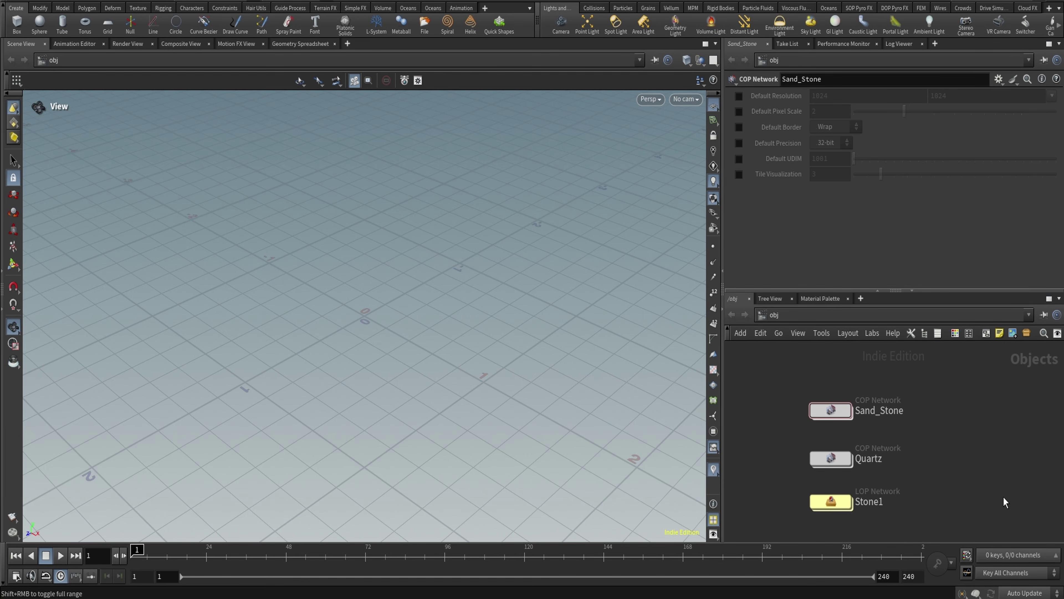
Open the Quartz COP network and reposition its preview material node
{"action": "double_click", "coordinate": [835, 459]}
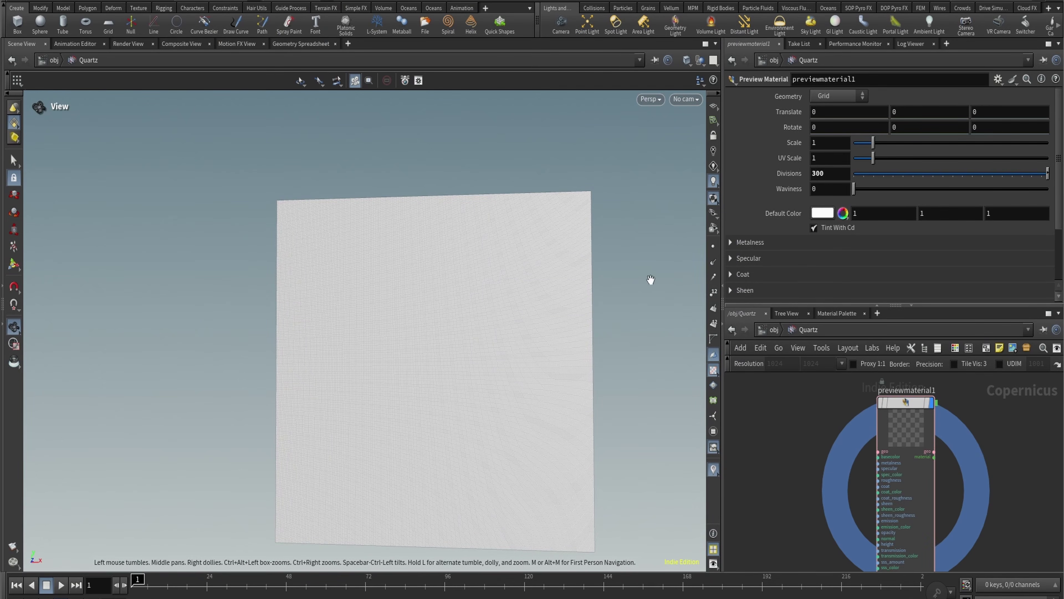
{"action": "key", "text": "u"}
{"action": "double_click", "coordinate": [859, 433]}
{"action": "left_click_drag", "start_coordinate": [914, 401], "coordinate": [908, 424]}
{"action": "key", "text": "Tab"}
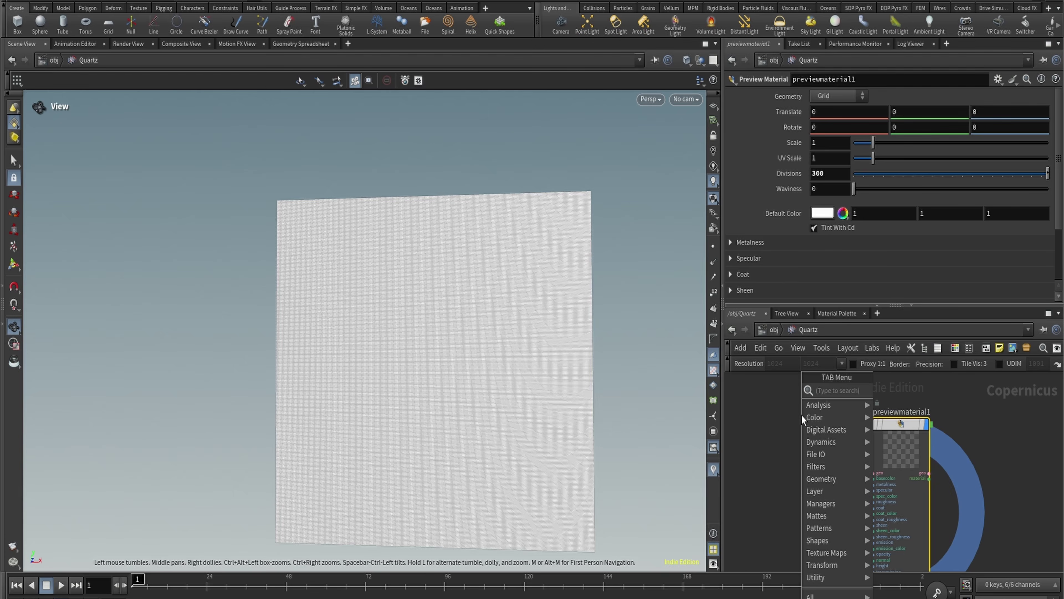
{"action": "type", "text": "pre"}
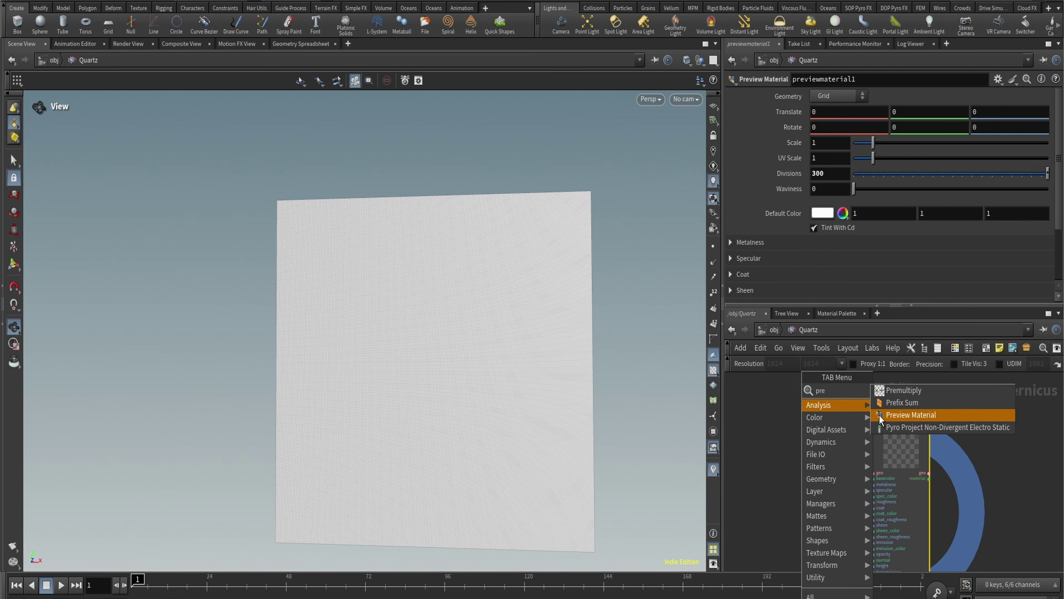
{"action": "left_click", "coordinate": [967, 489]}
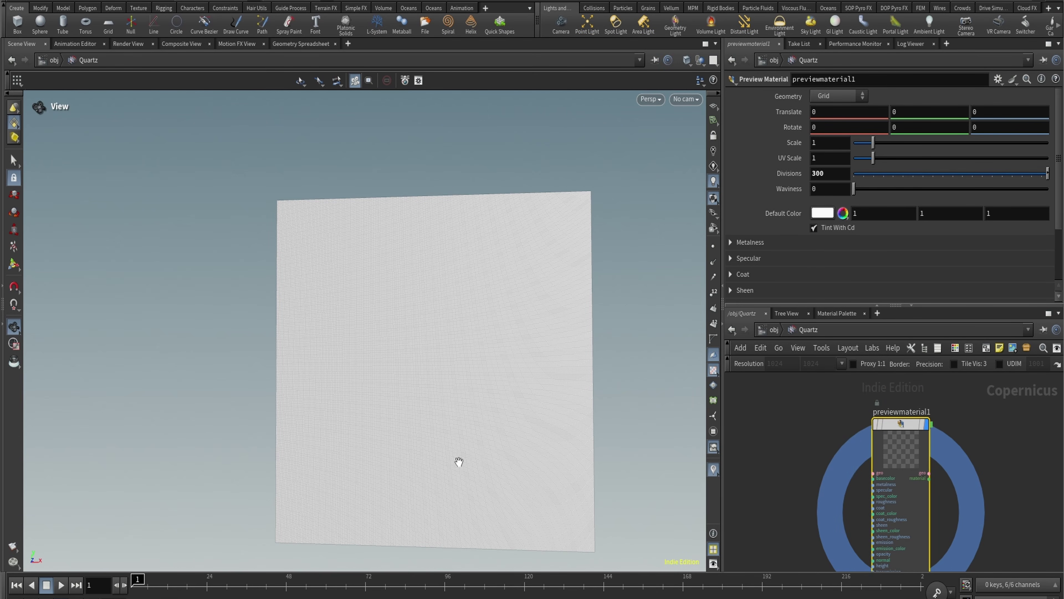
{"action": "right_click_drag", "start_coordinate": [498, 393], "coordinate": [641, 315]}
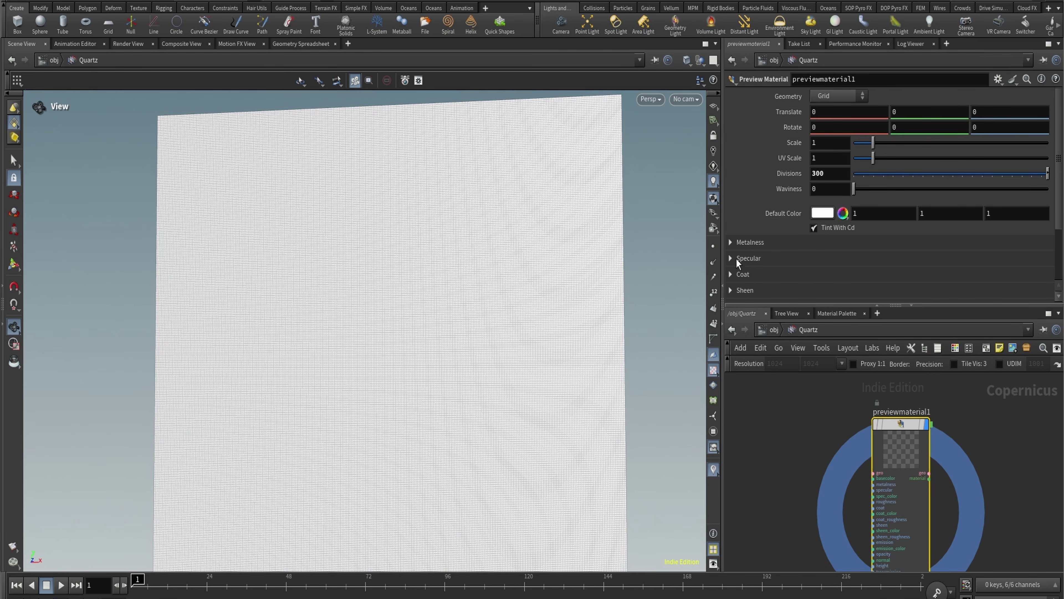
{"action": "left_click_drag", "start_coordinate": [572, 356], "coordinate": [572, 382]}
{"action": "right_click_drag", "start_coordinate": [572, 383], "coordinate": [513, 403]}
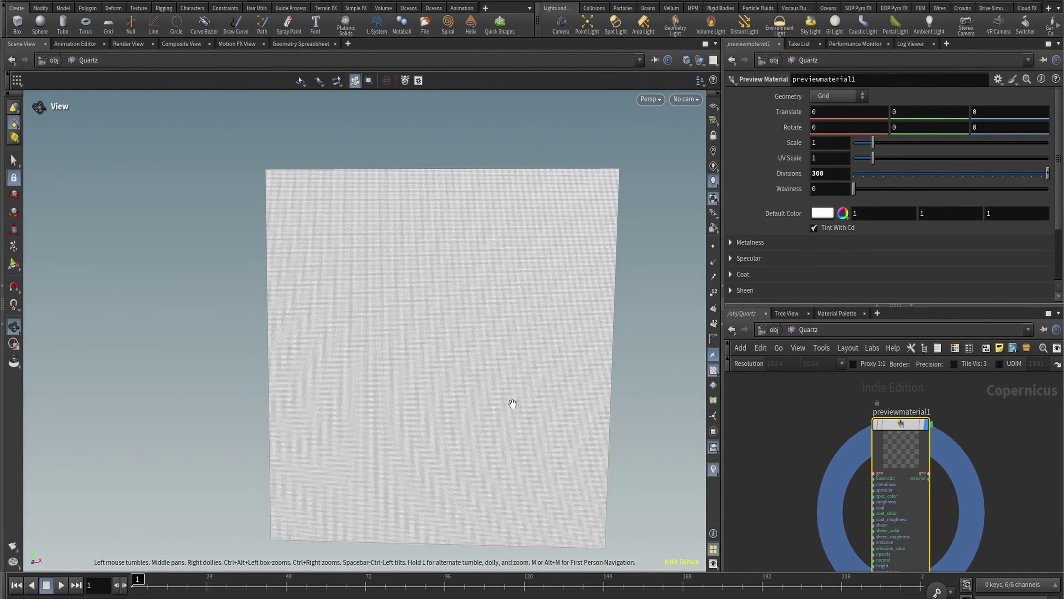
{"action": "left_click_drag", "start_coordinate": [513, 404], "coordinate": [551, 313]}
{"action": "scroll", "coordinate": [978, 447], "scroll_direction": "down", "scroll_amount": 5}
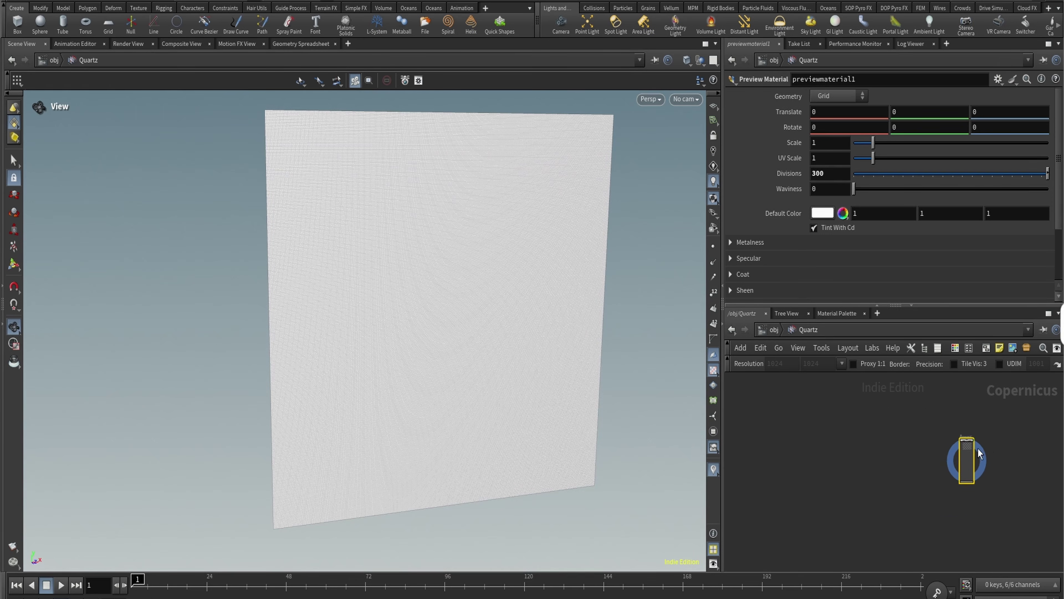
{"action": "scroll", "coordinate": [978, 448], "scroll_direction": "up", "scroll_amount": 3}
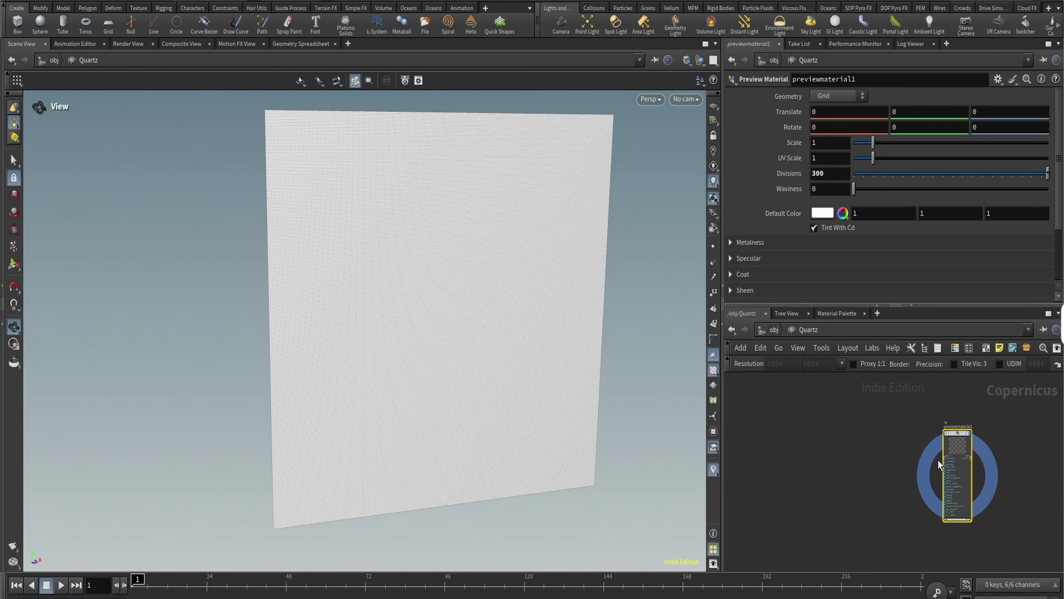
Turn on Auto Save for the session
{"action": "left_click", "coordinate": [28, 2]}
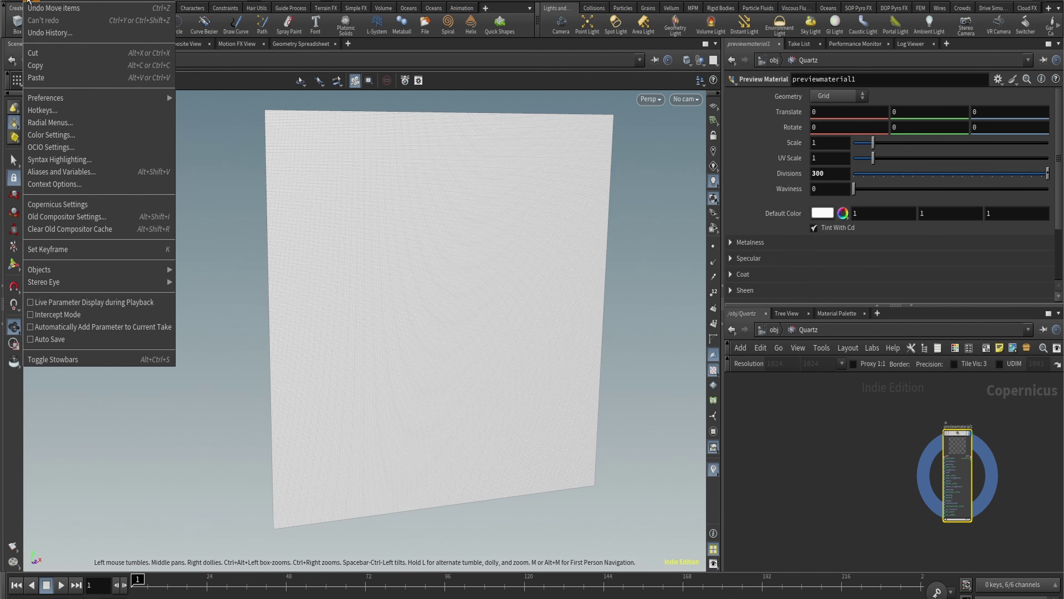
{"action": "left_click", "coordinate": [49, 338]}
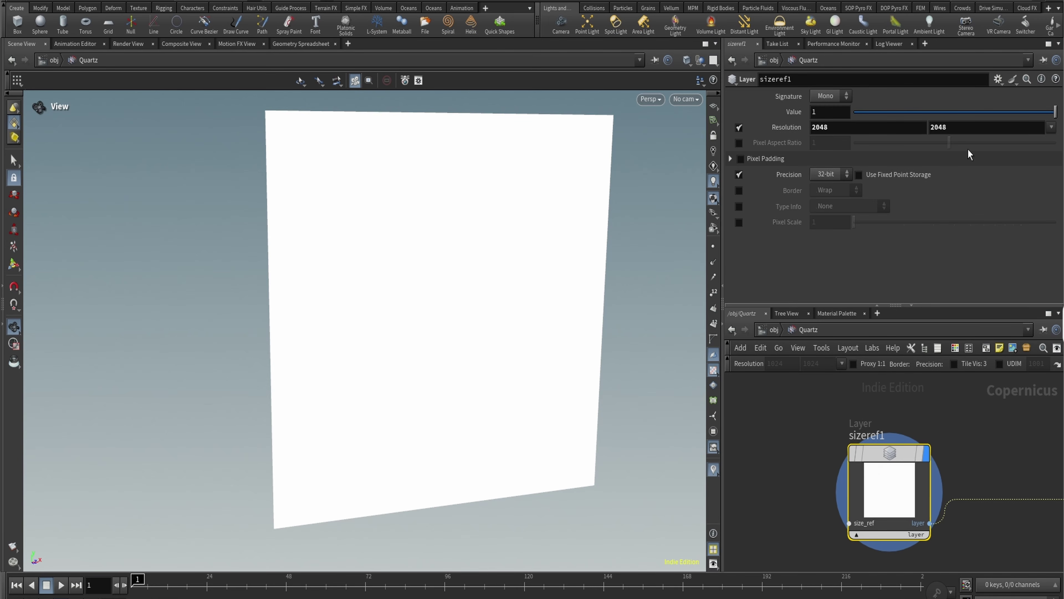
Reposition the sizeref1 layer node and set its resolution to the 2048^2 preset with the resolution override enabled
{"action": "left_click_drag", "start_coordinate": [874, 446], "coordinate": [838, 422]}
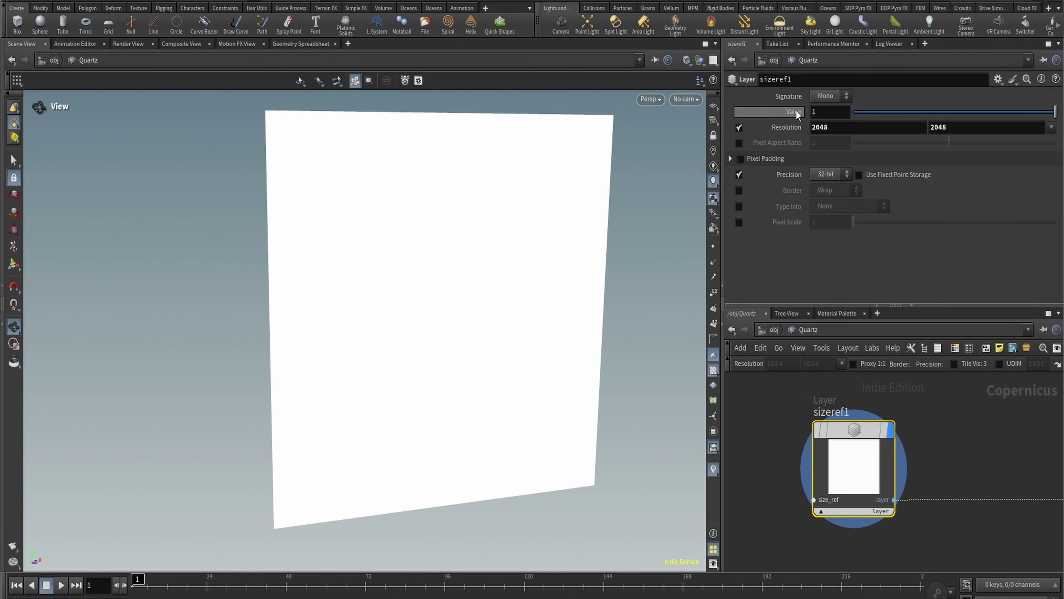
{"action": "left_click", "coordinate": [739, 129]}
{"action": "left_click", "coordinate": [739, 129]}
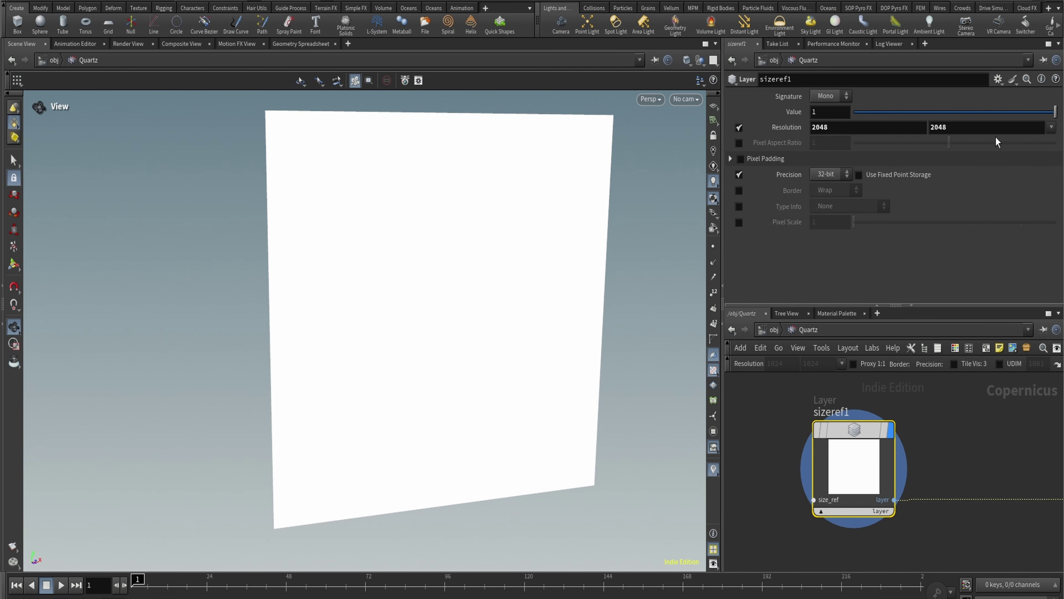
{"action": "left_click", "coordinate": [1050, 128]}
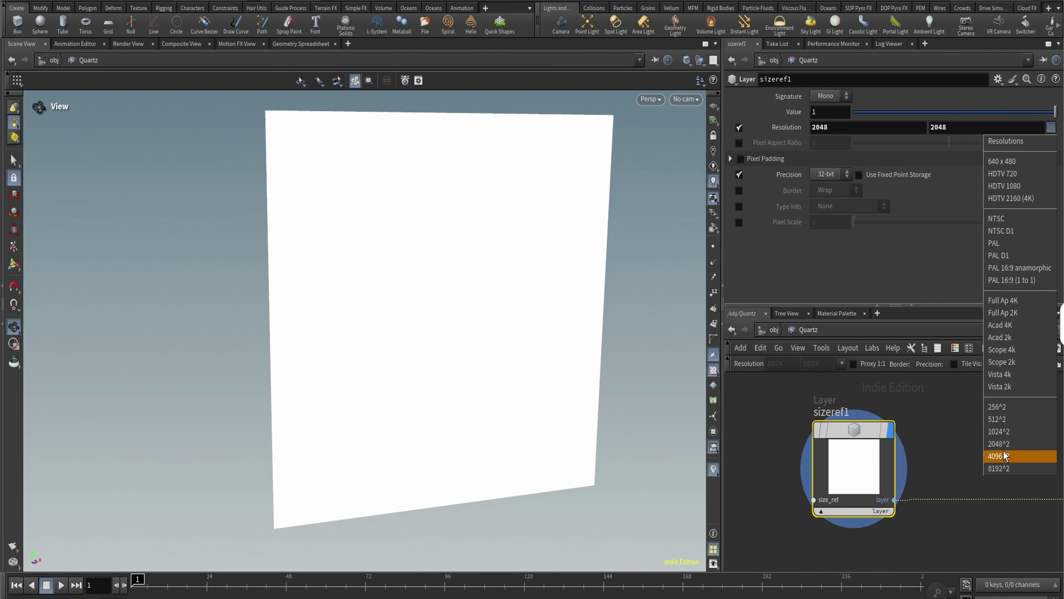
{"action": "left_click", "coordinate": [999, 443]}
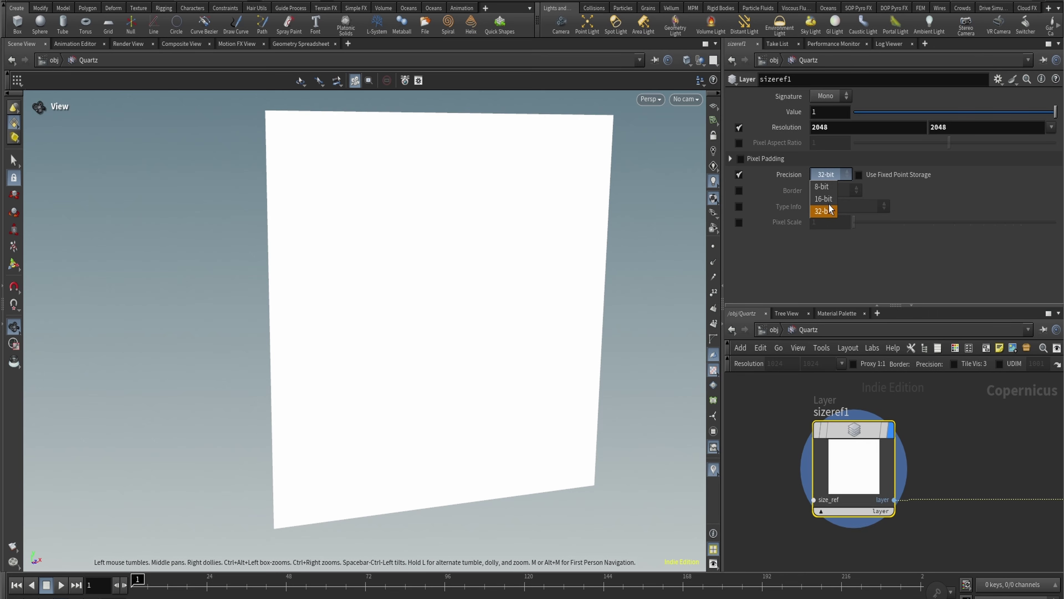
Display the fractalnoise1 node's output on the preview plane and examine its range, pattern and fractal parameters
{"action": "scroll", "coordinate": [898, 469], "scroll_direction": "down", "scroll_amount": 2}
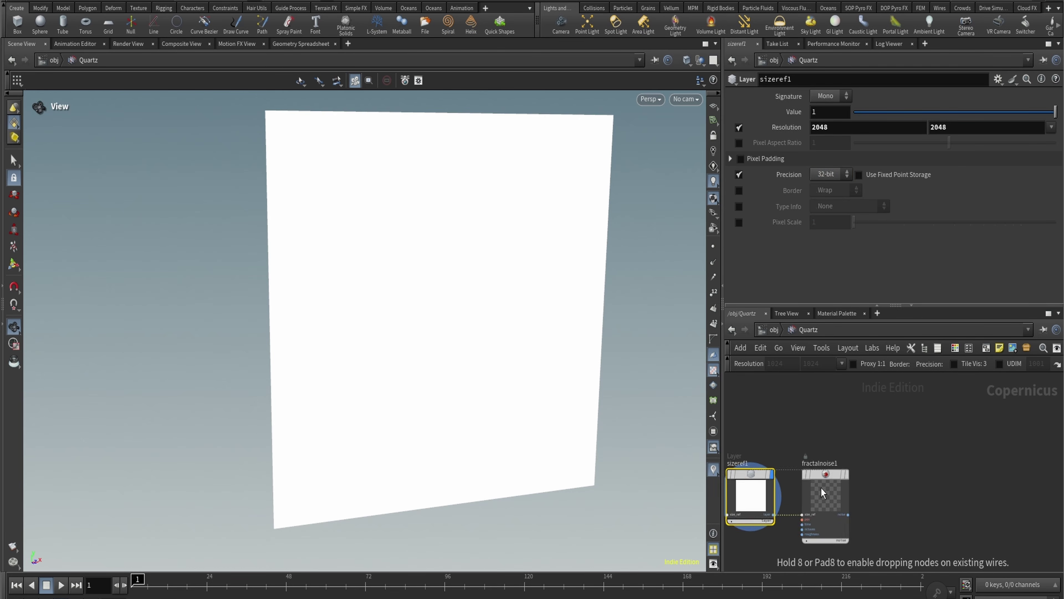
{"action": "left_click", "coordinate": [822, 485]}
{"action": "scroll", "coordinate": [850, 458], "scroll_direction": "up", "scroll_amount": 4}
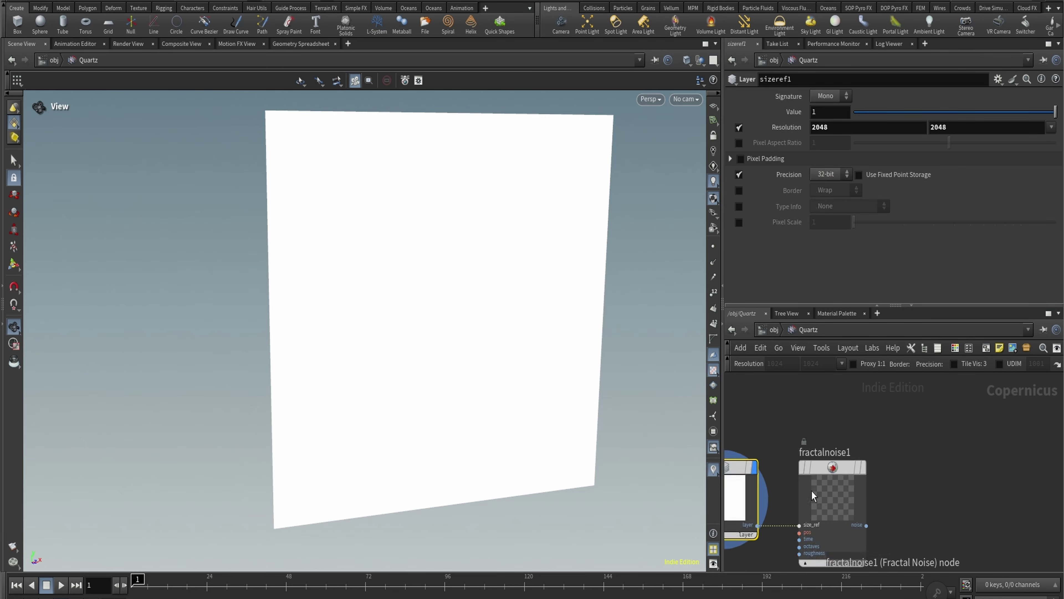
{"action": "left_click", "coordinate": [895, 456]}
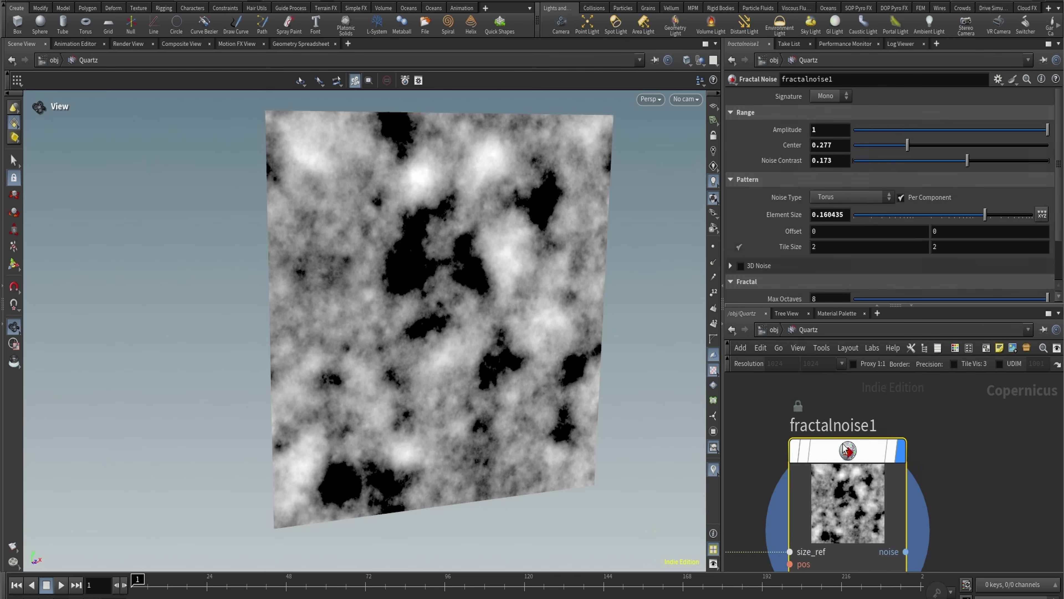
{"action": "left_click_drag", "start_coordinate": [435, 309], "coordinate": [547, 213]}
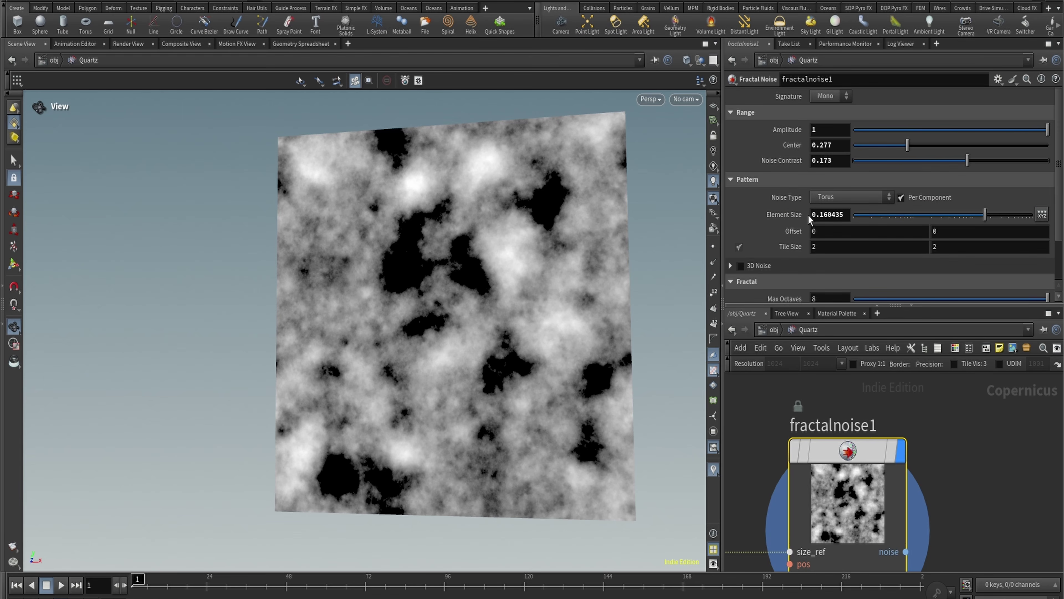
{"action": "scroll", "coordinate": [842, 201], "scroll_direction": "down", "scroll_amount": 3}
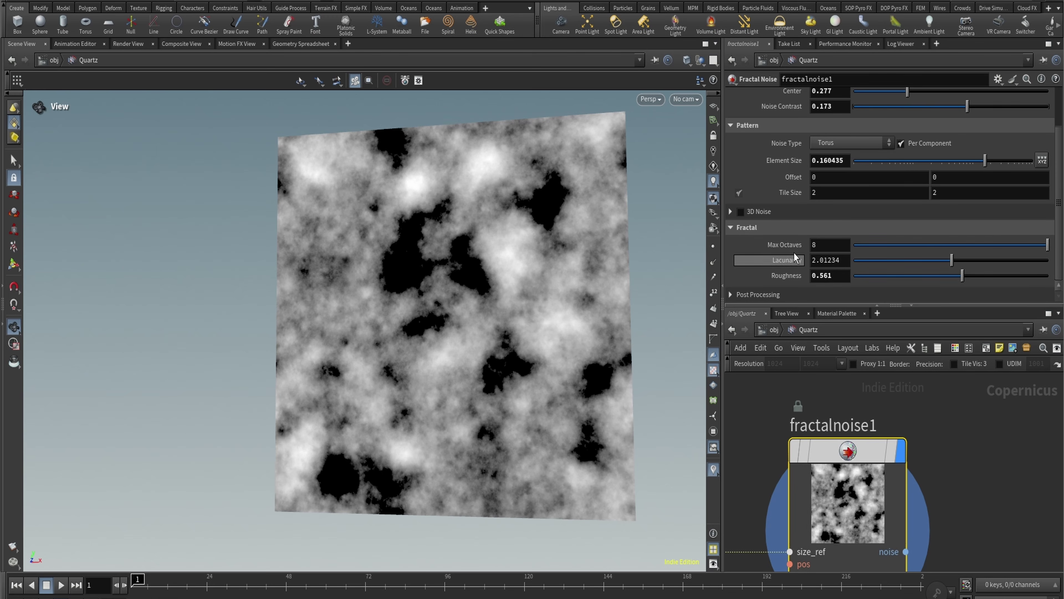
{"action": "scroll", "coordinate": [900, 438], "scroll_direction": "down", "scroll_amount": 3}
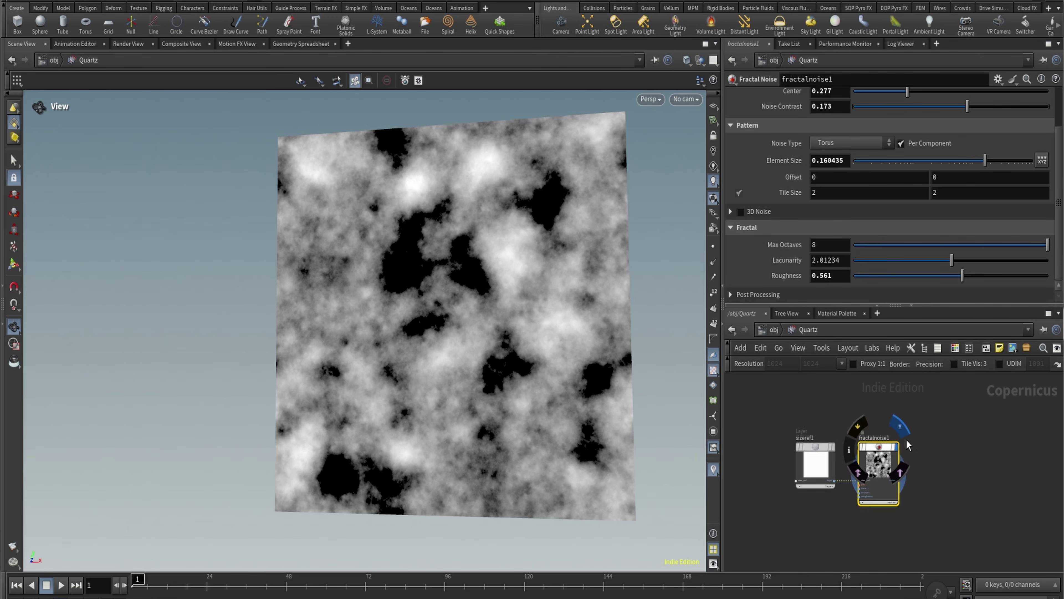
Display the heatdistort2 node's output and examine its general distortion parameters
{"action": "scroll", "coordinate": [931, 465], "scroll_direction": "down", "scroll_amount": 2}
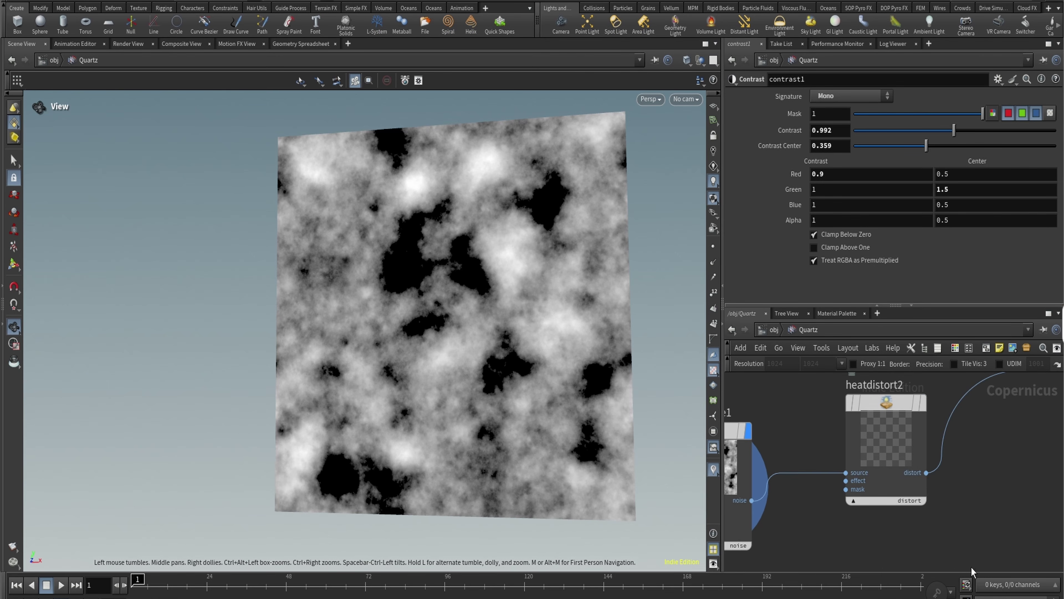
{"action": "left_click", "coordinate": [923, 404]}
{"action": "left_click", "coordinate": [917, 444]}
{"action": "scroll", "coordinate": [984, 505], "scroll_direction": "down", "scroll_amount": 2}
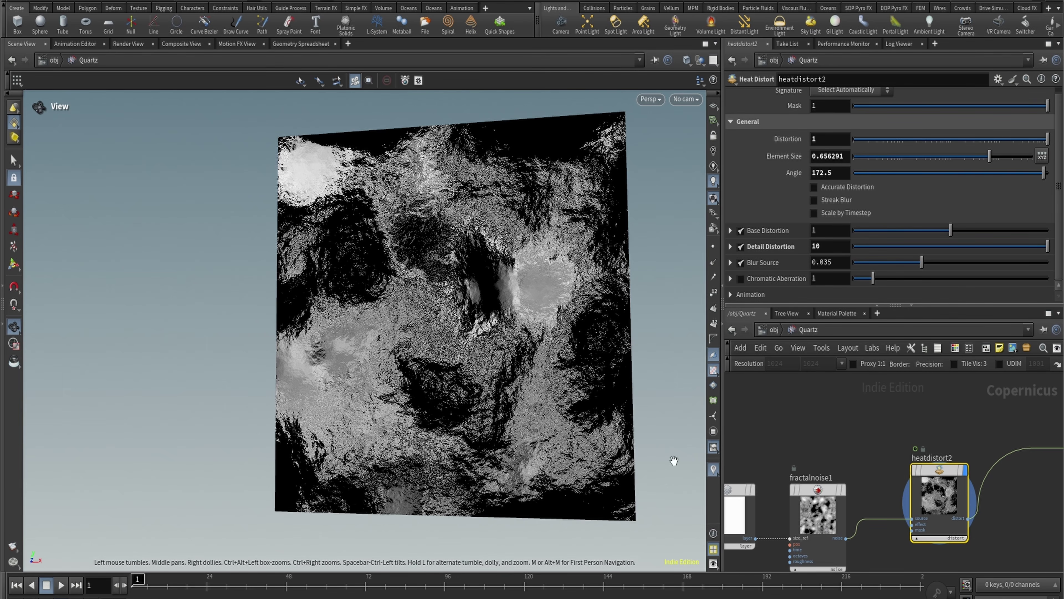
{"action": "mouse_move", "coordinate": [821, 501]}
{"action": "left_mouse_down"}
{"action": "mouse_move", "coordinate": [809, 514]}
{"action": "mouse_move", "coordinate": [803, 497]}
{"action": "left_mouse_up"}
{"action": "scroll", "coordinate": [1006, 478], "scroll_direction": "up", "scroll_amount": 3}
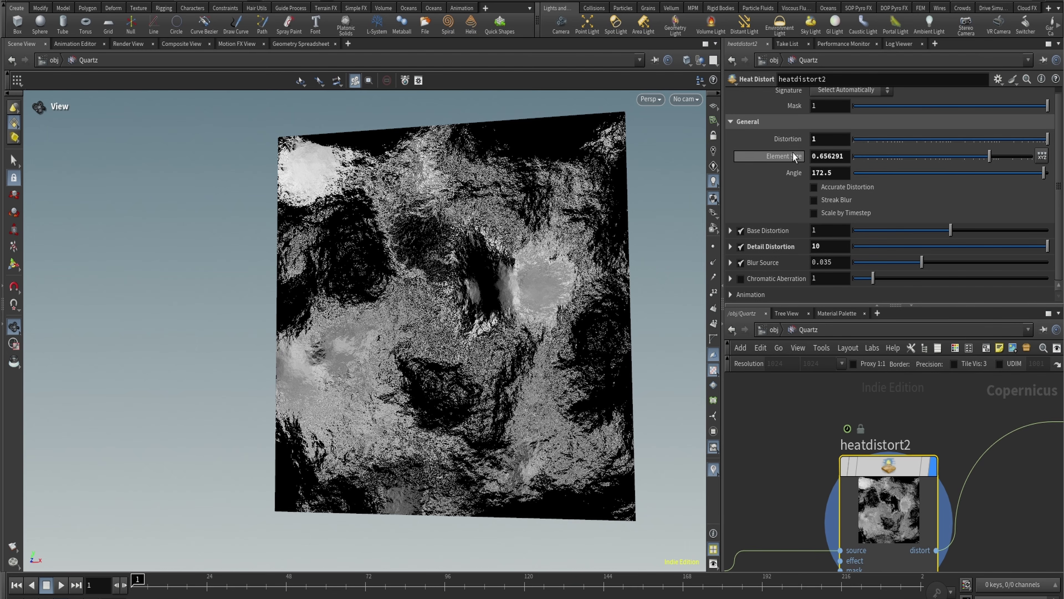
Expand heatdistort2's Base Distortion, Detail Distortion, Blur Source and Animation sections and examine their parameters
{"action": "left_click", "coordinate": [729, 230]}
{"action": "scroll", "coordinate": [748, 218], "scroll_direction": "down", "scroll_amount": 1}
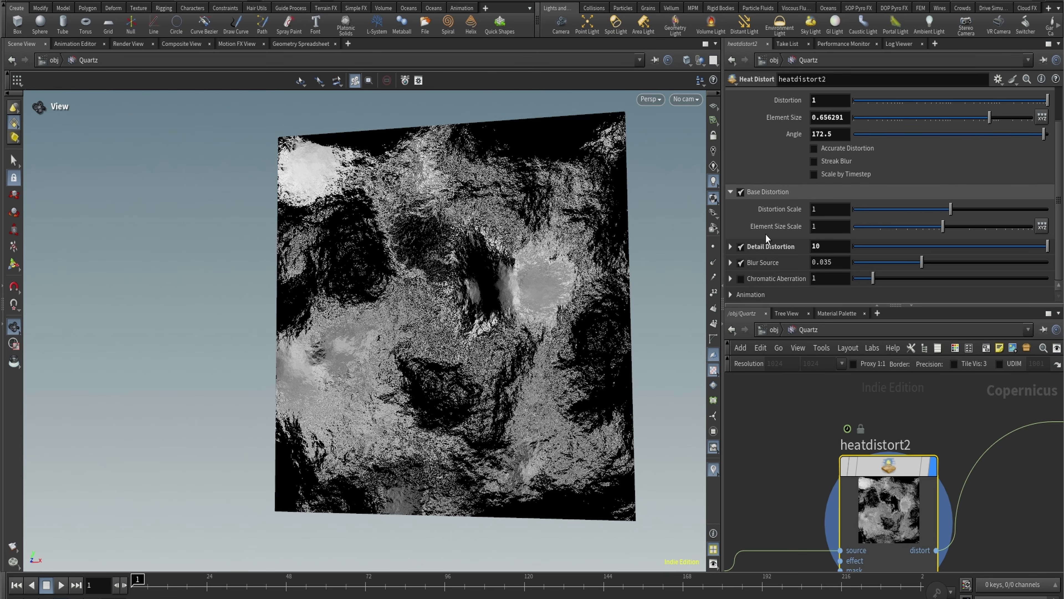
{"action": "left_click", "coordinate": [729, 246]}
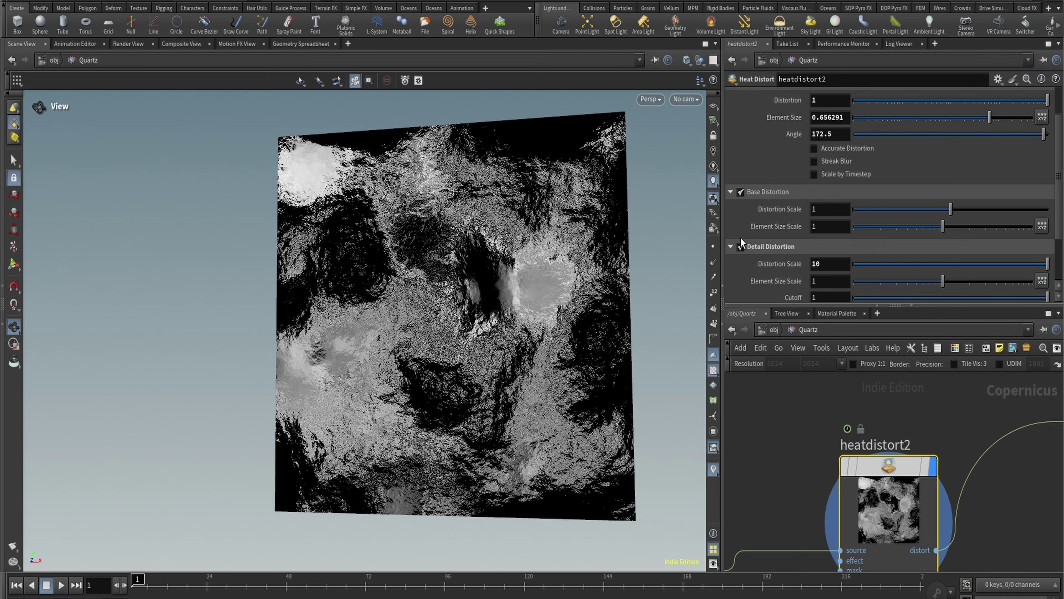
{"action": "scroll", "coordinate": [797, 243], "scroll_direction": "down", "scroll_amount": 2}
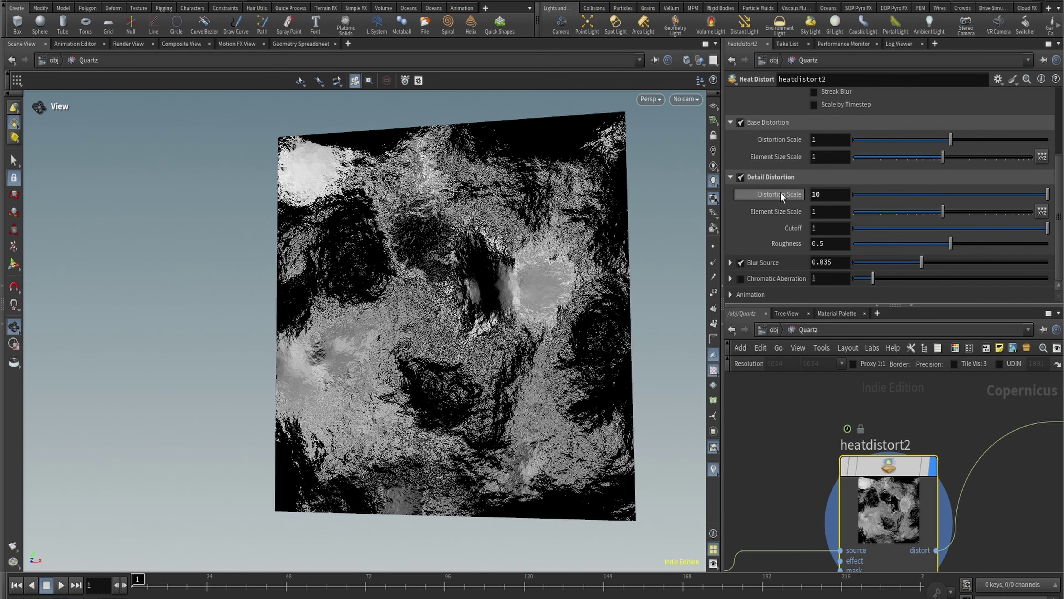
{"action": "left_click", "coordinate": [730, 268]}
{"action": "scroll", "coordinate": [731, 270], "scroll_direction": "down", "scroll_amount": 1}
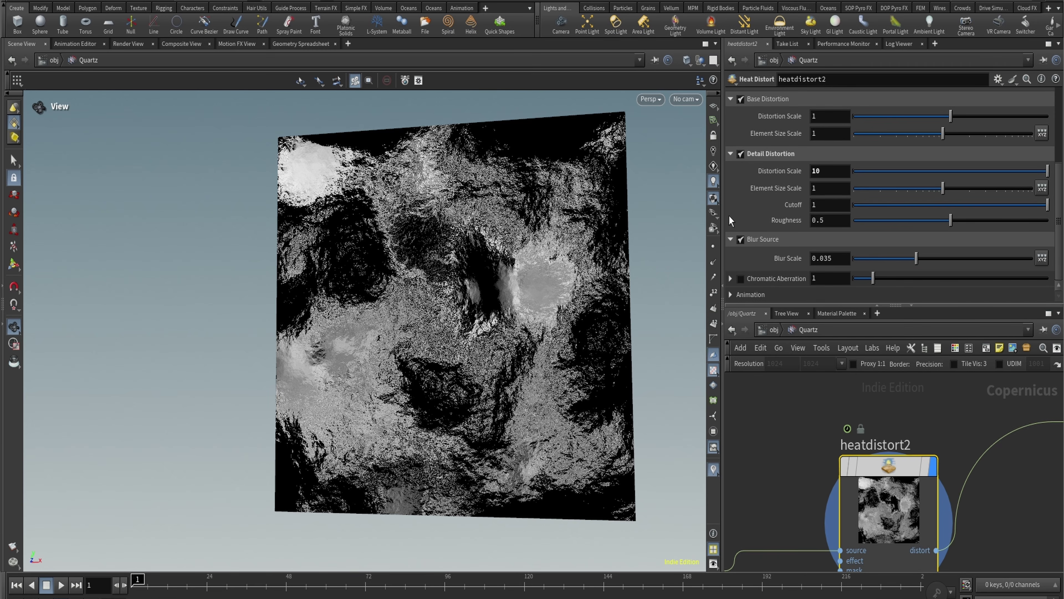
{"action": "left_click", "coordinate": [745, 294]}
{"action": "scroll", "coordinate": [745, 294], "scroll_direction": "down", "scroll_amount": 2}
Play the timeline briefly to check how the heat distortion animates, and return to frame 1
{"action": "left_click", "coordinate": [59, 587]}
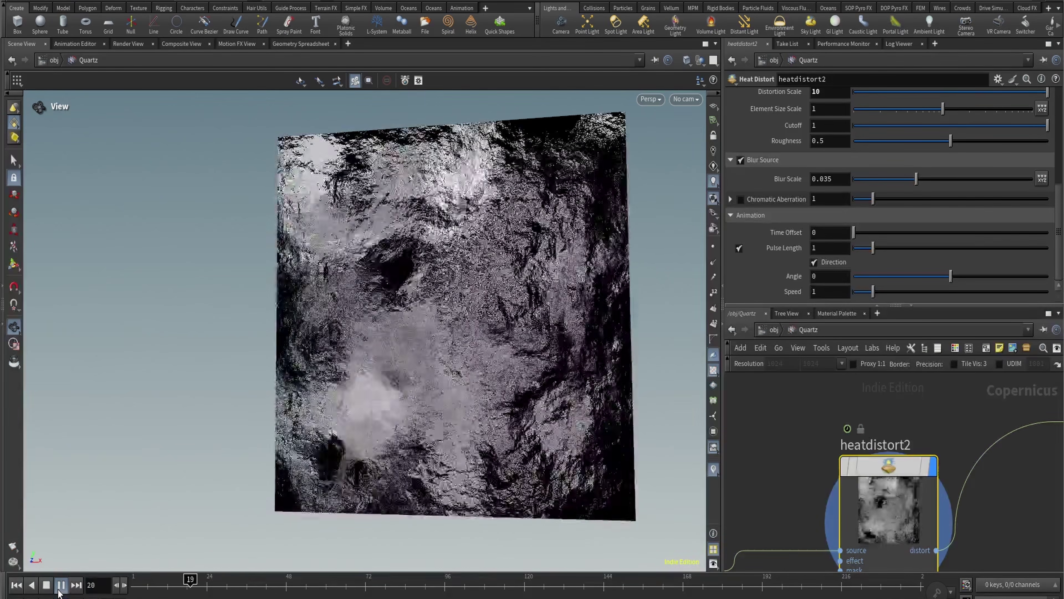
{"action": "left_click", "coordinate": [59, 589]}
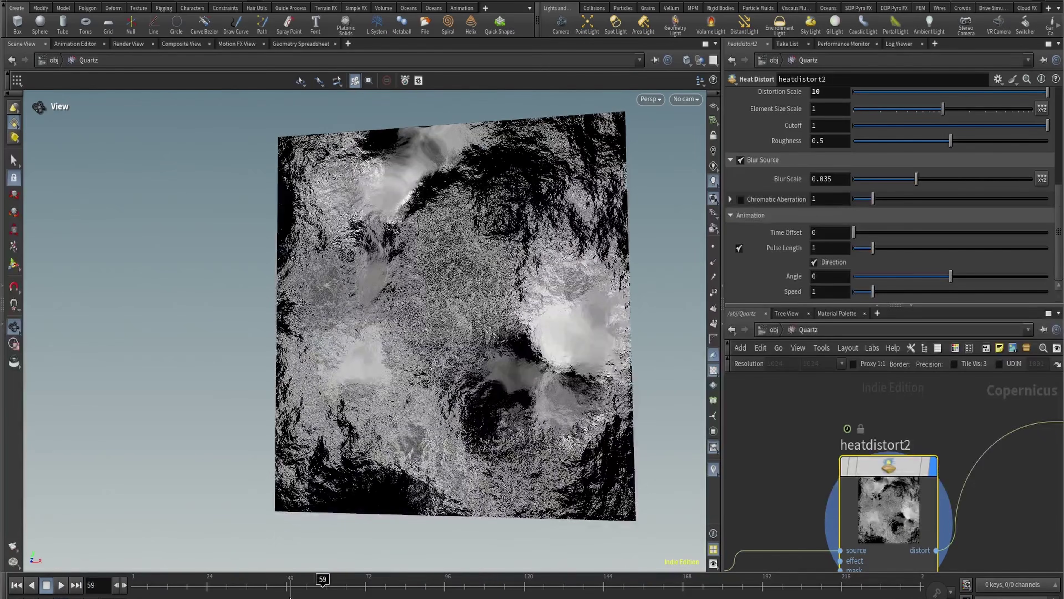
{"action": "left_click_drag", "start_coordinate": [271, 586], "coordinate": [132, 587]}
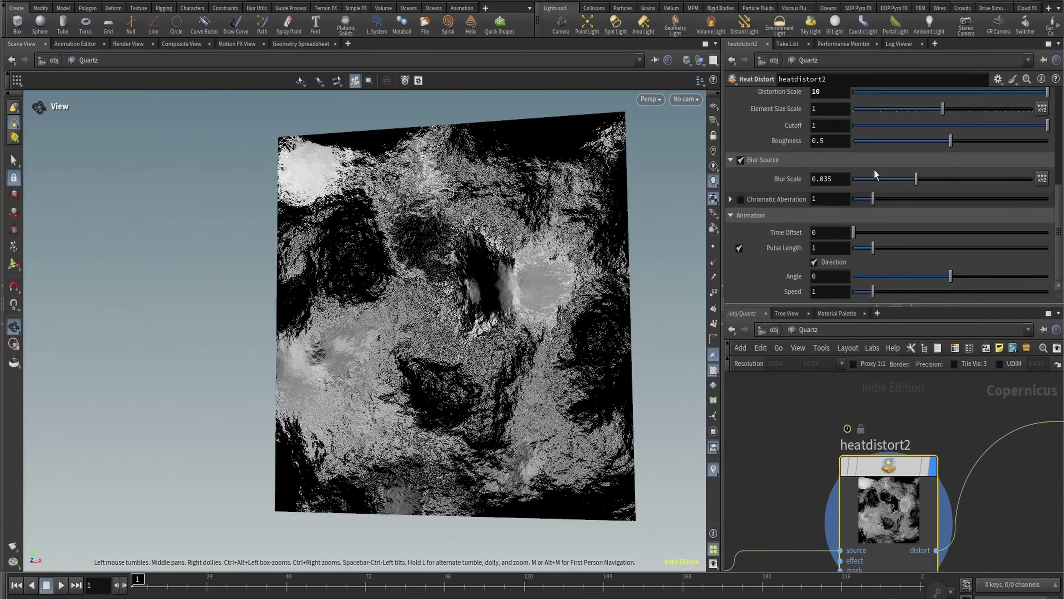
Compare the heat distortion with and without Pulse Length, leaving Pulse Length disabled on heatdistort2
{"action": "left_click", "coordinate": [738, 247]}
{"action": "left_click", "coordinate": [738, 248]}
{"action": "left_click", "coordinate": [738, 248]}
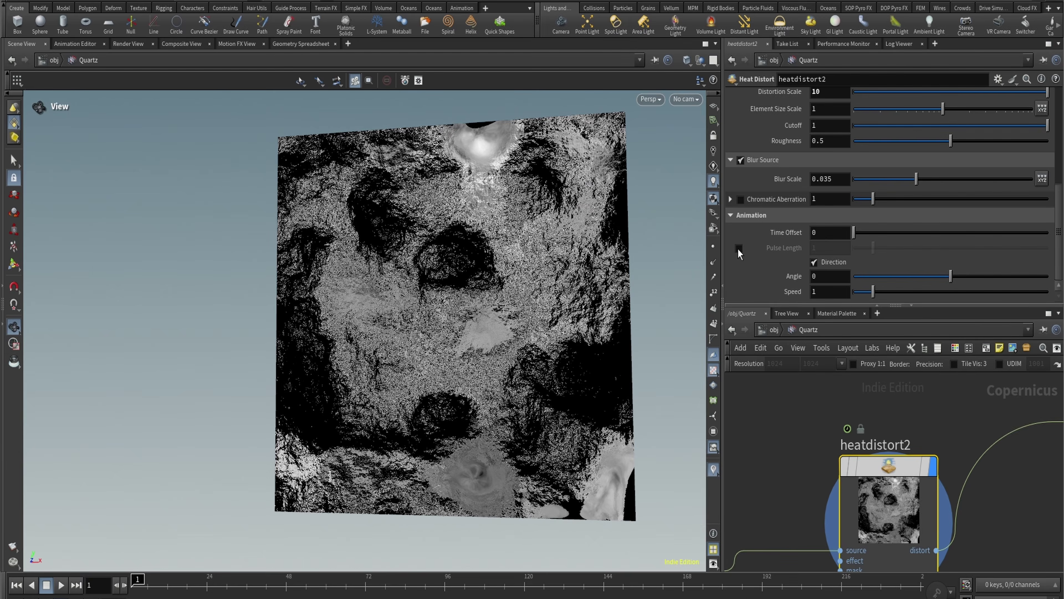
{"action": "left_click", "coordinate": [739, 248]}
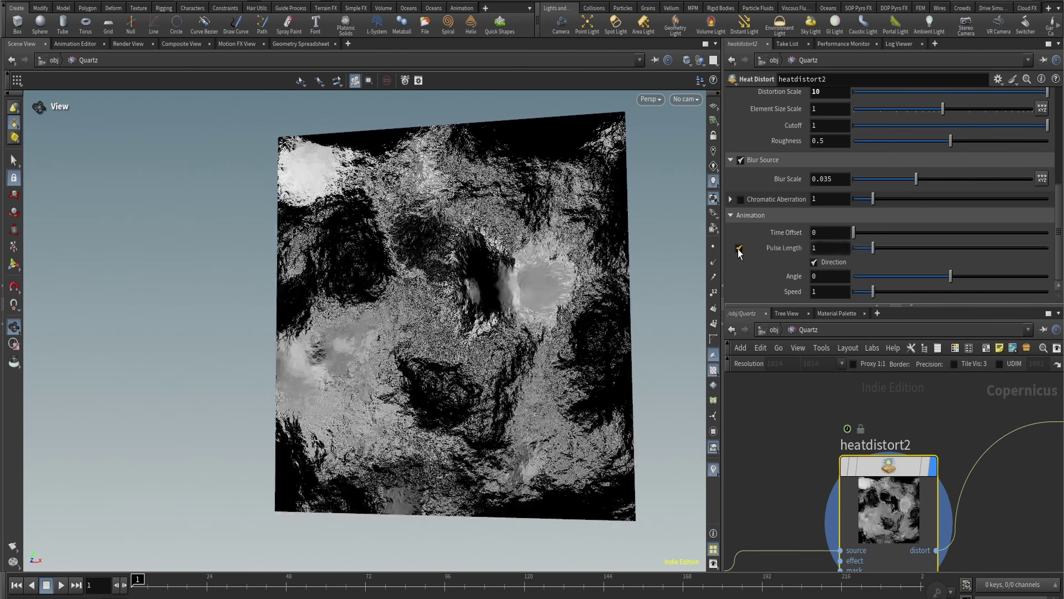
{"action": "left_click", "coordinate": [738, 248]}
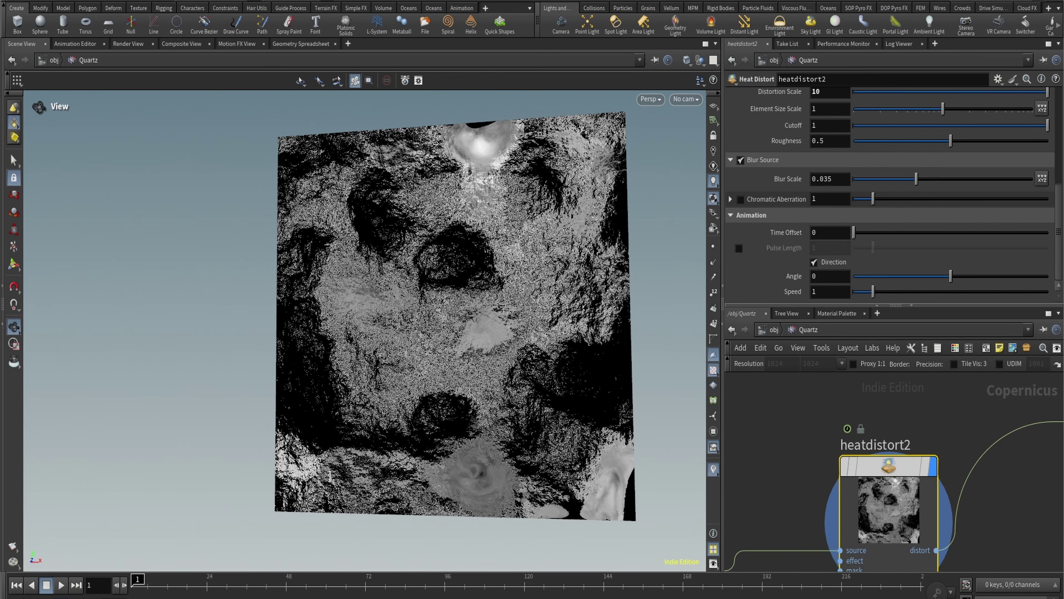
Locate the contrast1 node after heatdistort2 and display its output on the preview plane
{"action": "scroll", "coordinate": [865, 435], "scroll_direction": "down", "scroll_amount": 5}
{"action": "scroll", "coordinate": [864, 462], "scroll_direction": "up", "scroll_amount": 4}
{"action": "middle_click_drag", "start_coordinate": [880, 459], "coordinate": [864, 473]}
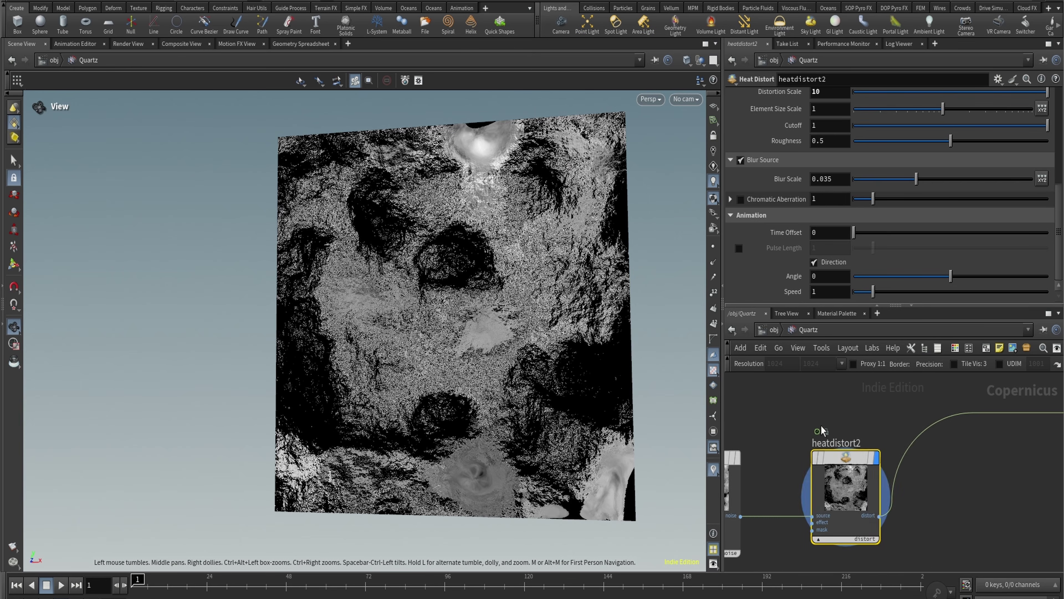
{"action": "scroll", "coordinate": [821, 428], "scroll_direction": "down", "scroll_amount": 4}
{"action": "scroll", "coordinate": [973, 421], "scroll_direction": "up", "scroll_amount": 3}
{"action": "left_click_drag", "start_coordinate": [973, 420], "coordinate": [809, 470]}
{"action": "scroll", "coordinate": [821, 451], "scroll_direction": "up", "scroll_amount": 4}
{"action": "left_click", "coordinate": [830, 450]}
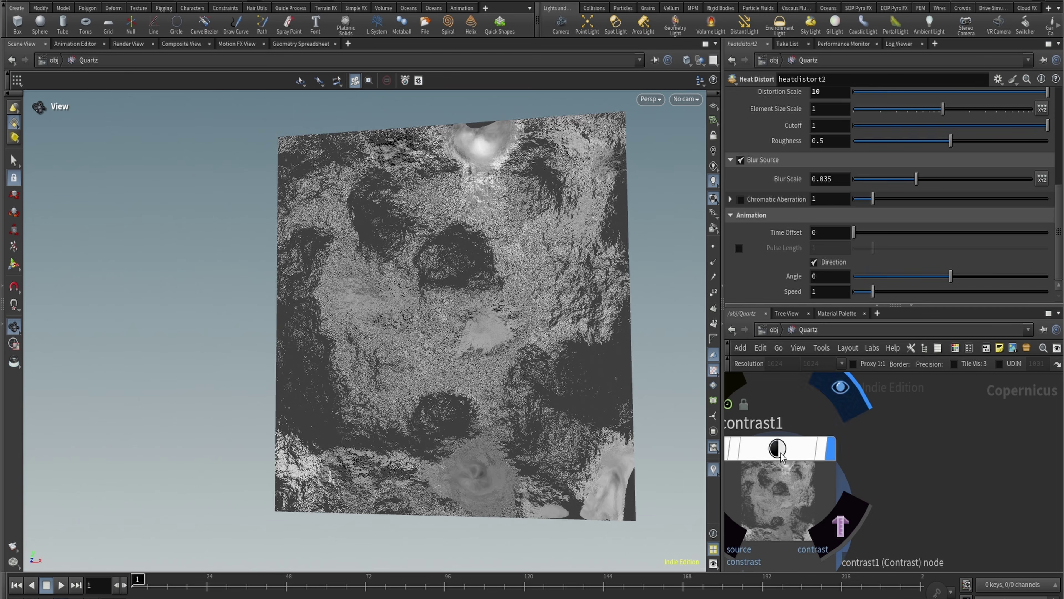
Select the contrast1 node and examine its Contrast, Contrast Center and clamp parameters
{"action": "left_click", "coordinate": [793, 454]}
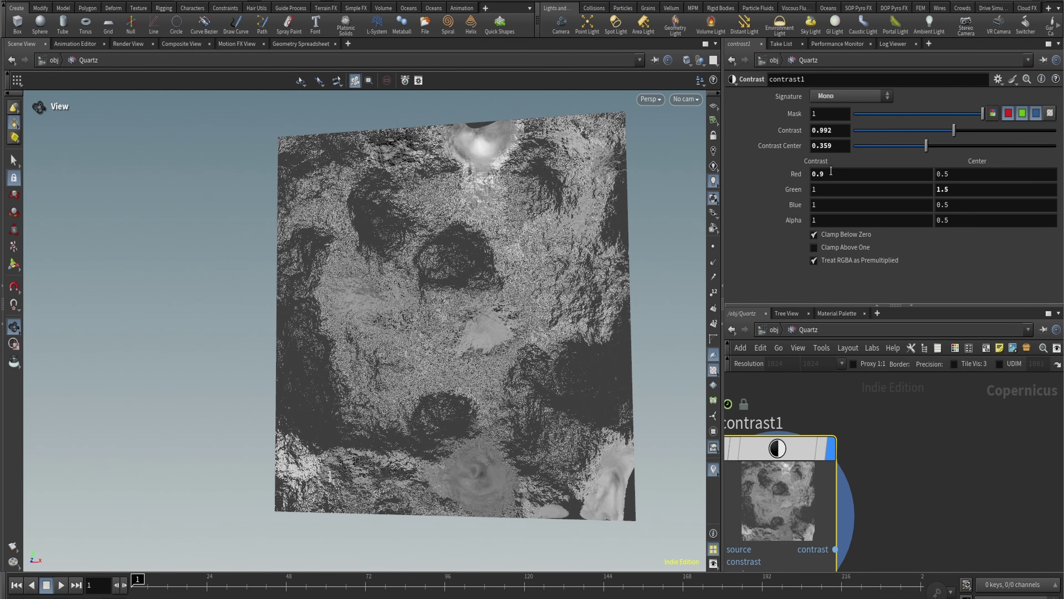
{"action": "scroll", "coordinate": [796, 449], "scroll_direction": "down", "scroll_amount": 4}
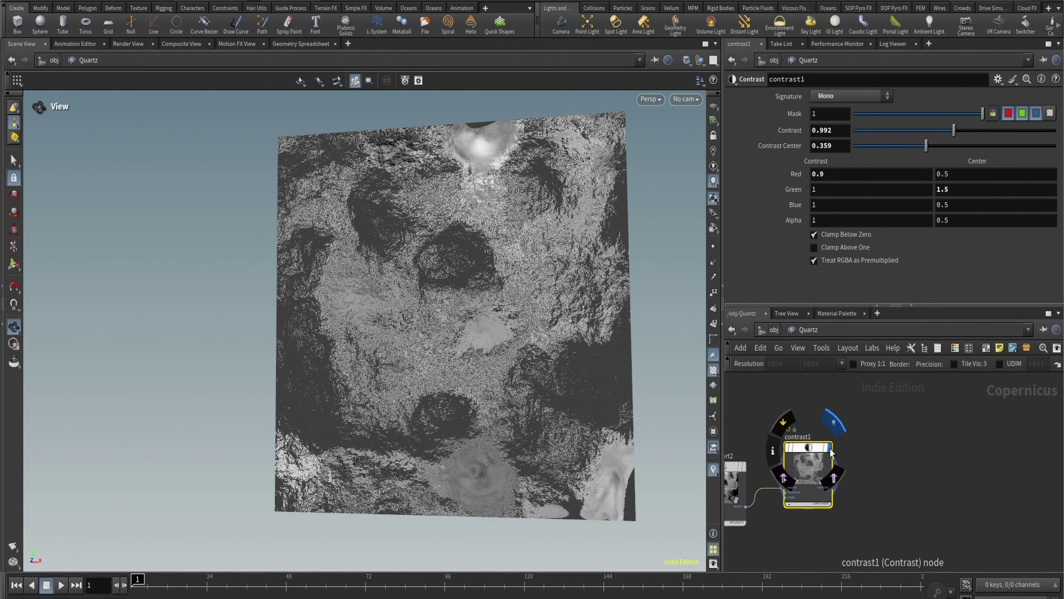
{"action": "left_click_drag", "start_coordinate": [791, 450], "coordinate": [795, 473]}
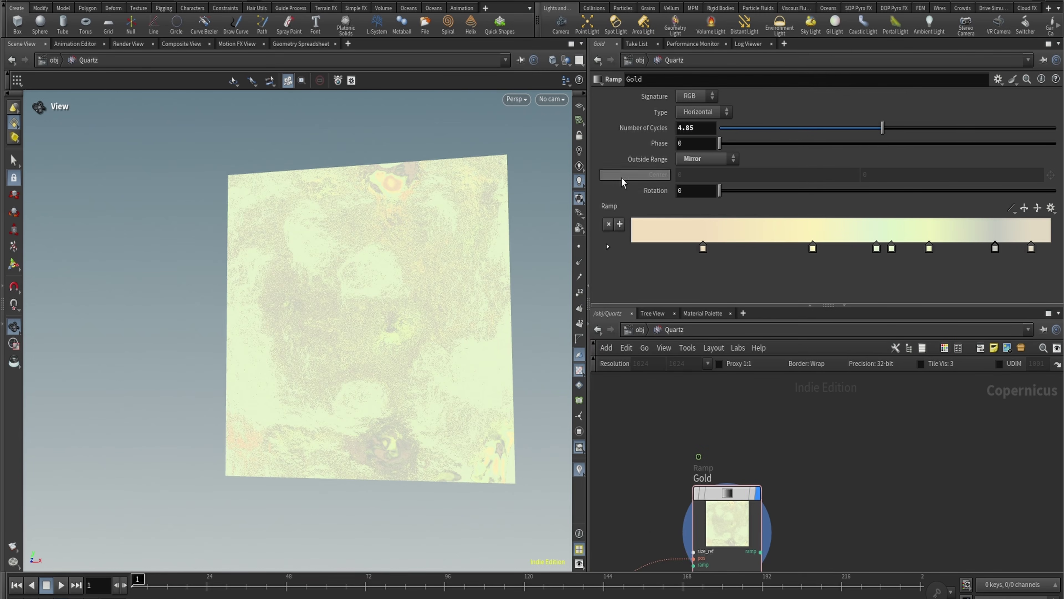
Examine the Gold ramp node and compare its output with the Quartz4.jpeg render in the image viewer
{"action": "scroll", "coordinate": [785, 429], "scroll_direction": "down", "scroll_amount": 1}
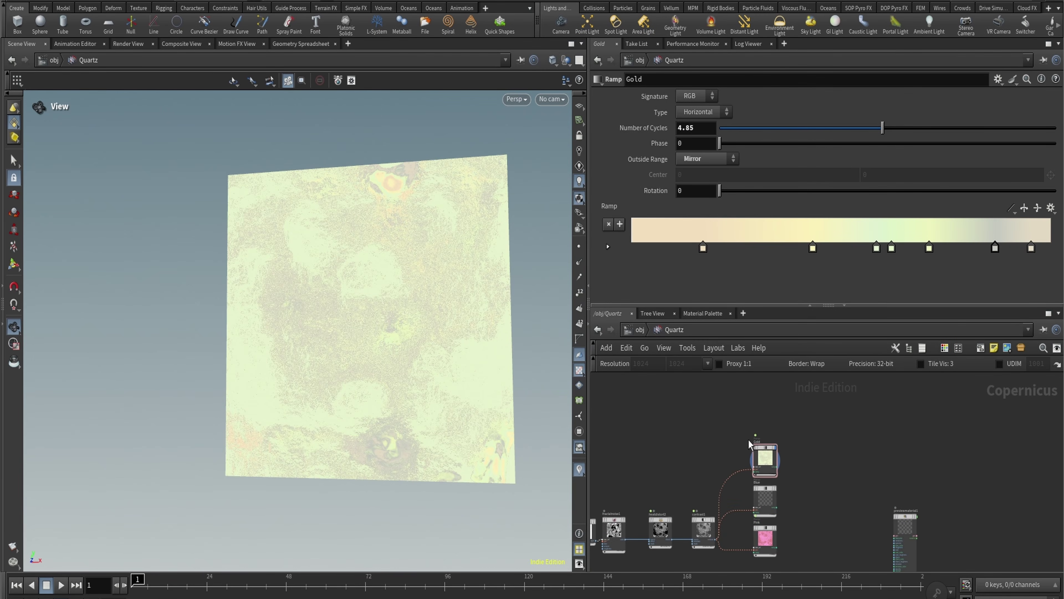
{"action": "scroll", "coordinate": [768, 410], "scroll_direction": "up", "scroll_amount": 3}
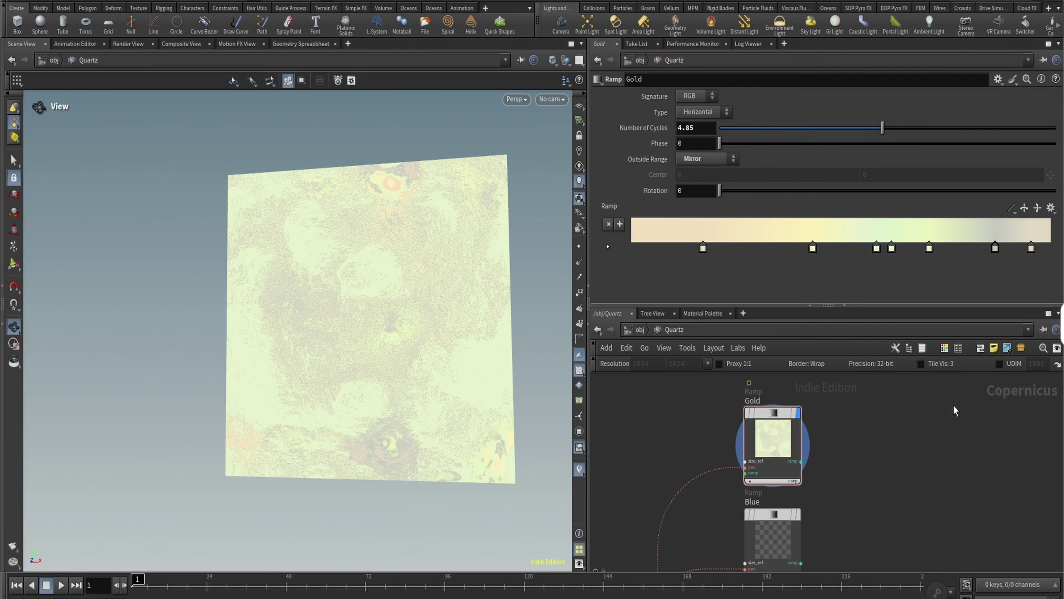
{"action": "key", "text": "alt+Tab"}
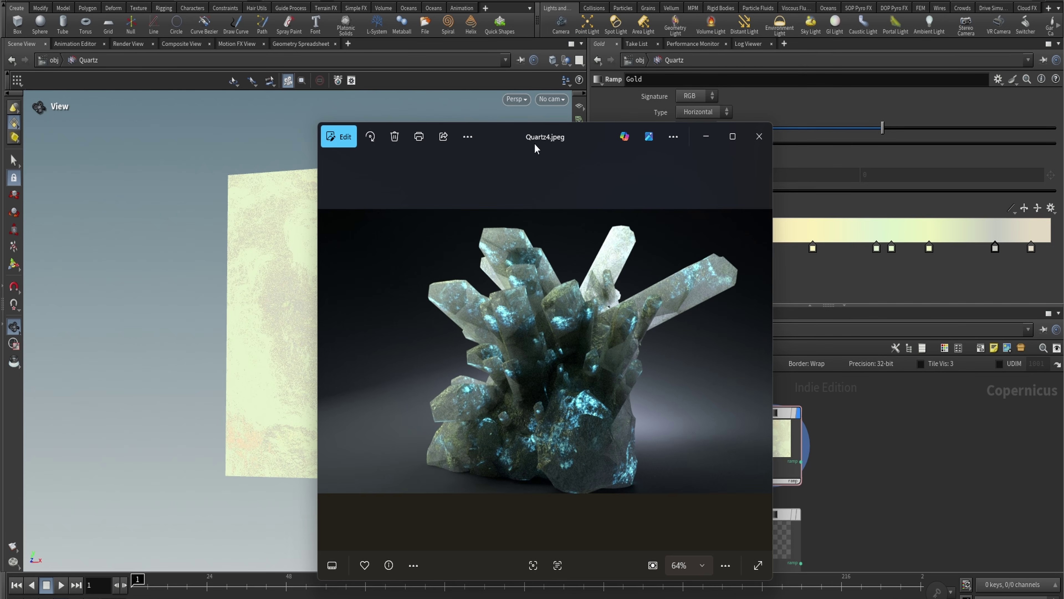
{"action": "left_click_drag", "start_coordinate": [502, 141], "coordinate": [660, 0]}
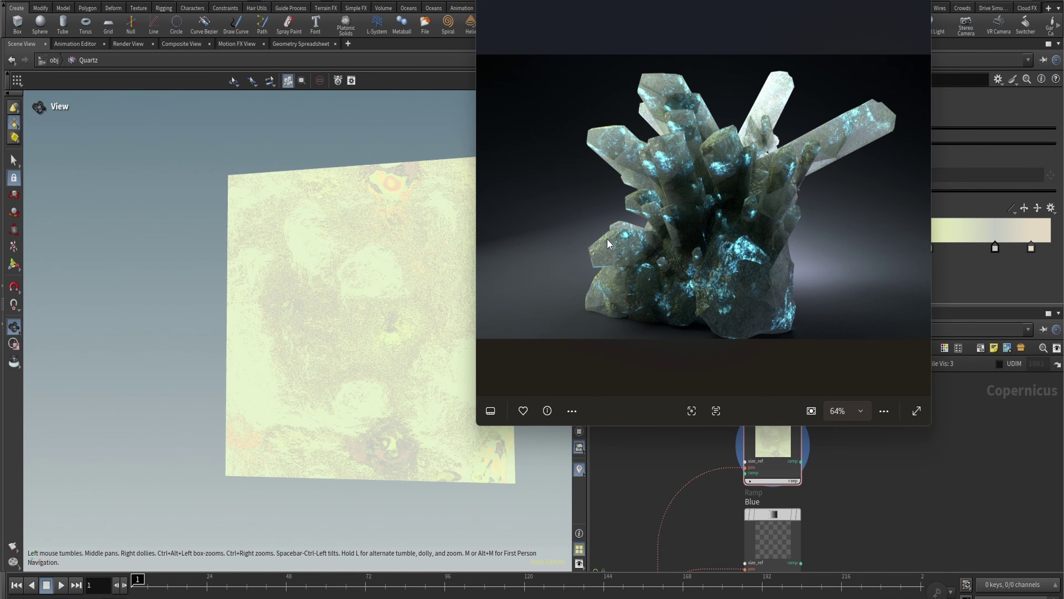
{"action": "left_click_drag", "start_coordinate": [261, 272], "coordinate": [425, 356]}
{"action": "left_click_drag", "start_coordinate": [276, 276], "coordinate": [409, 290]}
Display the Blue ramp's output on the preview plane and compare it with the blue.jpeg render in the image viewer
{"action": "left_click", "coordinate": [780, 524]}
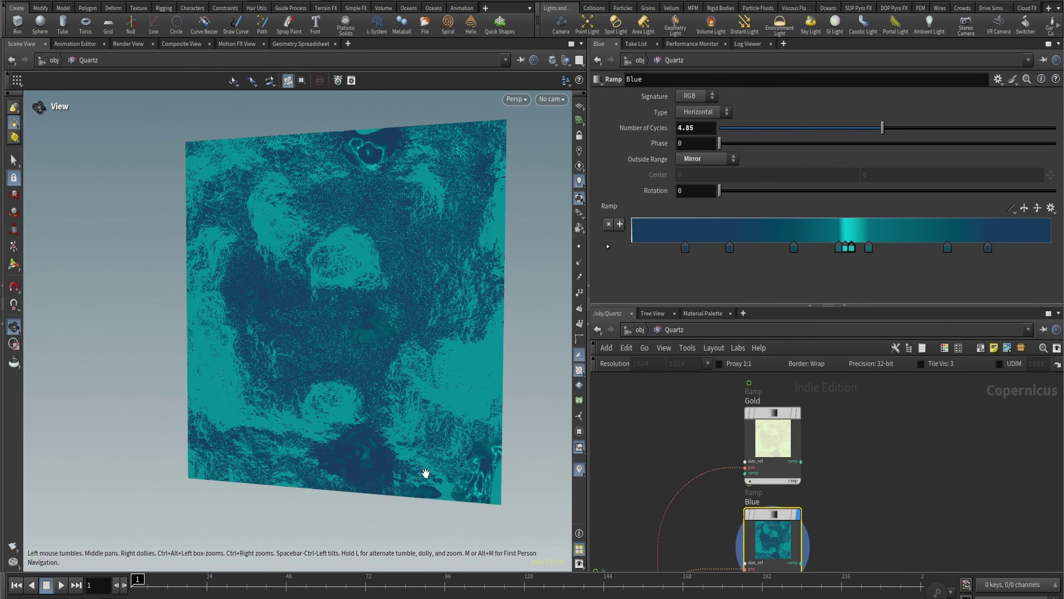
{"action": "scroll", "coordinate": [912, 465], "scroll_direction": "down", "scroll_amount": 4}
{"action": "scroll", "coordinate": [865, 527], "scroll_direction": "up", "scroll_amount": 3}
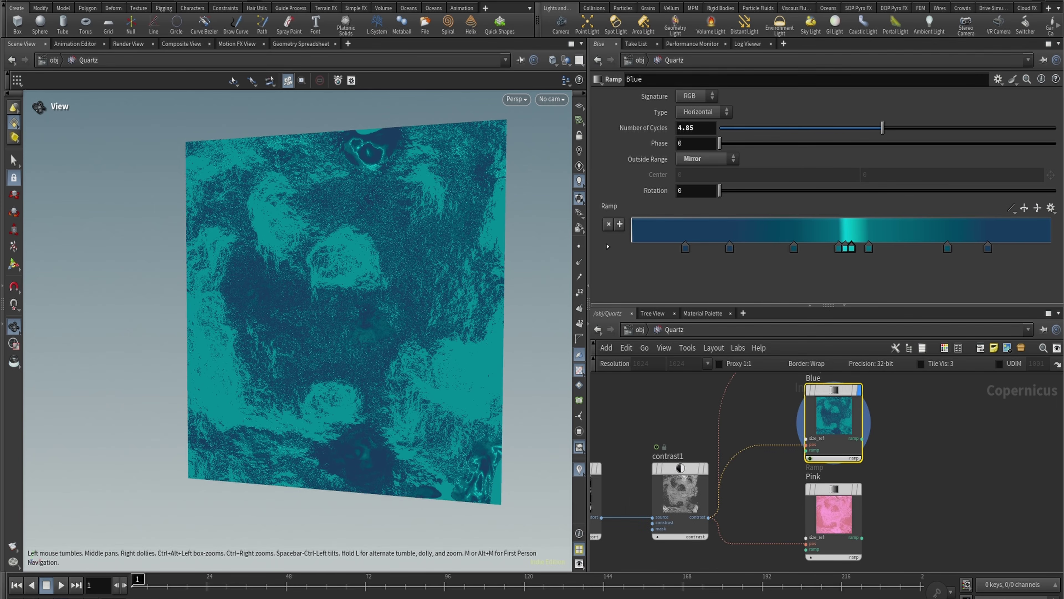
{"action": "mouse_move", "coordinate": [576, 597]}
{"action": "left_click", "coordinate": [588, 555]}
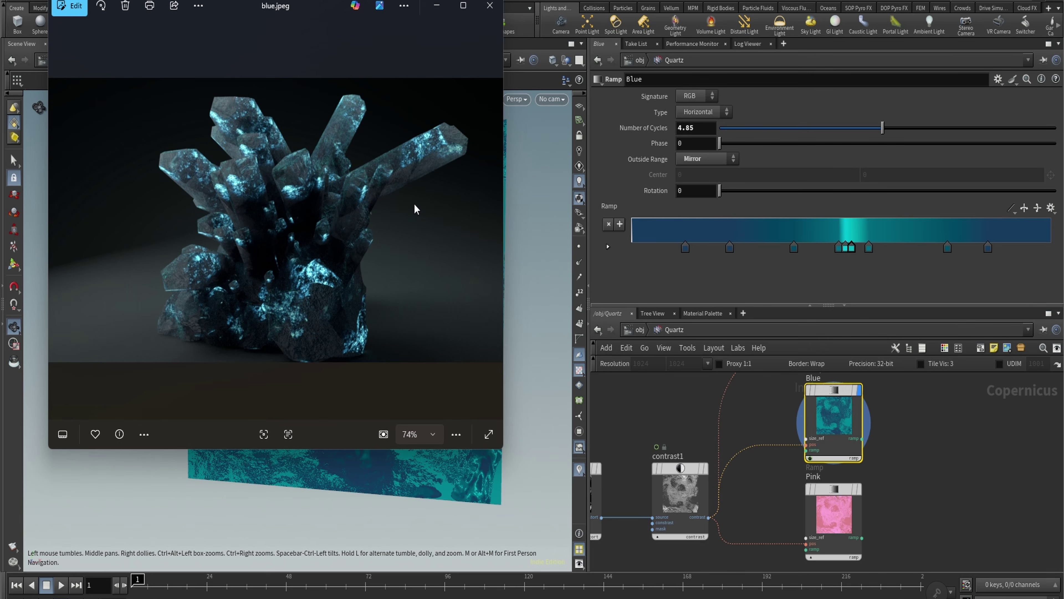
{"action": "left_click", "coordinate": [489, 5]}
Display the Pink ramp's output and compare it with the pink.jpeg render in the image viewer
{"action": "left_click", "coordinate": [858, 489]}
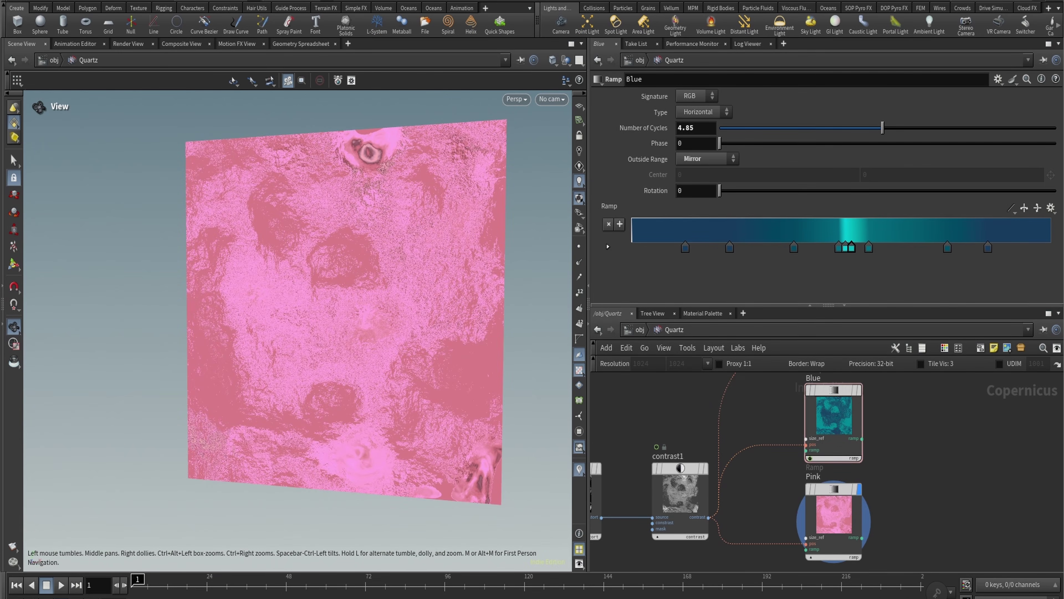
{"action": "key", "text": "alt+Tab"}
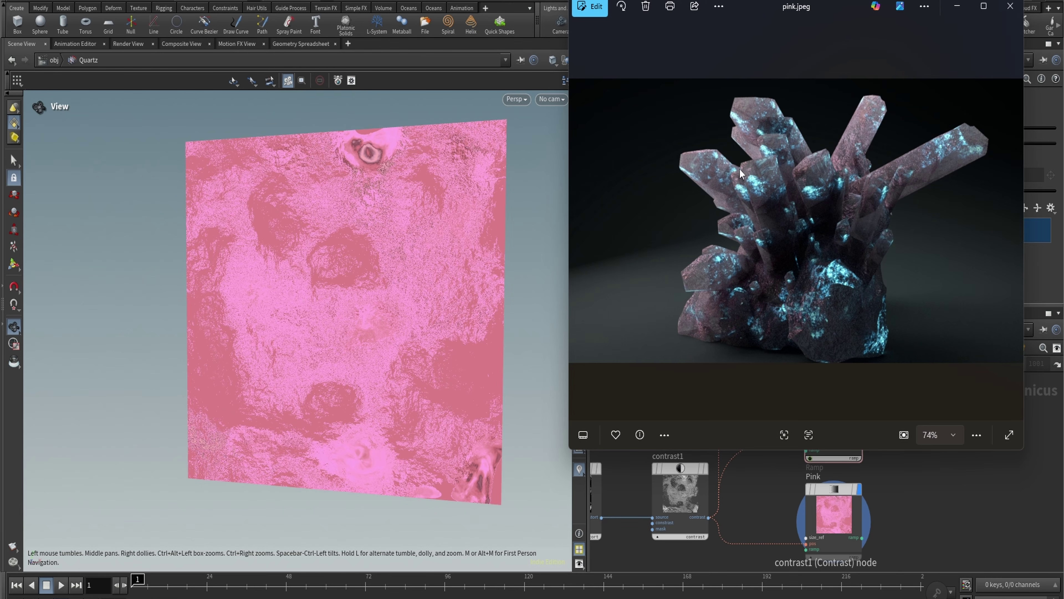
{"action": "left_click", "coordinate": [926, 504]}
Display the Gold ramp, expand its ramp point controls and examine each point's position and color
{"action": "scroll", "coordinate": [852, 482], "scroll_direction": "down", "scroll_amount": 4}
{"action": "scroll", "coordinate": [859, 376], "scroll_direction": "up", "scroll_amount": 7}
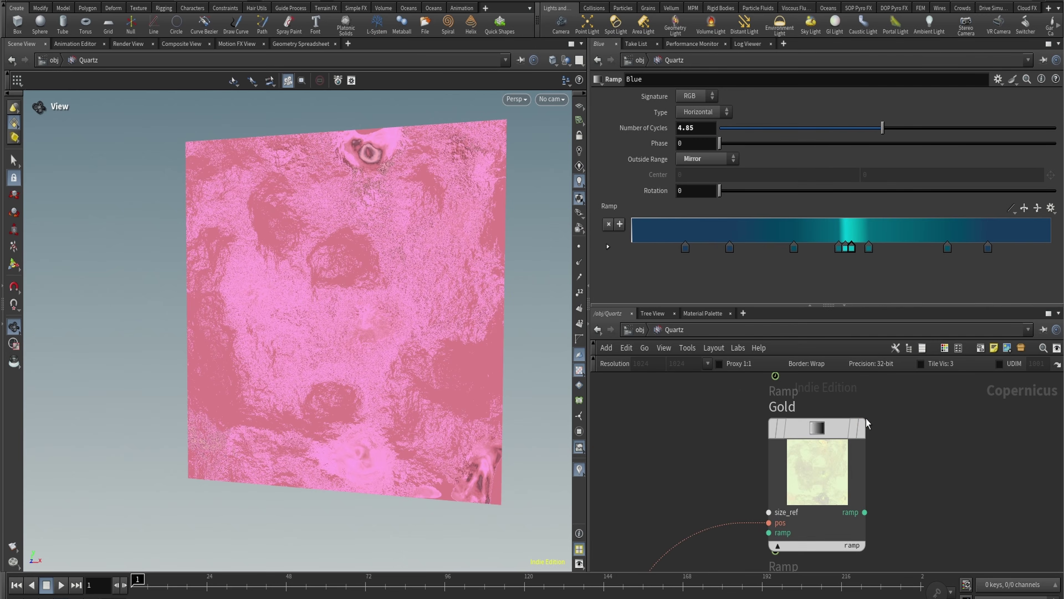
{"action": "left_click", "coordinate": [861, 428]}
{"action": "left_click", "coordinate": [837, 429]}
{"action": "left_click", "coordinate": [607, 246]}
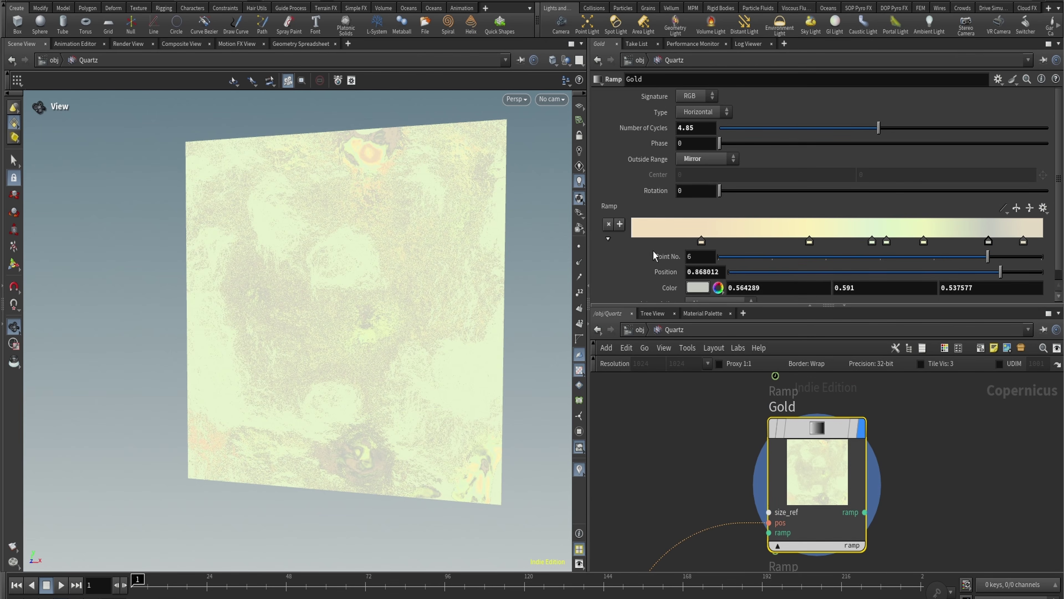
{"action": "scroll", "coordinate": [708, 171], "scroll_direction": "down", "scroll_amount": 1}
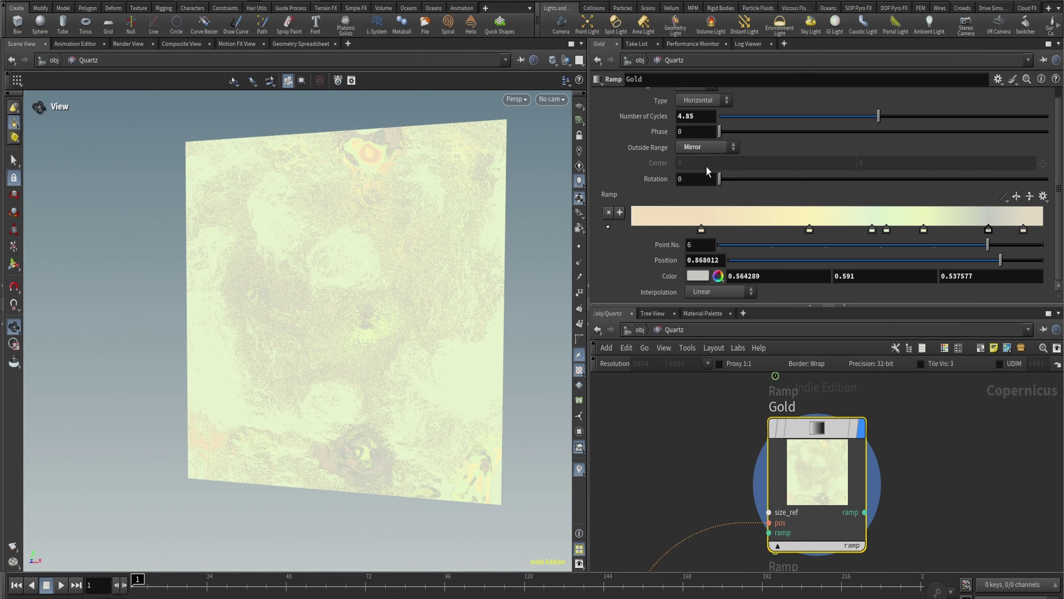
{"action": "left_click", "coordinate": [702, 230]}
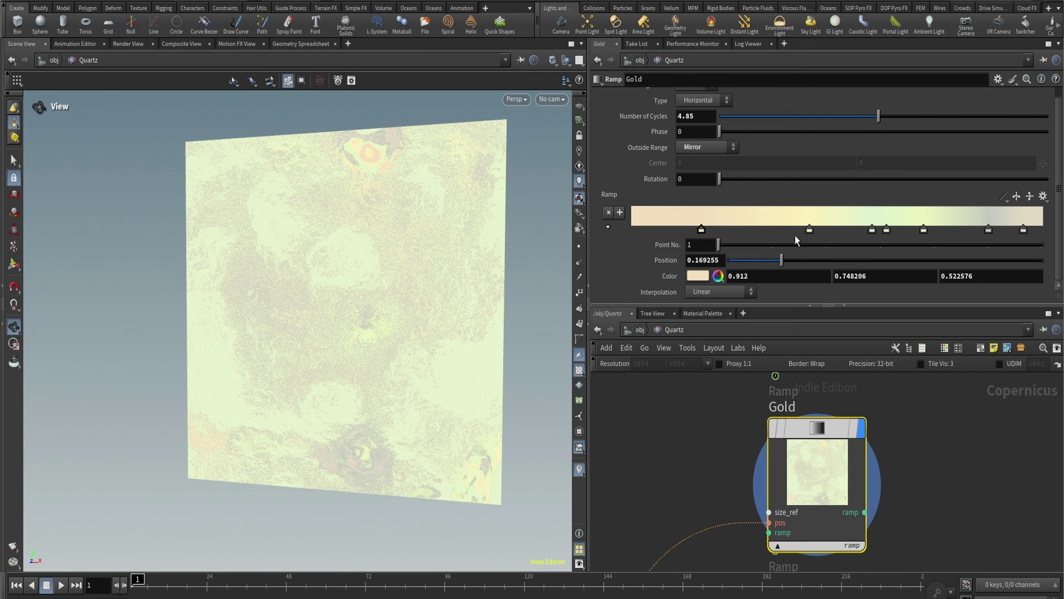
{"action": "left_click", "coordinate": [808, 234]}
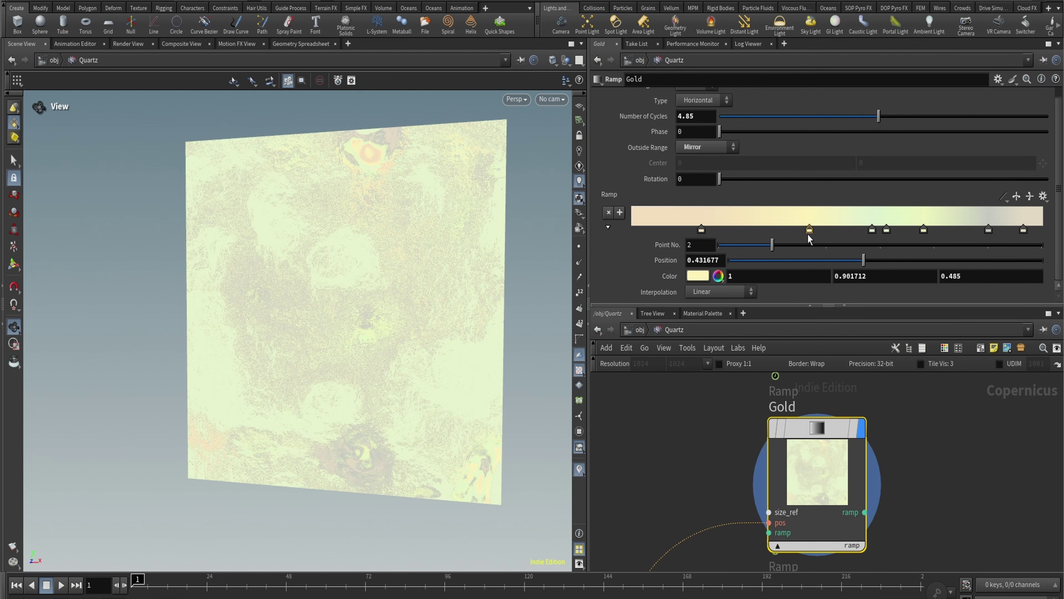
{"action": "left_click", "coordinate": [872, 231]}
{"action": "left_click", "coordinate": [886, 230]}
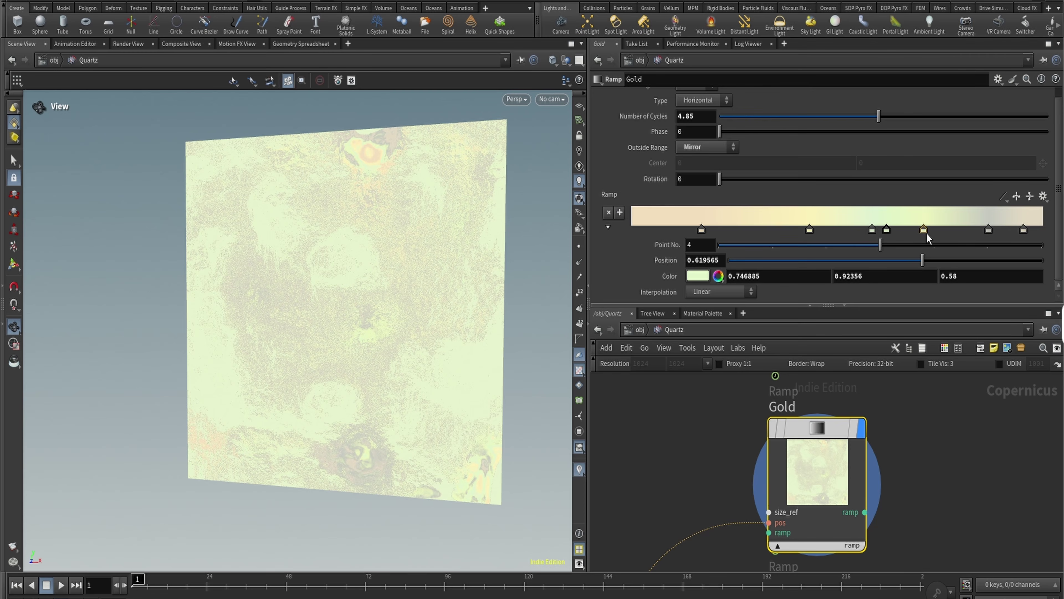
{"action": "left_click", "coordinate": [923, 230]}
{"action": "left_click", "coordinate": [988, 230]}
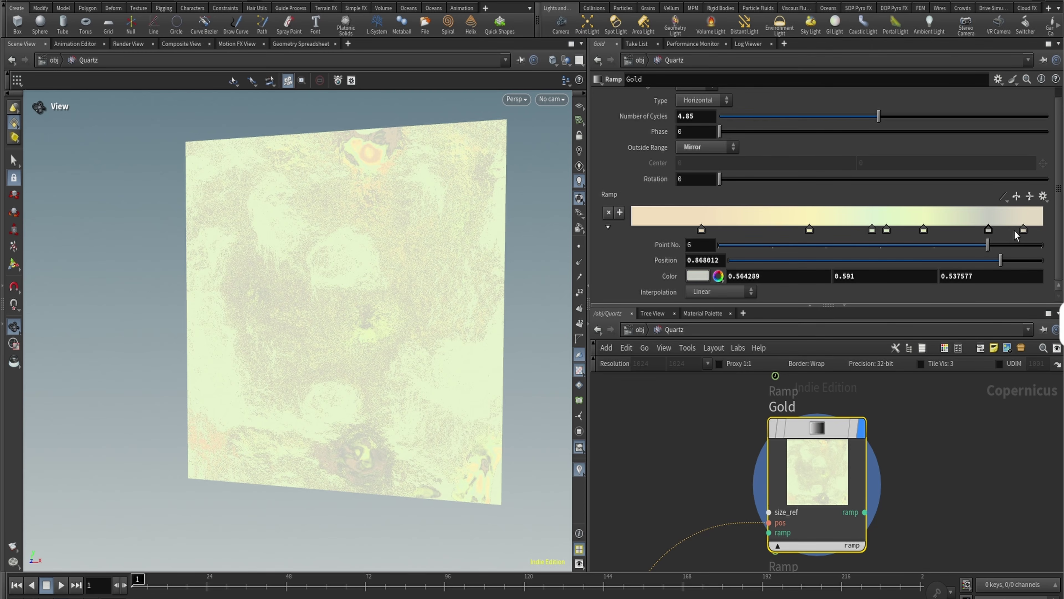
{"action": "left_click", "coordinate": [1024, 231]}
Display the Blue ramp and examine the position and color of each of its ramp points
{"action": "scroll", "coordinate": [903, 503], "scroll_direction": "down", "scroll_amount": 3}
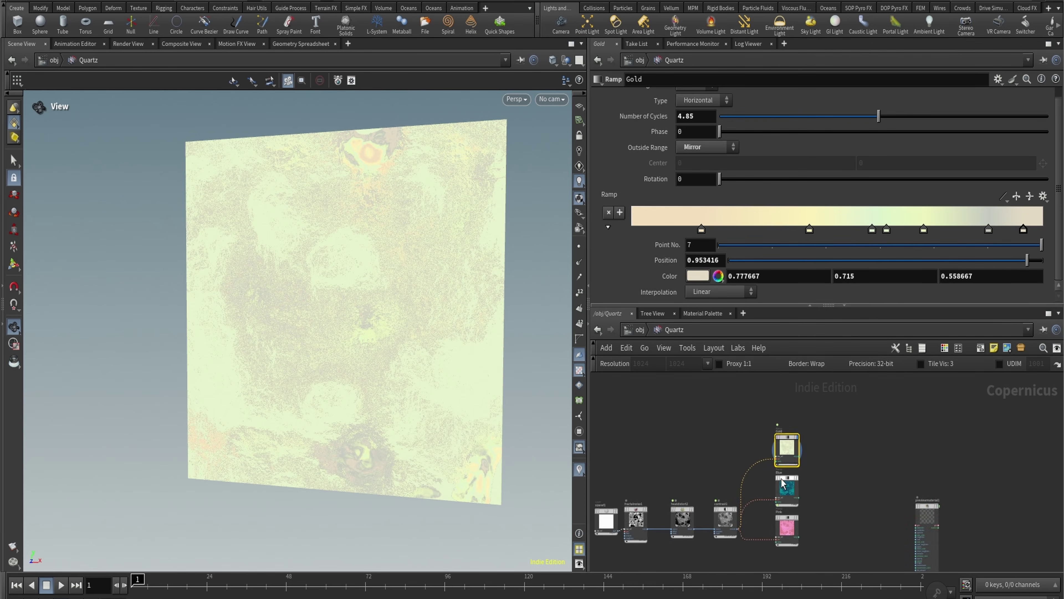
{"action": "scroll", "coordinate": [839, 461], "scroll_direction": "up", "scroll_amount": 3}
{"action": "left_click", "coordinate": [825, 455]}
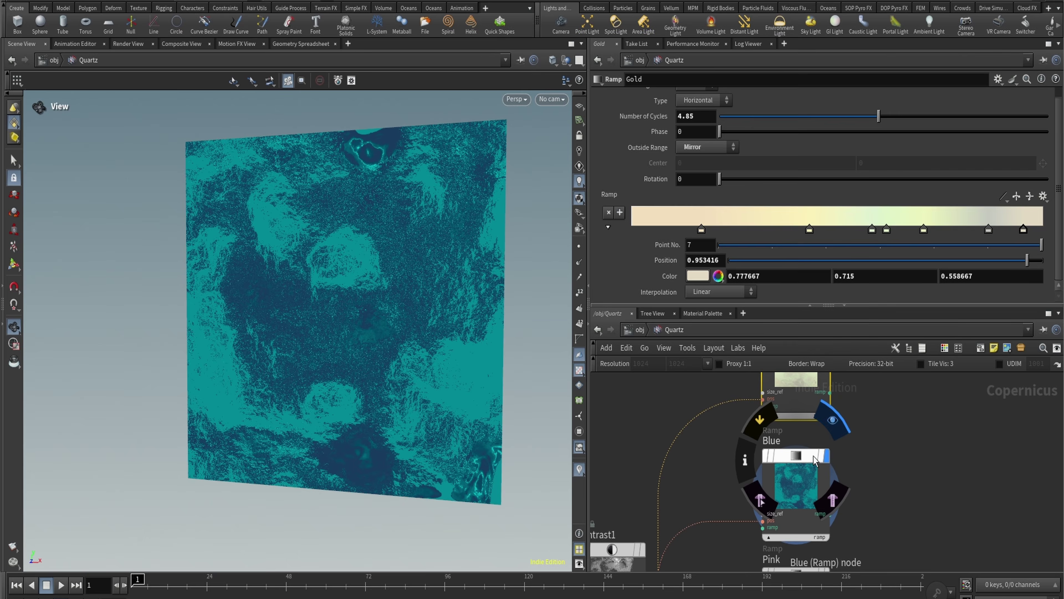
{"action": "left_click", "coordinate": [796, 486]}
{"action": "left_click", "coordinate": [608, 246]}
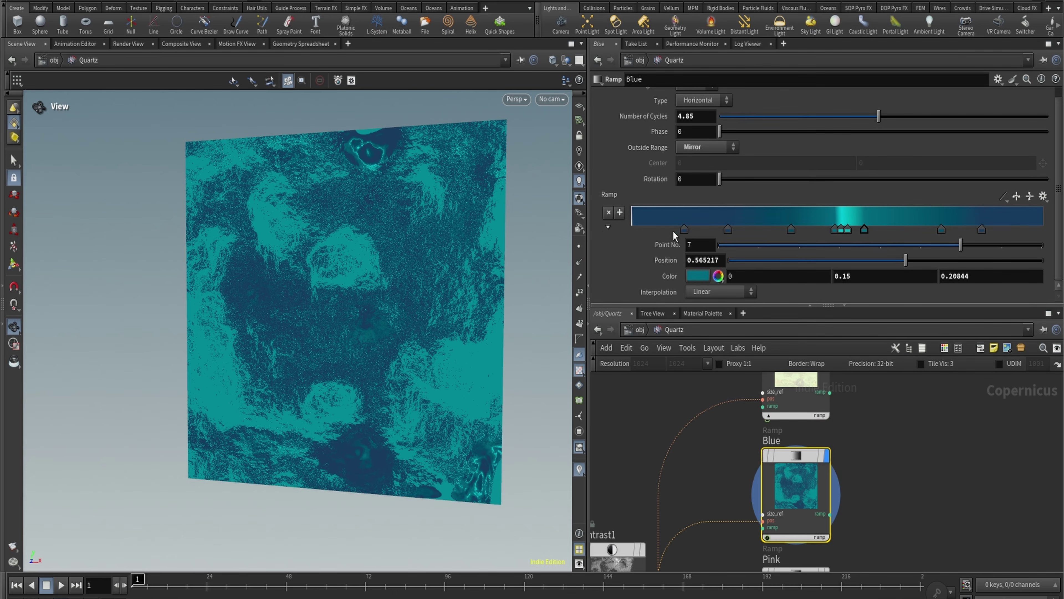
{"action": "left_click", "coordinate": [683, 230]}
{"action": "left_click", "coordinate": [727, 230]}
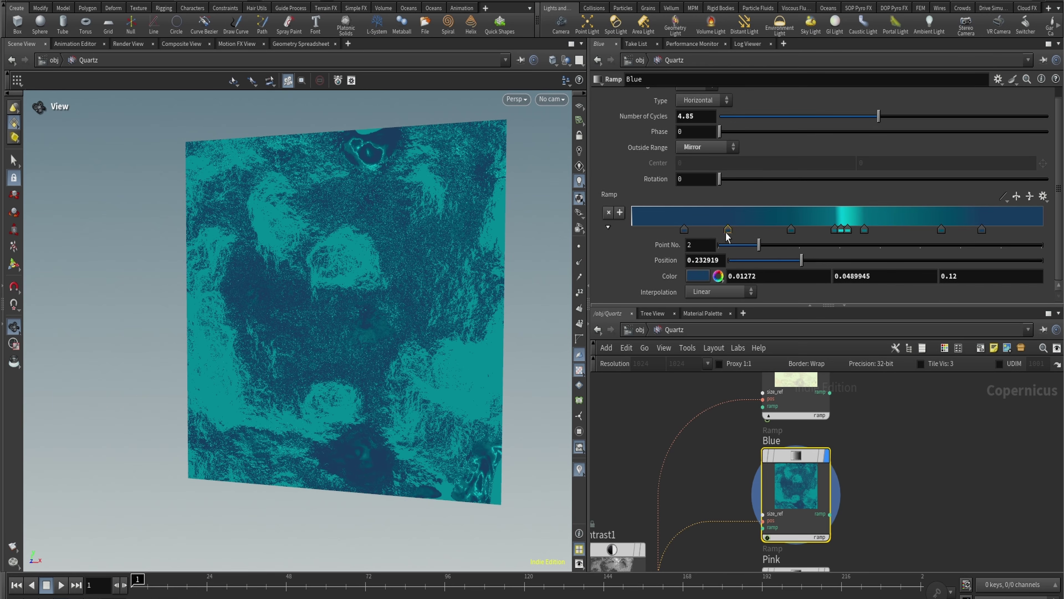
{"action": "left_click", "coordinate": [790, 230]}
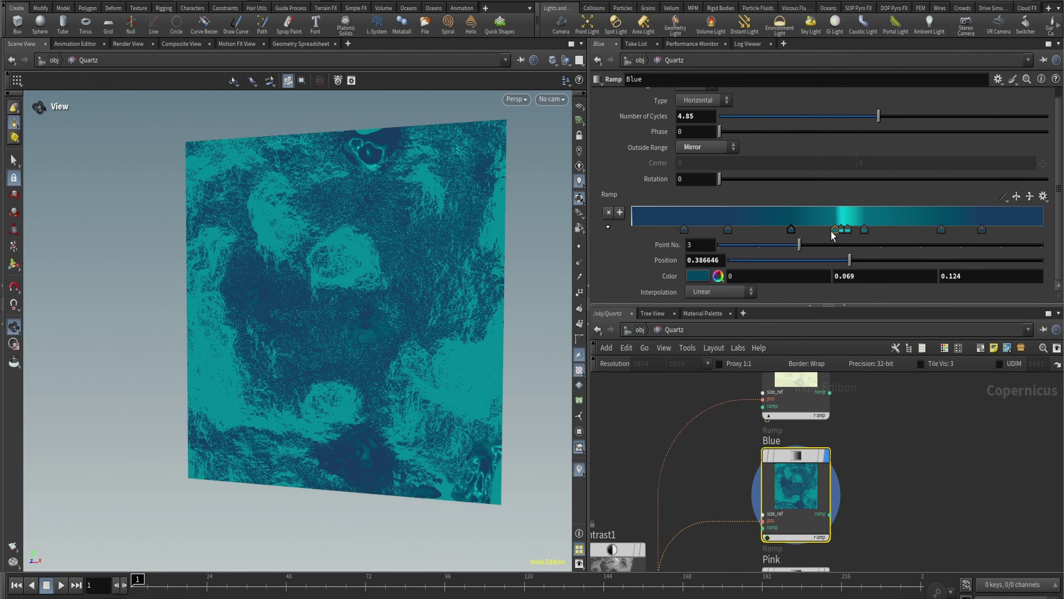
{"action": "left_click", "coordinate": [834, 230]}
{"action": "left_click", "coordinate": [840, 230]}
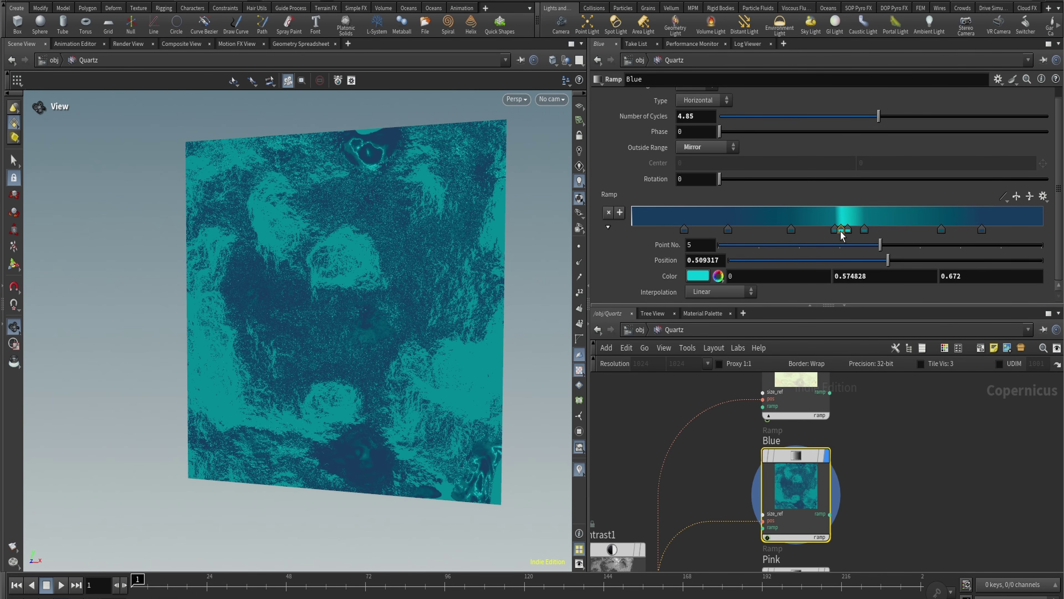
{"action": "left_click", "coordinate": [846, 231]}
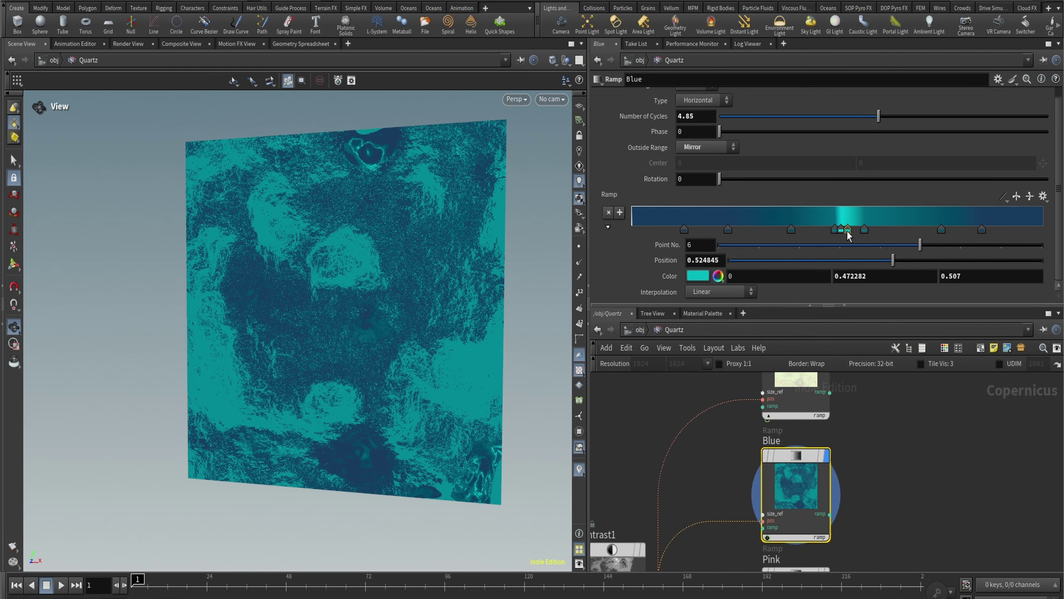
{"action": "left_click", "coordinate": [865, 229]}
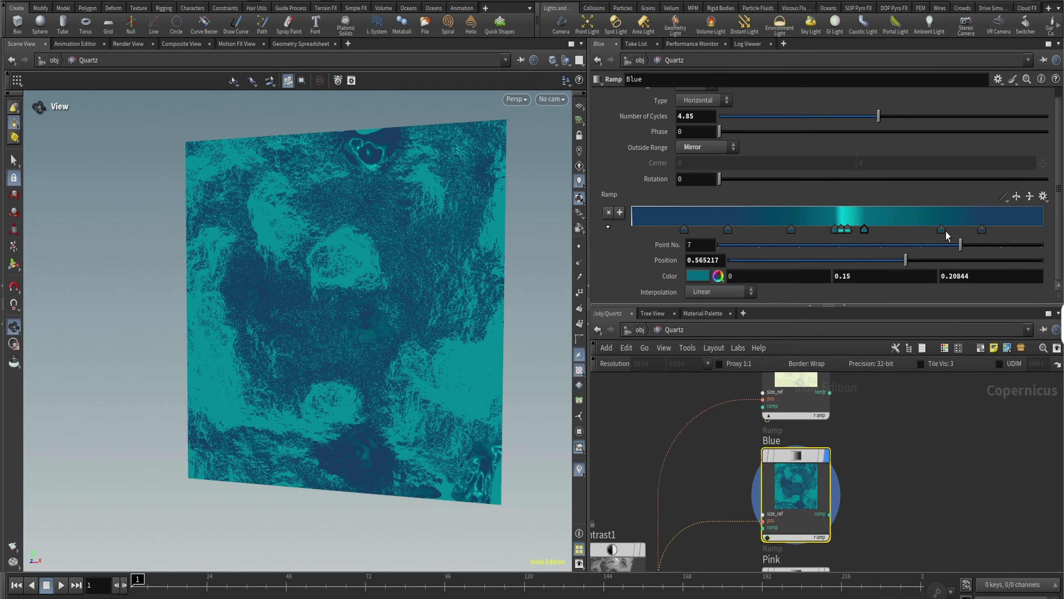
{"action": "left_click", "coordinate": [942, 231]}
{"action": "left_click", "coordinate": [982, 230]}
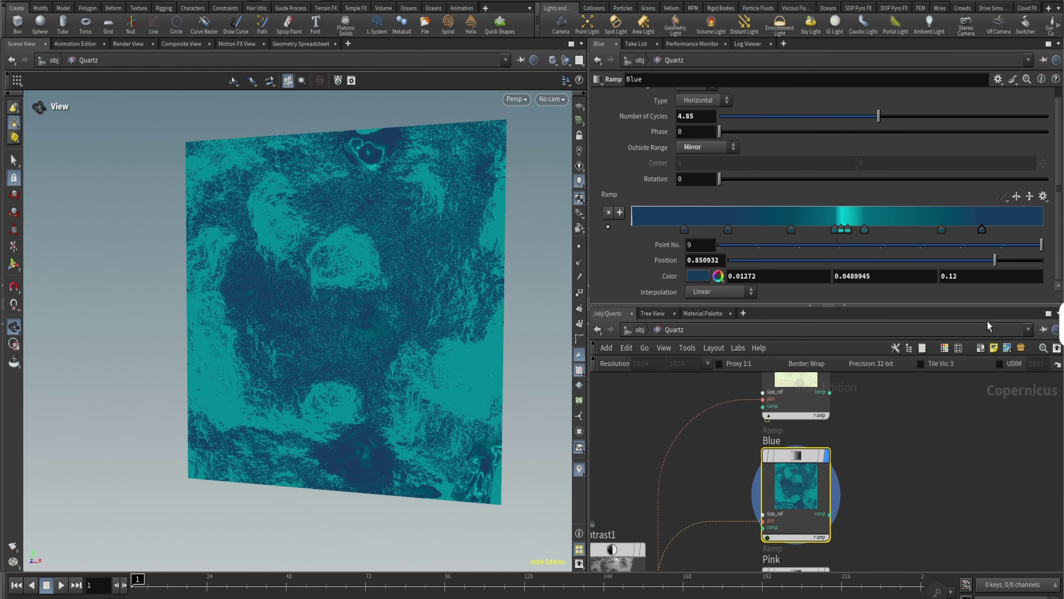
Display the Pink ramp, expand its ramp point controls and go through the points' positions and colors
{"action": "scroll", "coordinate": [796, 406], "scroll_direction": "down", "scroll_amount": 6}
{"action": "scroll", "coordinate": [792, 452], "scroll_direction": "up", "scroll_amount": 8}
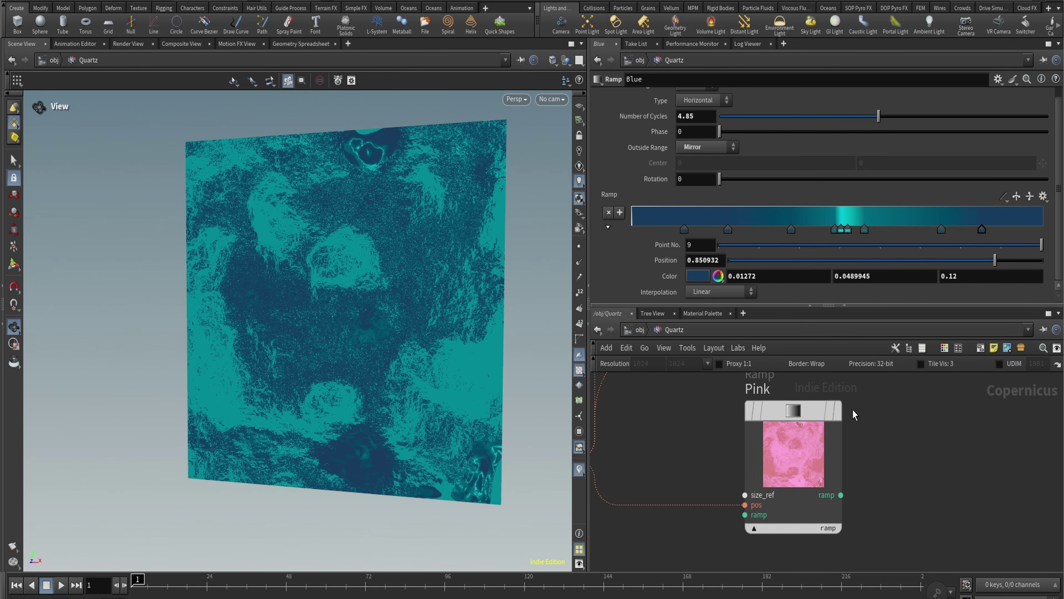
{"action": "left_click", "coordinate": [838, 413]}
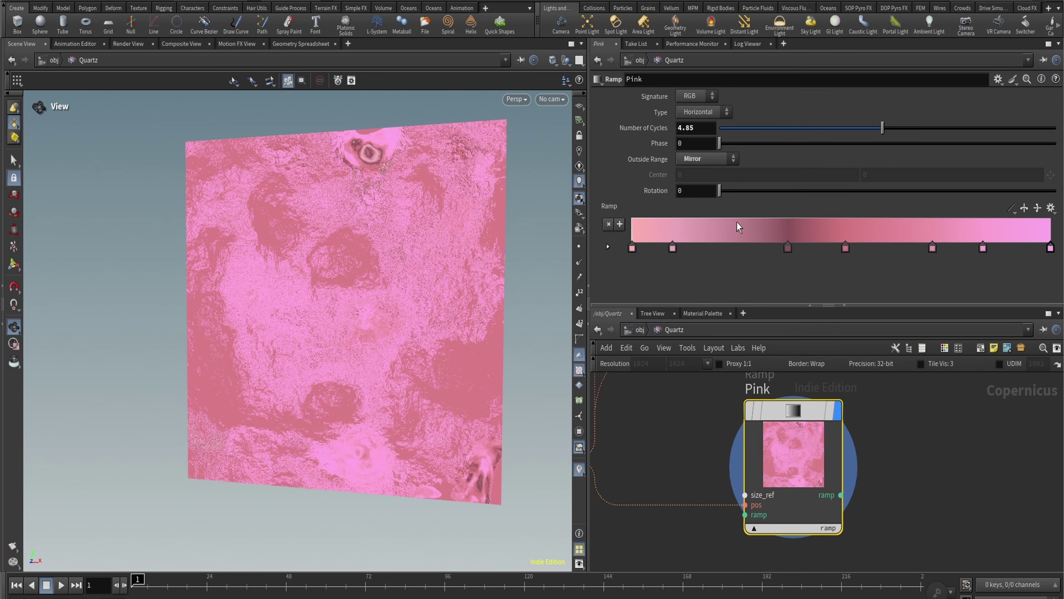
{"action": "left_click", "coordinate": [608, 247]}
{"action": "left_click", "coordinate": [632, 229]}
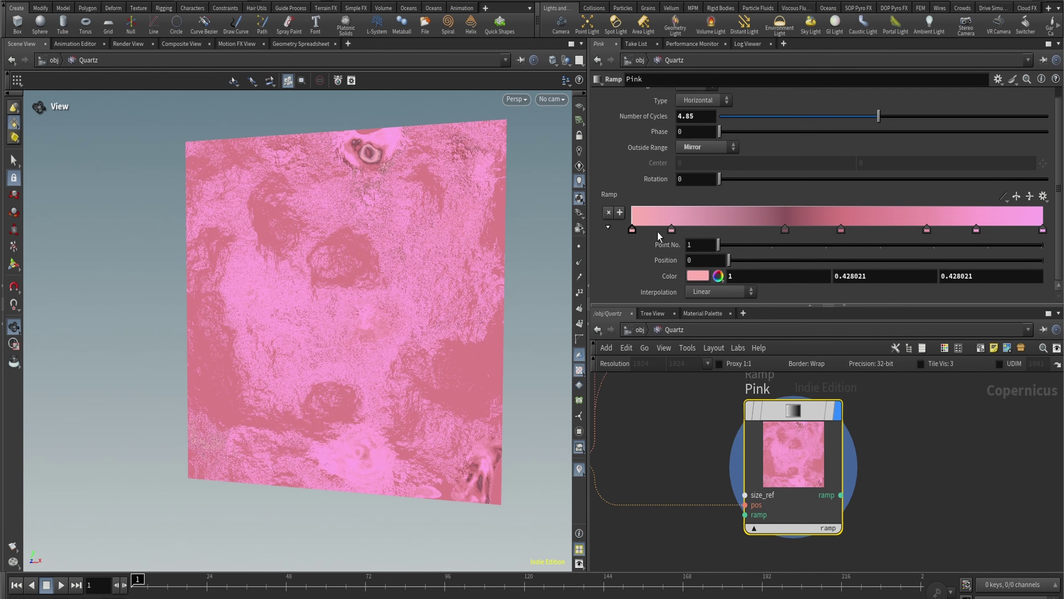
{"action": "left_click", "coordinate": [671, 230]}
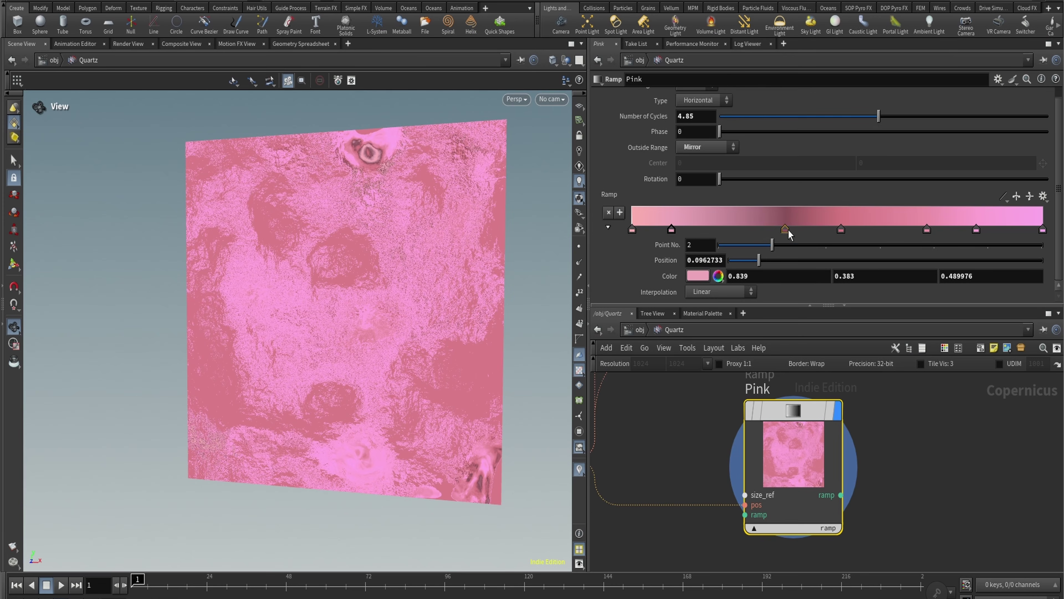
{"action": "left_click", "coordinate": [786, 229]}
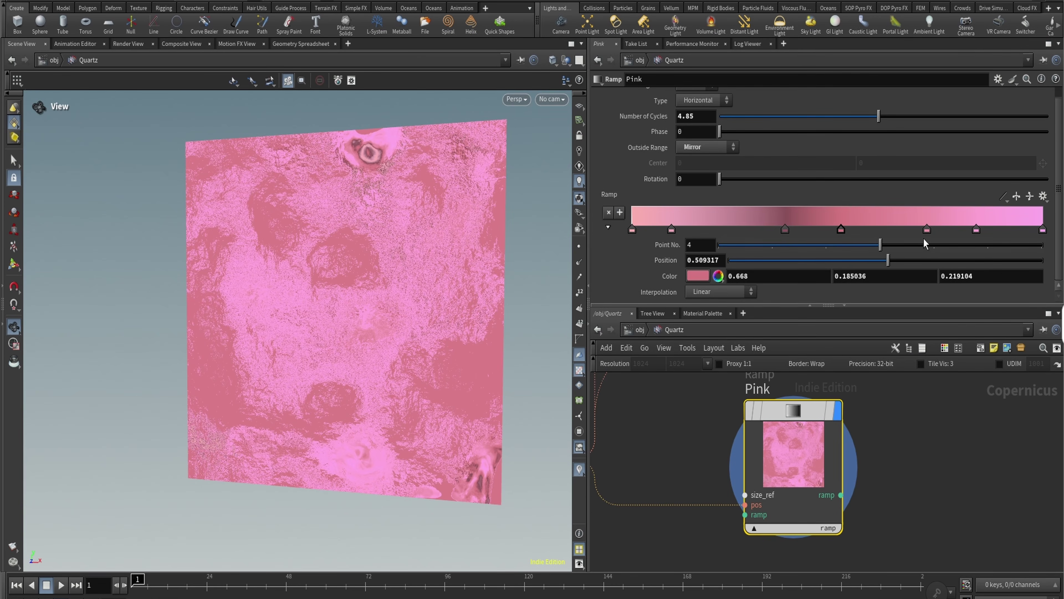
{"action": "left_click", "coordinate": [927, 230]}
{"action": "left_click", "coordinate": [976, 229]}
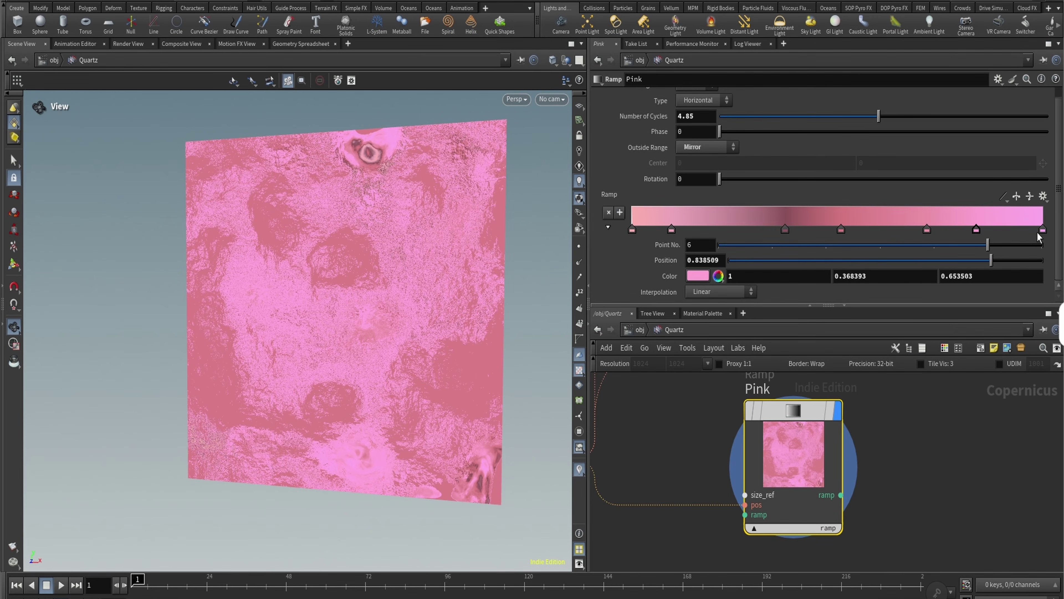
{"action": "double_click", "coordinate": [1043, 230]}
{"action": "left_click", "coordinate": [1053, 95]}
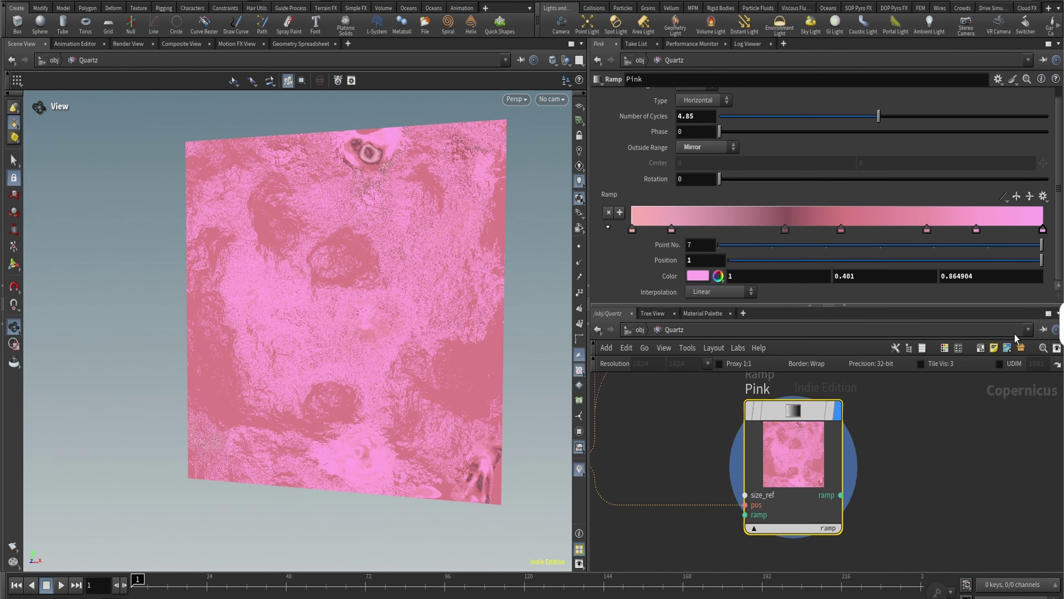
Add a ROP Image Output node beside the color ramps and rename it DIFFUSE
{"action": "scroll", "coordinate": [788, 526], "scroll_direction": "down", "scroll_amount": 6}
{"action": "scroll", "coordinate": [786, 520], "scroll_direction": "up", "scroll_amount": 4}
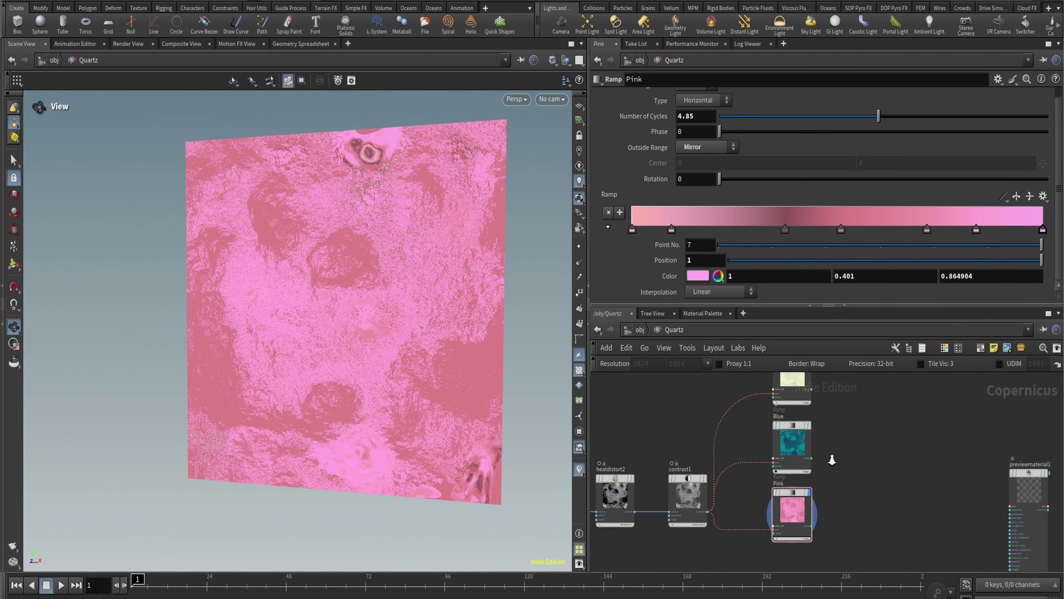
{"action": "key", "text": "Tab"}
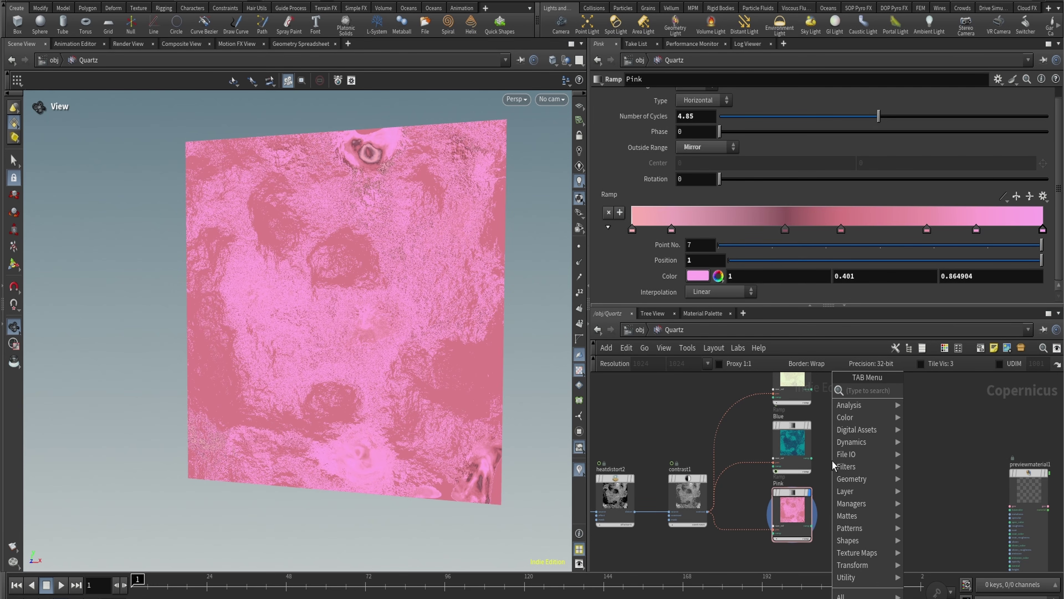
{"action": "type", "text": "ropw"}
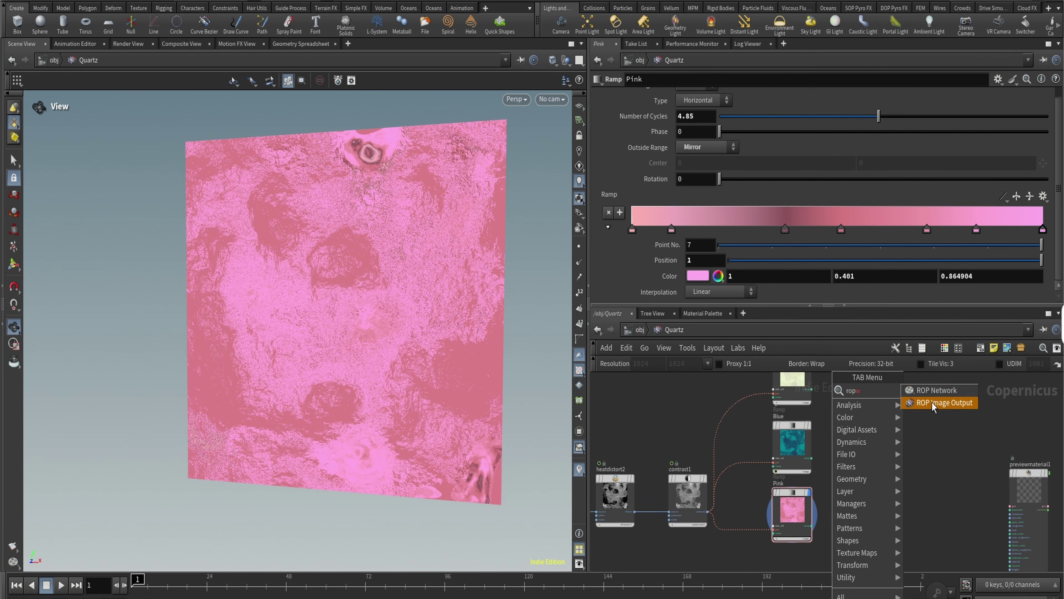
{"action": "left_click", "coordinate": [931, 404]}
{"action": "left_click", "coordinate": [902, 406]}
{"action": "scroll", "coordinate": [887, 414], "scroll_direction": "up", "scroll_amount": 4}
{"action": "left_click", "coordinate": [925, 449]}
{"action": "left_click_drag", "start_coordinate": [933, 449], "coordinate": [748, 452]}
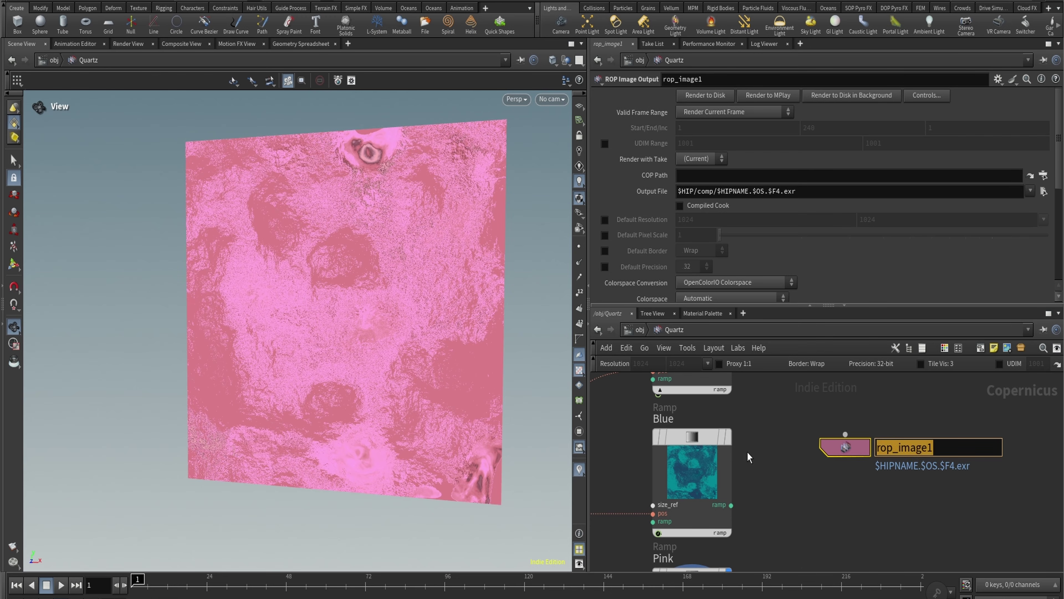
{"action": "type", "text": "DIFFUSE"}
{"action": "key", "text": "Return"}
{"action": "scroll", "coordinate": [859, 436], "scroll_direction": "down", "scroll_amount": 3}
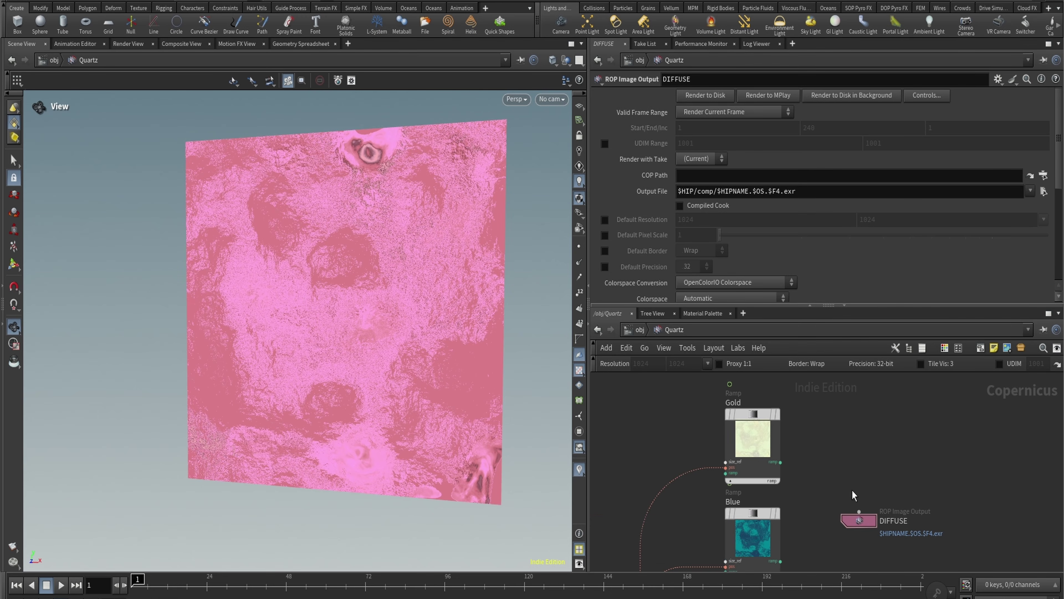
Move the DIFFUSE output beside the Gold ramp, set its COP Path to ../Gold and render it to disk
{"action": "left_click_drag", "start_coordinate": [857, 509], "coordinate": [845, 475]}
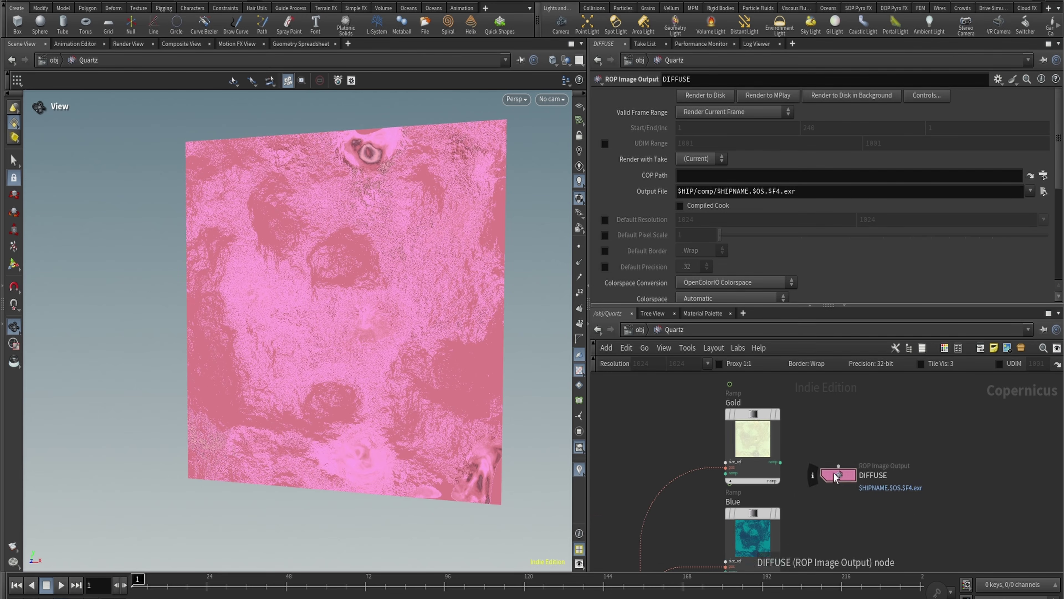
{"action": "left_click_drag", "start_coordinate": [755, 450], "coordinate": [694, 177]}
{"action": "left_click", "coordinate": [938, 466]}
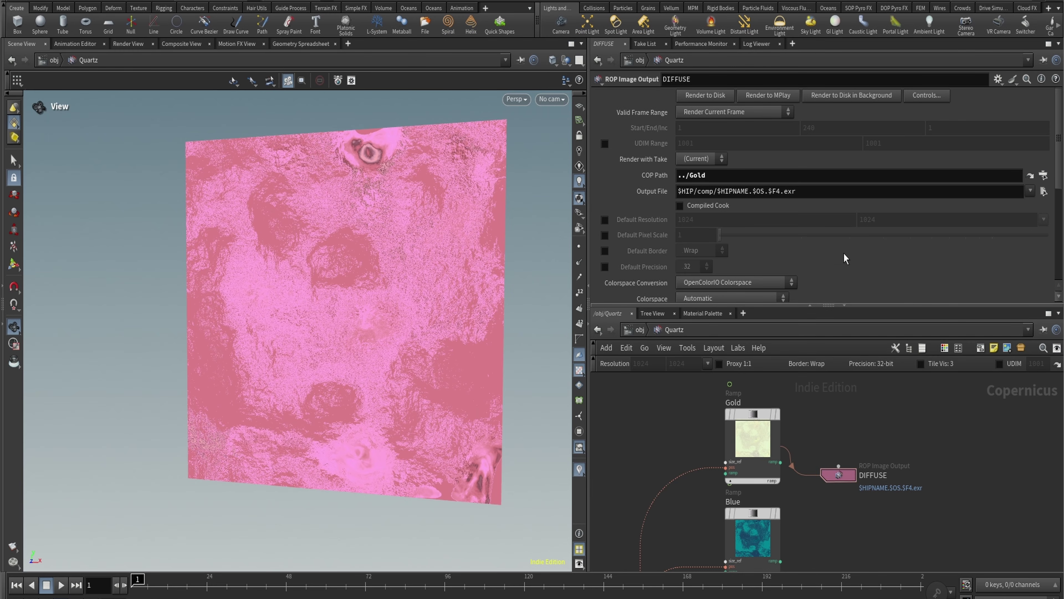
{"action": "left_click", "coordinate": [14, 1]}
{"action": "left_click", "coordinate": [20, 78]}
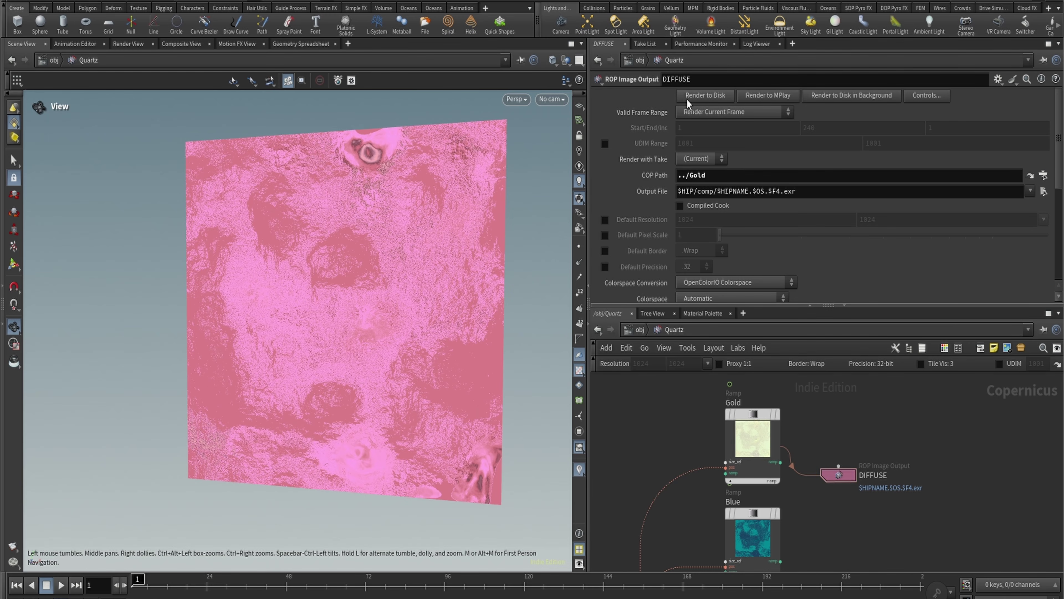
{"action": "left_click", "coordinate": [697, 96]}
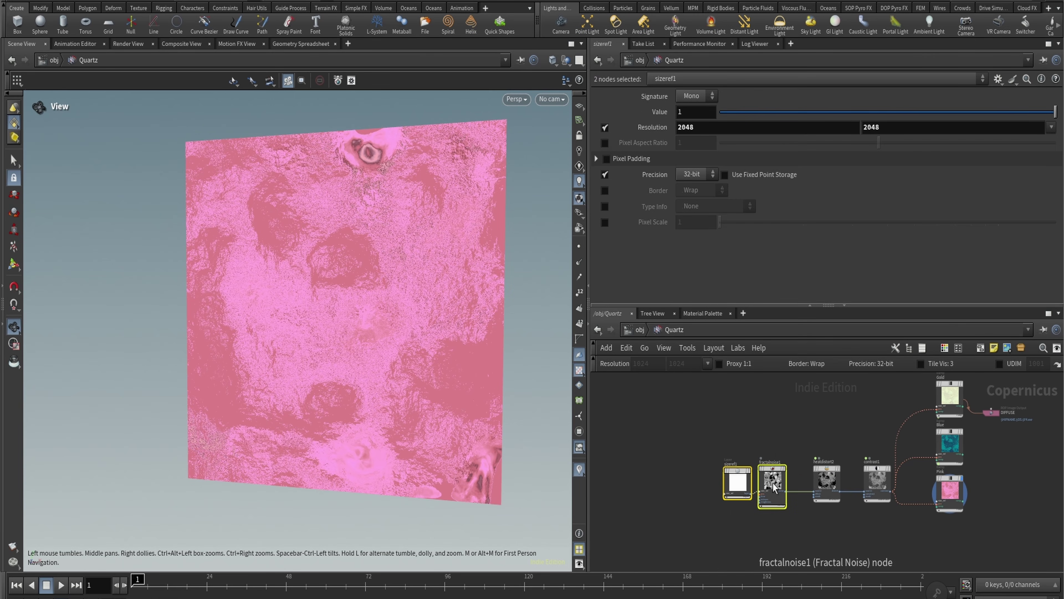
Display the invert1 node fed by the fractal noise and examine its Mask and Invert By settings
{"action": "left_click_drag", "start_coordinate": [772, 483], "coordinate": [739, 505]}
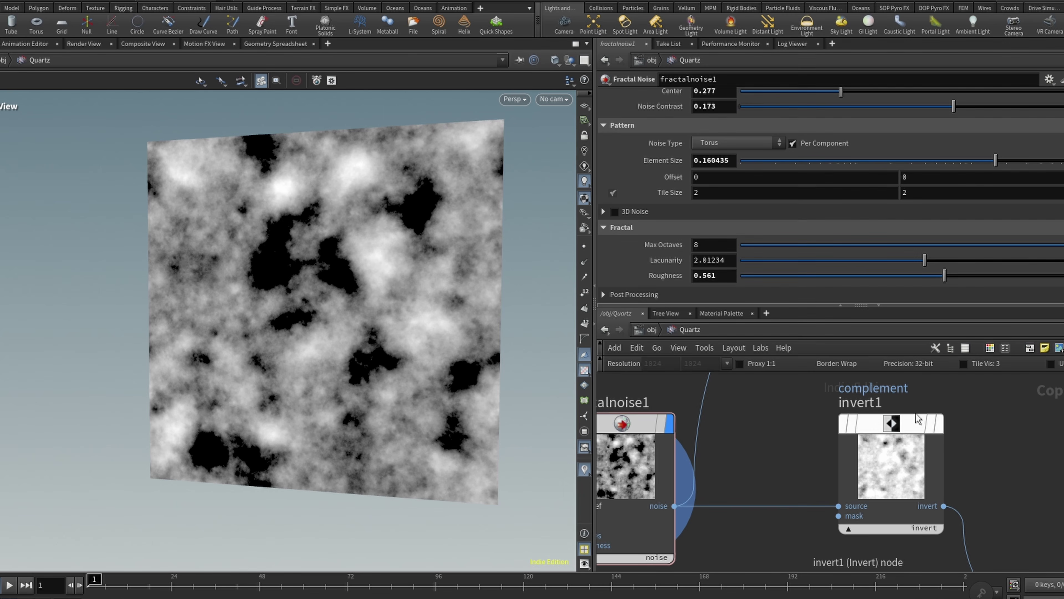
{"action": "left_click", "coordinate": [939, 424]}
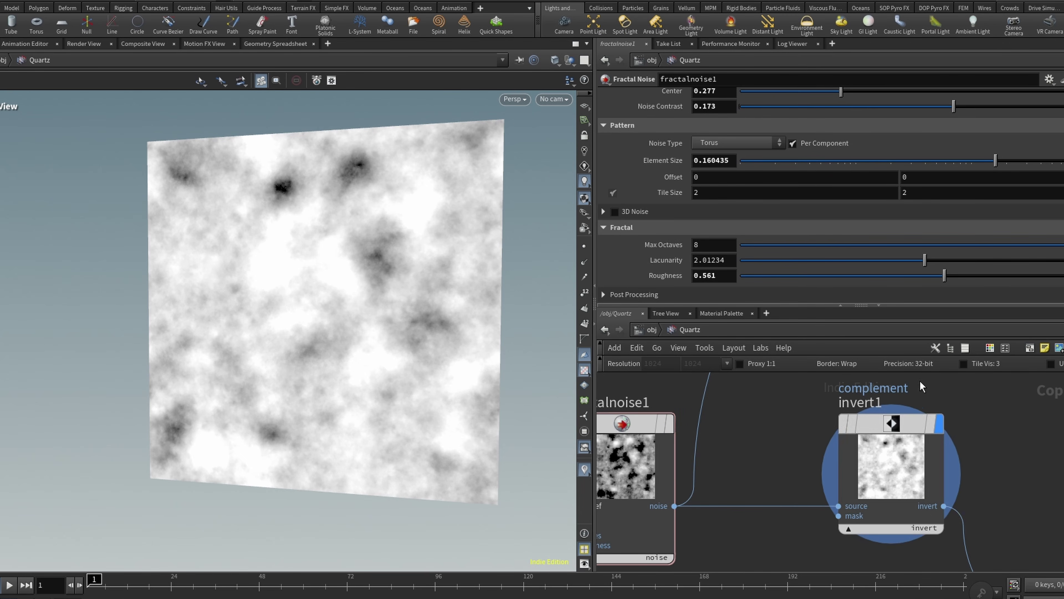
{"action": "left_click", "coordinate": [914, 462]}
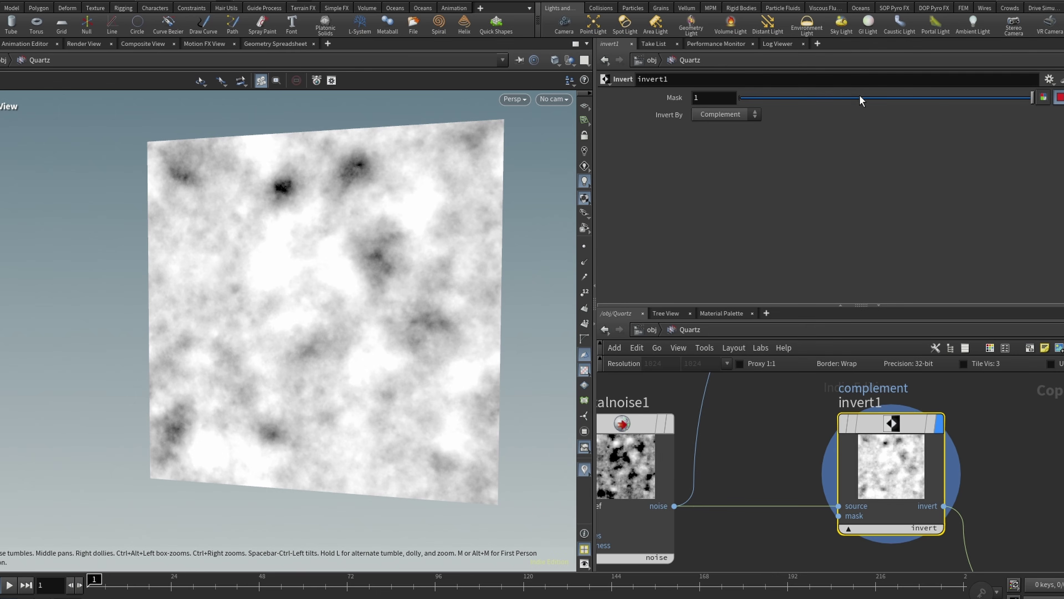
{"action": "left_click_drag", "start_coordinate": [871, 98], "coordinate": [1061, 101]}
{"action": "scroll", "coordinate": [823, 441], "scroll_direction": "down", "scroll_amount": 4}
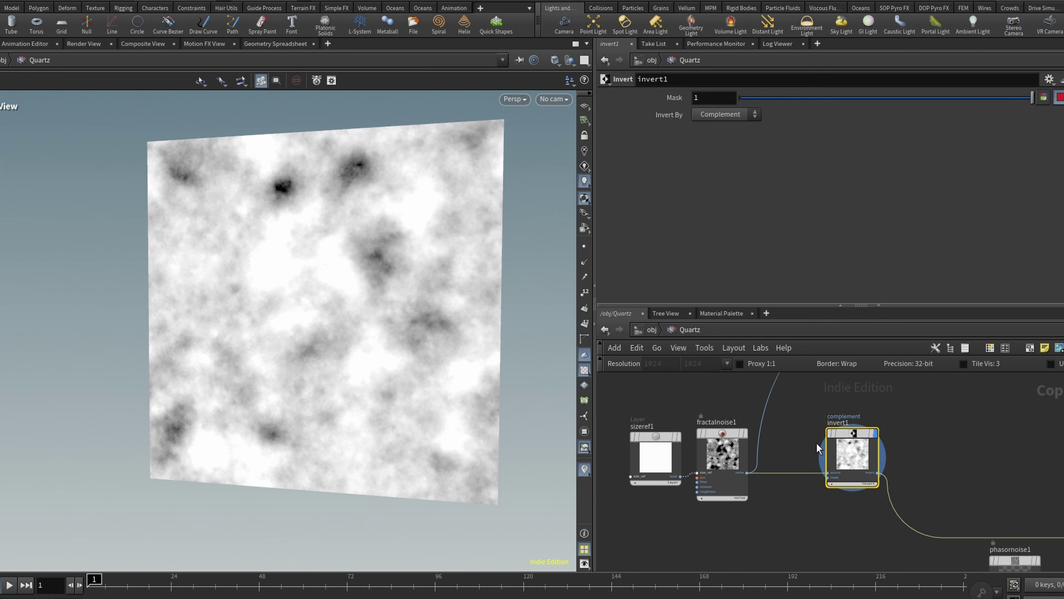
{"action": "scroll", "coordinate": [884, 468], "scroll_direction": "up", "scroll_amount": 3}
{"action": "scroll", "coordinate": [792, 514], "scroll_direction": "down", "scroll_amount": 2}
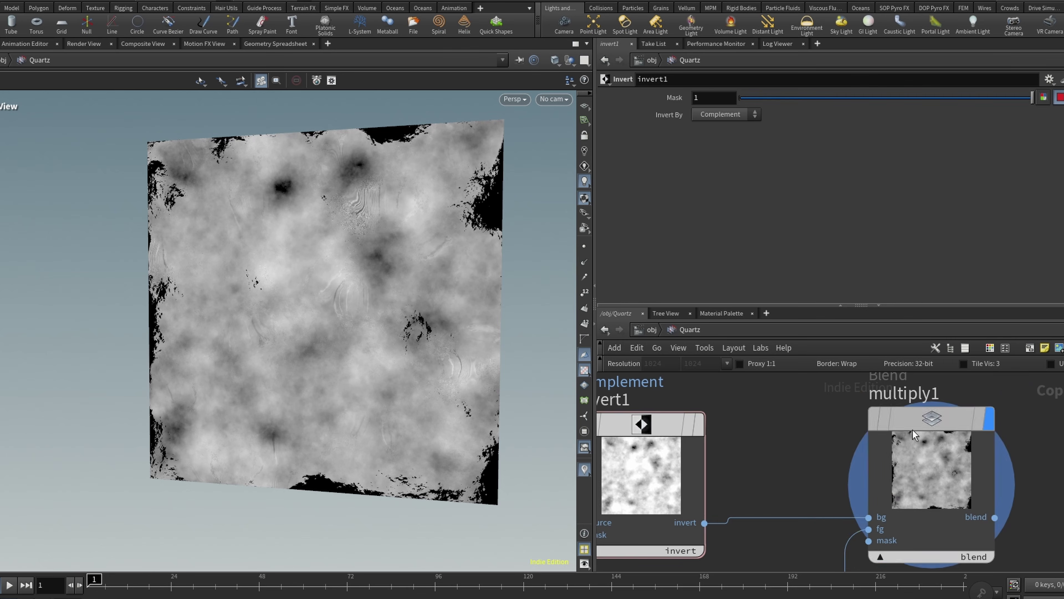
Select the multiply1 Blend node and examine its blend mode and the nodes feeding it
{"action": "left_click", "coordinate": [982, 495]}
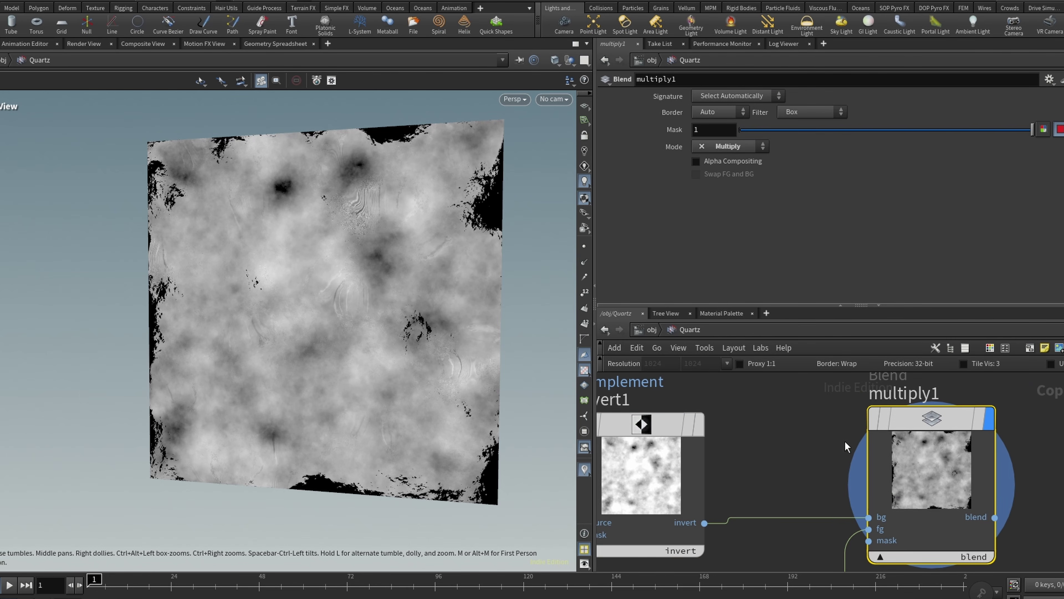
{"action": "mouse_move", "coordinate": [637, 426]}
{"action": "scroll", "coordinate": [1032, 415], "scroll_direction": "down", "scroll_amount": 6}
{"action": "middle_click_drag", "start_coordinate": [1061, 474], "coordinate": [1007, 424]}
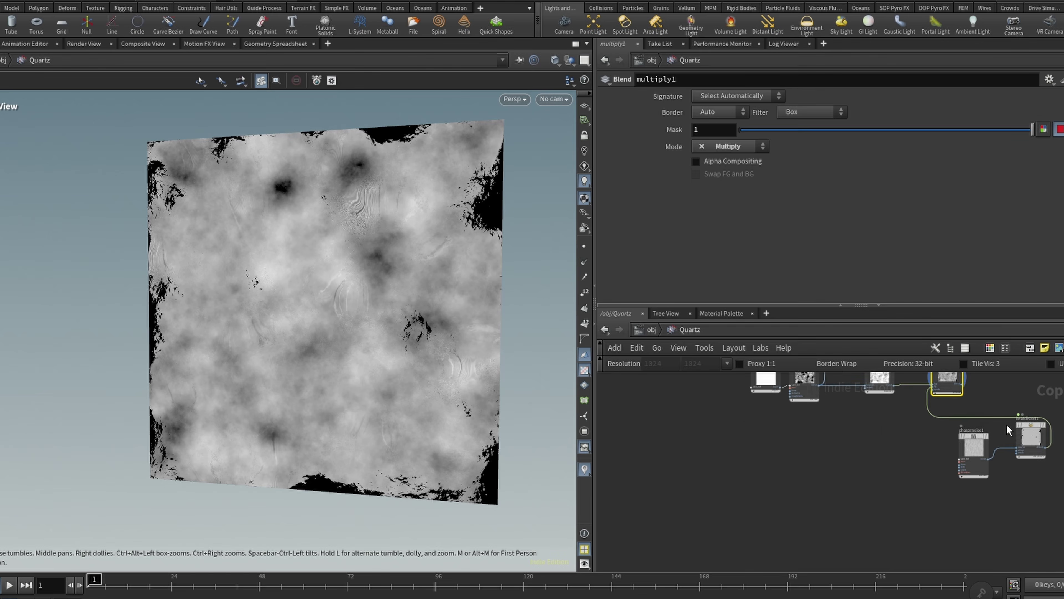
Display the phasornoise1 node and inspect its streaked pattern up close and from different angles in the viewport
{"action": "left_click_drag", "start_coordinate": [934, 497], "coordinate": [1032, 428]}
{"action": "left_click_drag", "start_coordinate": [1032, 427], "coordinate": [931, 423]}
{"action": "scroll", "coordinate": [918, 447], "scroll_direction": "up", "scroll_amount": 5}
{"action": "left_click", "coordinate": [914, 463]}
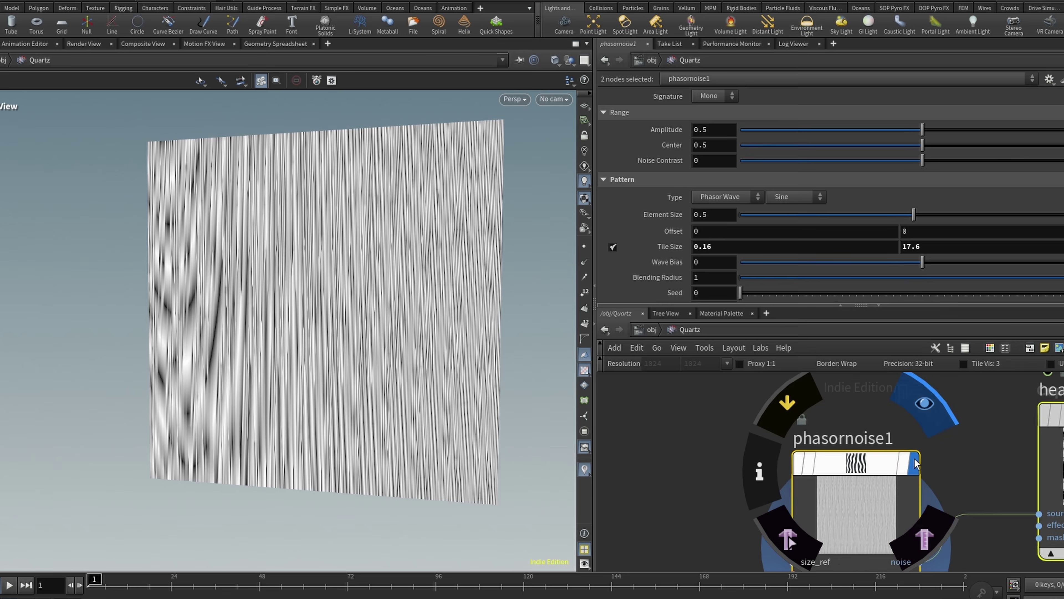
{"action": "left_click_drag", "start_coordinate": [197, 270], "coordinate": [260, 274]}
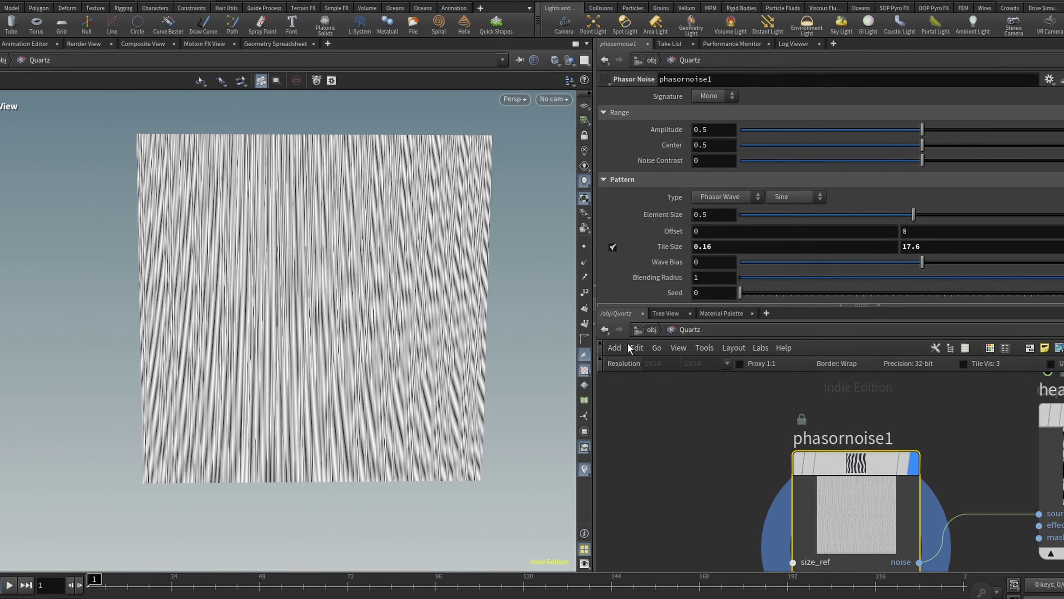
{"action": "right_click_drag", "start_coordinate": [287, 221], "coordinate": [286, 234]}
{"action": "scroll", "coordinate": [287, 234], "scroll_direction": "up", "scroll_amount": 8}
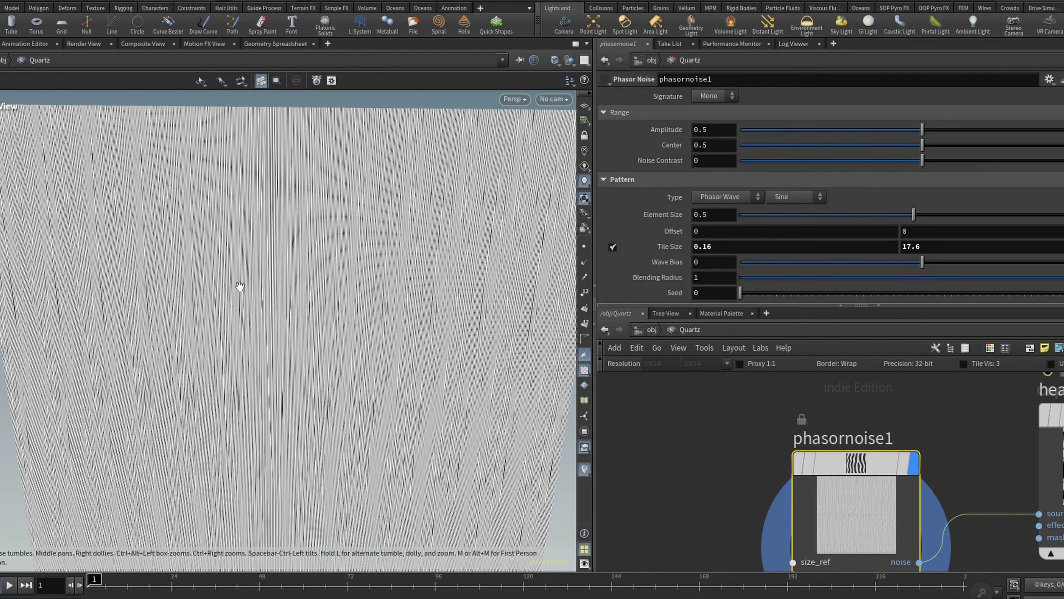
{"action": "scroll", "coordinate": [240, 286], "scroll_direction": "down", "scroll_amount": 5}
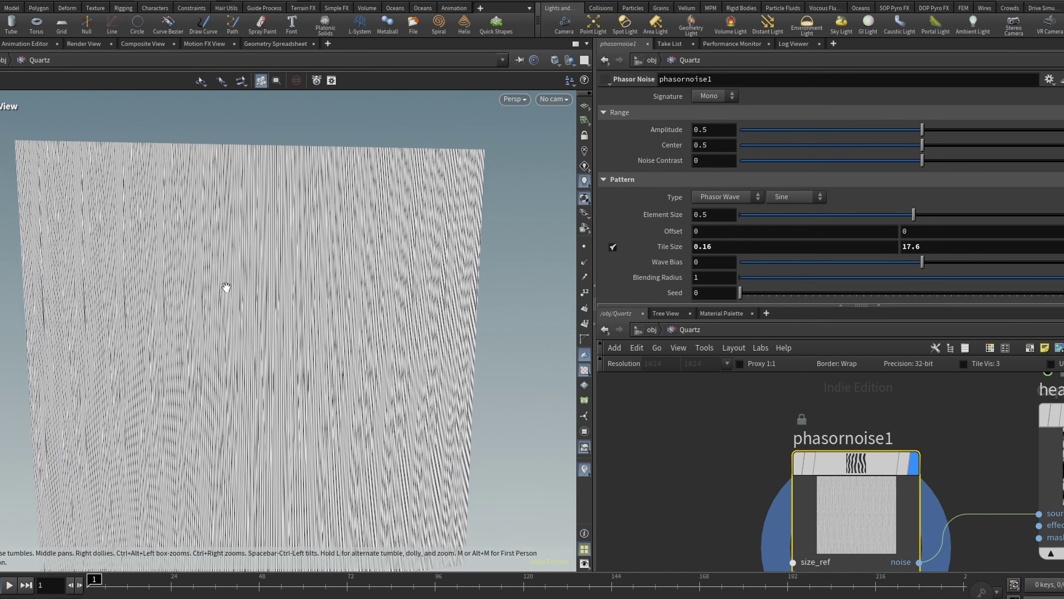
{"action": "left_click_drag", "start_coordinate": [310, 277], "coordinate": [363, 250]}
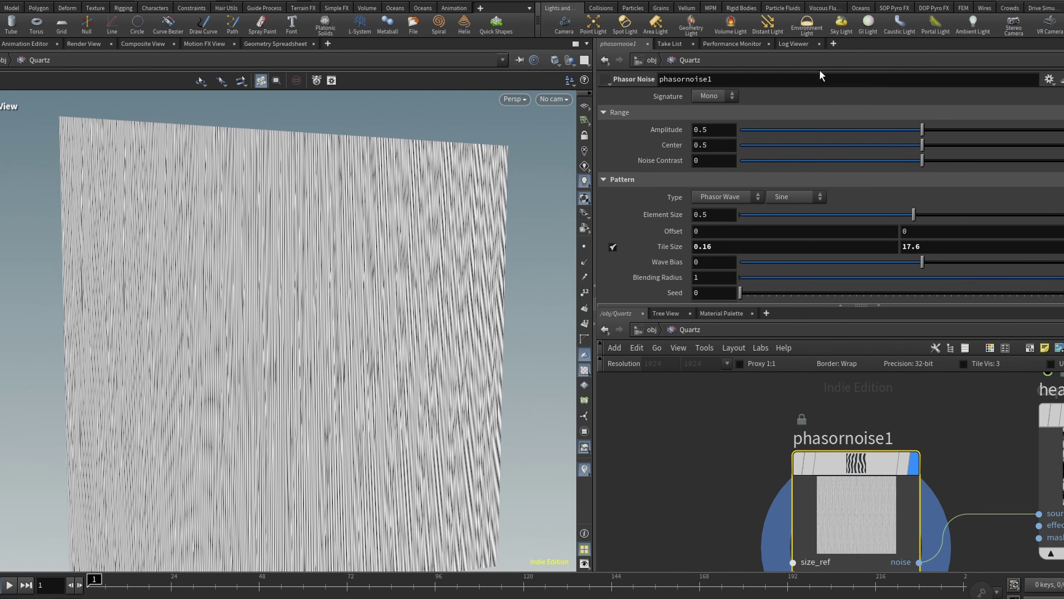
Go through phasornoise1's pattern parameters, checking how the Tile Size option is set
{"action": "scroll", "coordinate": [712, 185], "scroll_direction": "down", "scroll_amount": 5}
{"action": "scroll", "coordinate": [670, 184], "scroll_direction": "up", "scroll_amount": 3}
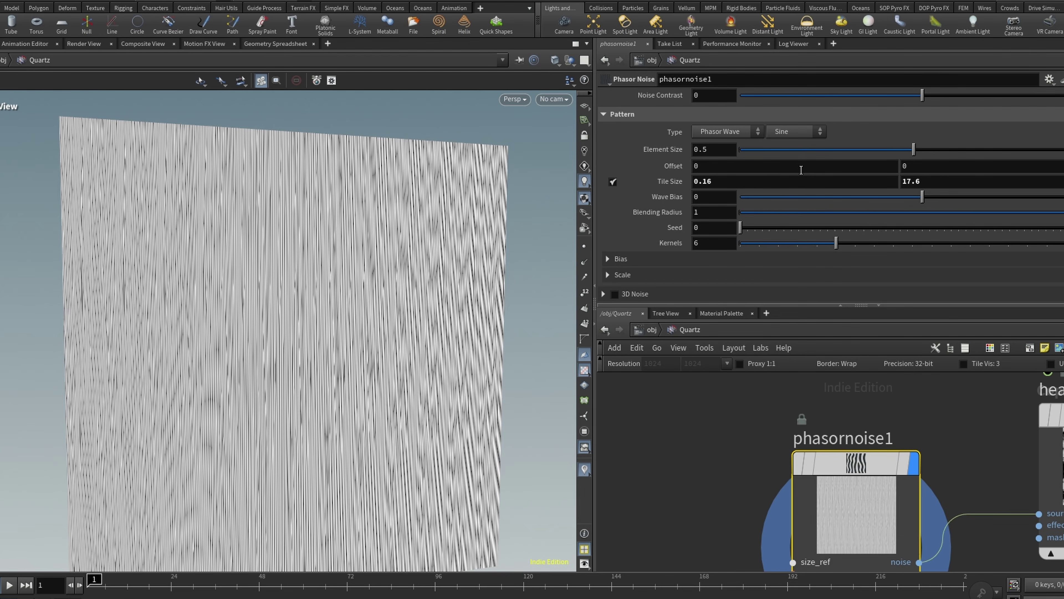
{"action": "left_click", "coordinate": [613, 182]}
{"action": "left_click", "coordinate": [614, 185]}
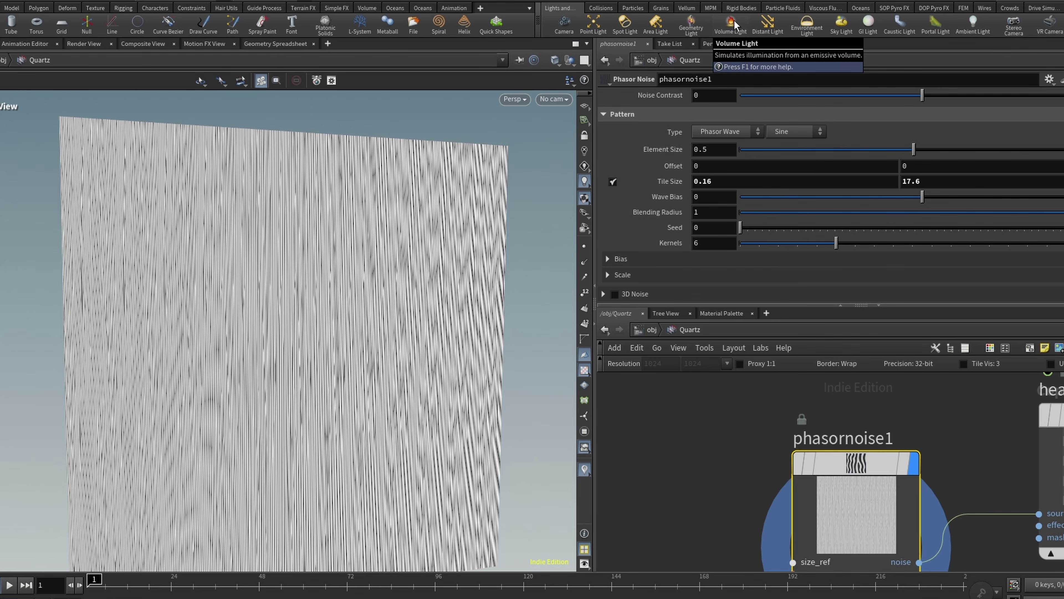
{"action": "middle_click_drag", "start_coordinate": [656, 181], "coordinate": [748, 204]}
{"action": "key", "text": "ctrl+z"}
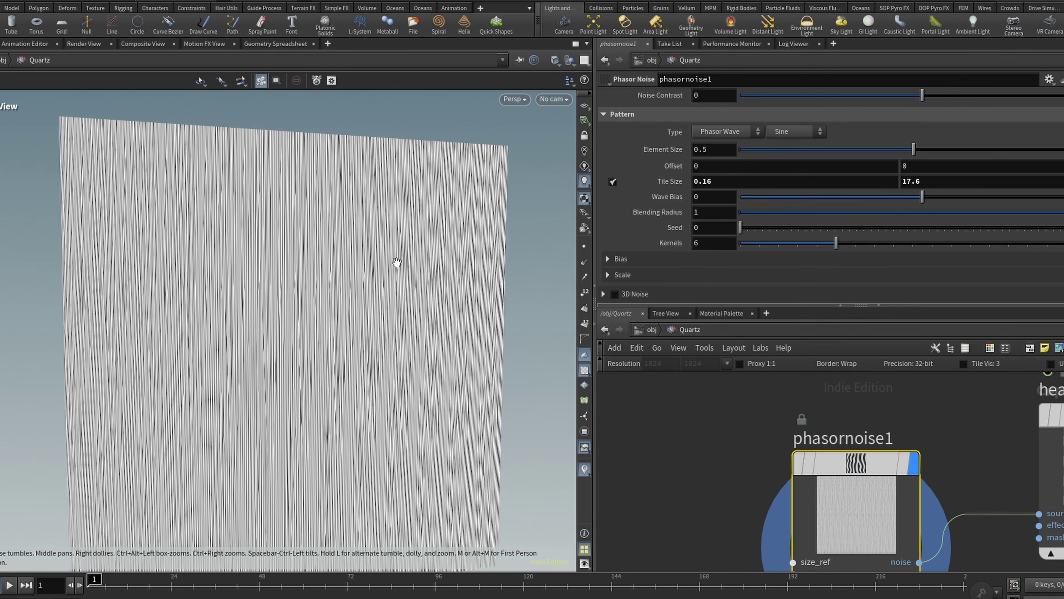
Display the heatdistort1 node and inspect the distorted streaks and black edge areas up close in the viewport
{"action": "left_click_drag", "start_coordinate": [394, 260], "coordinate": [414, 283], "text": "alt"}
{"action": "scroll", "coordinate": [1039, 440], "scroll_direction": "down", "scroll_amount": 2}
{"action": "middle_click_drag", "start_coordinate": [1039, 440], "coordinate": [838, 507]}
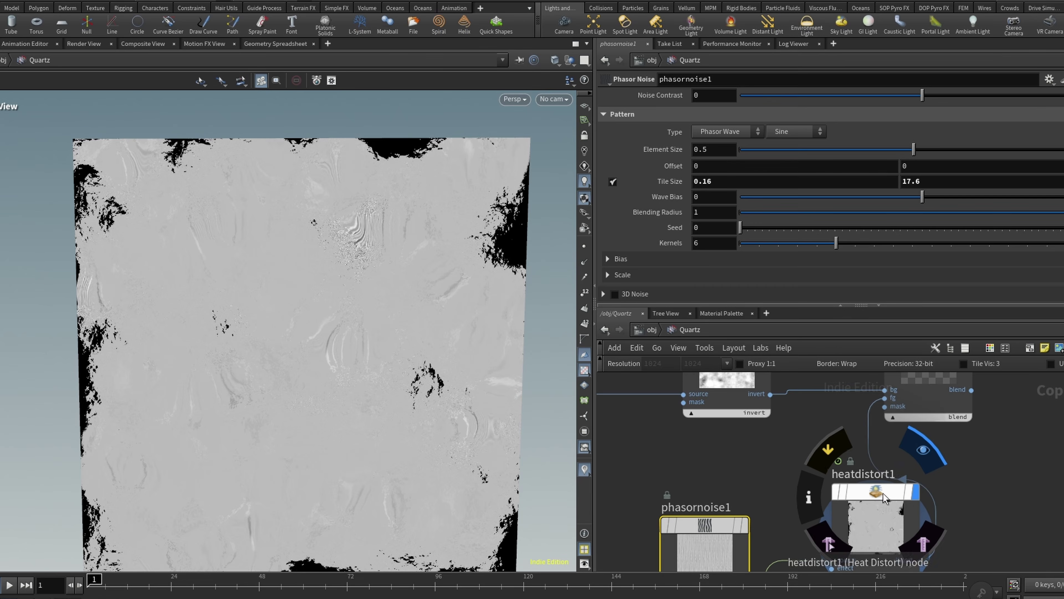
{"action": "left_click_drag", "start_coordinate": [883, 493], "coordinate": [866, 516]}
{"action": "scroll", "coordinate": [340, 156], "scroll_direction": "up", "scroll_amount": 3}
{"action": "scroll", "coordinate": [380, 290], "scroll_direction": "up", "scroll_amount": 3}
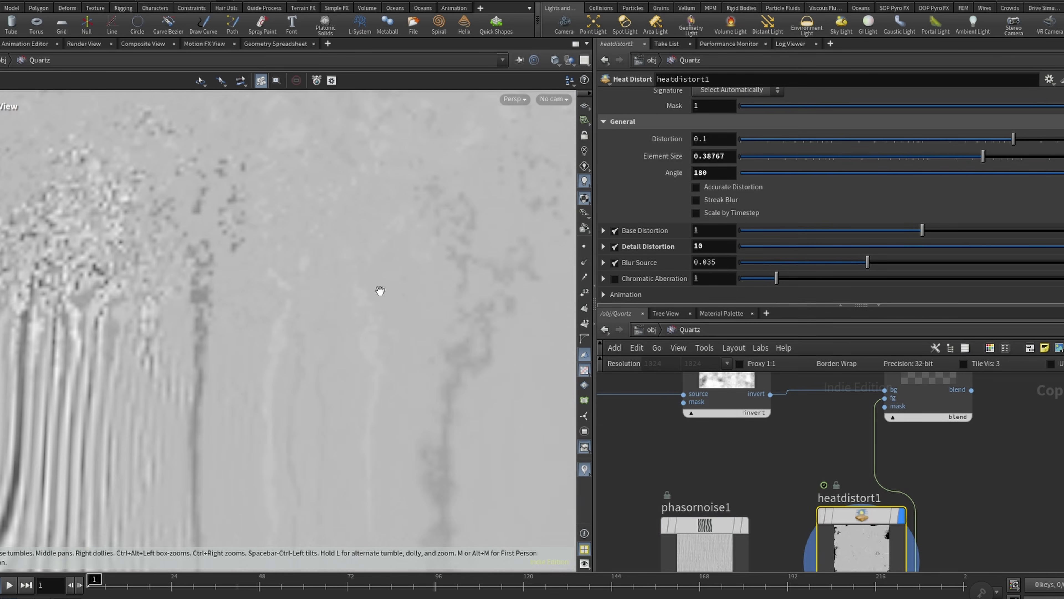
{"action": "middle_click_drag", "start_coordinate": [380, 289], "coordinate": [195, 393]}
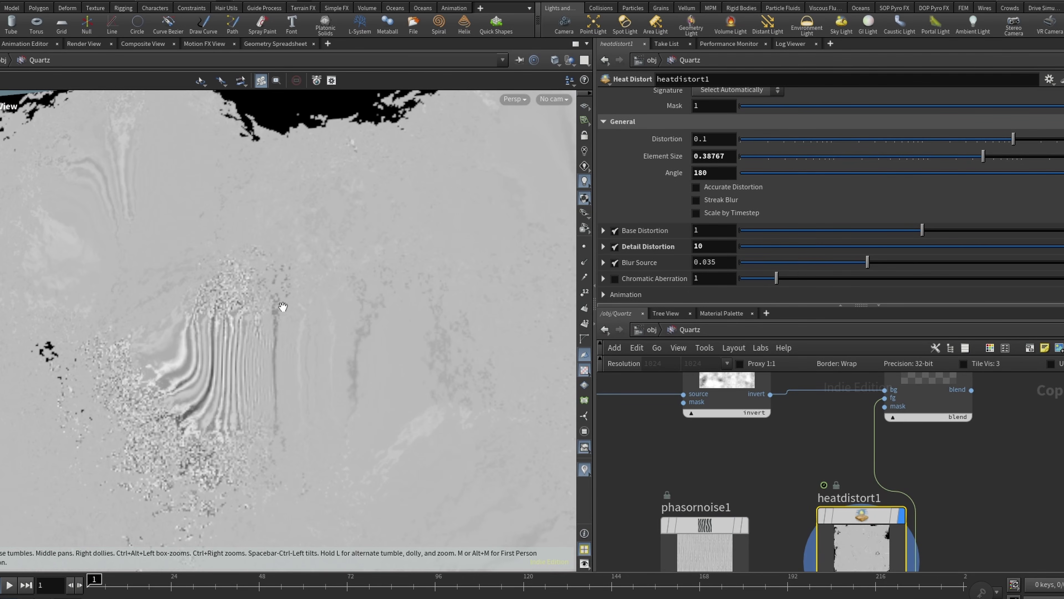
{"action": "scroll", "coordinate": [283, 307], "scroll_direction": "down", "scroll_amount": 6}
{"action": "middle_click_drag", "start_coordinate": [325, 486], "coordinate": [475, 331]}
{"action": "scroll", "coordinate": [475, 330], "scroll_direction": "up", "scroll_amount": 1}
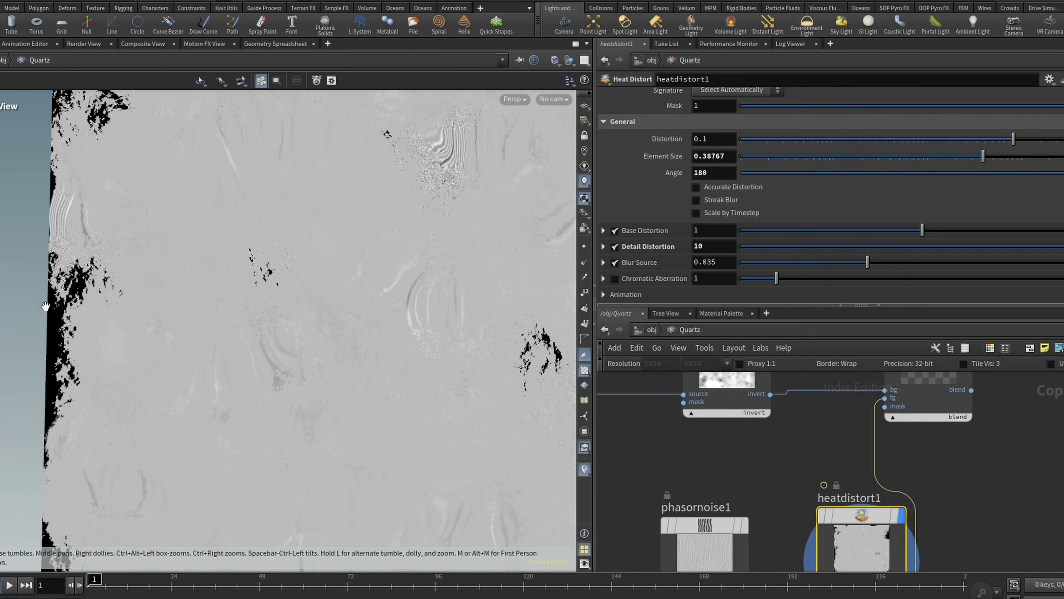
{"action": "scroll", "coordinate": [131, 379], "scroll_direction": "down", "scroll_amount": 3}
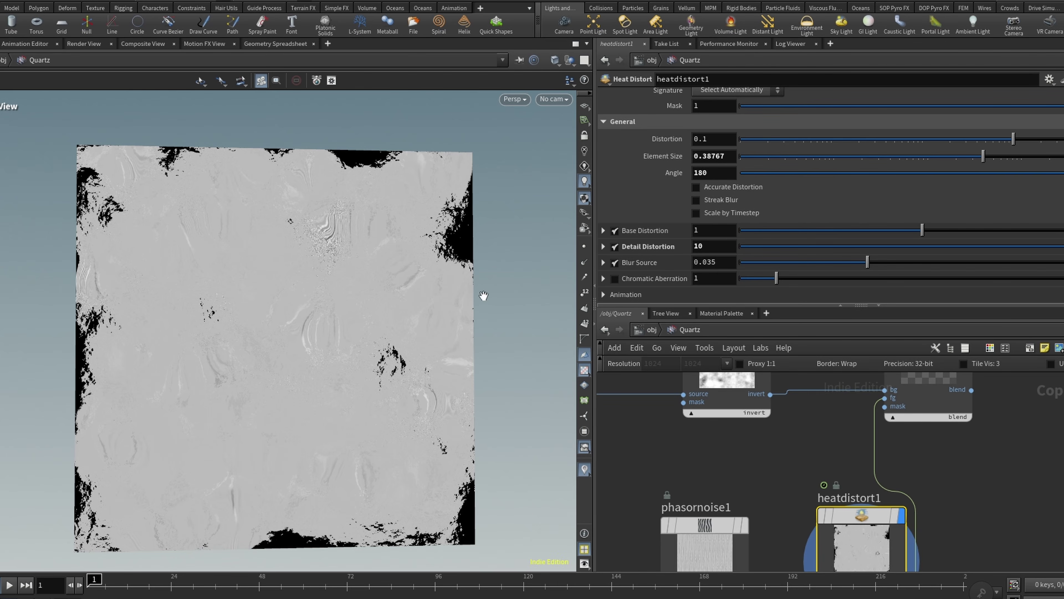
Display the multiply1 blend of the inverted noise and the heat-distorted phasor noise and examine its settings
{"action": "scroll", "coordinate": [877, 456], "scroll_direction": "down", "scroll_amount": 3}
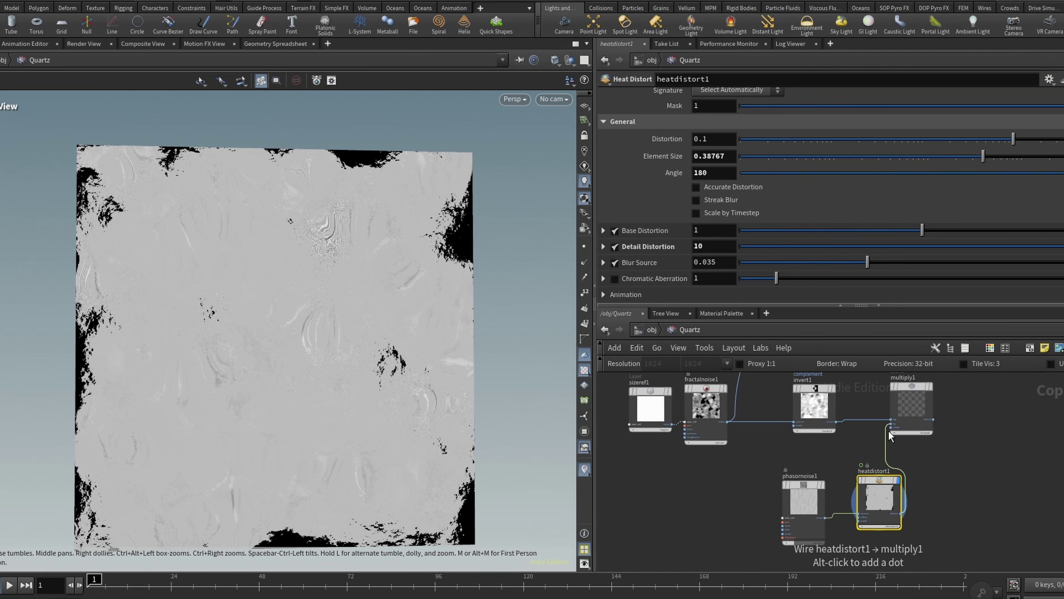
{"action": "scroll", "coordinate": [890, 435], "scroll_direction": "up", "scroll_amount": 5}
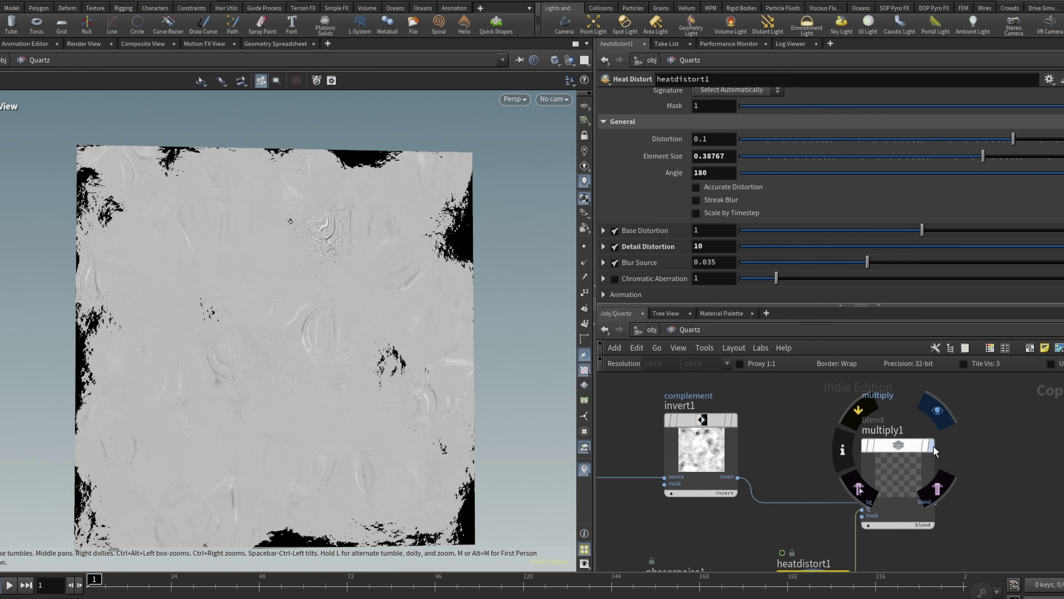
{"action": "left_click", "coordinate": [932, 446]}
{"action": "left_click", "coordinate": [896, 432]}
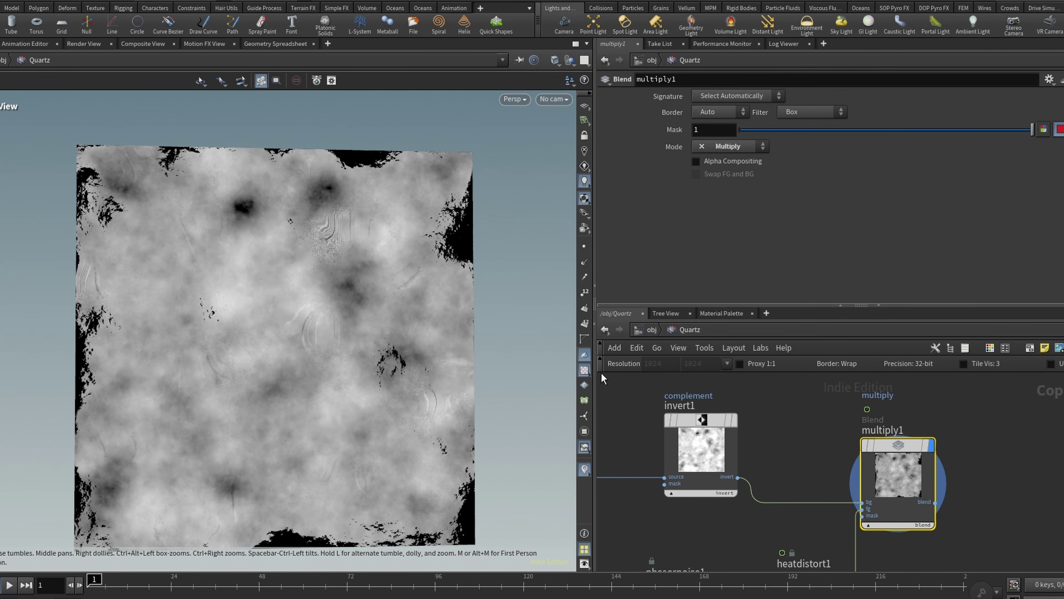
Select heatdistort1, expand its Detail Distortion settings and go through the node's distortion values
{"action": "scroll", "coordinate": [1006, 409], "scroll_direction": "down", "scroll_amount": 5}
{"action": "scroll", "coordinate": [884, 436], "scroll_direction": "up", "scroll_amount": 5}
{"action": "left_click", "coordinate": [901, 461]}
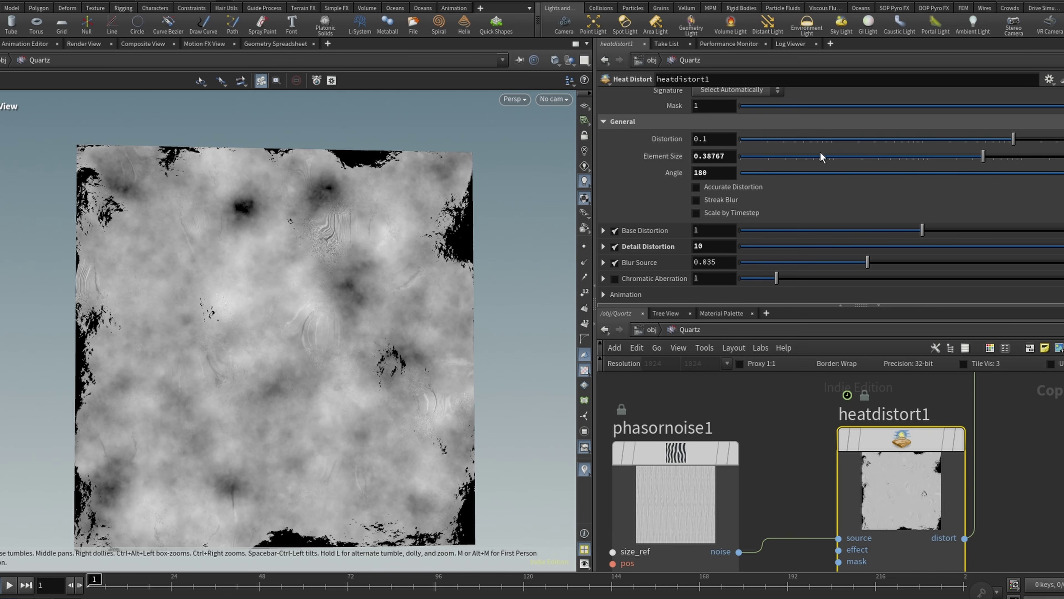
{"action": "left_click", "coordinate": [603, 246]}
{"action": "scroll", "coordinate": [671, 201], "scroll_direction": "down", "scroll_amount": 2}
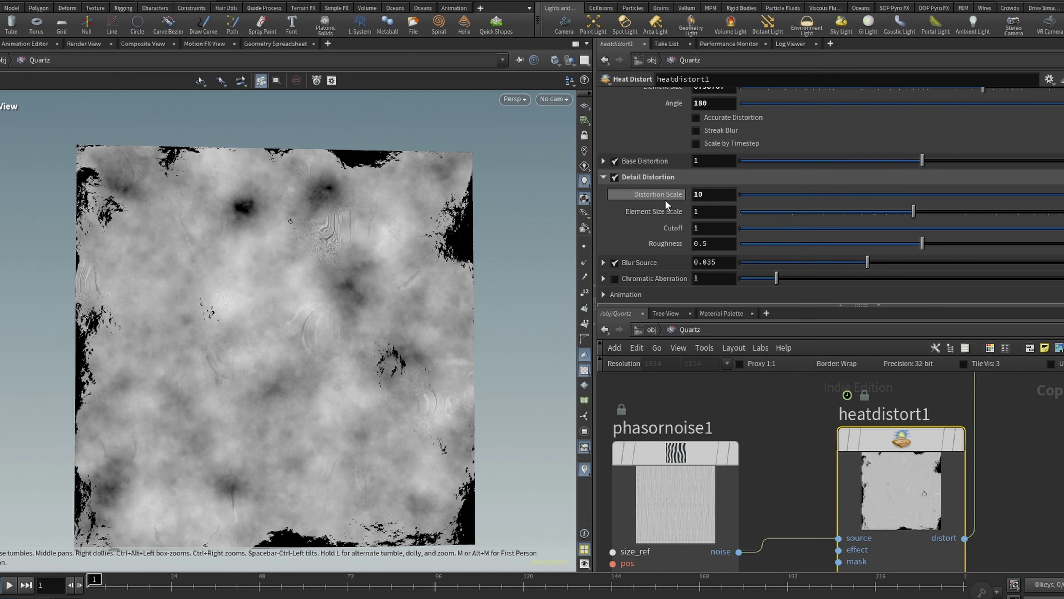
{"action": "scroll", "coordinate": [666, 199], "scroll_direction": "up", "scroll_amount": 2}
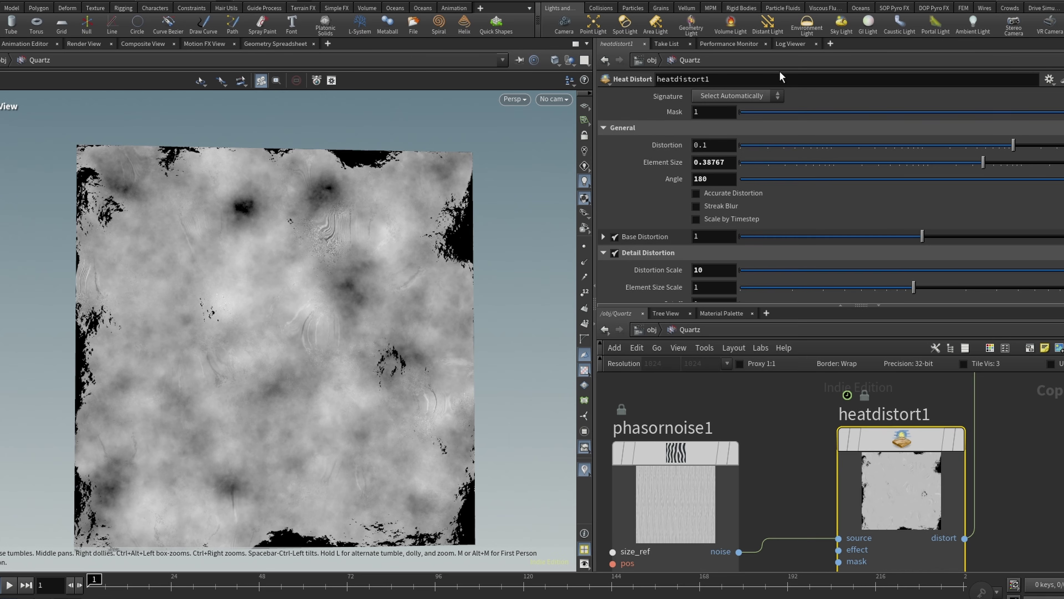
Add a ROP Image Output node next to the multiply1 blend and name it ROUGH_SPEC
{"action": "left_click", "coordinate": [733, 453]}
{"action": "left_click", "coordinate": [683, 457]}
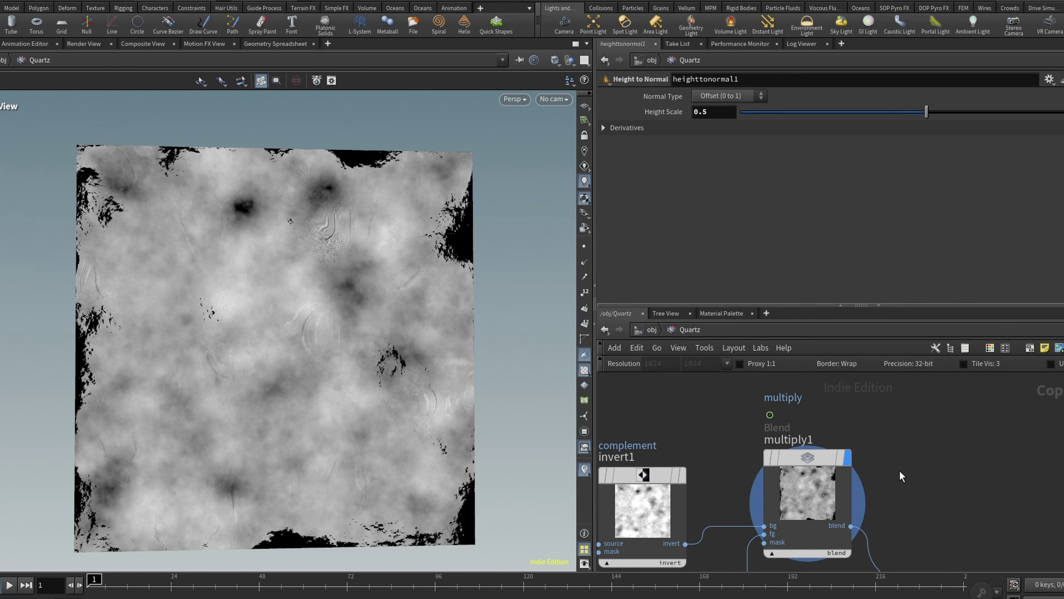
{"action": "key", "text": "Tab"}
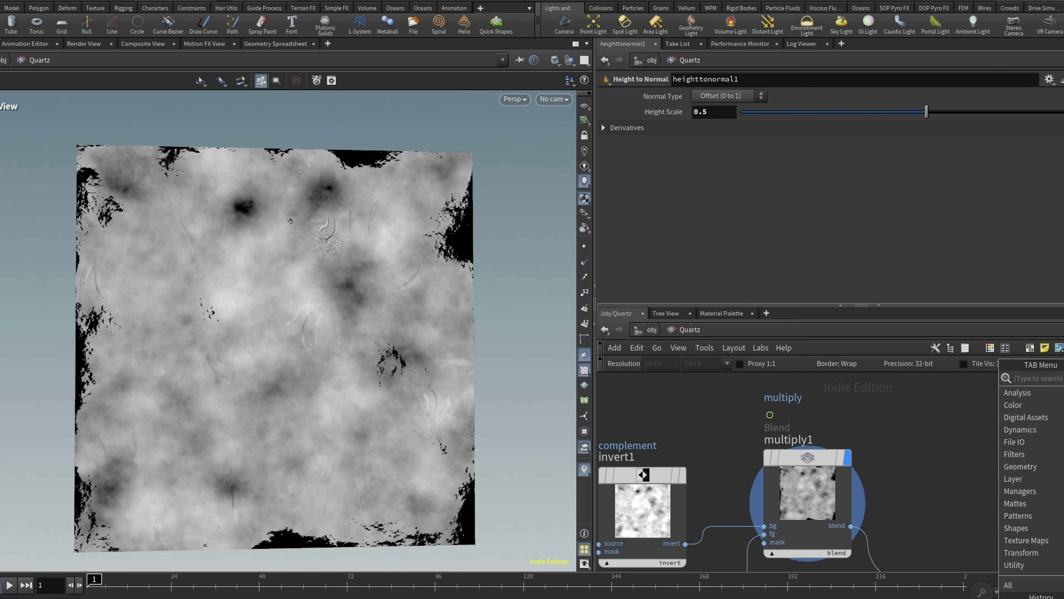
{"action": "left_click", "coordinate": [965, 424]}
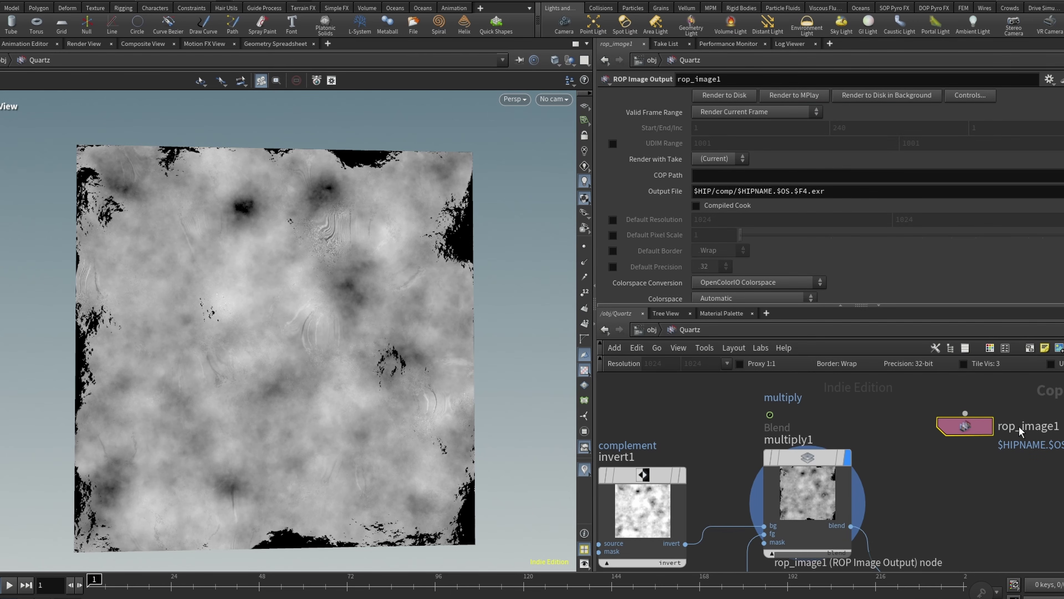
{"action": "left_click", "coordinate": [1021, 430]}
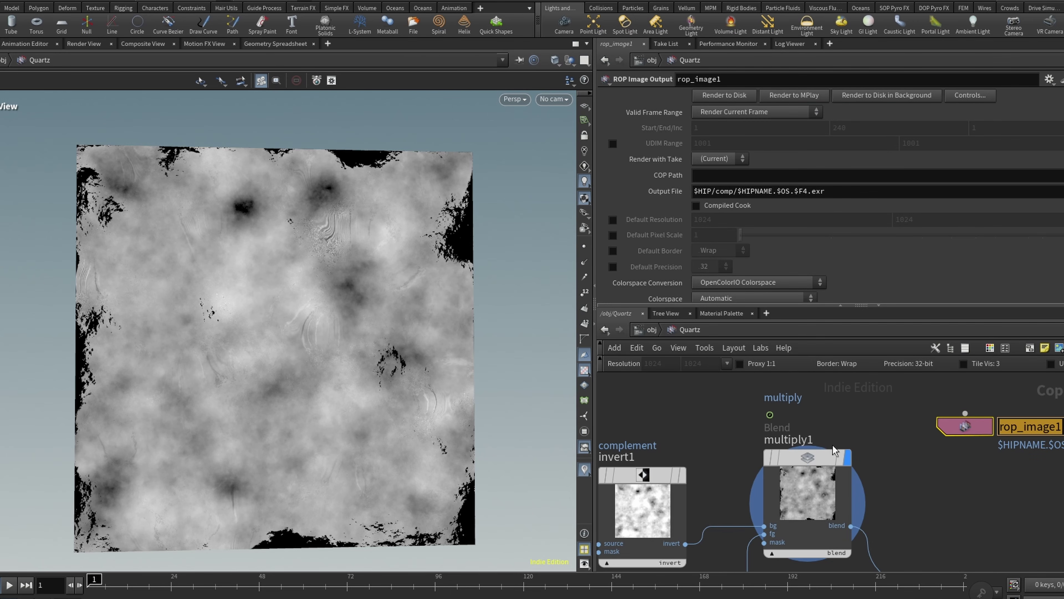
{"action": "type", "text": "ROUGH_SPE"}
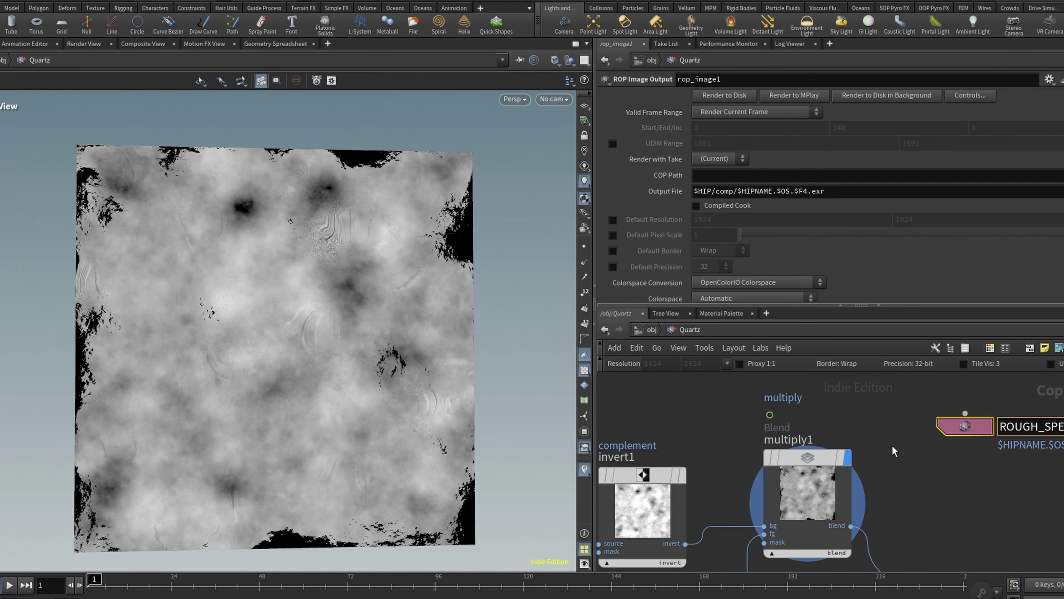
{"action": "key", "text": "Return"}
Set the ROUGH_SPEC output's COP Path to ../multiply1 and render it to disk
{"action": "left_click_drag", "start_coordinate": [804, 457], "coordinate": [795, 252]}
{"action": "left_click_drag", "start_coordinate": [762, 176], "coordinate": [762, 175]}
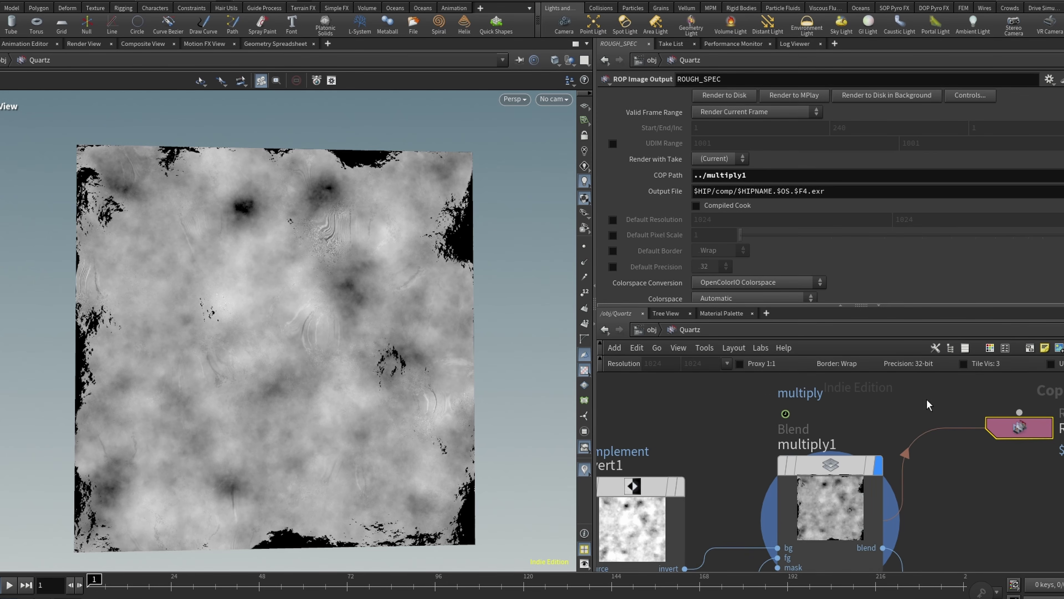
{"action": "left_click", "coordinate": [738, 95]}
Display heighttonormal1, inspect its normal map up close in the viewport and expand the node's Derivatives settings
{"action": "scroll", "coordinate": [943, 378], "scroll_direction": "down", "scroll_amount": 2}
{"action": "mouse_move", "coordinate": [819, 446]}
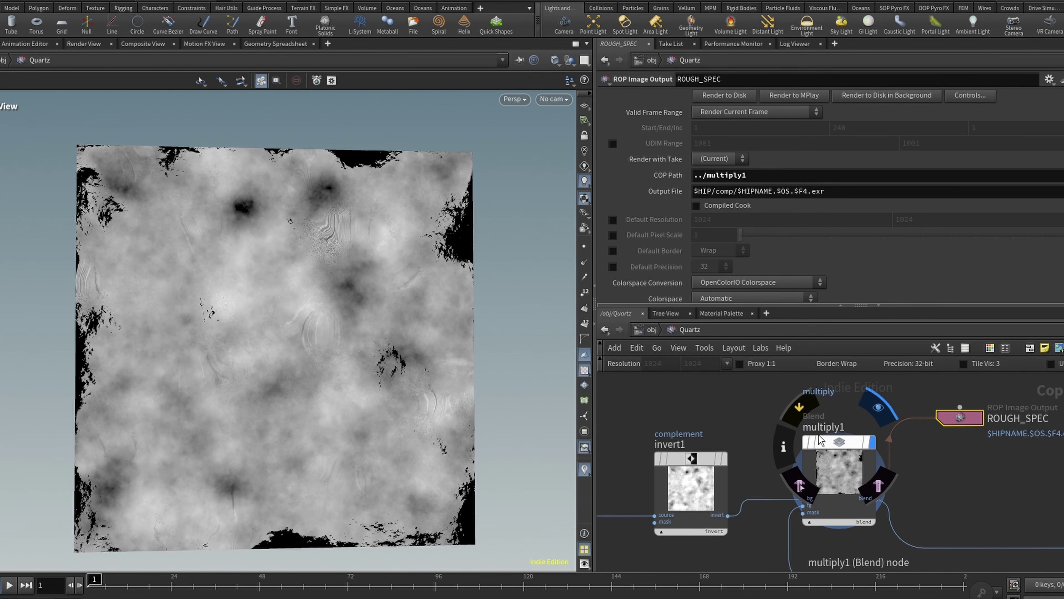
{"action": "scroll", "coordinate": [821, 437], "scroll_direction": "down", "scroll_amount": 5}
{"action": "scroll", "coordinate": [1047, 450], "scroll_direction": "up", "scroll_amount": 4}
{"action": "left_click_drag", "start_coordinate": [894, 470], "coordinate": [787, 454]}
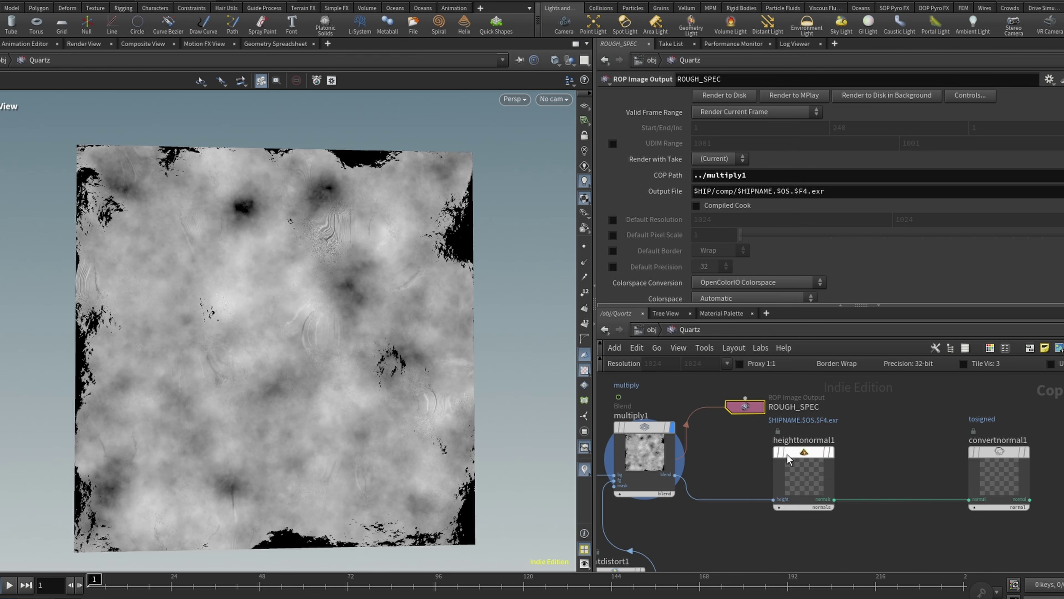
{"action": "scroll", "coordinate": [787, 459], "scroll_direction": "up", "scroll_amount": 3}
{"action": "left_click", "coordinate": [855, 404]}
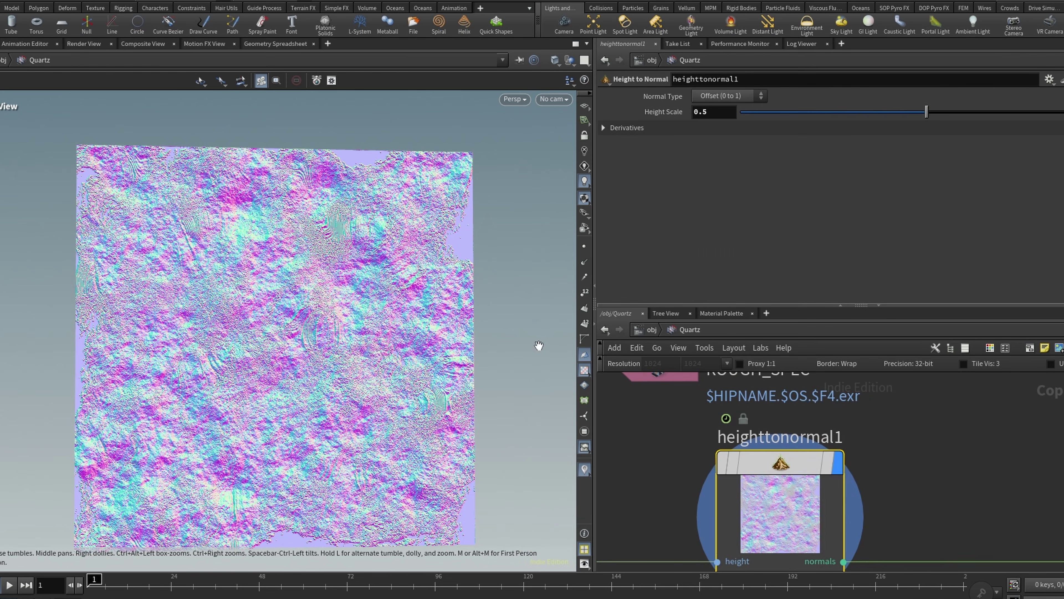
{"action": "scroll", "coordinate": [241, 271], "scroll_direction": "up", "scroll_amount": 5}
{"action": "scroll", "coordinate": [350, 279], "scroll_direction": "down", "scroll_amount": 4}
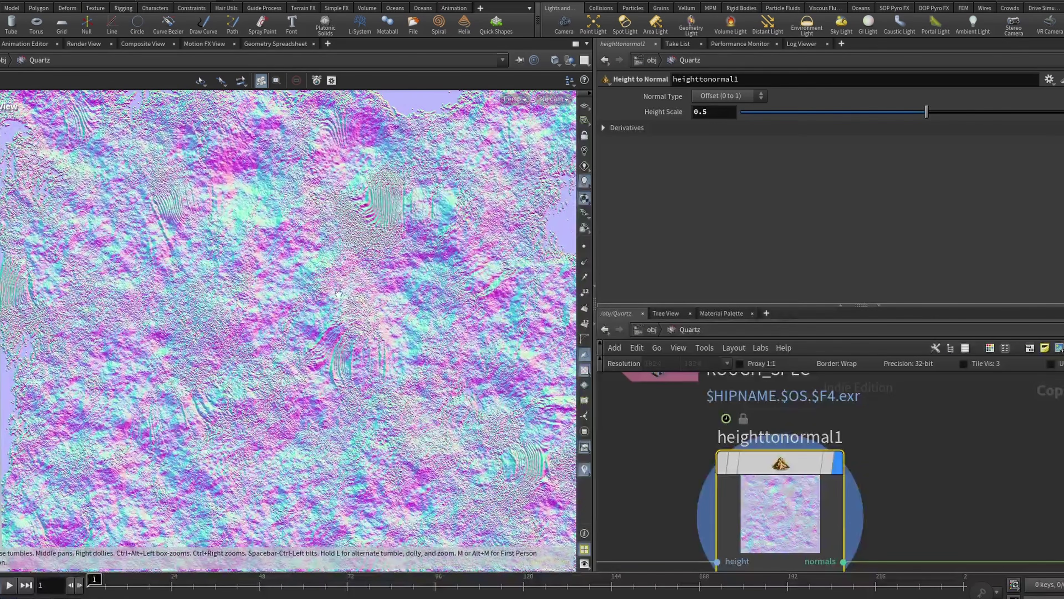
{"action": "middle_click_drag", "start_coordinate": [344, 307], "coordinate": [358, 265]}
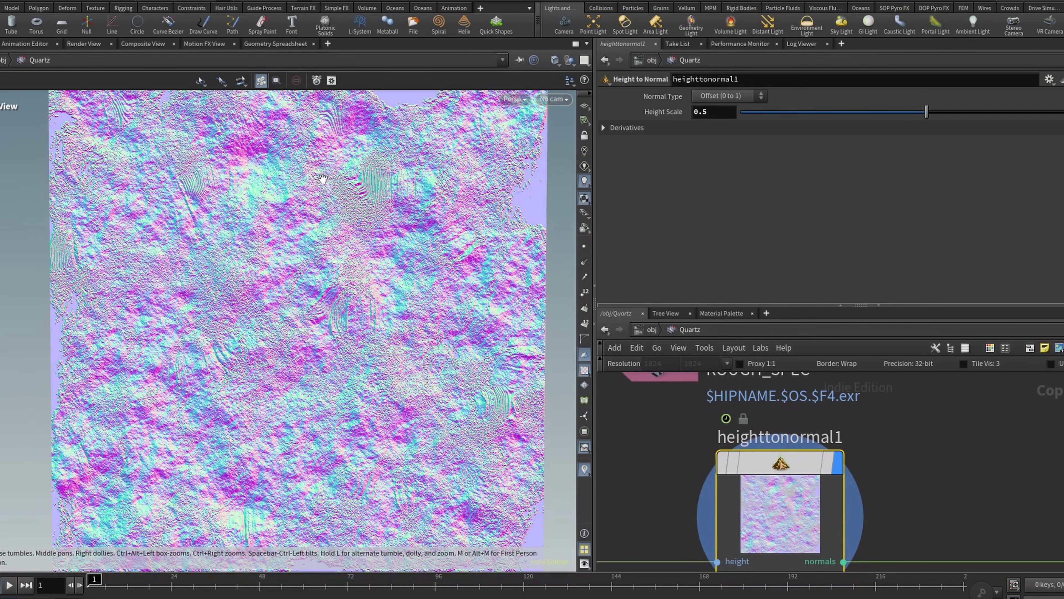
{"action": "left_click", "coordinate": [731, 128]}
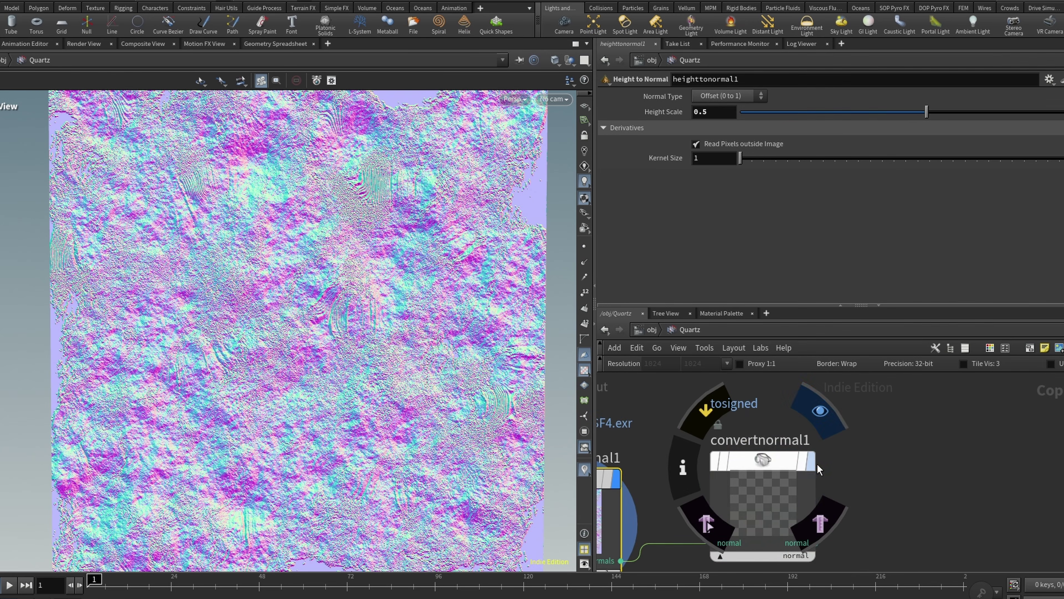
Display convertnormal1 and add a ROP Image Output node named NORMAL beside it
{"action": "left_click", "coordinate": [810, 461]}
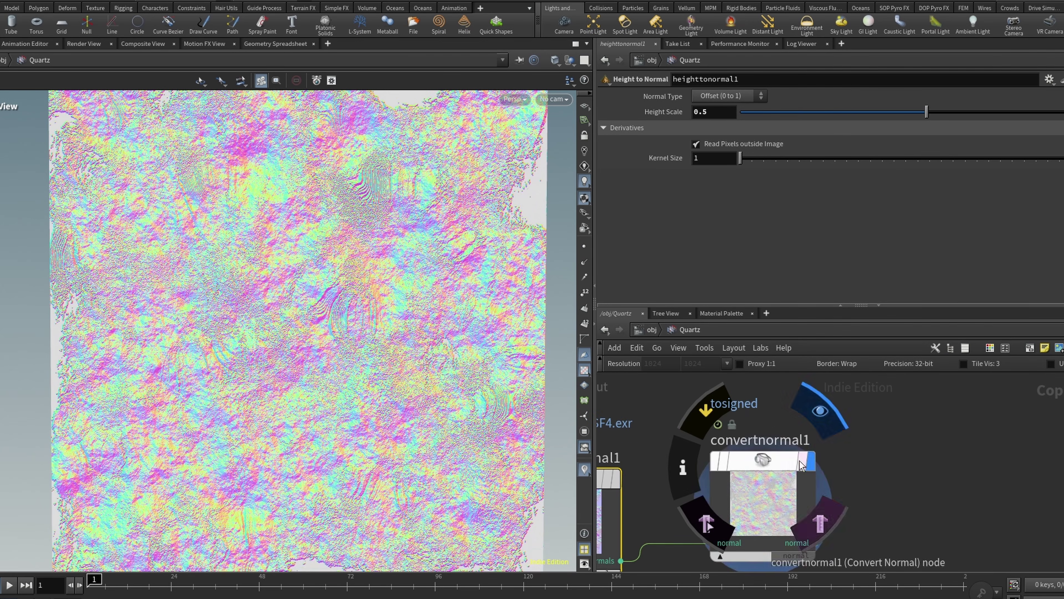
{"action": "left_click_drag", "start_coordinate": [752, 458], "coordinate": [757, 476]}
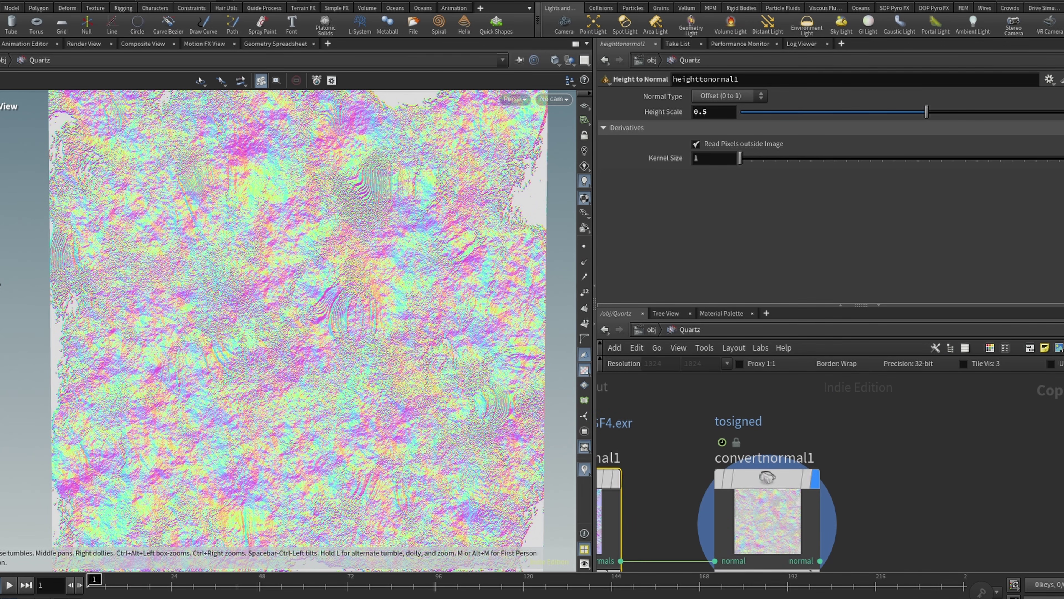
{"action": "key", "text": "Tab"}
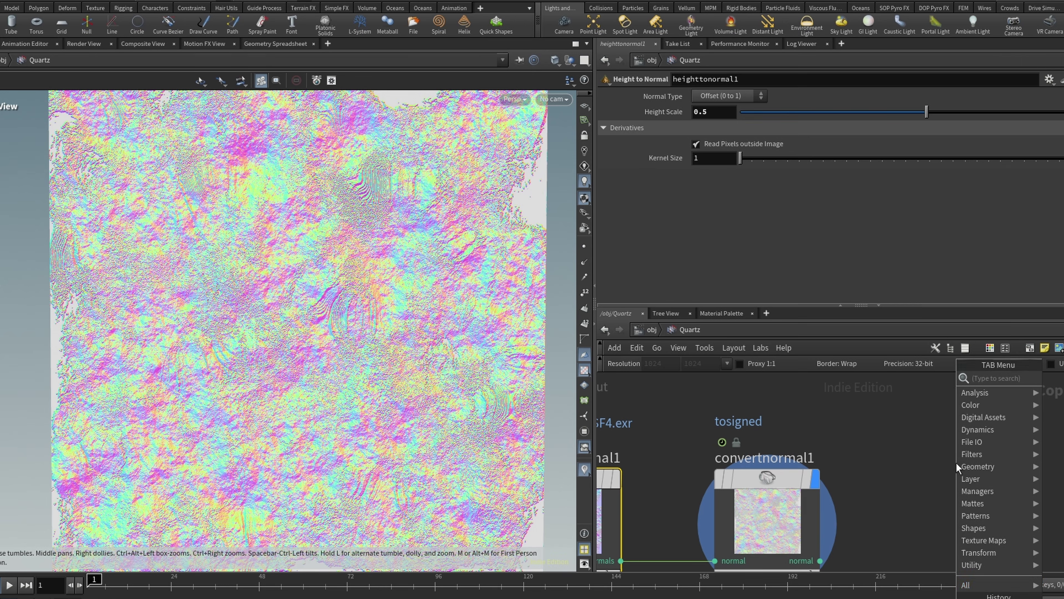
{"action": "left_click", "coordinate": [980, 597]}
{"action": "left_click", "coordinate": [963, 490]}
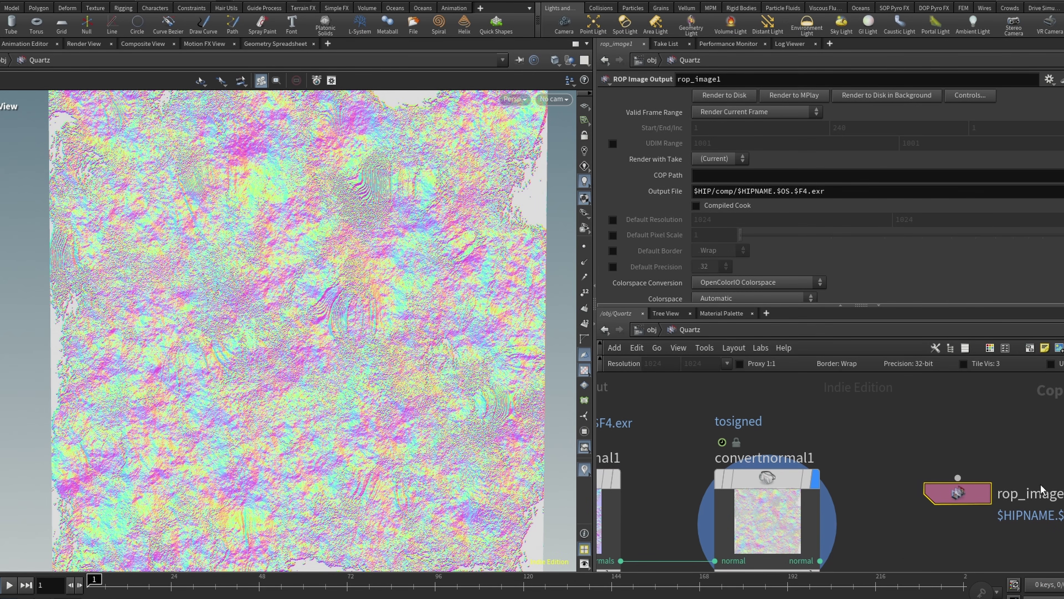
{"action": "key", "text": "F2"}
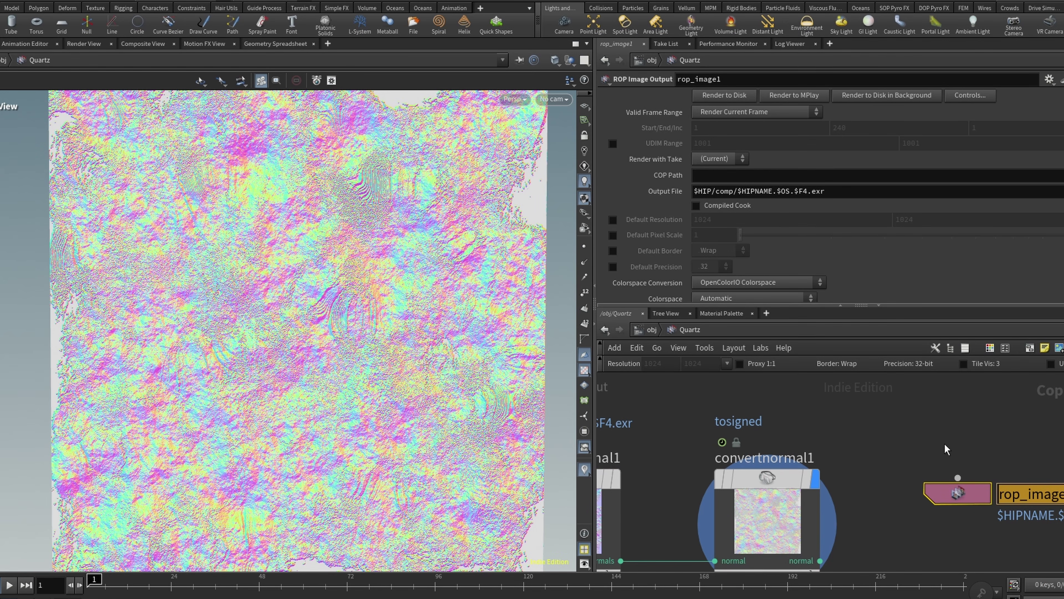
{"action": "type", "text": "NORMAL"}
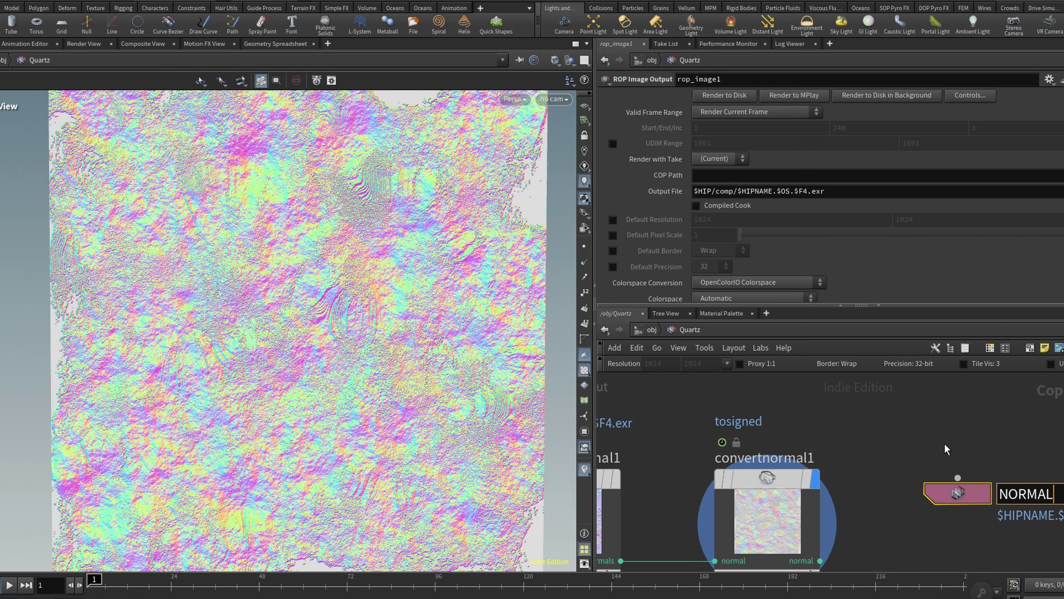
{"action": "left_click", "coordinate": [945, 444]}
Set the NORMAL output's COP Path to ../convertnormal1
{"action": "left_click_drag", "start_coordinate": [773, 458], "coordinate": [755, 219]}
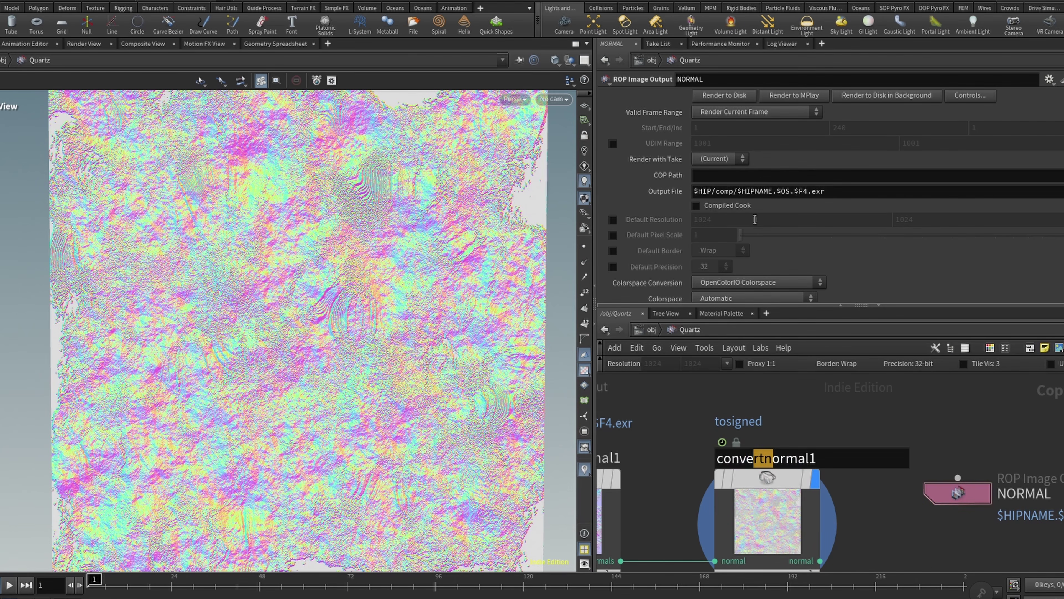
{"action": "left_click_drag", "start_coordinate": [767, 520], "coordinate": [729, 175]}
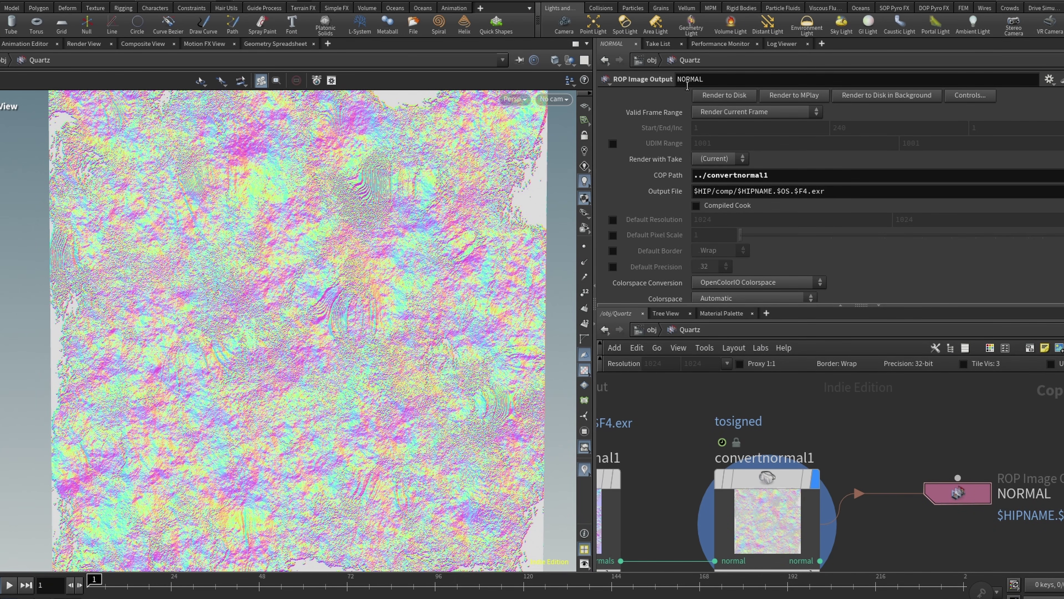
Connect convertnormal1's normal output to the normal input of previewmaterial1
{"action": "key", "text": "h"}
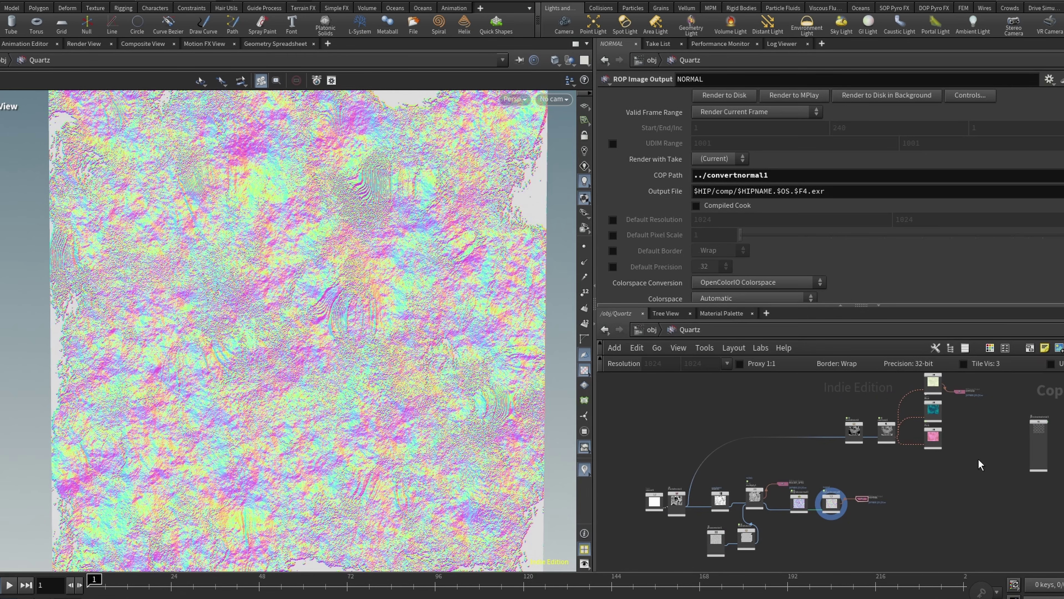
{"action": "scroll", "coordinate": [821, 515], "scroll_direction": "up", "scroll_amount": 6}
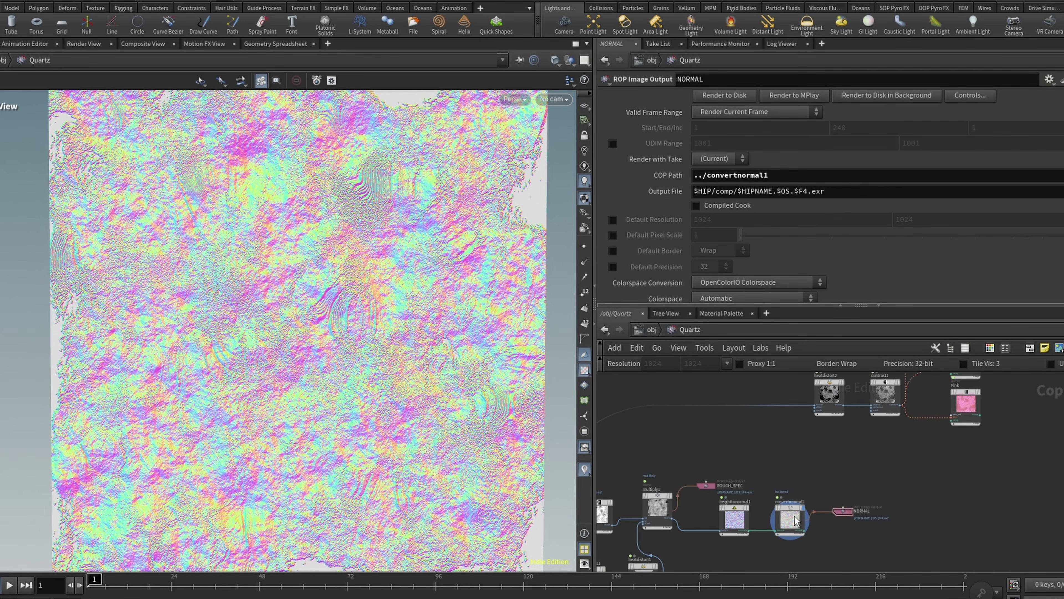
{"action": "left_click", "coordinate": [816, 547]}
{"action": "scroll", "coordinate": [844, 469], "scroll_direction": "down", "scroll_amount": 3}
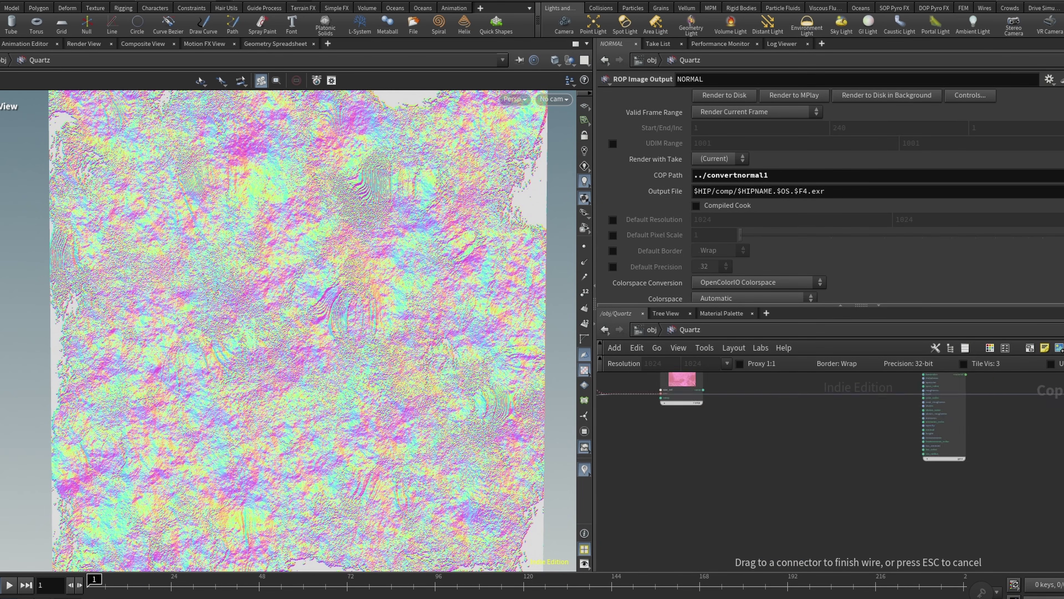
{"action": "scroll", "coordinate": [872, 507], "scroll_direction": "up", "scroll_amount": 4}
{"action": "scroll", "coordinate": [863, 528], "scroll_direction": "down", "scroll_amount": 2}
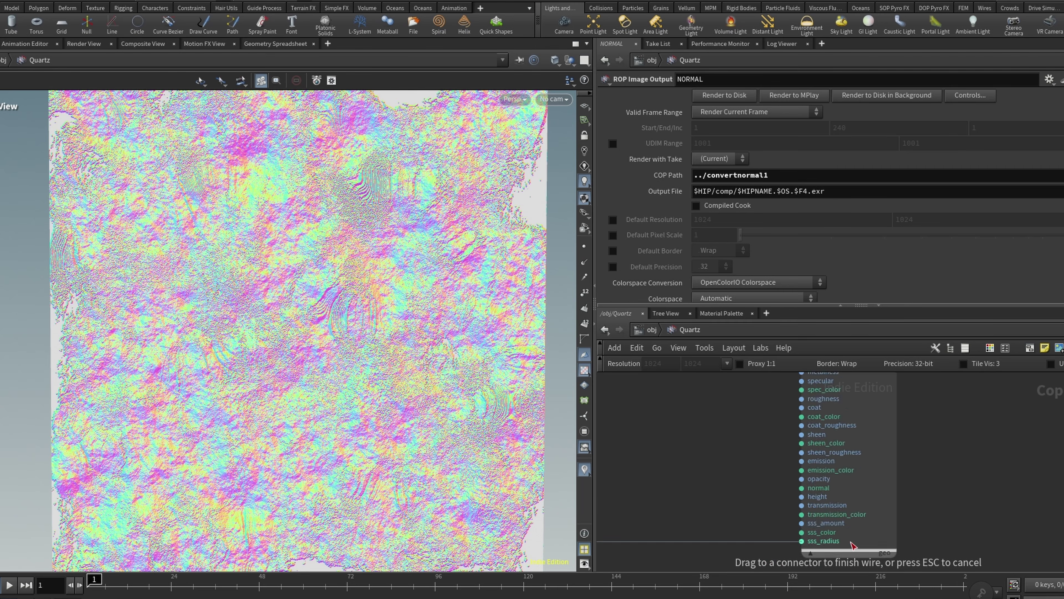
{"action": "scroll", "coordinate": [821, 520], "scroll_direction": "up", "scroll_amount": 3}
{"action": "left_click", "coordinate": [807, 509]}
{"action": "scroll", "coordinate": [796, 509], "scroll_direction": "down", "scroll_amount": 4}
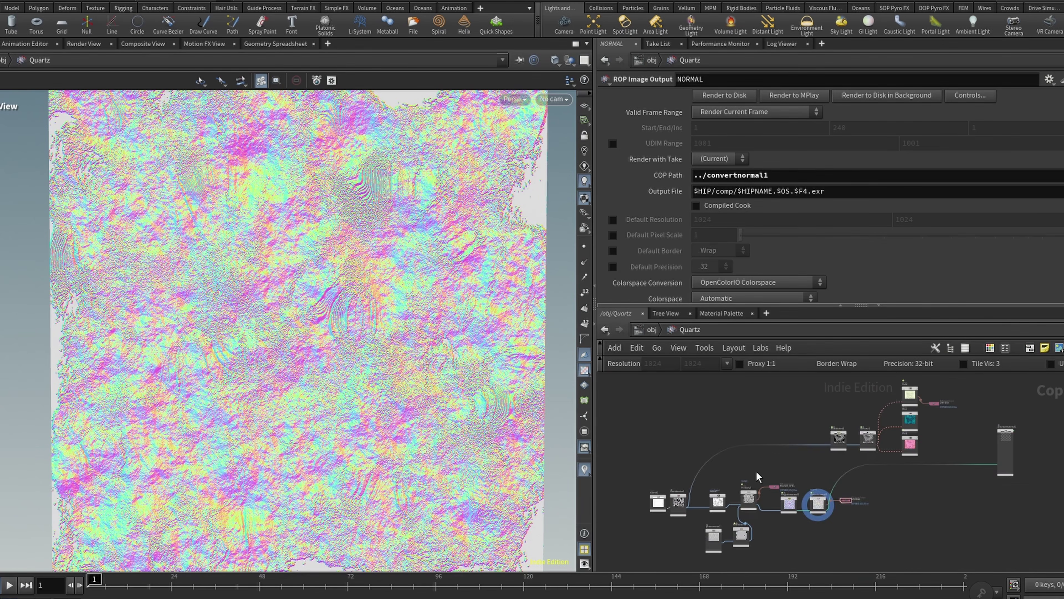
Connect multiply1's blend output to the roughness input of previewmaterial1
{"action": "scroll", "coordinate": [753, 509], "scroll_direction": "up", "scroll_amount": 2}
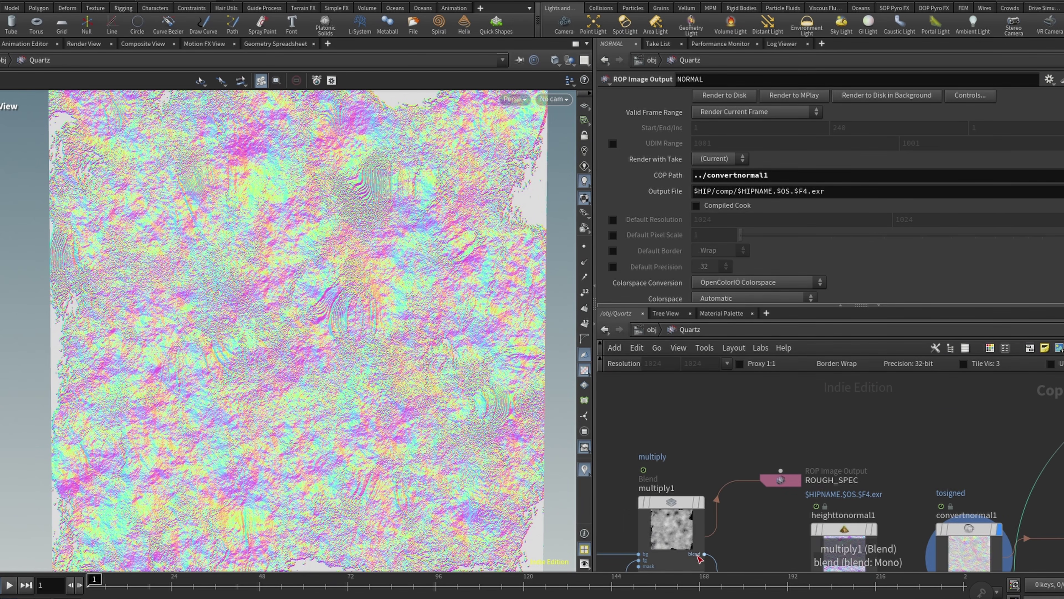
{"action": "left_click", "coordinate": [713, 537]}
{"action": "scroll", "coordinate": [838, 515], "scroll_direction": "down", "scroll_amount": 3}
{"action": "scroll", "coordinate": [921, 482], "scroll_direction": "up", "scroll_amount": 3}
{"action": "scroll", "coordinate": [976, 470], "scroll_direction": "up", "scroll_amount": 3}
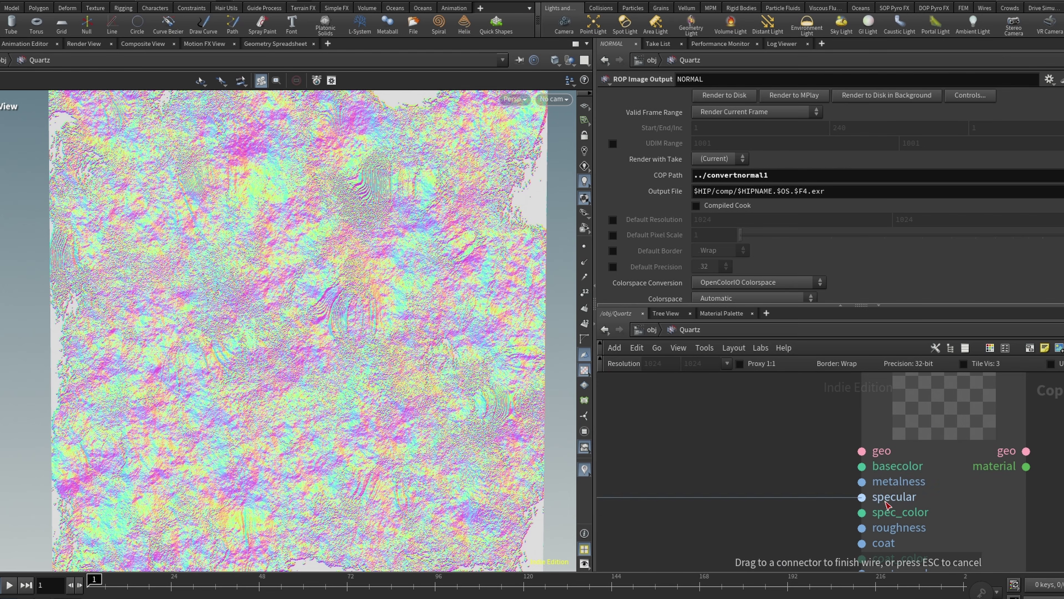
{"action": "scroll", "coordinate": [907, 489], "scroll_direction": "down", "scroll_amount": 2}
{"action": "scroll", "coordinate": [906, 488], "scroll_direction": "up", "scroll_amount": 3}
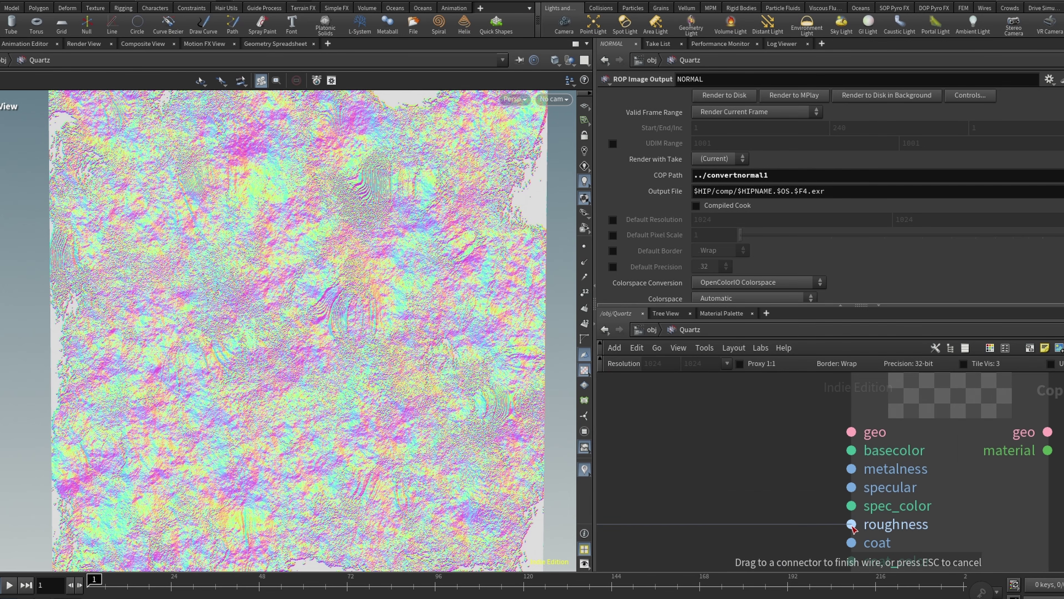
{"action": "left_click", "coordinate": [853, 523]}
{"action": "scroll", "coordinate": [938, 441], "scroll_direction": "down", "scroll_amount": 6}
Connect multiply1's blend output to the specular input of previewmaterial1 as well
{"action": "scroll", "coordinate": [687, 457], "scroll_direction": "up", "scroll_amount": 3}
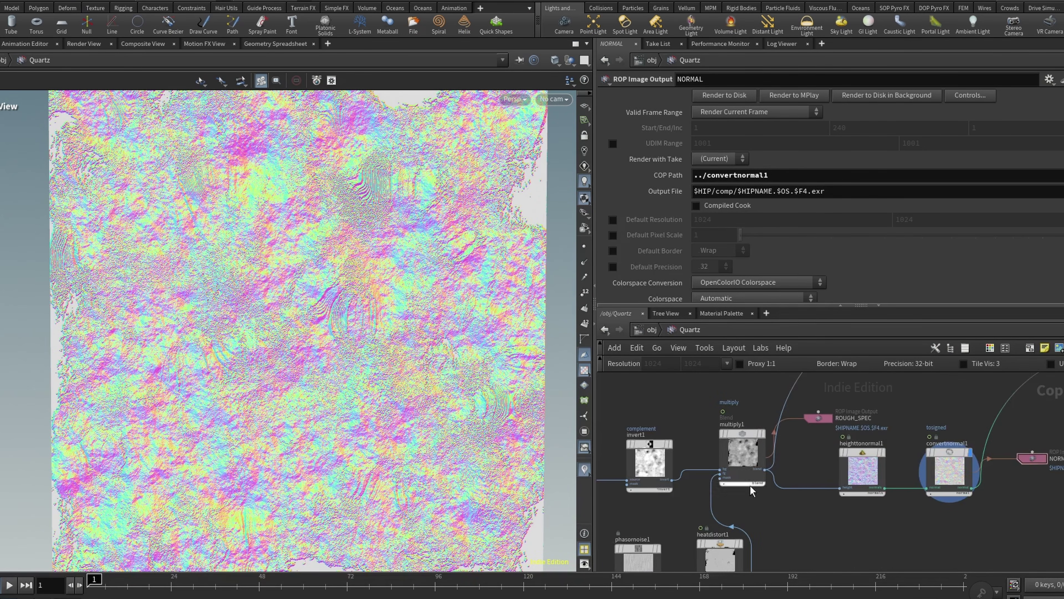
{"action": "left_click", "coordinate": [764, 471]}
{"action": "scroll", "coordinate": [775, 482], "scroll_direction": "down", "scroll_amount": 3}
{"action": "scroll", "coordinate": [960, 511], "scroll_direction": "up", "scroll_amount": 5}
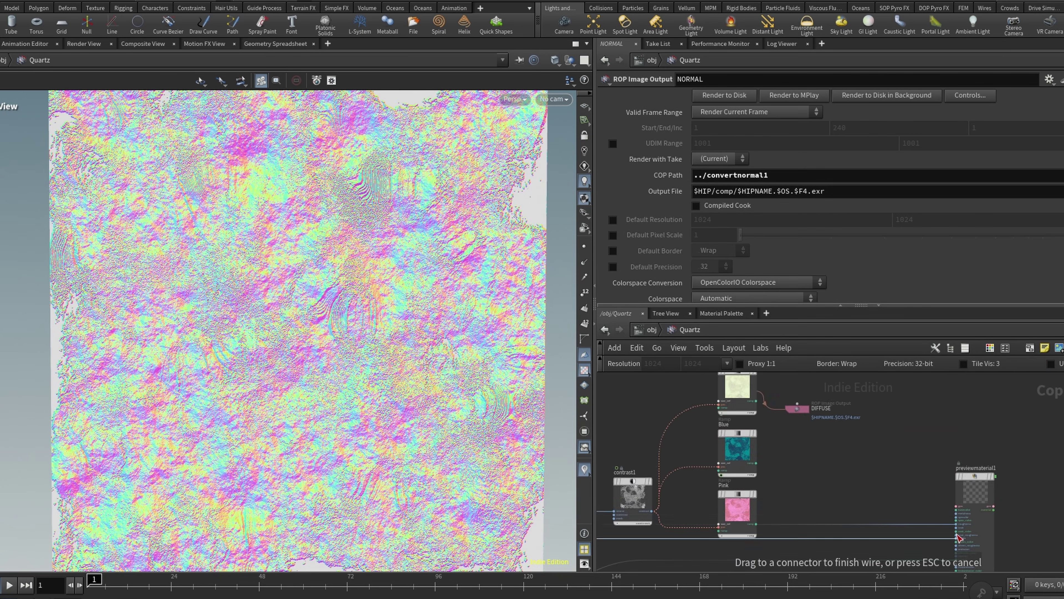
{"action": "scroll", "coordinate": [952, 522], "scroll_direction": "down", "scroll_amount": 2}
{"action": "scroll", "coordinate": [948, 551], "scroll_direction": "up", "scroll_amount": 4}
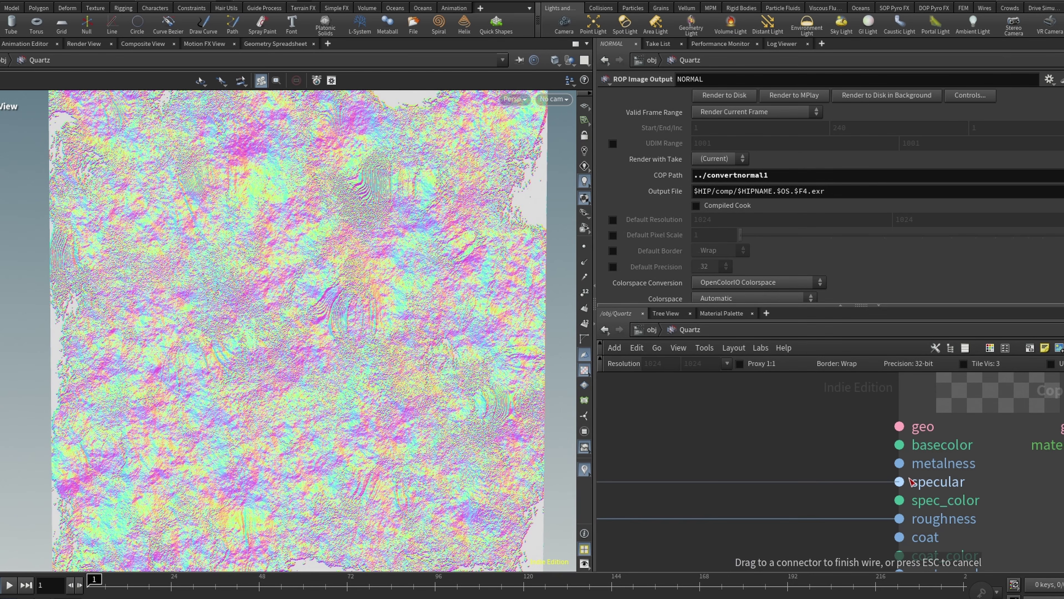
{"action": "left_click", "coordinate": [910, 482]}
{"action": "scroll", "coordinate": [959, 525], "scroll_direction": "down", "scroll_amount": 6}
Connect the pale yellow ramp above the Blue ramp to previewmaterial1's basecolor input
{"action": "scroll", "coordinate": [834, 436], "scroll_direction": "down", "scroll_amount": 5}
{"action": "scroll", "coordinate": [720, 437], "scroll_direction": "up", "scroll_amount": 3}
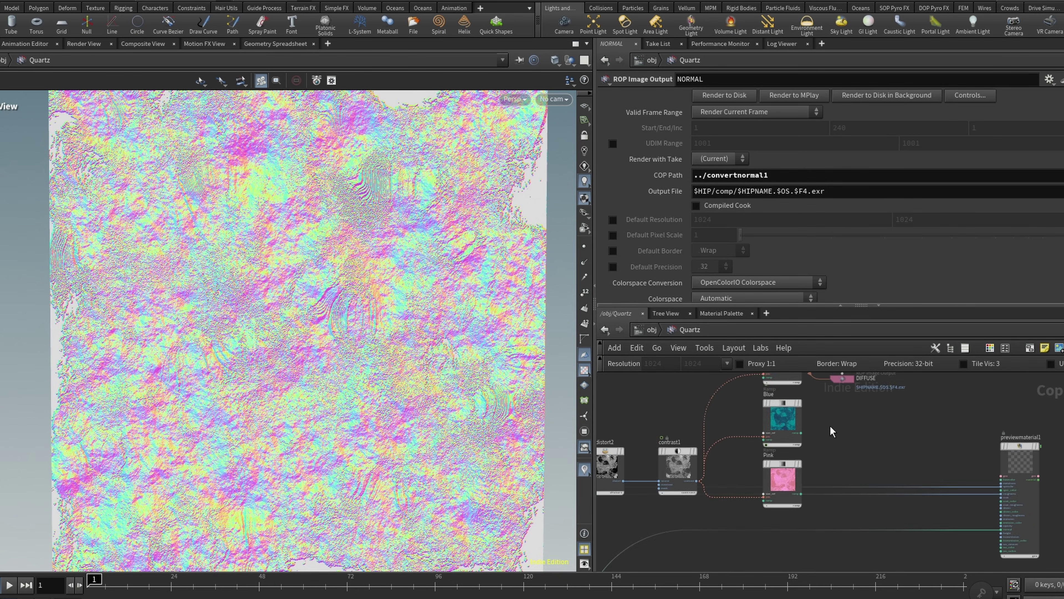
{"action": "scroll", "coordinate": [776, 473], "scroll_direction": "down", "scroll_amount": 3}
{"action": "scroll", "coordinate": [801, 421], "scroll_direction": "up", "scroll_amount": 2}
{"action": "scroll", "coordinate": [801, 420], "scroll_direction": "up", "scroll_amount": 3}
{"action": "left_click", "coordinate": [711, 495]}
{"action": "scroll", "coordinate": [855, 428], "scroll_direction": "down", "scroll_amount": 5}
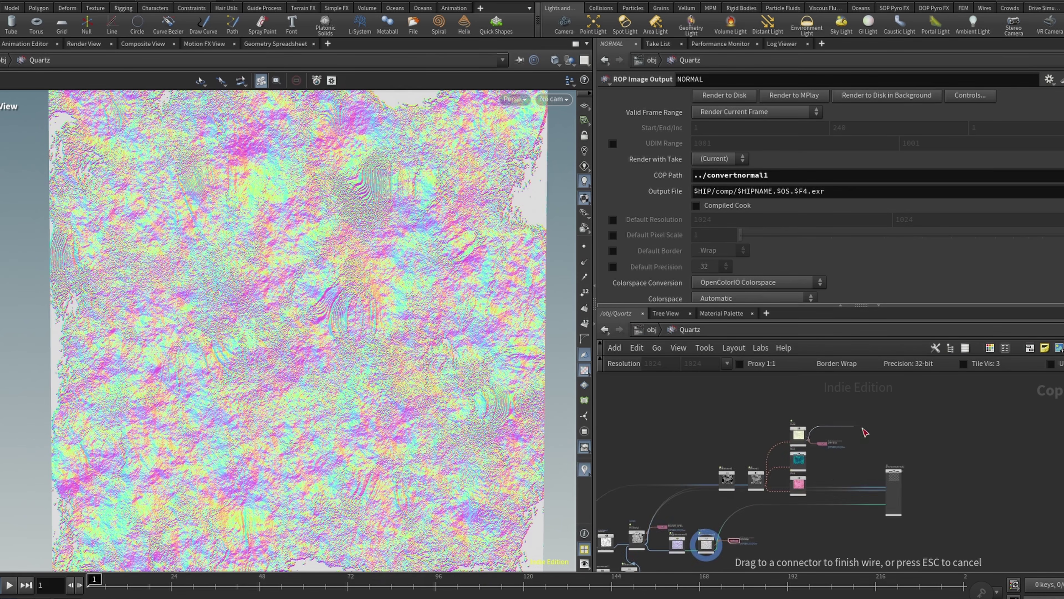
{"action": "scroll", "coordinate": [925, 520], "scroll_direction": "up", "scroll_amount": 5}
{"action": "scroll", "coordinate": [809, 392], "scroll_direction": "up", "scroll_amount": 4}
{"action": "left_click", "coordinate": [792, 474]}
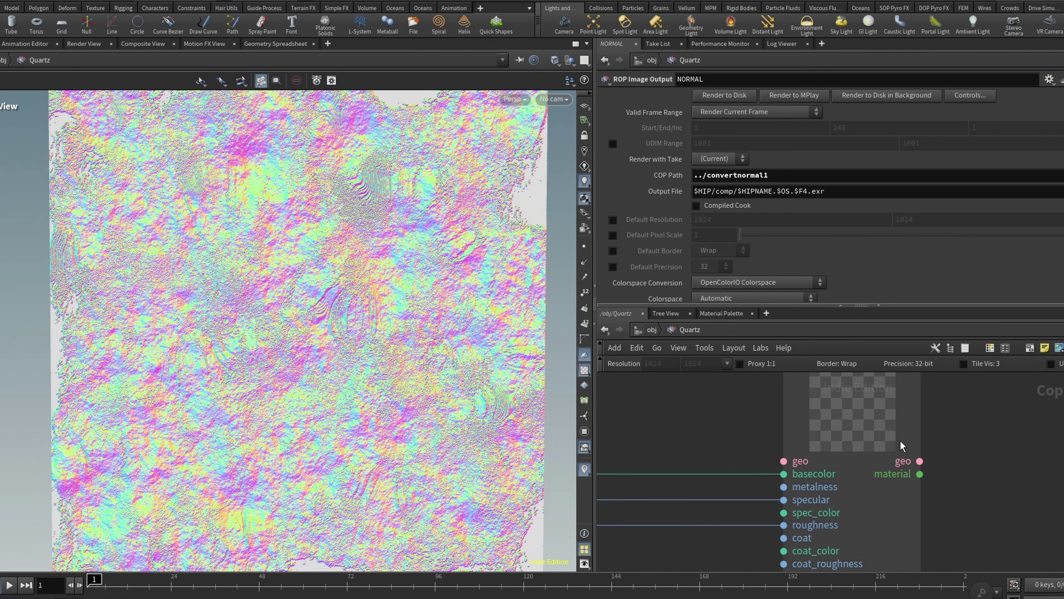
Connect the pale yellow ramp's output to the spec_color input of previewmaterial1
{"action": "scroll", "coordinate": [901, 449], "scroll_direction": "down", "scroll_amount": 6}
{"action": "scroll", "coordinate": [812, 470], "scroll_direction": "up", "scroll_amount": 2}
{"action": "scroll", "coordinate": [797, 393], "scroll_direction": "up", "scroll_amount": 4}
{"action": "left_click", "coordinate": [772, 410]}
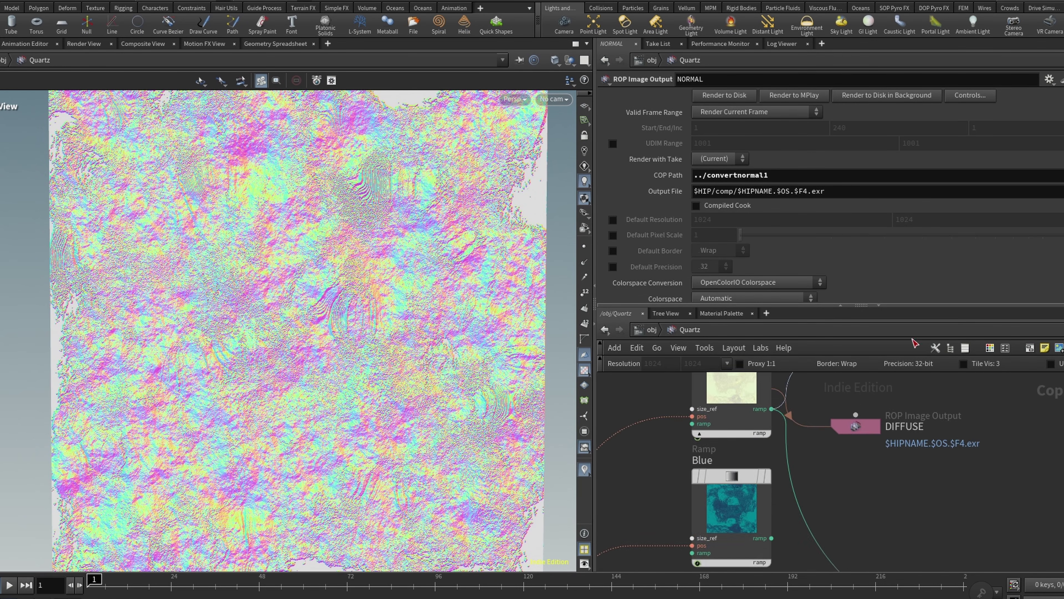
{"action": "scroll", "coordinate": [977, 375], "scroll_direction": "down", "scroll_amount": 7}
{"action": "scroll", "coordinate": [1027, 379], "scroll_direction": "up", "scroll_amount": 5}
{"action": "scroll", "coordinate": [848, 442], "scroll_direction": "up", "scroll_amount": 4}
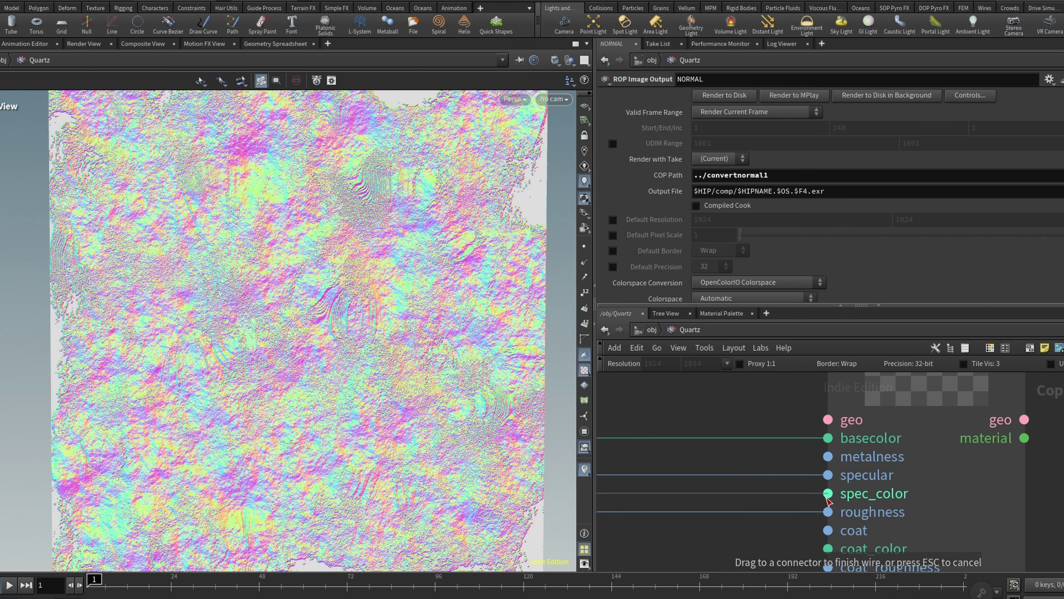
{"action": "left_click", "coordinate": [827, 494]}
Display previewmaterial1 in the viewport and examine the shaded quartz surface from an angle
{"action": "scroll", "coordinate": [962, 457], "scroll_direction": "down", "scroll_amount": 4}
{"action": "scroll", "coordinate": [996, 413], "scroll_direction": "up", "scroll_amount": 2}
{"action": "left_click", "coordinate": [984, 406]}
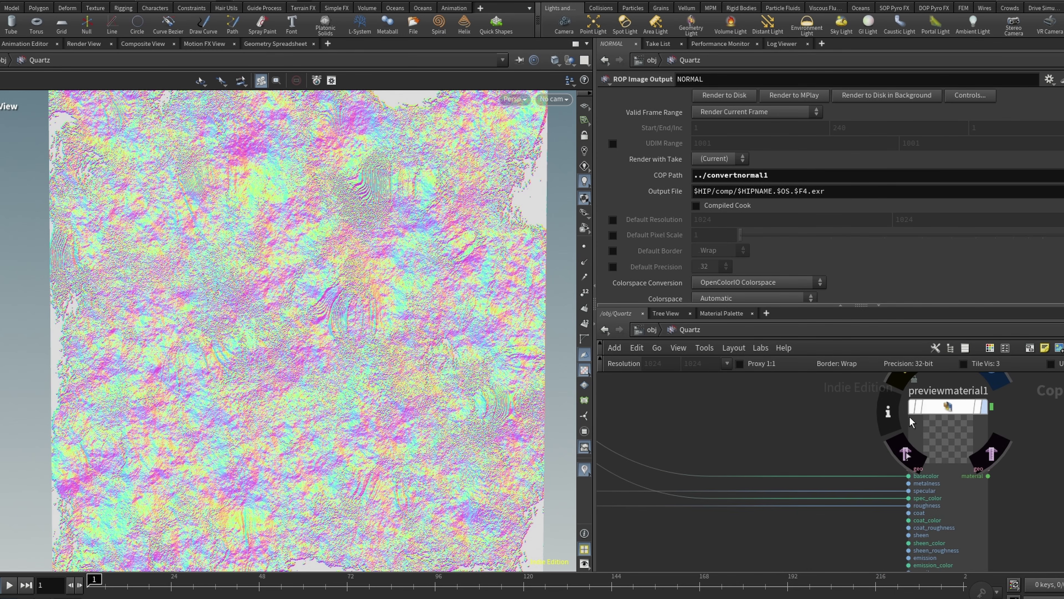
{"action": "scroll", "coordinate": [451, 375], "scroll_direction": "down", "scroll_amount": 3}
{"action": "left_click_drag", "start_coordinate": [346, 373], "coordinate": [340, 324]}
{"action": "right_click_drag", "start_coordinate": [339, 325], "coordinate": [519, 281]}
{"action": "left_click_drag", "start_coordinate": [398, 325], "coordinate": [205, 329]}
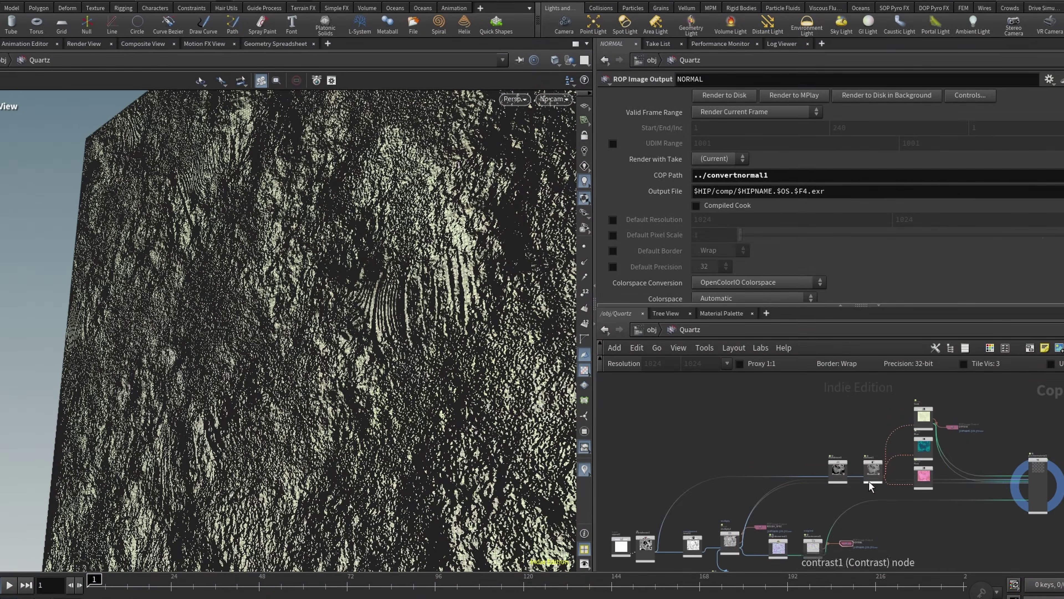
Enclose contrast1, the node feeding it, the three color ramps and the DIFFUSE output in a network box
{"action": "left_click_drag", "start_coordinate": [804, 388], "coordinate": [959, 524]}
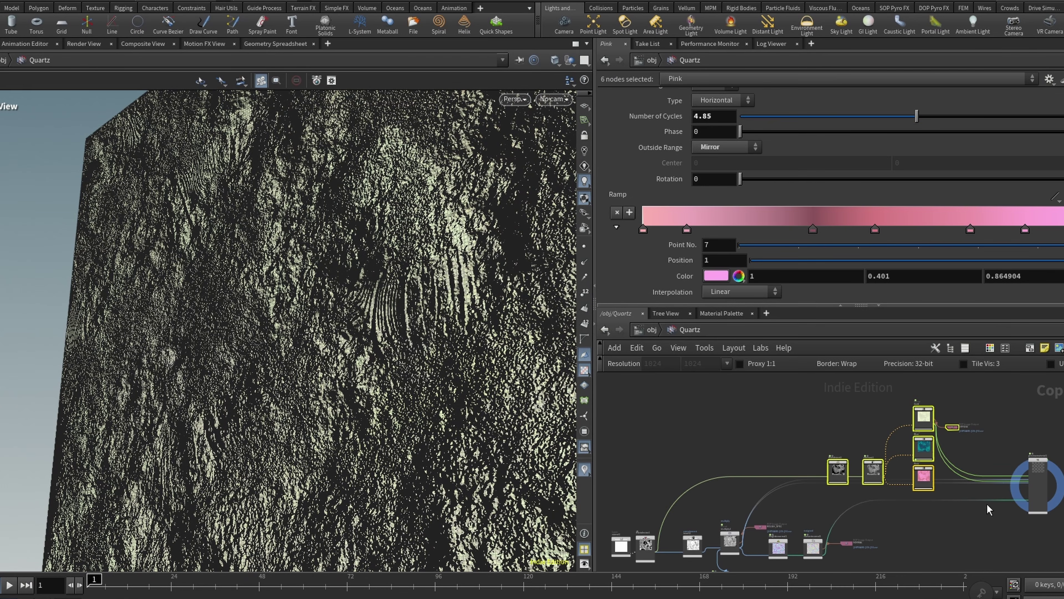
{"action": "left_click", "coordinate": [1035, 347]}
{"action": "scroll", "coordinate": [822, 428], "scroll_direction": "down", "scroll_amount": 3}
Space out the noise nodes and enclose the five roughness nodes, from phasornoise1 to the ROUGH_SPEC output, in a network box
{"action": "middle_click_drag", "start_coordinate": [742, 539], "coordinate": [869, 501]}
{"action": "scroll", "coordinate": [869, 501], "scroll_direction": "up", "scroll_amount": 4}
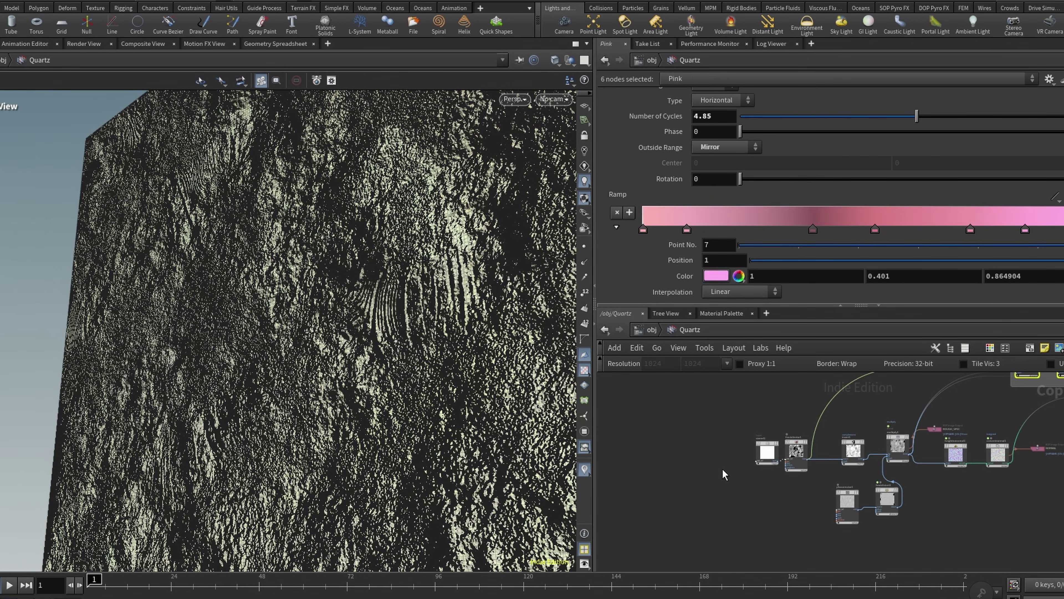
{"action": "left_click_drag", "start_coordinate": [723, 473], "coordinate": [712, 415]}
{"action": "left_click_drag", "start_coordinate": [792, 548], "coordinate": [854, 491]}
{"action": "left_click_drag", "start_coordinate": [811, 426], "coordinate": [937, 541]}
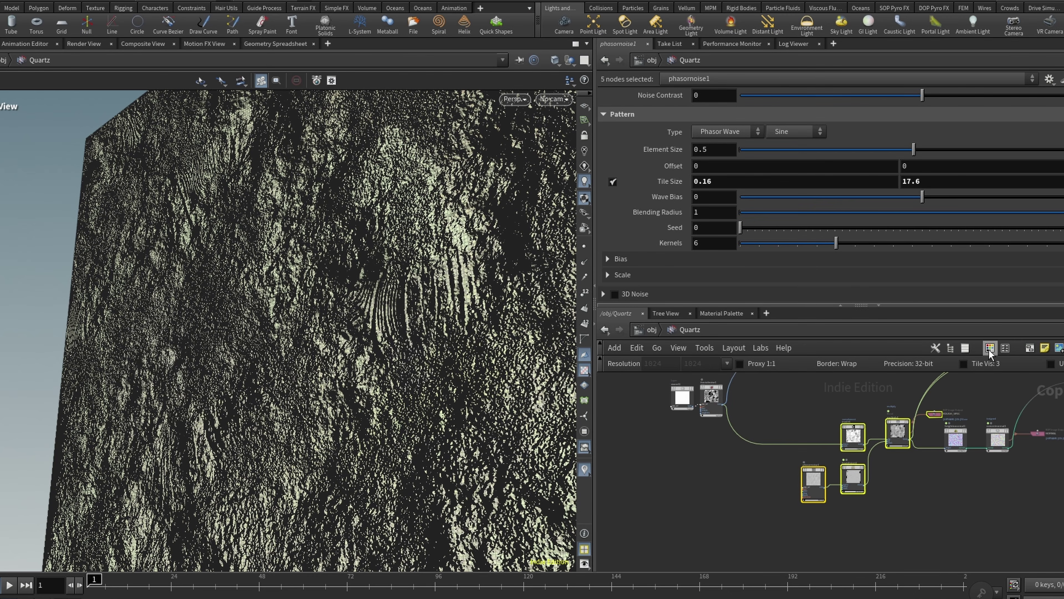
{"action": "left_click", "coordinate": [1030, 347]}
Move heighttonormal1 and convertnormal1 clear of the roughness network box
{"action": "scroll", "coordinate": [1048, 436], "scroll_direction": "down", "scroll_amount": 2}
{"action": "middle_click_drag", "start_coordinate": [1060, 443], "coordinate": [947, 467]}
{"action": "scroll", "coordinate": [949, 471], "scroll_direction": "up", "scroll_amount": 2}
{"action": "left_click_drag", "start_coordinate": [948, 419], "coordinate": [785, 477]}
{"action": "left_click", "coordinate": [989, 508]}
{"action": "scroll", "coordinate": [825, 494], "scroll_direction": "up", "scroll_amount": 5}
{"action": "left_click_drag", "start_coordinate": [696, 420], "coordinate": [748, 436]}
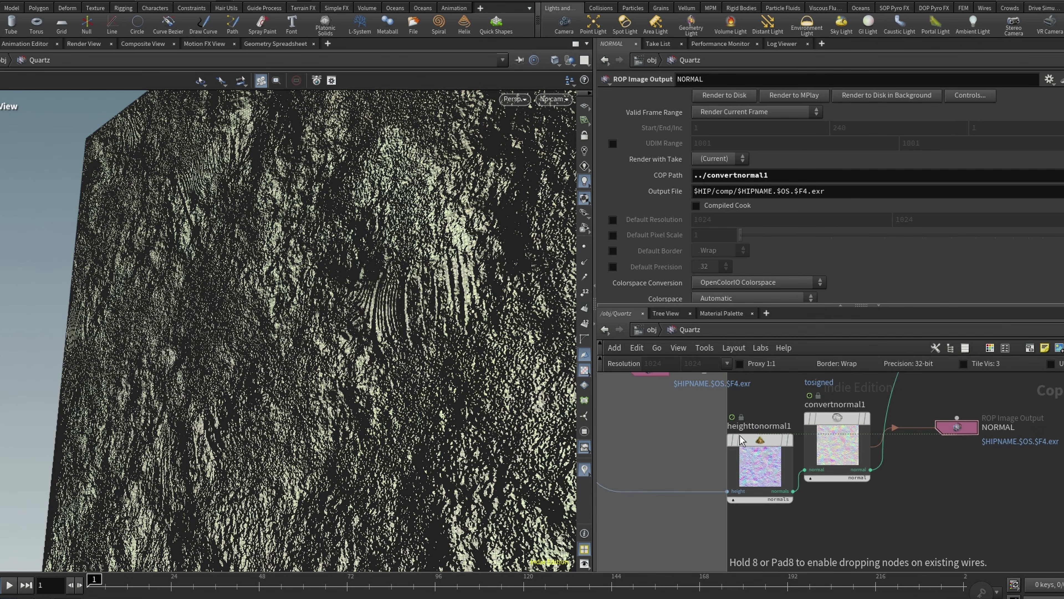
{"action": "left_click_drag", "start_coordinate": [834, 419], "coordinate": [896, 466]}
Line up the NORMAL output and heighttonormal1 with convertnormal1 and enclose the three nodes in a network box
{"action": "scroll", "coordinate": [885, 453], "scroll_direction": "down", "scroll_amount": 4}
{"action": "scroll", "coordinate": [884, 453], "scroll_direction": "up", "scroll_amount": 4}
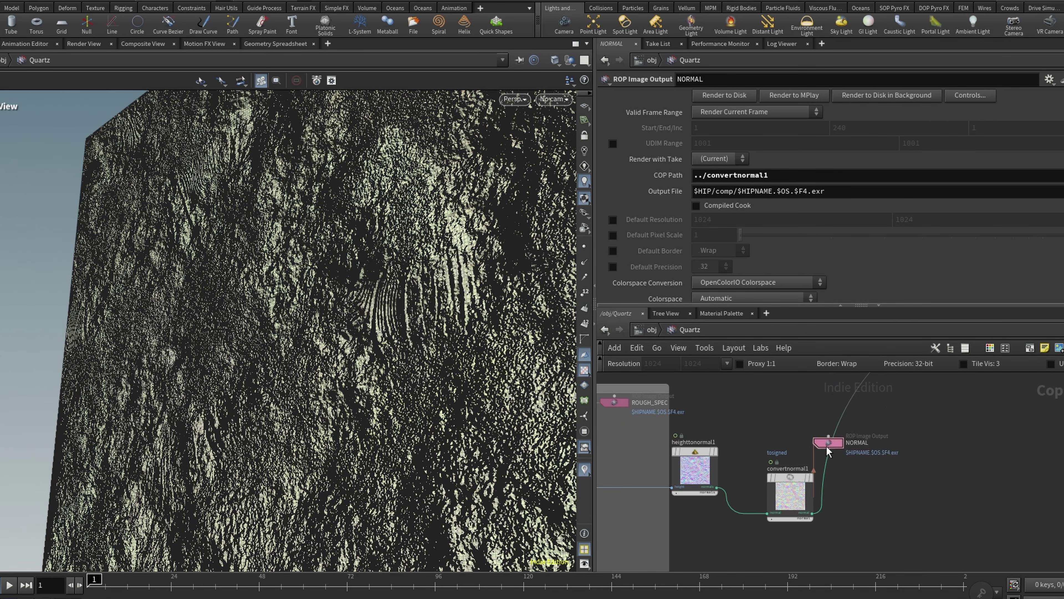
{"action": "left_click_drag", "start_coordinate": [827, 444], "coordinate": [950, 499]}
{"action": "left_click_drag", "start_coordinate": [717, 482], "coordinate": [747, 518]}
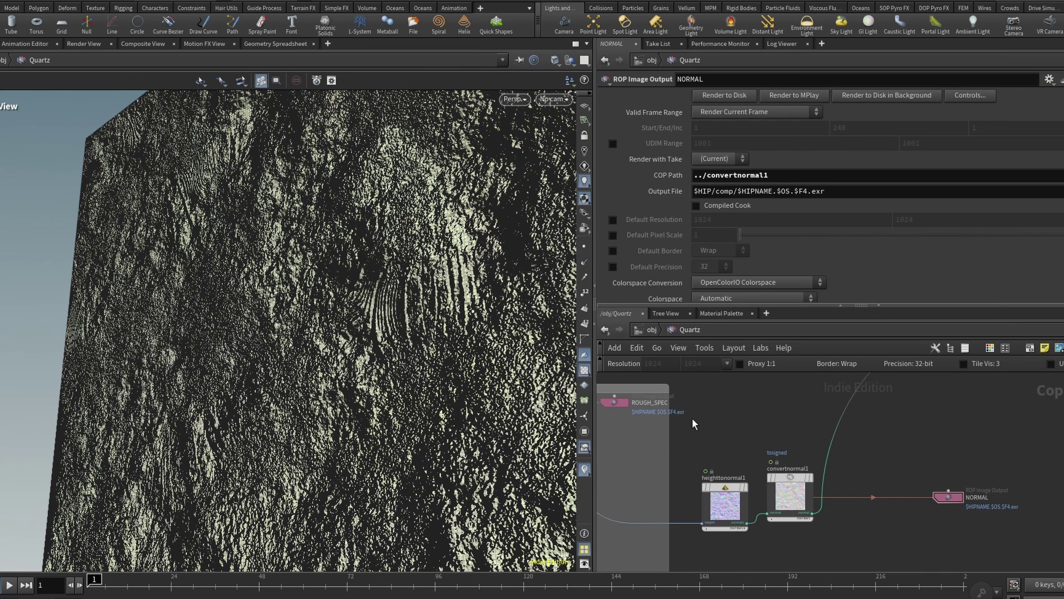
{"action": "left_click_drag", "start_coordinate": [693, 420], "coordinate": [983, 572]}
{"action": "key", "text": "shift+o"}
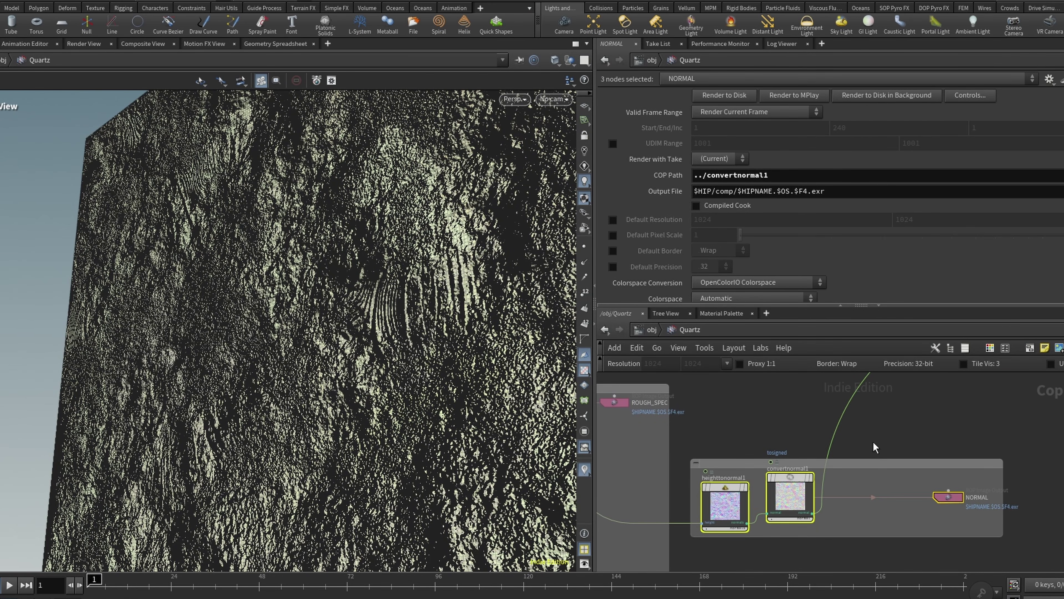
Color the network box around the roughness nodes black
{"action": "scroll", "coordinate": [889, 495], "scroll_direction": "down", "scroll_amount": 3}
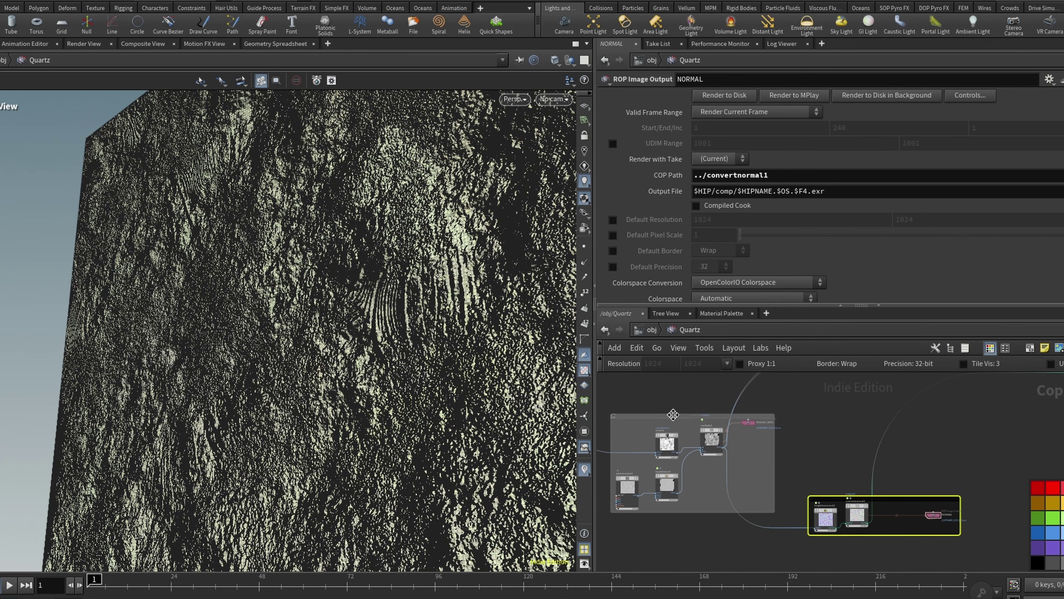
{"action": "left_click", "coordinate": [673, 415]}
{"action": "left_click", "coordinate": [1038, 561]}
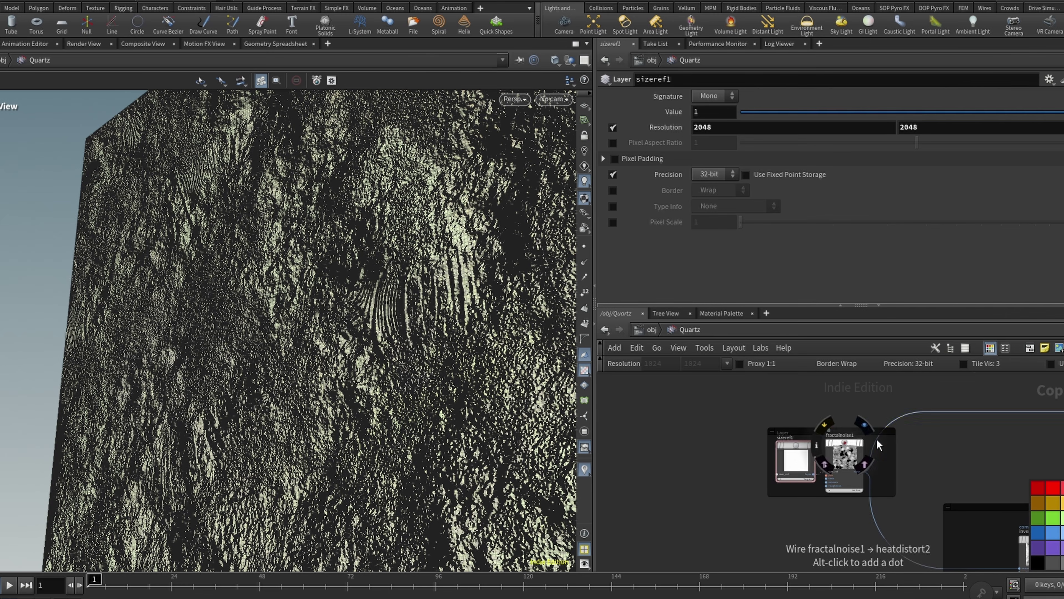
Color the network box around sizeref1 and fractalnoise1 purple
{"action": "left_click", "coordinate": [873, 429]}
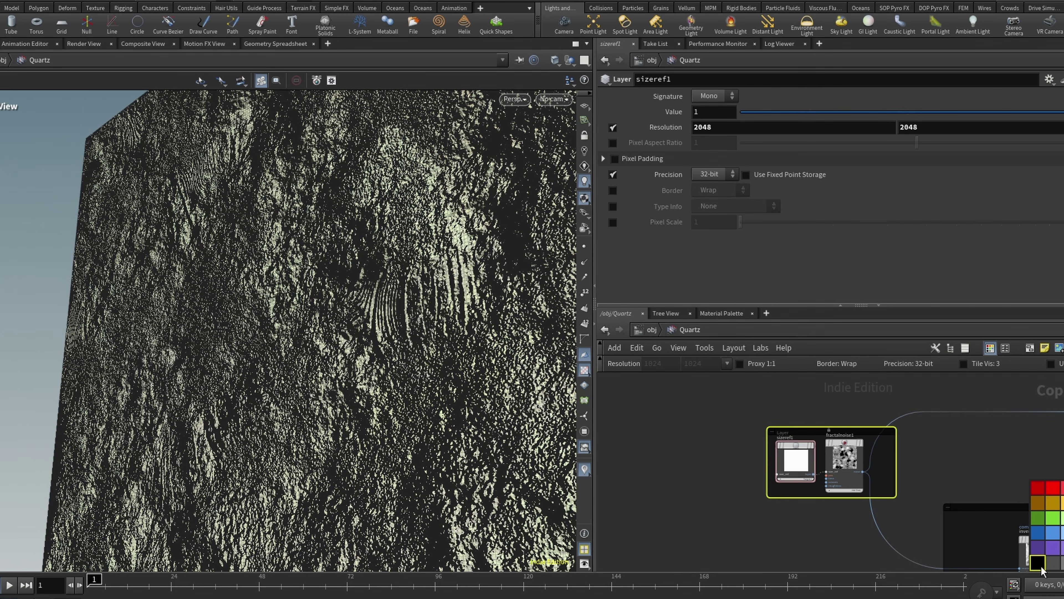
{"action": "left_click", "coordinate": [1062, 547]}
{"action": "left_click_drag", "start_coordinate": [804, 432], "coordinate": [682, 433]}
{"action": "left_click", "coordinate": [857, 463]}
Move the purple box with sizeref1 and fractalnoise1 into line with the roughness box and adjust the layout around it
{"action": "scroll", "coordinate": [857, 463], "scroll_direction": "down", "scroll_amount": 5}
{"action": "scroll", "coordinate": [768, 418], "scroll_direction": "up", "scroll_amount": 1}
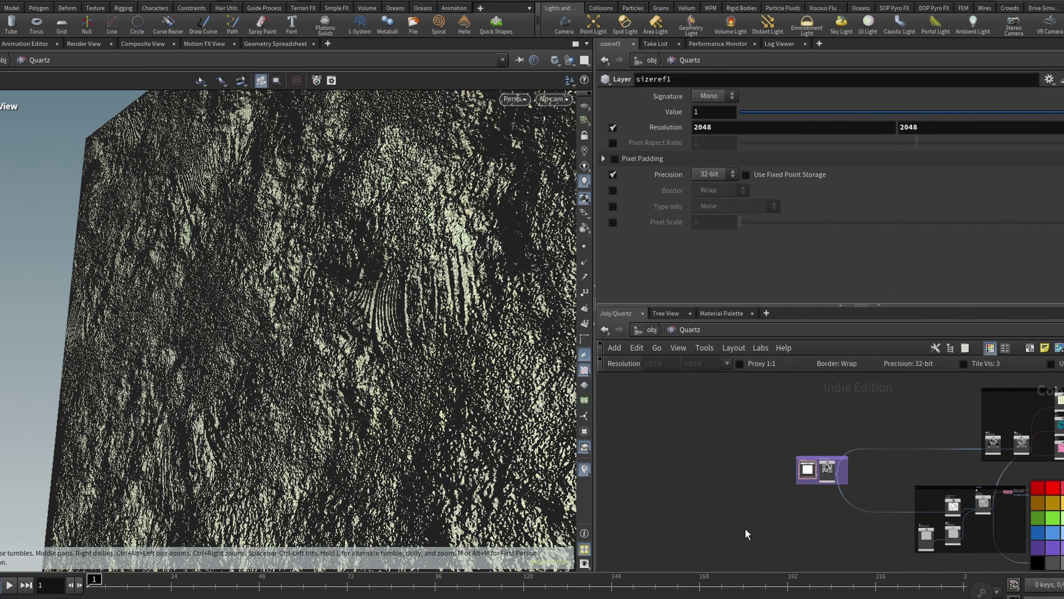
{"action": "left_click", "coordinate": [821, 472]}
{"action": "scroll", "coordinate": [810, 480], "scroll_direction": "up", "scroll_amount": 2}
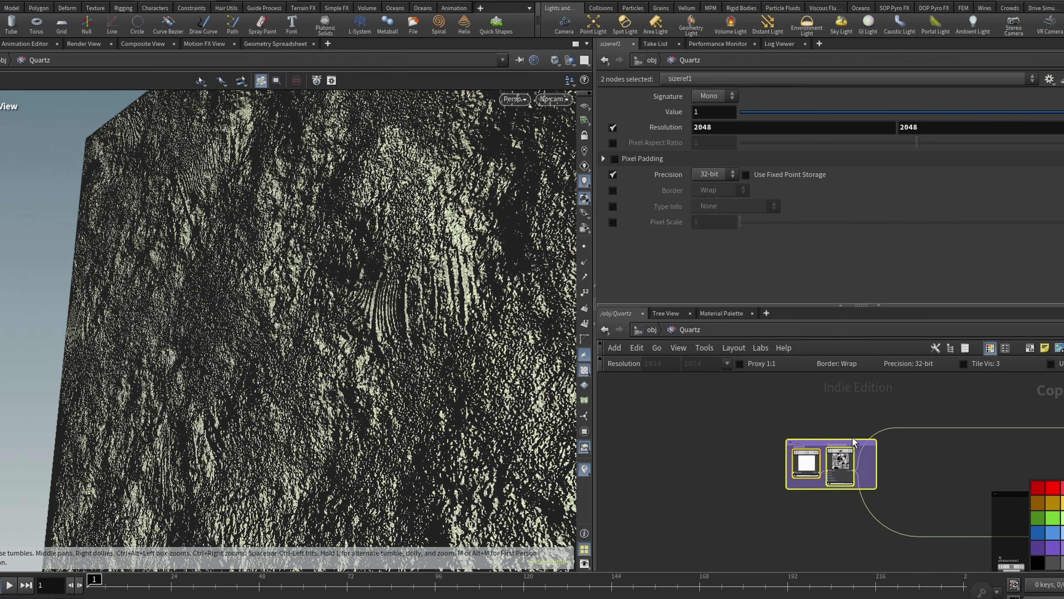
{"action": "left_click_drag", "start_coordinate": [846, 444], "coordinate": [755, 522]}
{"action": "scroll", "coordinate": [772, 403], "scroll_direction": "down", "scroll_amount": 4}
{"action": "scroll", "coordinate": [781, 505], "scroll_direction": "up", "scroll_amount": 1}
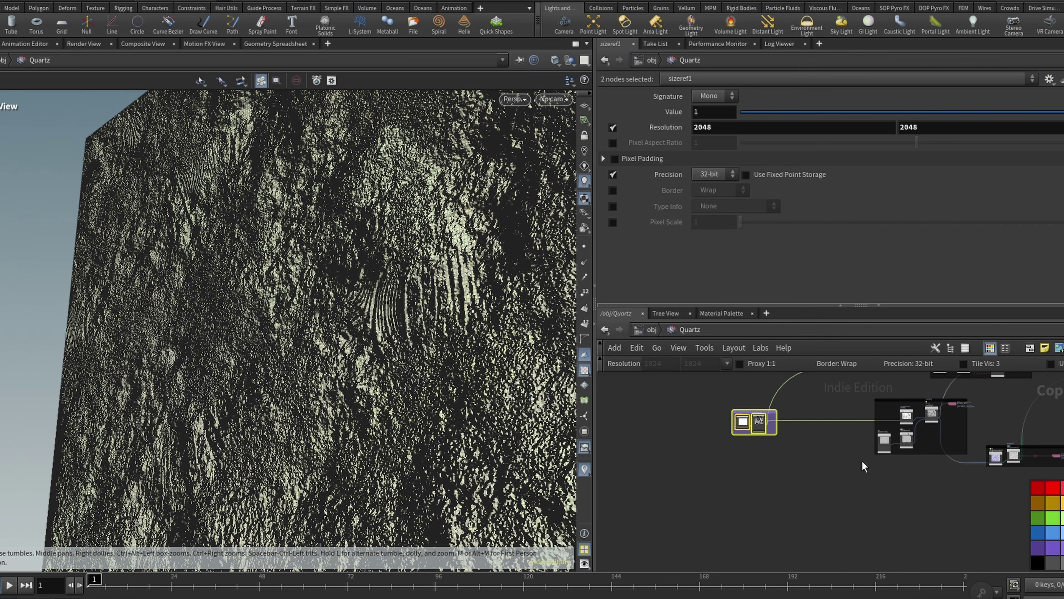
{"action": "left_click_drag", "start_coordinate": [912, 459], "coordinate": [1037, 394]}
{"action": "left_click_drag", "start_coordinate": [900, 400], "coordinate": [953, 436]}
Display fractalnoise1 in the viewport and frame the whole texture plane
{"action": "left_click", "coordinate": [805, 540]}
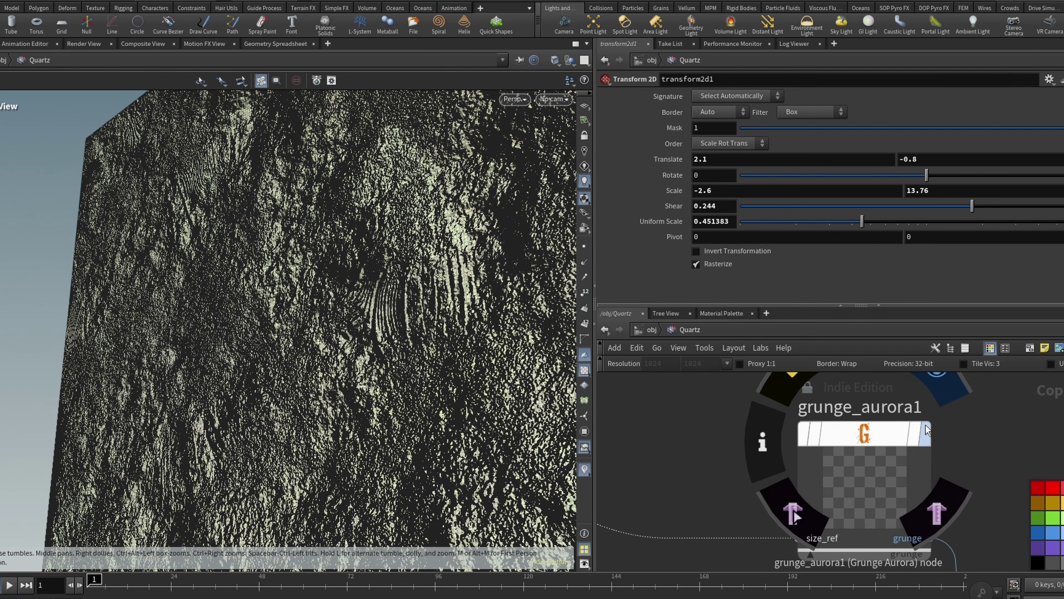
{"action": "scroll", "coordinate": [969, 564], "scroll_direction": "down", "scroll_amount": 10}
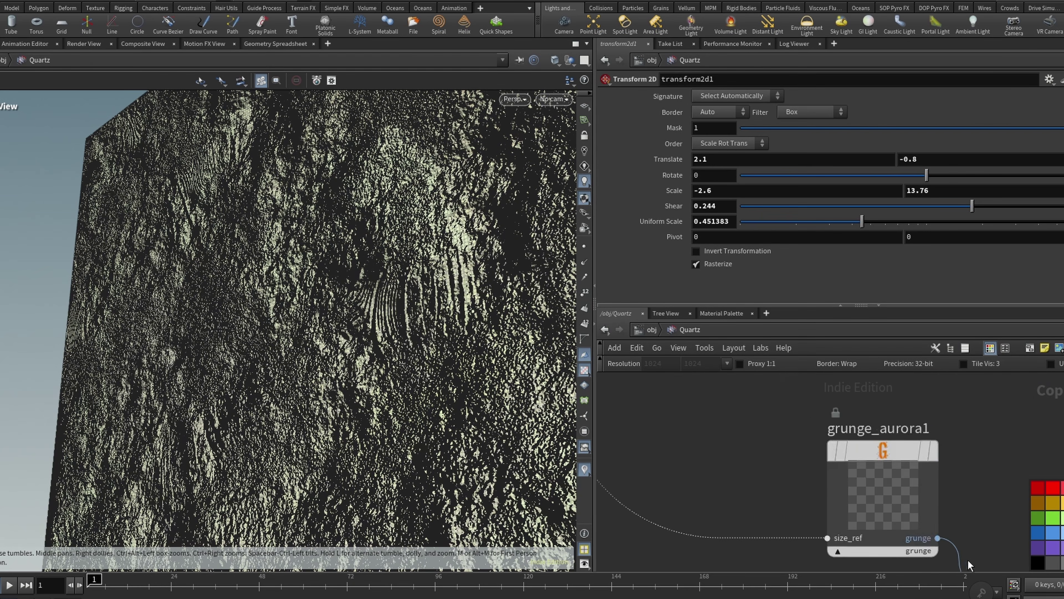
{"action": "scroll", "coordinate": [821, 478], "scroll_direction": "up", "scroll_amount": 5}
{"action": "left_click", "coordinate": [816, 464]}
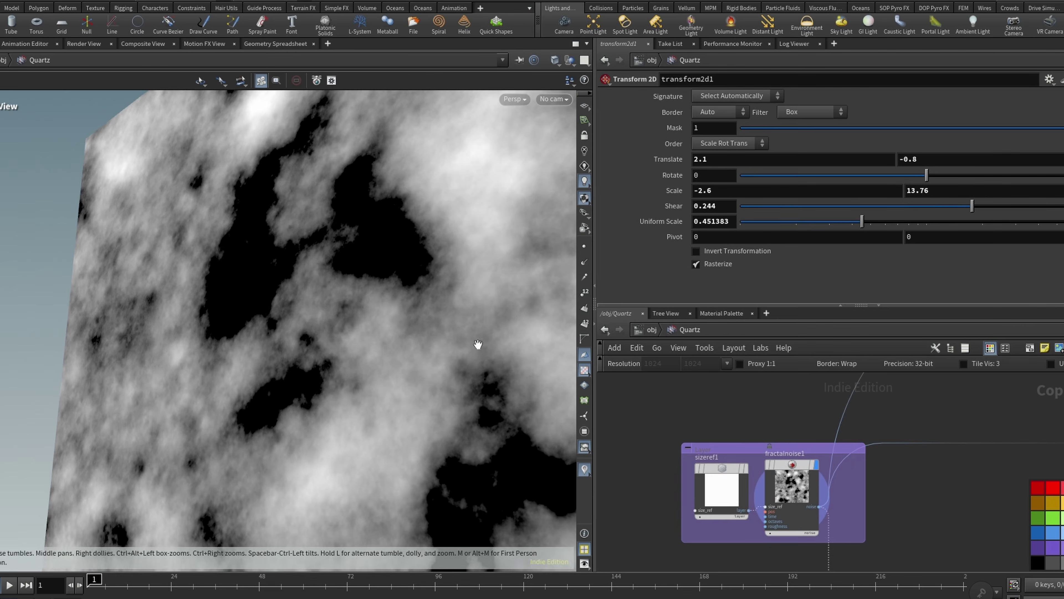
{"action": "right_click_drag", "start_coordinate": [459, 406], "coordinate": [297, 399]}
{"action": "middle_click_drag", "start_coordinate": [297, 399], "coordinate": [116, 333]}
Display grunge_aurora1 and examine its range, pattern, aurora and post-processing settings
{"action": "scroll", "coordinate": [817, 474], "scroll_direction": "down", "scroll_amount": 4}
{"action": "scroll", "coordinate": [879, 536], "scroll_direction": "up", "scroll_amount": 6}
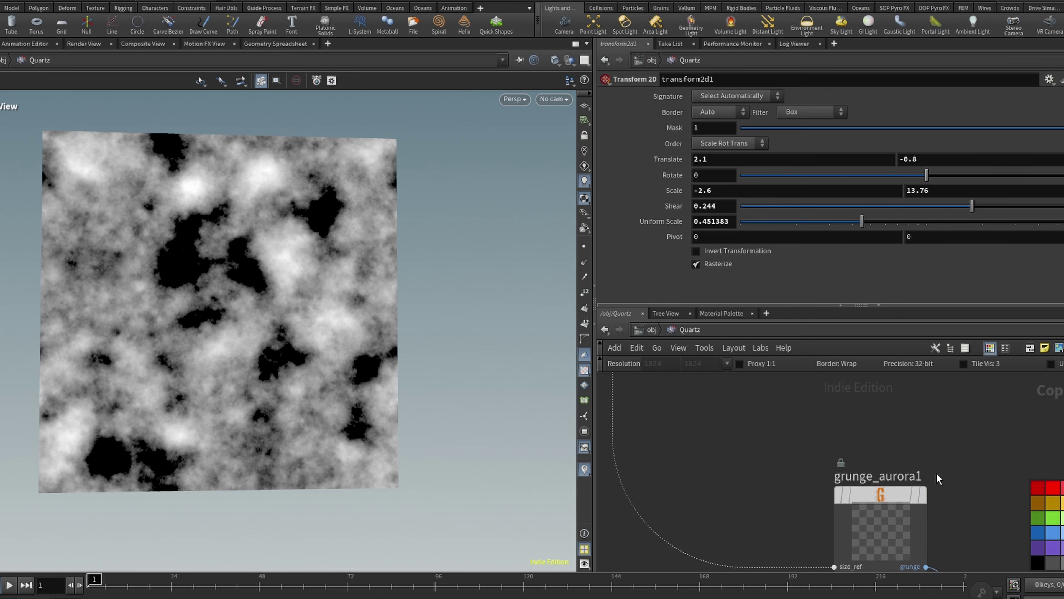
{"action": "left_click", "coordinate": [925, 494]}
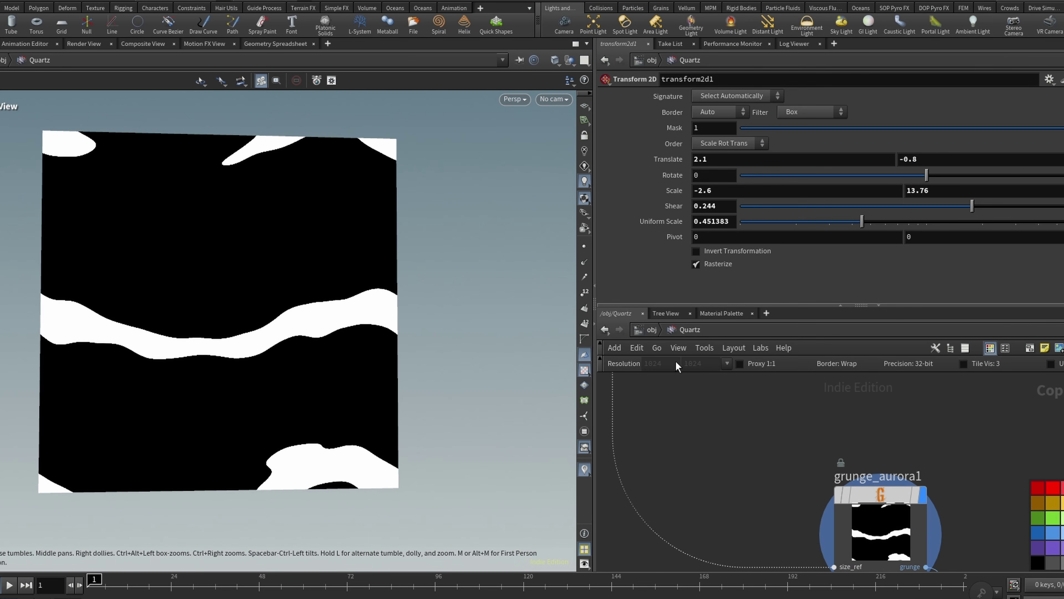
{"action": "left_click", "coordinate": [841, 486]}
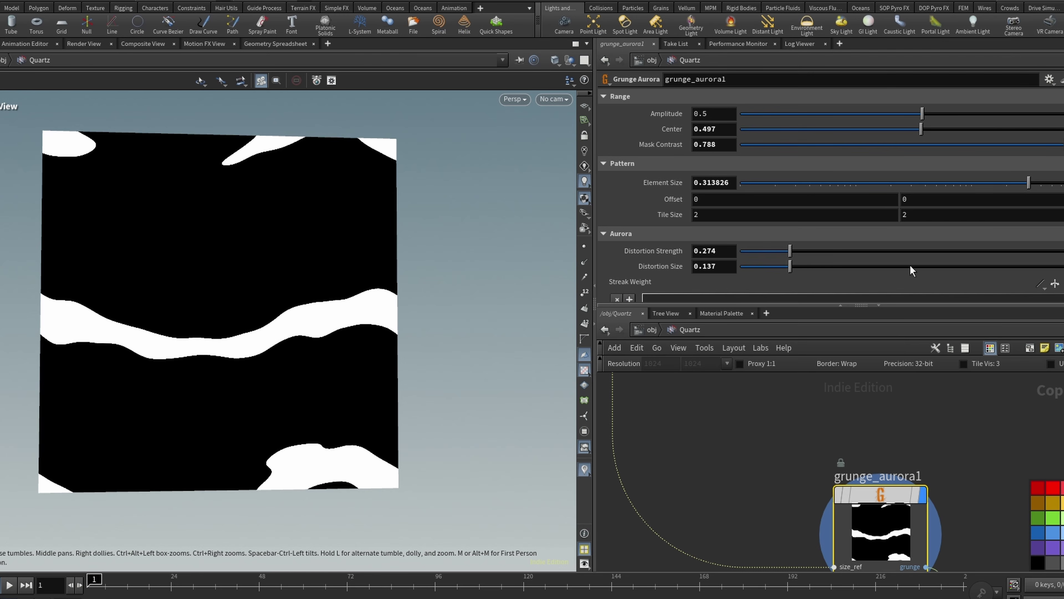
{"action": "scroll", "coordinate": [770, 248], "scroll_direction": "down", "scroll_amount": 8}
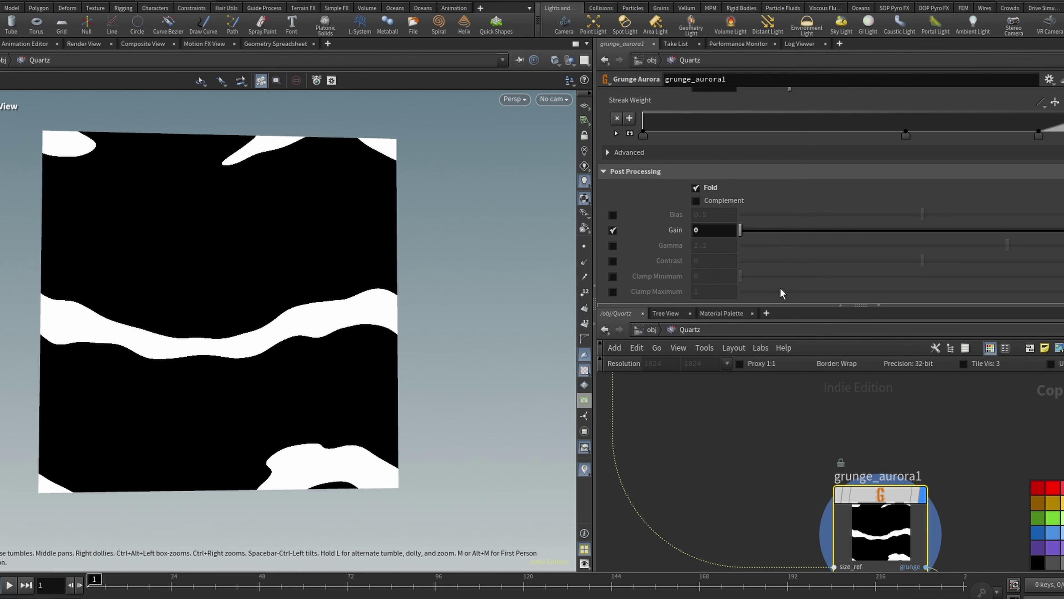
{"action": "scroll", "coordinate": [782, 294], "scroll_direction": "up", "scroll_amount": 8}
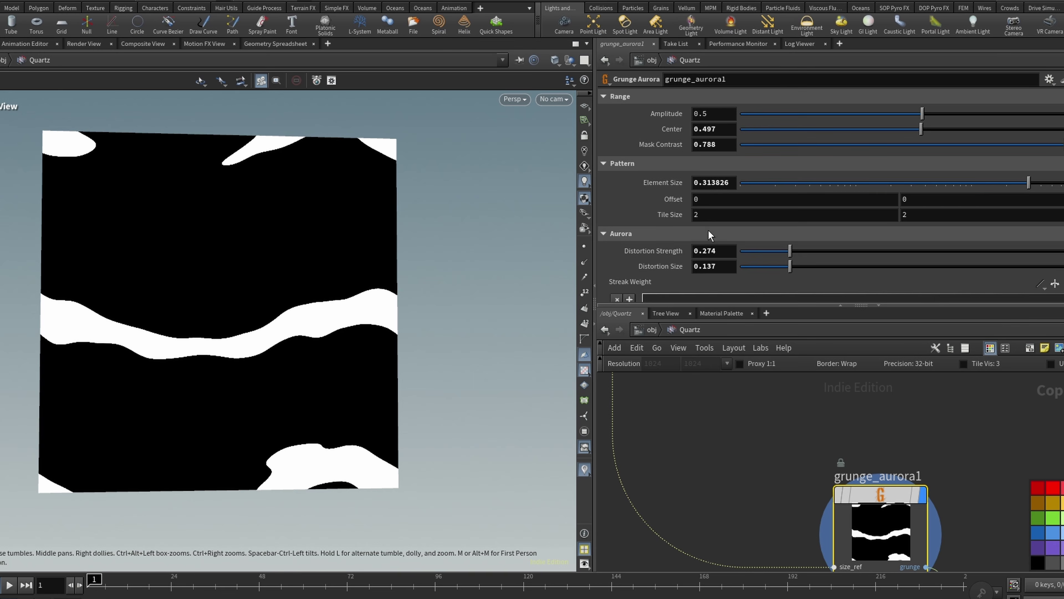
{"action": "scroll", "coordinate": [711, 235], "scroll_direction": "down", "scroll_amount": 4}
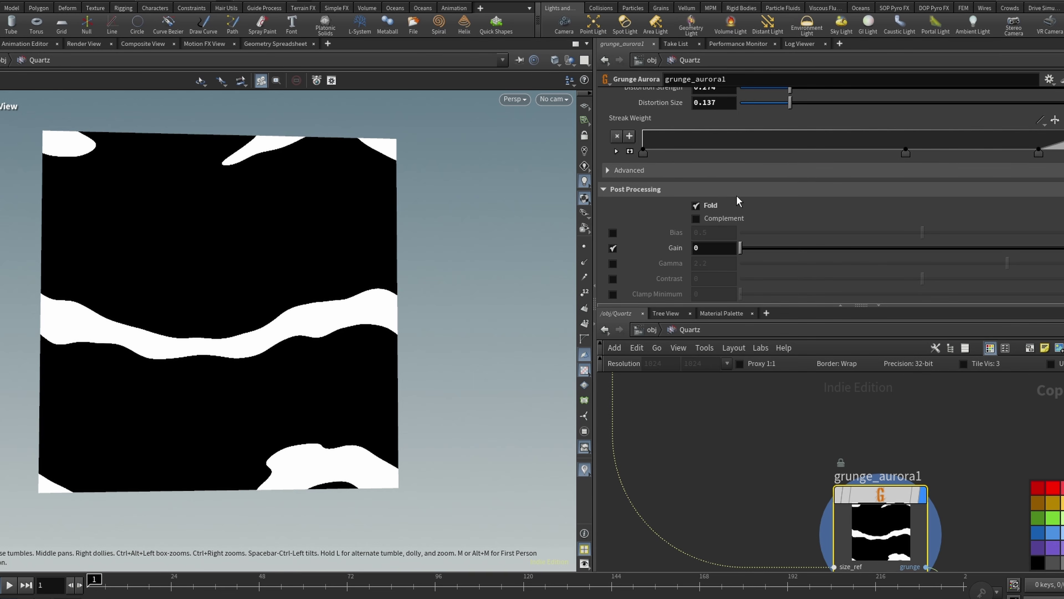
{"action": "scroll", "coordinate": [1016, 495], "scroll_direction": "down", "scroll_amount": 1}
Display transform2d1's result and examine its translate, scale and shear settings
{"action": "middle_click_drag", "start_coordinate": [1016, 495], "coordinate": [908, 484]}
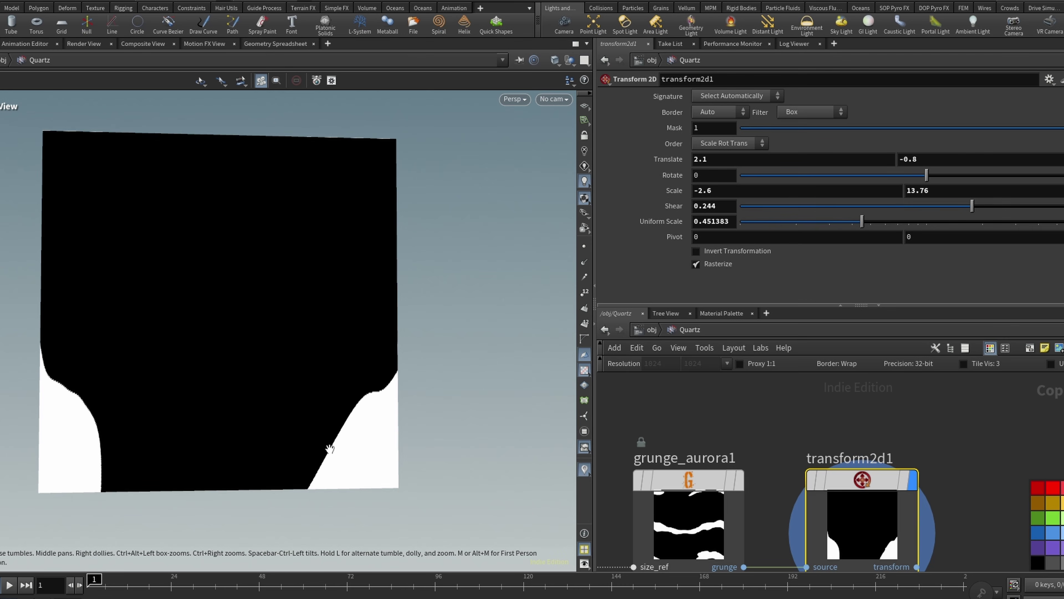
{"action": "mouse_move", "coordinate": [331, 432]}
{"action": "left_mouse_down"}
{"action": "mouse_move", "coordinate": [328, 414]}
{"action": "mouse_move", "coordinate": [328, 425]}
{"action": "left_mouse_up"}
{"action": "scroll", "coordinate": [790, 382], "scroll_direction": "down", "scroll_amount": 3}
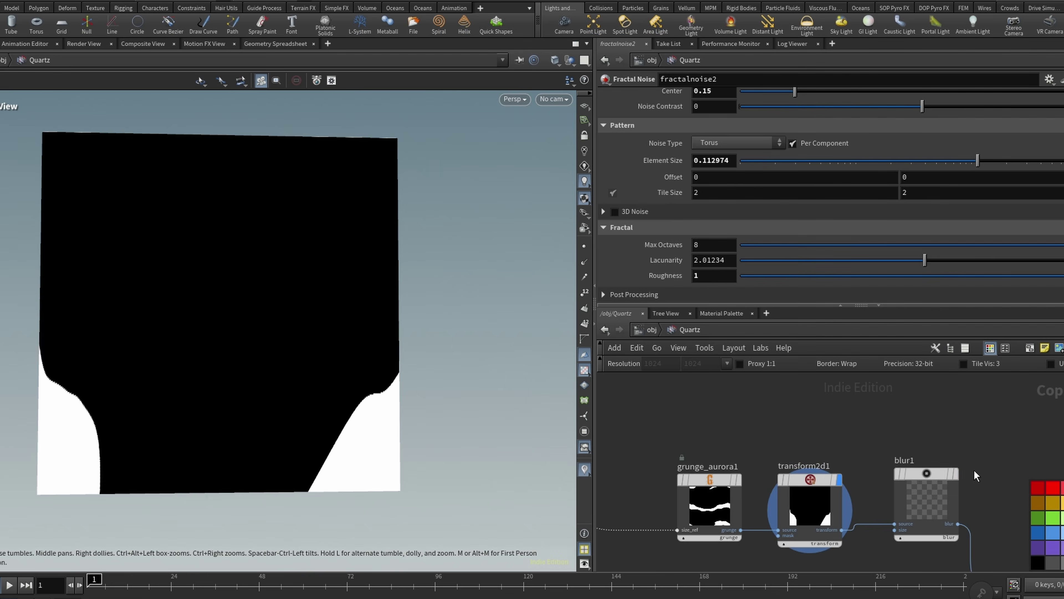
Display blur1's result, try a different blur size and undo that change
{"action": "scroll", "coordinate": [948, 485], "scroll_direction": "up", "scroll_amount": 5}
{"action": "left_click", "coordinate": [904, 484]}
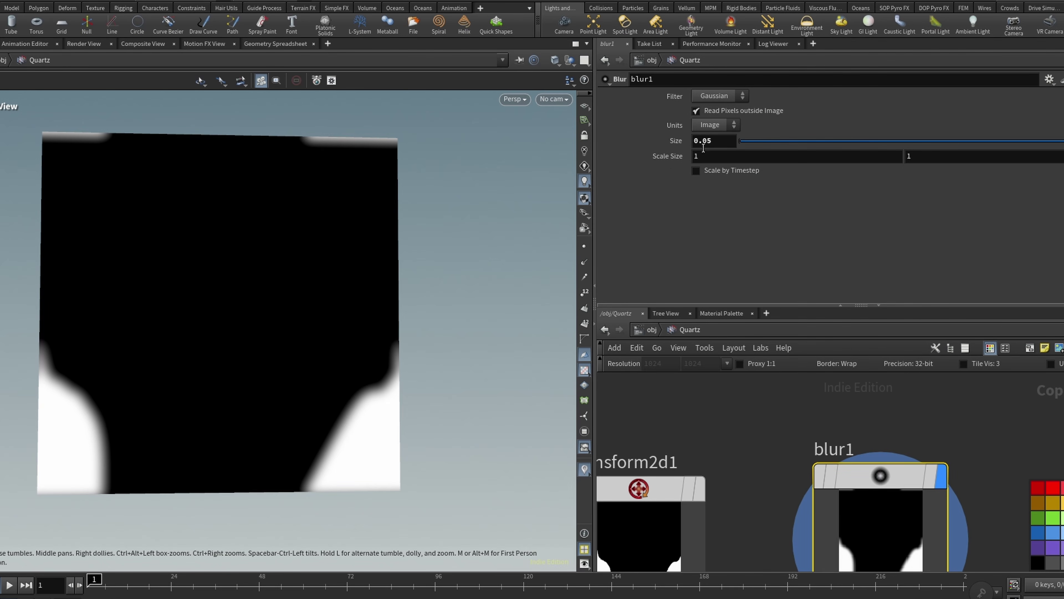
{"action": "middle_click_drag", "start_coordinate": [705, 145], "coordinate": [898, 137]}
{"action": "key", "text": "ctrl+z"}
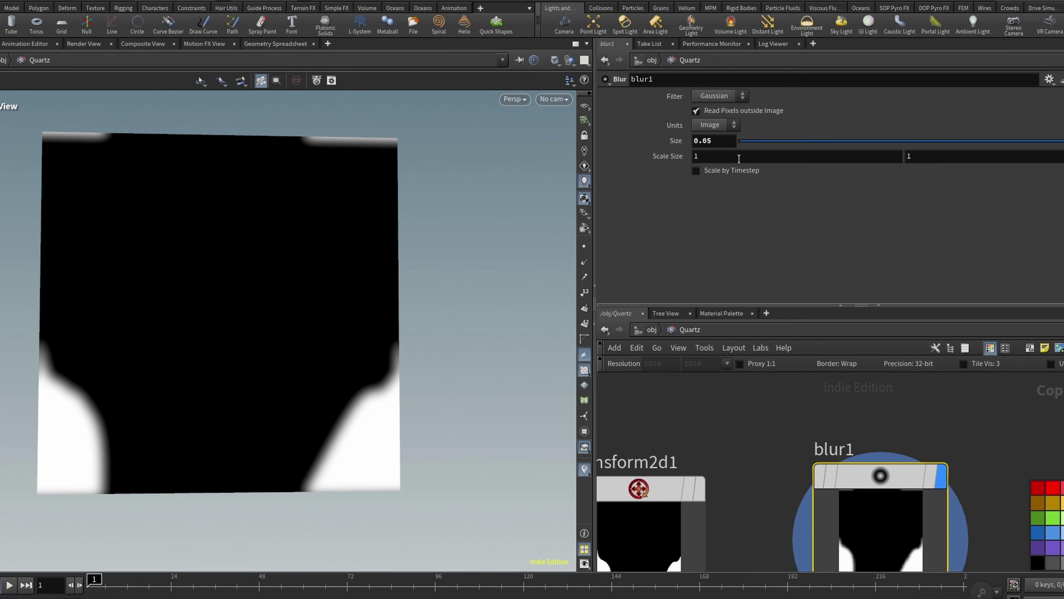
Display the result of the multiply3 blend and examine its settings
{"action": "scroll", "coordinate": [763, 419], "scroll_direction": "down", "scroll_amount": 5}
{"action": "scroll", "coordinate": [1011, 443], "scroll_direction": "up", "scroll_amount": 5}
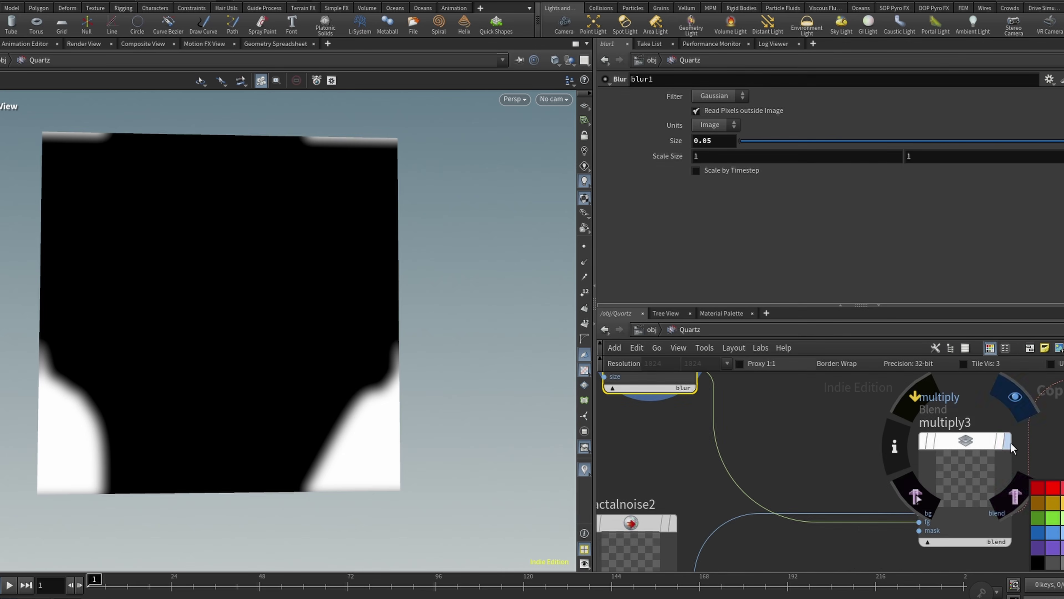
{"action": "left_click", "coordinate": [976, 465]}
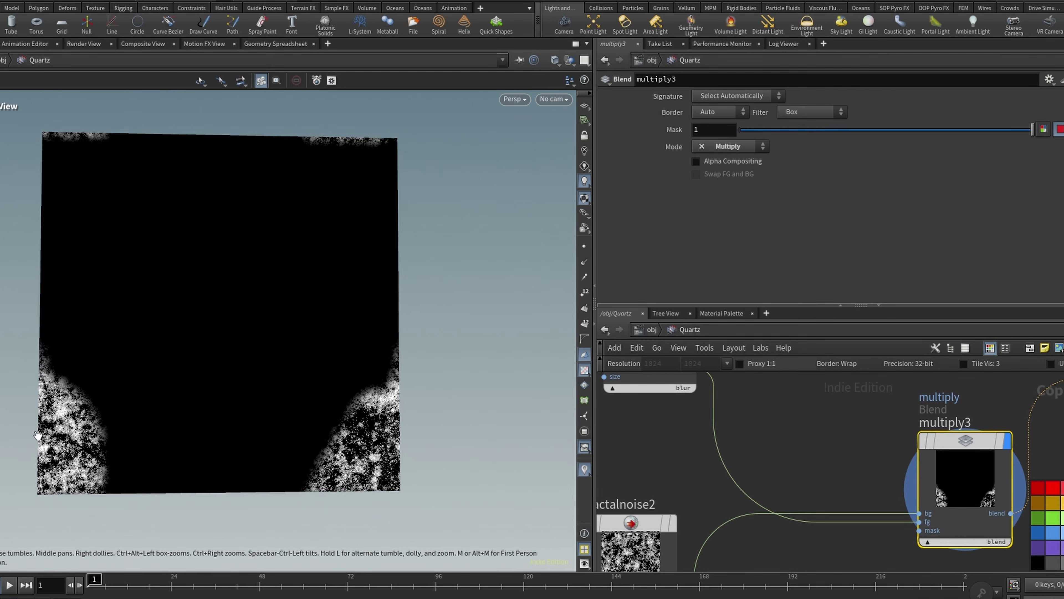
Display fractalnoise2 and examine its range and pattern settings
{"action": "scroll", "coordinate": [717, 475], "scroll_direction": "down", "scroll_amount": 4}
{"action": "scroll", "coordinate": [717, 475], "scroll_direction": "up", "scroll_amount": 5}
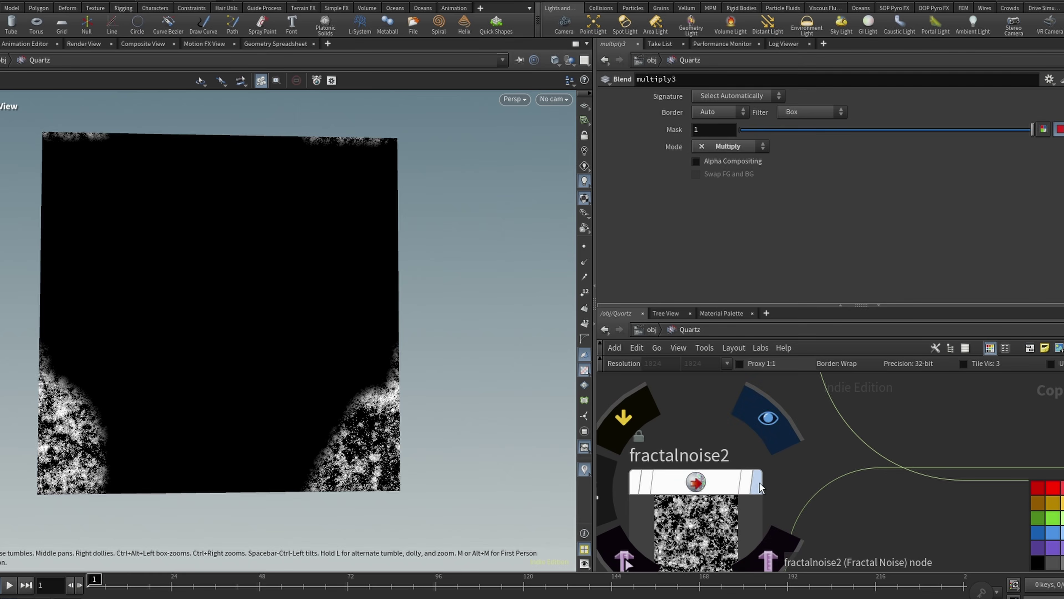
{"action": "left_click", "coordinate": [758, 402]}
{"action": "left_click", "coordinate": [696, 482]}
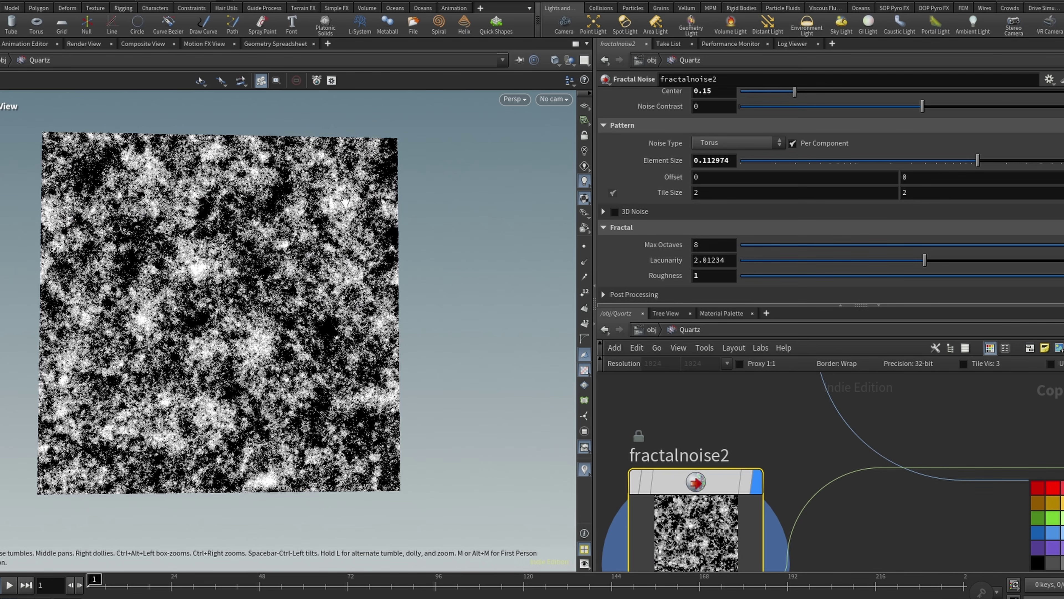
{"action": "scroll", "coordinate": [786, 281], "scroll_direction": "up", "scroll_amount": 3}
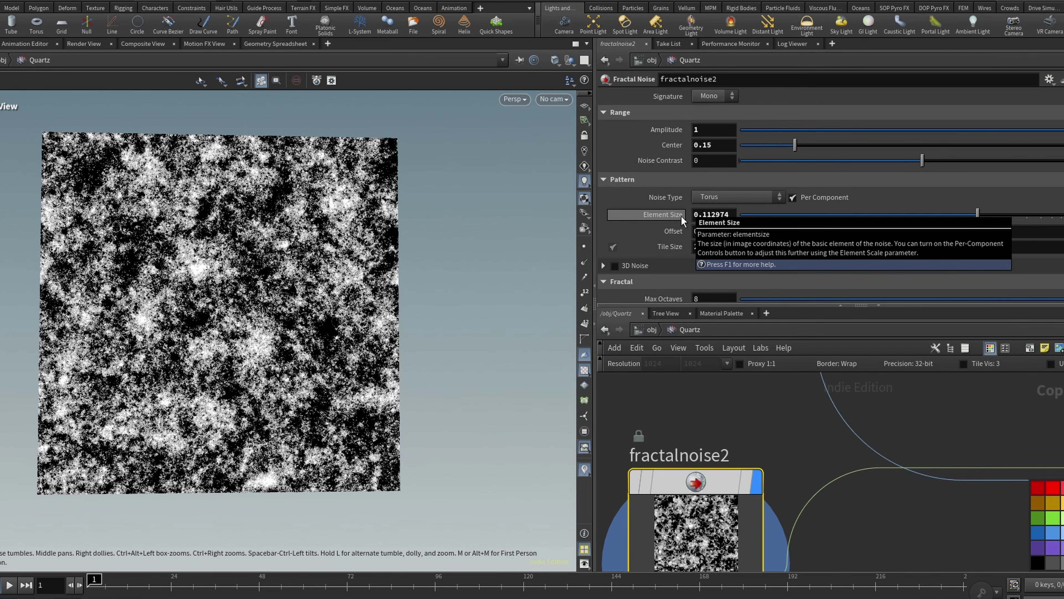
Examine fractalnoise2's octave, lacunarity and roughness settings
{"action": "scroll", "coordinate": [681, 216], "scroll_direction": "down", "scroll_amount": 3}
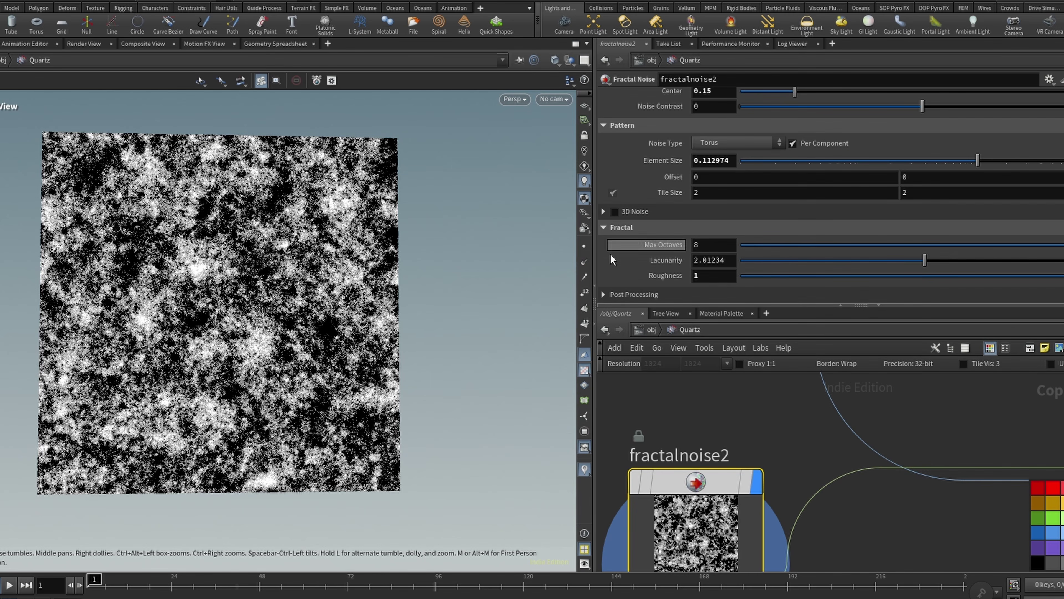
{"action": "scroll", "coordinate": [748, 494], "scroll_direction": "down", "scroll_amount": 5}
{"action": "scroll", "coordinate": [941, 469], "scroll_direction": "up", "scroll_amount": 2}
Display the multiply3 blend and inspect the noise in its masked corner up close, then restore the full view
{"action": "left_click_drag", "start_coordinate": [941, 468], "coordinate": [840, 457]}
{"action": "left_click", "coordinate": [859, 418]}
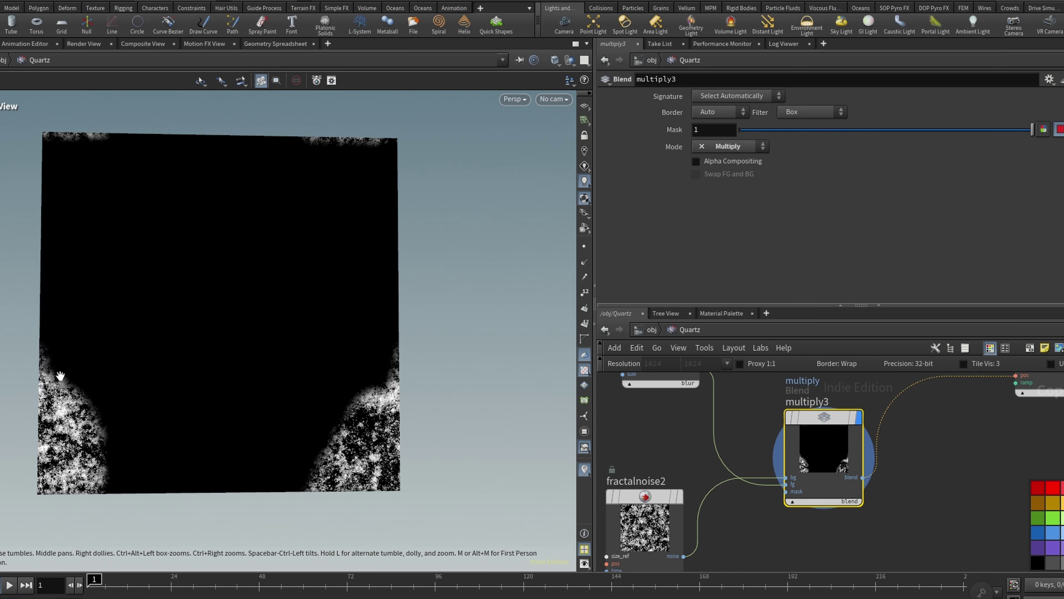
{"action": "scroll", "coordinate": [60, 415], "scroll_direction": "up", "scroll_amount": 5}
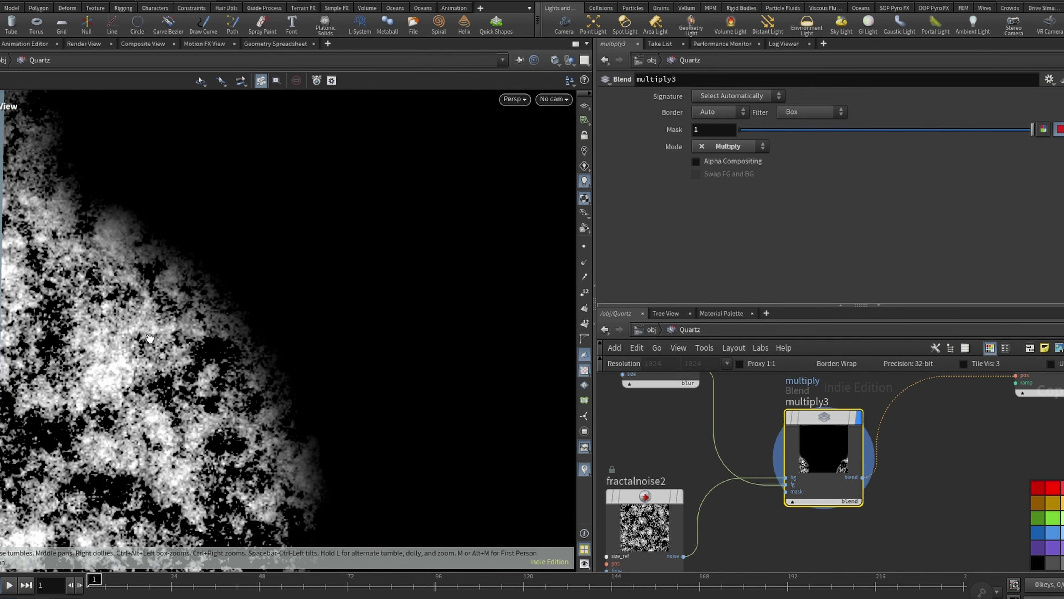
{"action": "key", "text": "h"}
{"action": "scroll", "coordinate": [824, 461], "scroll_direction": "down", "scroll_amount": 3}
{"action": "scroll", "coordinate": [884, 510], "scroll_direction": "up", "scroll_amount": 3}
Display ramp1's result and examine the position and color of each ramp point
{"action": "left_click", "coordinate": [877, 506]}
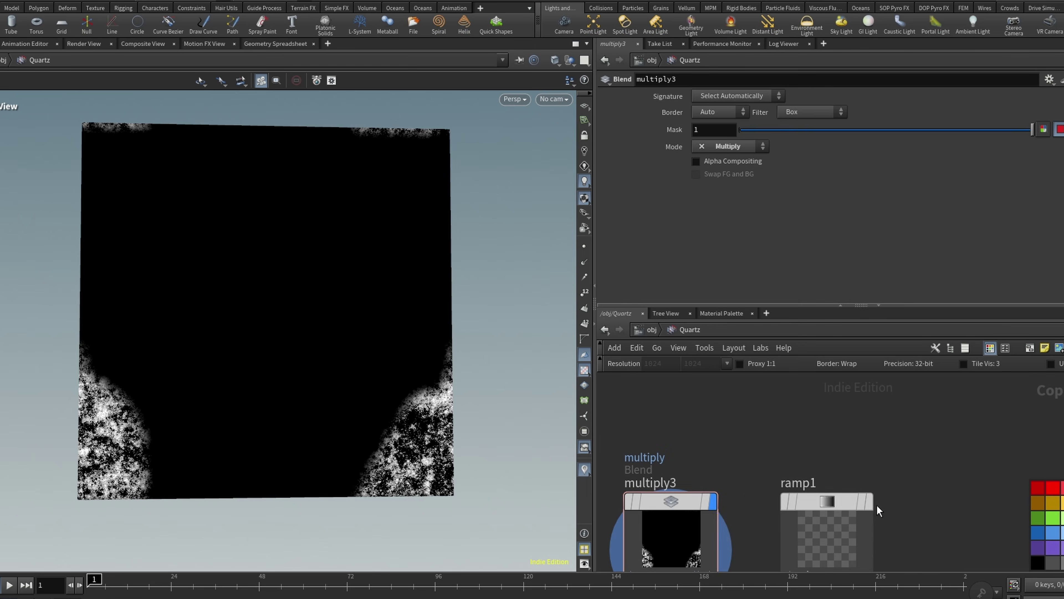
{"action": "left_click", "coordinate": [869, 503]}
{"action": "left_click", "coordinate": [852, 505]}
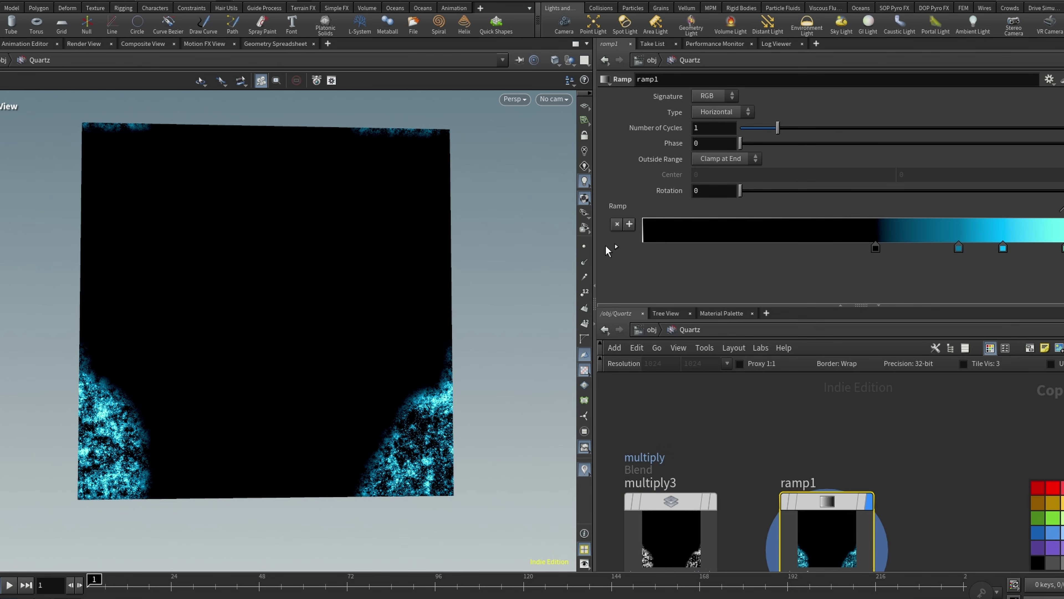
{"action": "left_click", "coordinate": [616, 247]}
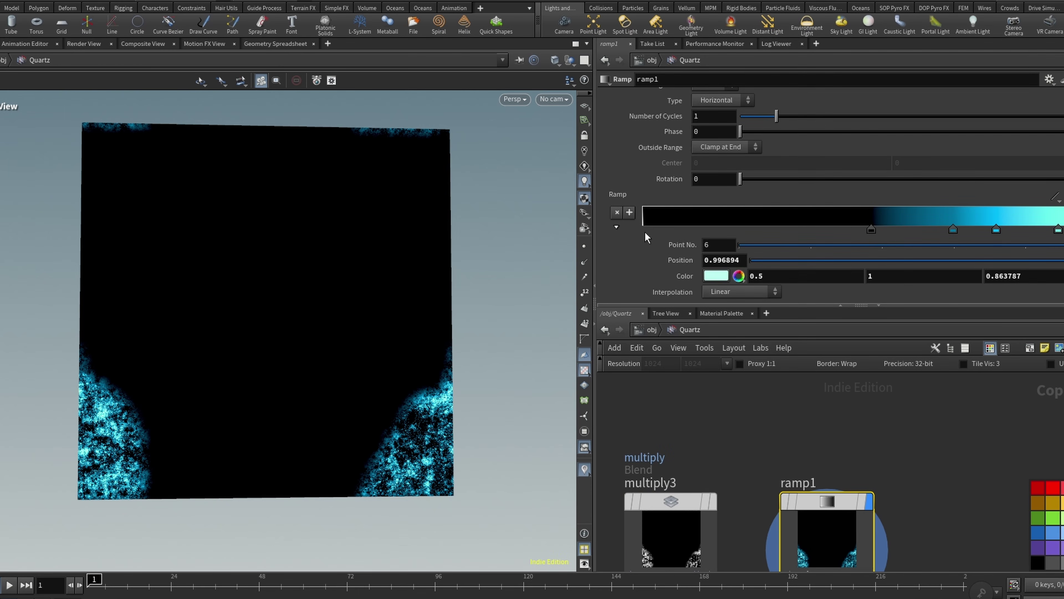
{"action": "left_click", "coordinate": [871, 229]}
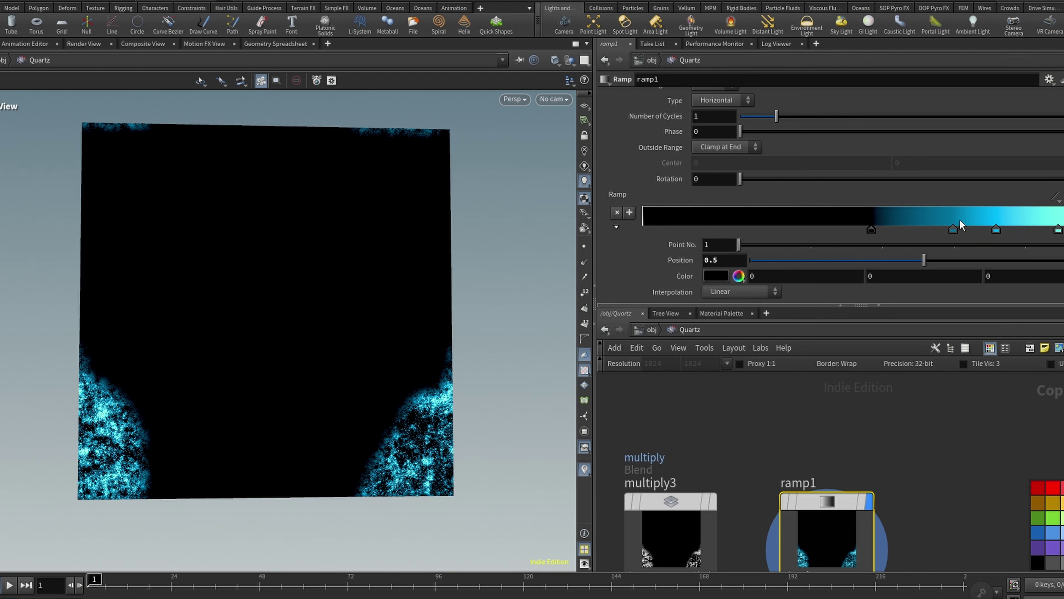
{"action": "left_click", "coordinate": [953, 230]}
{"action": "left_click", "coordinate": [996, 230]}
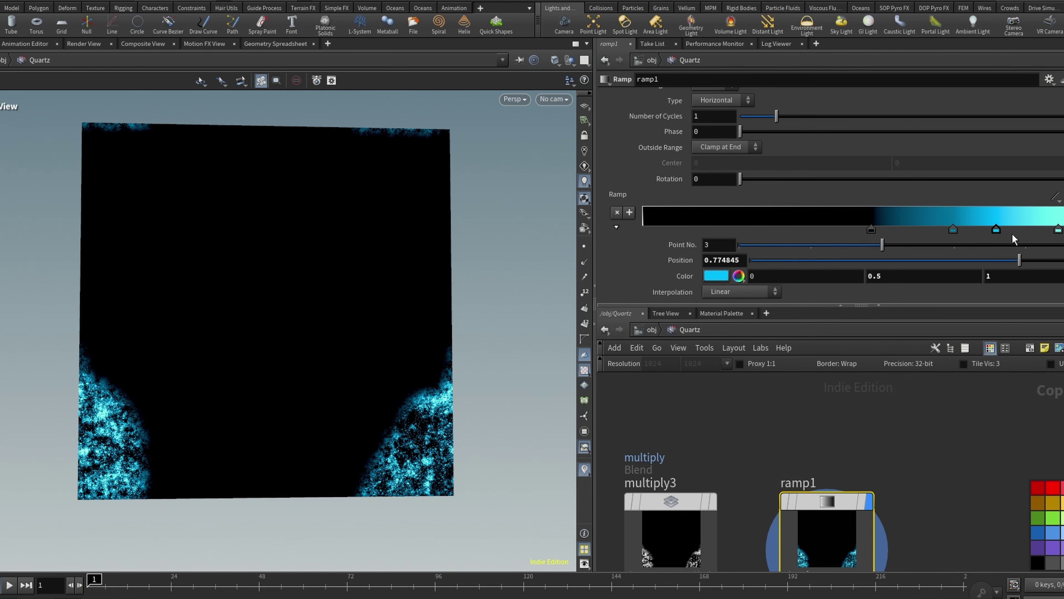
{"action": "left_click", "coordinate": [1057, 229]}
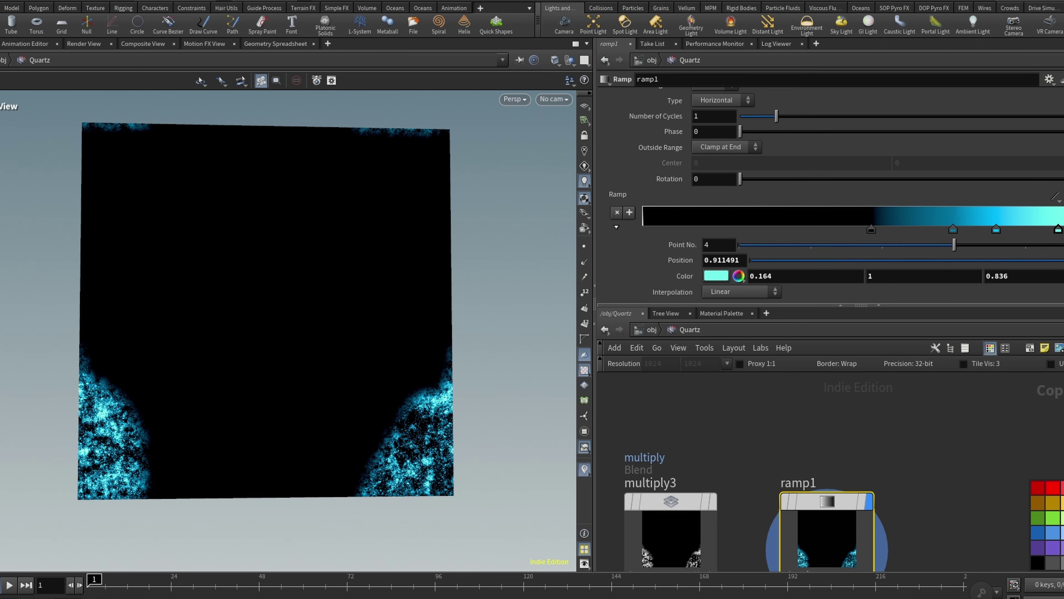
Reposition ramp1's color points, placing point 6 at 0.951351 and point 4 at 0.836486
{"action": "left_click", "coordinate": [1063, 229]}
{"action": "mouse_move", "coordinate": [1063, 230]}
{"action": "left_mouse_down"}
{"action": "mouse_move", "coordinate": [1061, 248]}
{"action": "mouse_move", "coordinate": [1060, 230]}
{"action": "left_mouse_up"}
{"action": "left_click", "coordinate": [1063, 230]}
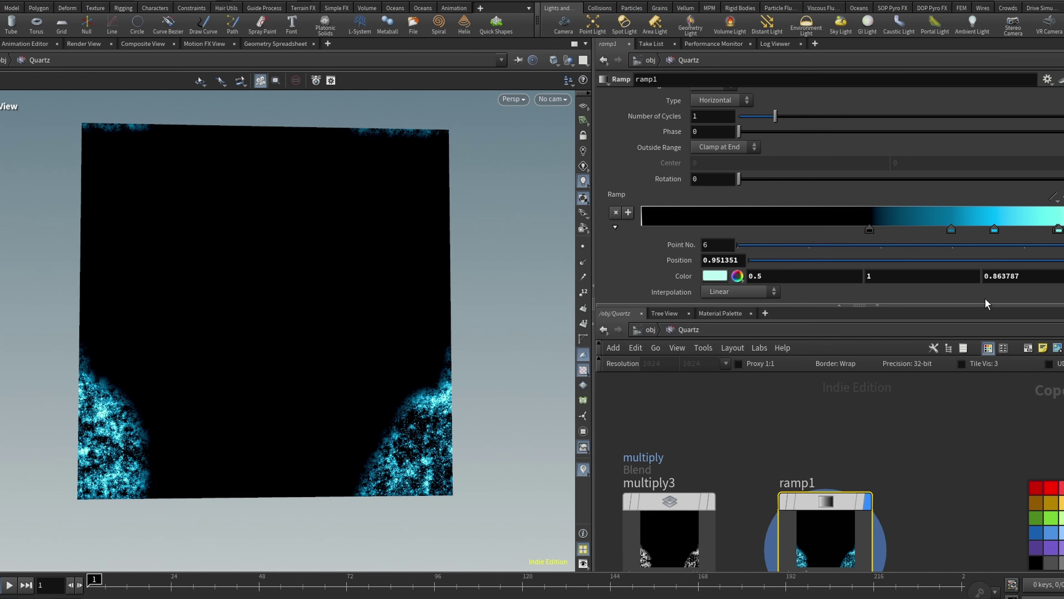
{"action": "left_click", "coordinate": [1033, 230]}
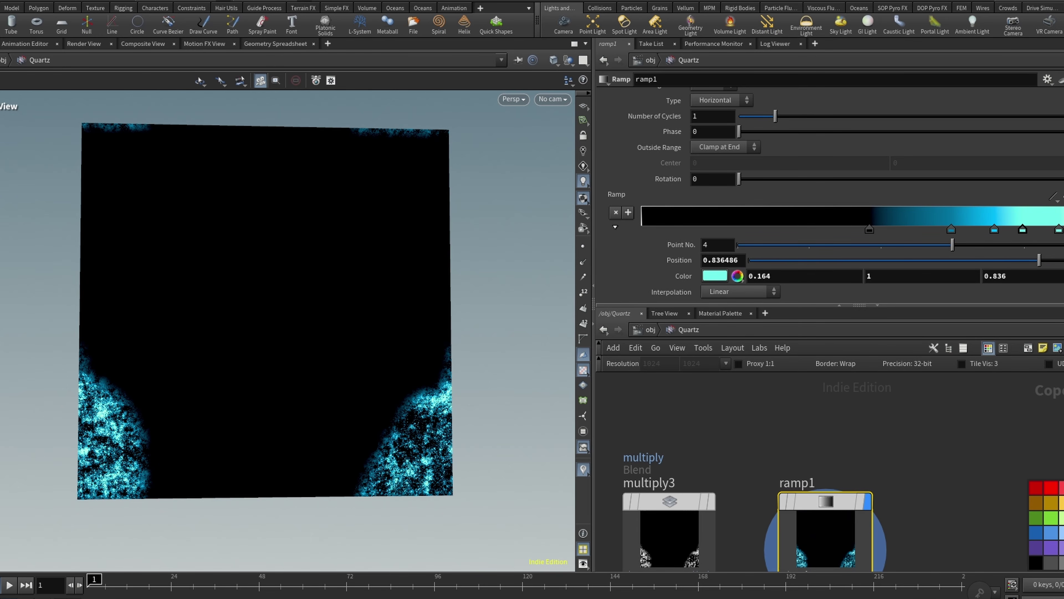
Move the ramp1 node lower in the network so it sits below and beside multiply3
{"action": "scroll", "coordinate": [829, 428], "scroll_direction": "down", "scroll_amount": 5}
{"action": "scroll", "coordinate": [822, 428], "scroll_direction": "up", "scroll_amount": 3}
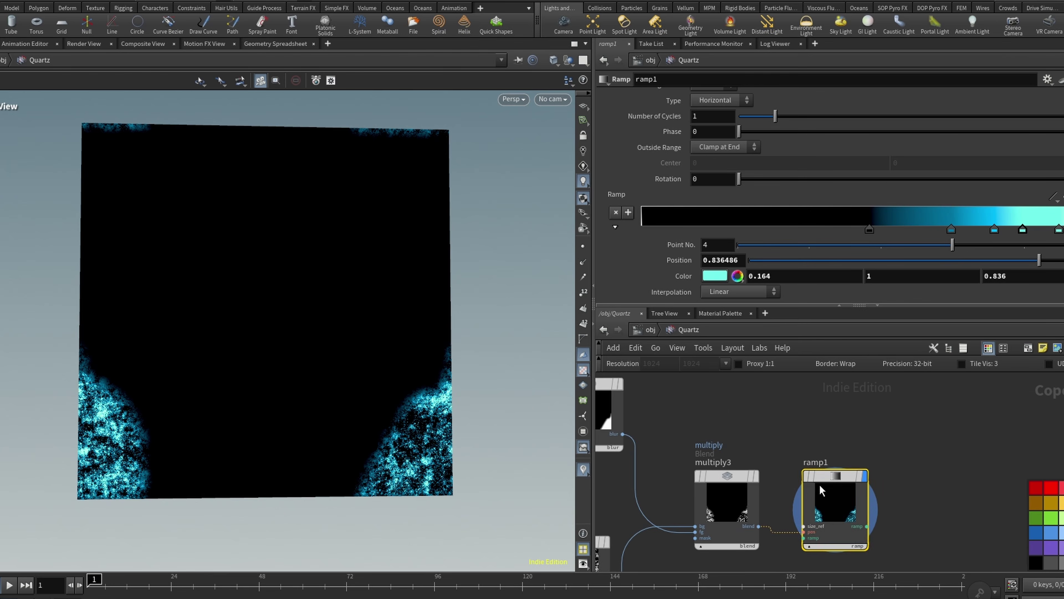
{"action": "left_click_drag", "start_coordinate": [820, 477], "coordinate": [822, 511]}
{"action": "scroll", "coordinate": [796, 478], "scroll_direction": "down", "scroll_amount": 1}
{"action": "left_click_drag", "start_coordinate": [742, 446], "coordinate": [739, 397]}
{"action": "scroll", "coordinate": [778, 438], "scroll_direction": "down", "scroll_amount": 4}
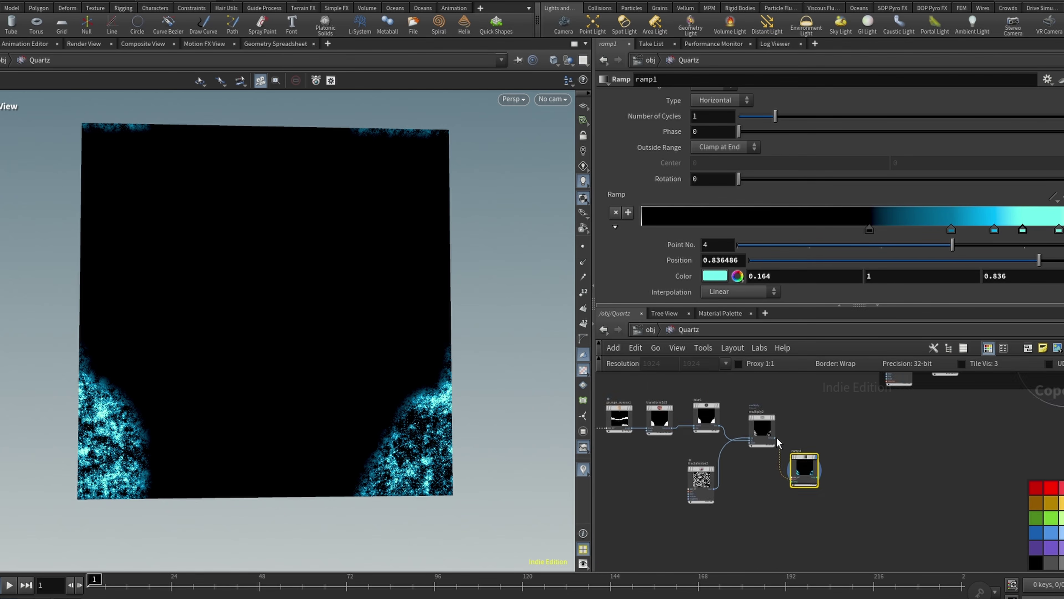
Add two ROP Image Output nodes, one beside multiply3 and one beside ramp1
{"action": "scroll", "coordinate": [803, 412], "scroll_direction": "up", "scroll_amount": 5}
{"action": "key", "text": "Tab"}
{"action": "left_click", "coordinate": [753, 425]}
{"action": "key", "text": "Tab"}
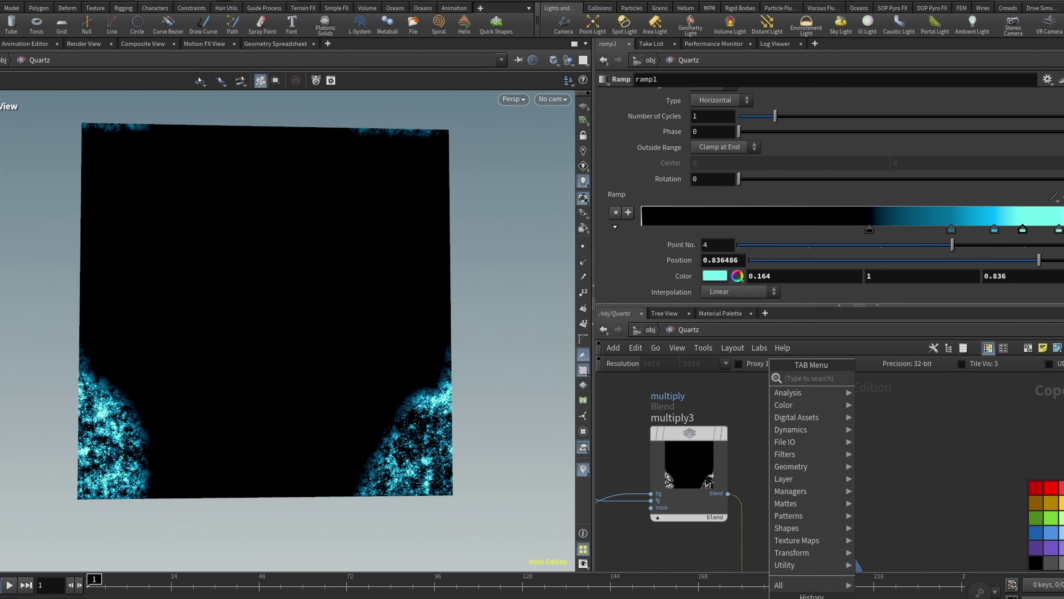
{"action": "left_click", "coordinate": [823, 597]}
{"action": "left_click", "coordinate": [822, 453]}
{"action": "scroll", "coordinate": [826, 428], "scroll_direction": "down", "scroll_amount": 4}
{"action": "scroll", "coordinate": [862, 483], "scroll_direction": "up", "scroll_amount": 4}
{"action": "key", "text": "Tab"}
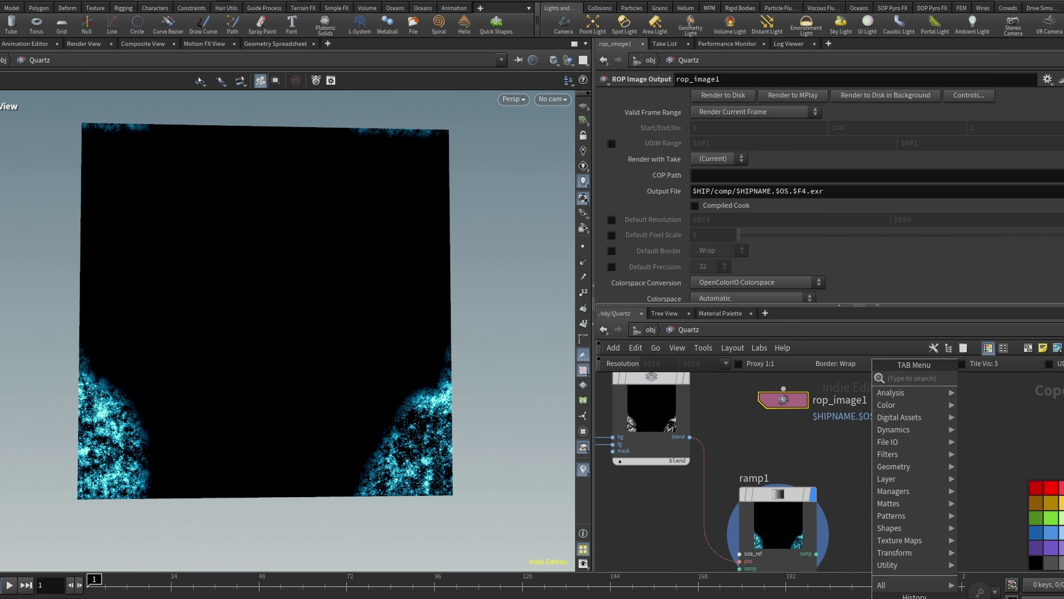
{"action": "left_click", "coordinate": [901, 596]}
{"action": "left_click", "coordinate": [869, 526]}
Rename the image output beside multiply3 as EMISSION and the one beside ramp1 as EMISSION_CD
{"action": "left_click", "coordinate": [851, 401]}
{"action": "left_click_drag", "start_coordinate": [881, 402], "coordinate": [682, 417]}
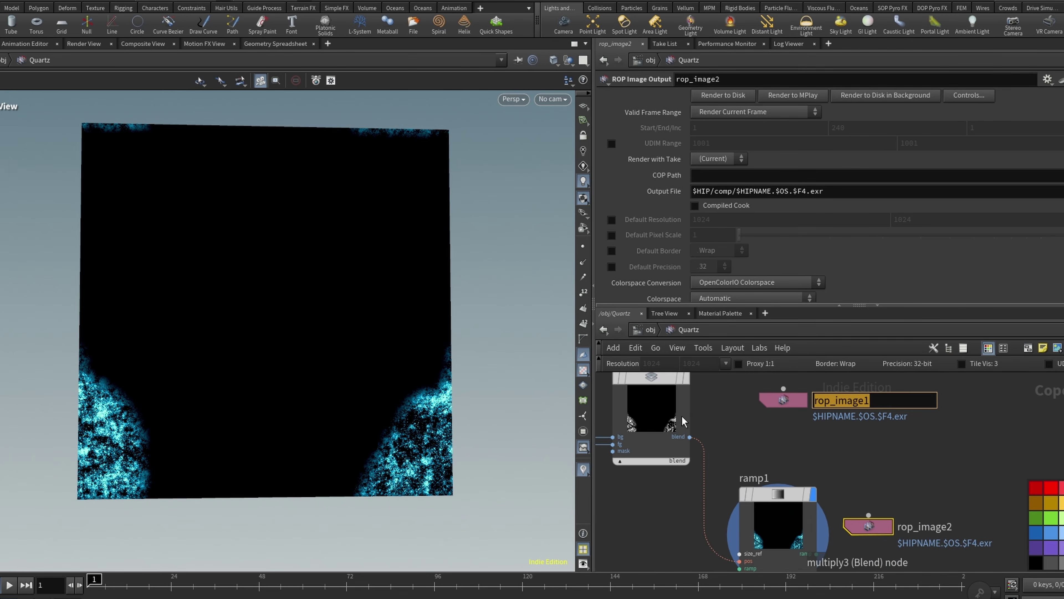
{"action": "type", "text": "EMISSION_"}
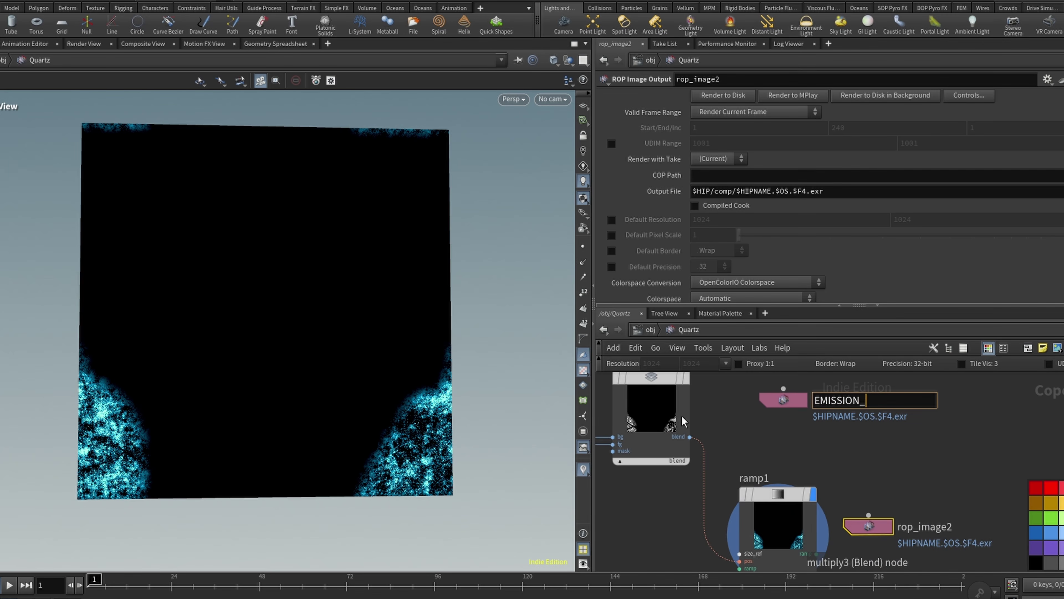
{"action": "key", "text": "Return"}
{"action": "left_click", "coordinate": [925, 526]}
{"action": "left_click_drag", "start_coordinate": [955, 527], "coordinate": [893, 547]}
{"action": "key", "text": "BackSpace"}
{"action": "key", "text": "BackSpace"}
{"action": "key", "text": "BackSpace"}
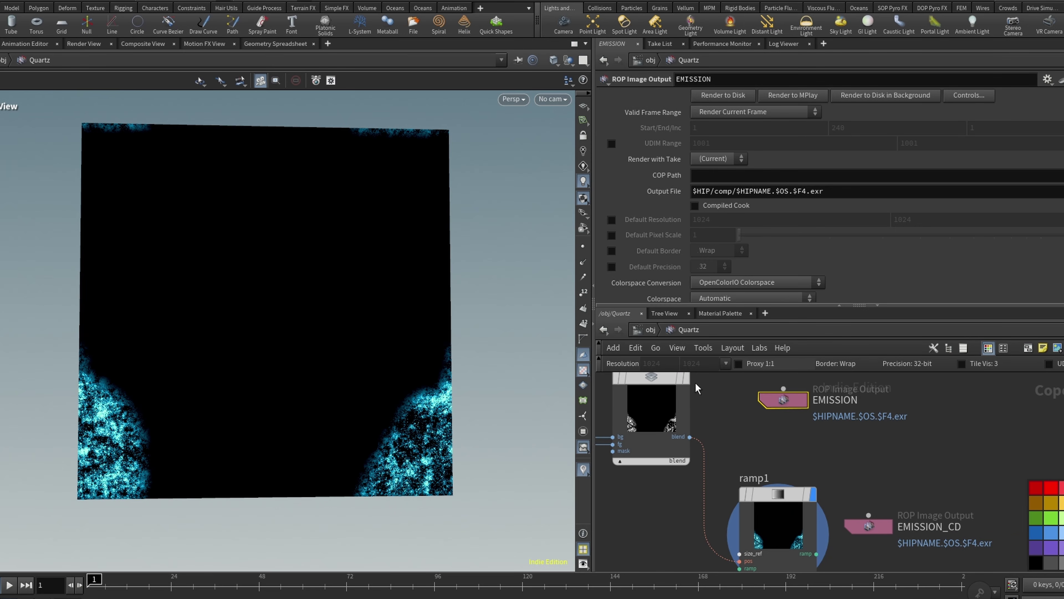
Connect multiply3 to EMISSION and ramp1 to EMISSION_CD, and move EMISSION farther from multiply3
{"action": "left_click_drag", "start_coordinate": [677, 382], "coordinate": [705, 180]}
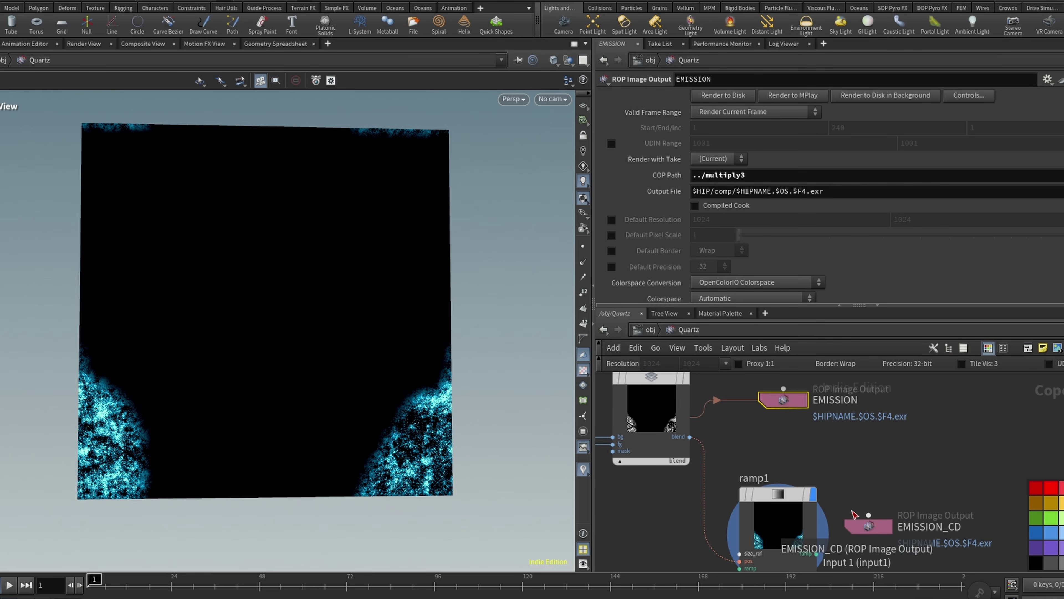
{"action": "left_click", "coordinate": [859, 526]}
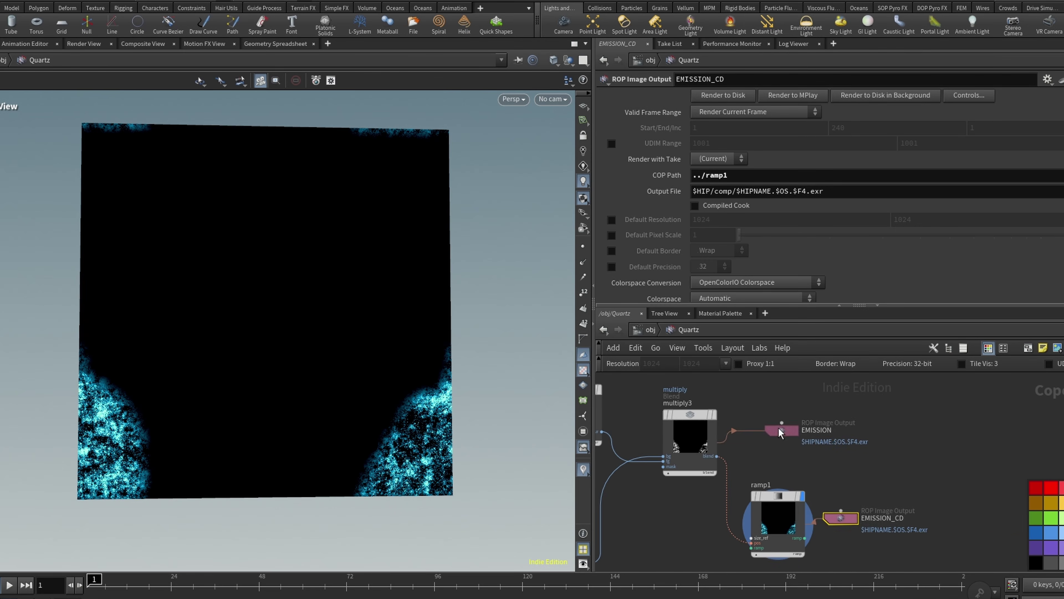
{"action": "left_click_drag", "start_coordinate": [781, 429], "coordinate": [857, 442]}
Enclose the eight emission nodes in a network box and place it beneath the other boxes
{"action": "left_click_drag", "start_coordinate": [881, 394], "coordinate": [840, 572]}
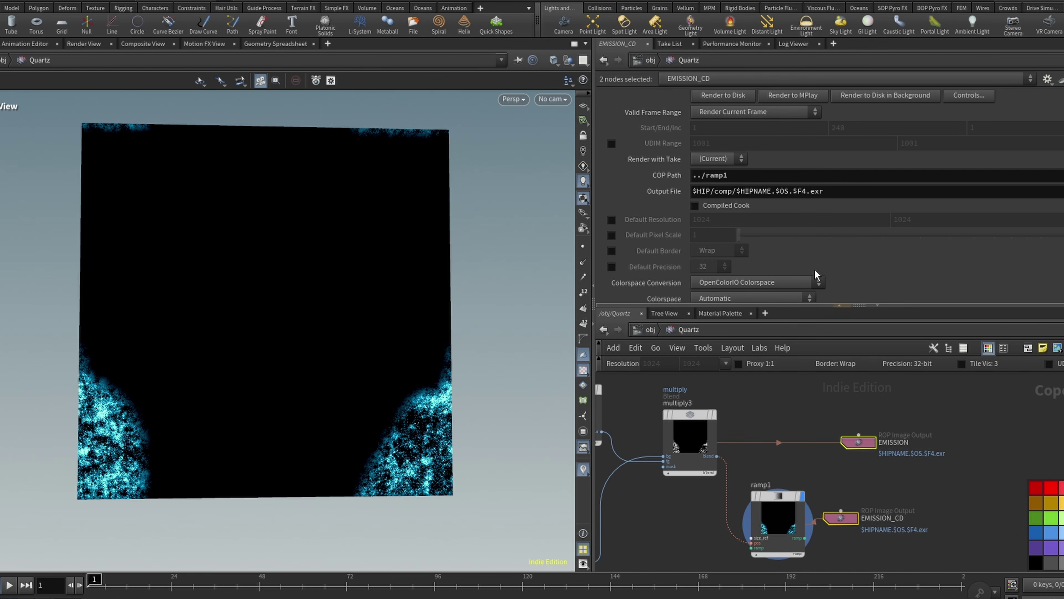
{"action": "scroll", "coordinate": [702, 512], "scroll_direction": "down", "scroll_amount": 5}
{"action": "scroll", "coordinate": [850, 469], "scroll_direction": "down", "scroll_amount": 4}
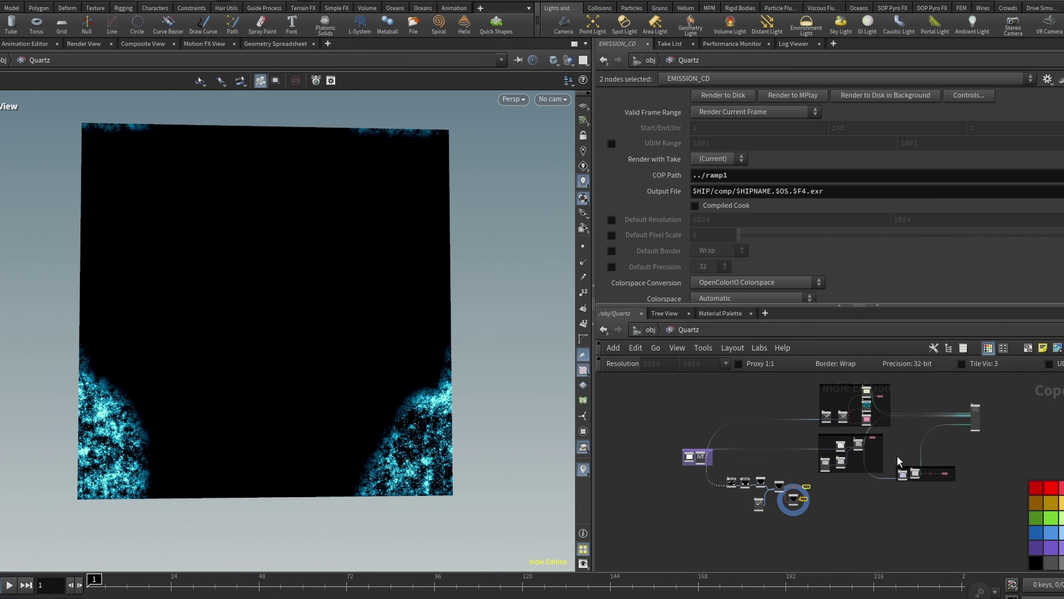
{"action": "middle_click_drag", "start_coordinate": [897, 459], "coordinate": [898, 477]}
{"action": "scroll", "coordinate": [765, 531], "scroll_direction": "up", "scroll_amount": 4}
{"action": "left_click_drag", "start_coordinate": [664, 544], "coordinate": [871, 447]}
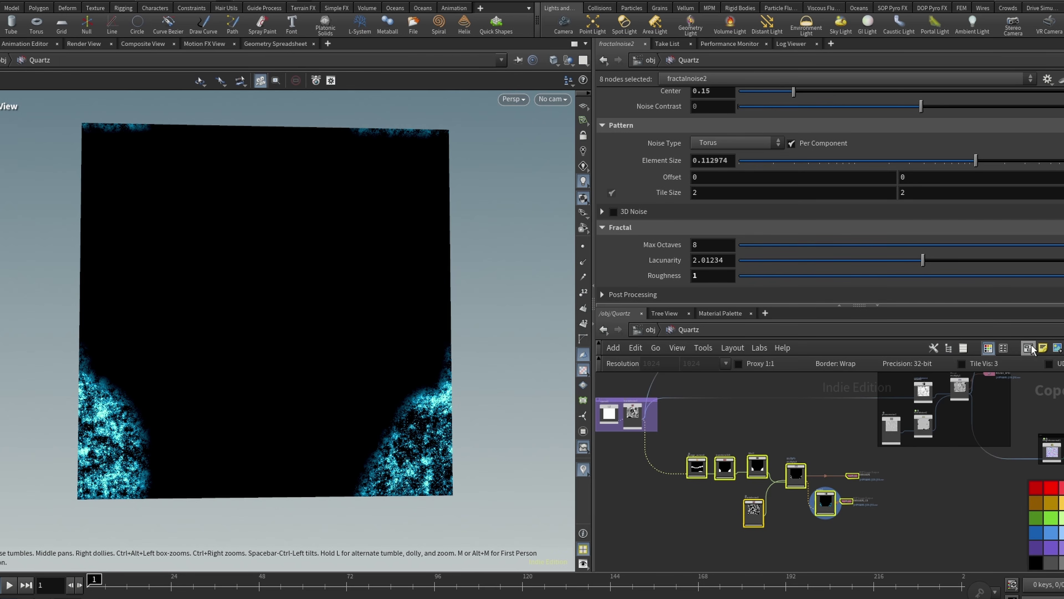
{"action": "left_click", "coordinate": [1029, 347]}
{"action": "right_click_drag", "start_coordinate": [728, 454], "coordinate": [856, 468]}
{"action": "left_click", "coordinate": [856, 467]}
{"action": "scroll", "coordinate": [796, 482], "scroll_direction": "down", "scroll_amount": 10}
{"action": "scroll", "coordinate": [814, 477], "scroll_direction": "up", "scroll_amount": 3}
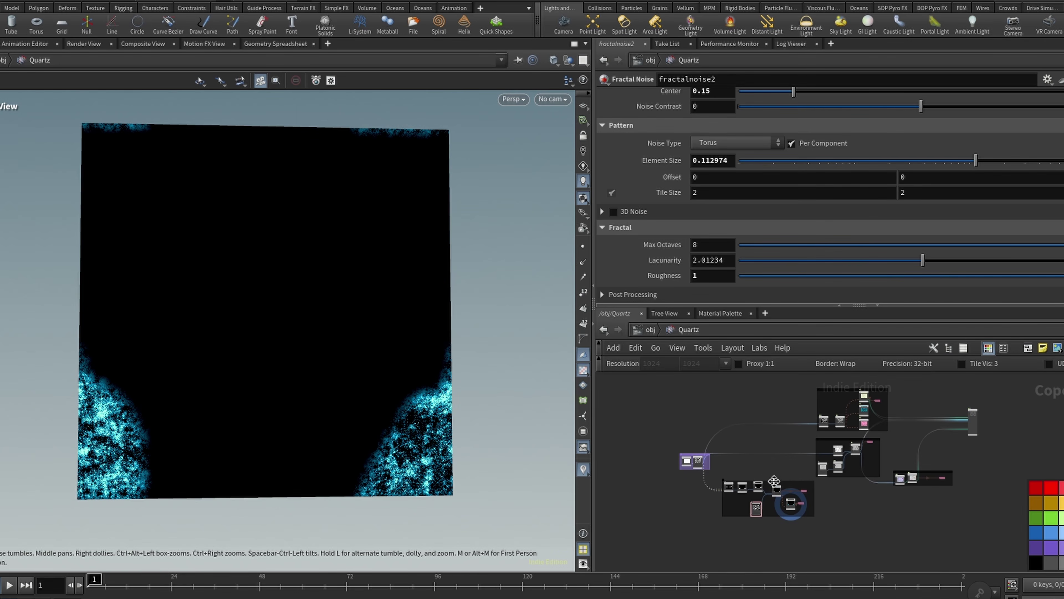
{"action": "left_click_drag", "start_coordinate": [794, 481], "coordinate": [879, 498]}
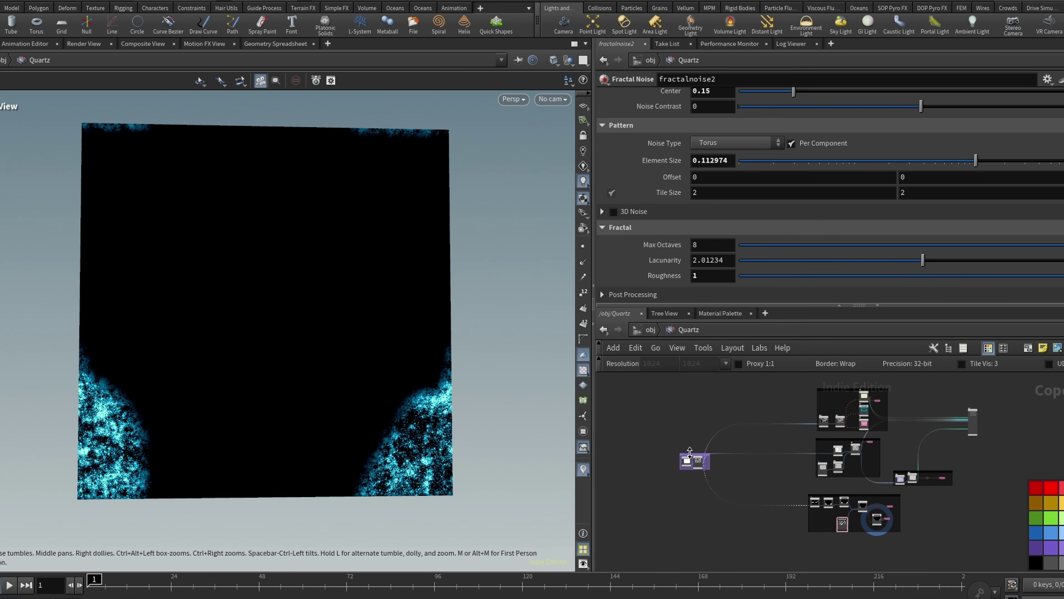
{"action": "left_click_drag", "start_coordinate": [674, 462], "coordinate": [734, 464]}
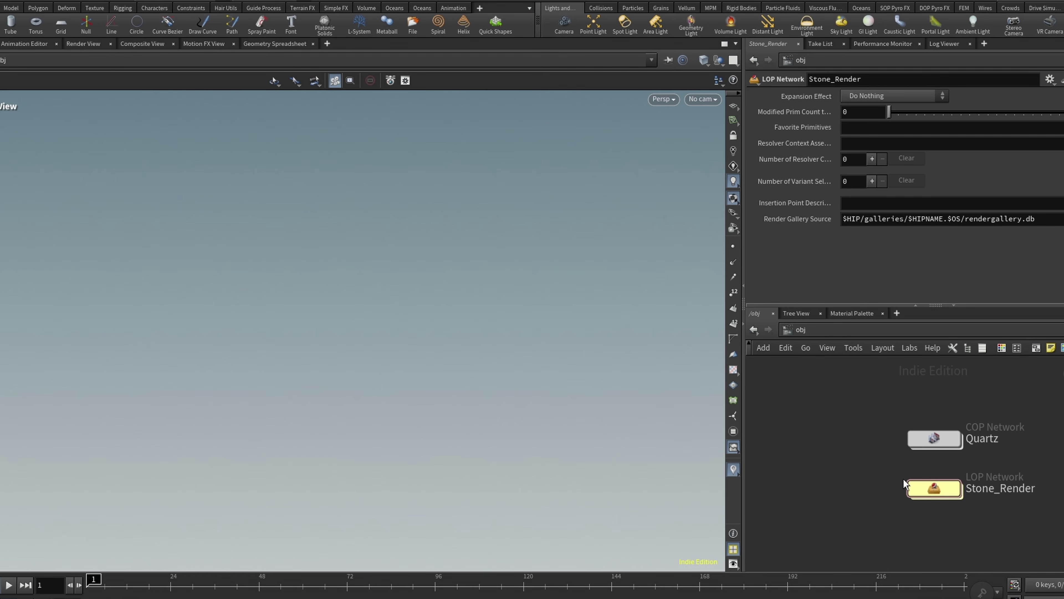
Open the Stone_Render network and add Karma render settings with its USD render output
{"action": "double_click", "coordinate": [943, 489]}
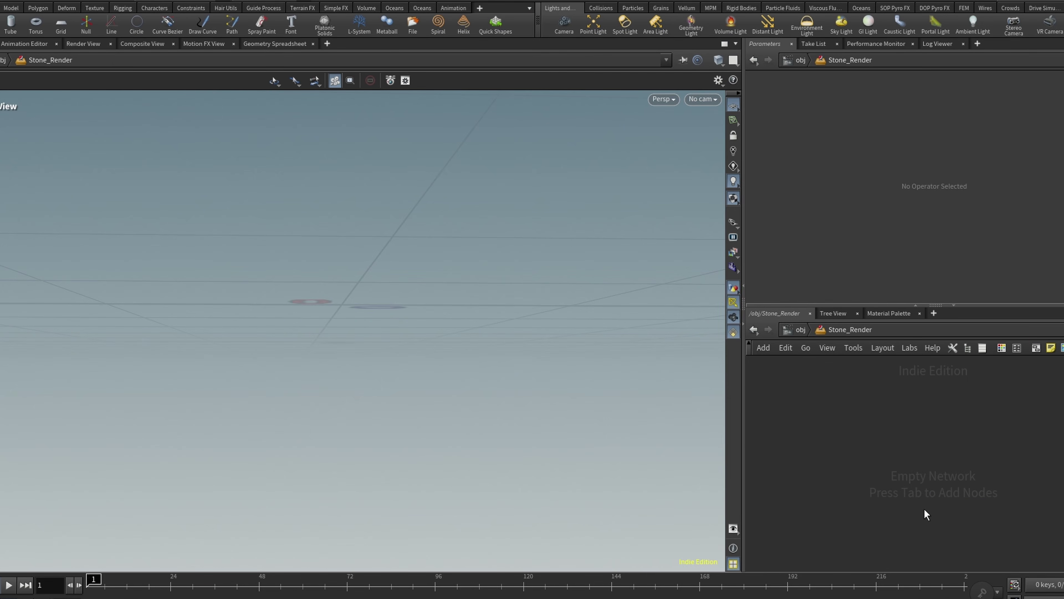
{"action": "key", "text": "Tab"}
{"action": "type", "text": "karm"}
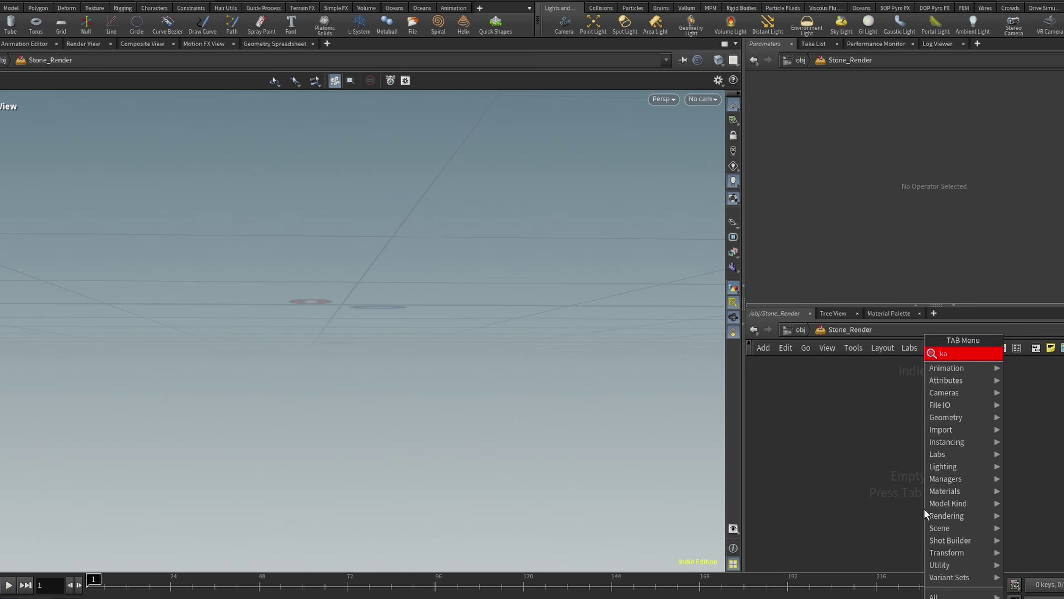
{"action": "left_click", "coordinate": [780, 353]}
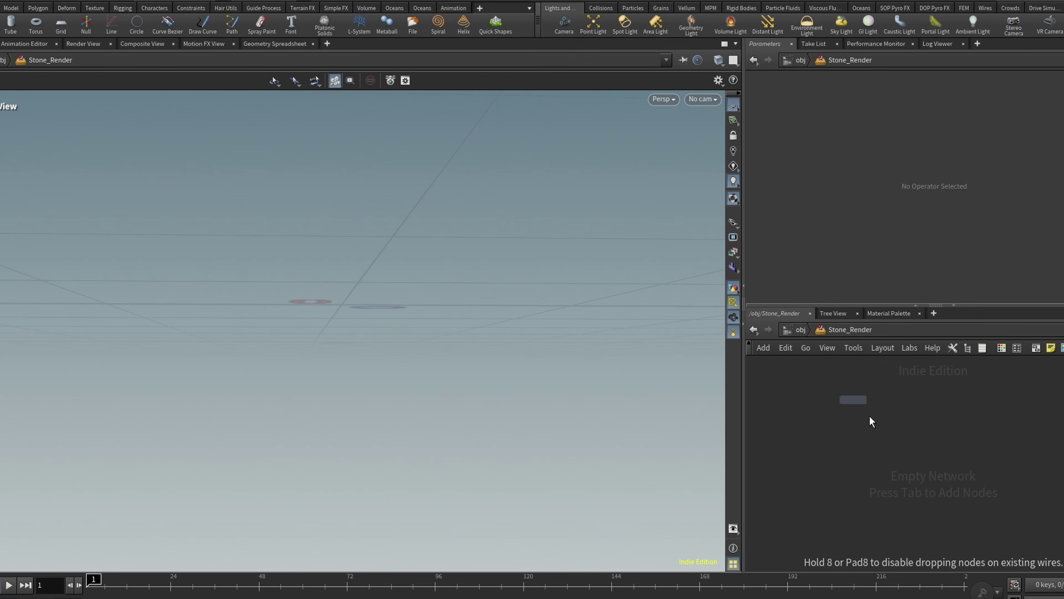
{"action": "left_click", "coordinate": [869, 417]}
{"action": "key", "text": "Return"}
{"action": "scroll", "coordinate": [922, 419], "scroll_direction": "up", "scroll_amount": 4}
{"action": "left_click", "coordinate": [895, 476]}
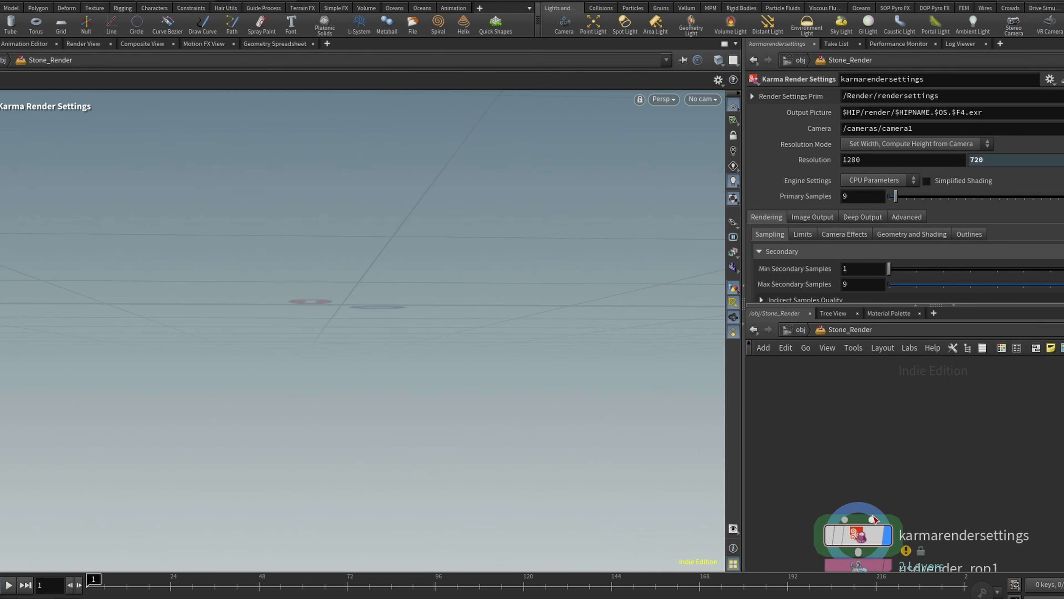
Separate the Karma render settings from the USD render output below it, rename the output, and name the settings node Quartz1
{"action": "left_click_drag", "start_coordinate": [871, 529], "coordinate": [886, 443]}
{"action": "scroll", "coordinate": [852, 392], "scroll_direction": "down", "scroll_amount": 4}
{"action": "scroll", "coordinate": [925, 443], "scroll_direction": "up", "scroll_amount": 4}
{"action": "double_click", "coordinate": [873, 505]}
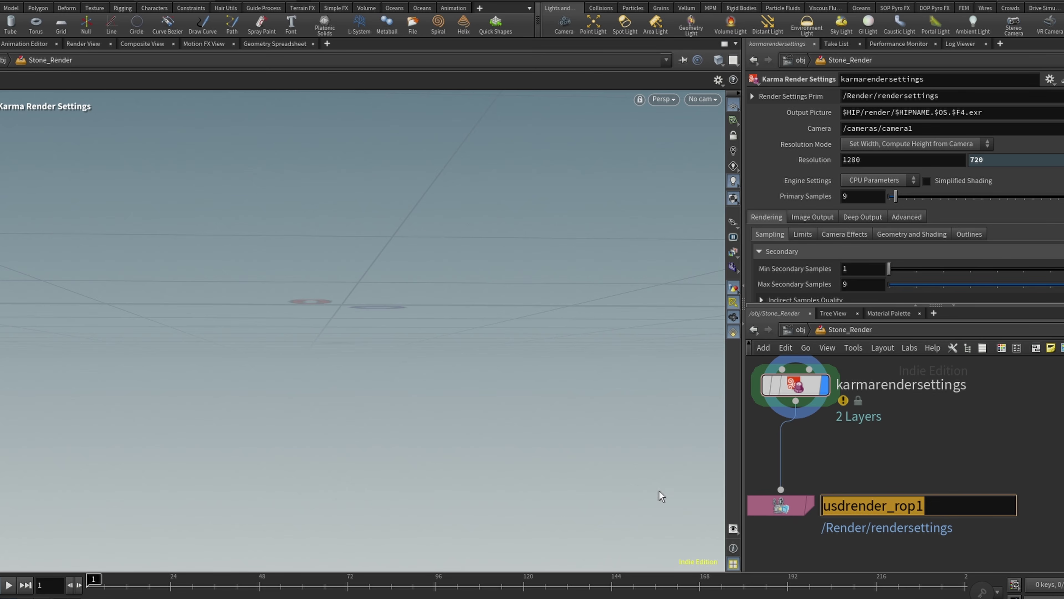
{"action": "type", "text": "Quartz1"}
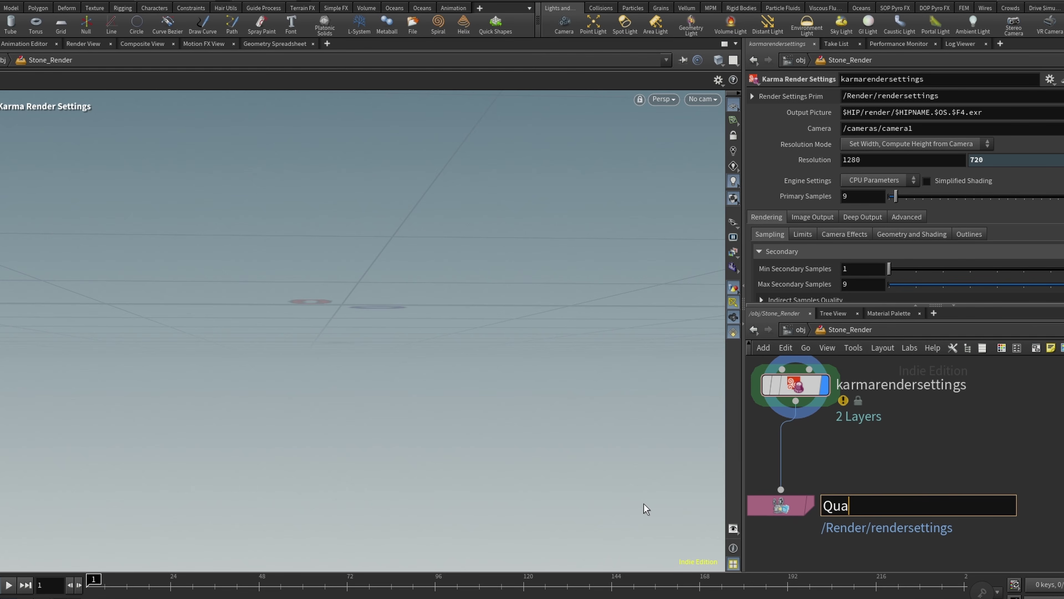
{"action": "key", "text": "Return"}
Add a SOP Create node above the Quartz1 render settings, wire it into them, and name it Quartz_Model
{"action": "key", "text": "Tab"}
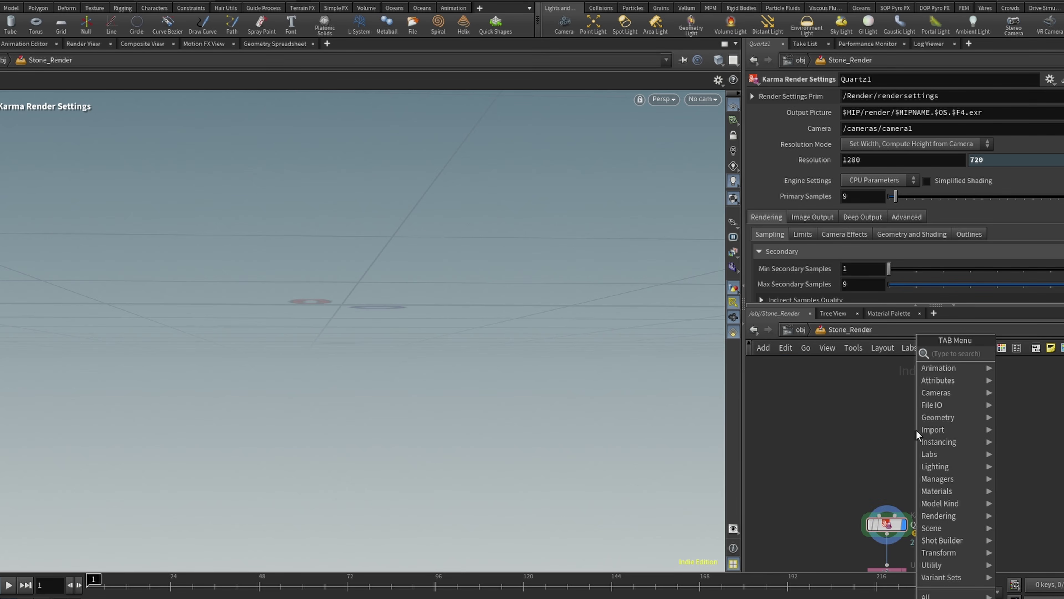
{"action": "type", "text": "sop"}
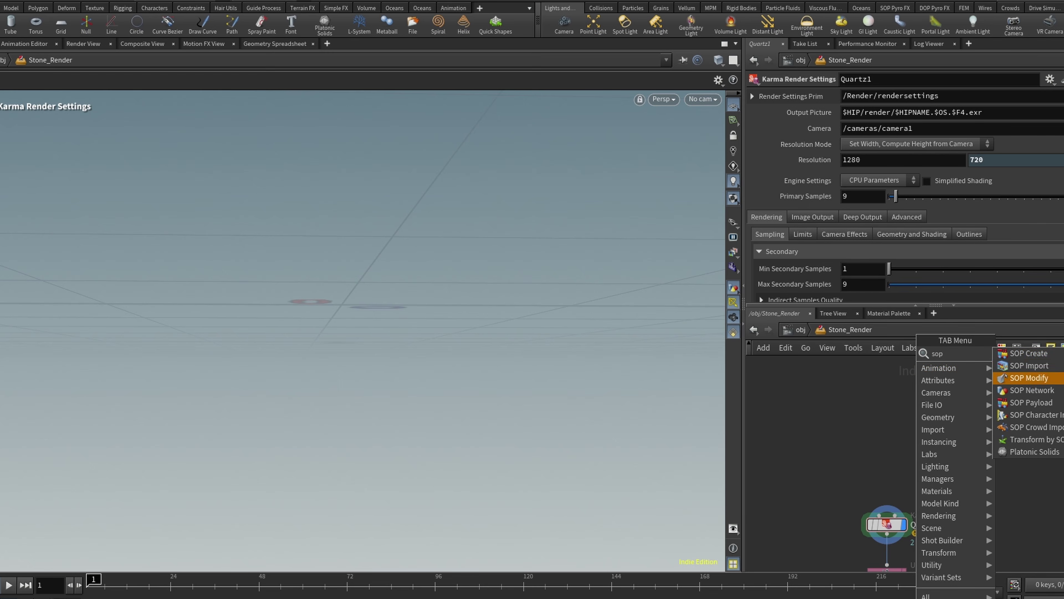
{"action": "key", "text": "Up"}
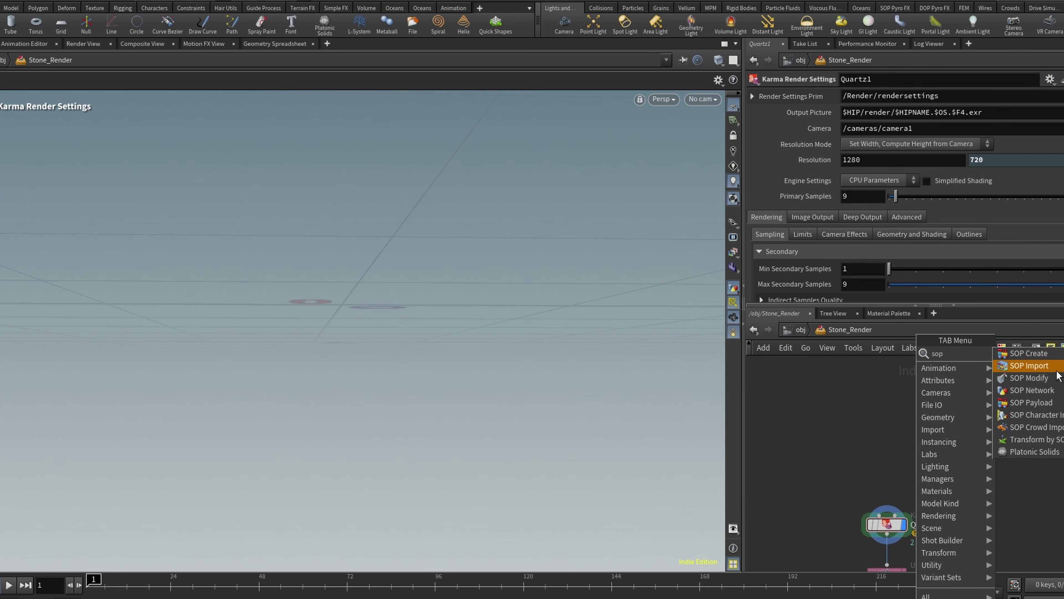
{"action": "left_click", "coordinate": [1031, 353]}
{"action": "left_click", "coordinate": [880, 409]}
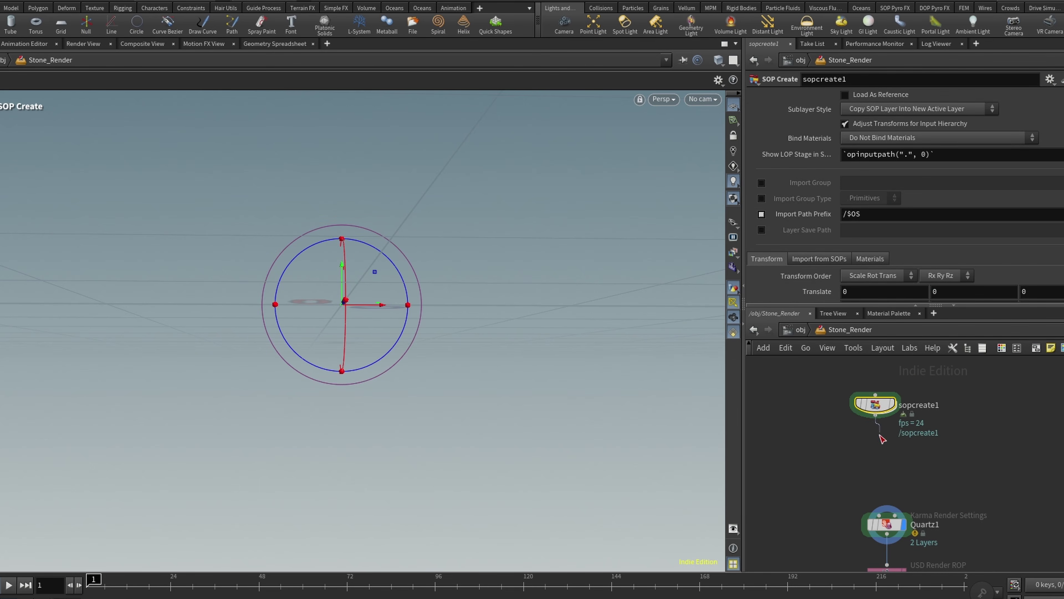
{"action": "scroll", "coordinate": [918, 461], "scroll_direction": "up", "scroll_amount": 2}
{"action": "left_click", "coordinate": [927, 390]}
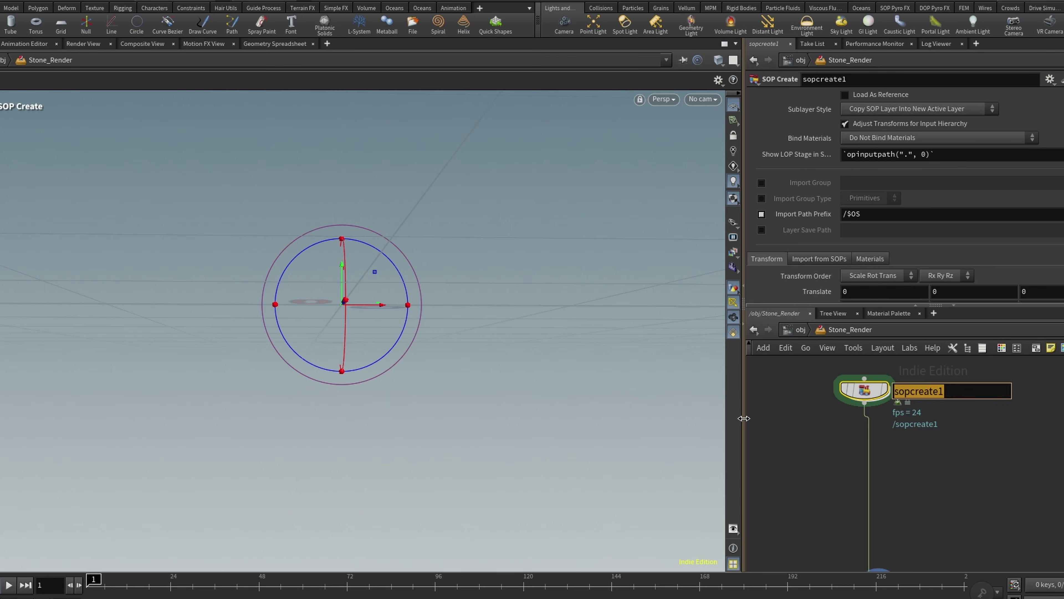
{"action": "type", "text": "Quartz"}
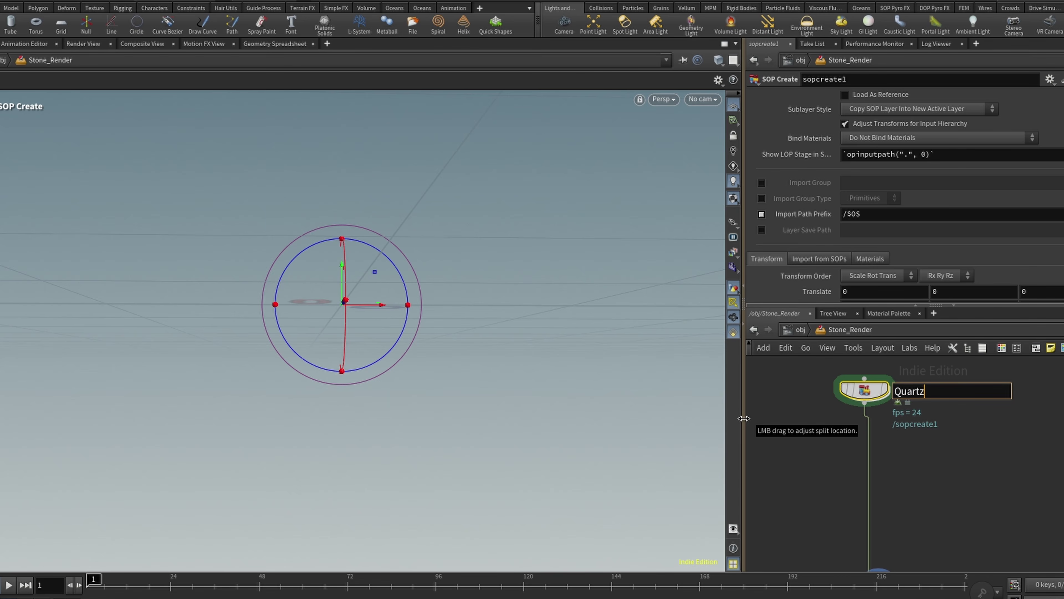
{"action": "type", "text": "_Model"}
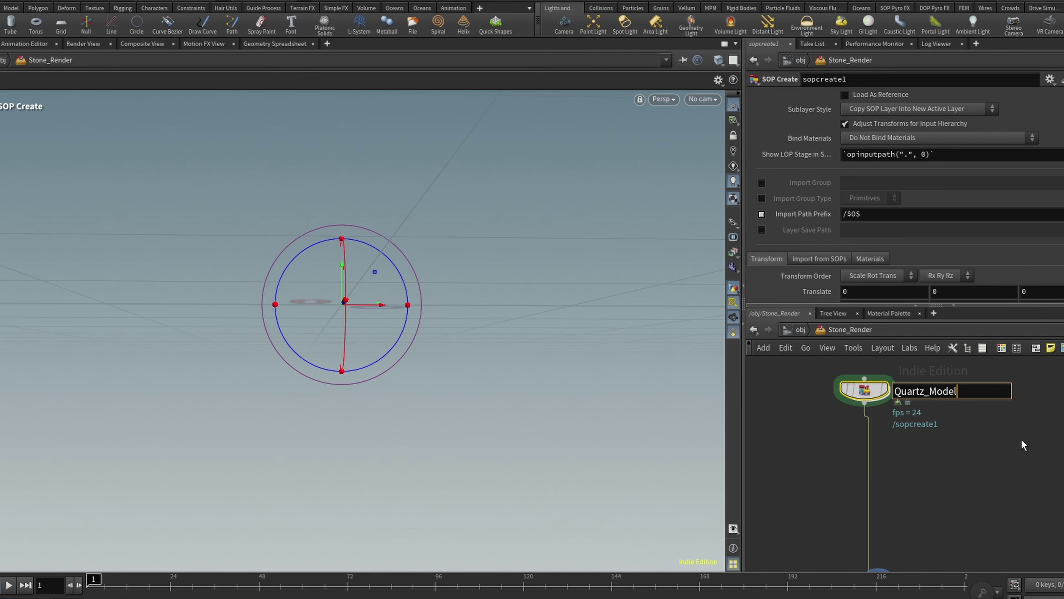
{"action": "key", "text": "Return"}
Insert a Material Library node into the connection between Quartz_Model and the Quartz1 render settings
{"action": "key", "text": "Tab"}
{"action": "type", "text": "mater"}
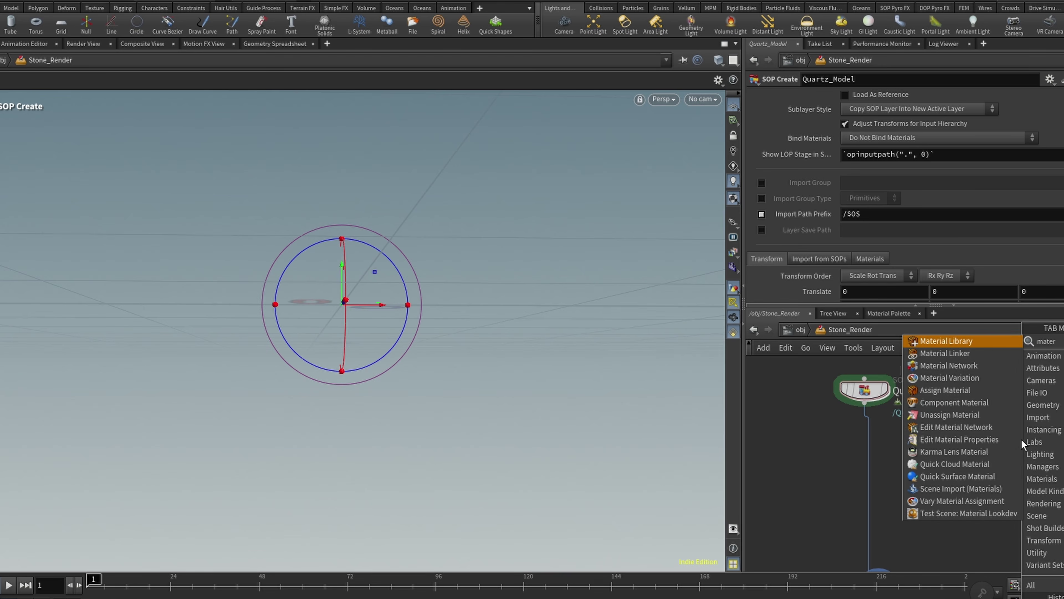
{"action": "left_click", "coordinate": [941, 342]}
{"action": "left_click", "coordinate": [865, 451]}
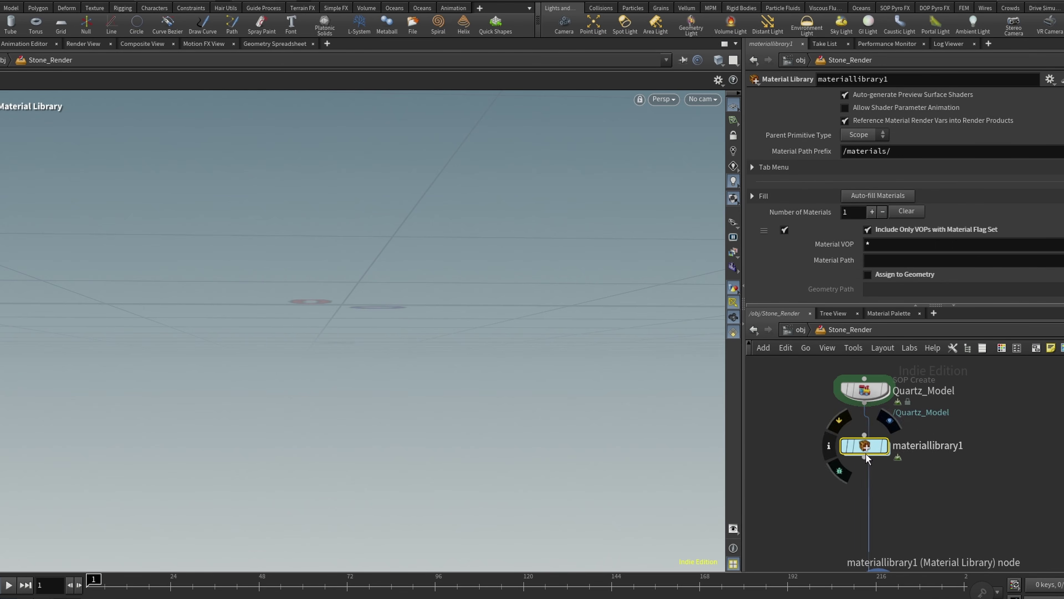
{"action": "mouse_move", "coordinate": [865, 453]}
{"action": "left_mouse_down"}
{"action": "mouse_move", "coordinate": [871, 440]}
{"action": "mouse_move", "coordinate": [871, 458]}
{"action": "left_mouse_up"}
{"action": "middle_click_drag", "start_coordinate": [910, 568], "coordinate": [909, 510]}
{"action": "scroll", "coordinate": [909, 509], "scroll_direction": "up", "scroll_amount": 1}
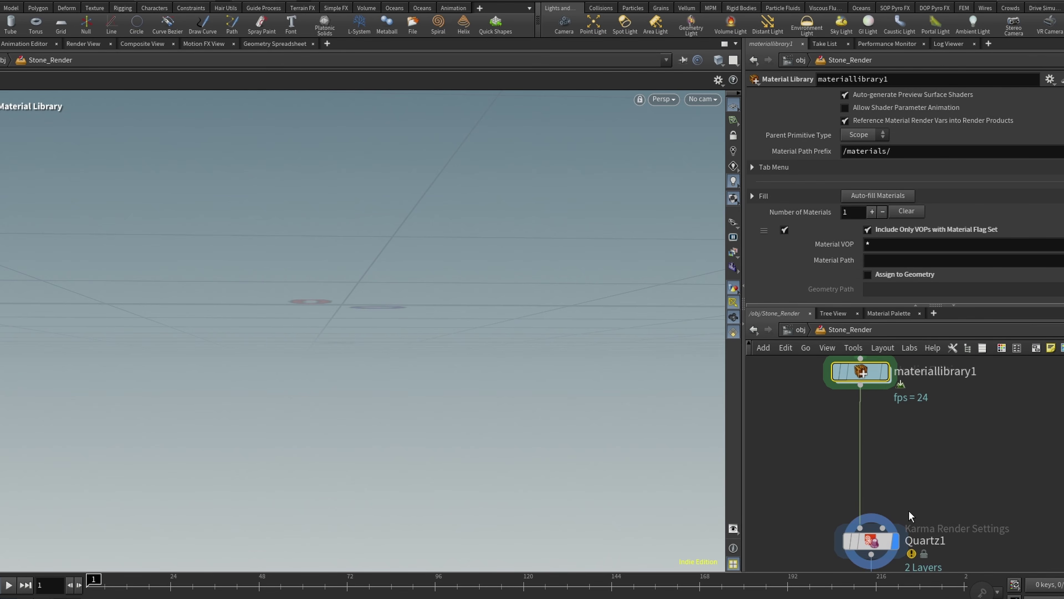
{"action": "key", "text": "Tab"}
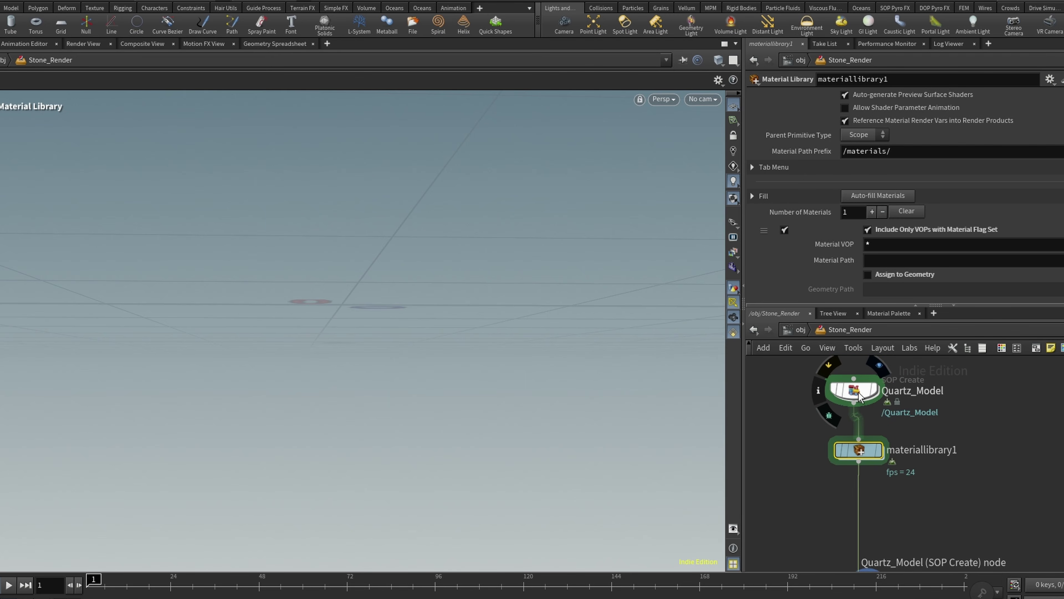
Go inside Quartz_Model and set the size of grid1 to 10 by 15
{"action": "double_click", "coordinate": [866, 393]}
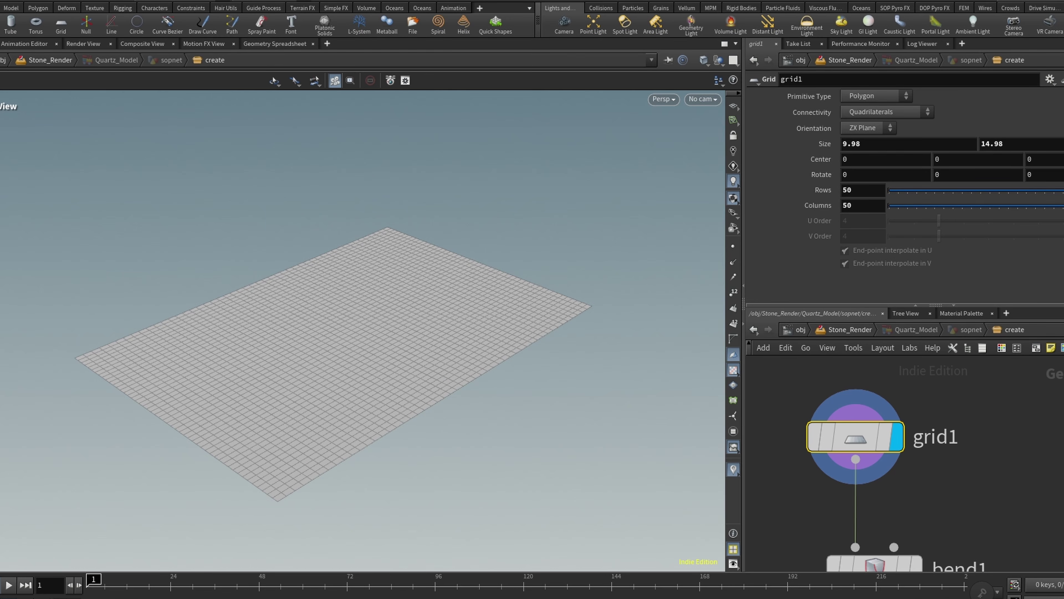
{"action": "left_click", "coordinate": [851, 145]}
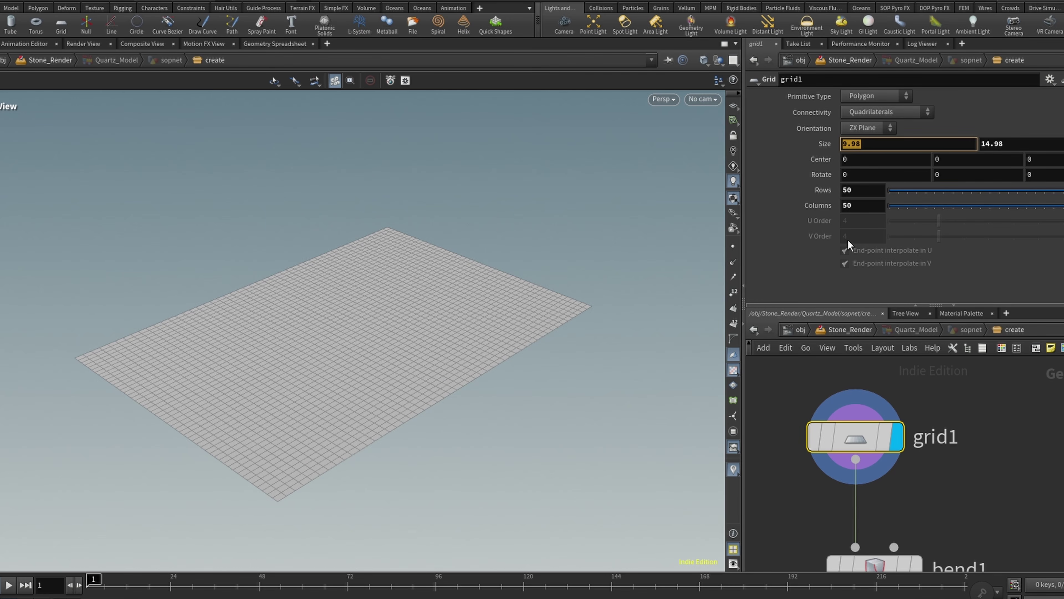
{"action": "type", "text": "120"}
{"action": "key", "text": "BackSpace"}
{"action": "key", "text": "BackSpace"}
{"action": "type", "text": "0"}
{"action": "key", "text": "Return"}
{"action": "left_click_drag", "start_coordinate": [1017, 149], "coordinate": [968, 163]}
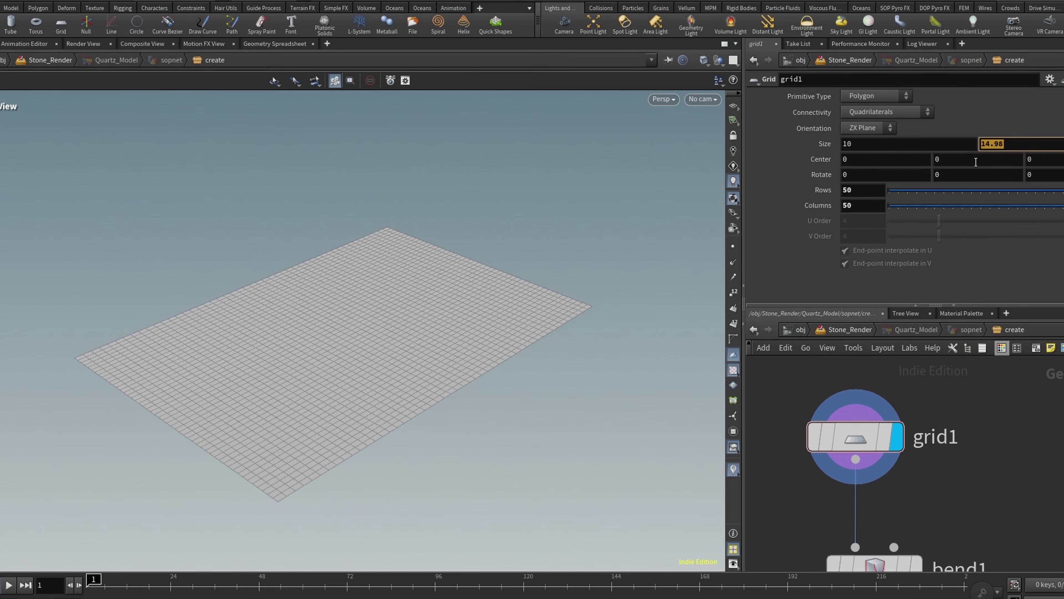
{"action": "type", "text": "15"}
{"action": "key", "text": "Return"}
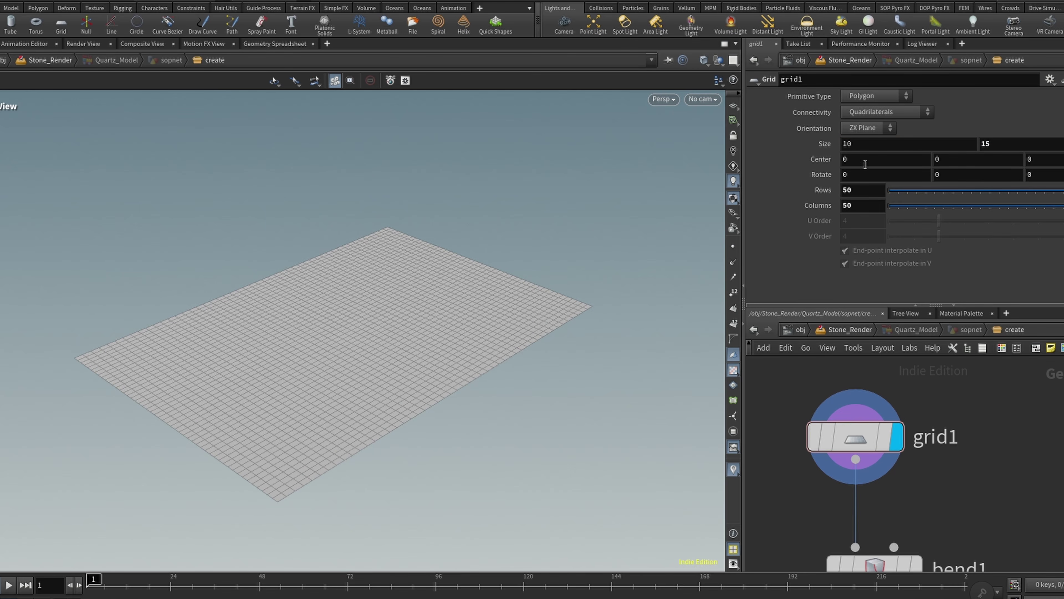
Copy grid1's Rows parameter and paste it as a reference into Columns, so the columns follow the rows
{"action": "right_click", "coordinate": [860, 194]}
{"action": "left_click", "coordinate": [920, 304]}
{"action": "right_click", "coordinate": [862, 206]}
{"action": "left_click", "coordinate": [918, 344]}
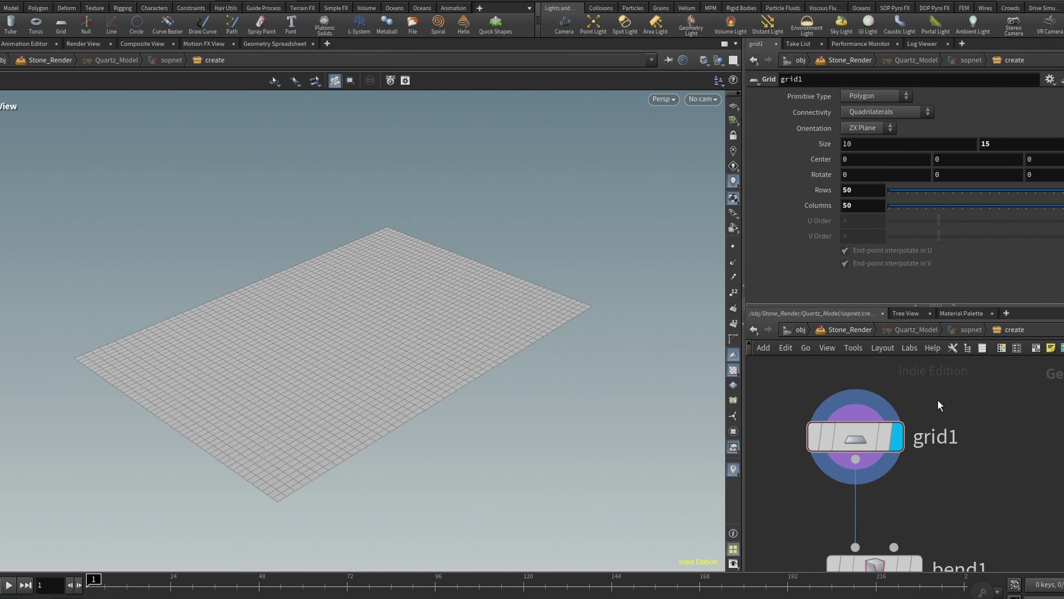
{"action": "right_click", "coordinate": [855, 206]}
{"action": "left_click", "coordinate": [883, 354]}
Display bend1, set its capture length to 6.4, and move the node closer to grid1
{"action": "middle_click_drag", "start_coordinate": [918, 560], "coordinate": [895, 464]}
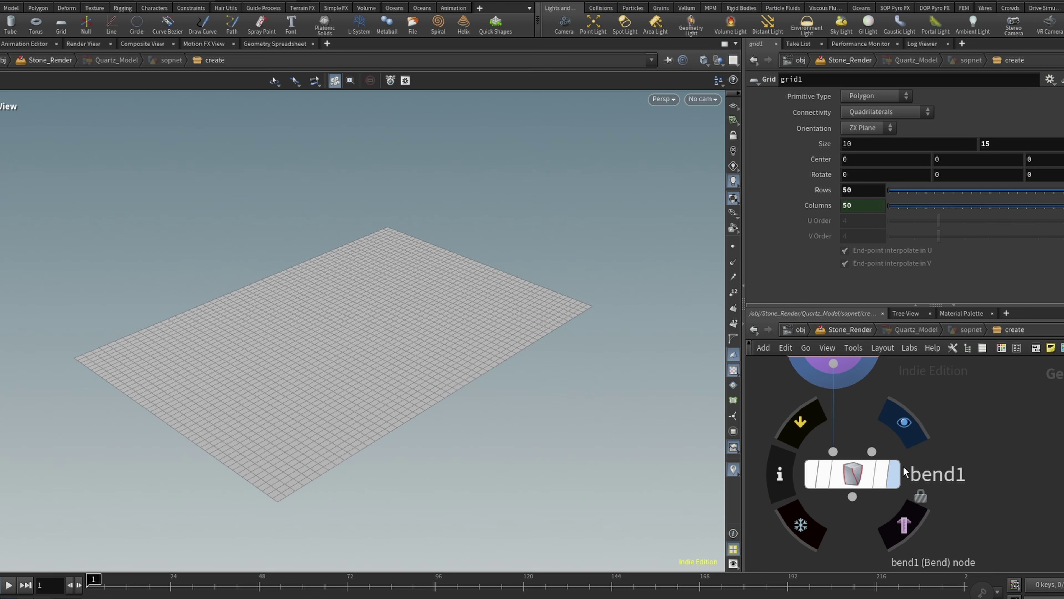
{"action": "left_click", "coordinate": [896, 470]}
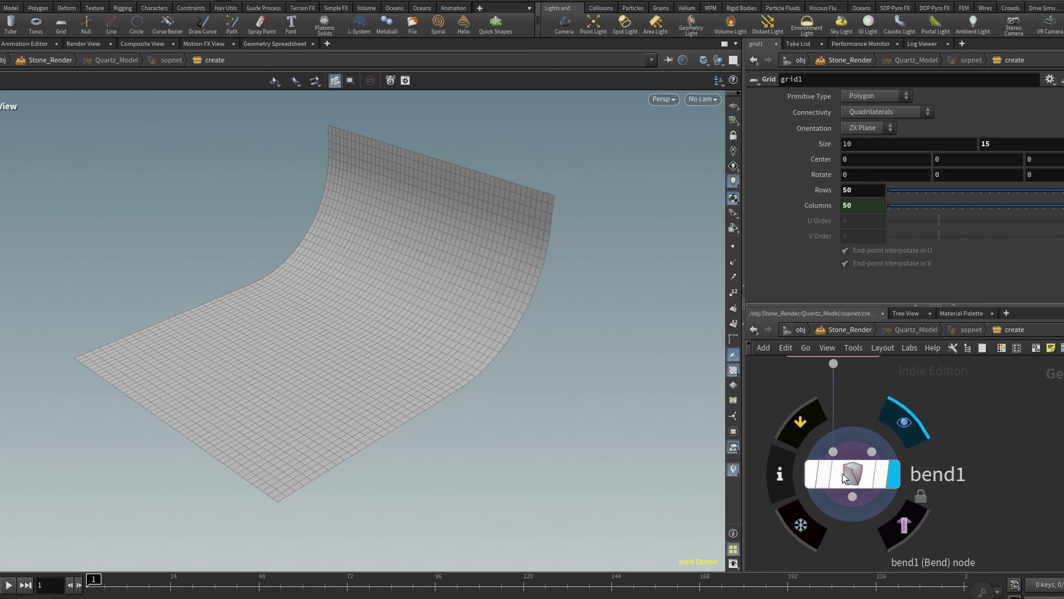
{"action": "left_click", "coordinate": [844, 478]}
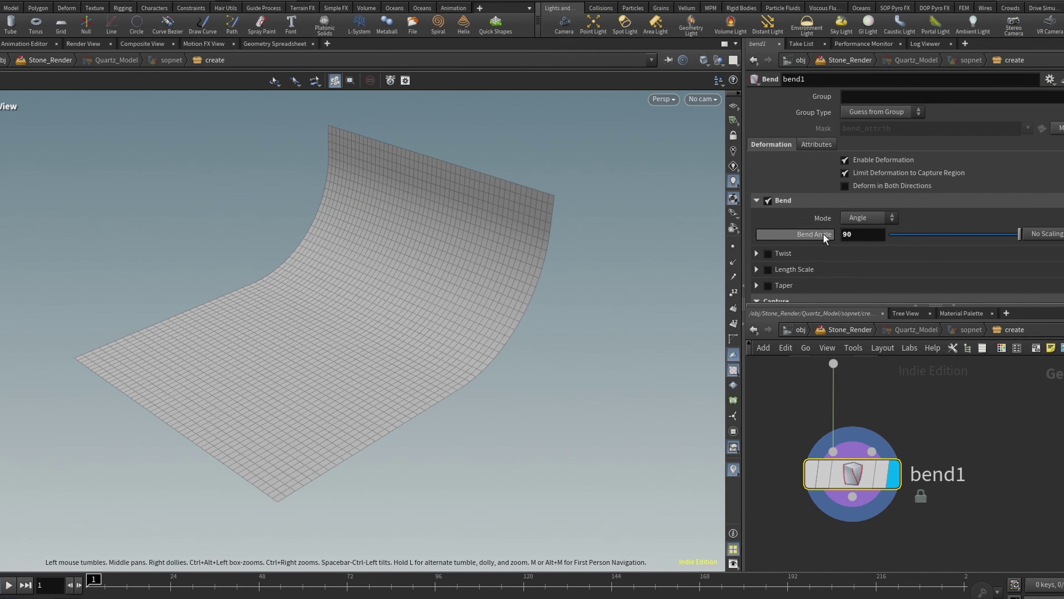
{"action": "scroll", "coordinate": [946, 210], "scroll_direction": "down", "scroll_amount": 2}
{"action": "scroll", "coordinate": [946, 210], "scroll_direction": "down", "scroll_amount": 2}
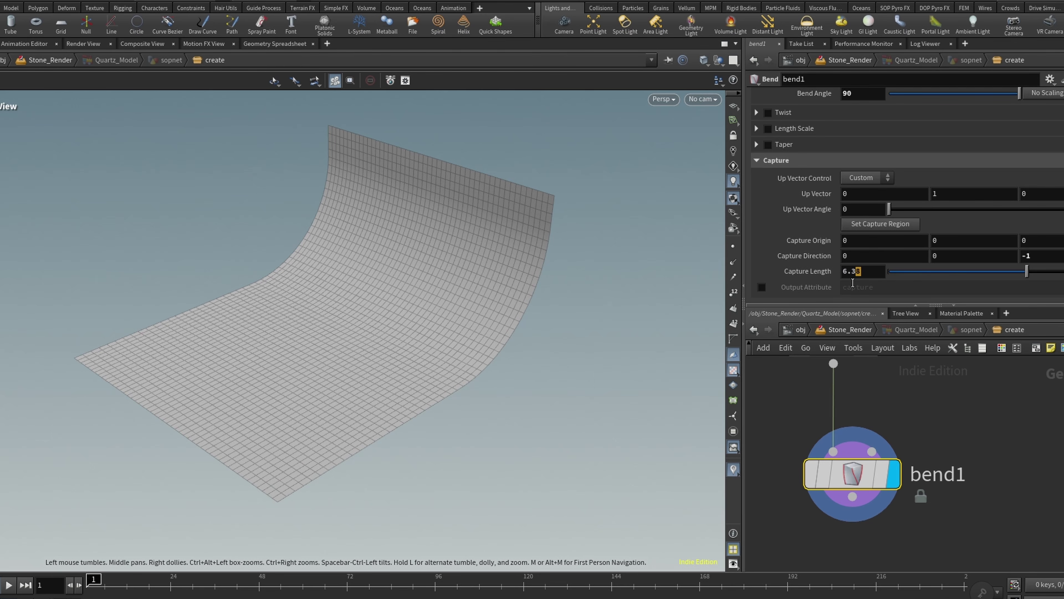
{"action": "left_click_drag", "start_coordinate": [853, 283], "coordinate": [851, 288]}
{"action": "type", "text": "4"}
{"action": "left_click", "coordinate": [984, 437]}
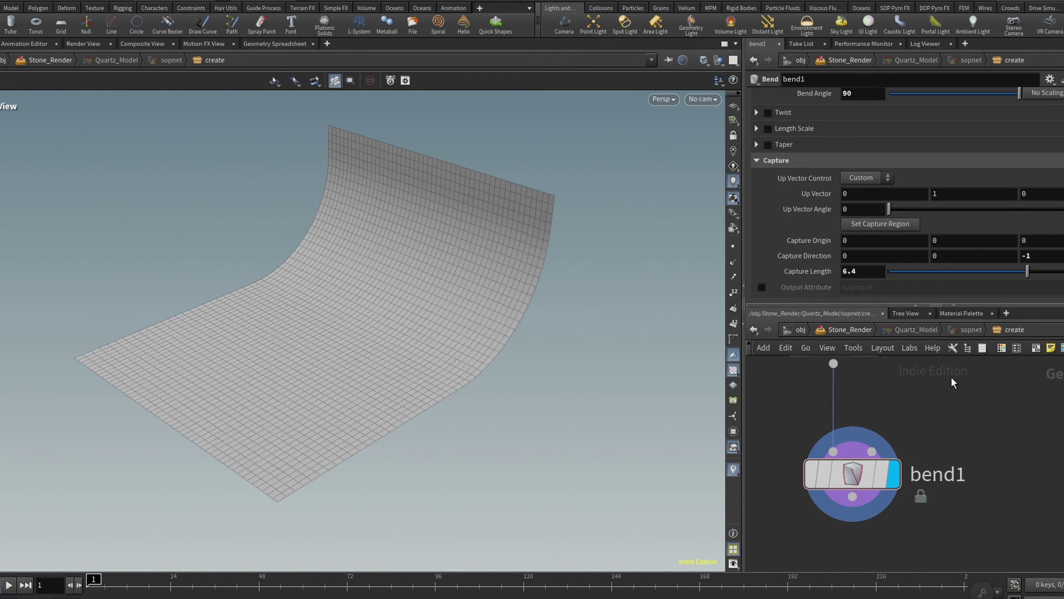
{"action": "scroll", "coordinate": [959, 369], "scroll_direction": "down", "scroll_amount": 1}
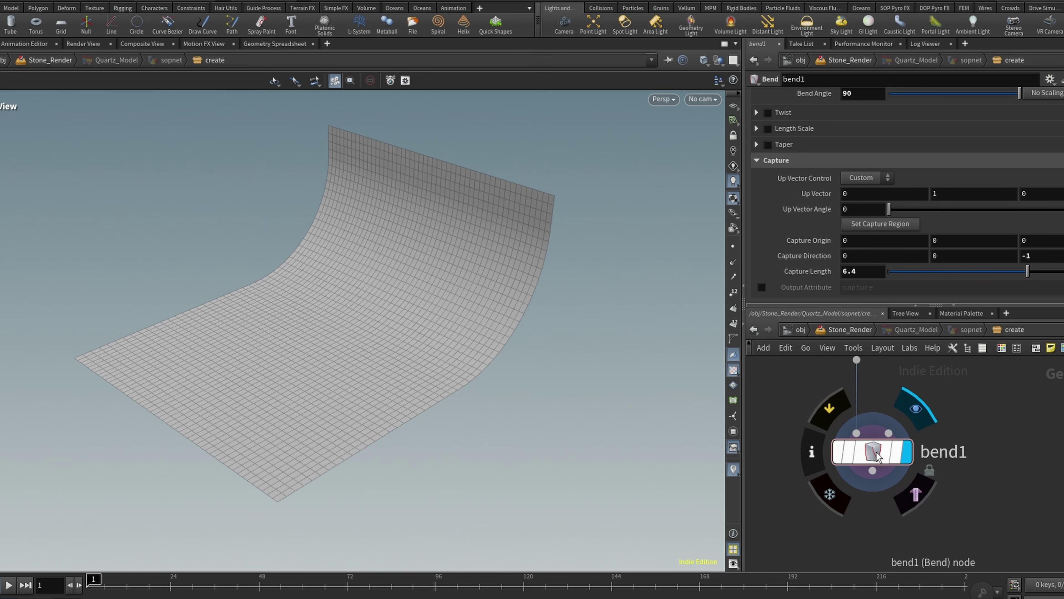
{"action": "left_click_drag", "start_coordinate": [874, 451], "coordinate": [870, 414]}
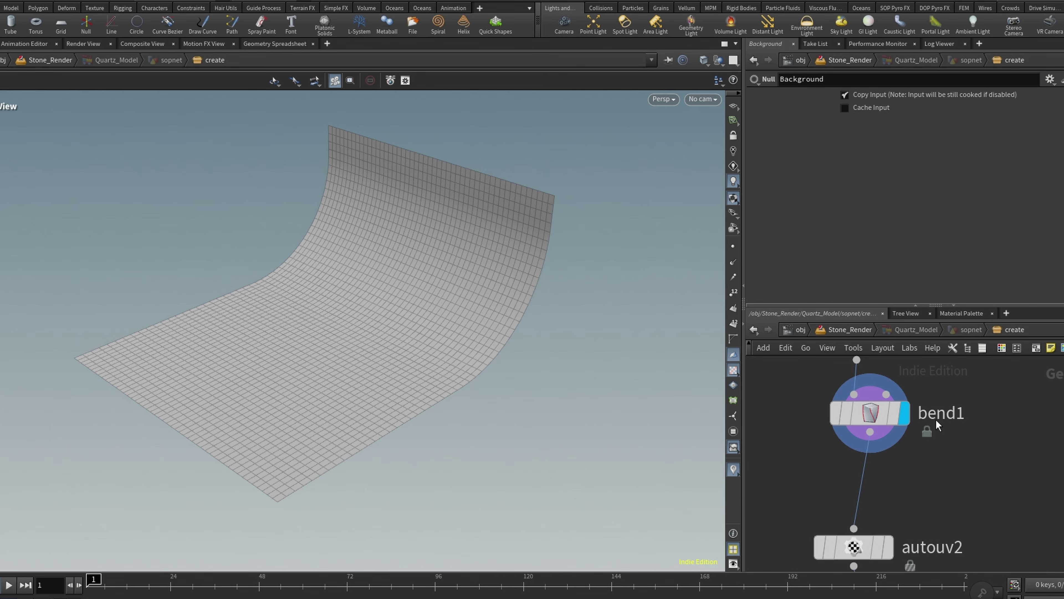
Display autouv2 and name2 in turn to review their UV and path naming settings, aligning name2 above Background
{"action": "left_click", "coordinate": [888, 548]}
{"action": "left_click", "coordinate": [868, 550]}
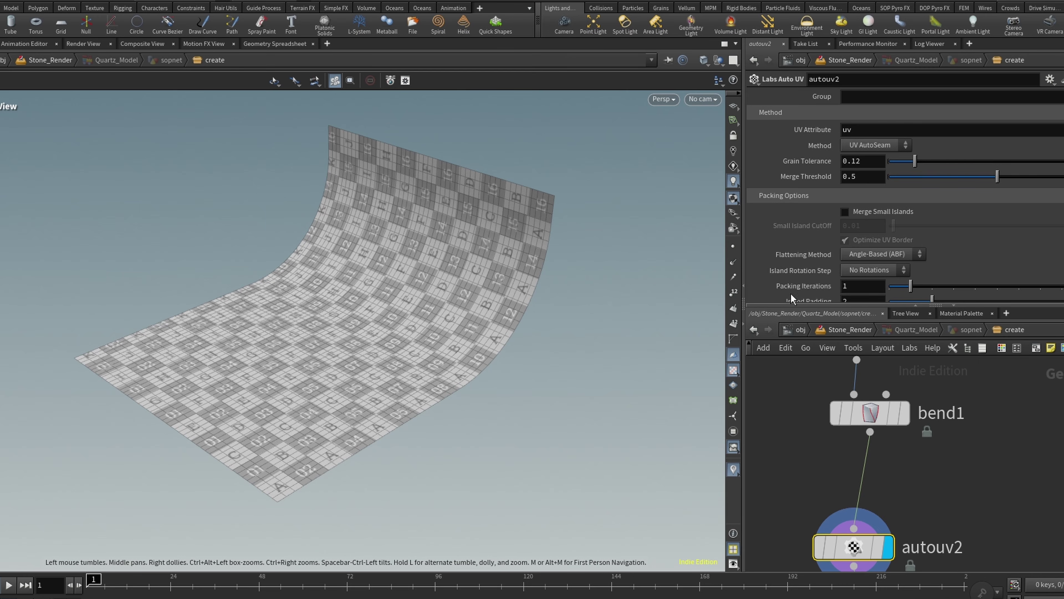
{"action": "scroll", "coordinate": [938, 455], "scroll_direction": "down", "scroll_amount": 5}
{"action": "scroll", "coordinate": [946, 548], "scroll_direction": "up", "scroll_amount": 4}
{"action": "left_click", "coordinate": [901, 463]}
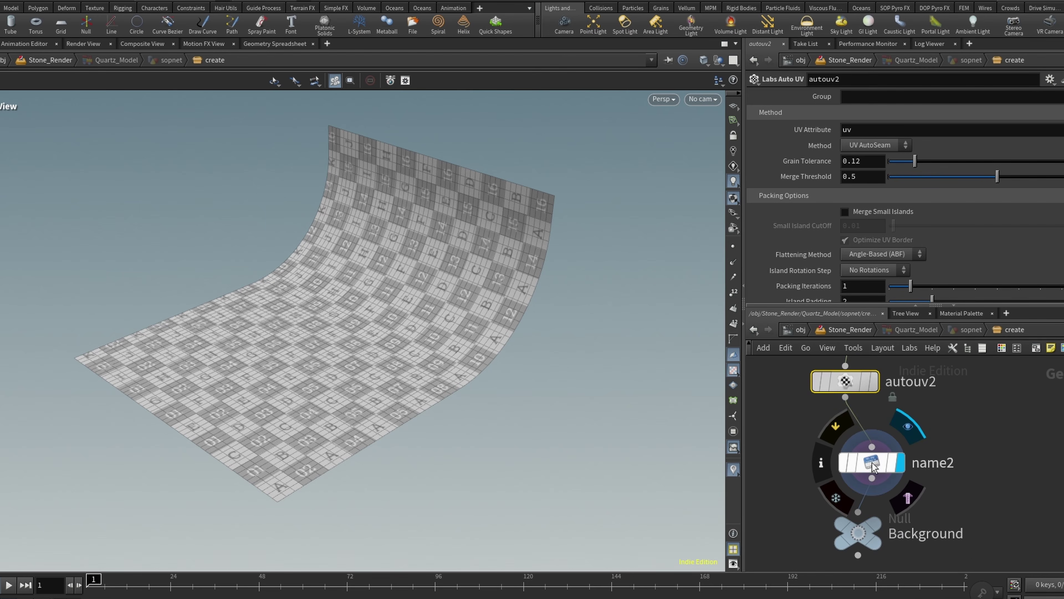
{"action": "left_click", "coordinate": [867, 469]}
{"action": "left_click_drag", "start_coordinate": [865, 470], "coordinate": [853, 474]}
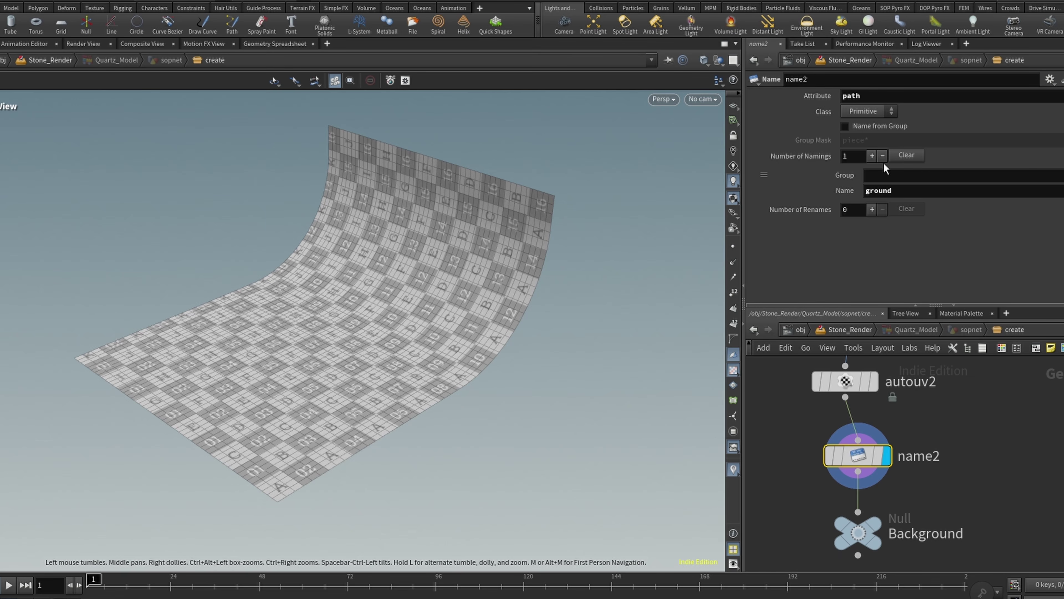
Display the Background null and examine the UV checker pattern on the curved backdrop up close
{"action": "left_click", "coordinate": [859, 533]}
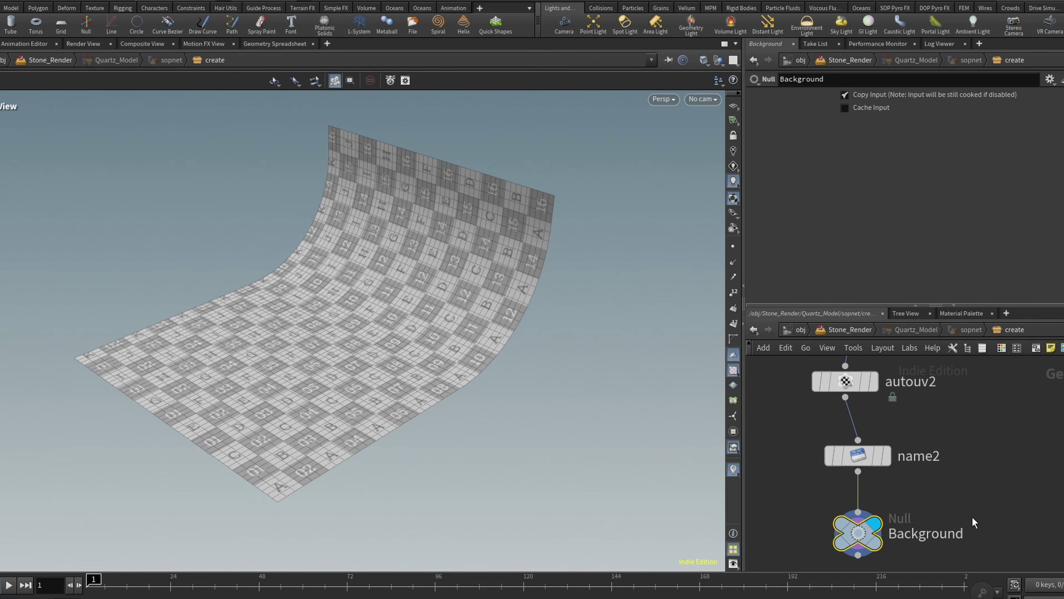
{"action": "left_click_drag", "start_coordinate": [238, 326], "coordinate": [330, 329]}
{"action": "scroll", "coordinate": [348, 302], "scroll_direction": "up", "scroll_amount": 5}
{"action": "right_click_drag", "start_coordinate": [330, 329], "coordinate": [491, 166]}
{"action": "middle_click_drag", "start_coordinate": [437, 247], "coordinate": [258, 226]}
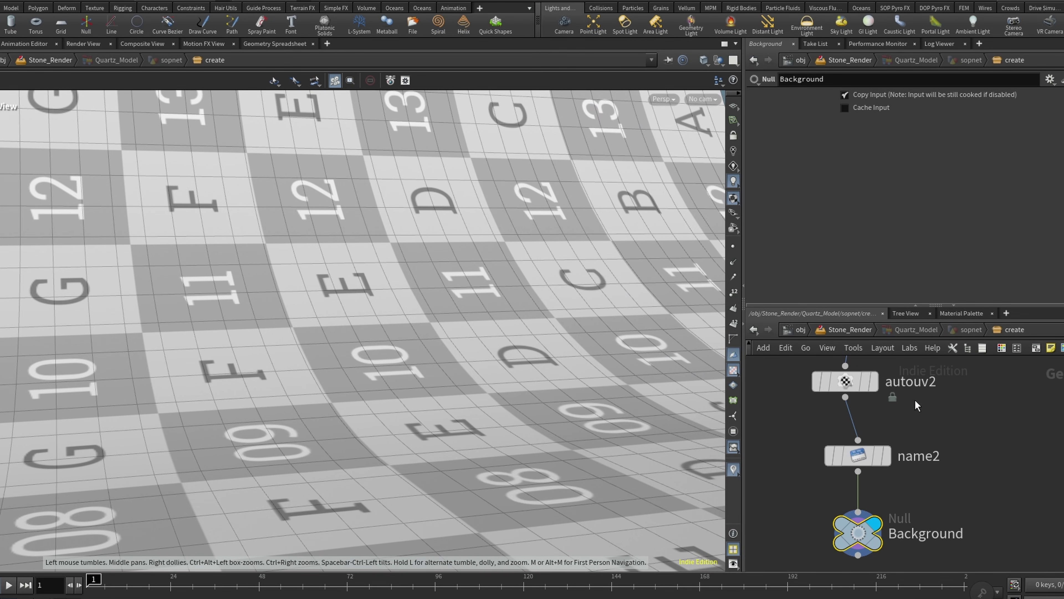
Enclose the five backdrop nodes from grid1 to Background in a network box, move it aside, and color it black
{"action": "scroll", "coordinate": [880, 486], "scroll_direction": "down", "scroll_amount": 3}
{"action": "left_click_drag", "start_coordinate": [818, 427], "coordinate": [974, 572]}
{"action": "scroll", "coordinate": [890, 375], "scroll_direction": "down", "scroll_amount": 2}
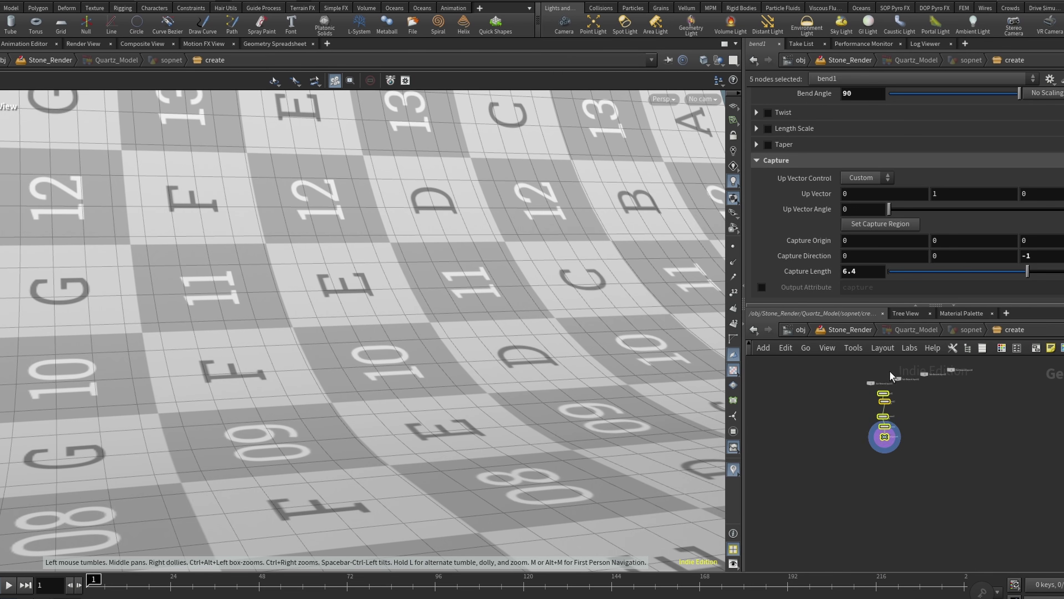
{"action": "scroll", "coordinate": [890, 375], "scroll_direction": "up", "scroll_amount": 3}
{"action": "key", "text": "shift+o"}
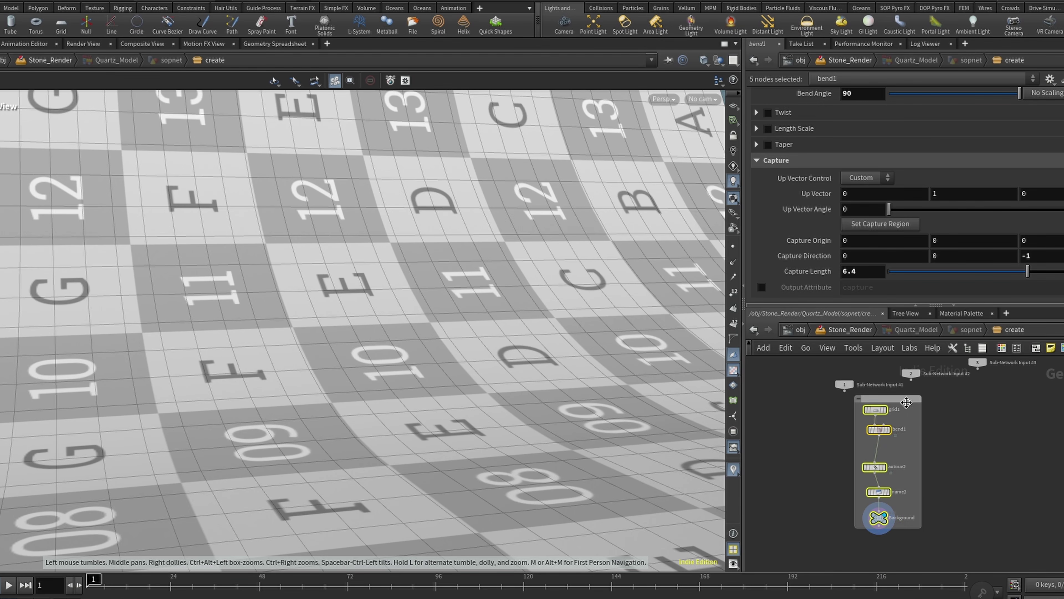
{"action": "left_click_drag", "start_coordinate": [906, 403], "coordinate": [805, 423]}
{"action": "left_click", "coordinate": [1001, 347]}
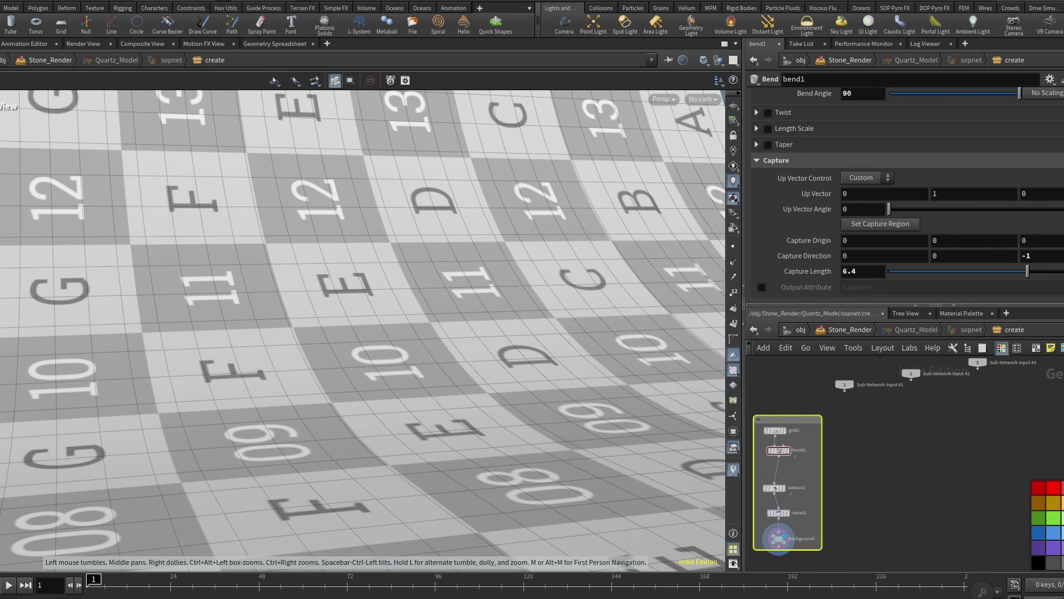
{"action": "left_click", "coordinate": [1038, 561]}
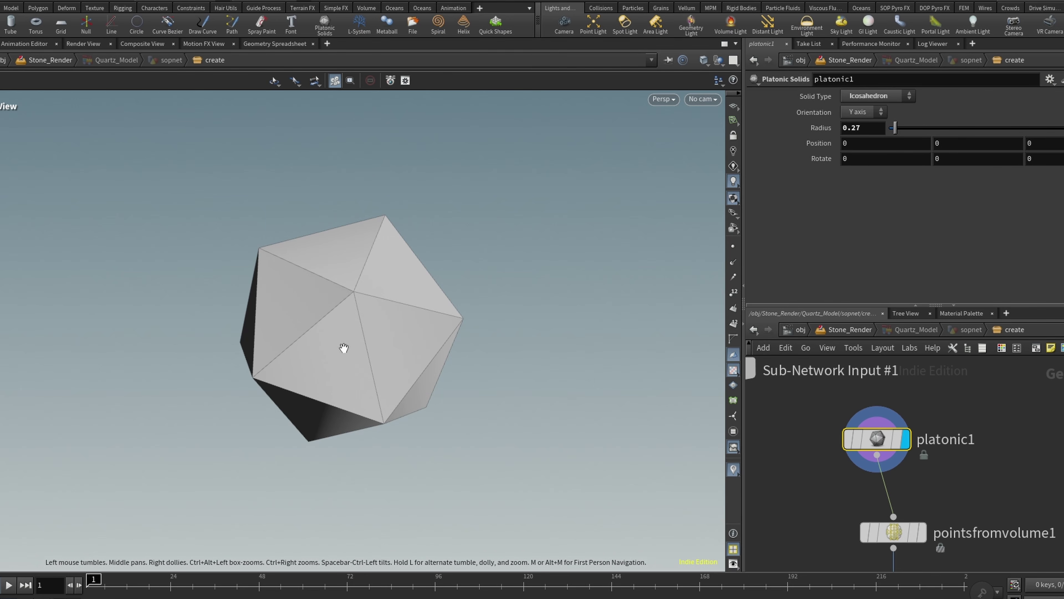
Show the viewport reference grid around the icosahedron, and display the points scattered inside it by pointsfromvolume1
{"action": "right_click_drag", "start_coordinate": [344, 347], "coordinate": [163, 442]}
{"action": "scroll", "coordinate": [972, 394], "scroll_direction": "down", "scroll_amount": 3}
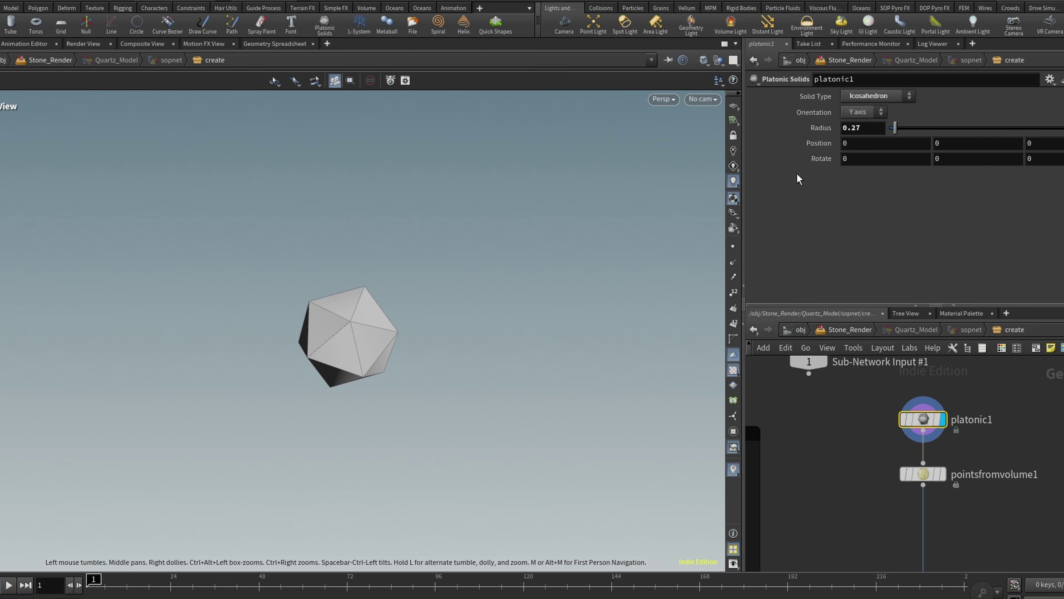
{"action": "left_click", "coordinate": [733, 107]}
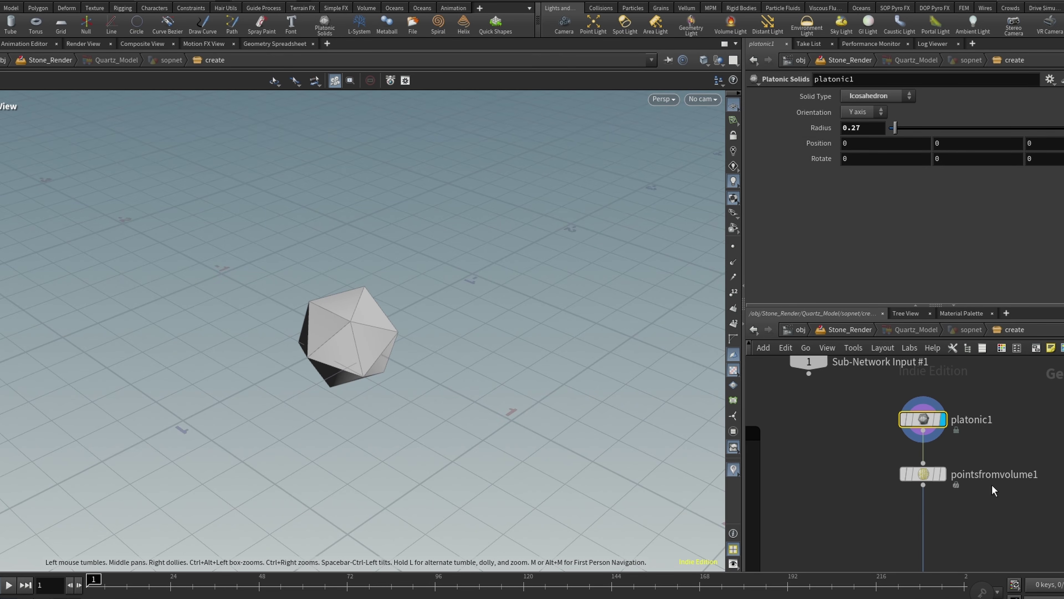
{"action": "left_click", "coordinate": [928, 474]}
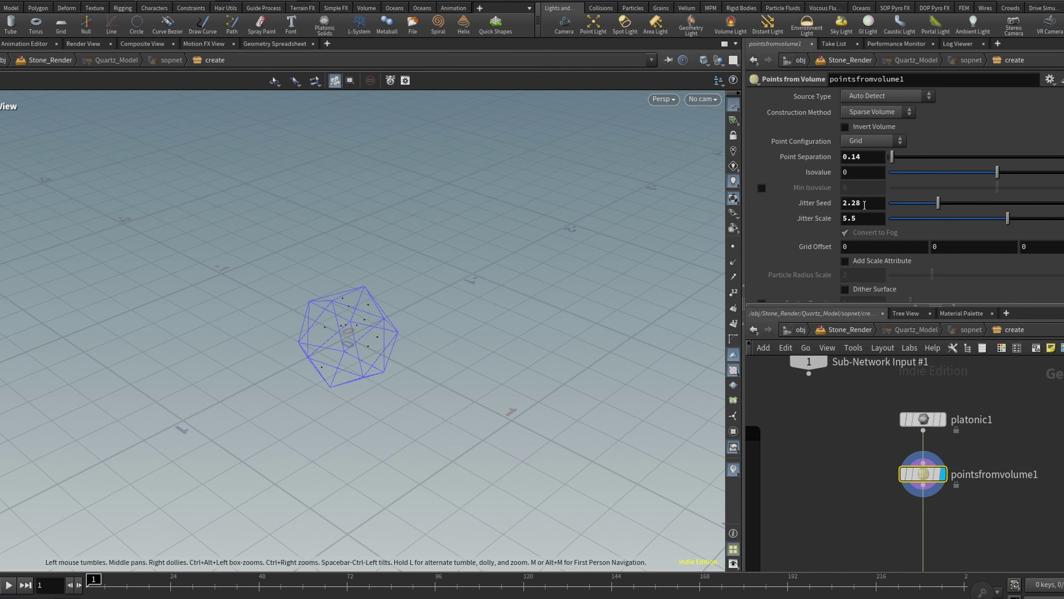
Move clip1 up close beneath pointsfromvolume1, display it, and view the clipped points from a different angle
{"action": "scroll", "coordinate": [920, 374], "scroll_direction": "down", "scroll_amount": 3}
{"action": "scroll", "coordinate": [937, 510], "scroll_direction": "up", "scroll_amount": 3}
{"action": "left_click", "coordinate": [929, 511]}
{"action": "left_click_drag", "start_coordinate": [924, 511], "coordinate": [924, 438]}
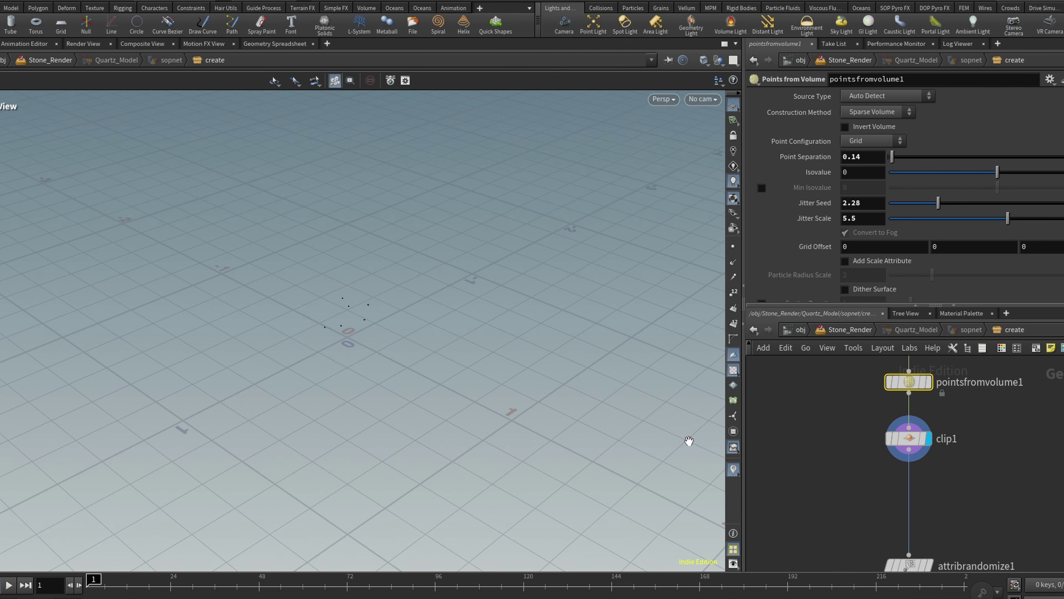
{"action": "left_click_drag", "start_coordinate": [330, 330], "coordinate": [319, 306]}
{"action": "scroll", "coordinate": [870, 445], "scroll_direction": "down", "scroll_amount": 3}
Move attribrandomize1 up beneath clip1, display it, and review its pscale distribution settings
{"action": "left_click_drag", "start_coordinate": [878, 482], "coordinate": [879, 448]}
{"action": "scroll", "coordinate": [896, 434], "scroll_direction": "up", "scroll_amount": 6}
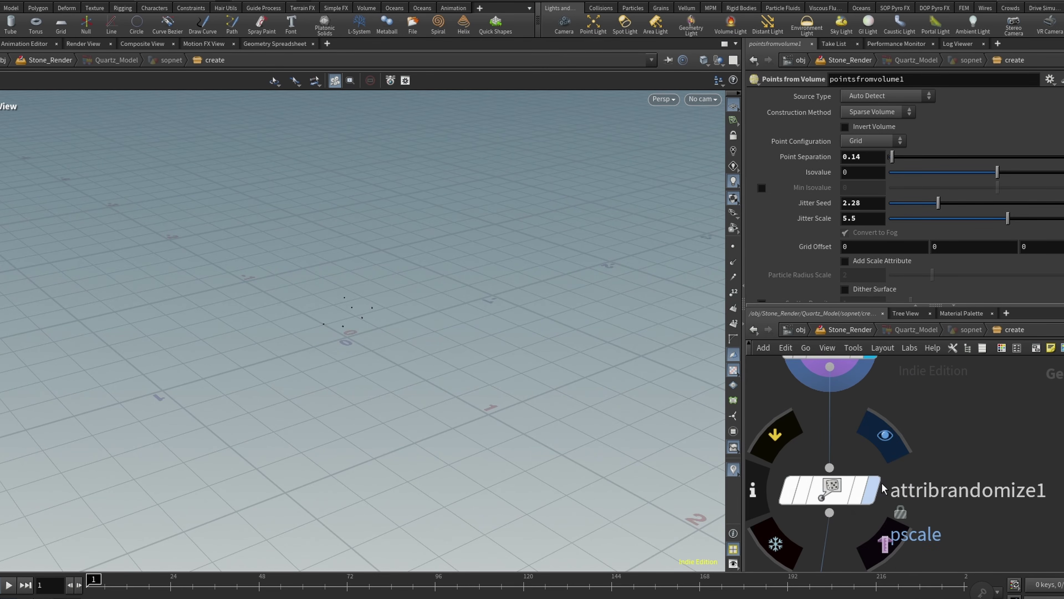
{"action": "left_click", "coordinate": [874, 490]}
{"action": "left_click", "coordinate": [836, 490]}
{"action": "scroll", "coordinate": [985, 120], "scroll_direction": "down", "scroll_amount": 3}
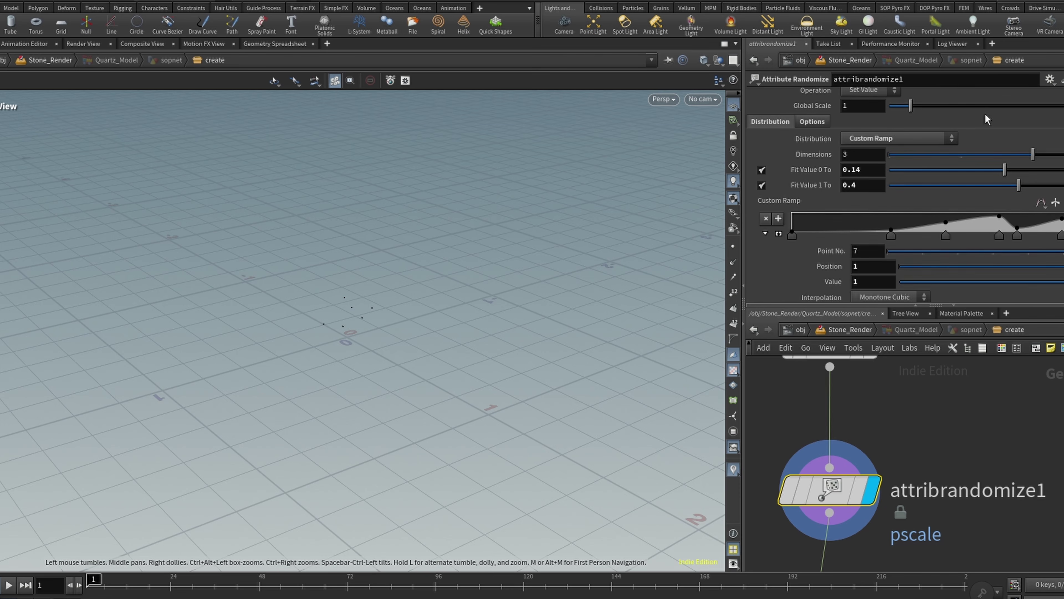
{"action": "scroll", "coordinate": [986, 122], "scroll_direction": "up", "scroll_amount": 1}
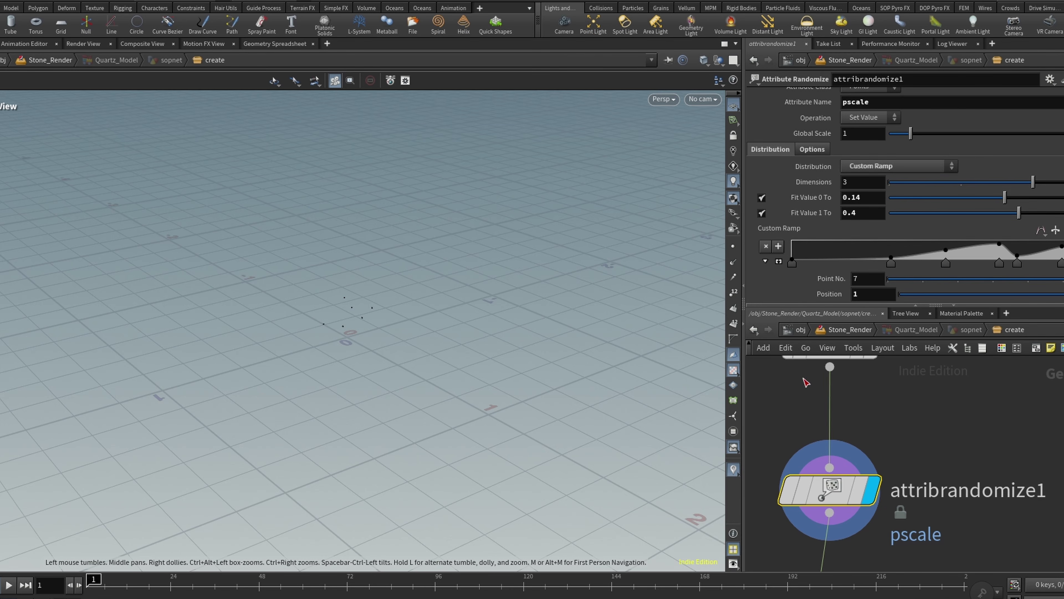
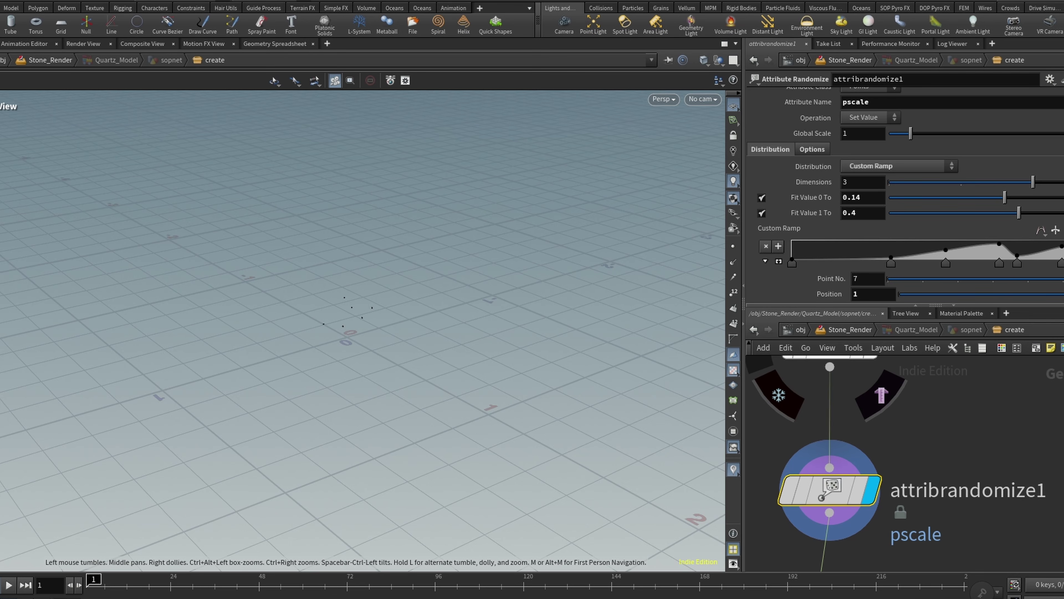
Display attribwrangle1 and review the VEXpression that randomizes the point orientation
{"action": "scroll", "coordinate": [905, 193], "scroll_direction": "down", "scroll_amount": 3}
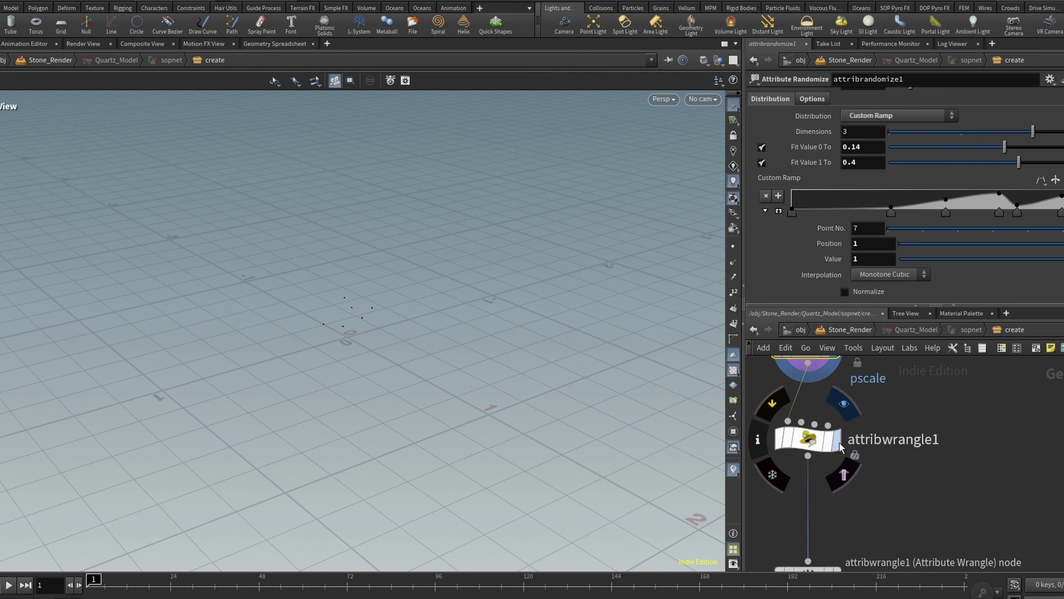
{"action": "left_click", "coordinate": [836, 440]}
{"action": "left_click", "coordinate": [811, 442]}
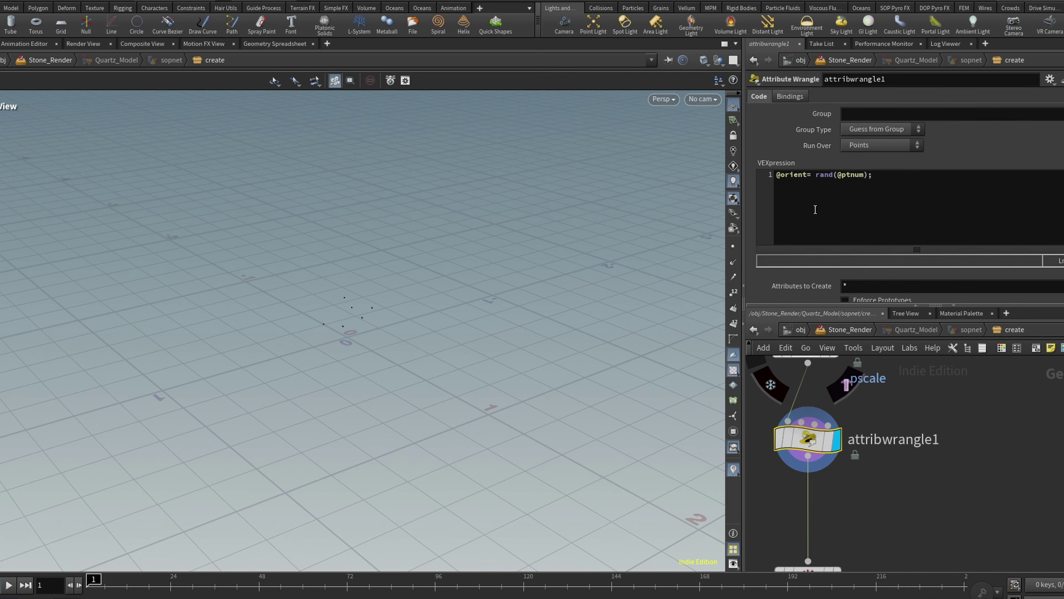
{"action": "scroll", "coordinate": [814, 209], "scroll_direction": "down", "scroll_amount": 1}
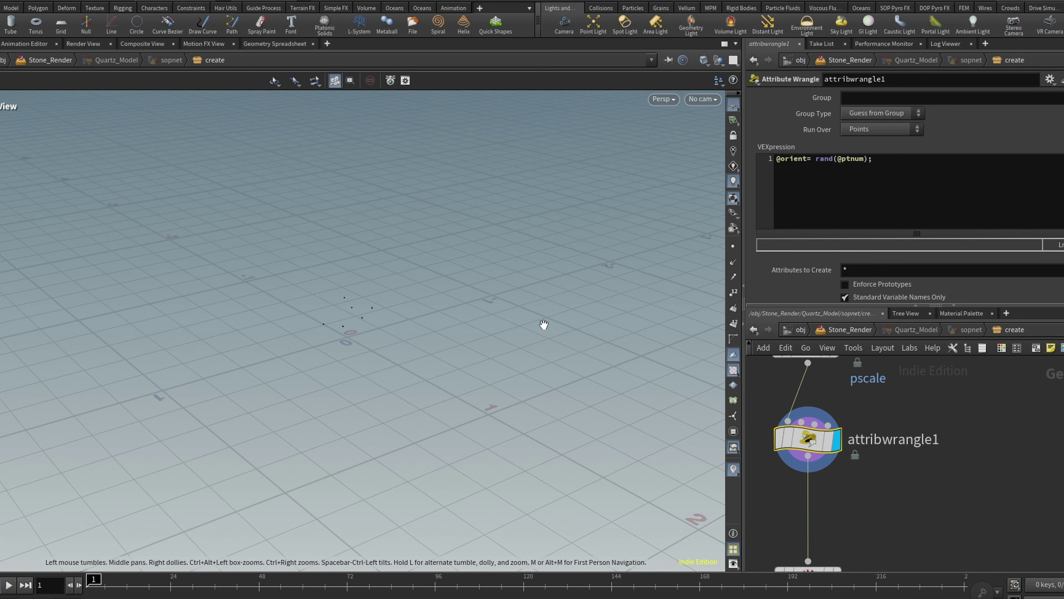
{"action": "scroll", "coordinate": [976, 455], "scroll_direction": "down", "scroll_amount": 5}
{"action": "scroll", "coordinate": [927, 501], "scroll_direction": "up", "scroll_amount": 4}
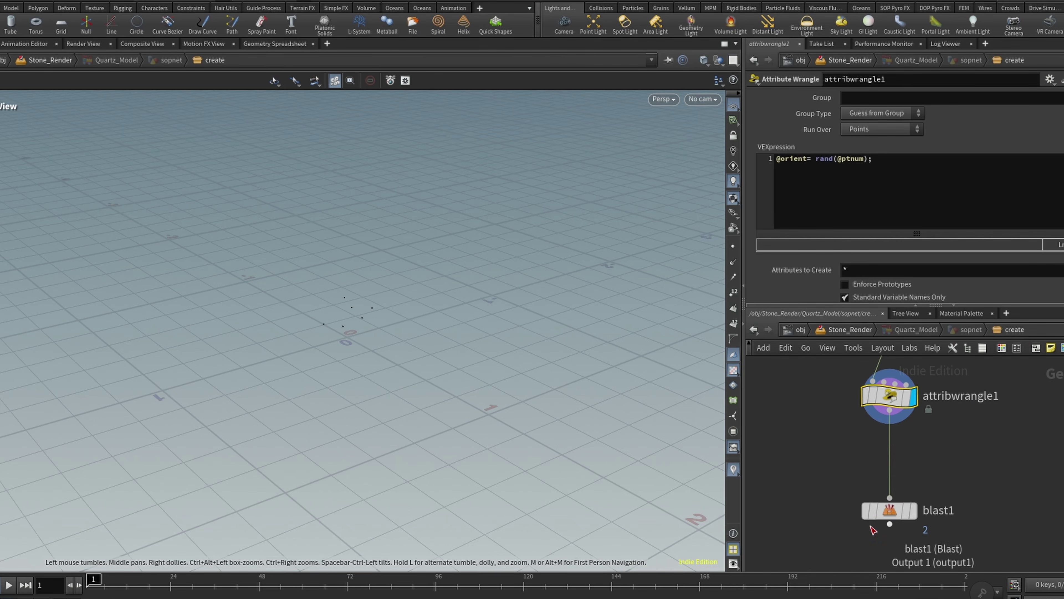
Move blast1 up close beneath attribwrangle1, display it, and inspect the remaining points up close
{"action": "left_click_drag", "start_coordinate": [880, 515], "coordinate": [879, 458]}
{"action": "left_click", "coordinate": [891, 456]}
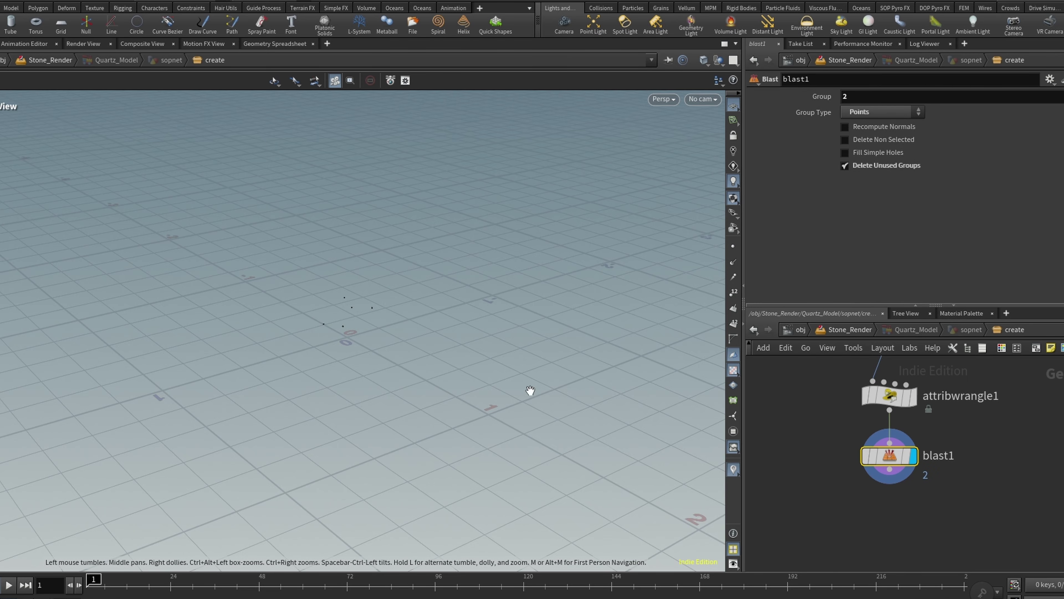
{"action": "right_click_drag", "start_coordinate": [363, 291], "coordinate": [596, 227]}
{"action": "left_click_drag", "start_coordinate": [277, 376], "coordinate": [458, 368]}
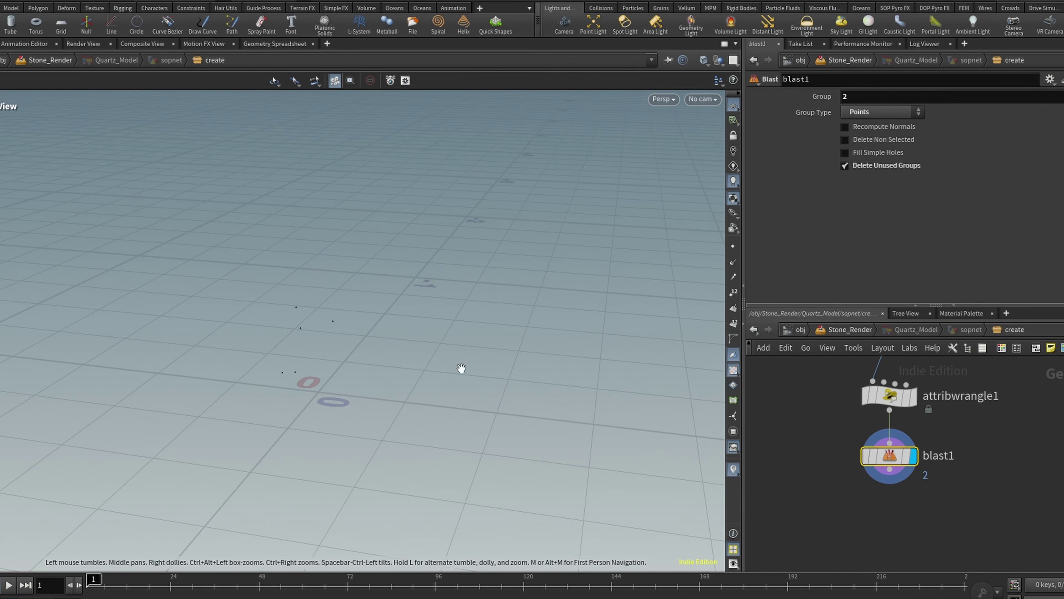
Bypass the blast1 node so it no longer removes the specified point
{"action": "left_click", "coordinate": [866, 456]}
{"action": "left_click", "coordinate": [867, 456]}
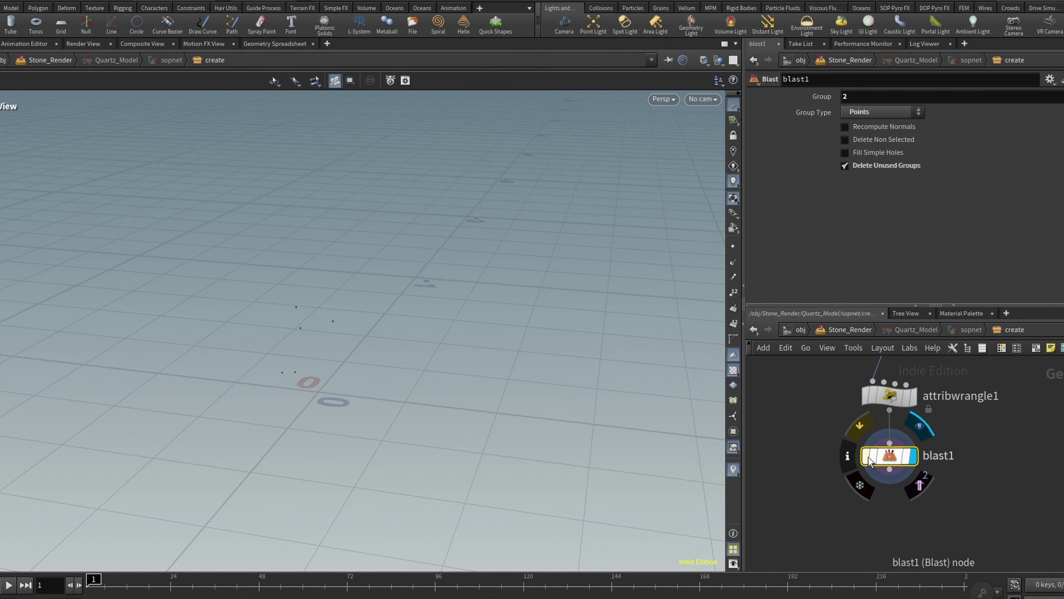
{"action": "left_click", "coordinate": [866, 457]}
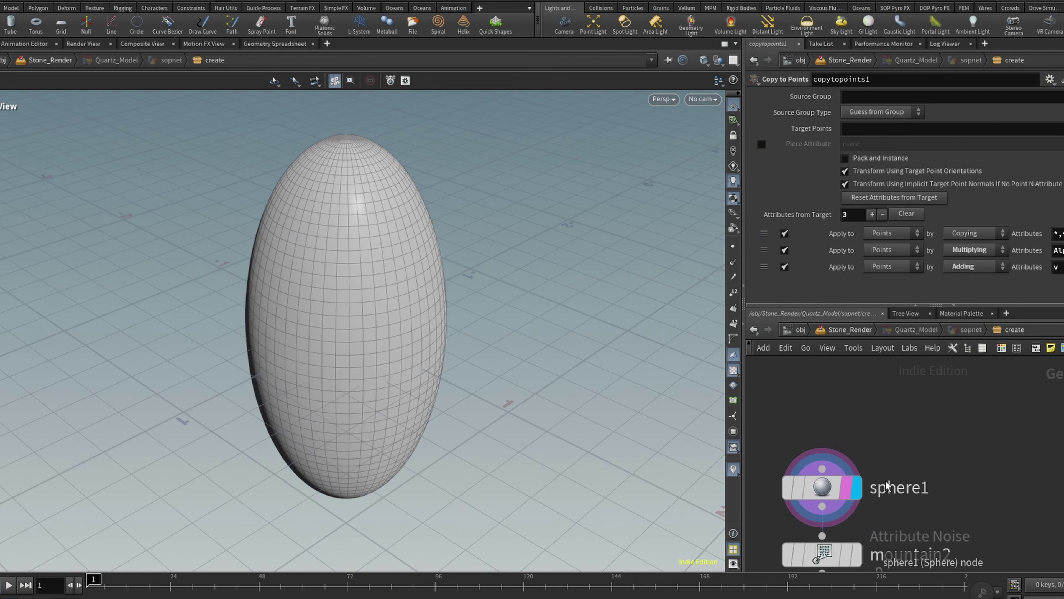
Select sphere1 above the mountain nodes and review its radius, row and column settings
{"action": "scroll", "coordinate": [896, 399], "scroll_direction": "down", "scroll_amount": 4}
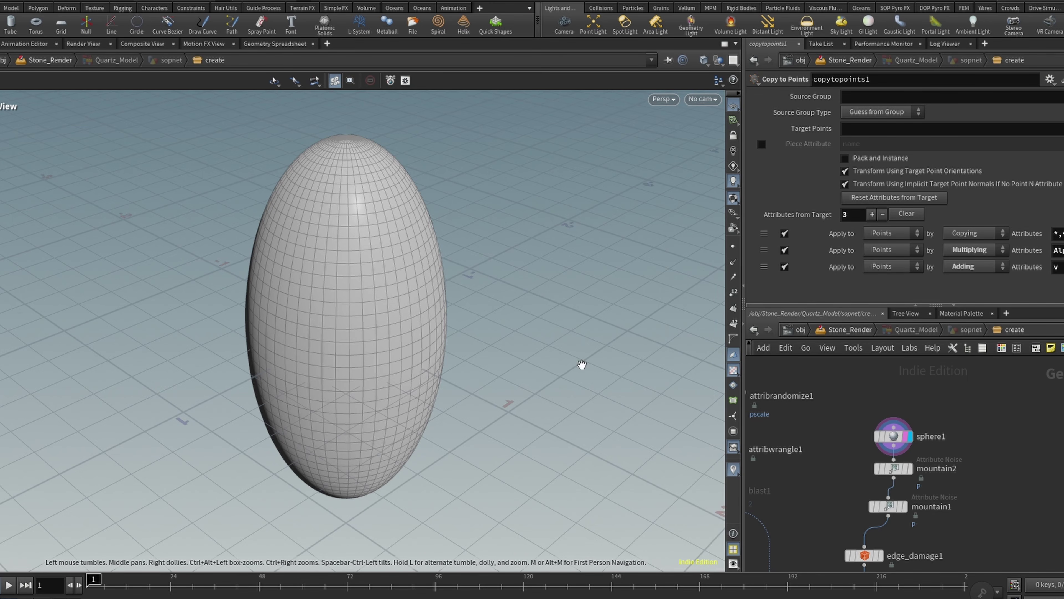
{"action": "scroll", "coordinate": [870, 454], "scroll_direction": "up", "scroll_amount": 2}
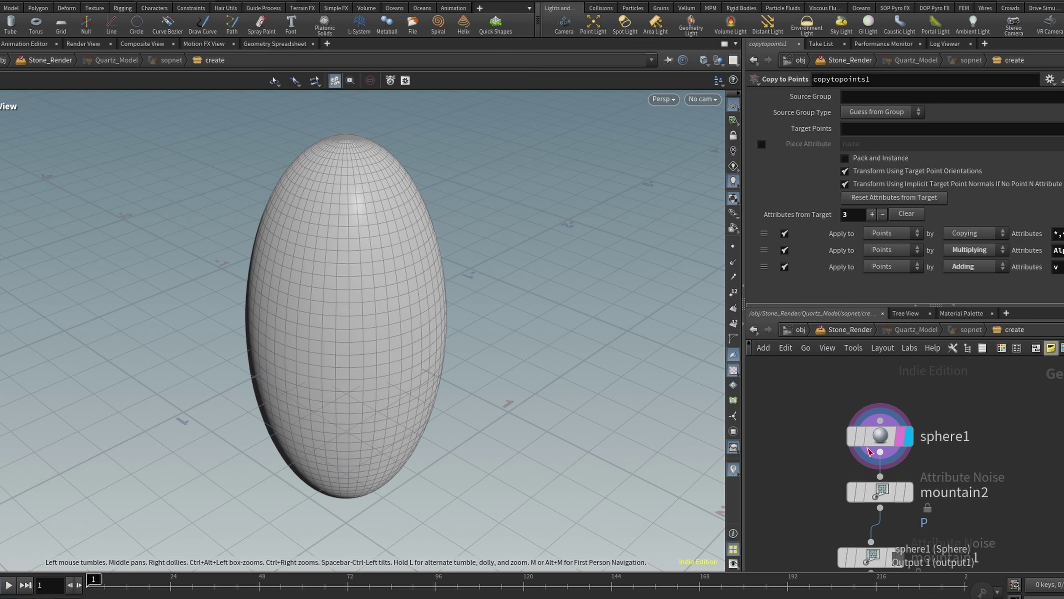
{"action": "left_click", "coordinate": [871, 440]}
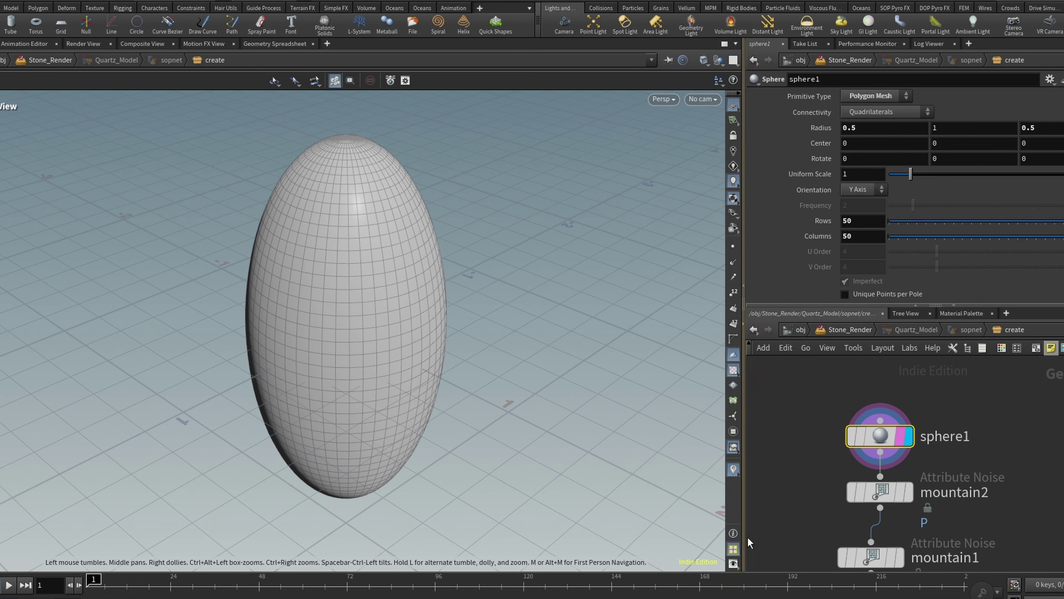
Display mountain2 without sphere1's template overlay, and review its noise amplitude, pattern and fractal settings
{"action": "left_click", "coordinate": [880, 493]}
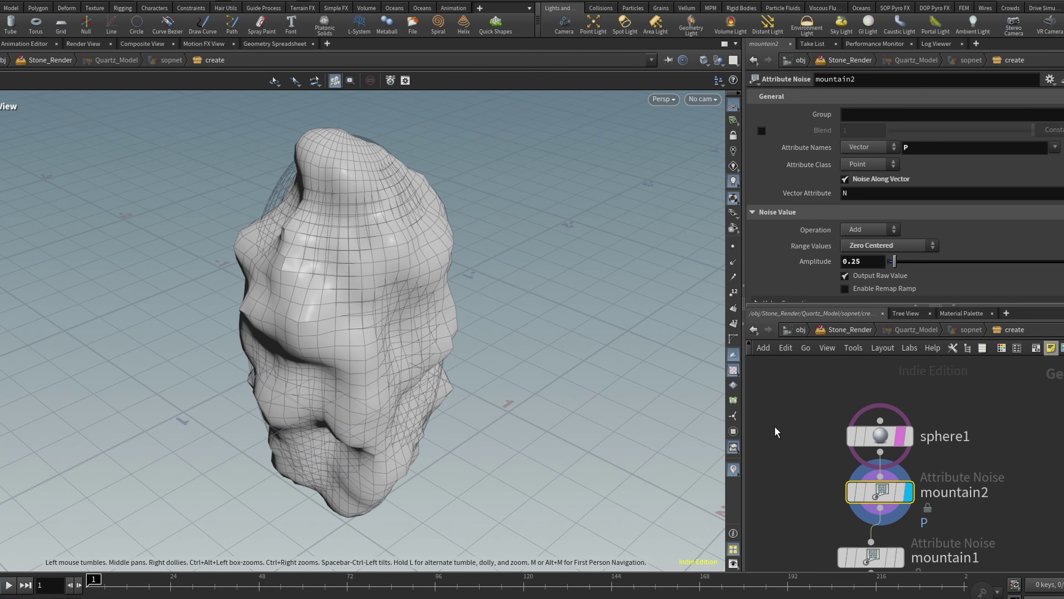
{"action": "mouse_move", "coordinate": [885, 438]}
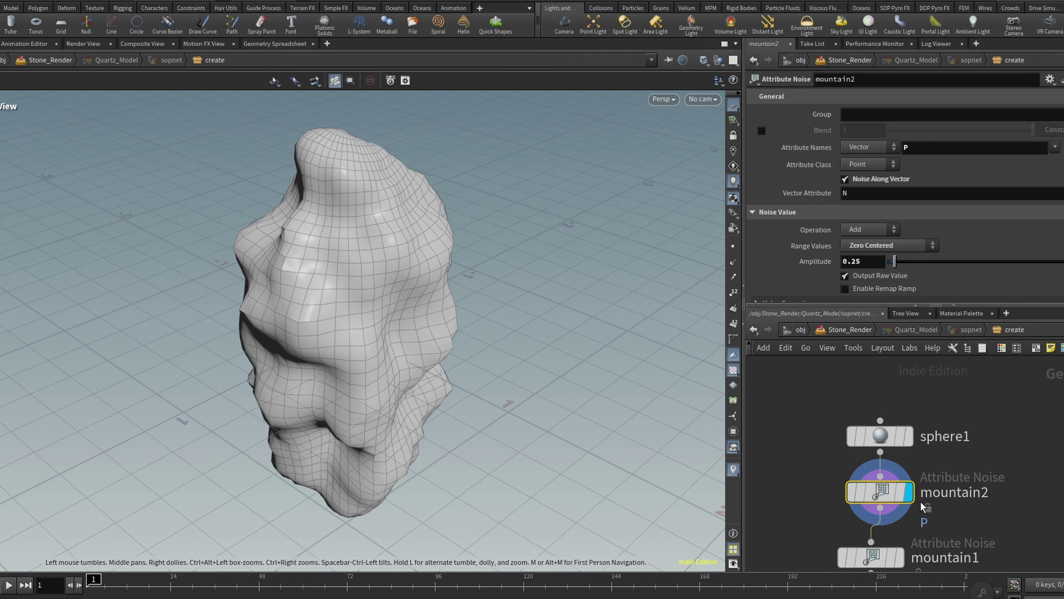
{"action": "scroll", "coordinate": [821, 119], "scroll_direction": "down", "scroll_amount": 8}
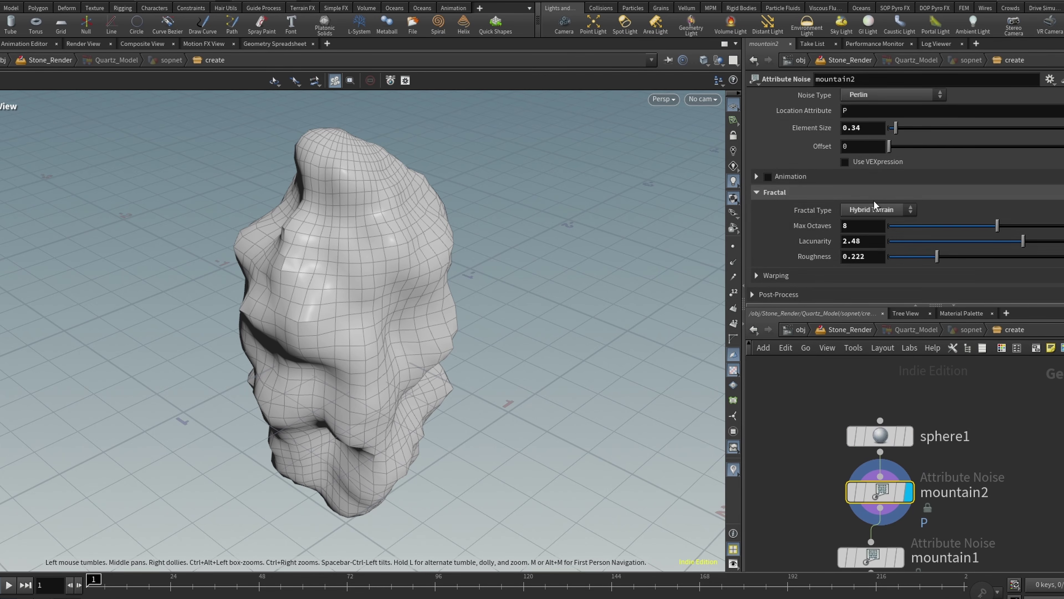
{"action": "scroll", "coordinate": [874, 200], "scroll_direction": "up", "scroll_amount": 7}
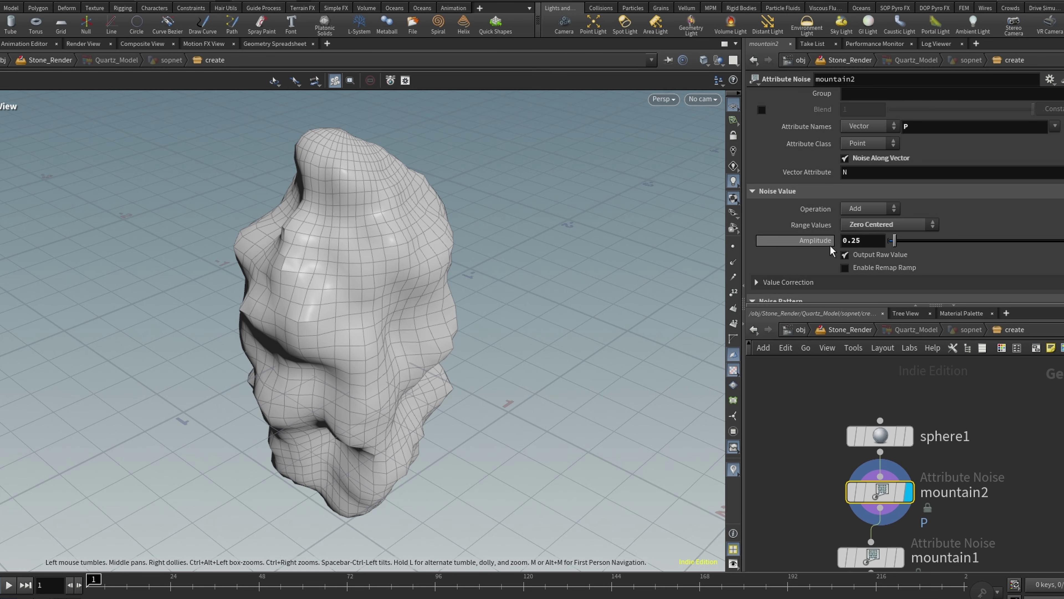
{"action": "scroll", "coordinate": [854, 252], "scroll_direction": "down", "scroll_amount": 5}
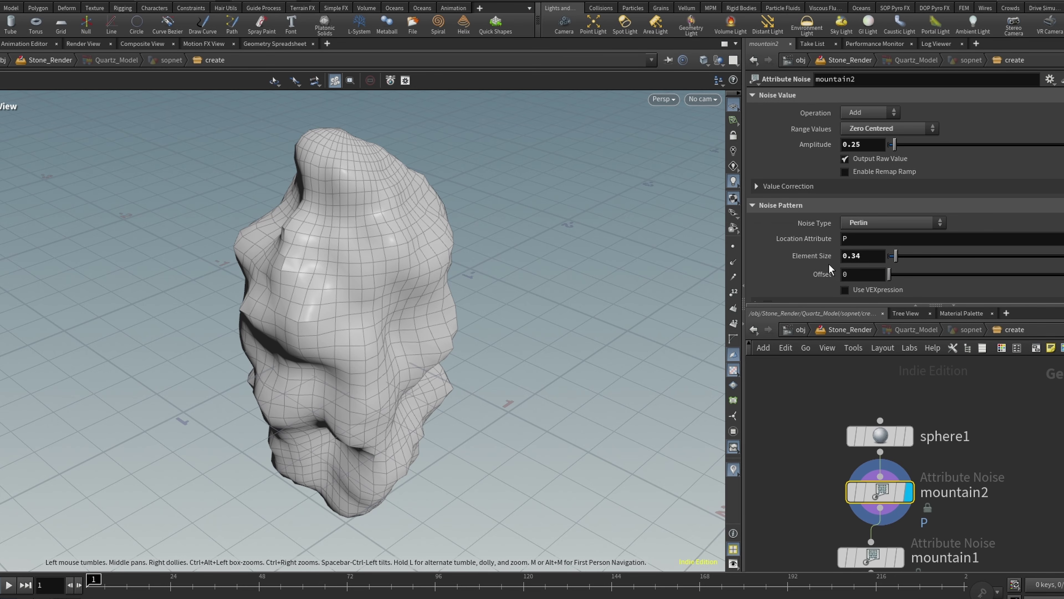
{"action": "scroll", "coordinate": [861, 268], "scroll_direction": "down", "scroll_amount": 6}
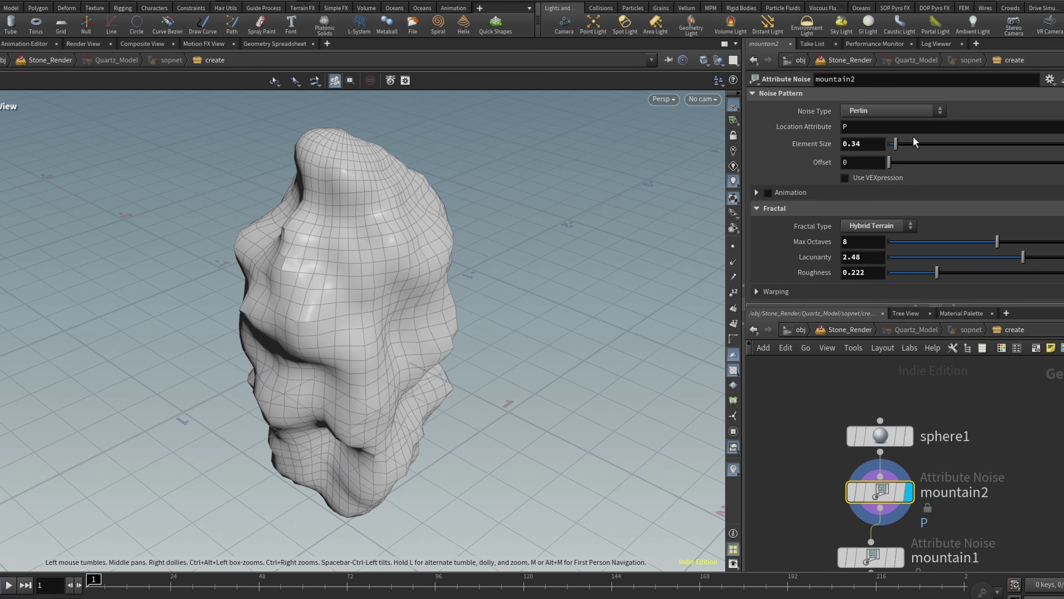
Set mountain2's noise Element Size to 0.35 and look over its remaining fractal settings
{"action": "left_click", "coordinate": [865, 146]}
{"action": "key", "text": "Return"}
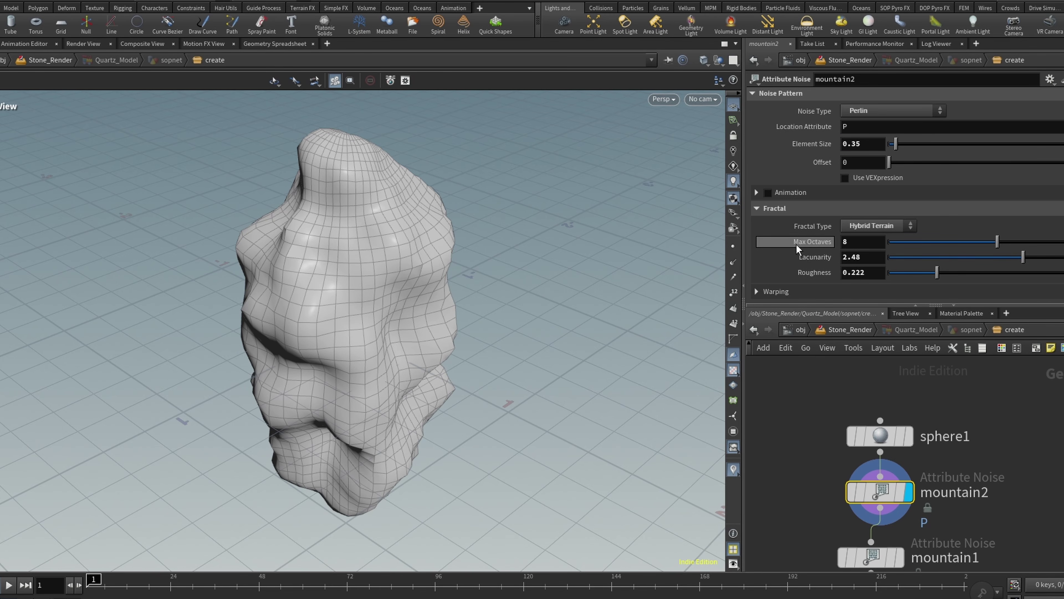
{"action": "scroll", "coordinate": [787, 270], "scroll_direction": "down", "scroll_amount": 1}
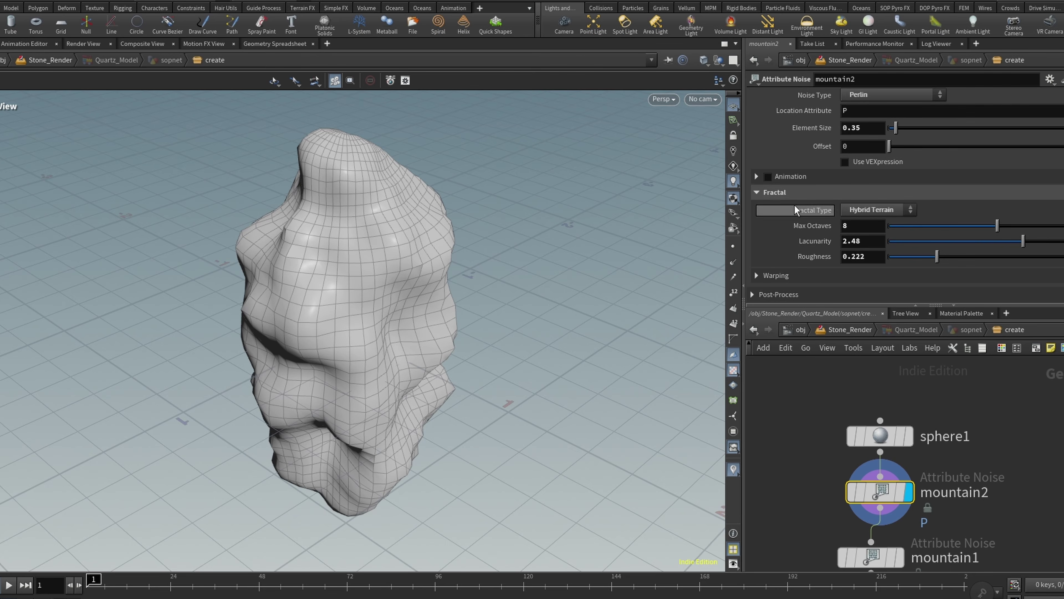
{"action": "scroll", "coordinate": [935, 407], "scroll_direction": "down", "scroll_amount": 4}
{"action": "scroll", "coordinate": [924, 464], "scroll_direction": "up", "scroll_amount": 4}
Display mountain1, compare the added noise with mountain2's settings, and toggle mountain1's bypass
{"action": "left_click", "coordinate": [913, 490]}
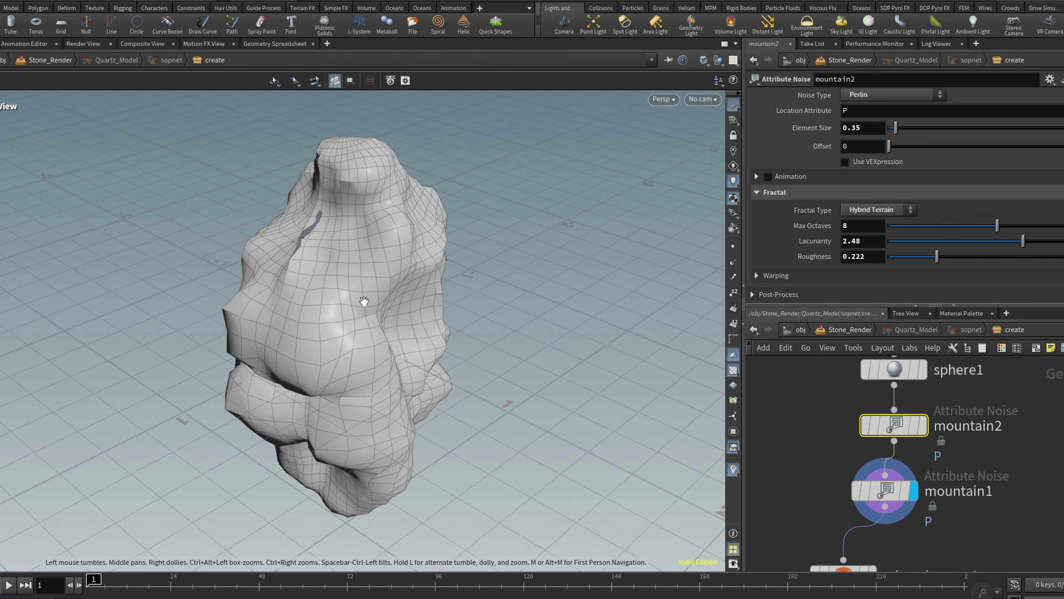
{"action": "scroll", "coordinate": [929, 212], "scroll_direction": "up", "scroll_amount": 6}
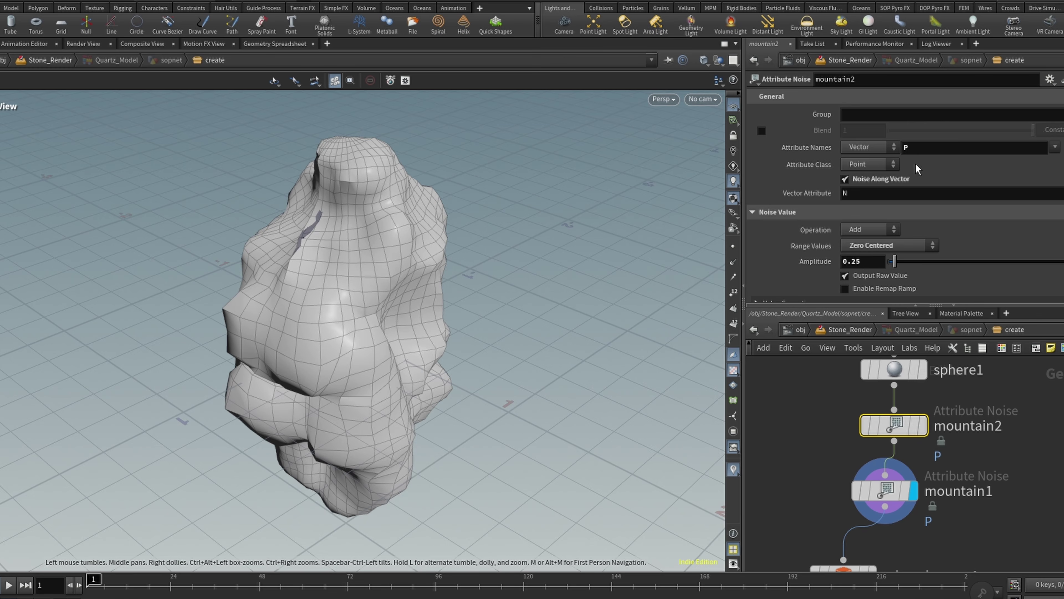
{"action": "scroll", "coordinate": [914, 172], "scroll_direction": "down", "scroll_amount": 5}
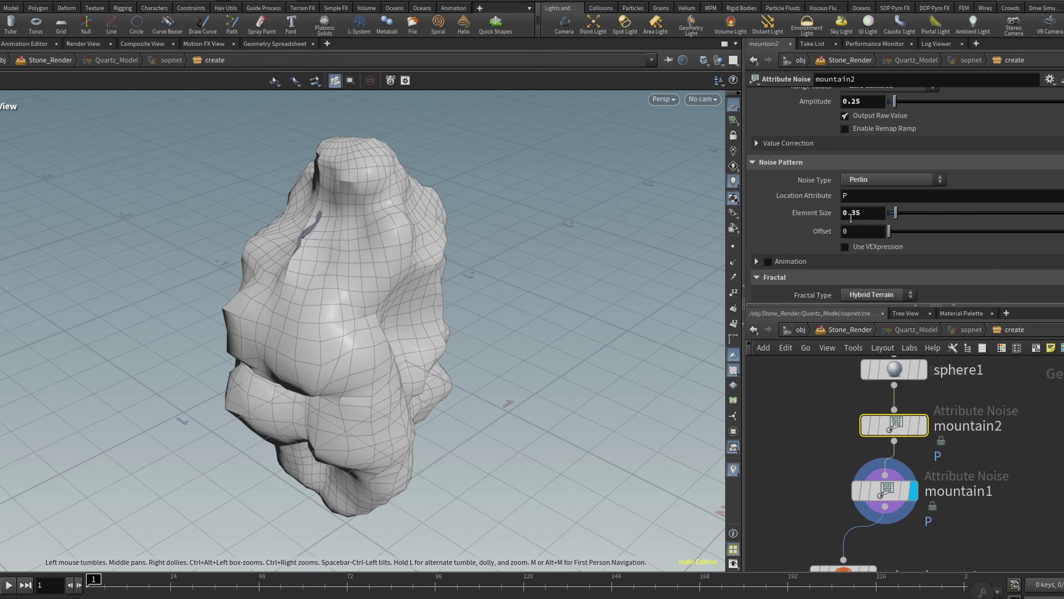
{"action": "scroll", "coordinate": [983, 222], "scroll_direction": "down", "scroll_amount": 2}
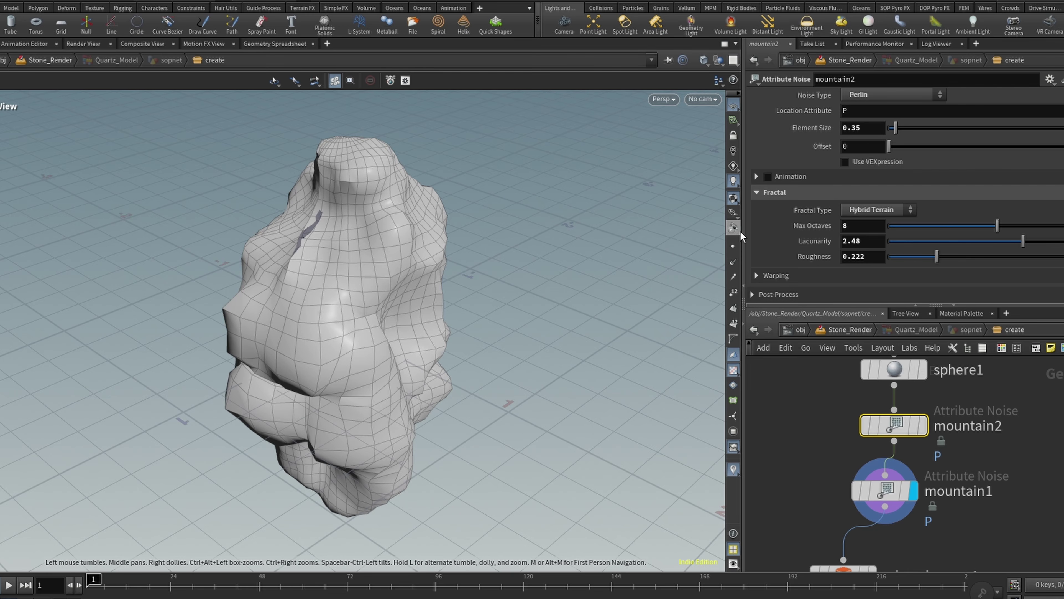
{"action": "scroll", "coordinate": [928, 439], "scroll_direction": "down", "scroll_amount": 3}
{"action": "left_click", "coordinate": [935, 457]}
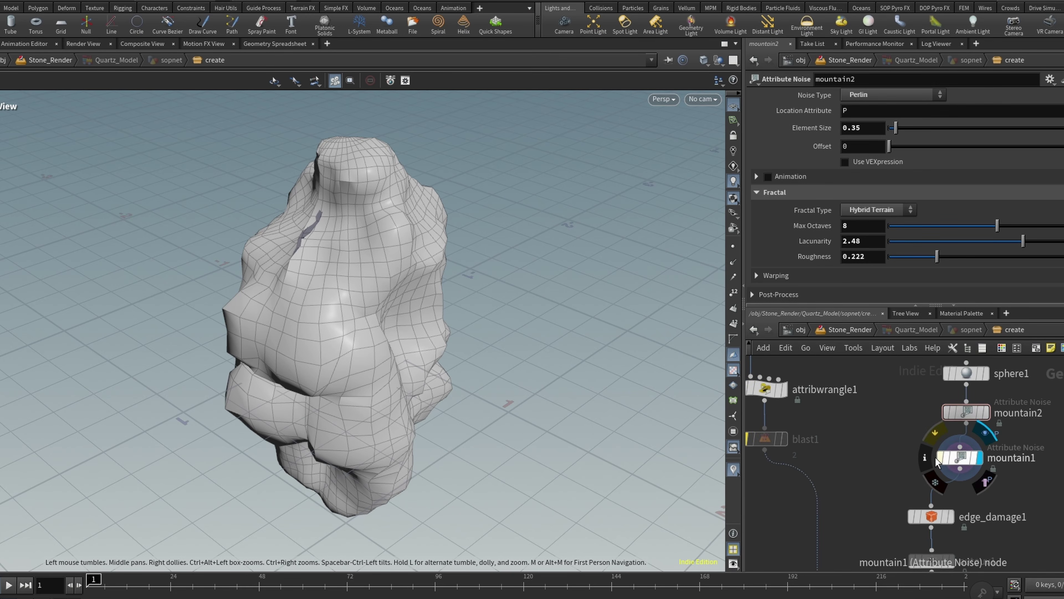
{"action": "left_click", "coordinate": [941, 457]}
{"action": "left_click", "coordinate": [941, 457]}
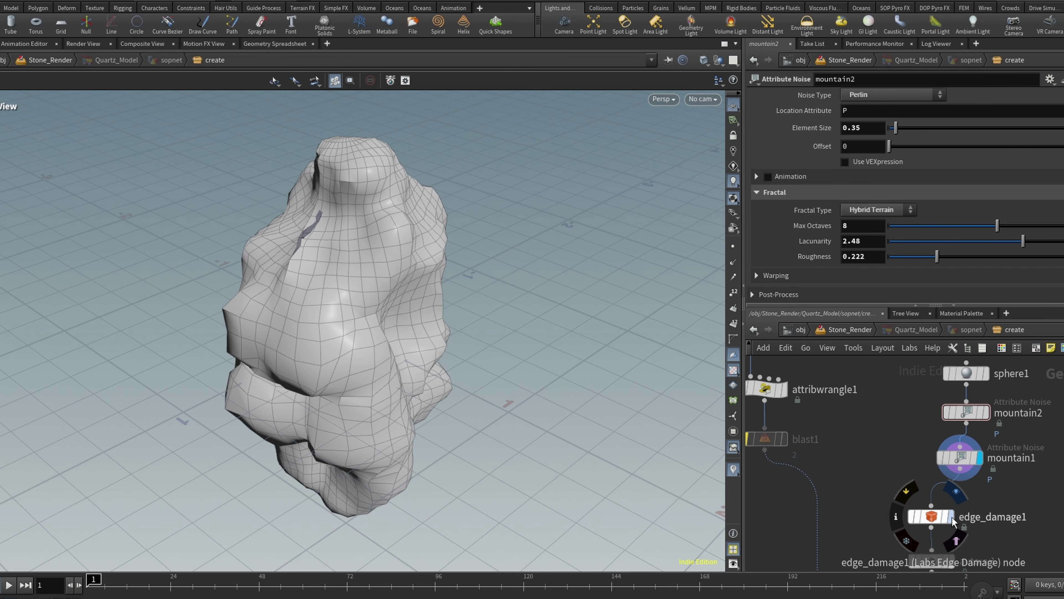
Display edge_damage1 and examine the damaged rock mesh up close from several sides
{"action": "left_click", "coordinate": [933, 518]}
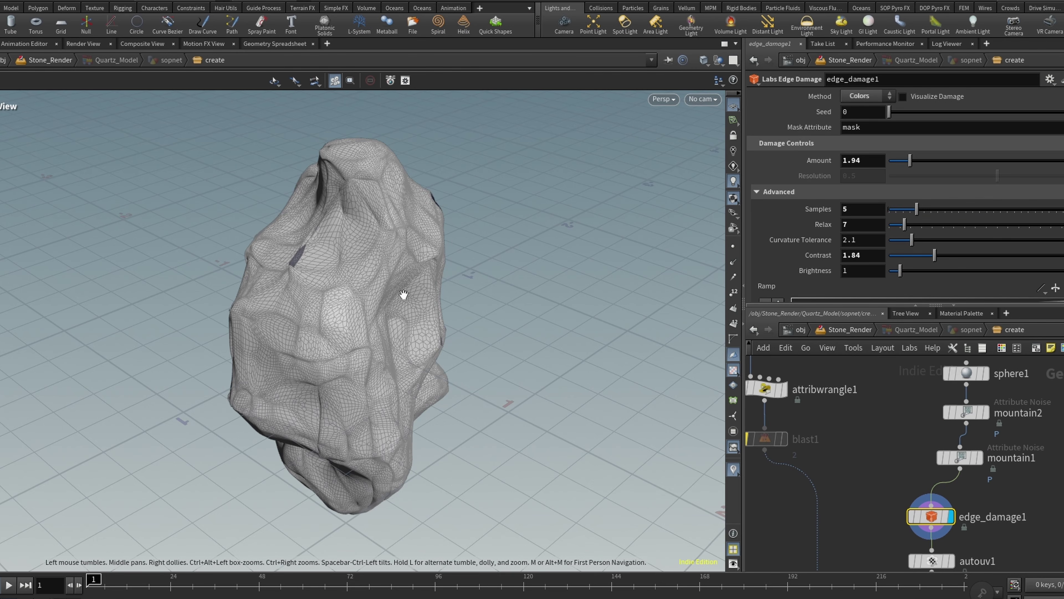
{"action": "left_click_drag", "start_coordinate": [402, 294], "coordinate": [228, 250]}
{"action": "right_click_drag", "start_coordinate": [228, 249], "coordinate": [586, 200]}
{"action": "left_click_drag", "start_coordinate": [427, 251], "coordinate": [423, 299]}
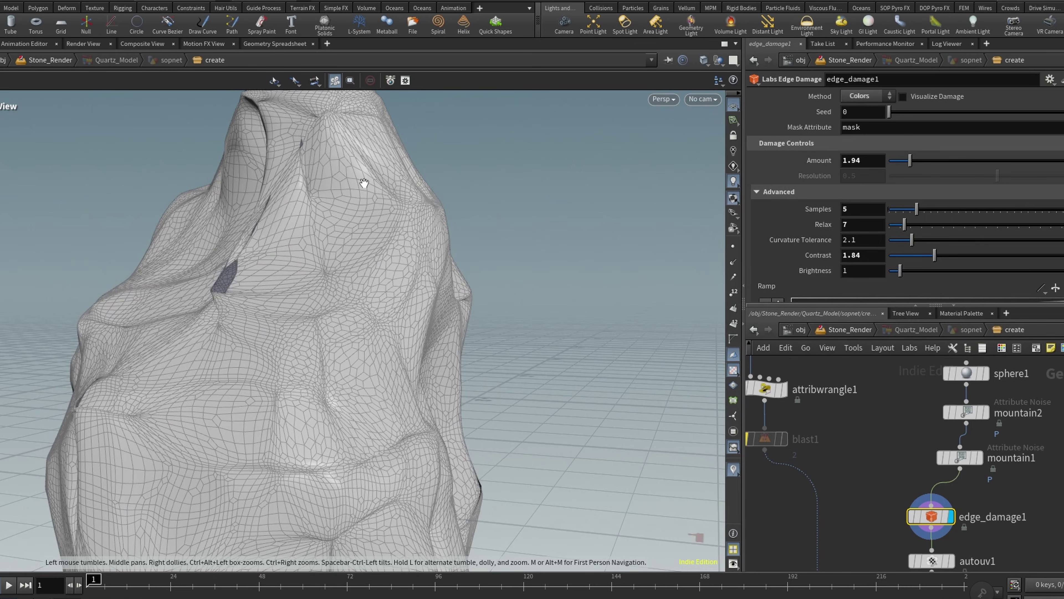
{"action": "right_click_drag", "start_coordinate": [364, 183], "coordinate": [392, 392]}
{"action": "left_click_drag", "start_coordinate": [392, 391], "coordinate": [251, 373]}
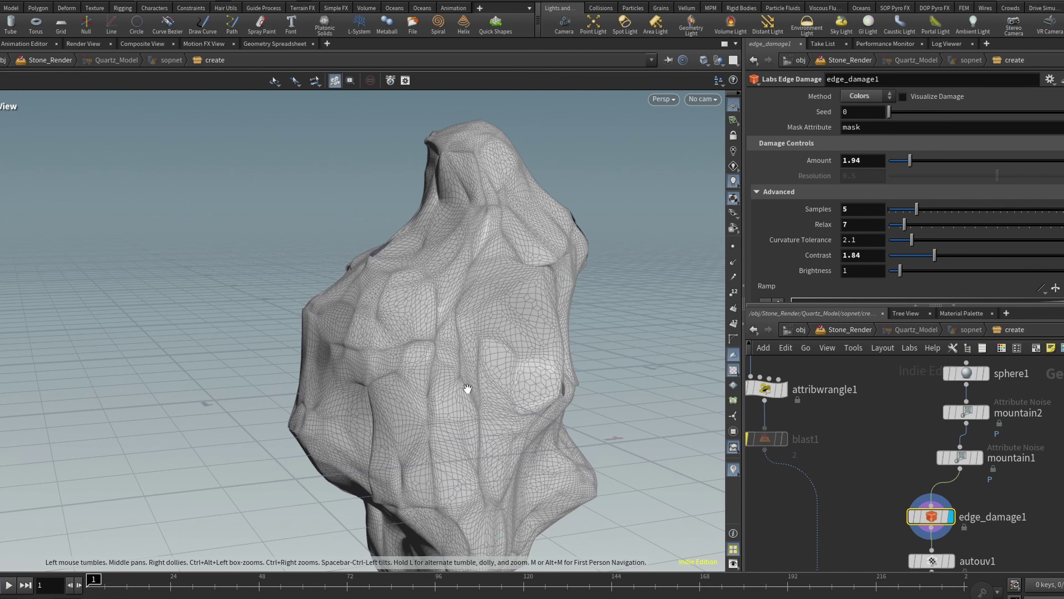
{"action": "left_click_drag", "start_coordinate": [470, 387], "coordinate": [356, 361]}
Review edge_damage1's Method choices, keeping Colors, and look over its damage, ramp, voxelization and displacement settings
{"action": "mouse_move", "coordinate": [935, 525]}
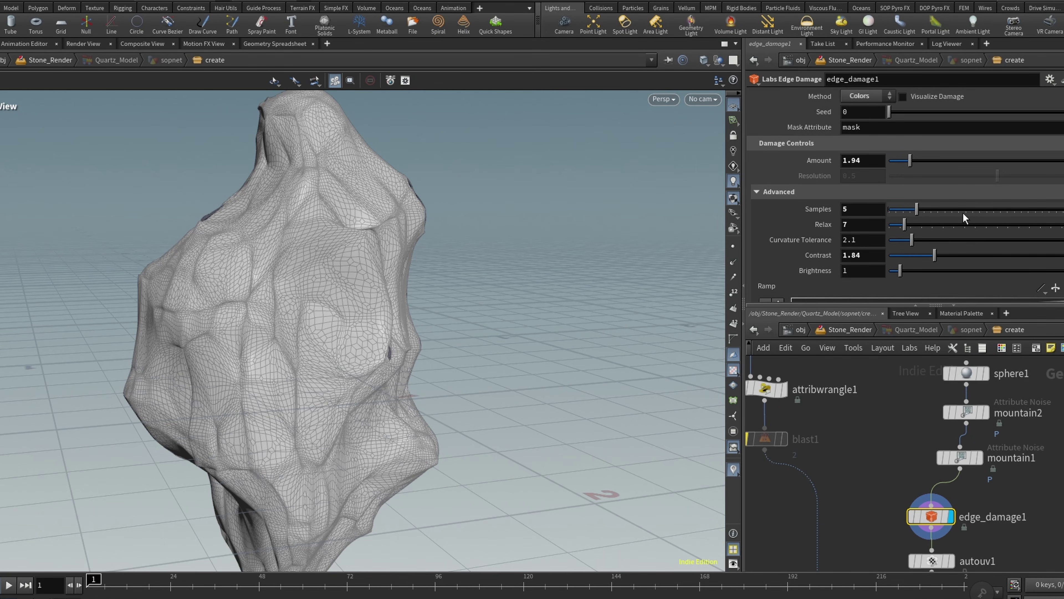
{"action": "left_click", "coordinate": [875, 96]}
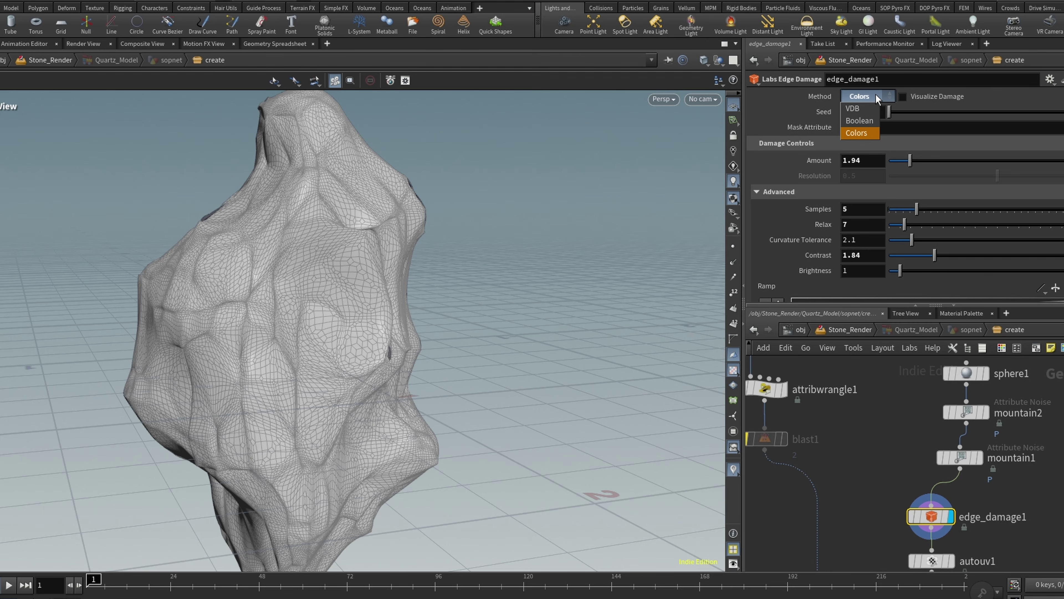
{"action": "left_click", "coordinate": [855, 133]}
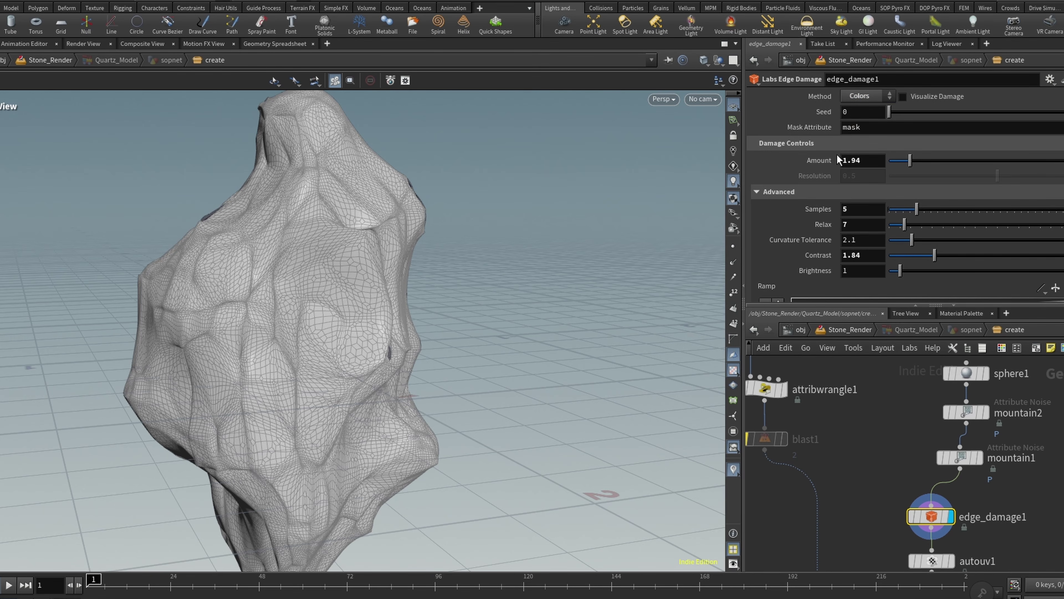
{"action": "scroll", "coordinate": [850, 128], "scroll_direction": "down", "scroll_amount": 3}
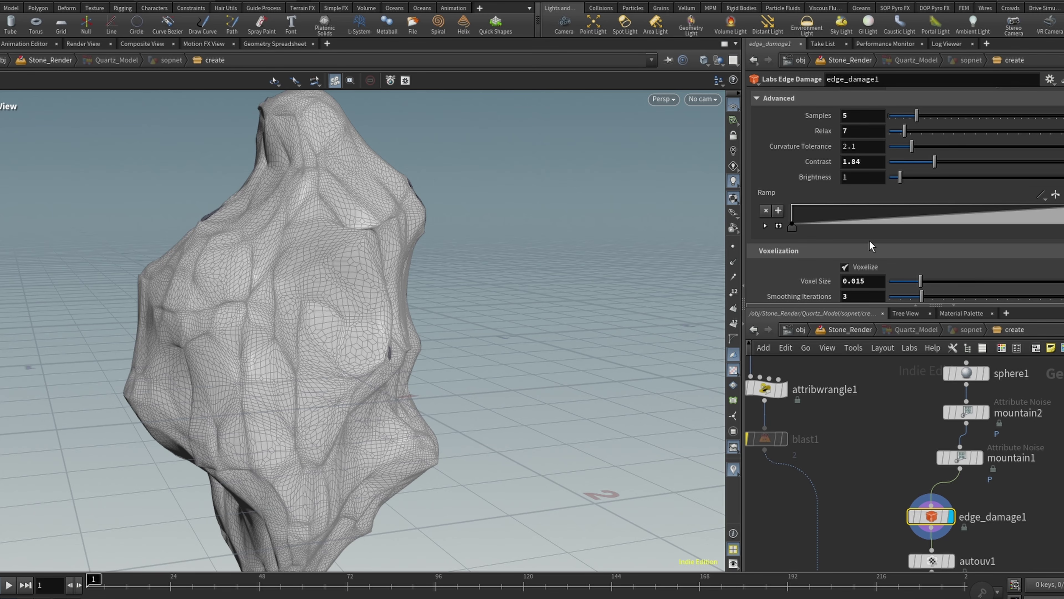
{"action": "scroll", "coordinate": [971, 218], "scroll_direction": "down", "scroll_amount": 4}
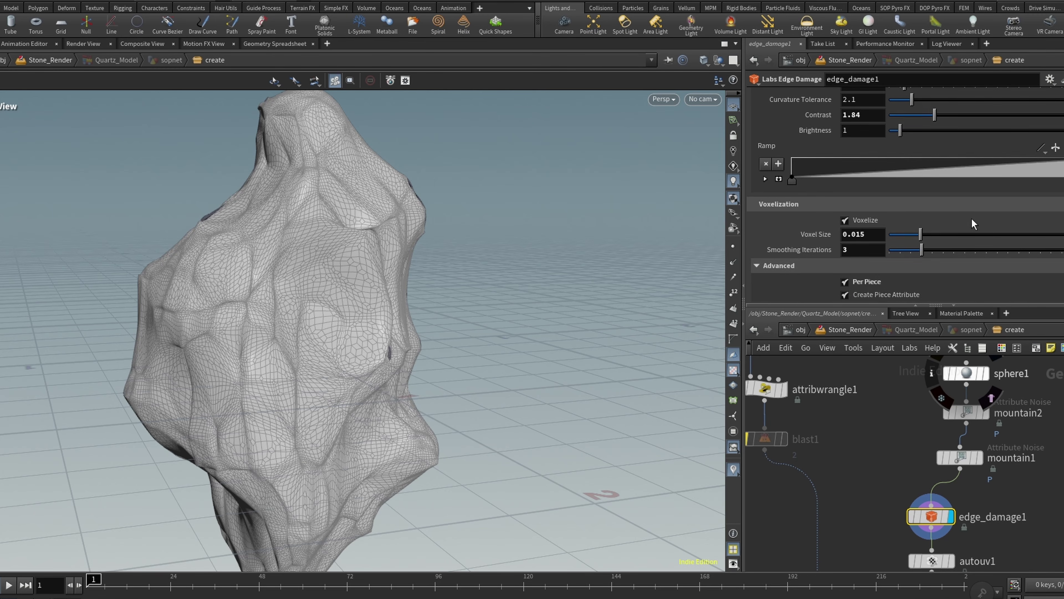
{"action": "scroll", "coordinate": [972, 220], "scroll_direction": "down", "scroll_amount": 1}
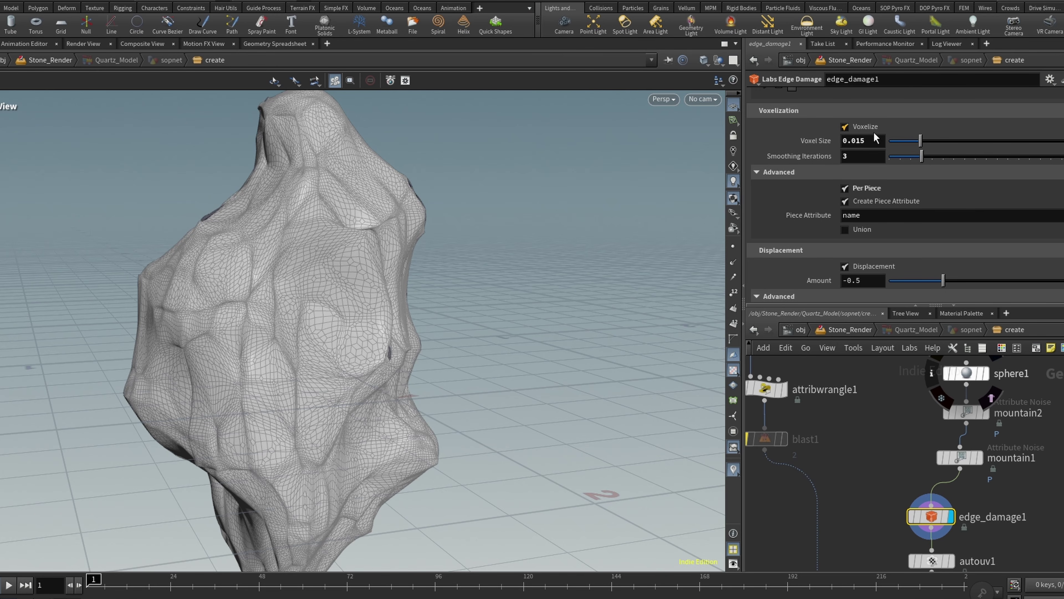
{"action": "scroll", "coordinate": [876, 138], "scroll_direction": "down", "scroll_amount": 1}
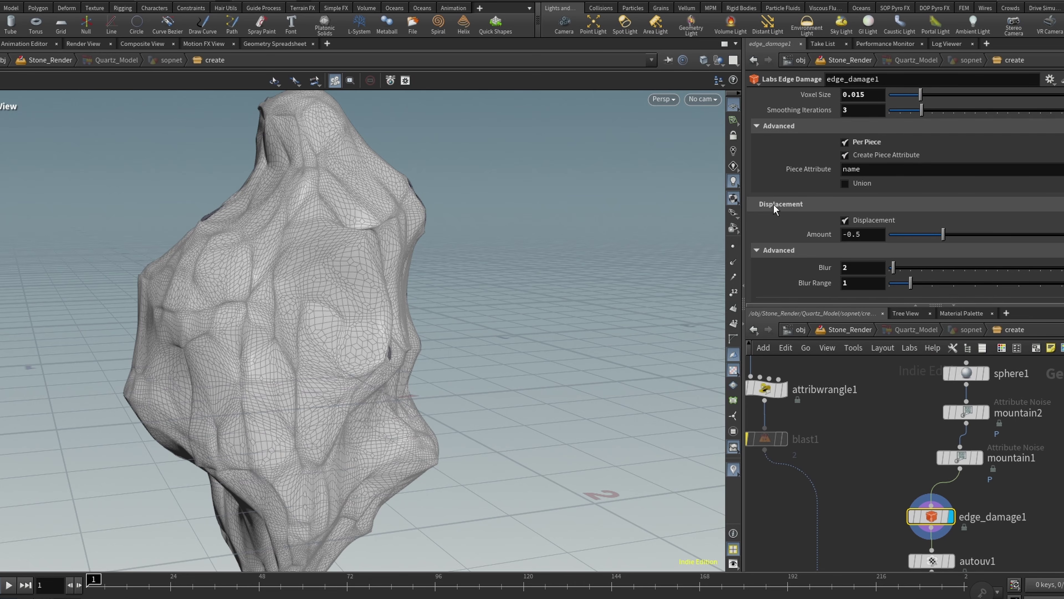
Display autouv1 and examine the UV checker pattern across the damaged rock from several sides
{"action": "left_click_drag", "start_coordinate": [257, 323], "coordinate": [147, 323]}
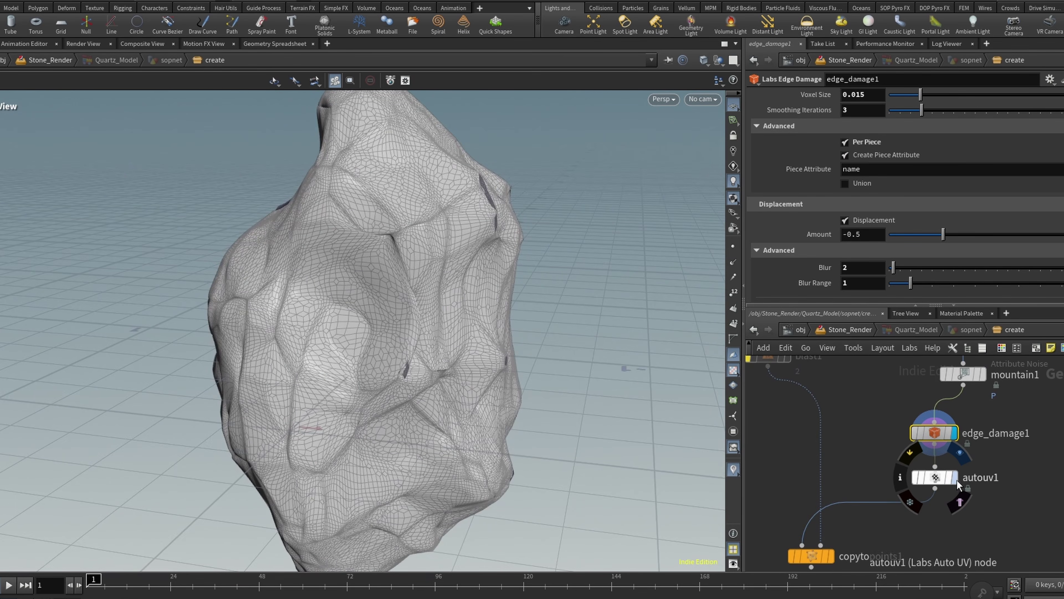
{"action": "left_click", "coordinate": [954, 478]}
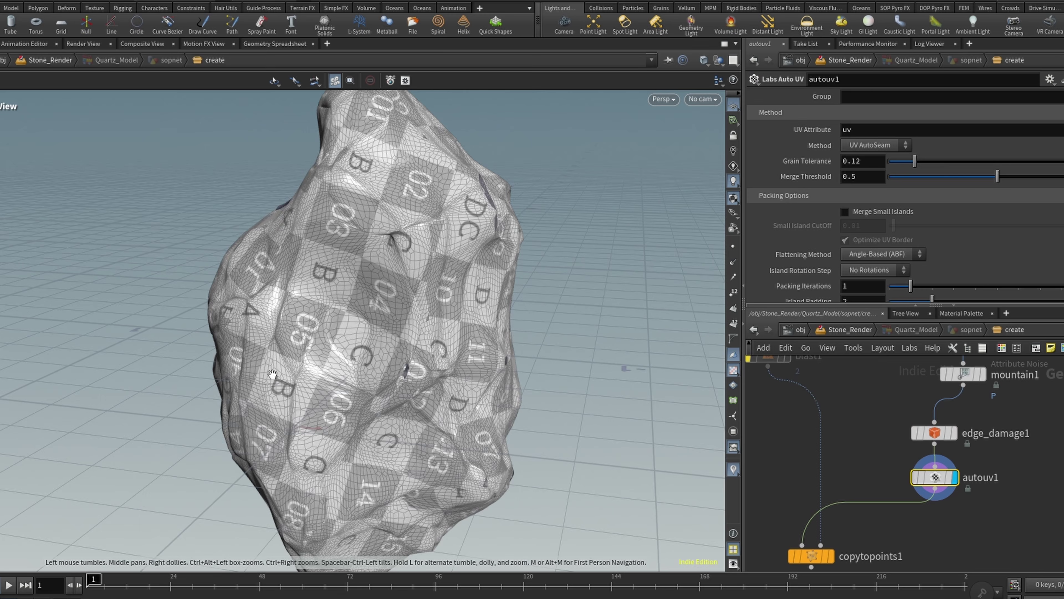
{"action": "mouse_move", "coordinate": [474, 294]}
{"action": "left_mouse_down"}
{"action": "mouse_move", "coordinate": [516, 352]}
{"action": "mouse_move", "coordinate": [471, 308]}
{"action": "left_mouse_up"}
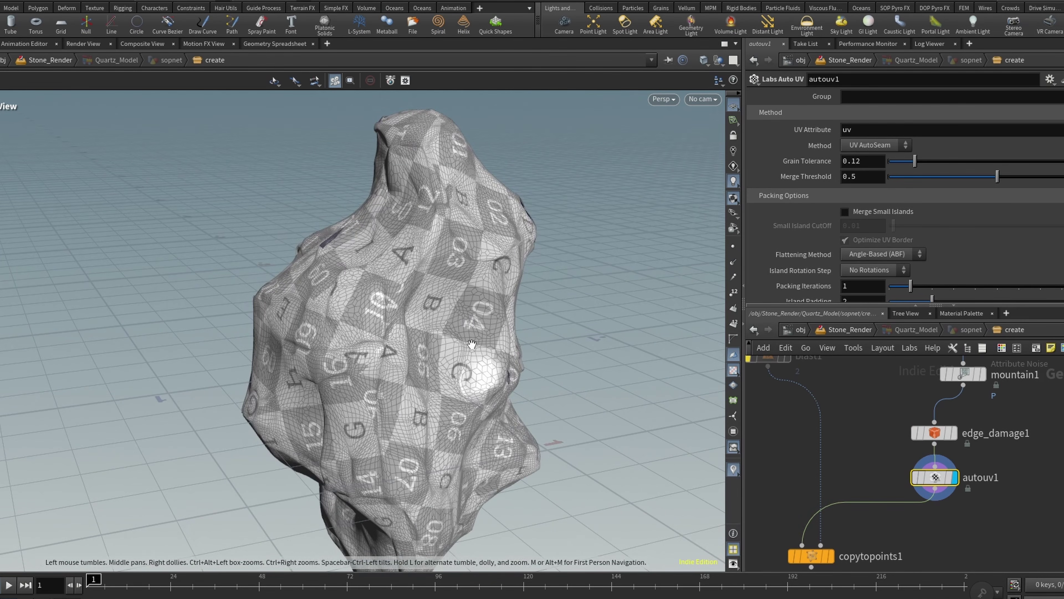
{"action": "scroll", "coordinate": [868, 556], "scroll_direction": "up", "scroll_amount": 2}
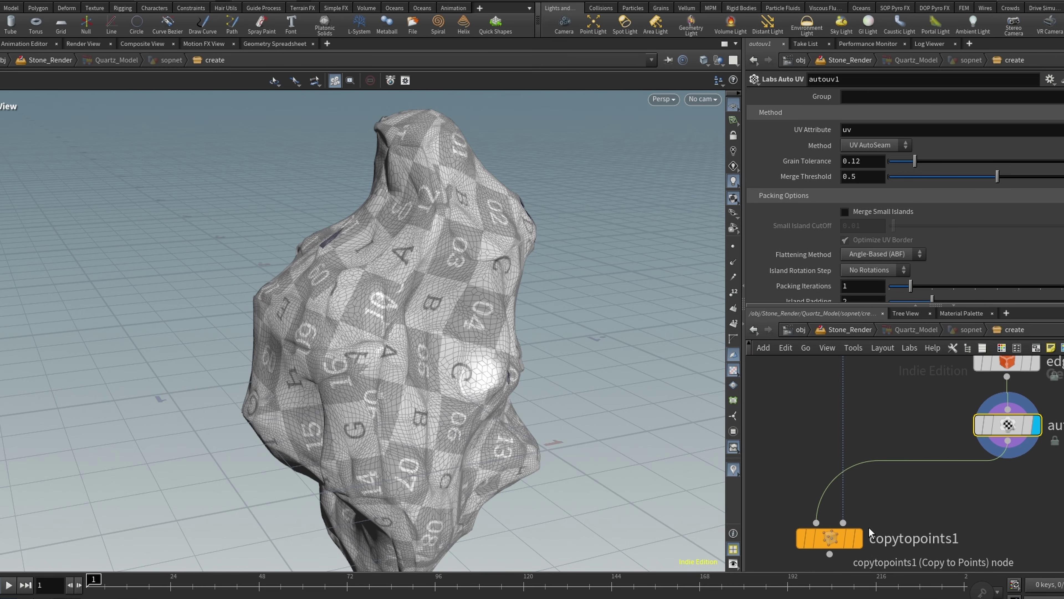
Display copytopoints1 and examine the clustered rock copies up close and from several sides
{"action": "double_click", "coordinate": [874, 533]}
{"action": "left_click", "coordinate": [862, 535]}
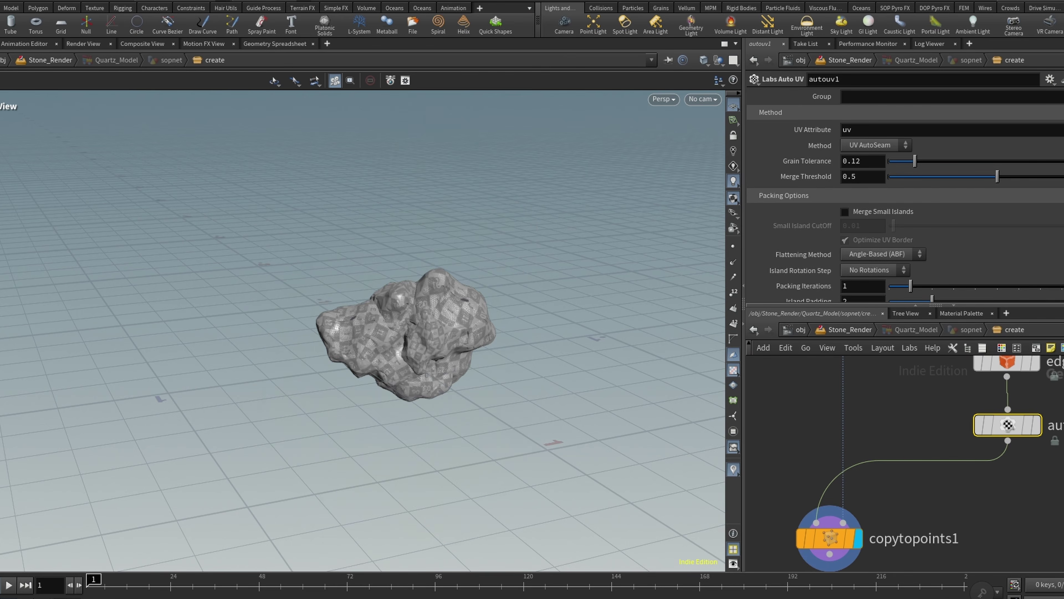
{"action": "left_click_drag", "start_coordinate": [295, 209], "coordinate": [411, 331]}
{"action": "scroll", "coordinate": [554, 357], "scroll_direction": "up", "scroll_amount": 4}
{"action": "scroll", "coordinate": [957, 439], "scroll_direction": "down", "scroll_amount": 5}
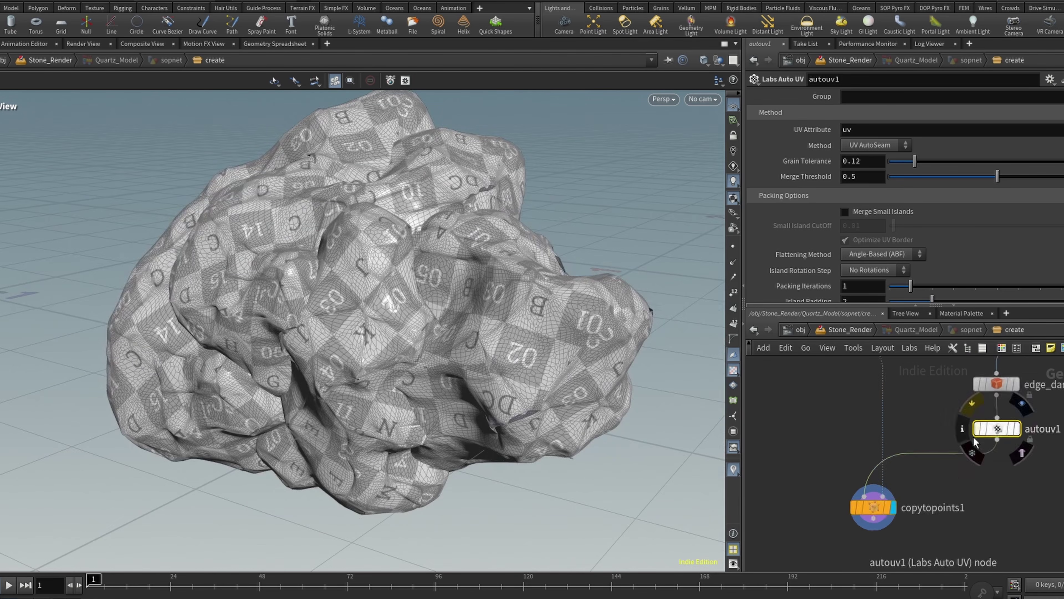
{"action": "left_click", "coordinate": [950, 439]}
{"action": "left_click_drag", "start_coordinate": [545, 335], "coordinate": [269, 260]}
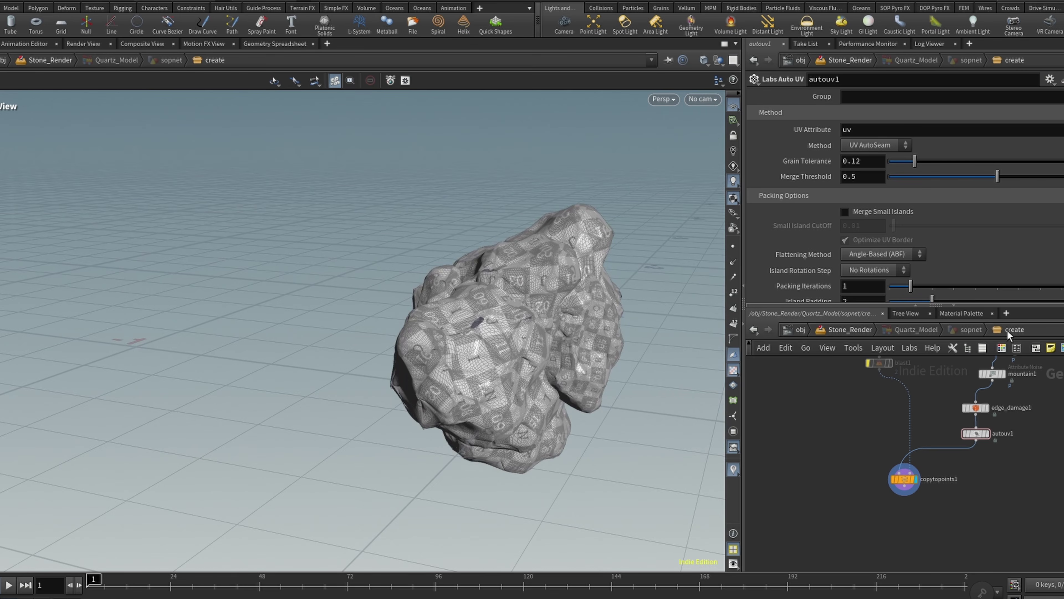
Take blast1 out of bypass and compare the resulting rock cluster from different sides
{"action": "scroll", "coordinate": [848, 472], "scroll_direction": "down", "scroll_amount": 4}
{"action": "scroll", "coordinate": [874, 413], "scroll_direction": "up", "scroll_amount": 5}
{"action": "left_click", "coordinate": [844, 405]}
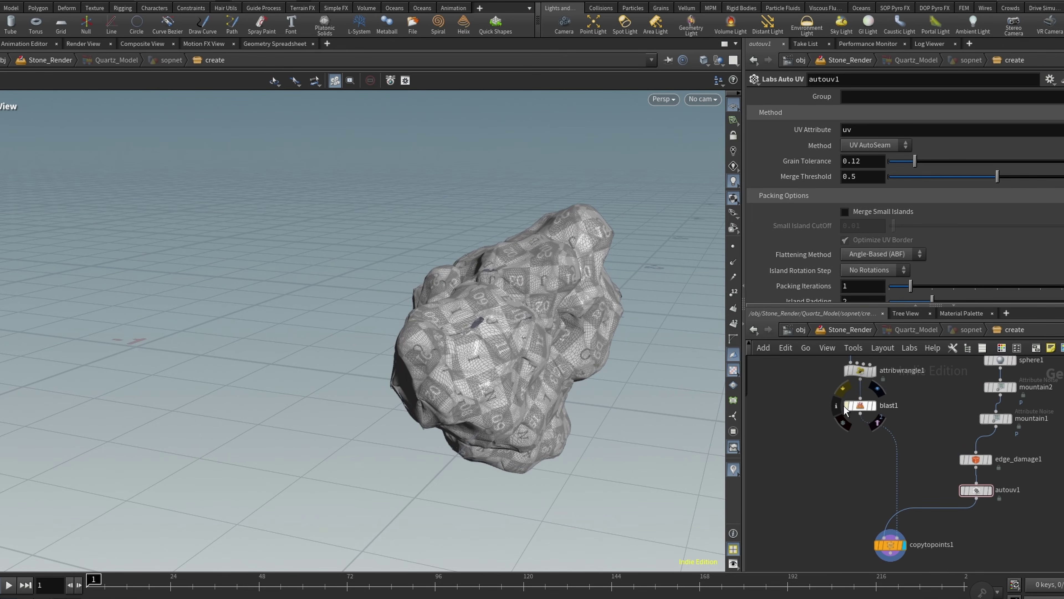
{"action": "left_click_drag", "start_coordinate": [521, 355], "coordinate": [425, 332]}
{"action": "middle_click_drag", "start_coordinate": [513, 339], "coordinate": [437, 342]}
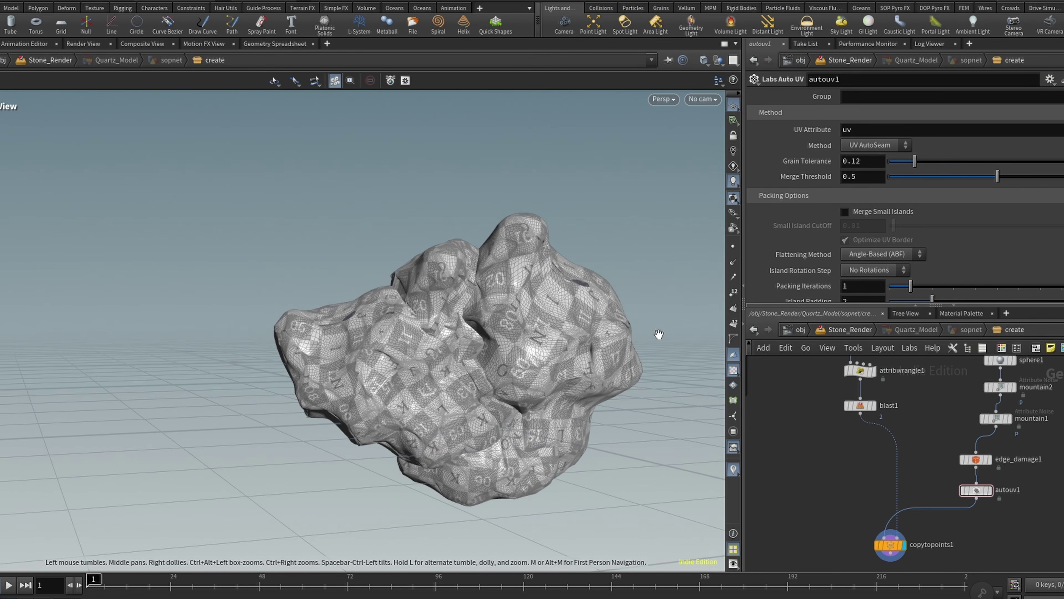
{"action": "left_click_drag", "start_coordinate": [469, 356], "coordinate": [615, 404]}
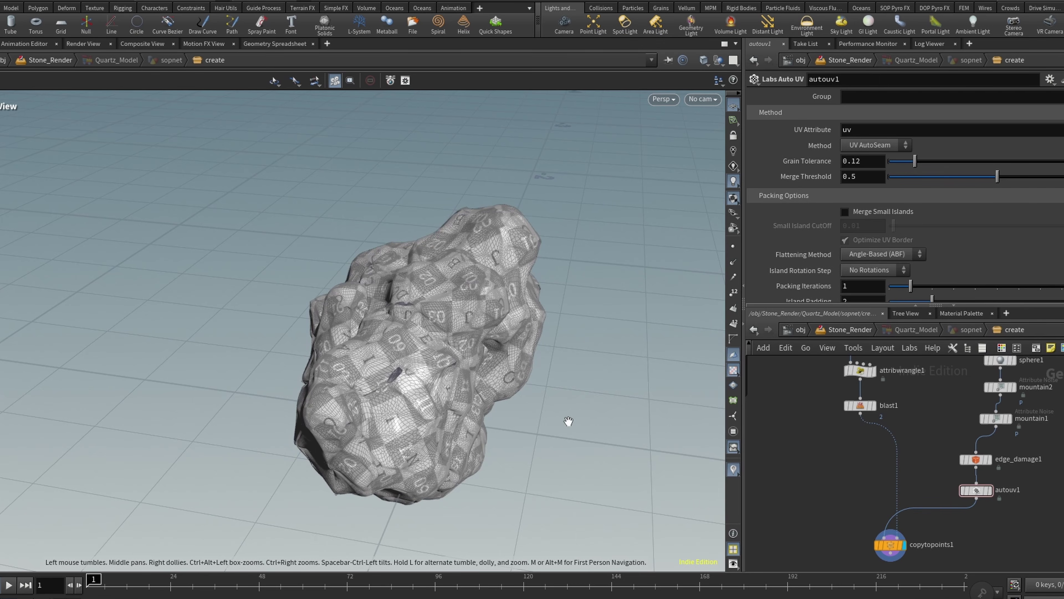
Display blast1's scattered points on their own and bypass the node again
{"action": "scroll", "coordinate": [899, 369], "scroll_direction": "up", "scroll_amount": 3}
{"action": "double_click", "coordinate": [862, 432]}
{"action": "left_click", "coordinate": [855, 432]}
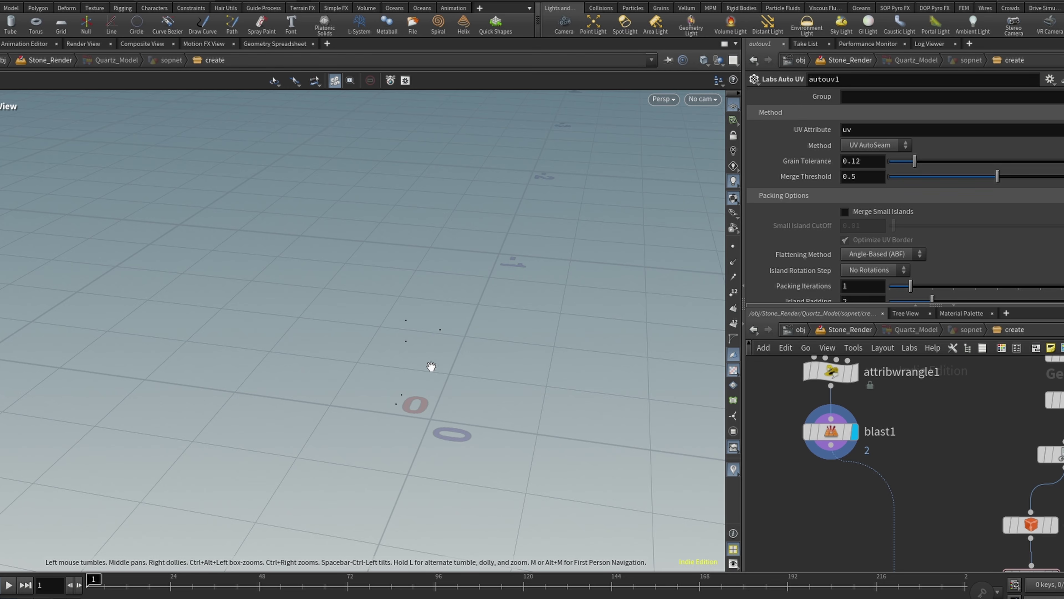
{"action": "left_click", "coordinate": [807, 432]}
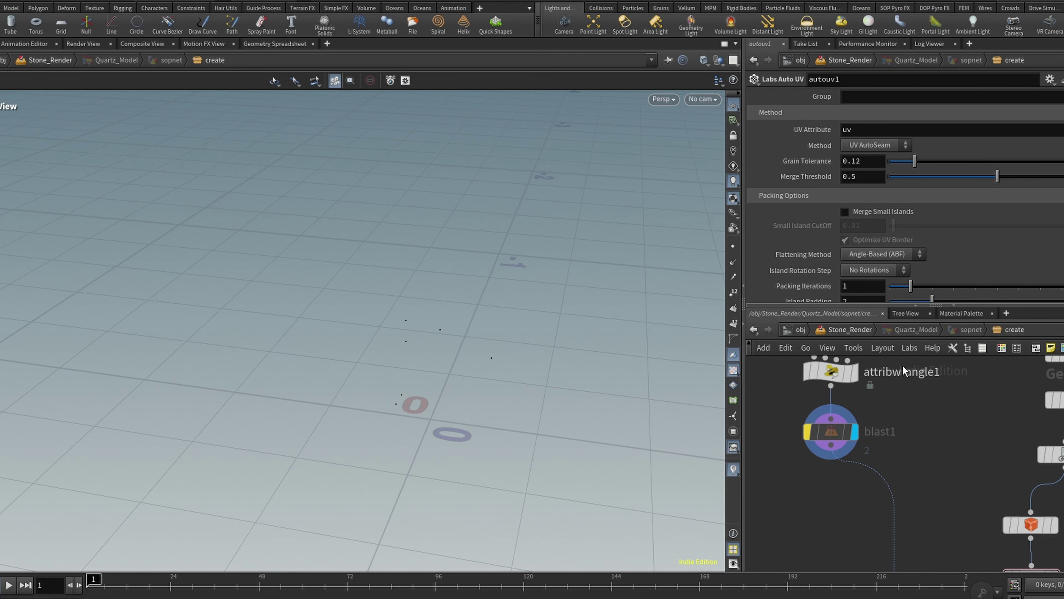
Display copytopoints1 again and examine the complete rock cluster from another side
{"action": "scroll", "coordinate": [902, 366], "scroll_direction": "down", "scroll_amount": 4}
{"action": "scroll", "coordinate": [933, 500], "scroll_direction": "up", "scroll_amount": 3}
{"action": "left_click", "coordinate": [874, 515]}
{"action": "left_click_drag", "start_coordinate": [571, 541], "coordinate": [414, 260]}
{"action": "scroll", "coordinate": [675, 355], "scroll_direction": "up", "scroll_amount": 3}
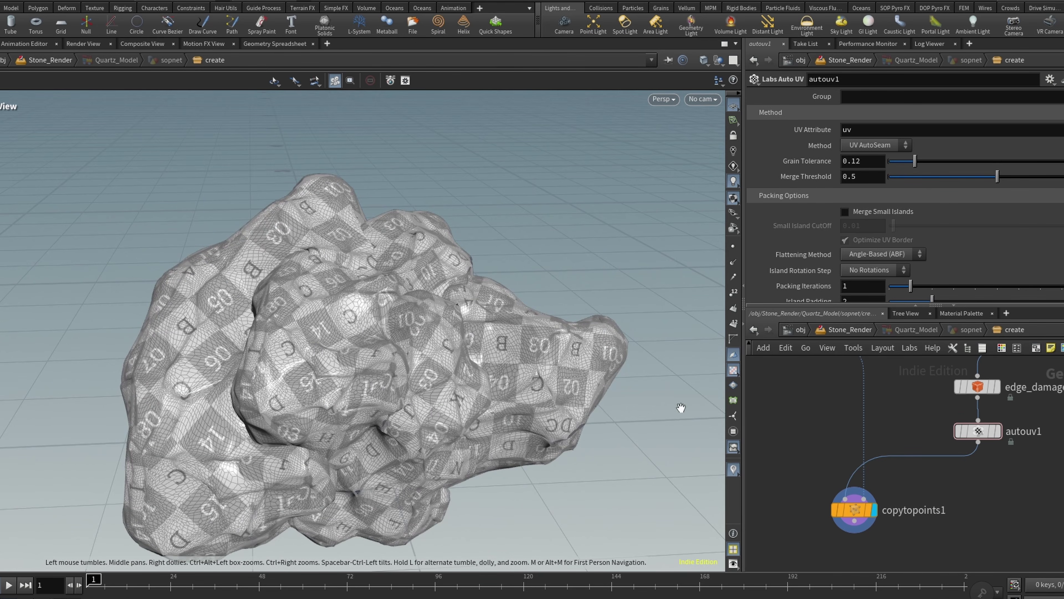
{"action": "scroll", "coordinate": [768, 438], "scroll_direction": "up", "scroll_amount": 2}
Review the Copy to Points settings of copytopoints1 and the group settings of blast1
{"action": "left_click", "coordinate": [866, 522]}
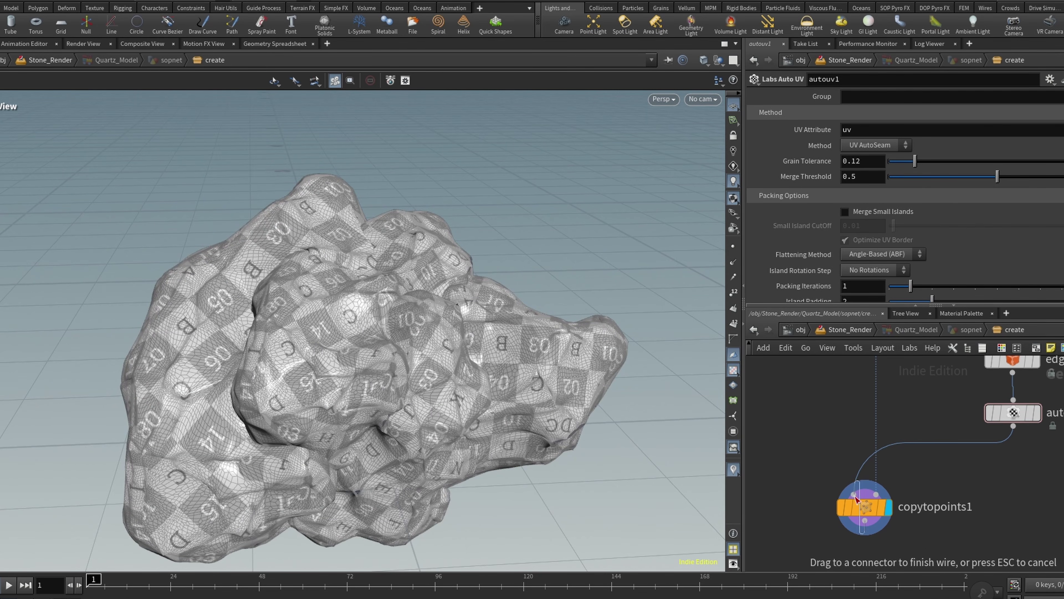
{"action": "left_click", "coordinate": [859, 506]}
{"action": "scroll", "coordinate": [859, 507], "scroll_direction": "down", "scroll_amount": 5}
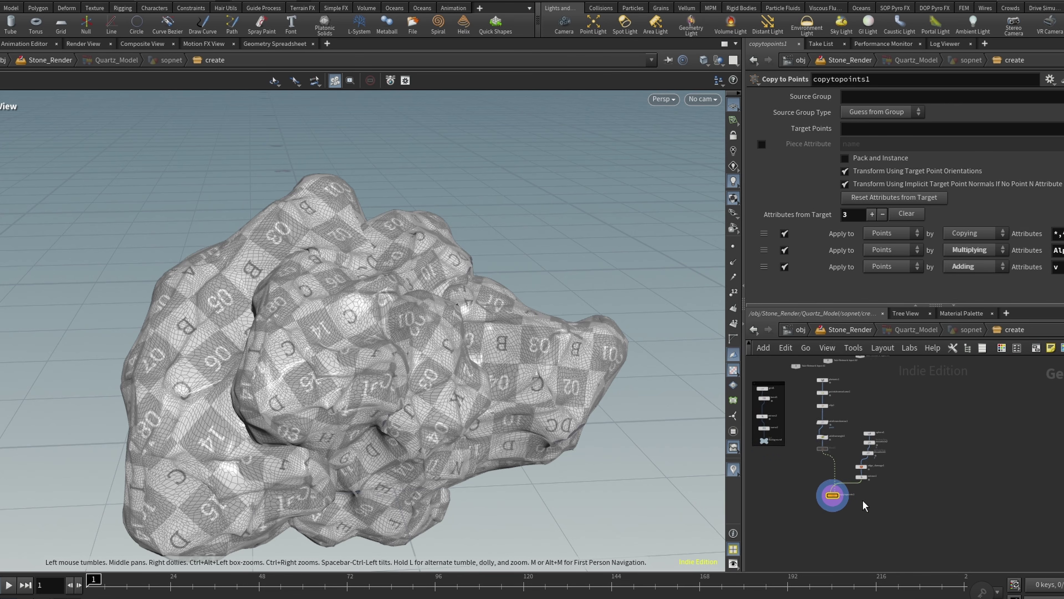
{"action": "left_click", "coordinate": [834, 453]}
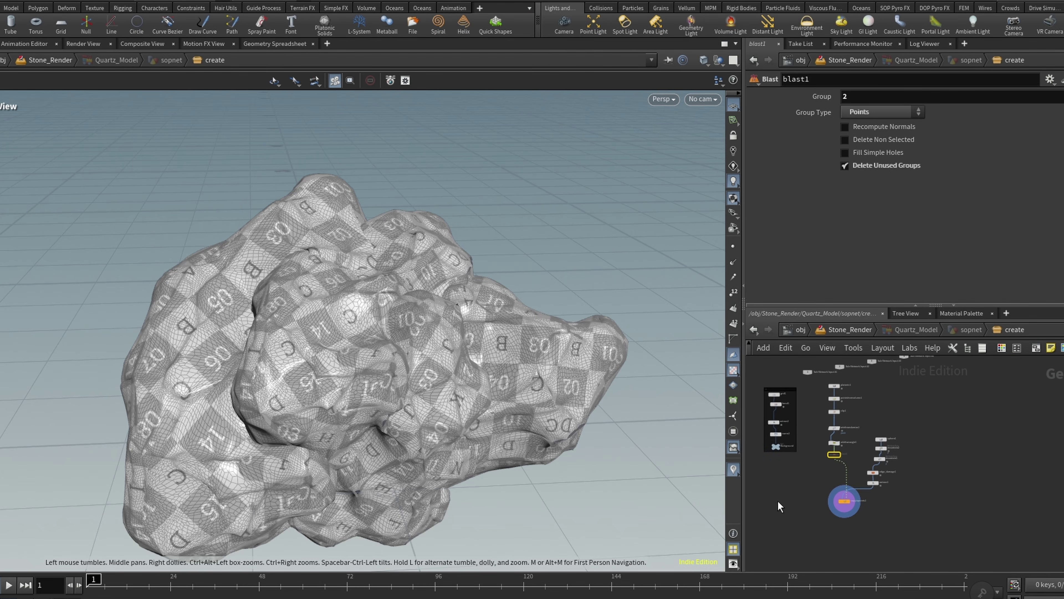
Enclose the 12 rock nodes, including sphere1, blast1 and copytopoints1, in a network box and color it black
{"action": "left_click_drag", "start_coordinate": [777, 500], "coordinate": [814, 503]}
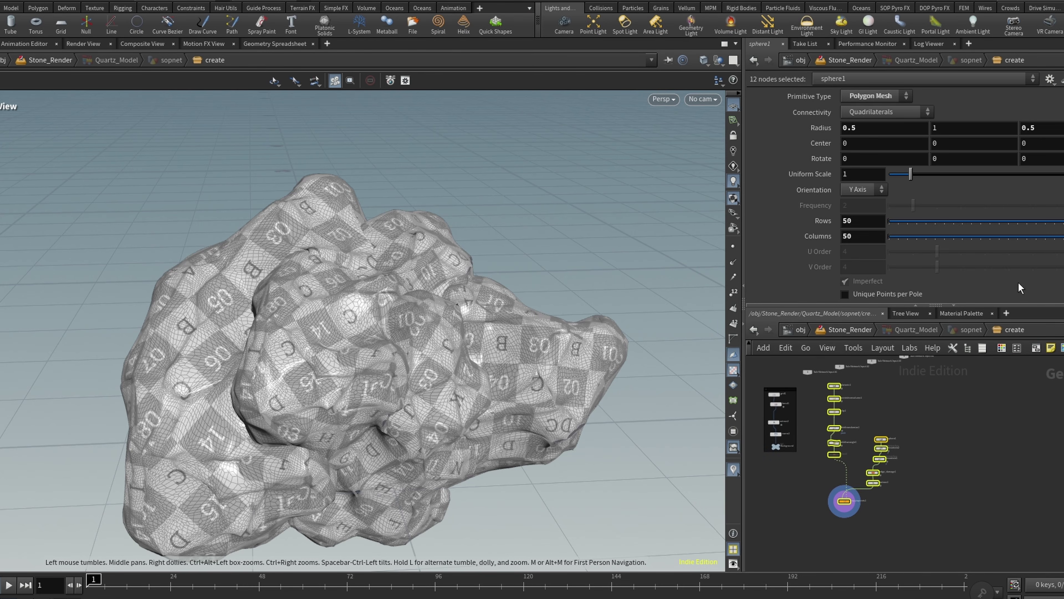
{"action": "left_click", "coordinate": [1038, 348]}
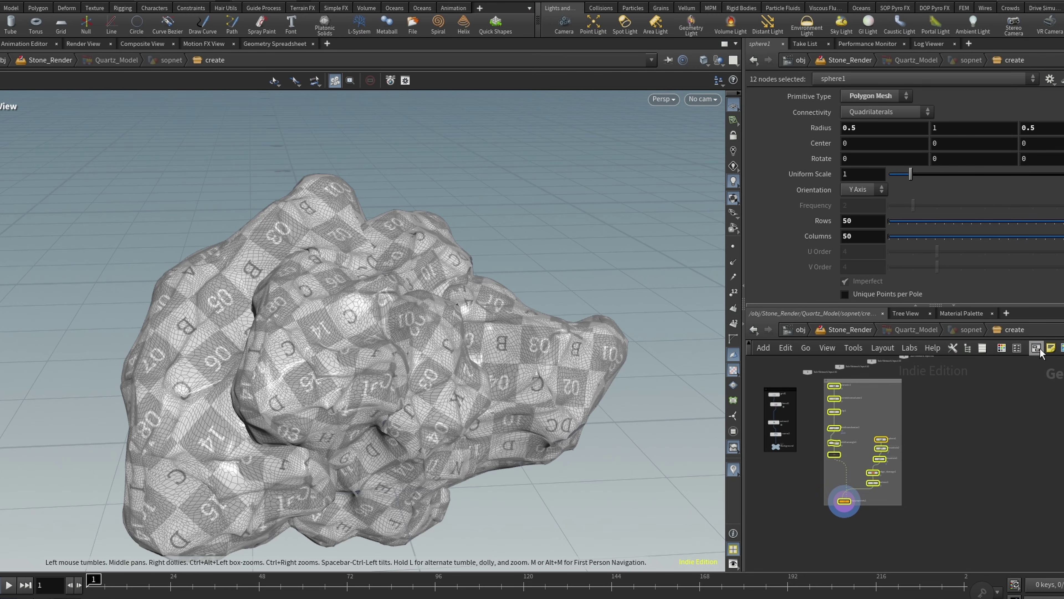
{"action": "left_click", "coordinate": [889, 391]}
{"action": "left_click", "coordinate": [1002, 347]}
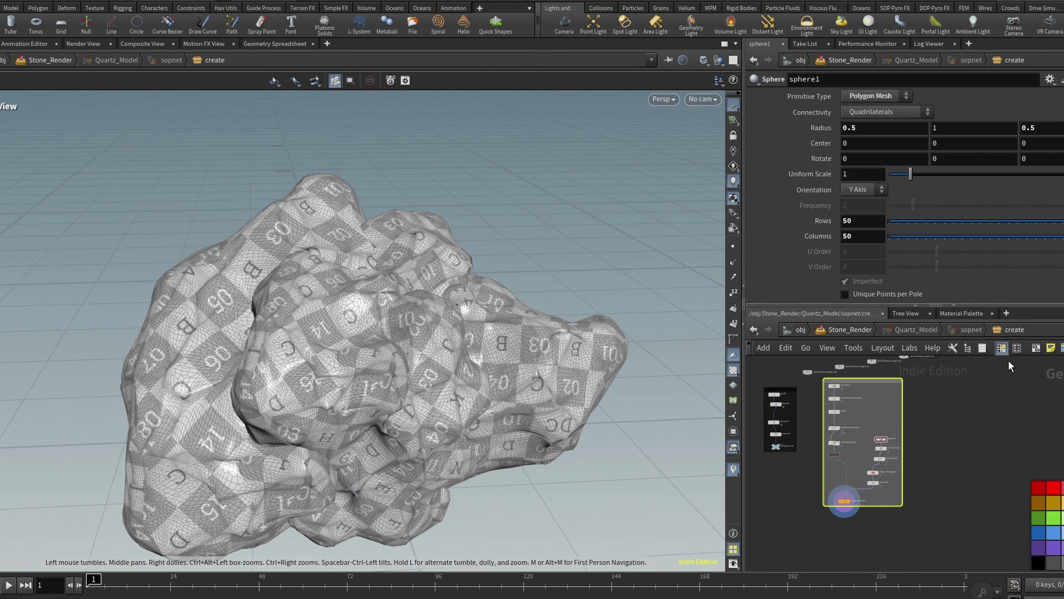
{"action": "left_click", "coordinate": [1038, 563]}
{"action": "left_click", "coordinate": [1000, 511]}
{"action": "scroll", "coordinate": [895, 524], "scroll_direction": "up", "scroll_amount": 5}
Toggle the Auto Save option for the scene
{"action": "left_click", "coordinate": [1, 0]}
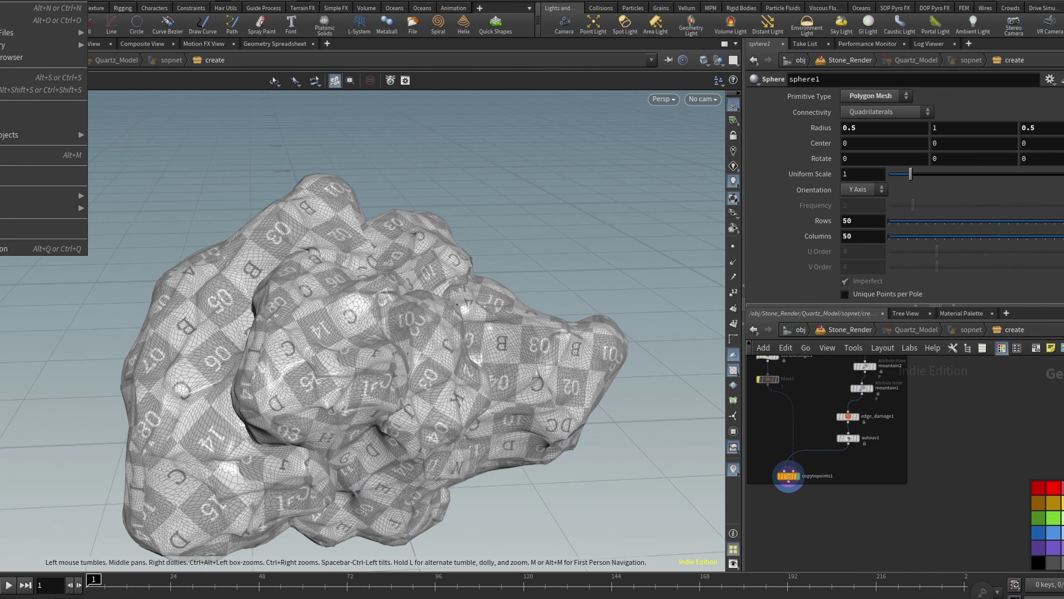
{"action": "left_click", "coordinate": [2, 90]}
{"action": "left_click", "coordinate": [1, 1]}
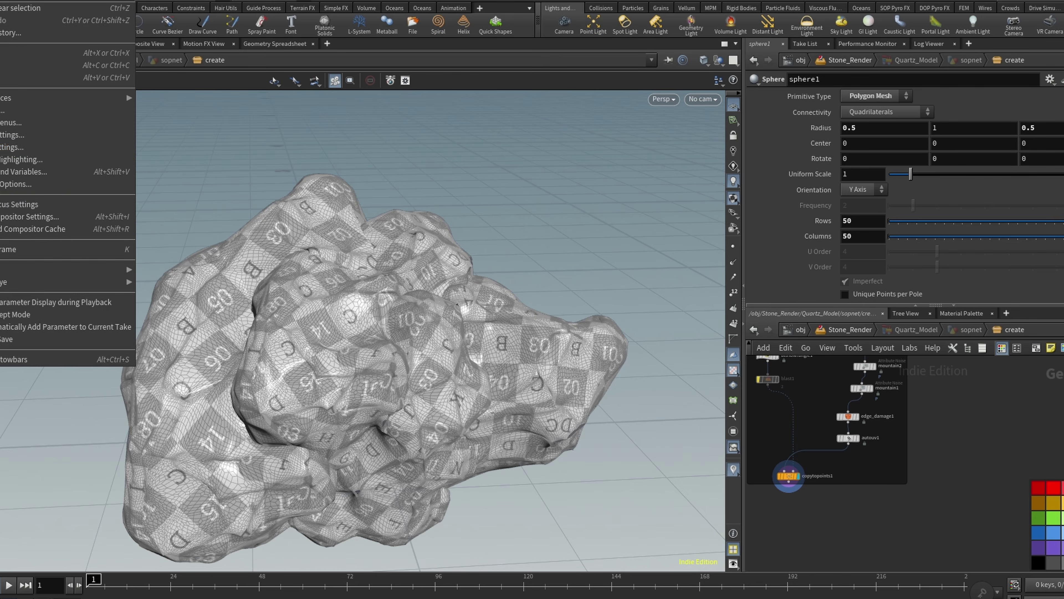
{"action": "left_click", "coordinate": [42, 340]}
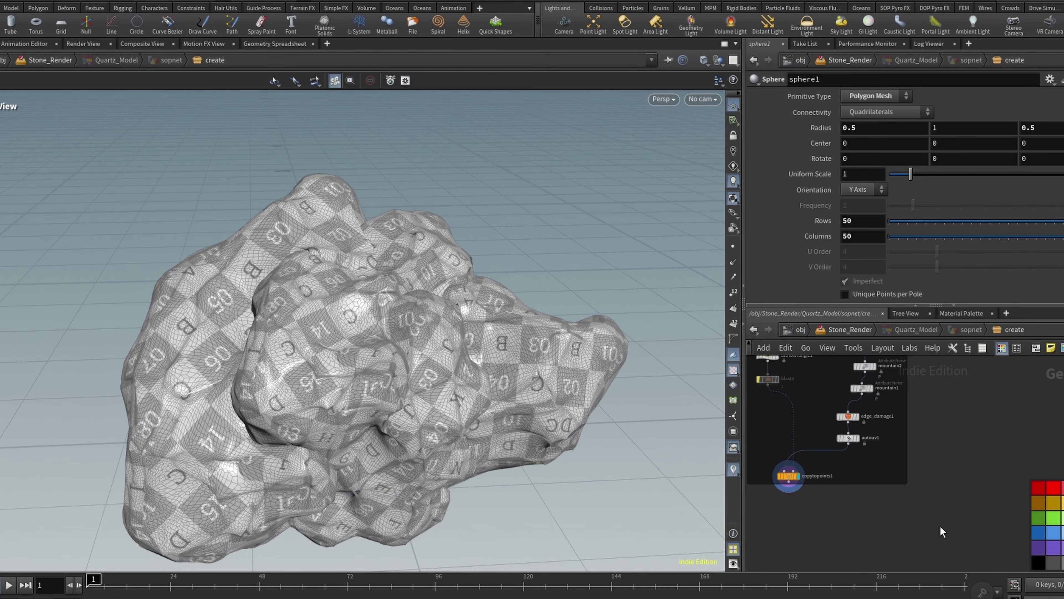
Display the platonic2 dodecahedron and frame the whole solid in the viewport
{"action": "scroll", "coordinate": [942, 532], "scroll_direction": "down", "scroll_amount": 3}
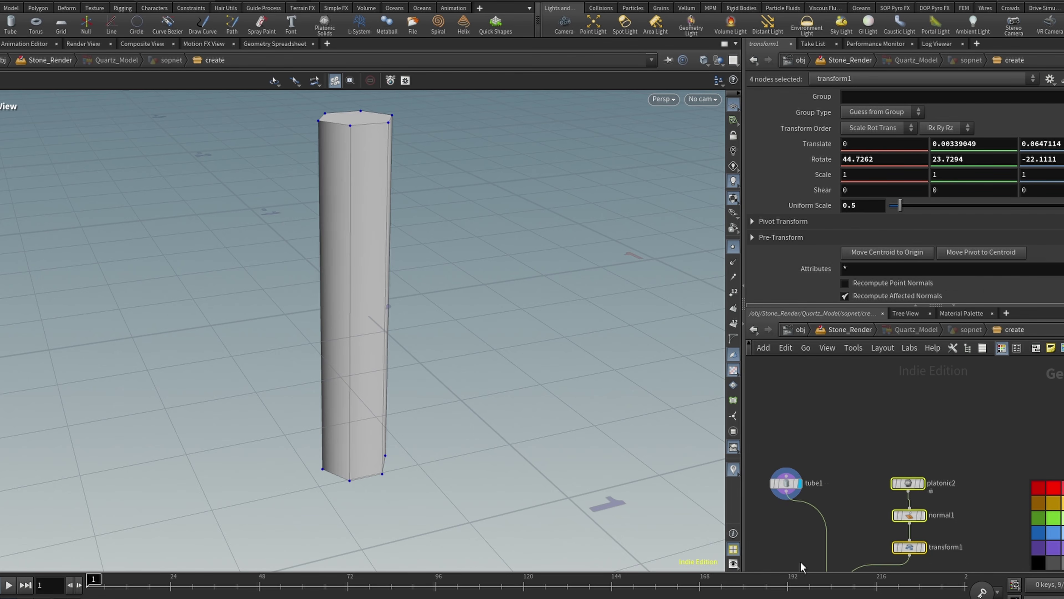
{"action": "left_click", "coordinate": [840, 493]}
{"action": "key", "text": "super"}
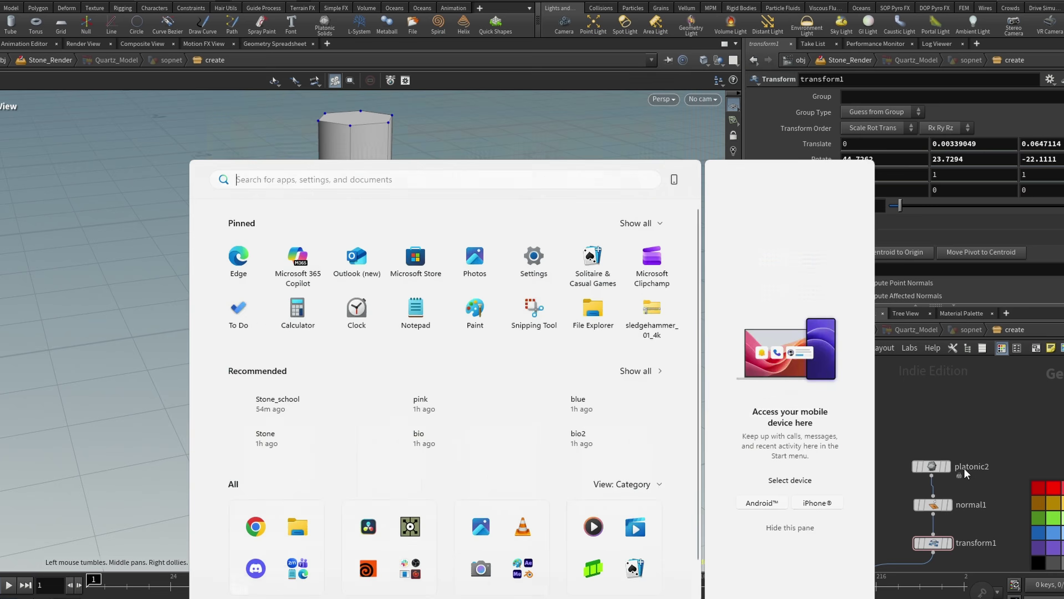
{"action": "left_click", "coordinate": [1010, 423]}
{"action": "left_click", "coordinate": [950, 469]}
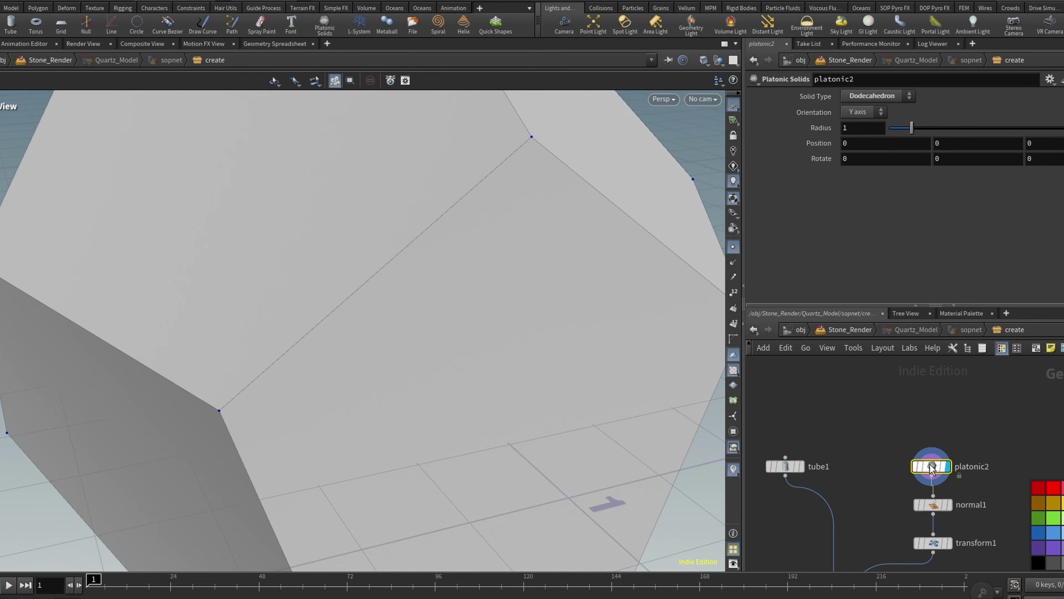
{"action": "key", "text": "h"}
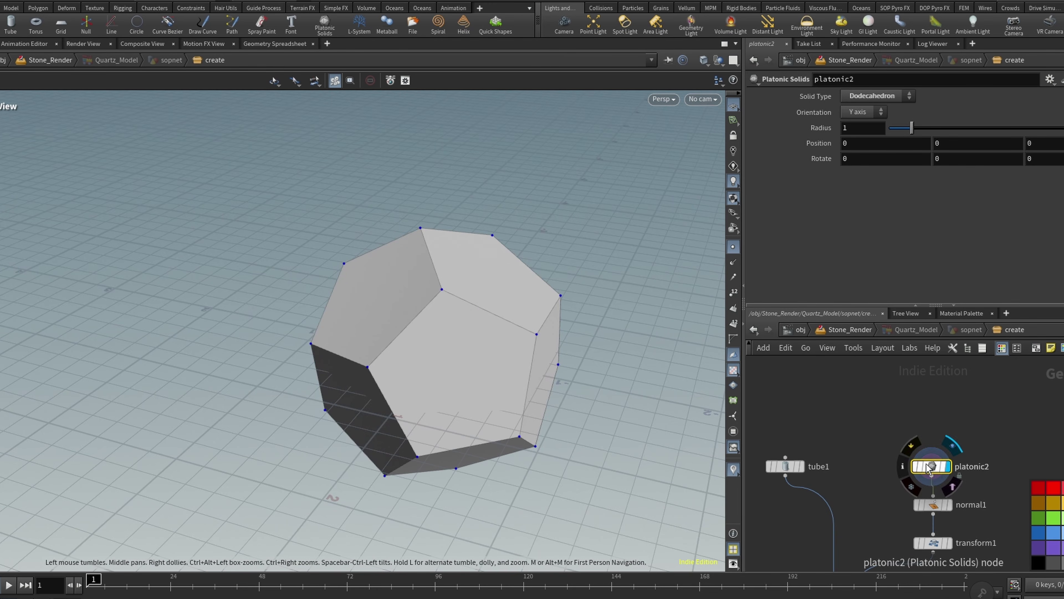
Show the normals in the viewport and compare platonic2 with the normal1 node
{"action": "left_click", "coordinate": [949, 505]}
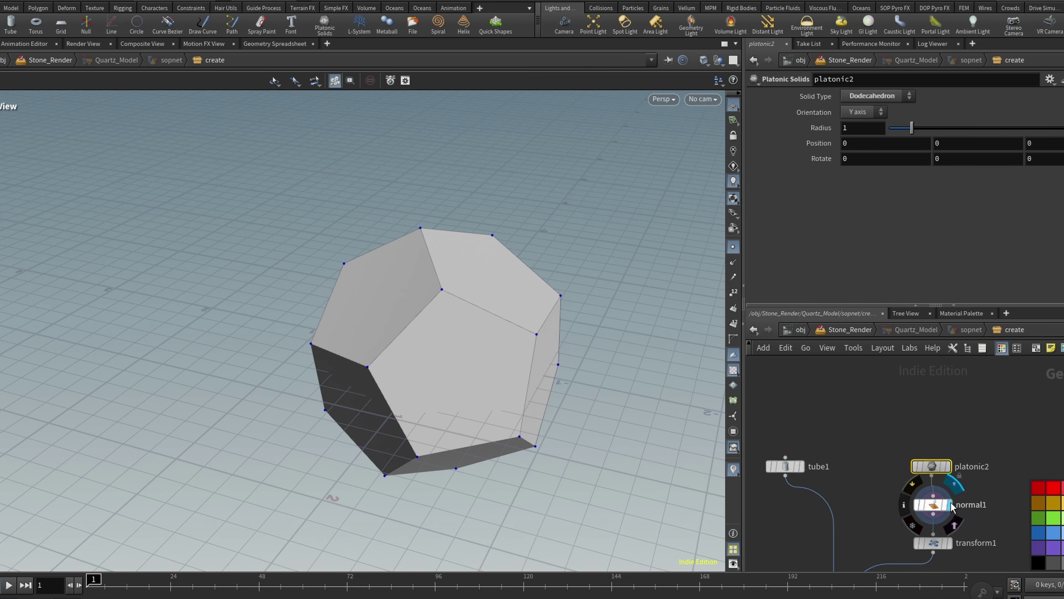
{"action": "left_click", "coordinate": [733, 263]}
{"action": "mouse_move", "coordinate": [951, 480]}
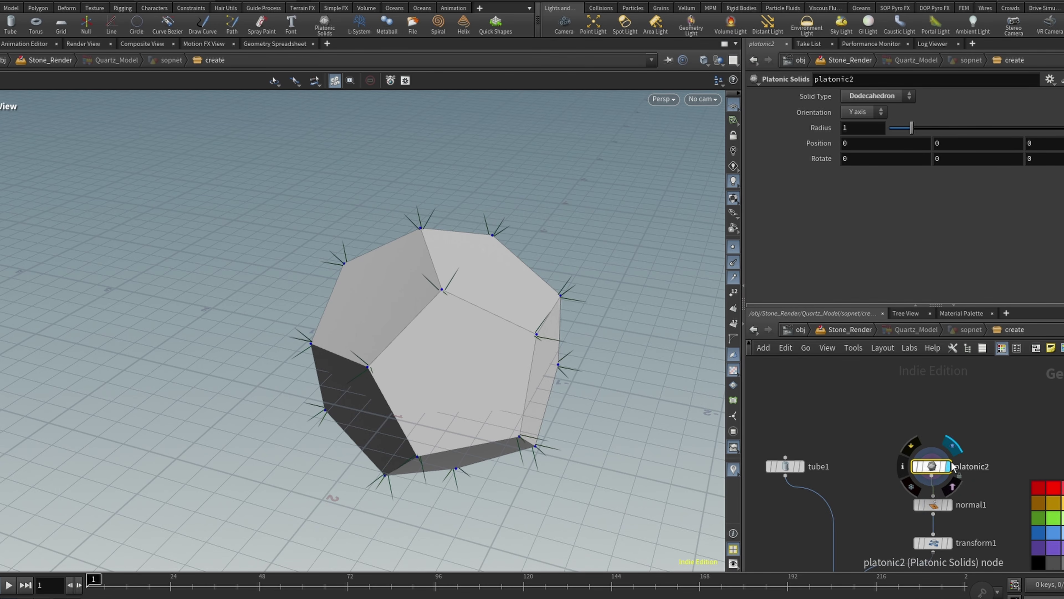
Display the transform1 node and examine the scaled and rotated dodecahedron in the viewport
{"action": "left_click", "coordinate": [950, 542]}
{"action": "left_click", "coordinate": [933, 542]}
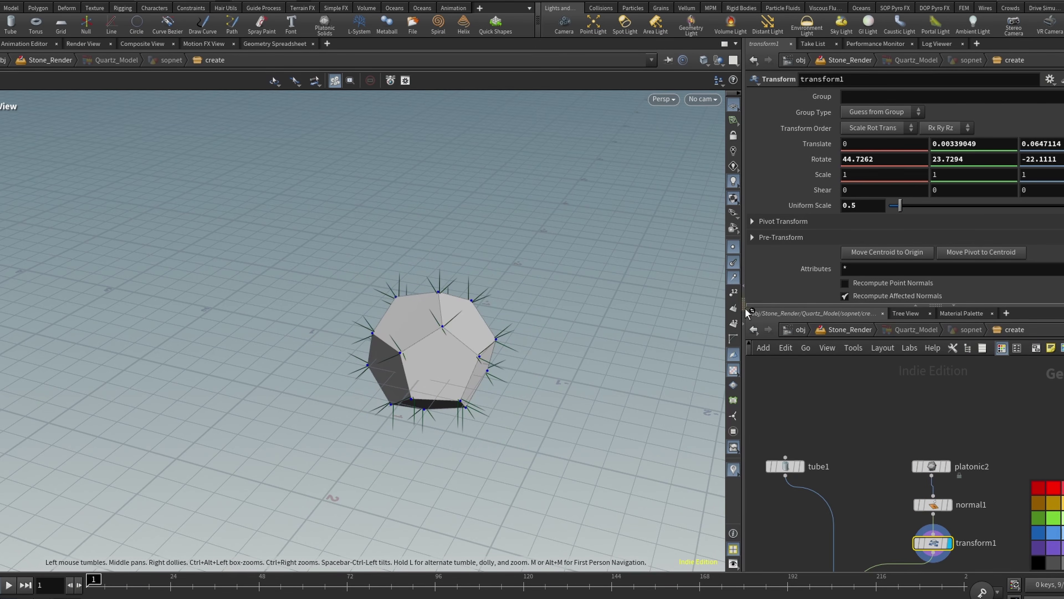
{"action": "left_click_drag", "start_coordinate": [407, 356], "coordinate": [381, 445]}
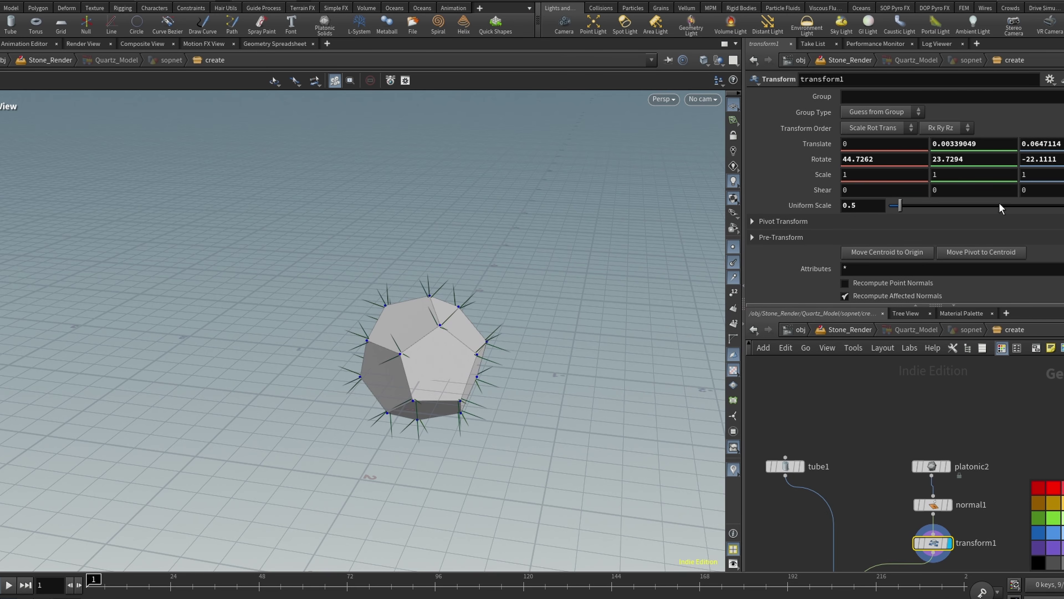
Display the boolean1 node and examine the intersected crystal column from the side
{"action": "scroll", "coordinate": [971, 432], "scroll_direction": "down", "scroll_amount": 3}
{"action": "scroll", "coordinate": [900, 462], "scroll_direction": "up", "scroll_amount": 4}
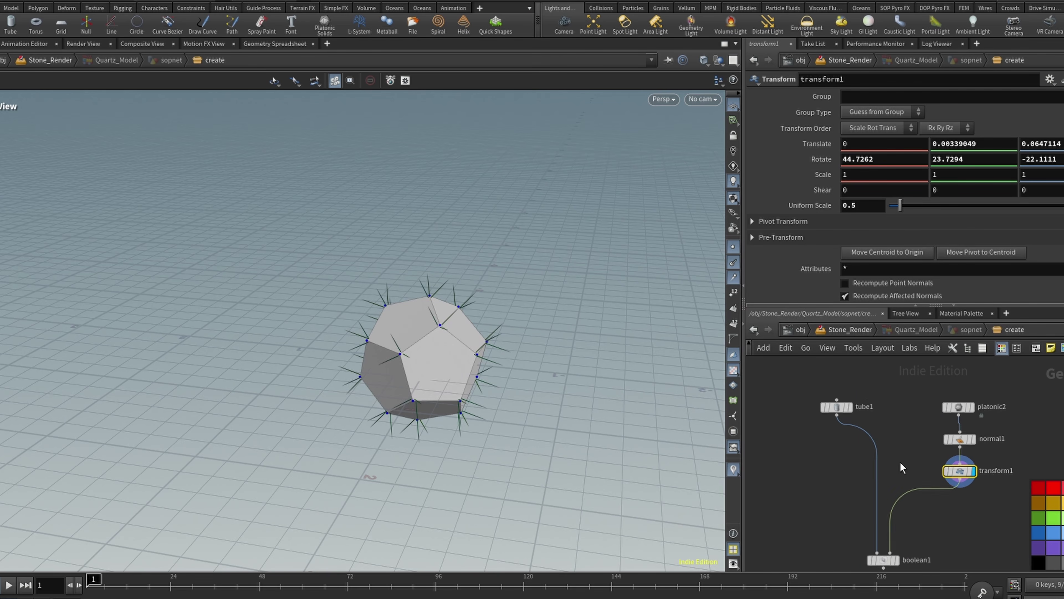
{"action": "scroll", "coordinate": [882, 474], "scroll_direction": "down", "scroll_amount": 4}
{"action": "scroll", "coordinate": [881, 474], "scroll_direction": "up", "scroll_amount": 4}
{"action": "left_click_drag", "start_coordinate": [884, 536], "coordinate": [876, 478]}
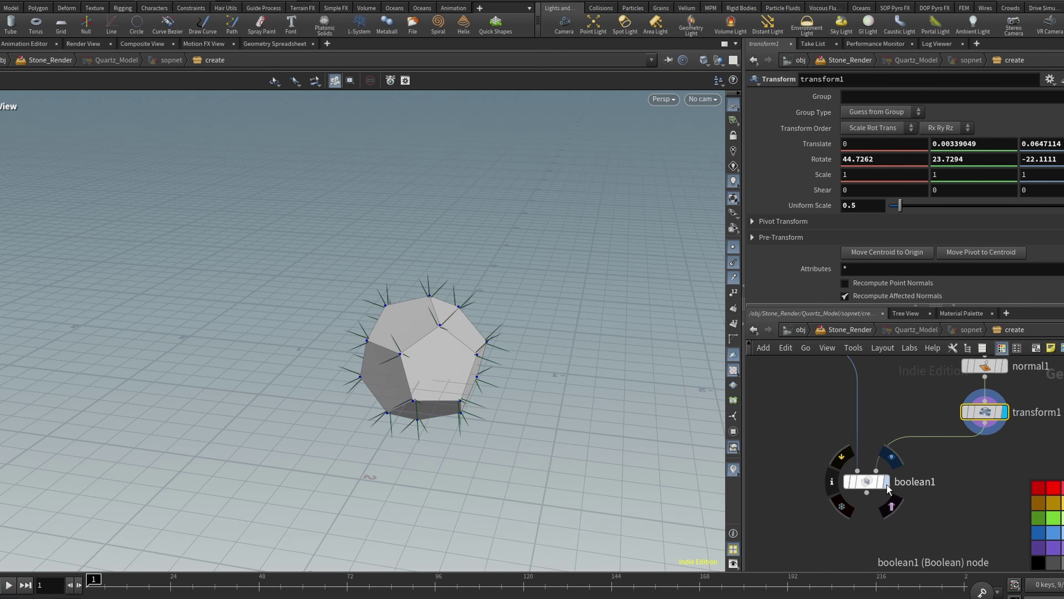
{"action": "left_click", "coordinate": [885, 482]}
{"action": "left_click", "coordinate": [868, 484]}
{"action": "left_click_drag", "start_coordinate": [444, 360], "coordinate": [213, 387]}
{"action": "right_click_drag", "start_coordinate": [214, 388], "coordinate": [613, 308]}
{"action": "middle_click_drag", "start_coordinate": [613, 308], "coordinate": [553, 281]}
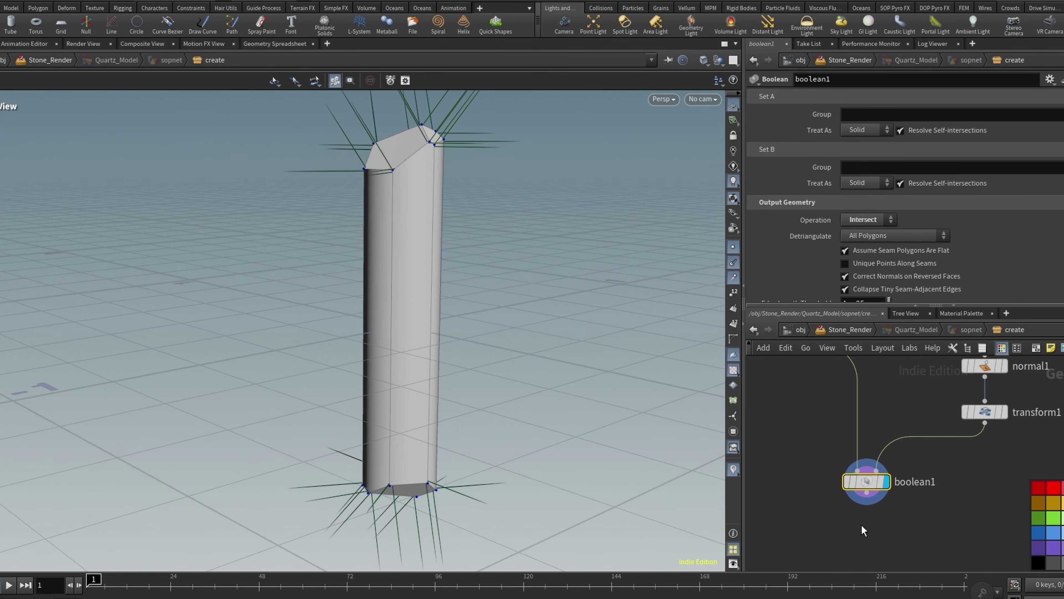
Compare tube1 with the boolean1 result, showing transform1's dodecahedron as a template around the crystal
{"action": "scroll", "coordinate": [866, 530], "scroll_direction": "down", "scroll_amount": 5}
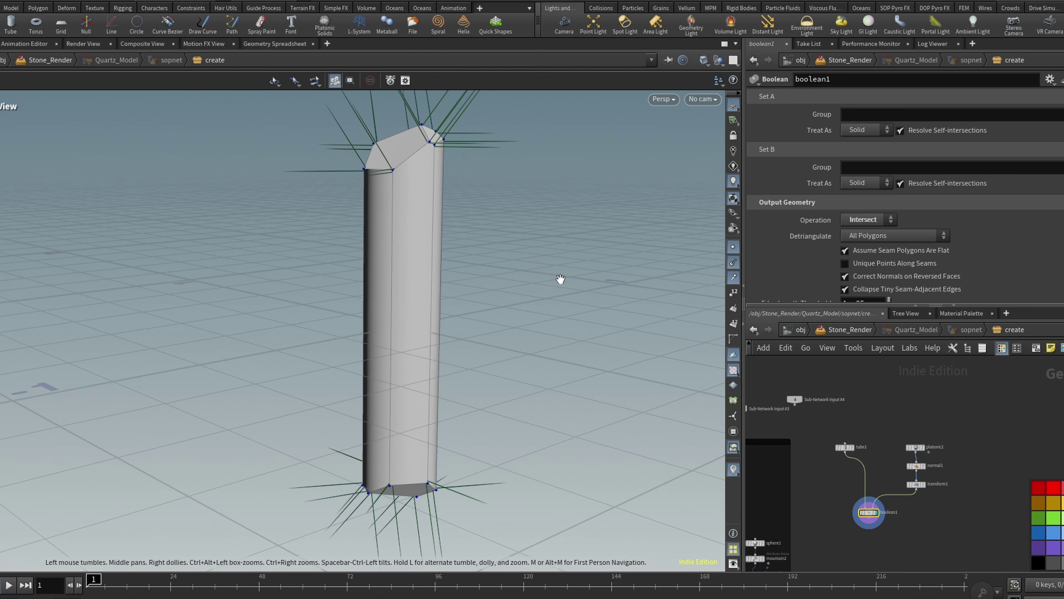
{"action": "scroll", "coordinate": [858, 483], "scroll_direction": "up", "scroll_amount": 6}
{"action": "left_click_drag", "start_coordinate": [832, 386], "coordinate": [854, 431]}
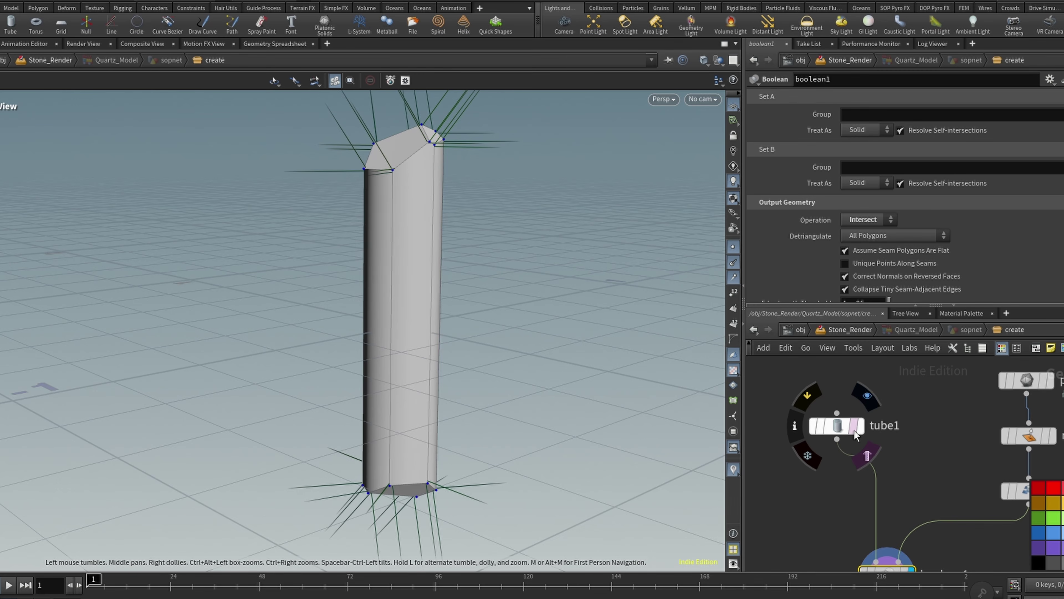
{"action": "left_click", "coordinate": [856, 426]}
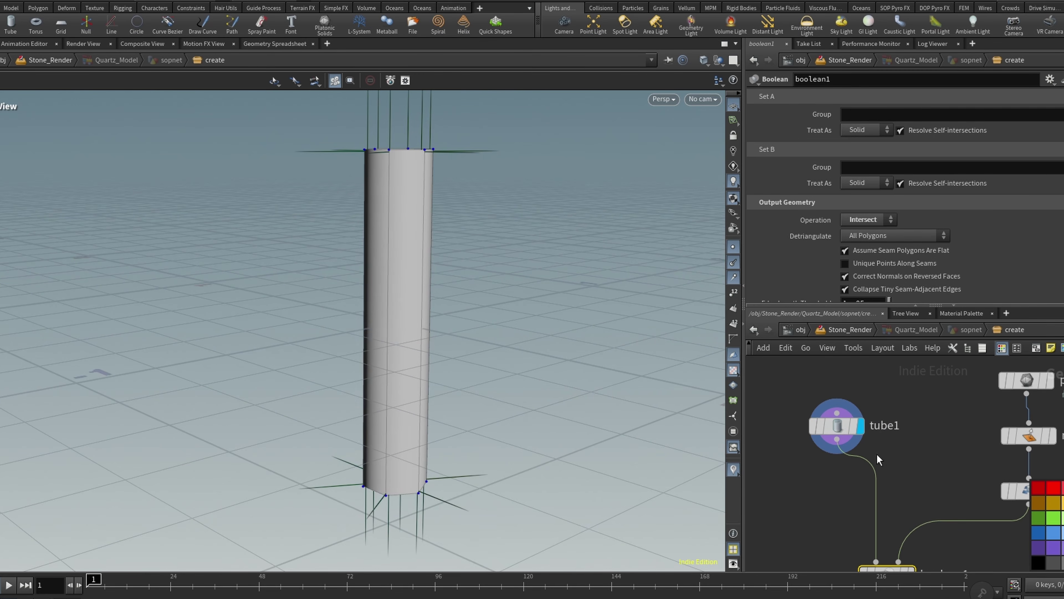
{"action": "middle_click_drag", "start_coordinate": [876, 454], "coordinate": [807, 433]}
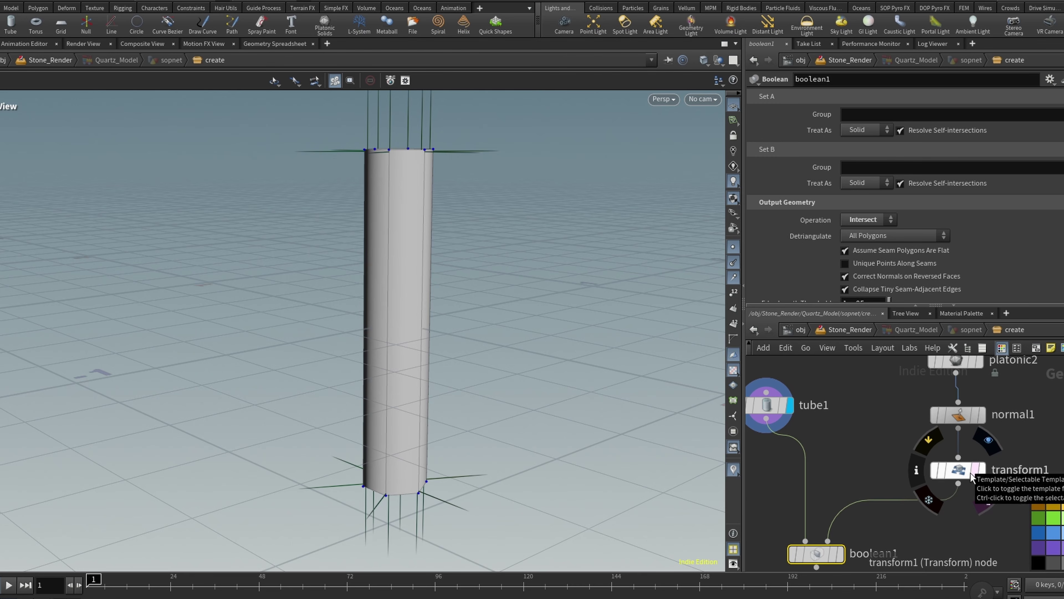
{"action": "left_click", "coordinate": [973, 473]}
{"action": "left_click_drag", "start_coordinate": [531, 285], "coordinate": [416, 179]}
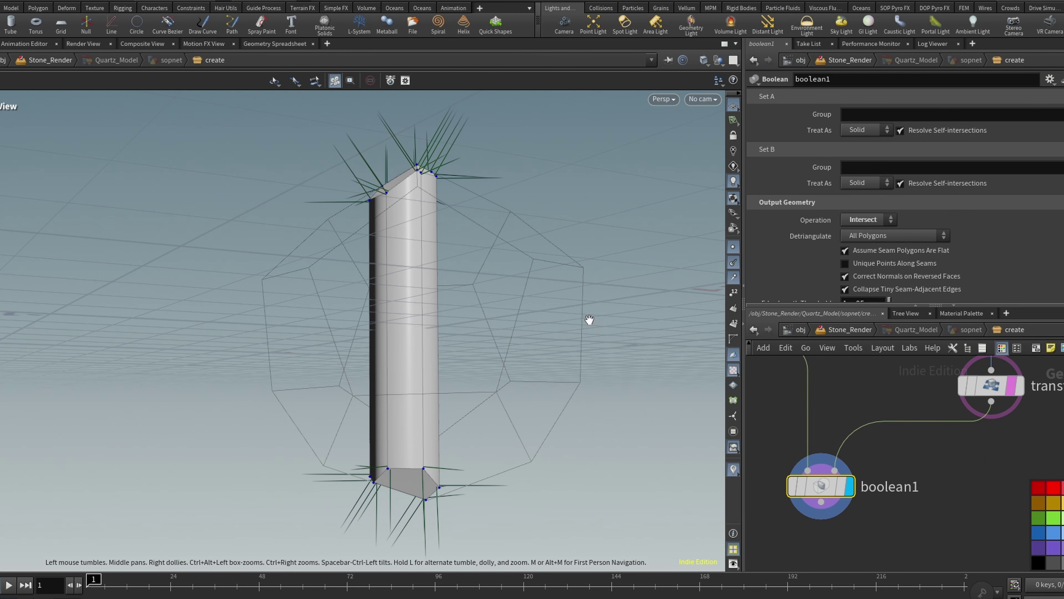
{"action": "left_click_drag", "start_coordinate": [418, 283], "coordinate": [344, 317]}
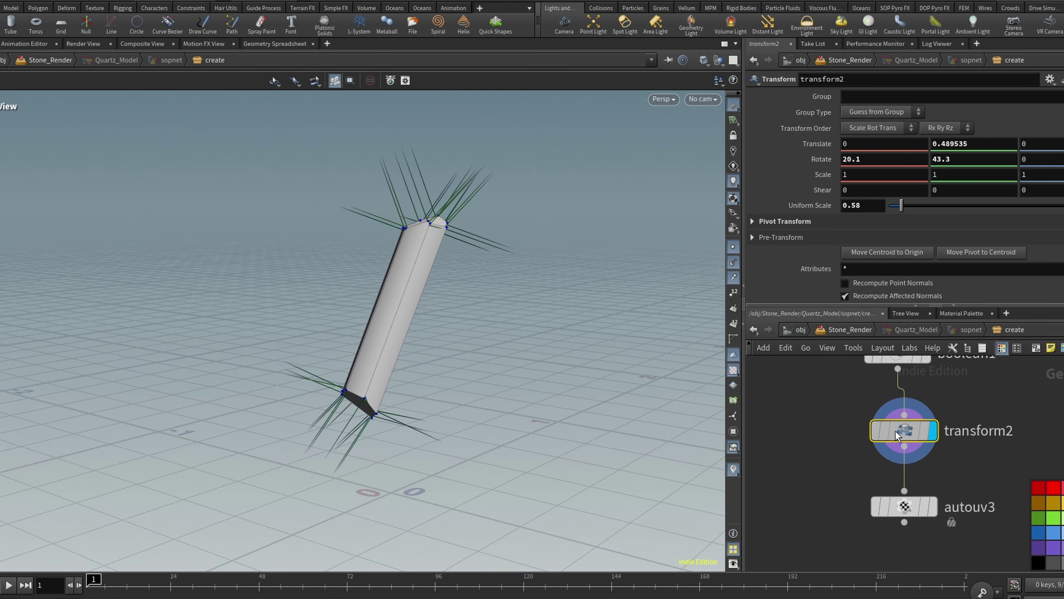
Round the rotation of transform2 to 20 on X and 43 on Y
{"action": "scroll", "coordinate": [890, 415], "scroll_direction": "down", "scroll_amount": 3}
{"action": "scroll", "coordinate": [890, 415], "scroll_direction": "up", "scroll_amount": 5}
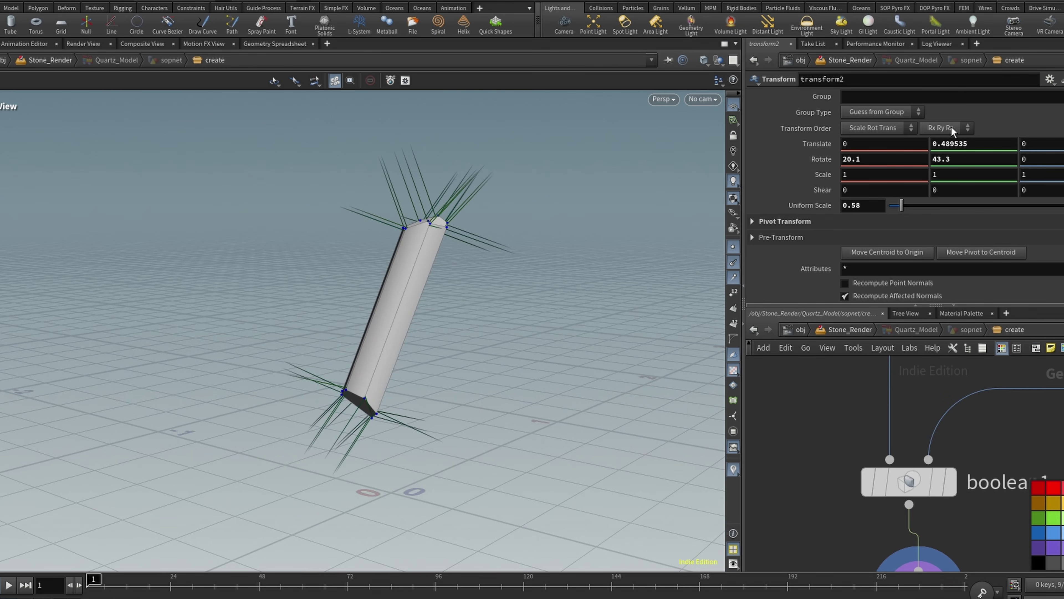
{"action": "middle_click_drag", "start_coordinate": [867, 545], "coordinate": [817, 469]}
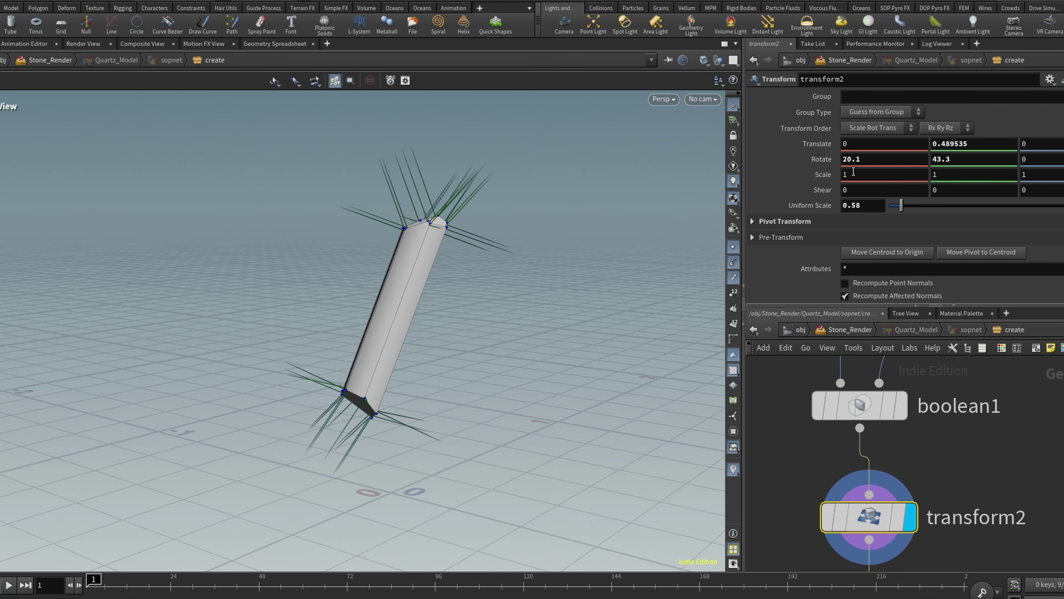
{"action": "left_click", "coordinate": [866, 159]}
{"action": "key", "text": "BackSpace"}
{"action": "key", "text": "BackSpace"}
{"action": "key", "text": "Tab"}
{"action": "key", "text": "BackSpace"}
{"action": "key", "text": "BackSpace"}
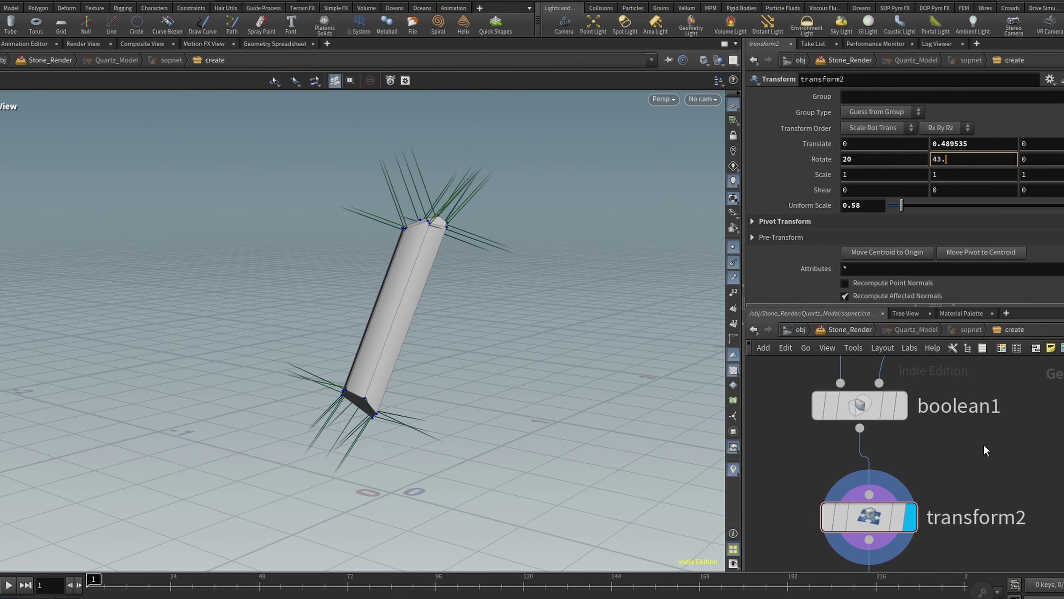
{"action": "key", "text": "Return"}
Set transform2's uniform scale to 0.6 and round off its Y translation
{"action": "key", "text": "BackSpace"}
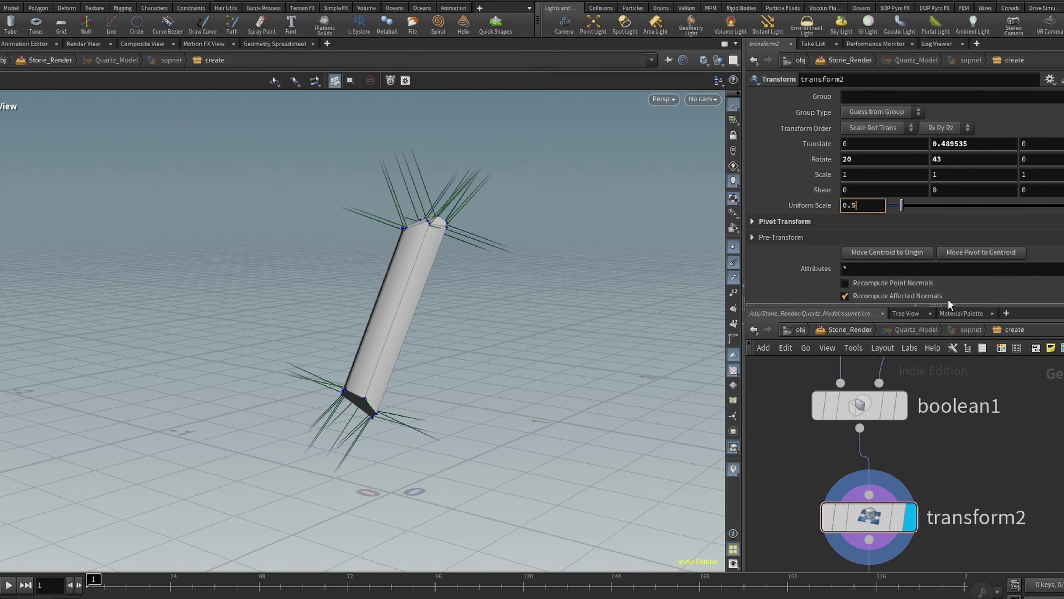
{"action": "key", "text": "Return"}
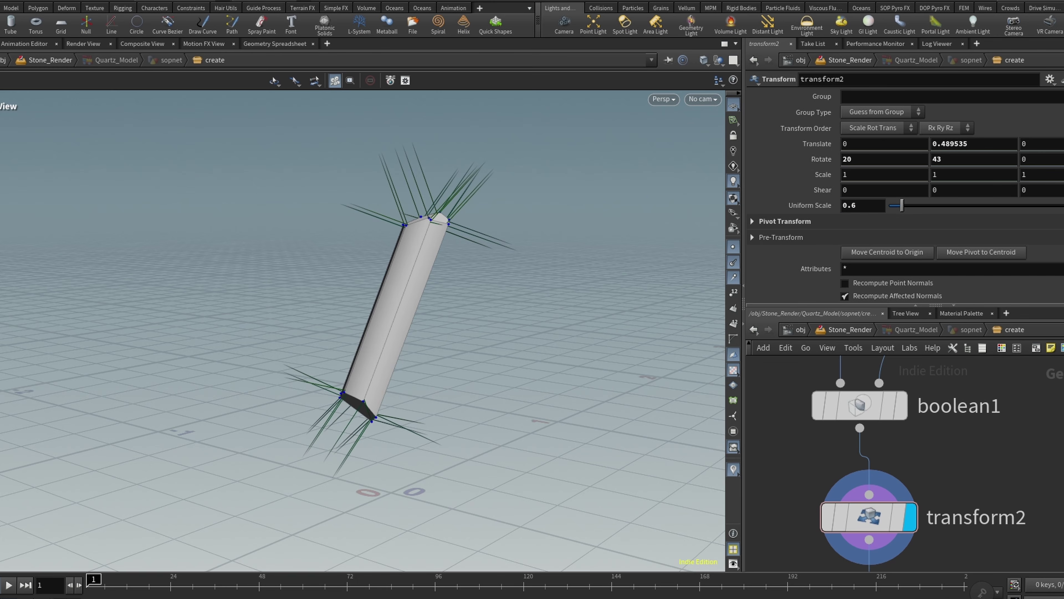
{"action": "left_click", "coordinate": [975, 147]}
{"action": "type", "text": "5"}
{"action": "key", "text": "Return"}
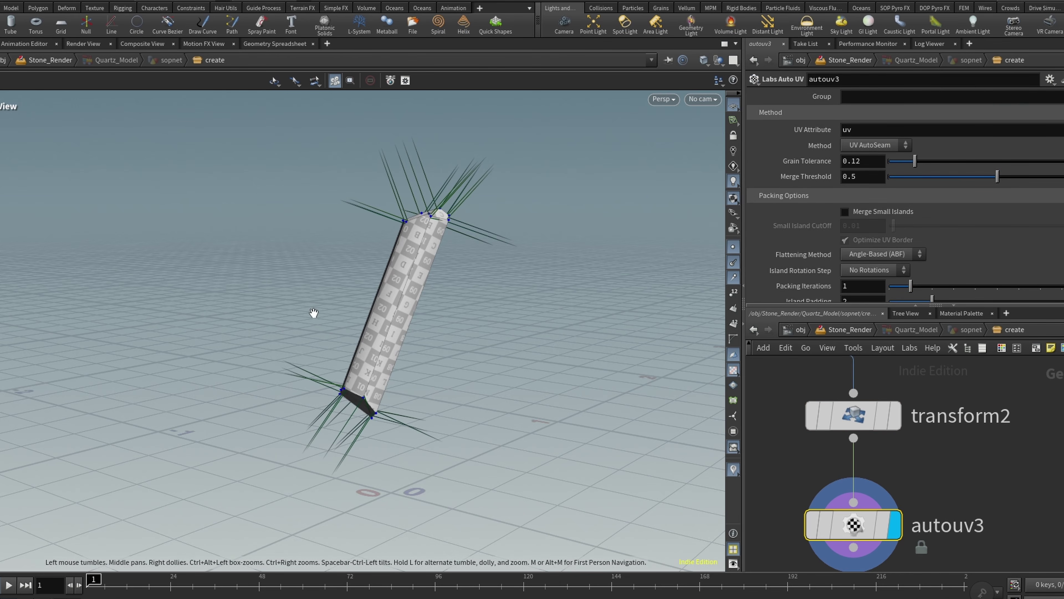
Examine the autouv3 checker pattern on the crystal column up close and from several angles
{"action": "left_click_drag", "start_coordinate": [453, 335], "coordinate": [526, 315]}
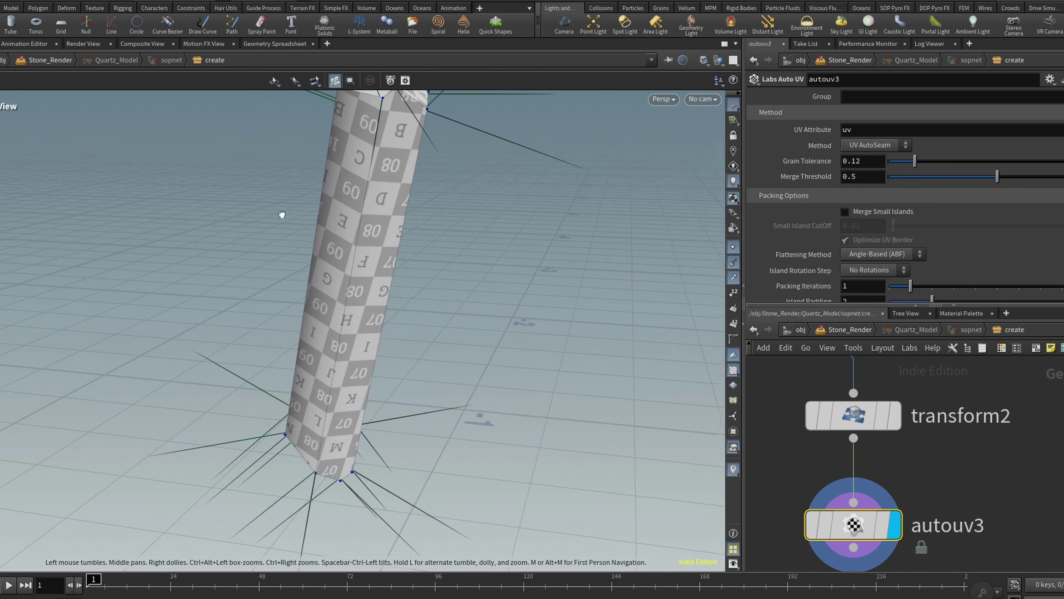
{"action": "left_click_drag", "start_coordinate": [282, 214], "coordinate": [452, 231]}
{"action": "right_click_drag", "start_coordinate": [413, 270], "coordinate": [278, 371]}
{"action": "left_click_drag", "start_coordinate": [278, 371], "coordinate": [293, 322]}
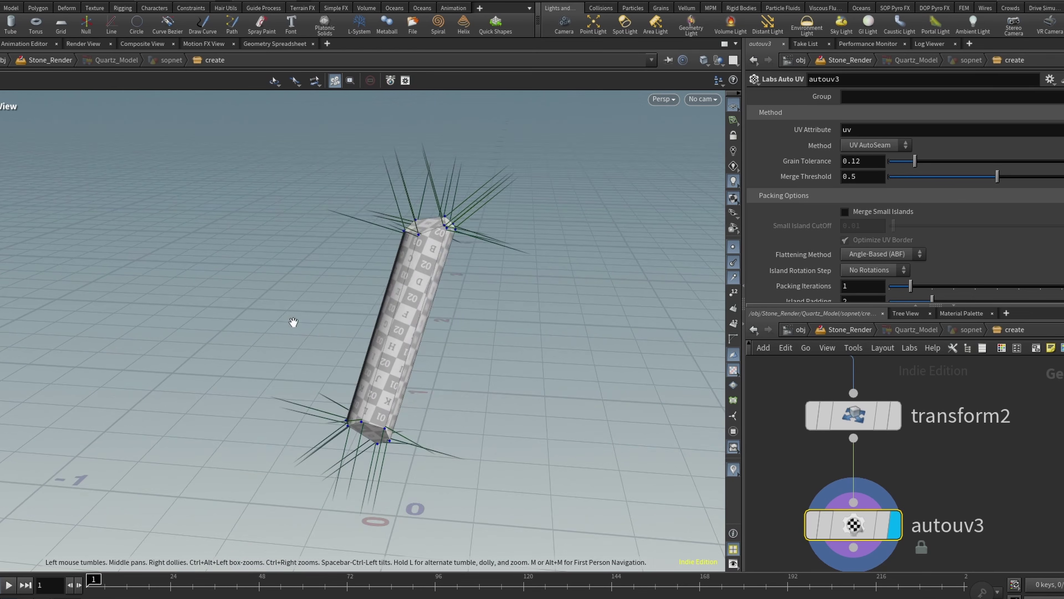
{"action": "middle_click_drag", "start_coordinate": [294, 323], "coordinate": [341, 303]}
Line transform5 up in the crystal node chain and move autouv3 between boolean1 and transform2
{"action": "scroll", "coordinate": [991, 449], "scroll_direction": "down", "scroll_amount": 5}
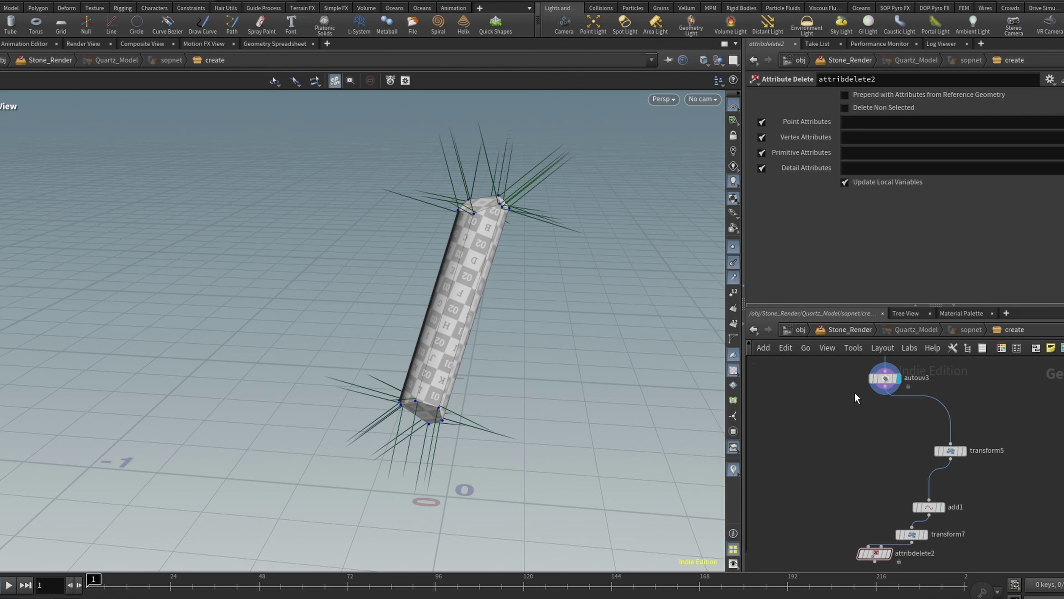
{"action": "scroll", "coordinate": [850, 417], "scroll_direction": "up", "scroll_amount": 4}
{"action": "middle_click_drag", "start_coordinate": [850, 416], "coordinate": [811, 487]}
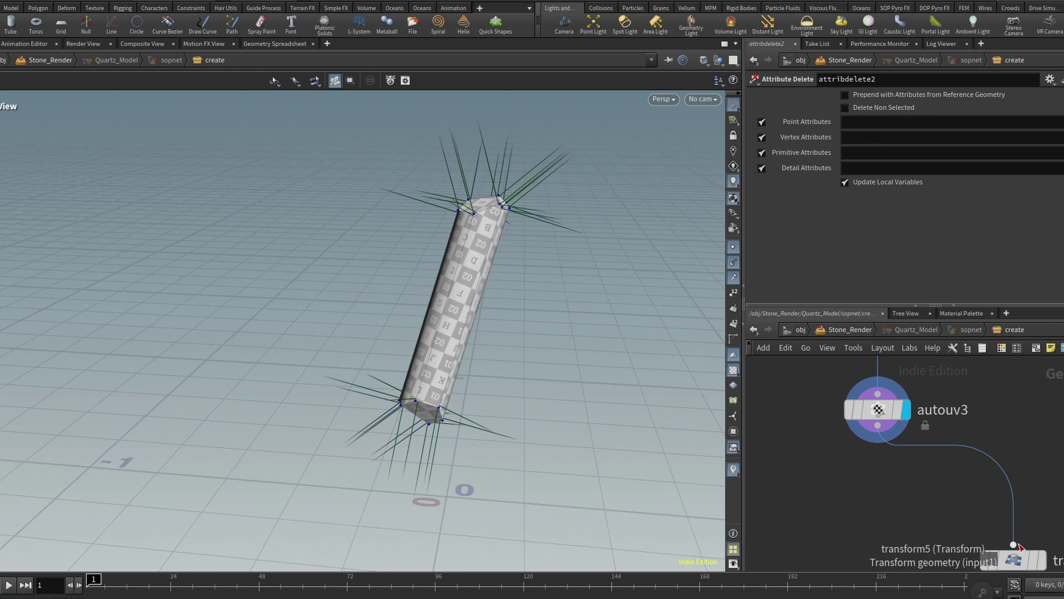
{"action": "left_click_drag", "start_coordinate": [1019, 559], "coordinate": [882, 494]}
{"action": "scroll", "coordinate": [874, 546], "scroll_direction": "down", "scroll_amount": 4}
{"action": "scroll", "coordinate": [863, 465], "scroll_direction": "up", "scroll_amount": 2}
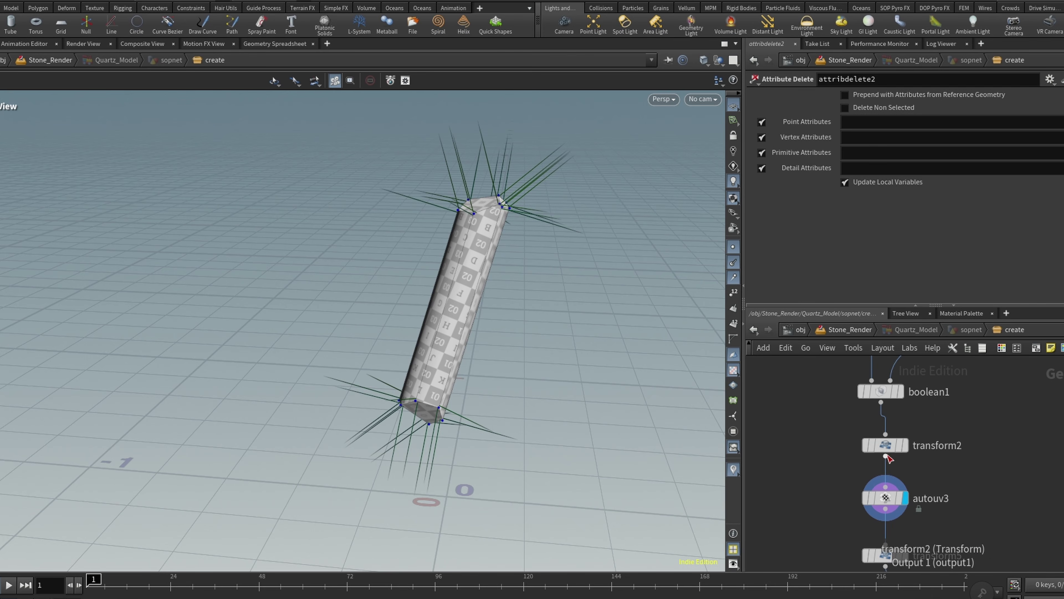
{"action": "left_click_drag", "start_coordinate": [885, 445], "coordinate": [885, 463]}
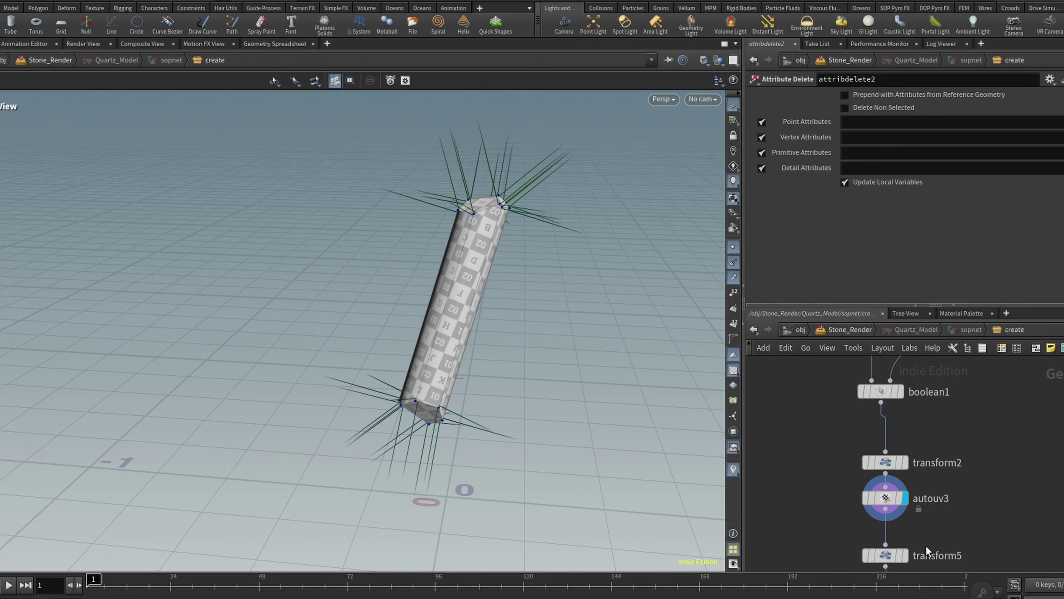
{"action": "mouse_move", "coordinate": [885, 500]}
{"action": "left_mouse_down"}
{"action": "mouse_move", "coordinate": [881, 447]}
{"action": "mouse_move", "coordinate": [884, 492]}
{"action": "left_mouse_up"}
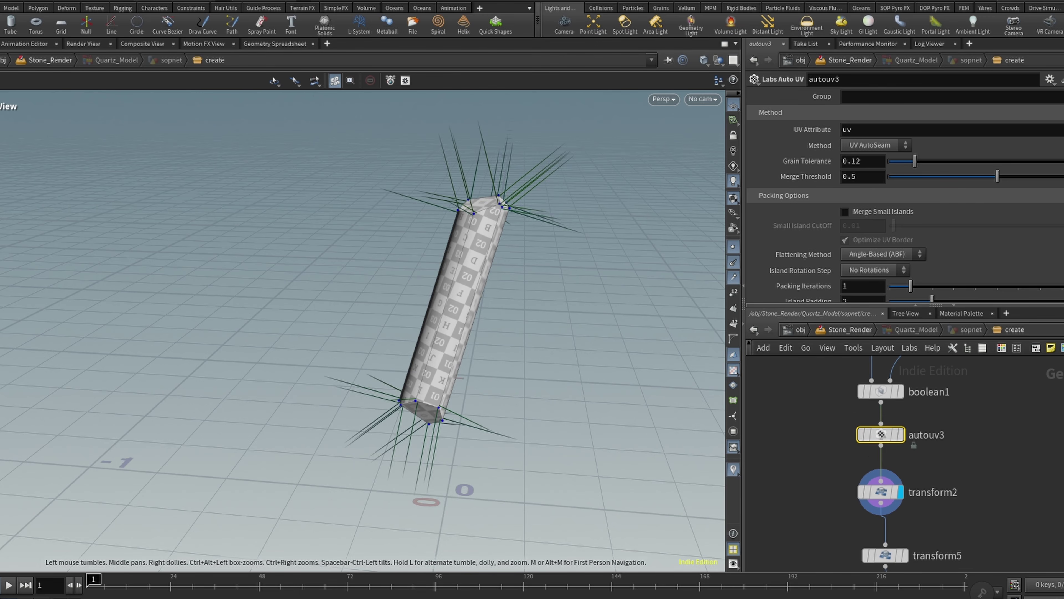
Display the transform5 node, examine the resized crystal, and check its transform and pivot parameters
{"action": "left_click", "coordinate": [888, 556]}
{"action": "key", "text": "space+g"}
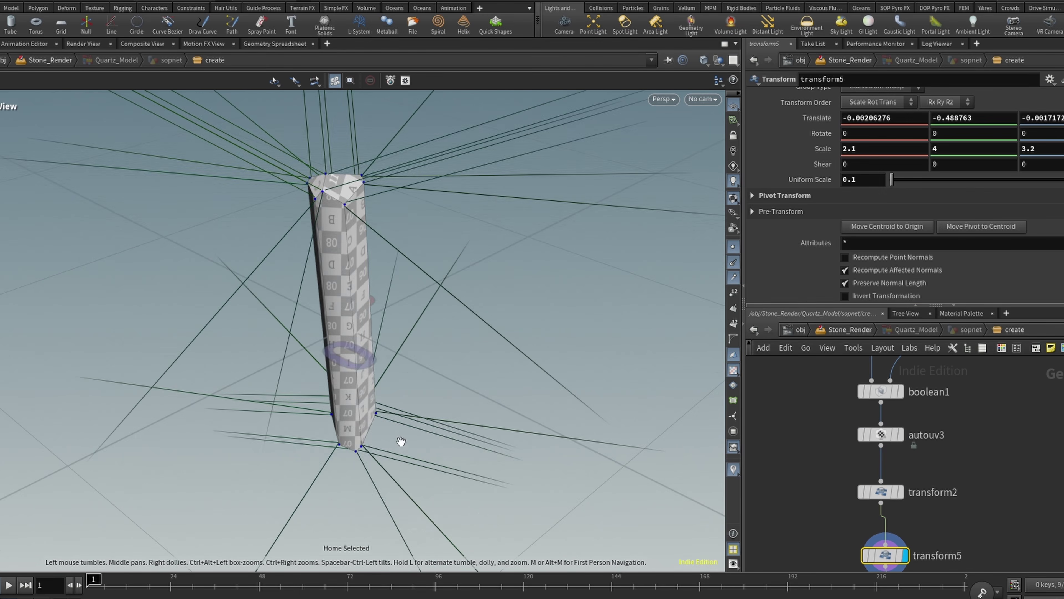
{"action": "scroll", "coordinate": [392, 287], "scroll_direction": "down", "scroll_amount": 3}
{"action": "left_click_drag", "start_coordinate": [392, 286], "coordinate": [482, 347]}
{"action": "scroll", "coordinate": [482, 347], "scroll_direction": "down", "scroll_amount": 4}
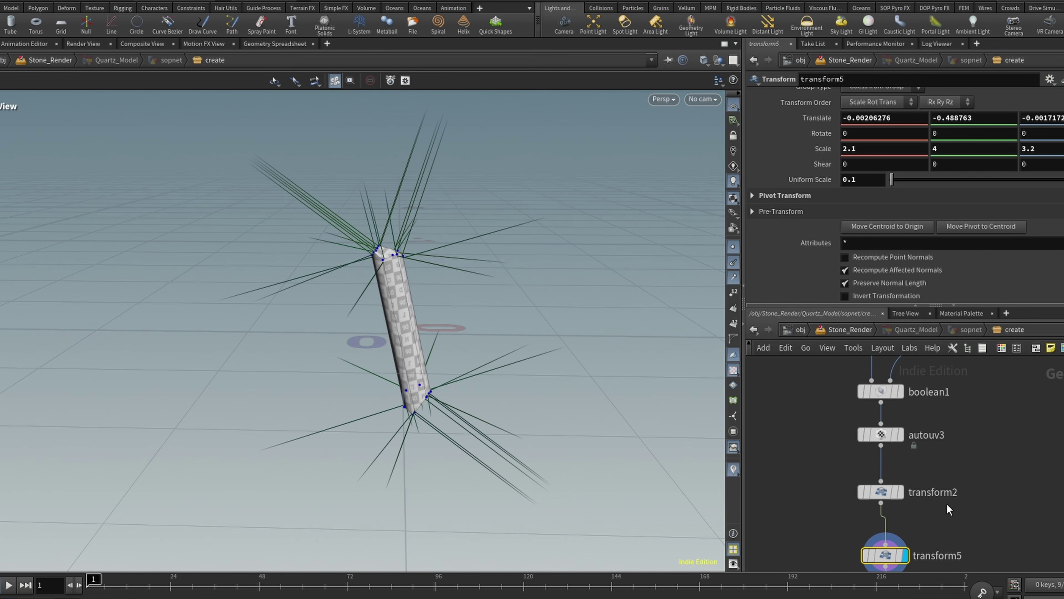
{"action": "scroll", "coordinate": [893, 211], "scroll_direction": "up", "scroll_amount": 2}
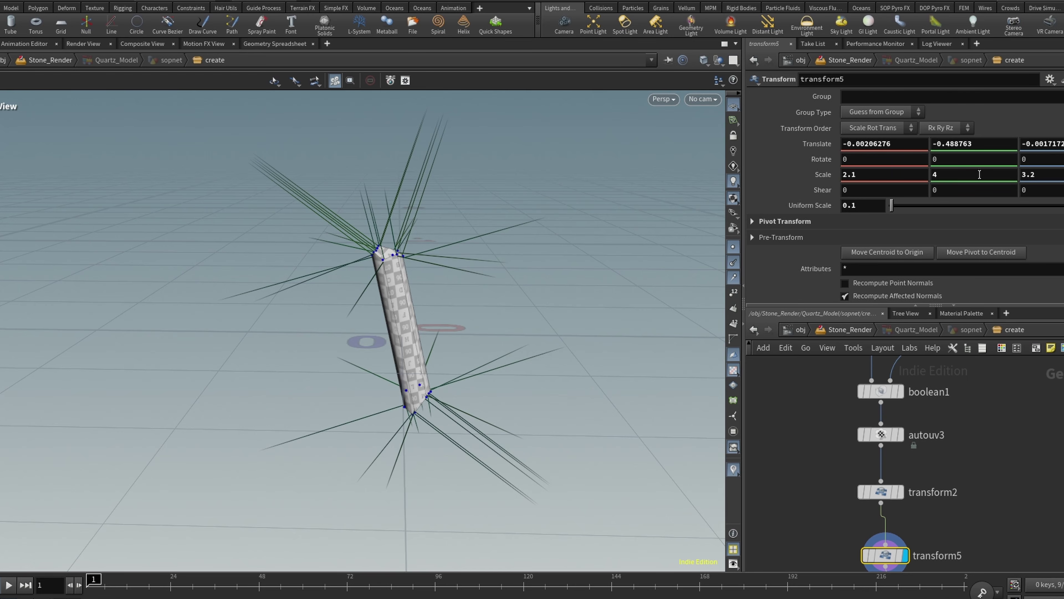
{"action": "left_click", "coordinate": [754, 221]}
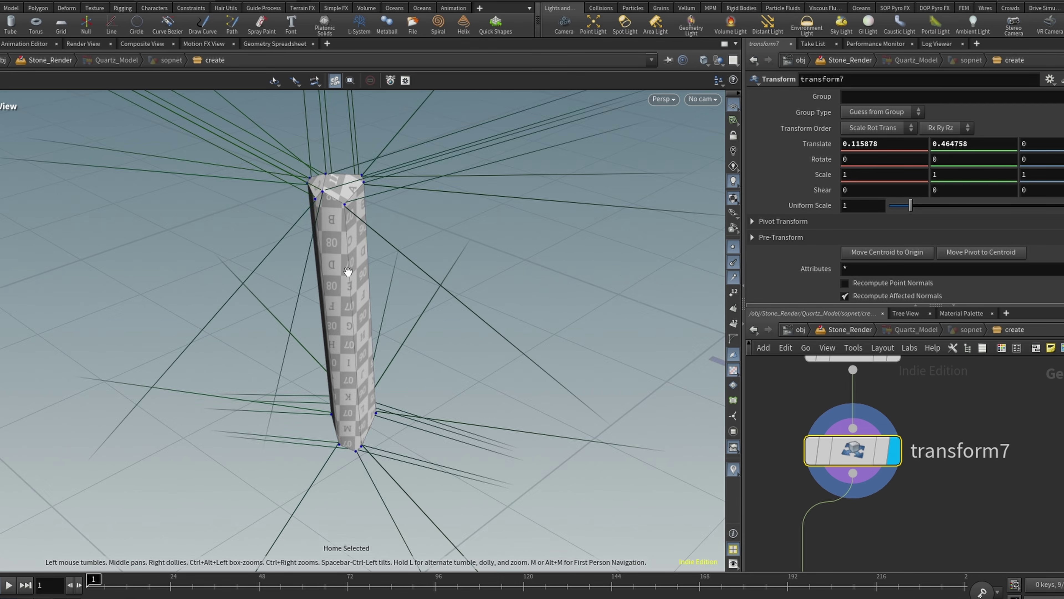
Compare the crystal output of transform7 and attribdelete2, and delete the attribdelete2 node
{"action": "key", "text": "g"}
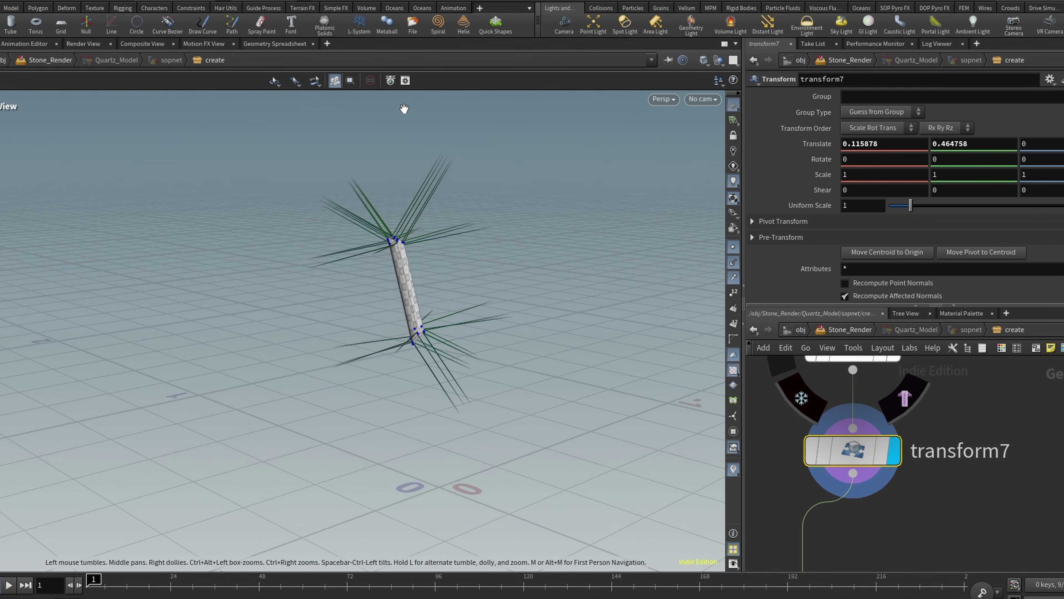
{"action": "scroll", "coordinate": [899, 432], "scroll_direction": "down", "scroll_amount": 4}
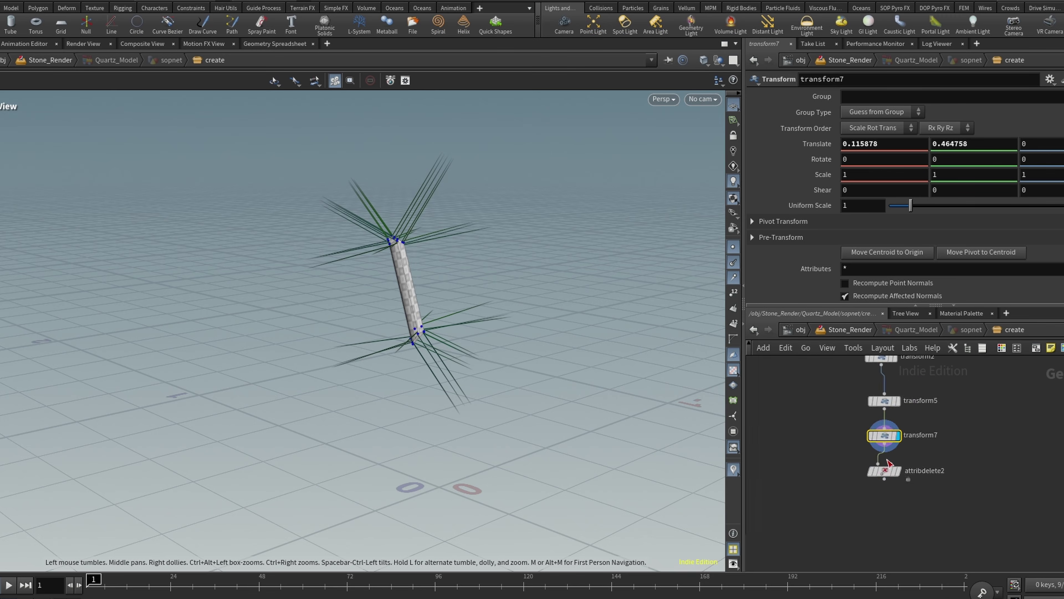
{"action": "scroll", "coordinate": [888, 460], "scroll_direction": "up", "scroll_amount": 4}
{"action": "left_click", "coordinate": [917, 495]}
{"action": "left_click", "coordinate": [883, 497]}
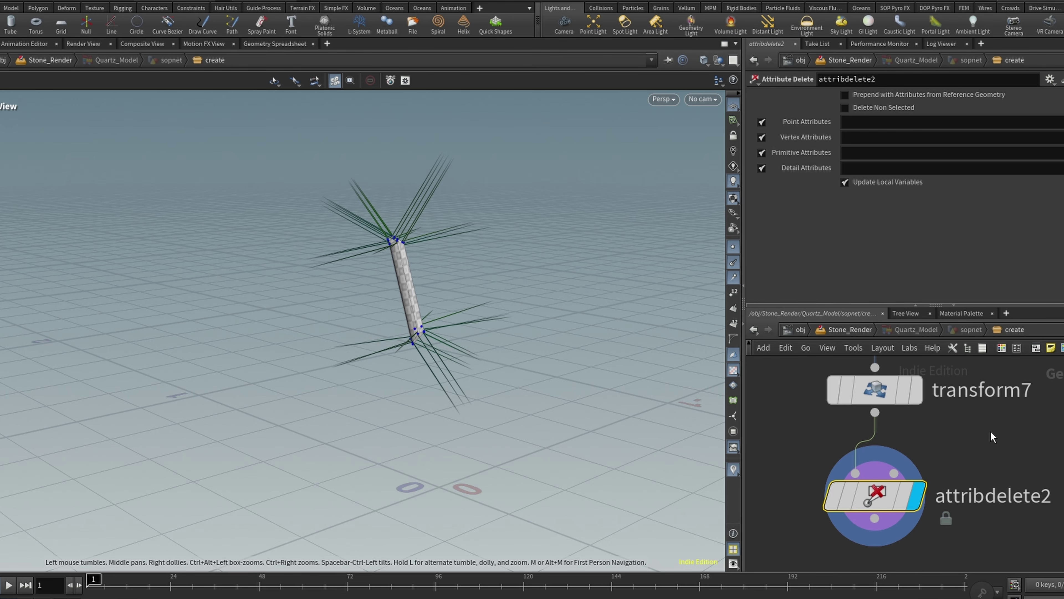
{"action": "key", "text": "Delete"}
Display the copytopoints1 node at the end of the rock network and examine the rock cluster
{"action": "scroll", "coordinate": [990, 432], "scroll_direction": "down", "scroll_amount": 6}
{"action": "middle_click_drag", "start_coordinate": [990, 432], "coordinate": [837, 531]}
{"action": "scroll", "coordinate": [899, 426], "scroll_direction": "up", "scroll_amount": 2}
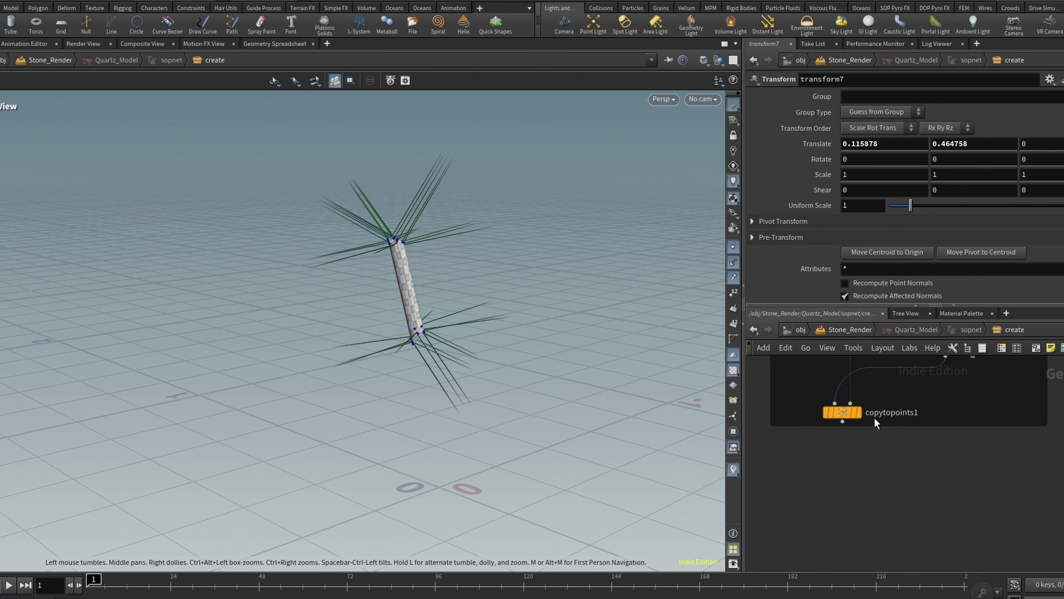
{"action": "left_click", "coordinate": [874, 416]}
{"action": "left_click", "coordinate": [857, 414]}
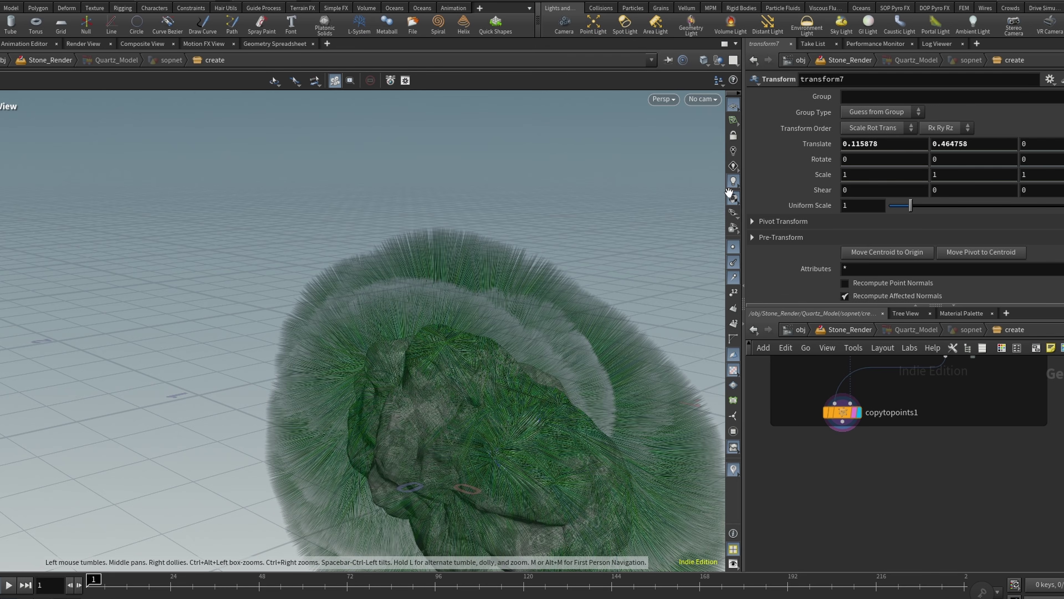
{"action": "left_click_drag", "start_coordinate": [646, 397], "coordinate": [486, 404]}
{"action": "left_click_drag", "start_coordinate": [214, 367], "coordinate": [417, 323]}
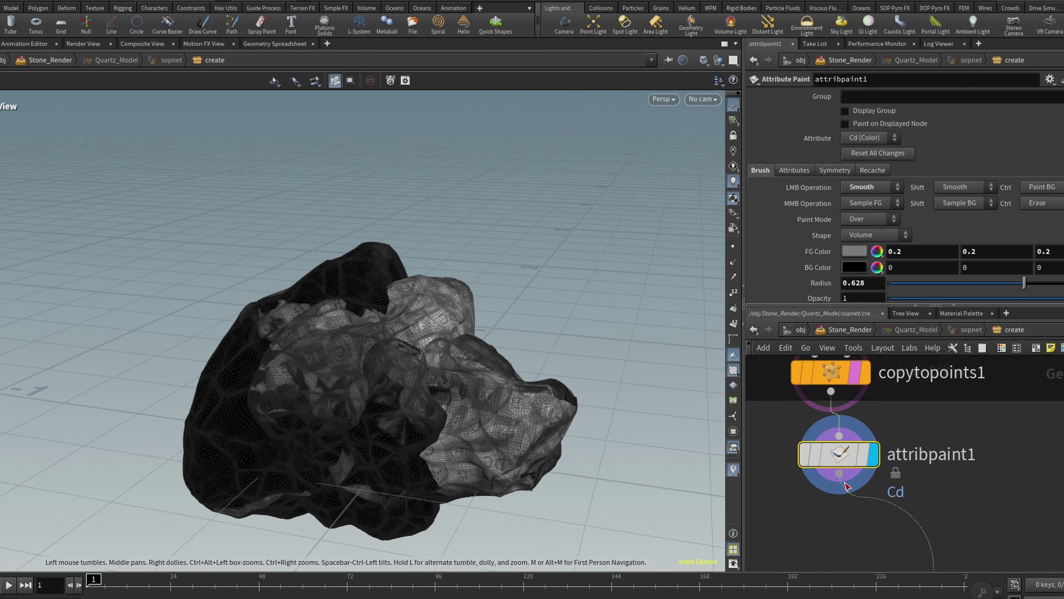
Align the attribpaint1 node directly beneath copytopoints1 in the network
{"action": "left_click", "coordinate": [844, 482]}
{"action": "key", "text": "Escape"}
{"action": "left_click_drag", "start_coordinate": [838, 453], "coordinate": [829, 487]}
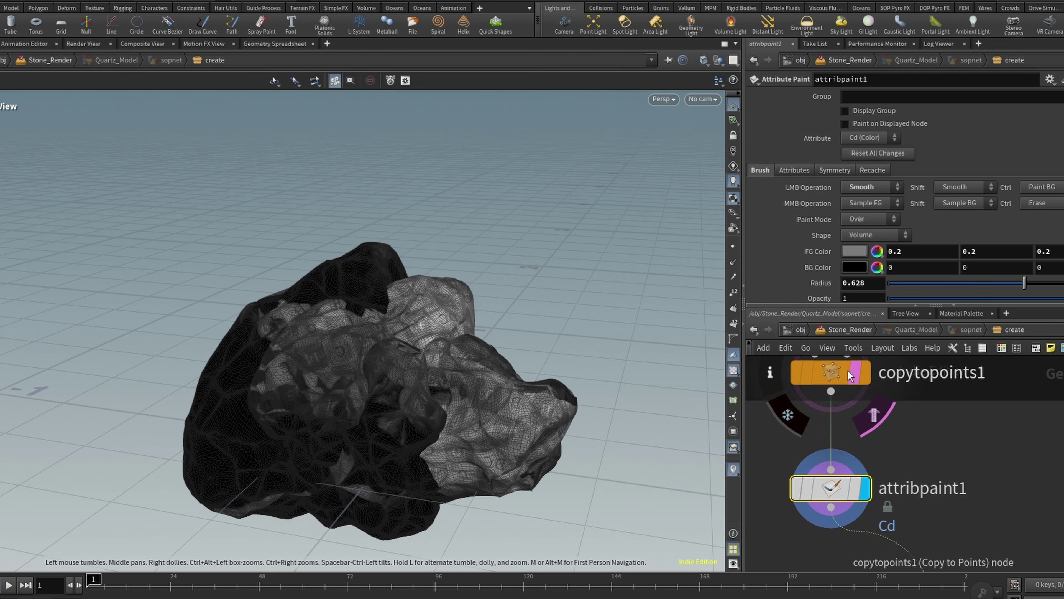
Inspect the painted rock cluster on attribpaint1 and reset all of the node's paint changes
{"action": "left_click", "coordinate": [850, 374]}
{"action": "mouse_move", "coordinate": [475, 409]}
{"action": "left_mouse_down"}
{"action": "mouse_move", "coordinate": [238, 320]}
{"action": "mouse_move", "coordinate": [195, 322]}
{"action": "mouse_move", "coordinate": [474, 394]}
{"action": "left_mouse_up"}
{"action": "left_click_drag", "start_coordinate": [486, 491], "coordinate": [388, 335]}
{"action": "left_click", "coordinate": [843, 491]}
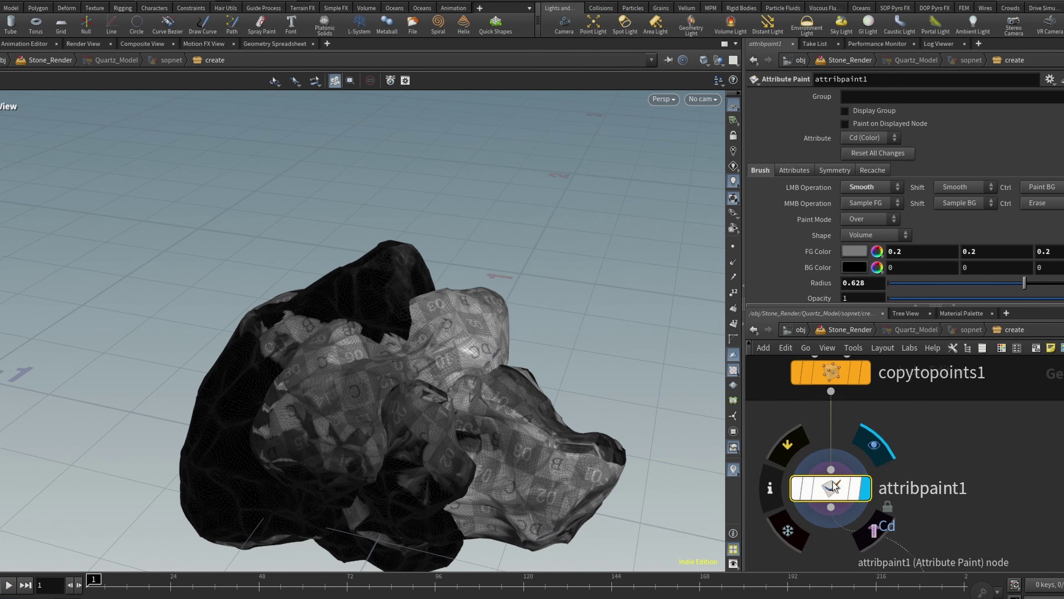
{"action": "left_click", "coordinate": [859, 202]}
{"action": "left_click", "coordinate": [921, 206]}
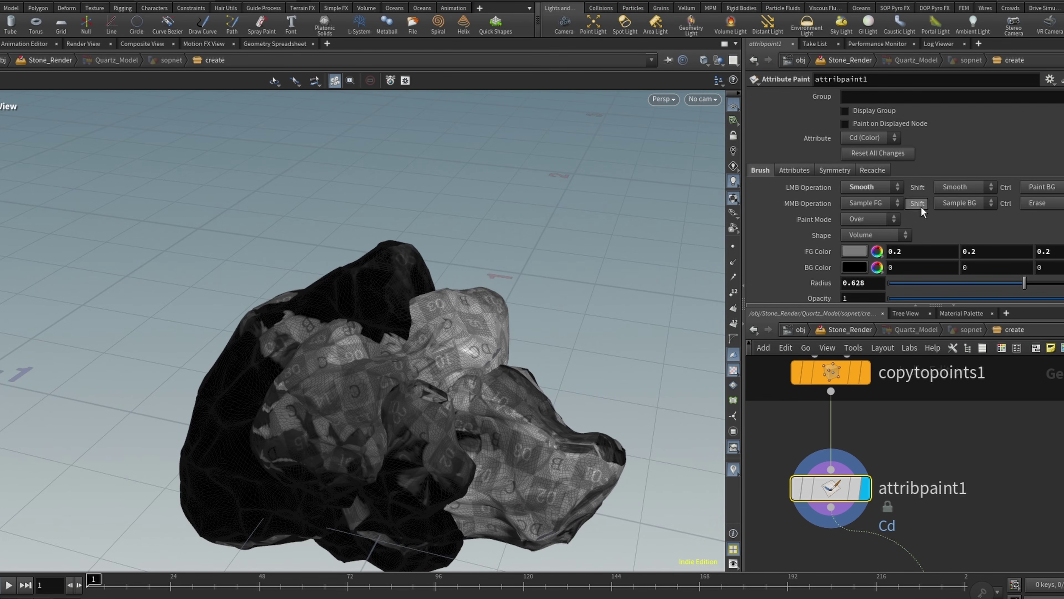
{"action": "left_click", "coordinate": [883, 158]}
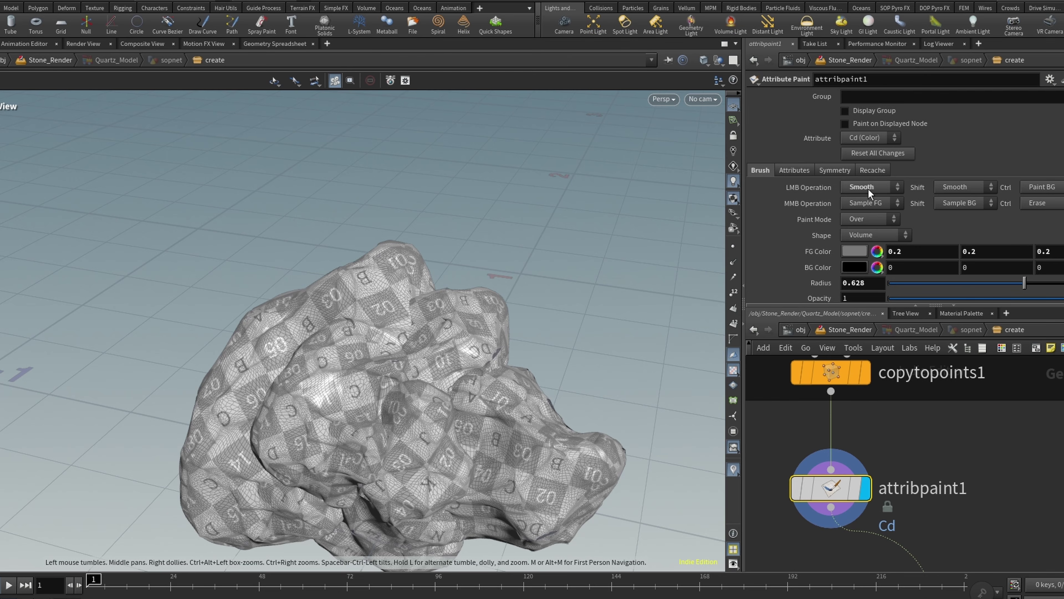
Set the attribpaint1 foreground color to black and fill the entire rock cluster using the Fill brush shape
{"action": "left_click", "coordinate": [853, 252]}
{"action": "left_click", "coordinate": [807, 221]}
{"action": "left_click", "coordinate": [864, 236]}
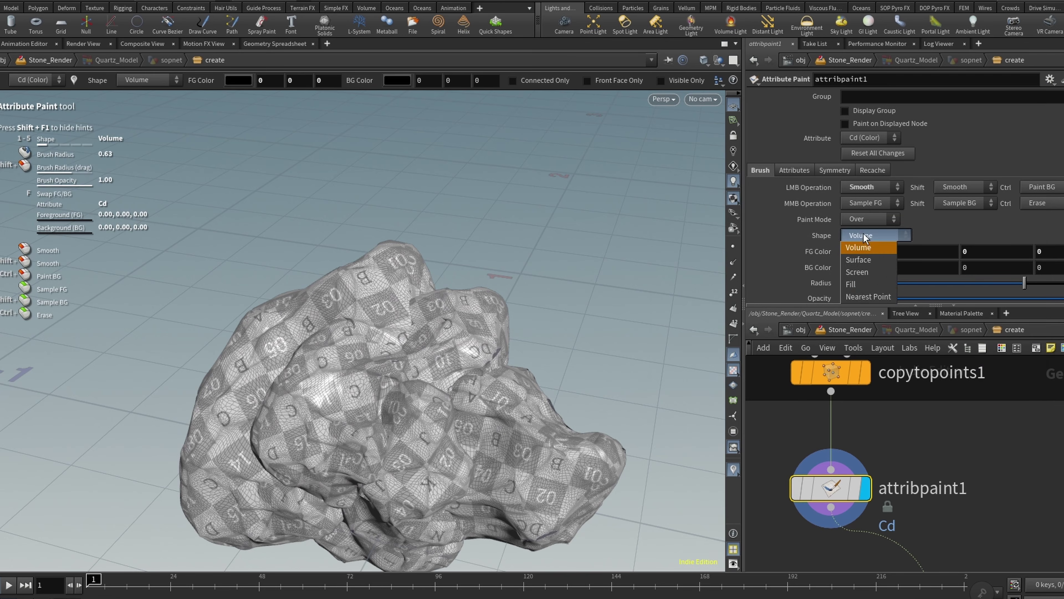
{"action": "left_click", "coordinate": [864, 285]}
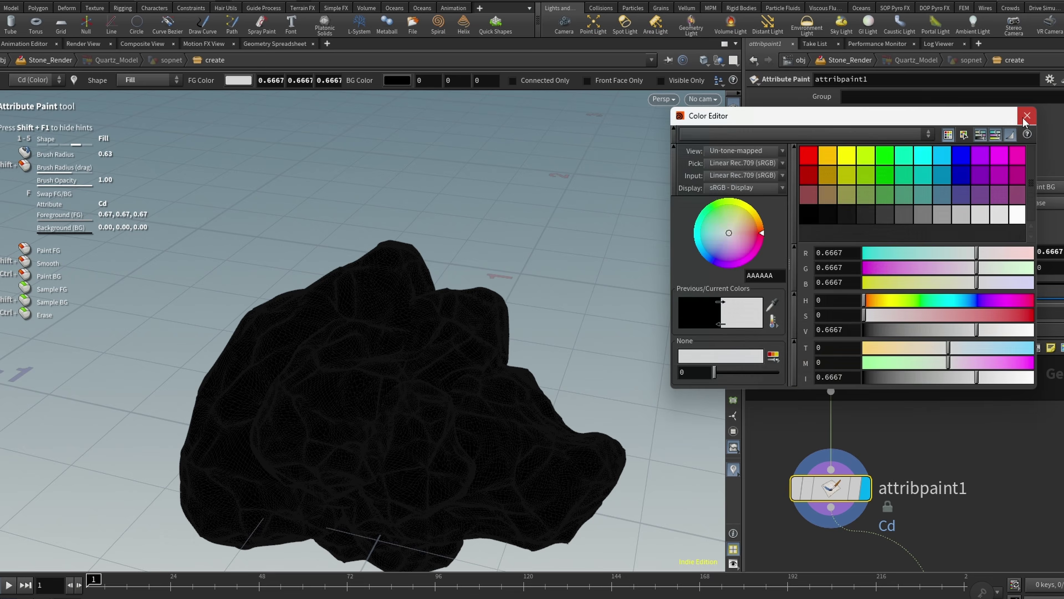
Paint the middle of the rock cluster with foreground color 0.6667, using the Volume shape and a brush radius of about 0.162
{"action": "left_click", "coordinate": [1027, 117]}
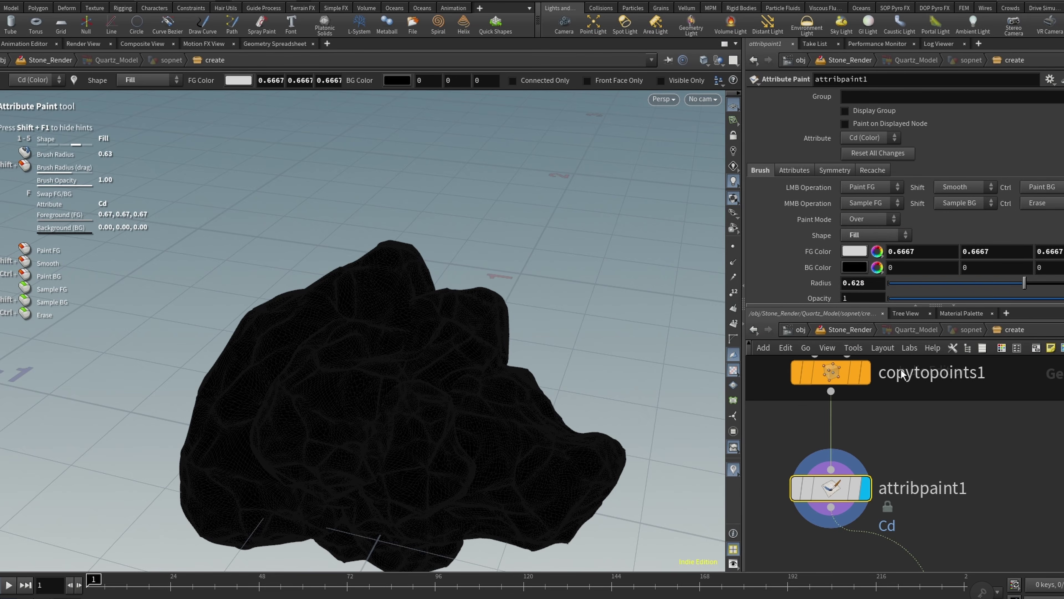
{"action": "left_click_drag", "start_coordinate": [942, 284], "coordinate": [924, 284]}
{"action": "left_click", "coordinate": [876, 234]}
{"action": "left_click", "coordinate": [867, 236]}
{"action": "mouse_move", "coordinate": [459, 369]}
{"action": "left_mouse_down"}
{"action": "mouse_move", "coordinate": [440, 327]}
{"action": "mouse_move", "coordinate": [427, 333]}
{"action": "mouse_move", "coordinate": [430, 365]}
{"action": "left_mouse_up"}
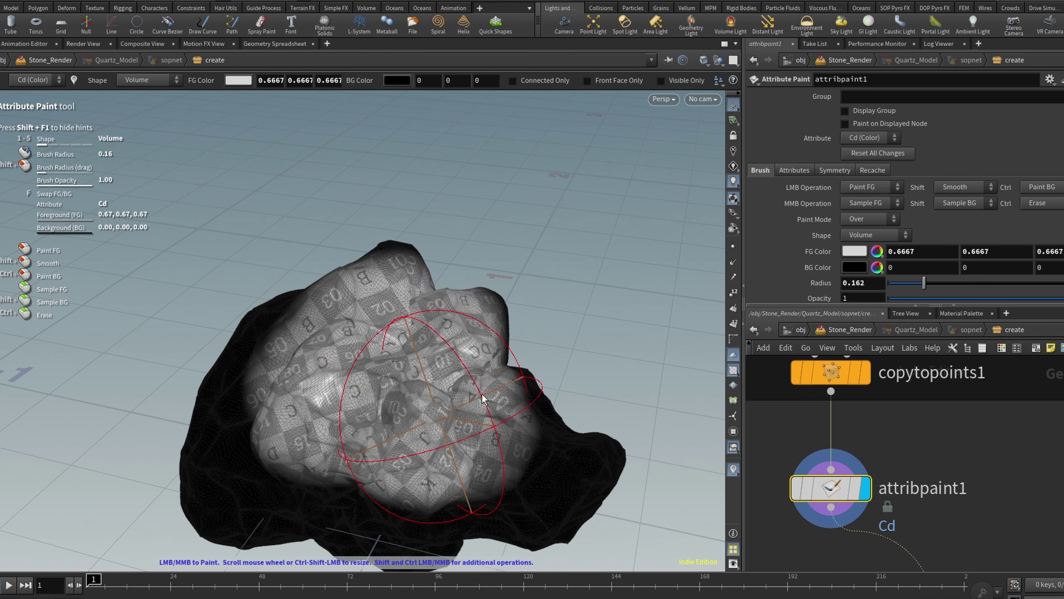
Set the foreground color to 0.1 and paint darker grey strokes over the cluster, reducing the brush radius to about 0.06
{"action": "left_click", "coordinate": [852, 252]}
{"action": "left_click", "coordinate": [903, 214]}
{"action": "left_click", "coordinate": [1025, 116]}
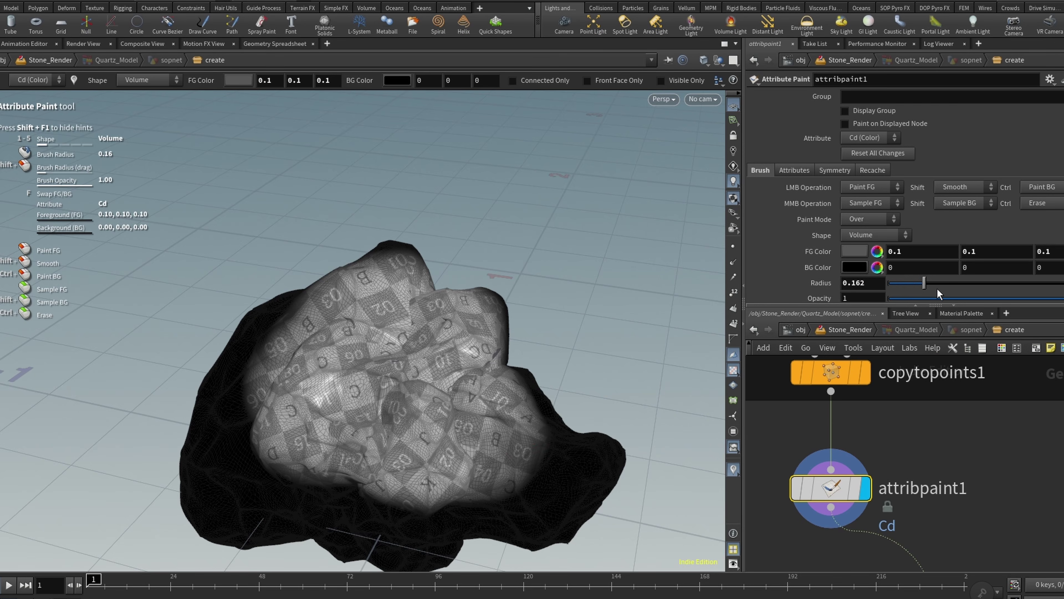
{"action": "mouse_move", "coordinate": [459, 400]}
{"action": "left_mouse_down"}
{"action": "mouse_move", "coordinate": [417, 452]}
{"action": "mouse_move", "coordinate": [444, 268]}
{"action": "mouse_move", "coordinate": [551, 448]}
{"action": "left_mouse_up"}
{"action": "middle_click", "coordinate": [228, 440]}
Set the foreground color to 0.025 and paint the lower edge and upper-left side of the rock cluster
{"action": "left_click", "coordinate": [854, 252]}
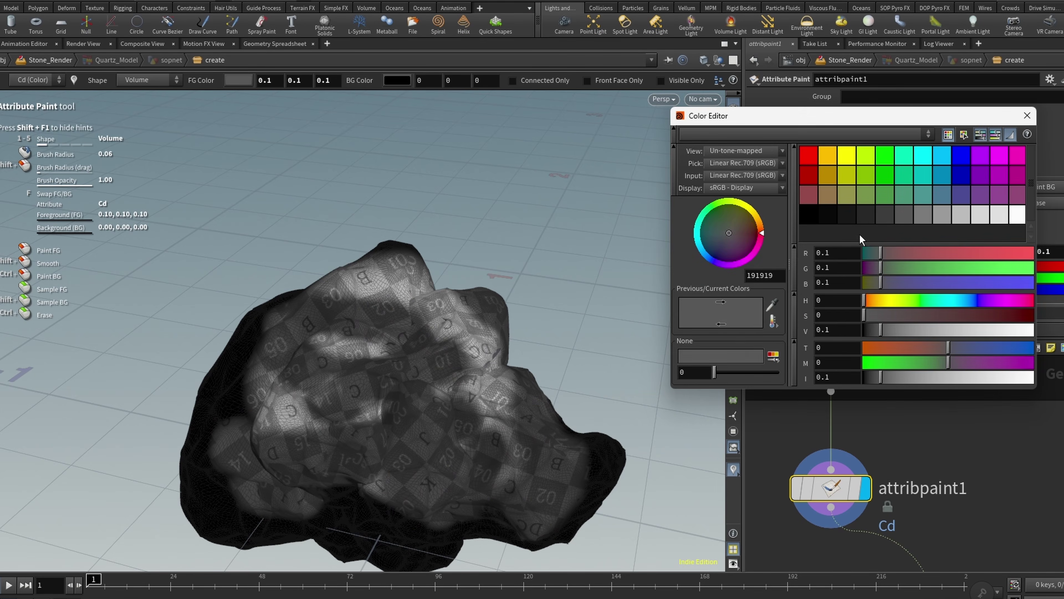
{"action": "key", "text": "Escape"}
{"action": "mouse_move", "coordinate": [259, 495]}
{"action": "left_mouse_down"}
{"action": "mouse_move", "coordinate": [377, 451]}
{"action": "mouse_move", "coordinate": [564, 455]}
{"action": "left_mouse_up"}
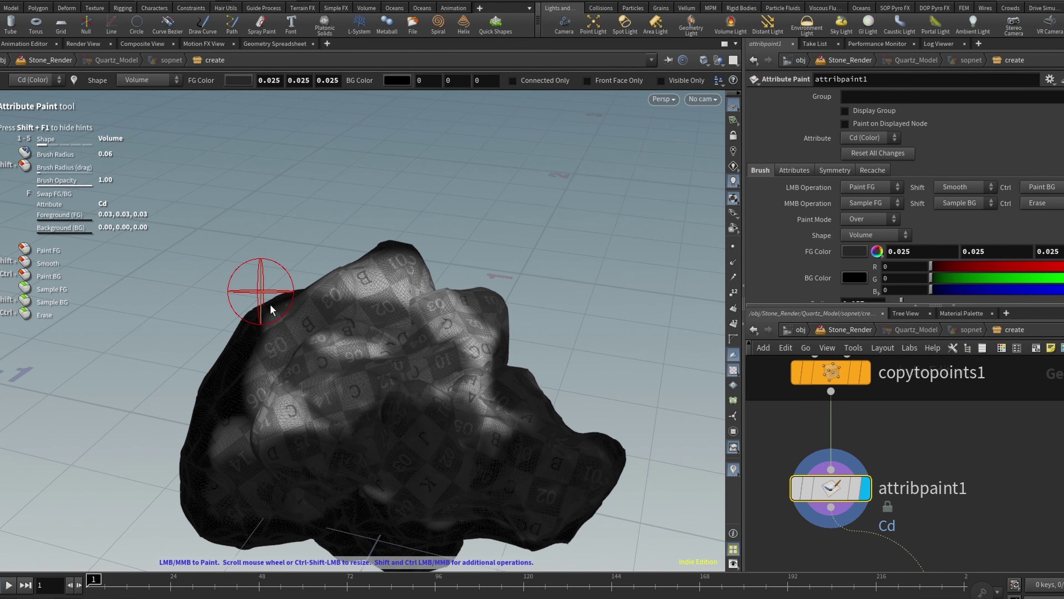
{"action": "left_click_drag", "start_coordinate": [271, 304], "coordinate": [356, 345]}
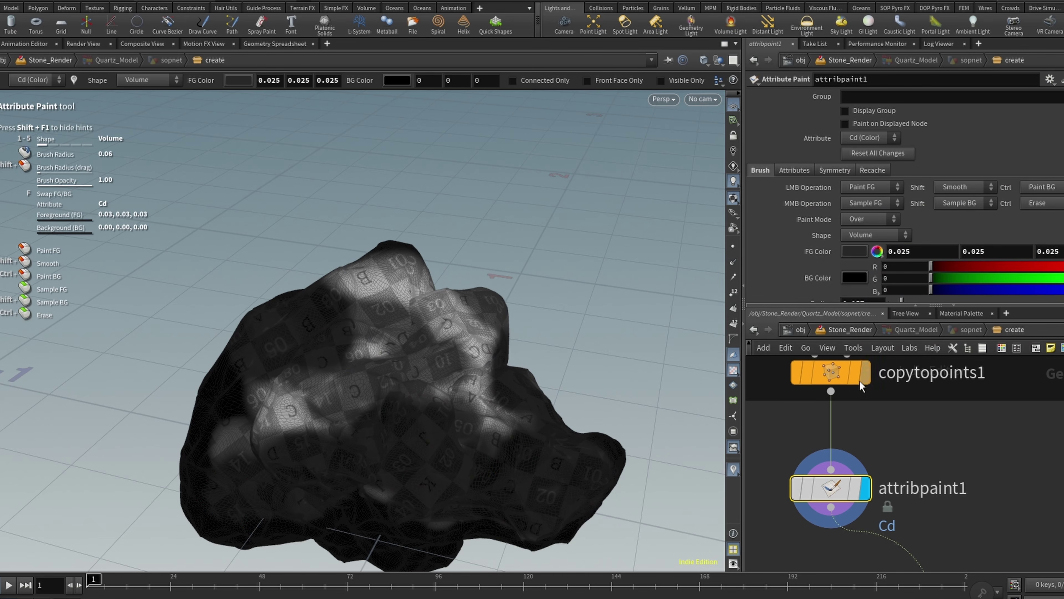
Move the scatter1 node beneath attribpaint1 in the network and display its output
{"action": "scroll", "coordinate": [871, 410], "scroll_direction": "down", "scroll_amount": 5}
{"action": "scroll", "coordinate": [891, 516], "scroll_direction": "up", "scroll_amount": 1}
{"action": "left_click_drag", "start_coordinate": [892, 553], "coordinate": [833, 476]}
{"action": "scroll", "coordinate": [840, 470], "scroll_direction": "up", "scroll_amount": 5}
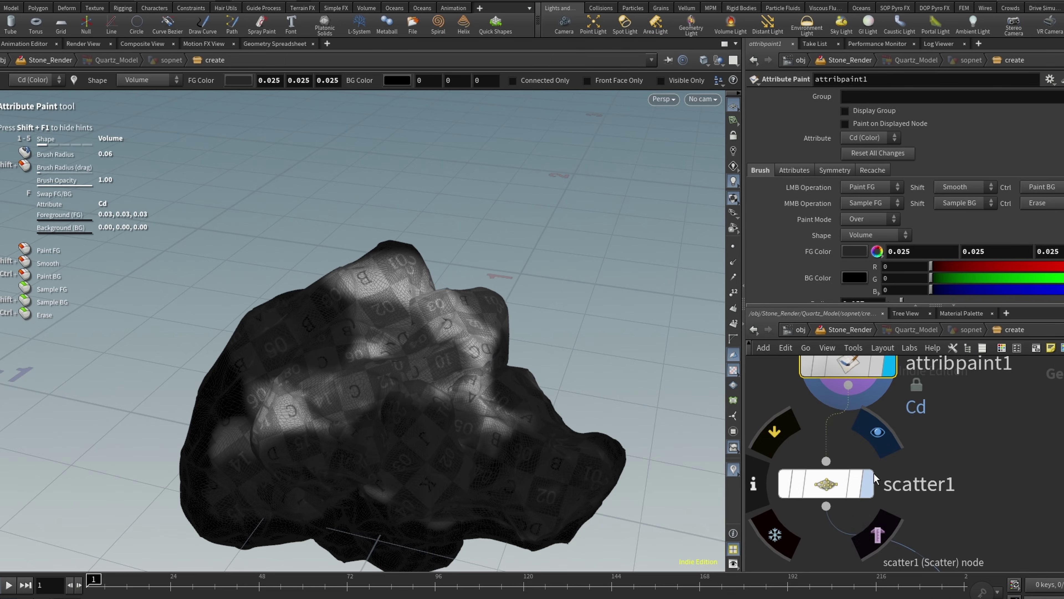
{"action": "left_click", "coordinate": [868, 482]}
{"action": "left_click", "coordinate": [845, 480]}
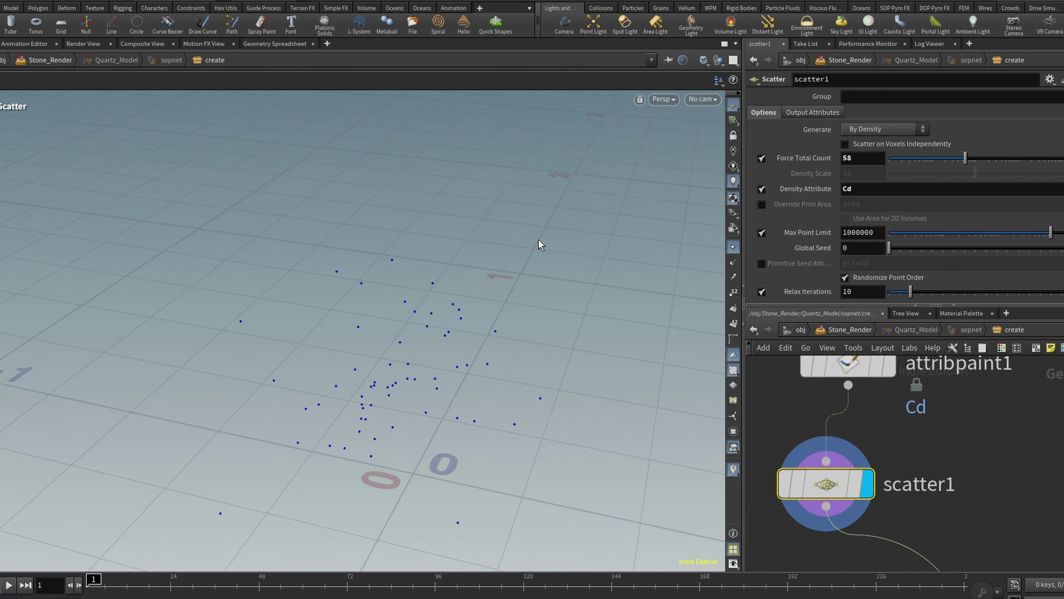
Examine the distribution of scatter1's points from several angles and review its density and relaxation parameters
{"action": "key", "text": "Escape"}
{"action": "left_click_drag", "start_coordinate": [465, 338], "coordinate": [444, 237]}
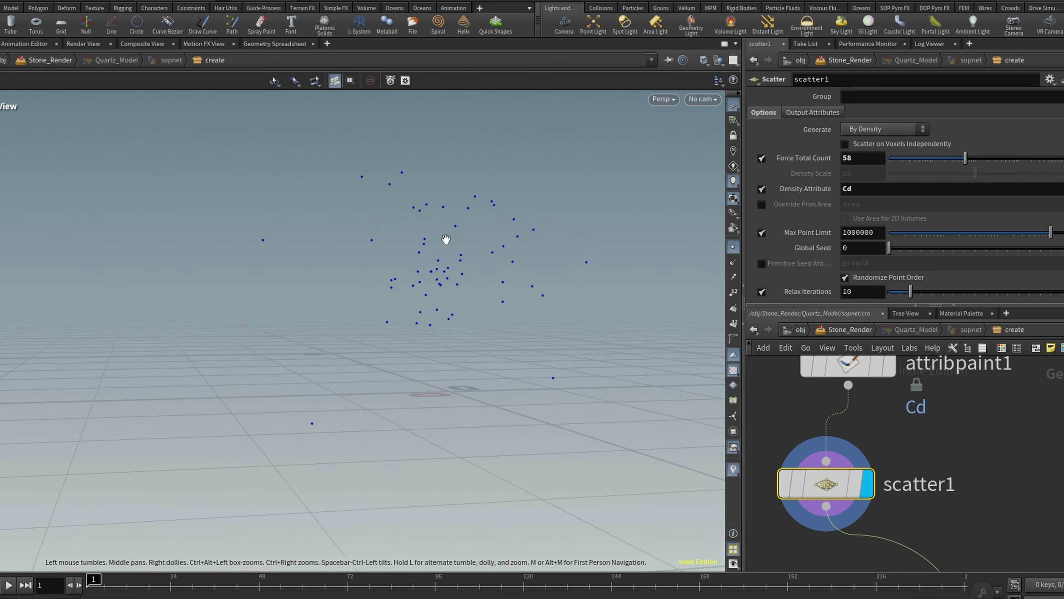
{"action": "key", "text": "Return"}
{"action": "left_click_drag", "start_coordinate": [516, 305], "coordinate": [422, 286]}
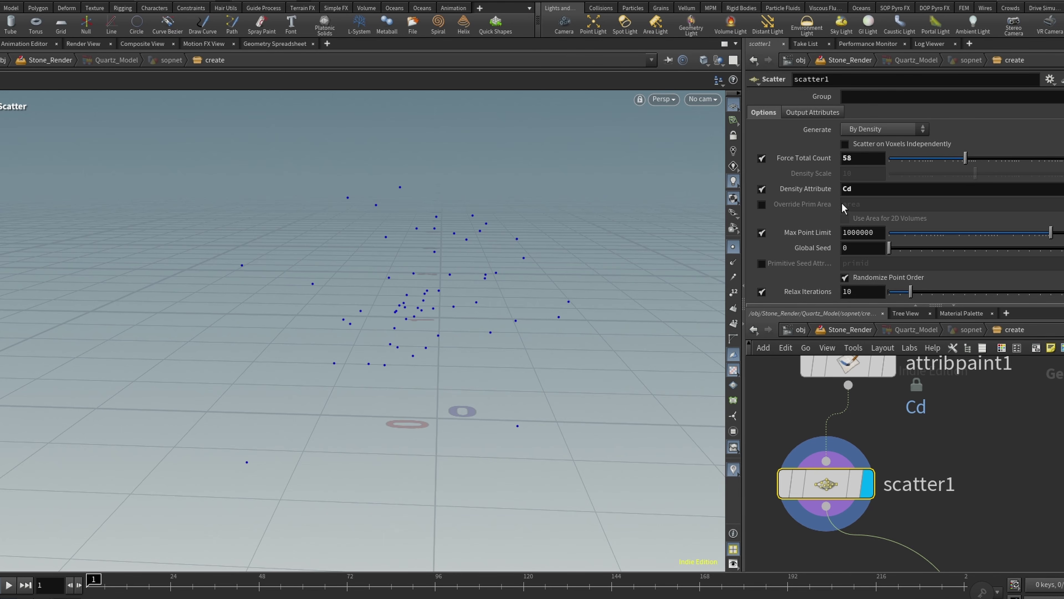
{"action": "scroll", "coordinate": [841, 202], "scroll_direction": "down", "scroll_amount": 3}
Move attribrandomize2 directly beneath scatter1, display it, and review its pscale attribute settings
{"action": "scroll", "coordinate": [906, 494], "scroll_direction": "down", "scroll_amount": 5}
{"action": "scroll", "coordinate": [897, 422], "scroll_direction": "up", "scroll_amount": 5}
{"action": "left_click_drag", "start_coordinate": [844, 560], "coordinate": [847, 463]}
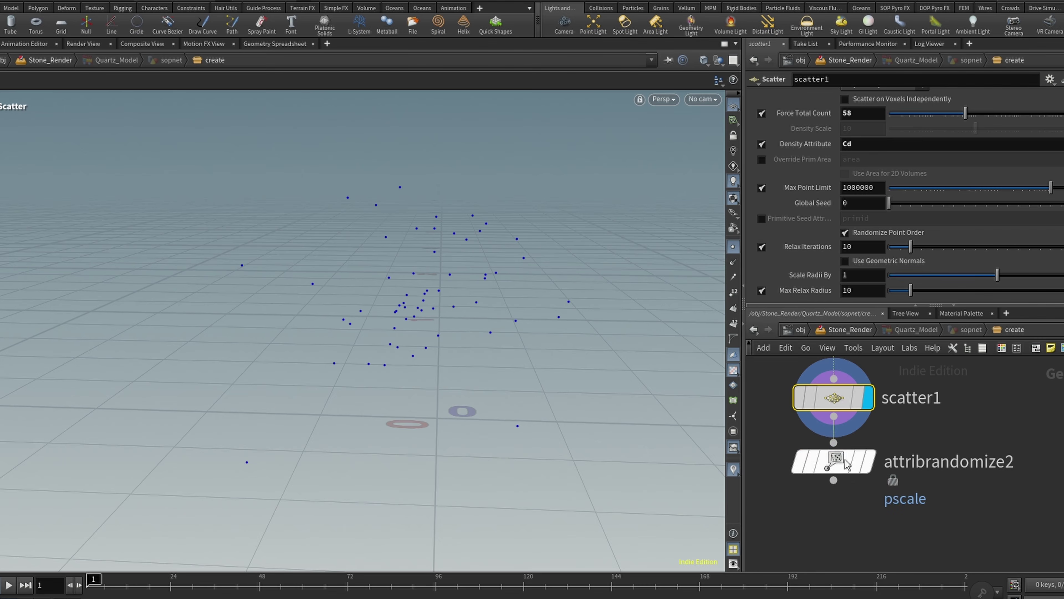
{"action": "left_click", "coordinate": [843, 467]}
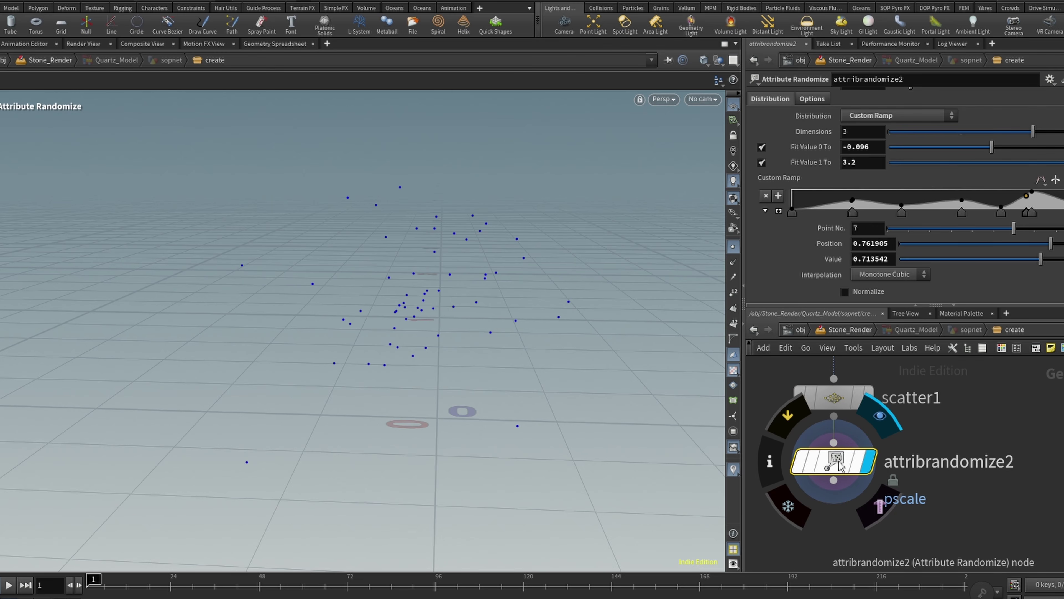
{"action": "scroll", "coordinate": [928, 161], "scroll_direction": "up", "scroll_amount": 3}
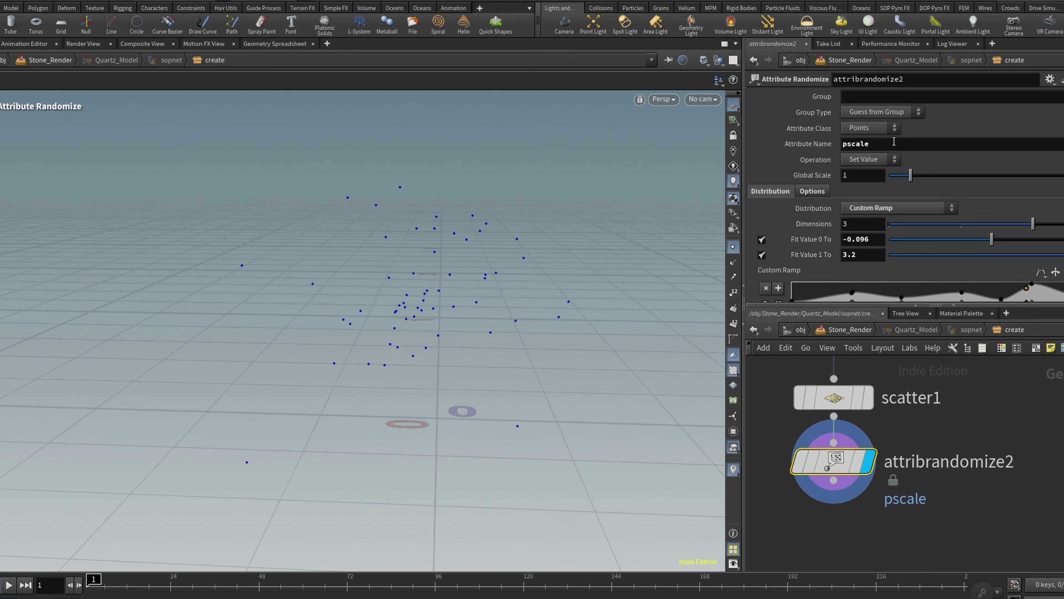
{"action": "scroll", "coordinate": [891, 130], "scroll_direction": "down", "scroll_amount": 3}
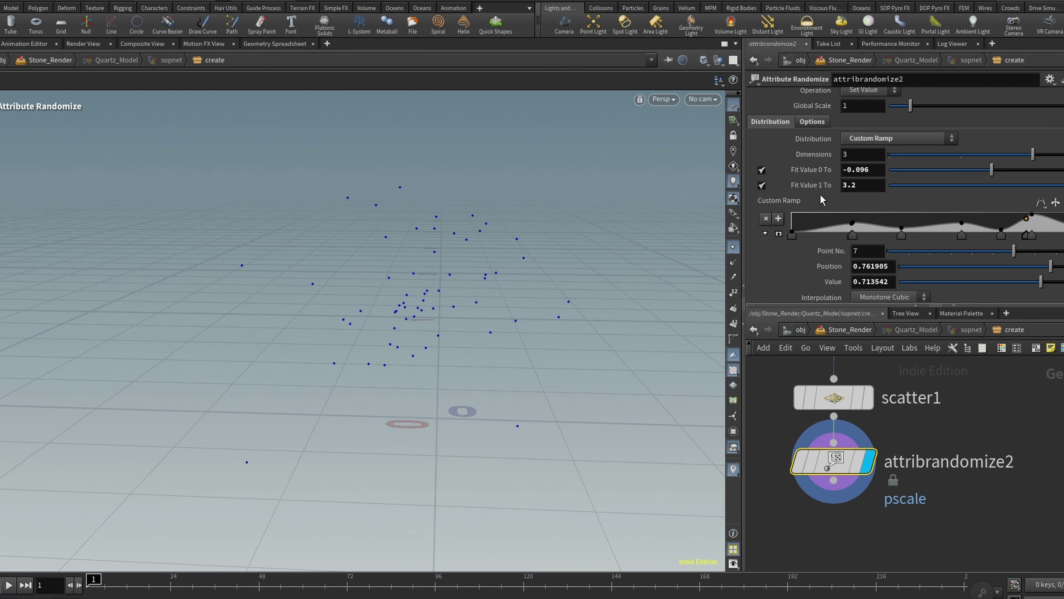
{"action": "scroll", "coordinate": [807, 228], "scroll_direction": "down", "scroll_amount": 2}
{"action": "scroll", "coordinate": [880, 533], "scroll_direction": "down", "scroll_amount": 3}
Move transform5 and transform7 together down beside the attribpaint1 and scatter1 chain, keeping them connected to transform2
{"action": "left_click_drag", "start_coordinate": [847, 492], "coordinate": [858, 524]}
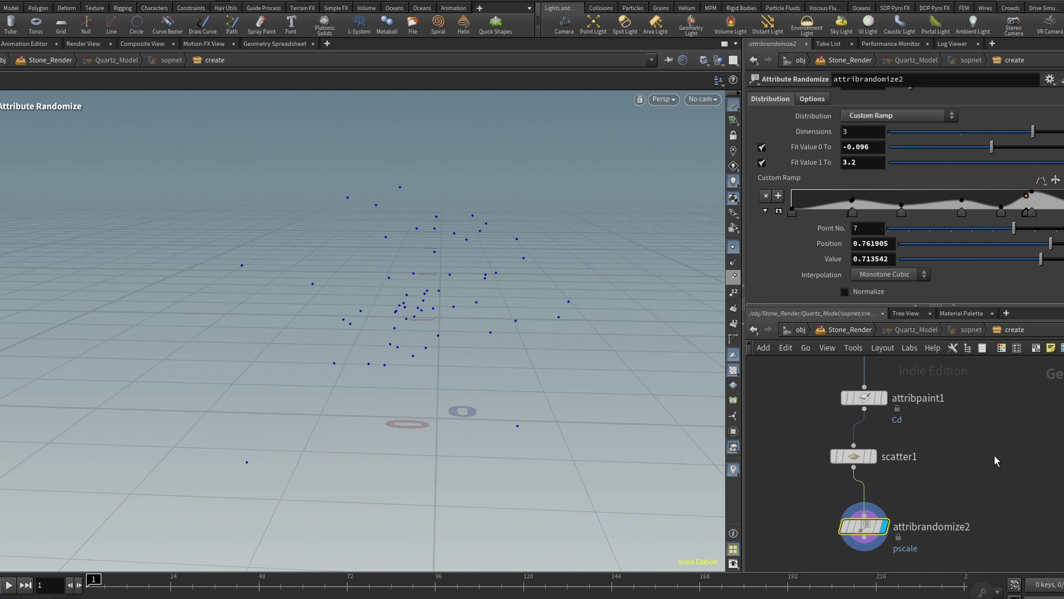
{"action": "scroll", "coordinate": [995, 474], "scroll_direction": "down", "scroll_amount": 6}
{"action": "scroll", "coordinate": [1053, 458], "scroll_direction": "up", "scroll_amount": 3}
{"action": "left_click_drag", "start_coordinate": [1052, 458], "coordinate": [986, 389]}
{"action": "scroll", "coordinate": [1000, 378], "scroll_direction": "up", "scroll_amount": 5}
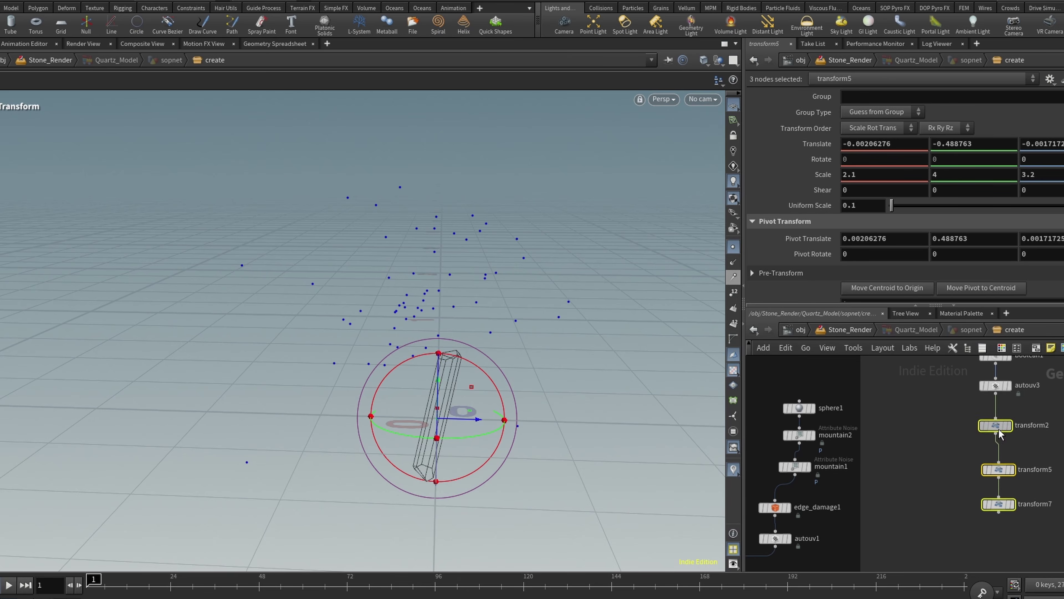
{"action": "mouse_move", "coordinate": [999, 429]}
{"action": "left_mouse_down"}
{"action": "mouse_move", "coordinate": [1060, 454]}
{"action": "mouse_move", "coordinate": [985, 423]}
{"action": "left_mouse_up"}
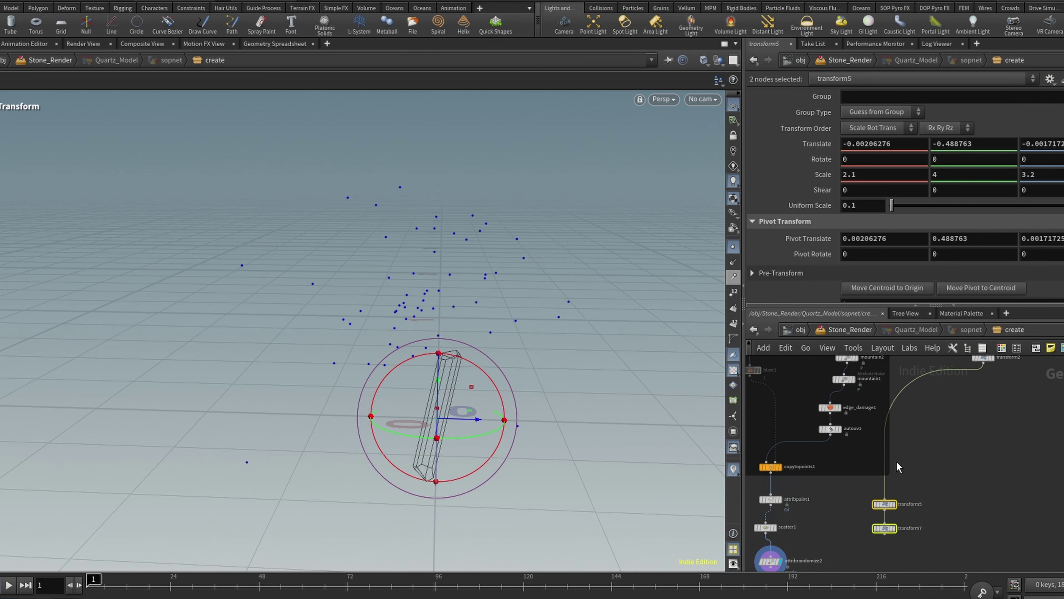
{"action": "scroll", "coordinate": [834, 524], "scroll_direction": "up", "scroll_amount": 5}
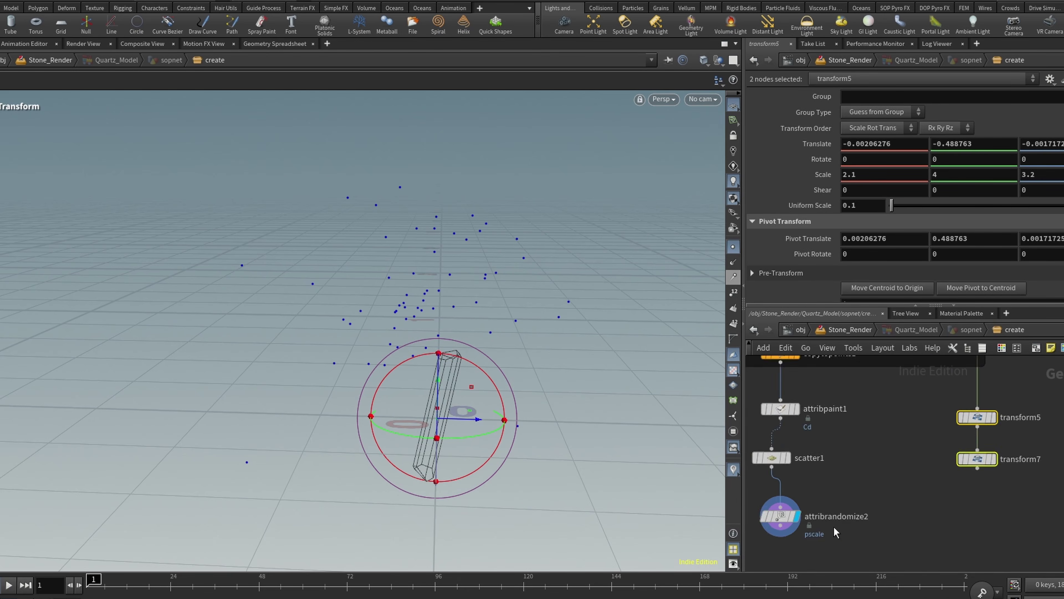
Add an Attribute VOP node below attribrandomize2
{"action": "scroll", "coordinate": [796, 416], "scroll_direction": "down", "scroll_amount": 3}
{"action": "key", "text": "Tab"}
{"action": "type", "text": "attr"}
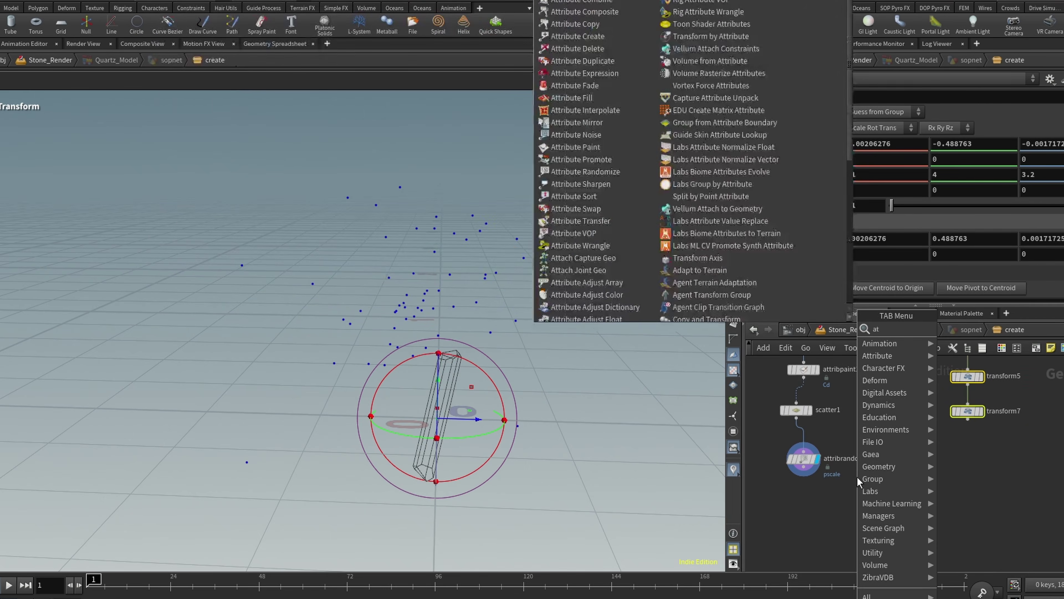
{"action": "left_click", "coordinate": [693, 100]}
{"action": "left_click", "coordinate": [817, 545]}
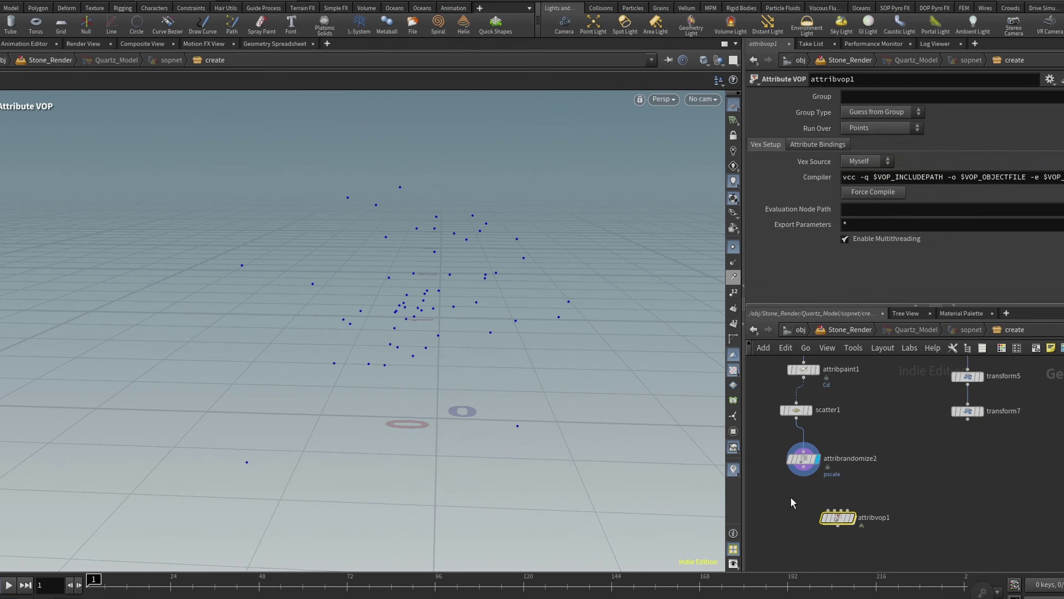
Wire attribrandomize2 and transform7 into the first two inputs of the Attribute VOP and display it
{"action": "scroll", "coordinate": [796, 482], "scroll_direction": "up", "scroll_amount": 3}
{"action": "left_click_drag", "start_coordinate": [1063, 361], "coordinate": [852, 520]}
{"action": "left_click", "coordinate": [881, 535]}
{"action": "scroll", "coordinate": [821, 470], "scroll_direction": "down", "scroll_amount": 3}
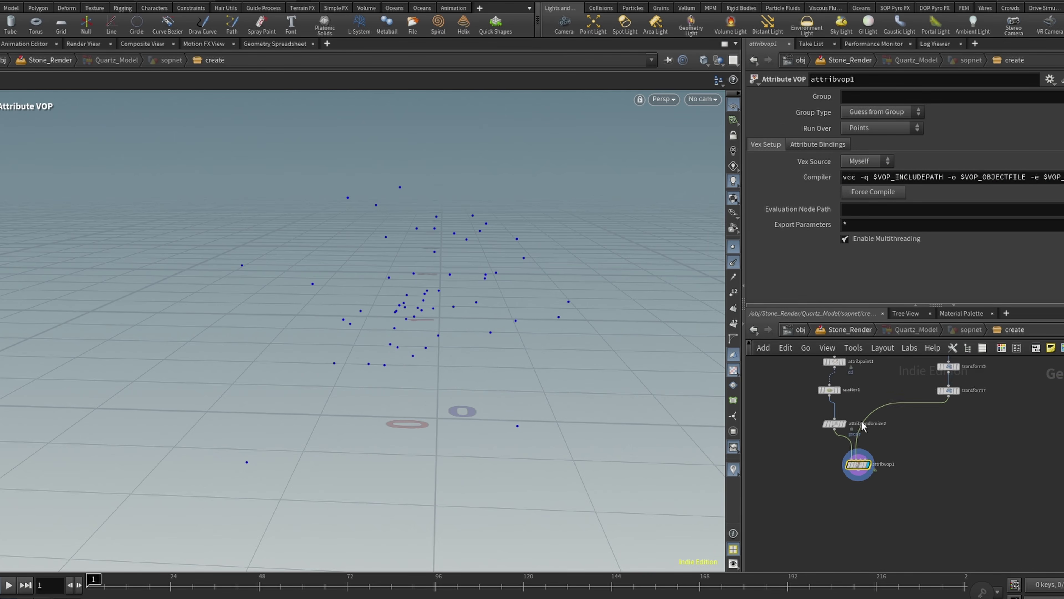
Rename the Attribute VOP to N_control and connect its output to attribdelete1
{"action": "scroll", "coordinate": [859, 482], "scroll_direction": "up", "scroll_amount": 2}
{"action": "key", "text": "F2"}
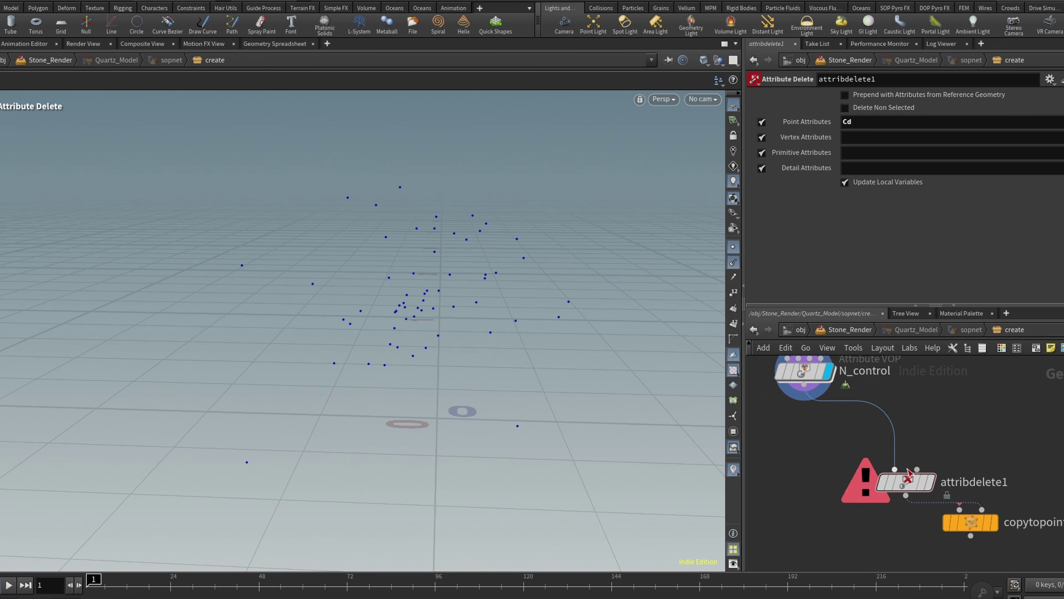
Color the N_control node magenta in the network
{"action": "scroll", "coordinate": [954, 495], "scroll_direction": "down", "scroll_amount": 3}
{"action": "scroll", "coordinate": [893, 461], "scroll_direction": "up", "scroll_amount": 5}
{"action": "left_click_drag", "start_coordinate": [836, 390], "coordinate": [841, 441]}
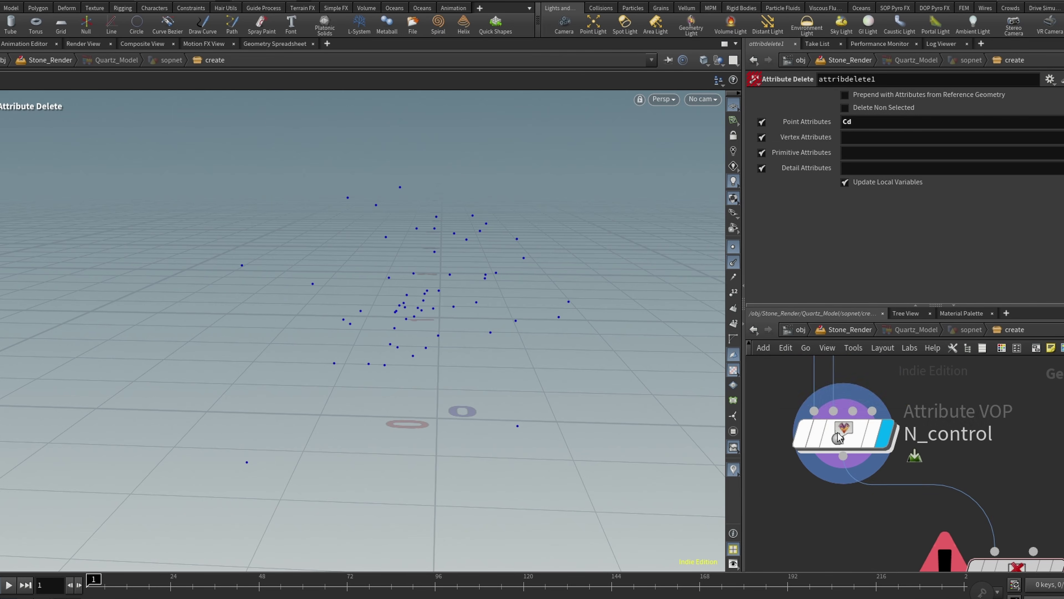
{"action": "left_click", "coordinate": [841, 439]}
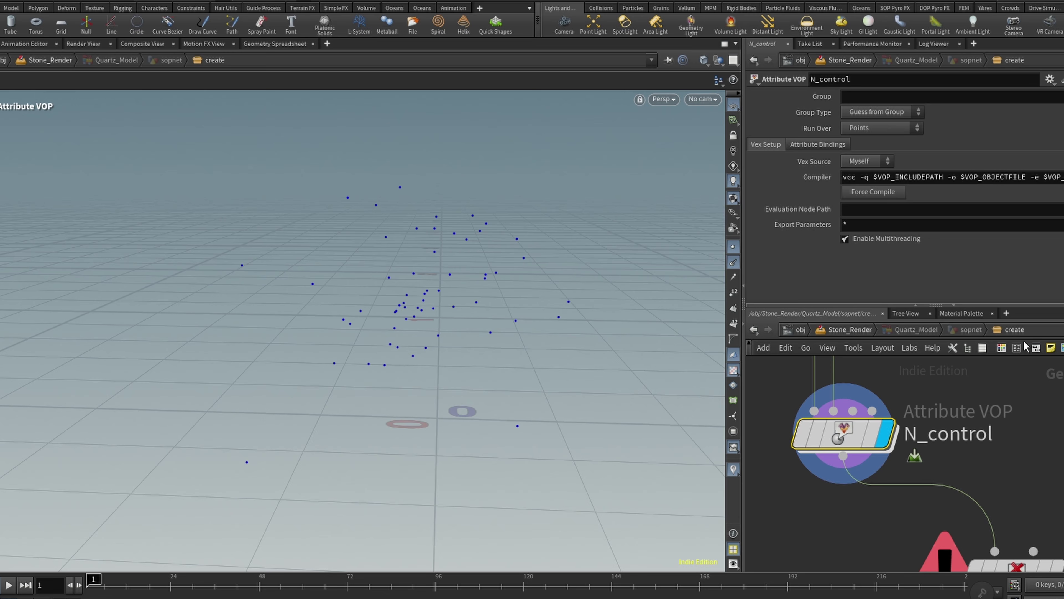
{"action": "left_click", "coordinate": [1002, 348]}
{"action": "left_click", "coordinate": [1061, 548]}
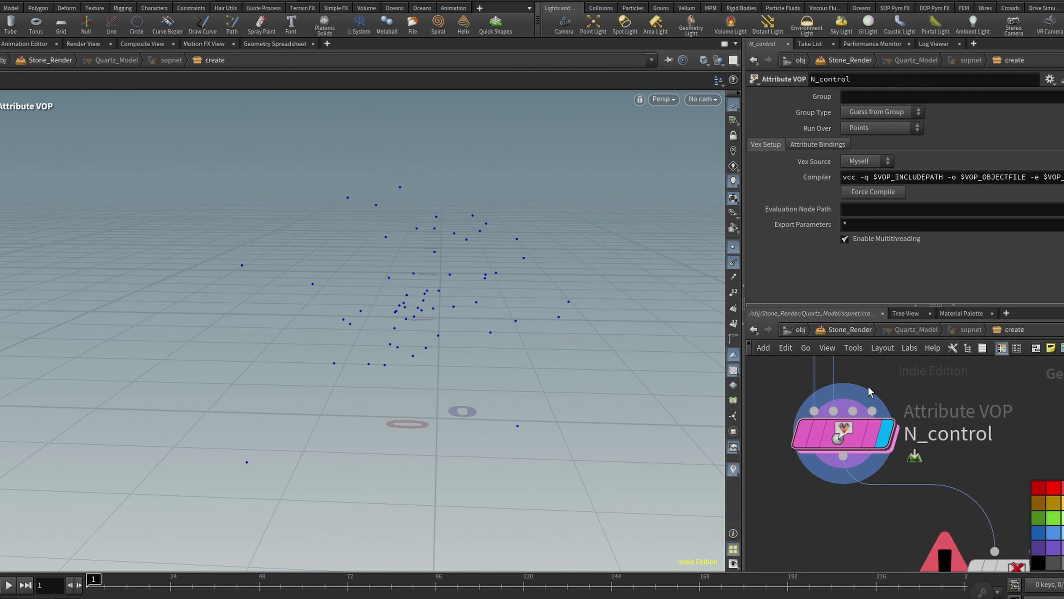
Set the display to attribdelete1 and select it to check its attribute settings
{"action": "scroll", "coordinate": [855, 436], "scroll_direction": "down", "scroll_amount": 5}
{"action": "scroll", "coordinate": [928, 472], "scroll_direction": "up", "scroll_amount": 4}
{"action": "left_click_drag", "start_coordinate": [903, 508], "coordinate": [838, 492]}
{"action": "left_click", "coordinate": [873, 491]}
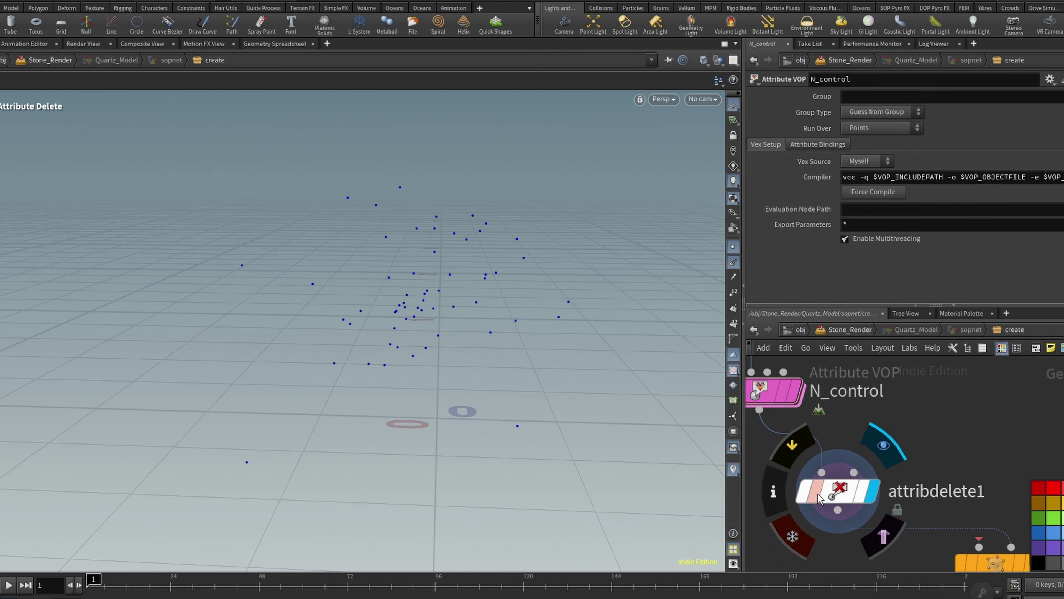
{"action": "left_click", "coordinate": [820, 499]}
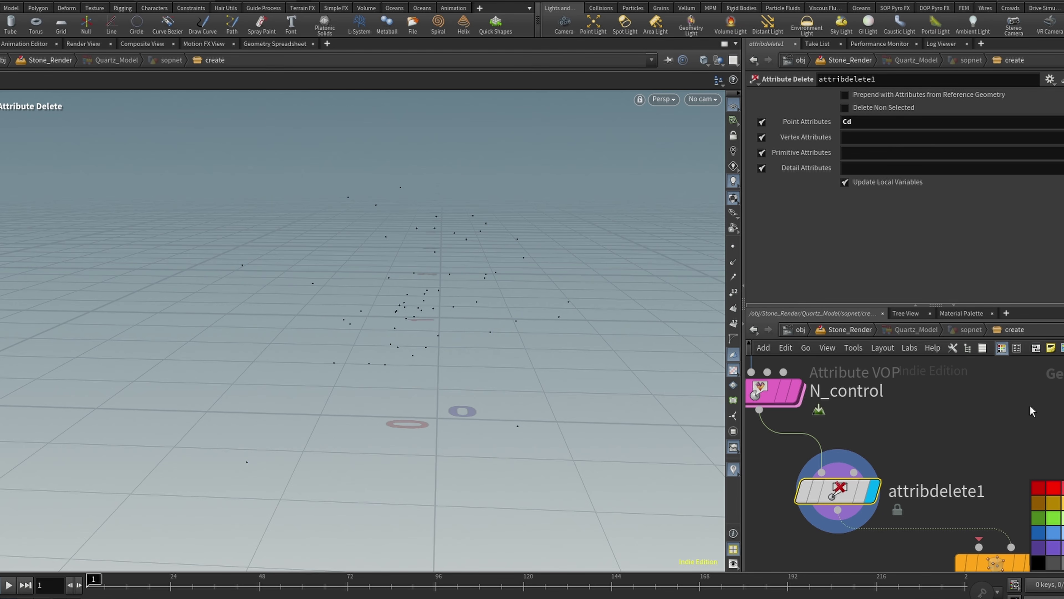
Wire transform7 into the first input of copytopoints3 and display that node
{"action": "scroll", "coordinate": [944, 510], "scroll_direction": "down", "scroll_amount": 3}
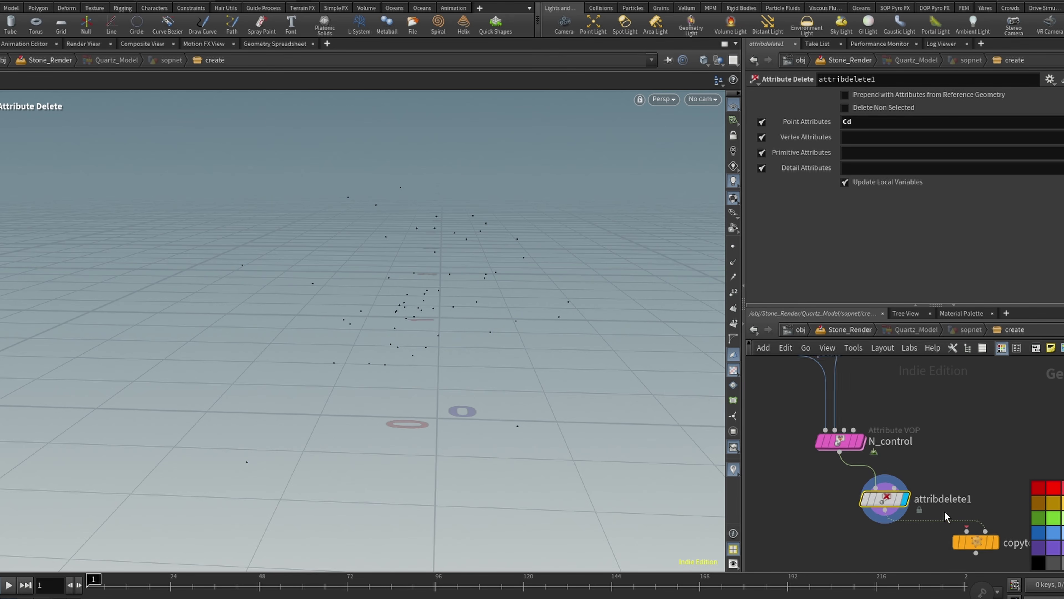
{"action": "left_click_drag", "start_coordinate": [954, 527], "coordinate": [979, 436]}
{"action": "scroll", "coordinate": [1003, 480], "scroll_direction": "down", "scroll_amount": 5}
{"action": "scroll", "coordinate": [995, 462], "scroll_direction": "up", "scroll_amount": 4}
{"action": "scroll", "coordinate": [904, 419], "scroll_direction": "down", "scroll_amount": 1}
{"action": "middle_click_drag", "start_coordinate": [903, 420], "coordinate": [868, 371]}
{"action": "scroll", "coordinate": [882, 520], "scroll_direction": "up", "scroll_amount": 4}
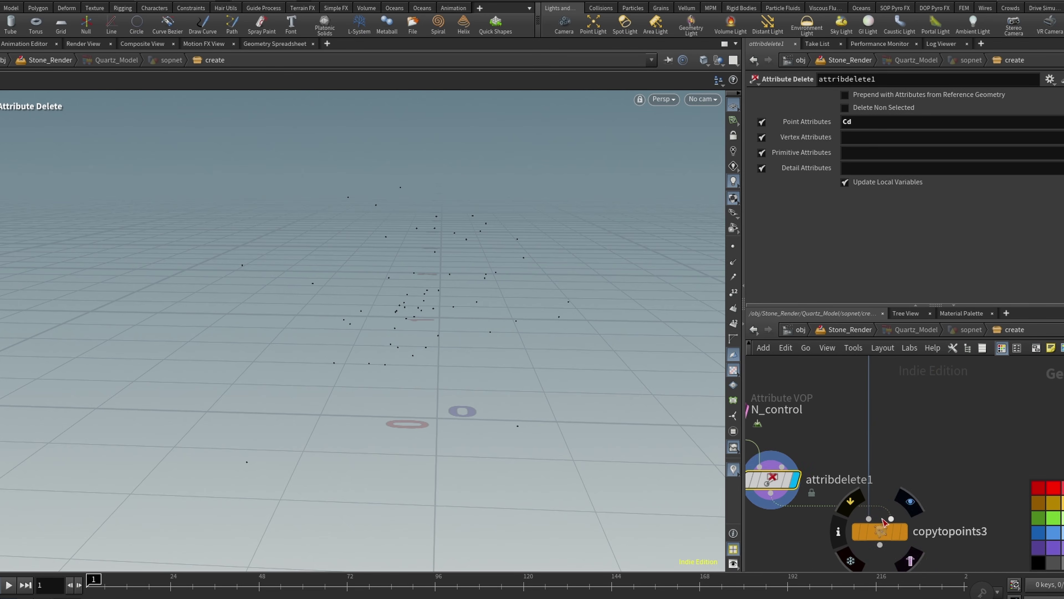
{"action": "left_click", "coordinate": [901, 527]}
Rewire the first input of copytopoints3 so it comes from transform5 instead of transform7
{"action": "scroll", "coordinate": [897, 524], "scroll_direction": "down", "scroll_amount": 5}
{"action": "scroll", "coordinate": [889, 452], "scroll_direction": "up", "scroll_amount": 3}
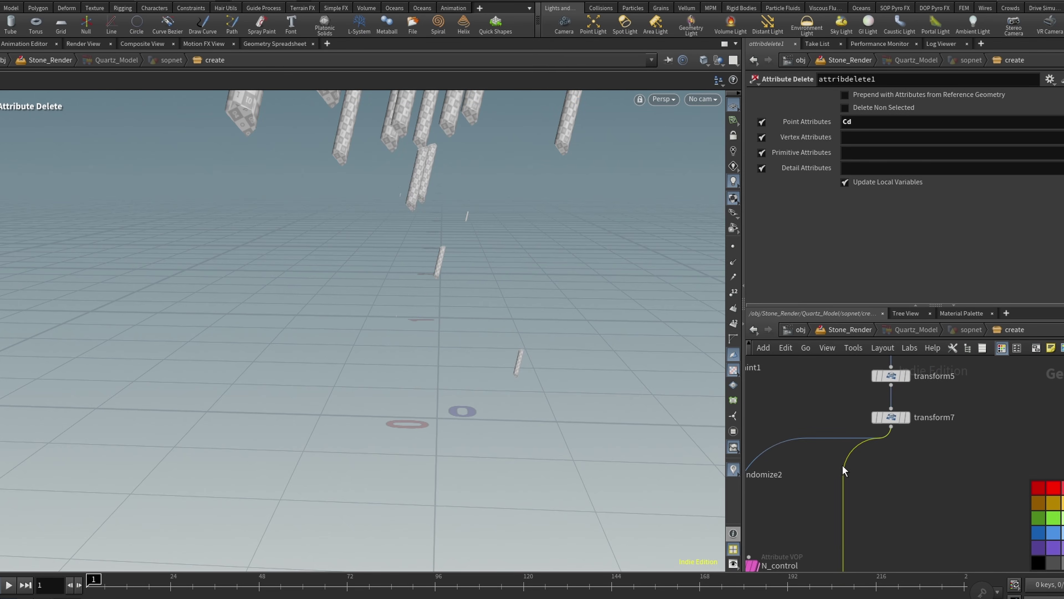
{"action": "left_click_drag", "start_coordinate": [842, 464], "coordinate": [891, 386]}
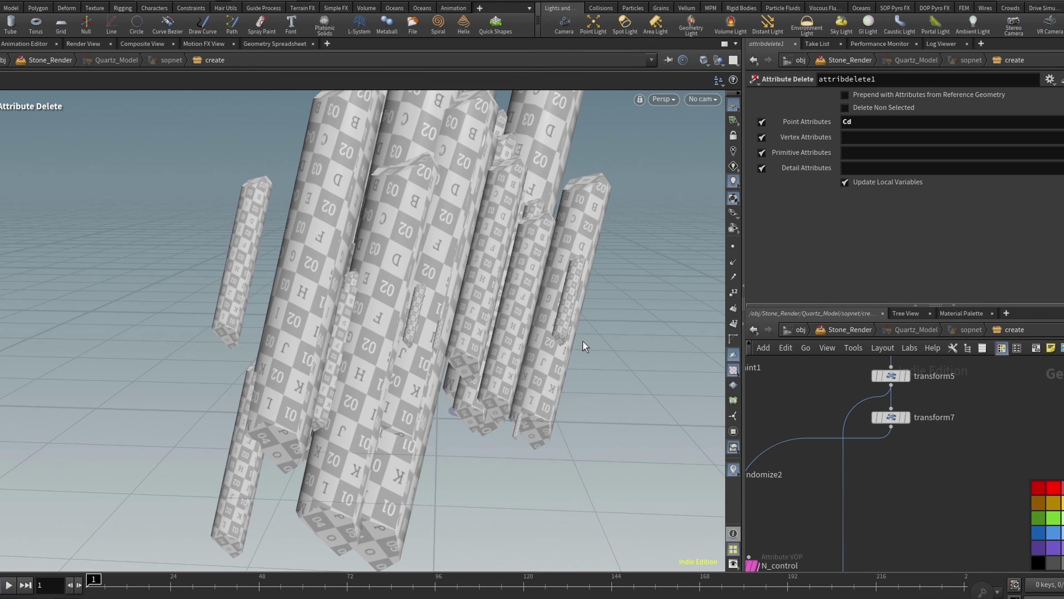
{"action": "scroll", "coordinate": [583, 340], "scroll_direction": "down", "scroll_amount": 5}
{"action": "left_click_drag", "start_coordinate": [583, 340], "coordinate": [374, 317], "text": "alt"}
{"action": "scroll", "coordinate": [819, 486], "scroll_direction": "down", "scroll_amount": 5}
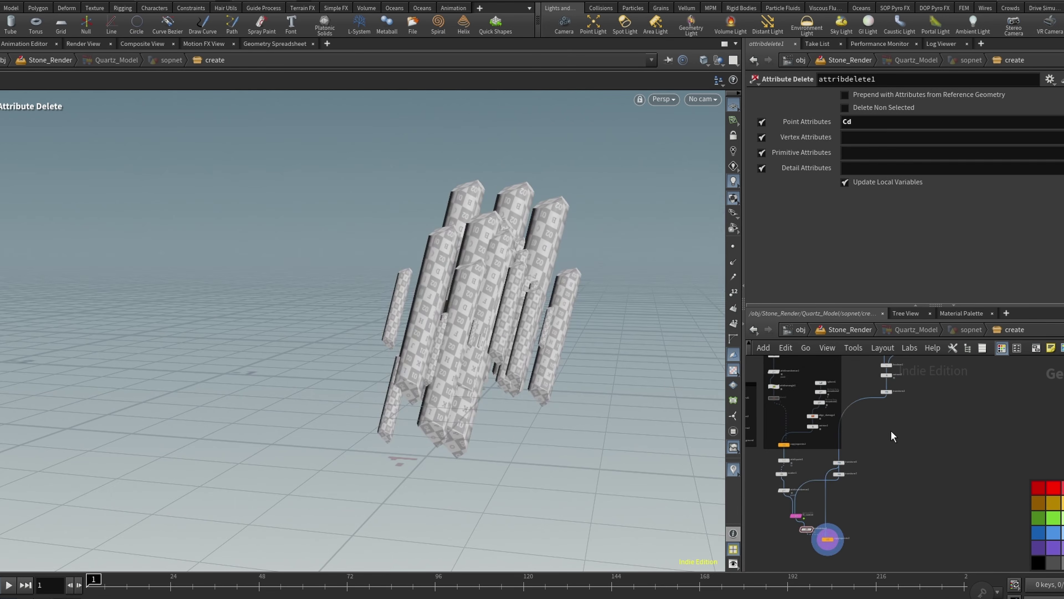
Preview the single crystal output by transform5, then return the display to copytopoints3
{"action": "scroll", "coordinate": [841, 462], "scroll_direction": "up", "scroll_amount": 5}
{"action": "left_click", "coordinate": [843, 457]}
{"action": "left_click", "coordinate": [864, 457]}
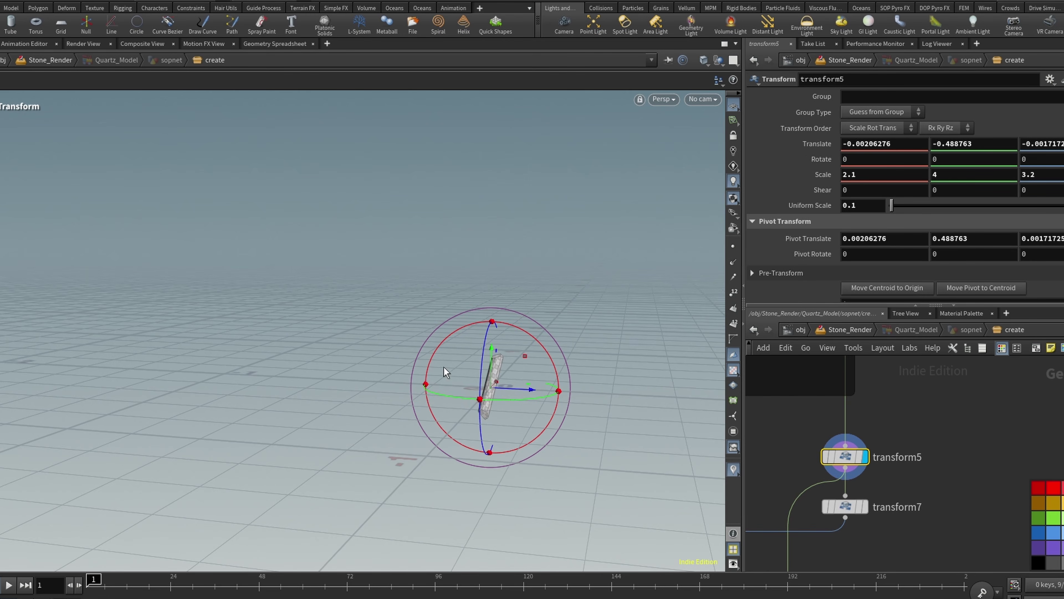
{"action": "scroll", "coordinate": [813, 374], "scroll_direction": "down", "scroll_amount": 5}
{"action": "scroll", "coordinate": [806, 519], "scroll_direction": "up", "scroll_amount": 4}
{"action": "middle_click_drag", "start_coordinate": [806, 519], "coordinate": [878, 479]}
{"action": "left_click", "coordinate": [846, 404]}
{"action": "scroll", "coordinate": [839, 486], "scroll_direction": "down", "scroll_amount": 4}
{"action": "scroll", "coordinate": [878, 479], "scroll_direction": "up", "scroll_amount": 2}
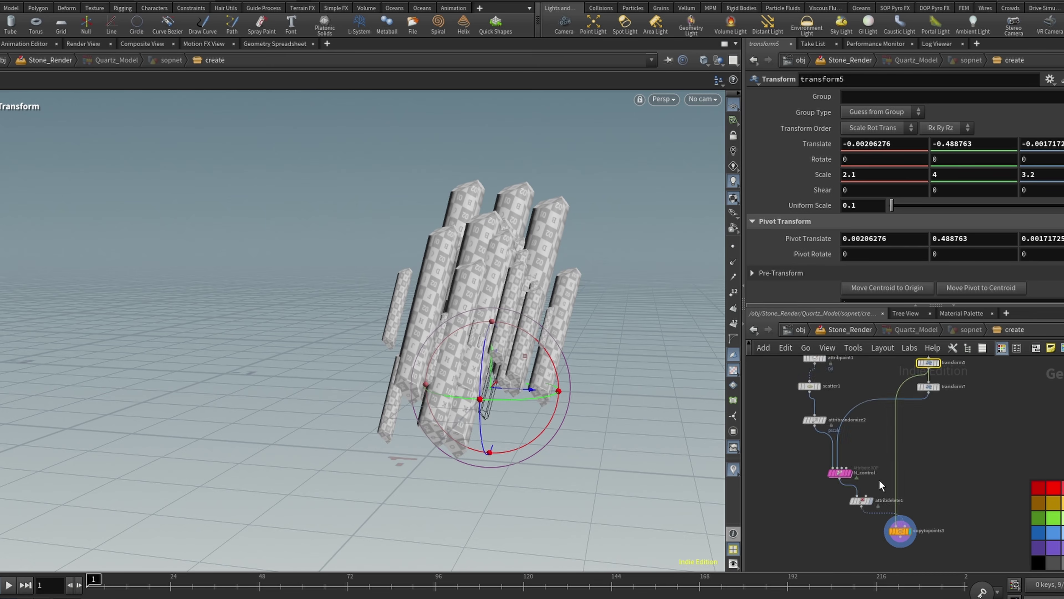
Add a Merge node that combines N_control with copytopoints3 and display it
{"action": "key", "text": "Tab"}
{"action": "type", "text": "mer"}
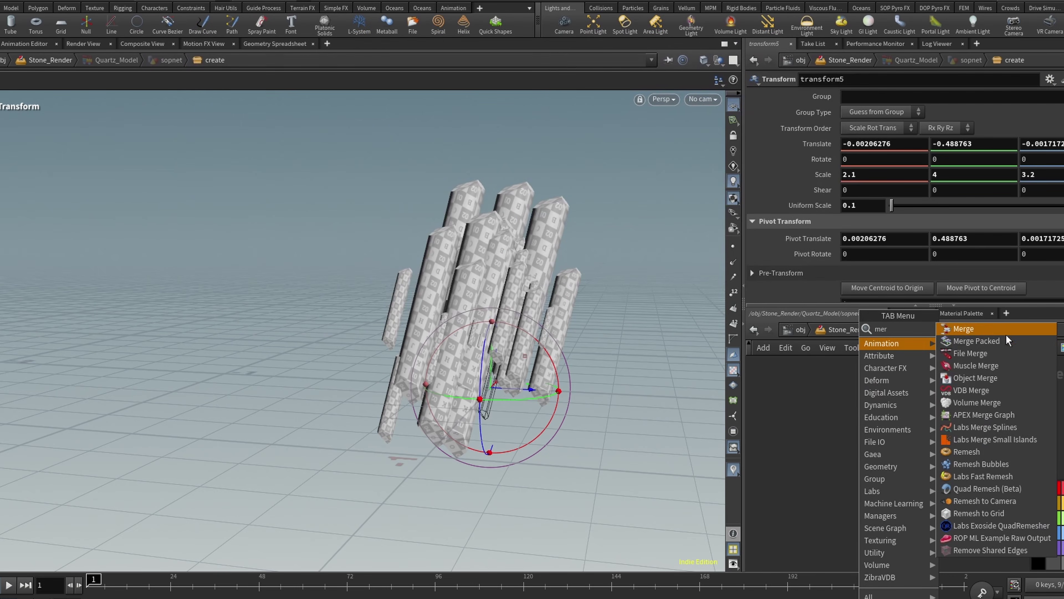
{"action": "left_click", "coordinate": [964, 328]}
{"action": "left_click", "coordinate": [866, 474]}
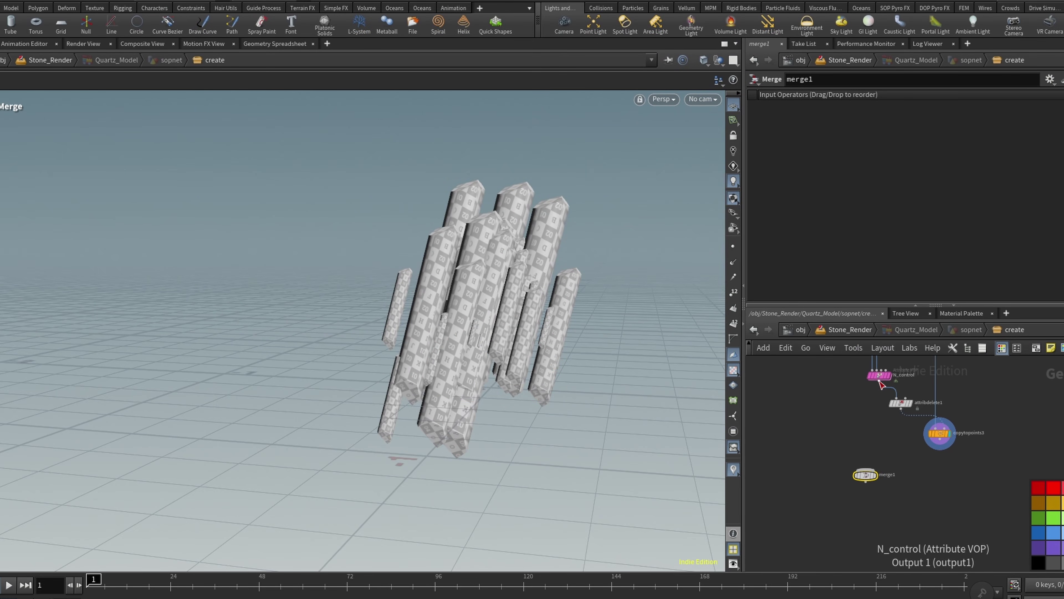
{"action": "left_click_drag", "start_coordinate": [879, 381], "coordinate": [865, 469]}
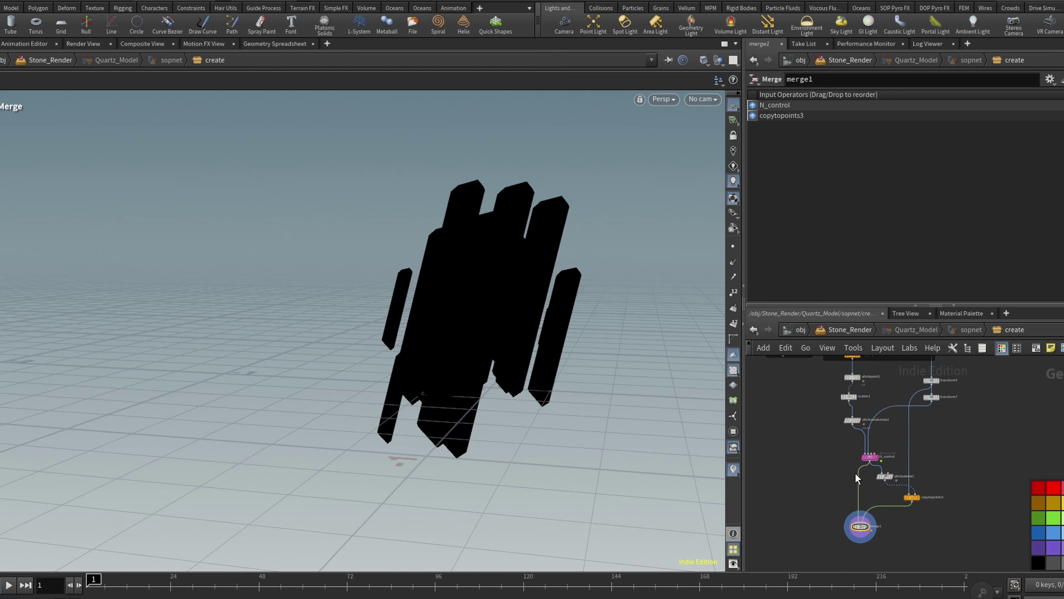
Replace the N_control input of the Merge node with copytopoints1, combining the rock base with the crystals
{"action": "left_click", "coordinate": [855, 473]}
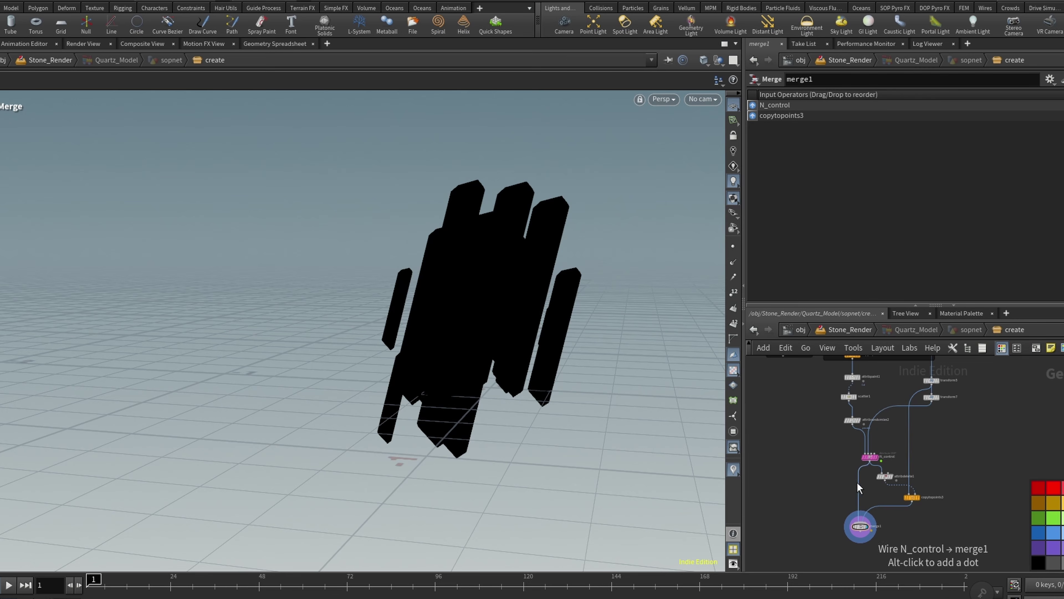
{"action": "left_click_drag", "start_coordinate": [857, 481], "coordinate": [872, 416]}
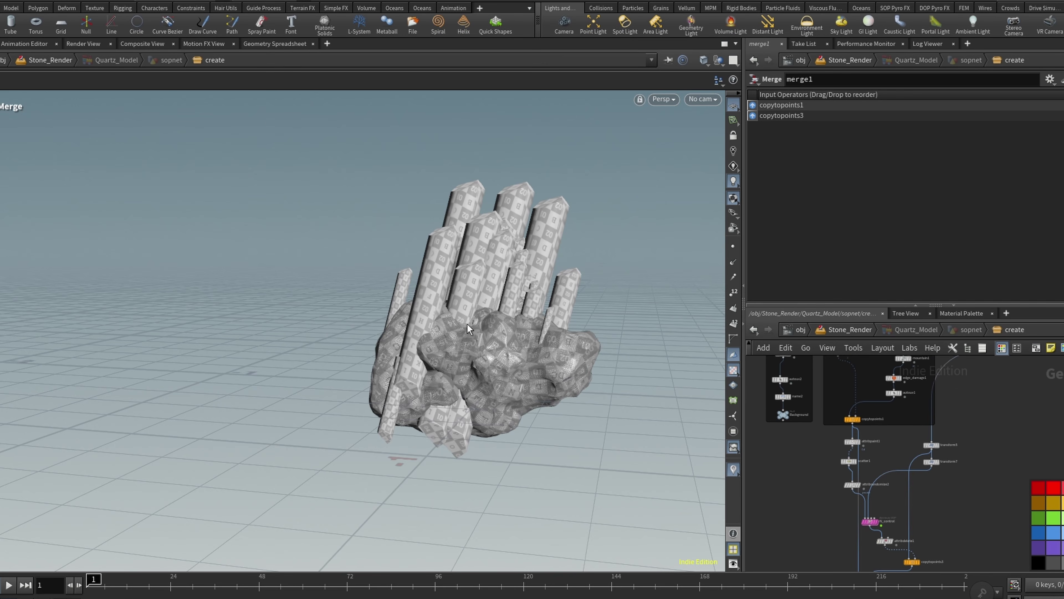
{"action": "left_click_drag", "start_coordinate": [451, 335], "coordinate": [482, 357], "text": "alt"}
{"action": "right_click_drag", "start_coordinate": [482, 356], "coordinate": [772, 202], "text": "alt"}
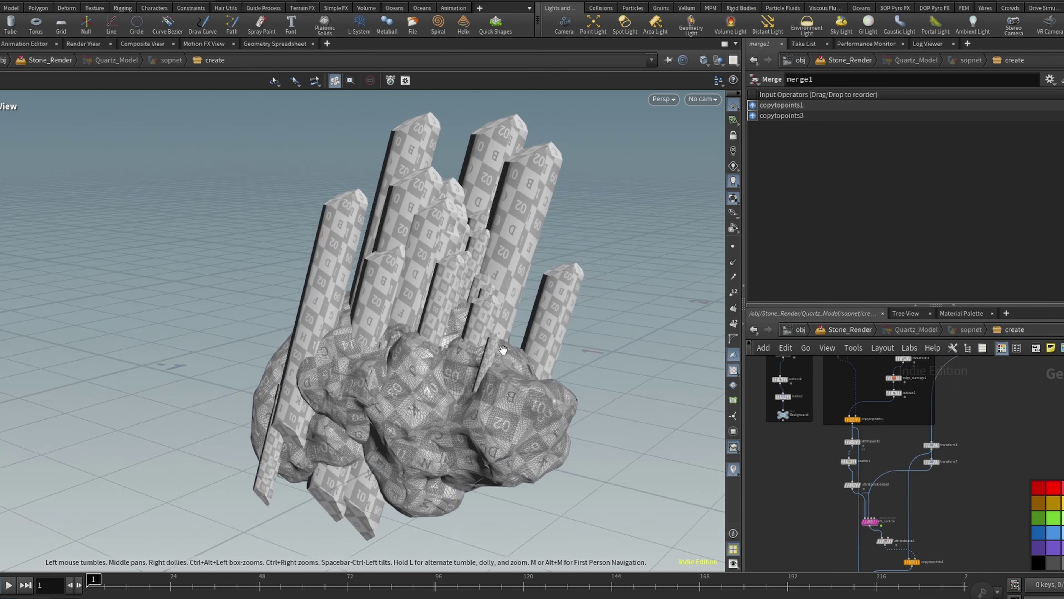
{"action": "middle_click_drag", "start_coordinate": [503, 350], "coordinate": [500, 405], "text": "alt"}
{"action": "right_click_drag", "start_coordinate": [388, 367], "coordinate": [503, 335], "text": "alt"}
Enter the N_control network and move the global parameters node away from the output node
{"action": "middle_click_drag", "start_coordinate": [802, 566], "coordinate": [882, 482]}
{"action": "scroll", "coordinate": [962, 419], "scroll_direction": "up", "scroll_amount": 6}
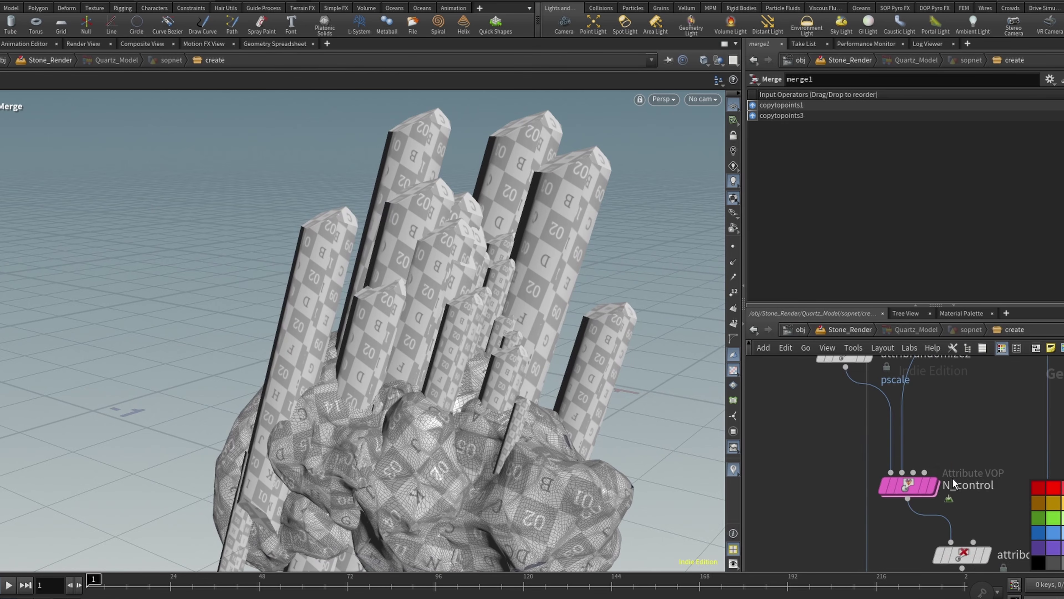
{"action": "double_click", "coordinate": [910, 490]}
{"action": "left_click_drag", "start_coordinate": [871, 485], "coordinate": [800, 416]}
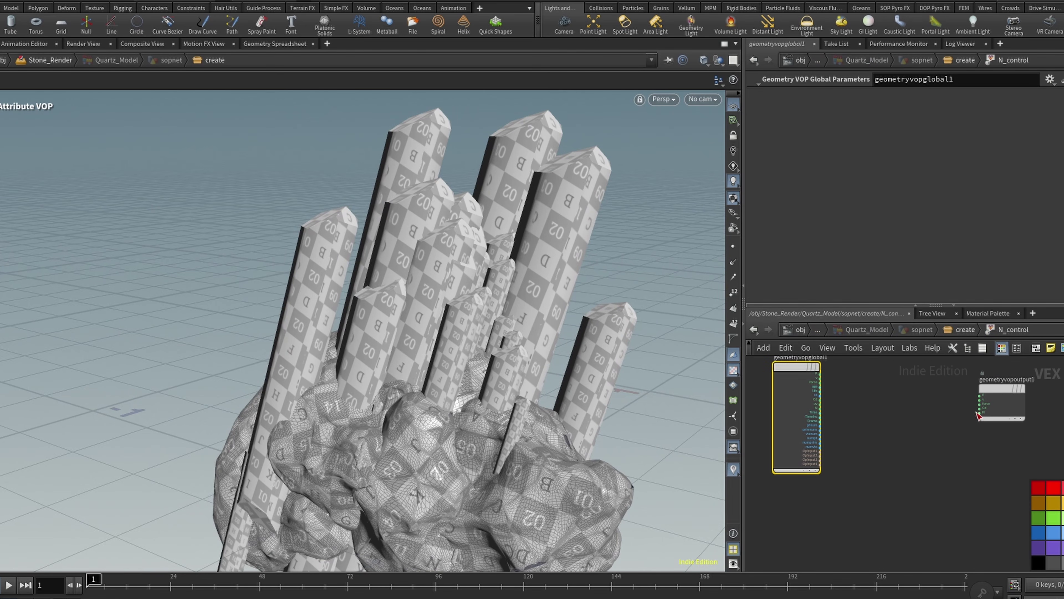
Add a Point Cloud Filter node between the global parameters and output nodes
{"action": "left_click", "coordinate": [978, 414]}
{"action": "left_click", "coordinate": [908, 437]}
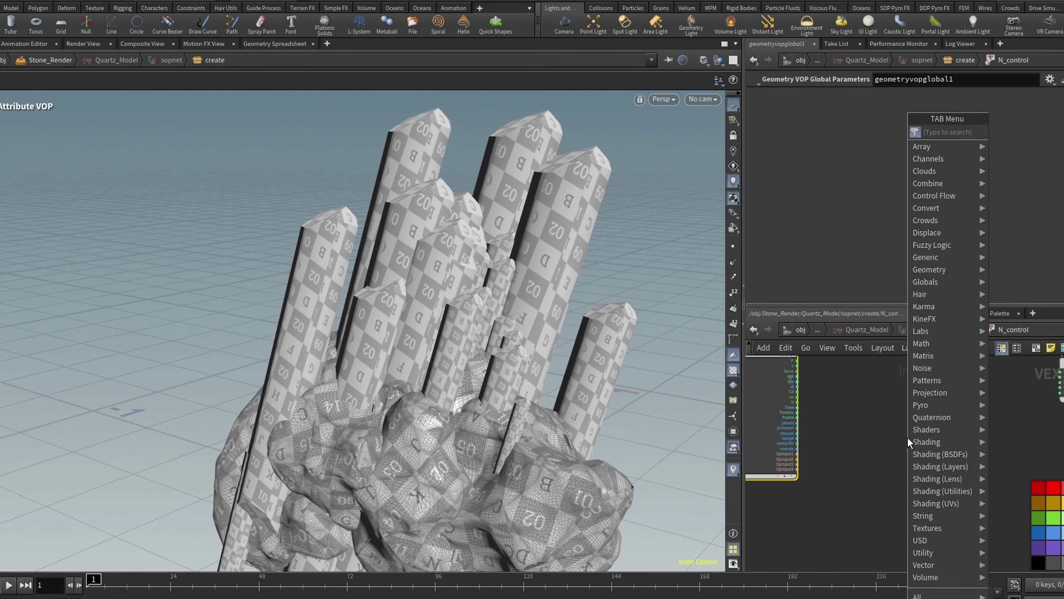
{"action": "type", "text": "point"}
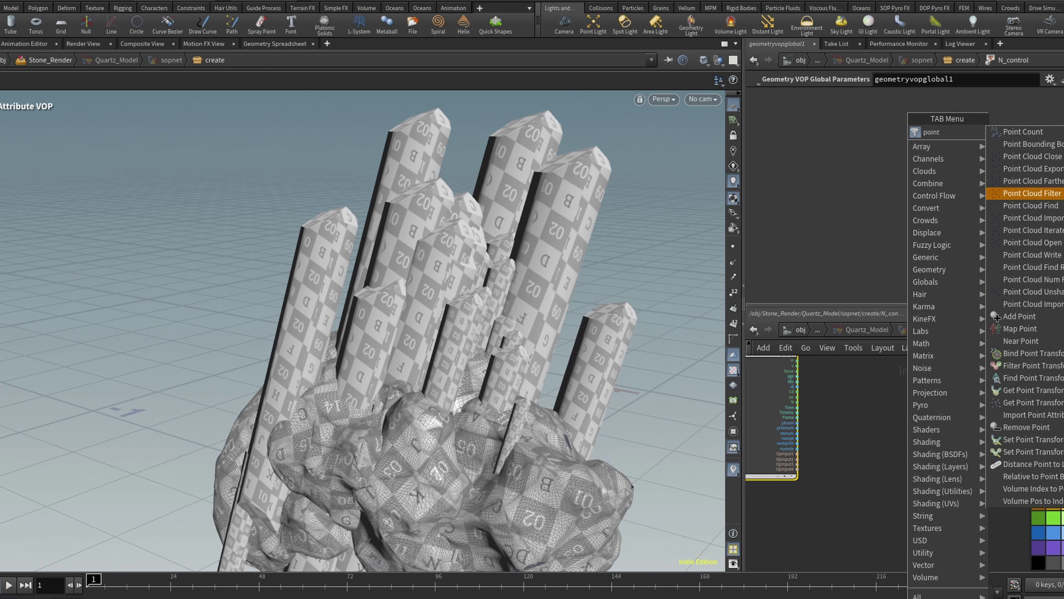
{"action": "key", "text": "Return"}
{"action": "left_click", "coordinate": [917, 457]}
Add a Point Cloud Open node between the global parameters node and pcfilter1
{"action": "key", "text": "Tab"}
{"action": "type", "text": "poinbt"}
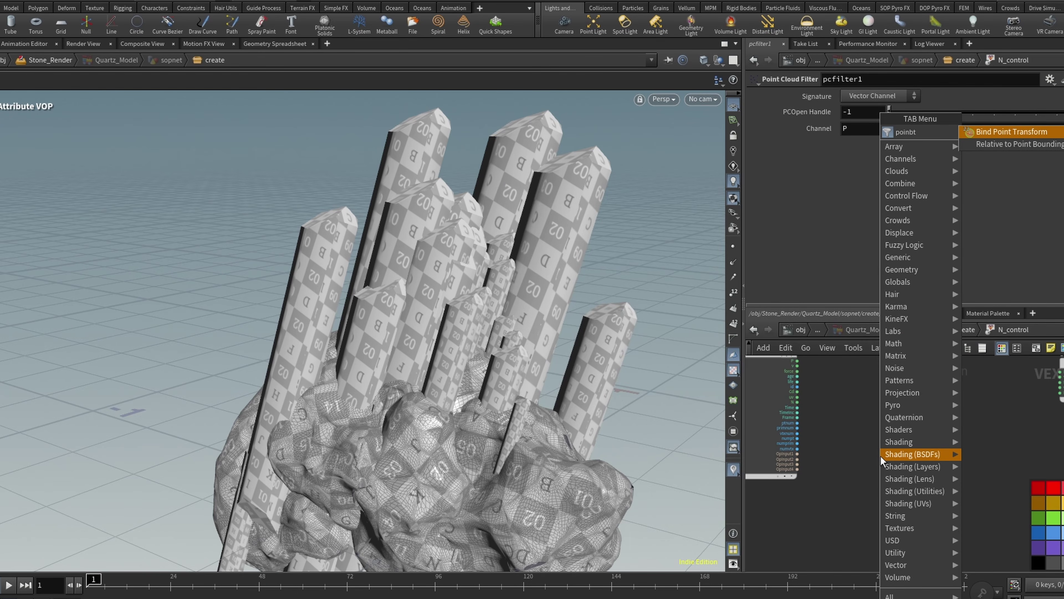
{"action": "key", "text": "BackSpace"}
{"action": "key", "text": "BackSpace"}
{"action": "left_click", "coordinate": [1006, 220]}
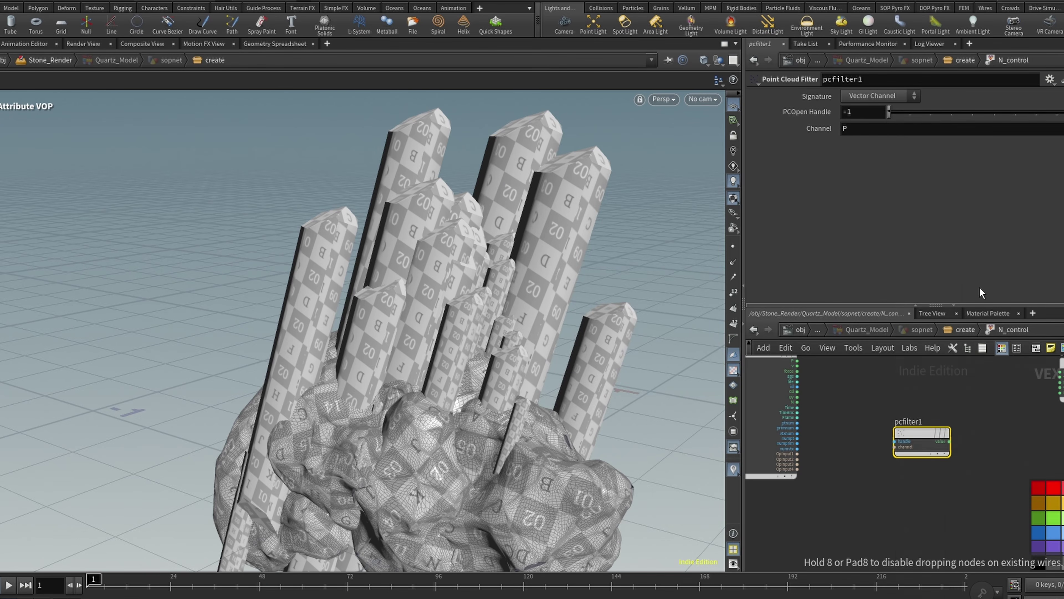
{"action": "left_click", "coordinate": [850, 451]}
{"action": "scroll", "coordinate": [812, 430], "scroll_direction": "up", "scroll_amount": 5}
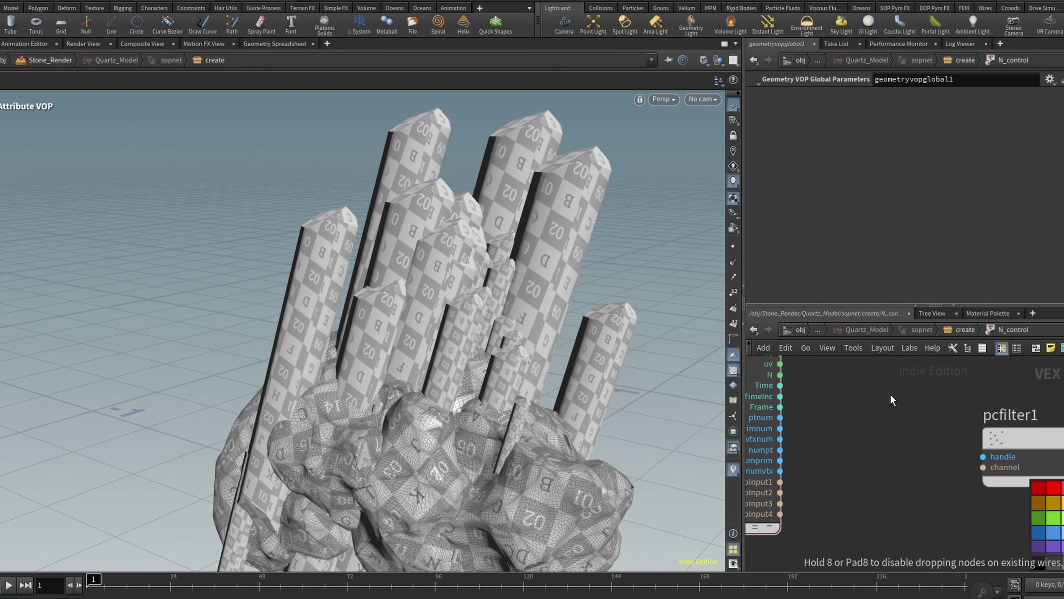
{"action": "left_click", "coordinate": [884, 402]}
{"action": "left_click_drag", "start_coordinate": [884, 402], "coordinate": [884, 438]}
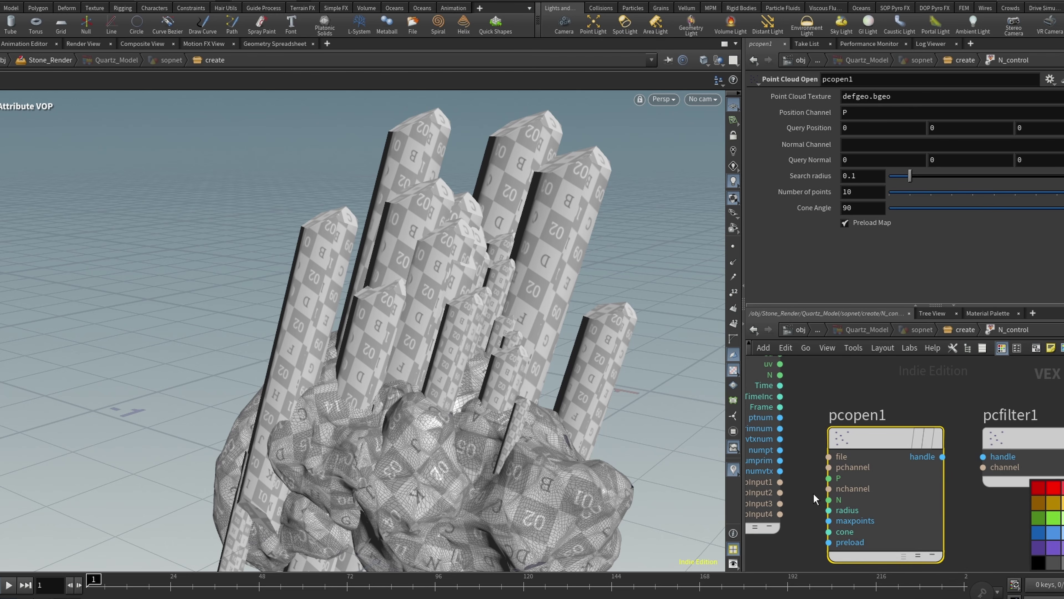
Wire the second OpInput into pcopen1's file, connect its handle to pcfilter1, and set the search radius to 10000
{"action": "left_click_drag", "start_coordinate": [780, 492], "coordinate": [828, 456]}
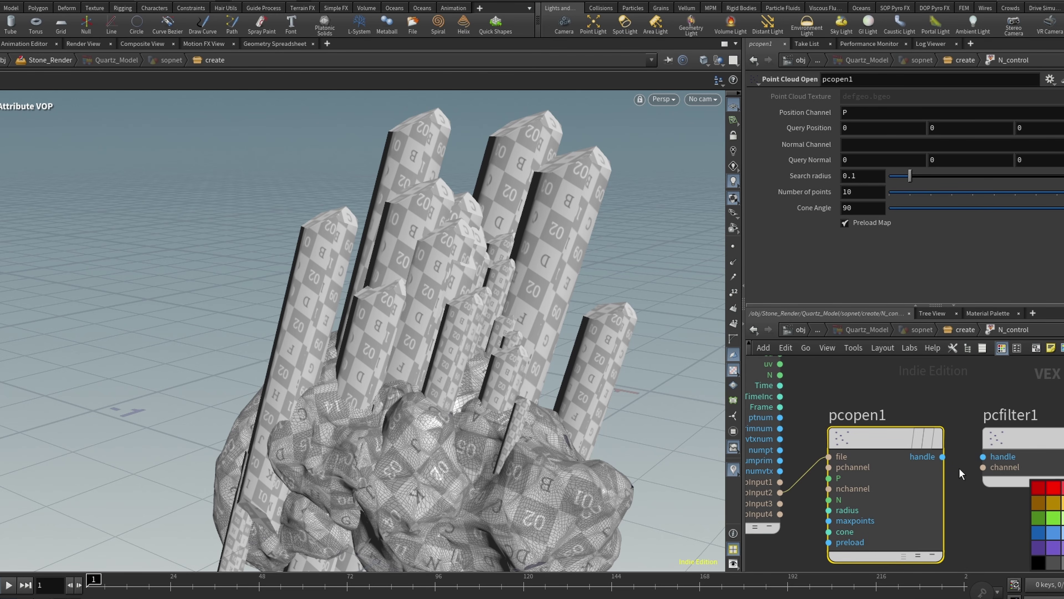
{"action": "left_click_drag", "start_coordinate": [940, 457], "coordinate": [983, 456]}
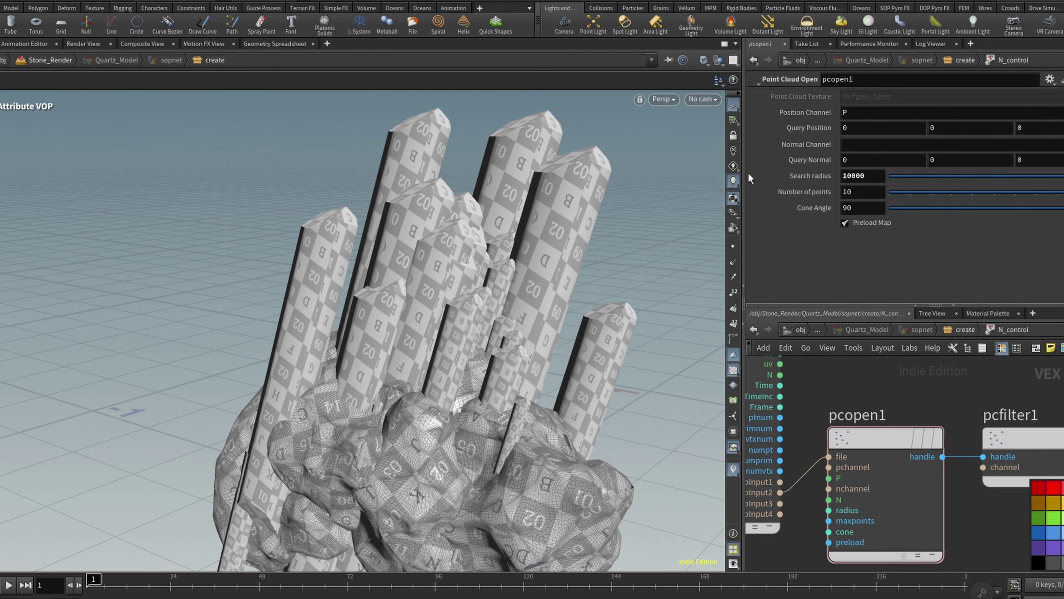
Add a Normalize node fed by the value output of pcfilter1
{"action": "scroll", "coordinate": [884, 461], "scroll_direction": "down", "scroll_amount": 5}
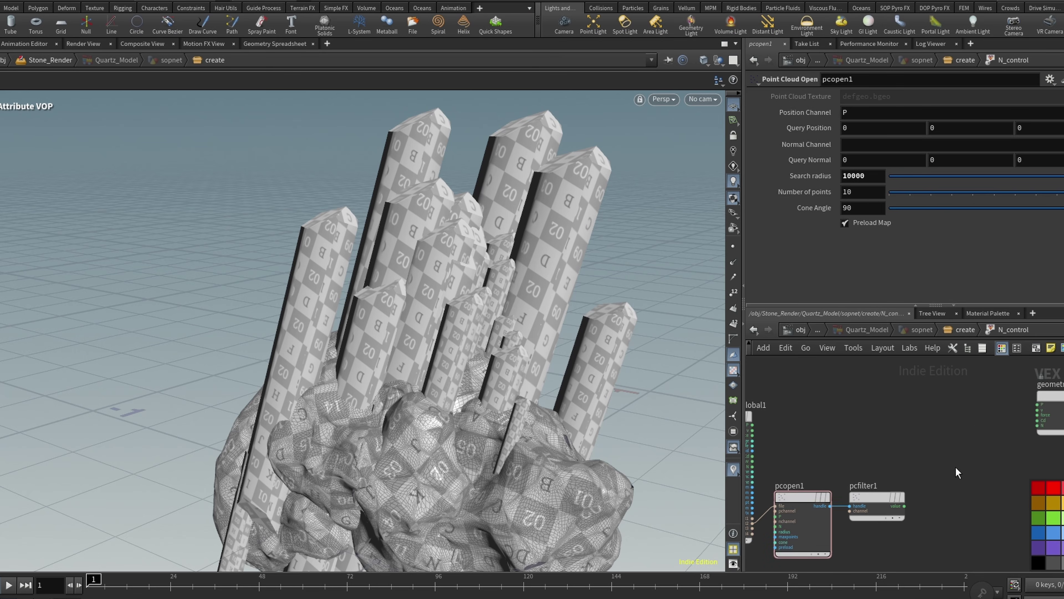
{"action": "key", "text": "Tab"}
{"action": "type", "text": "norm"}
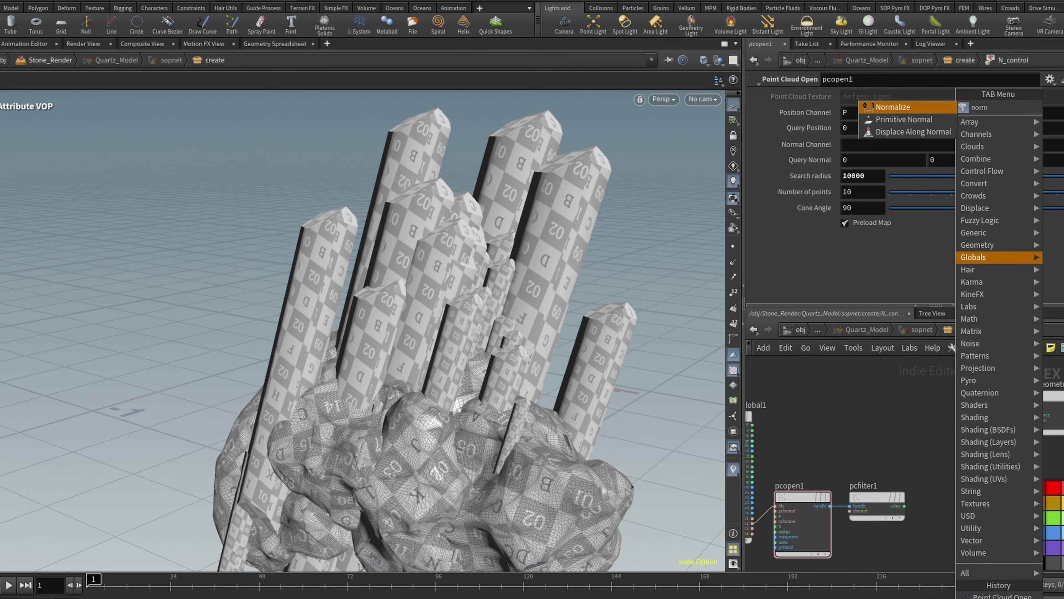
{"action": "left_click", "coordinate": [928, 108]}
Add a Subtract node taking the normalized value and the global P, and wire its result to the output node
{"action": "key", "text": "Tab"}
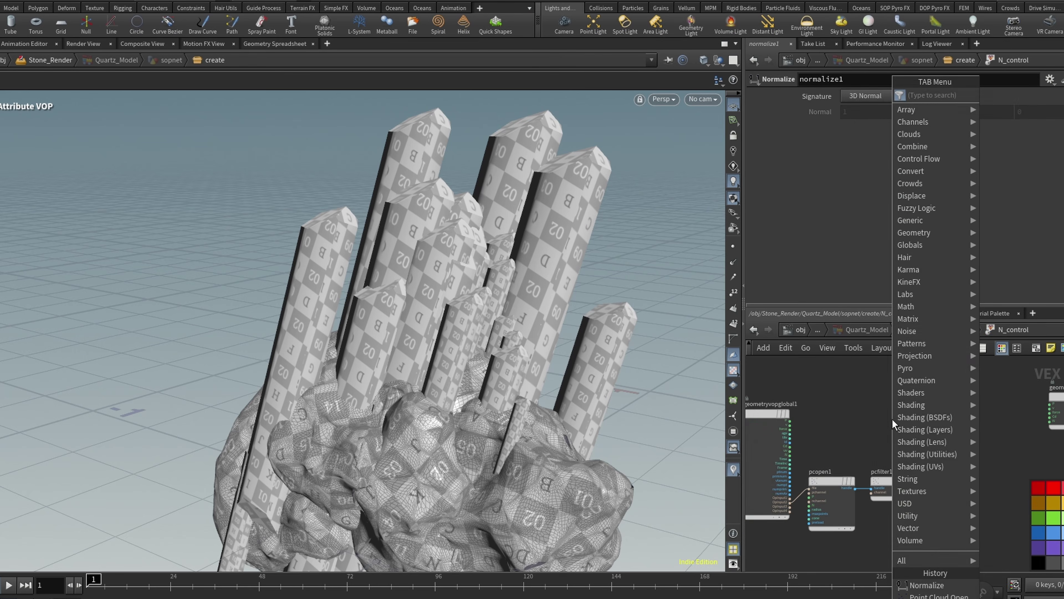
{"action": "type", "text": "sub"}
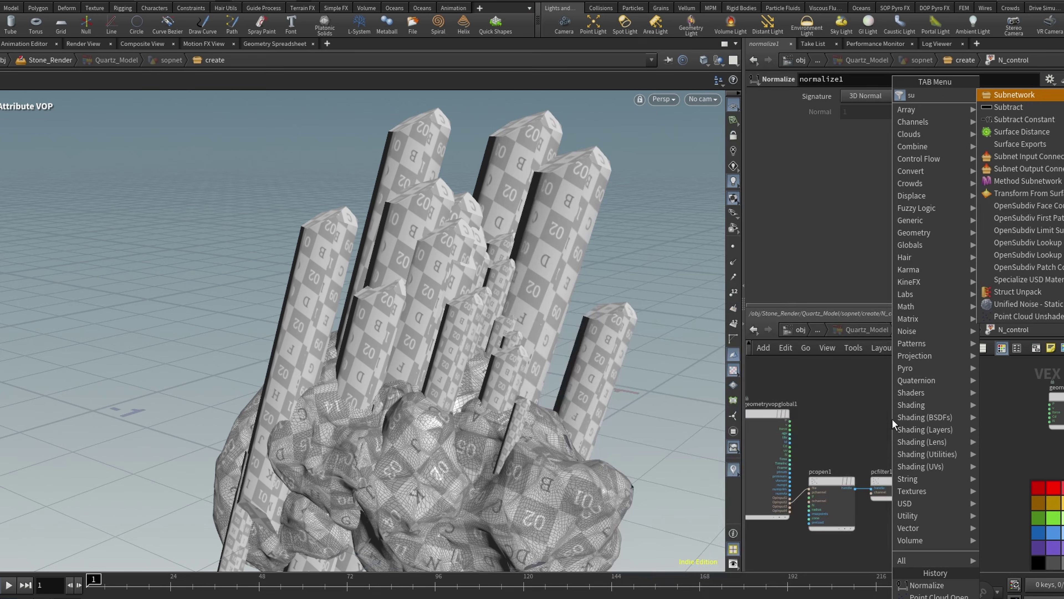
{"action": "left_click", "coordinate": [1027, 107]}
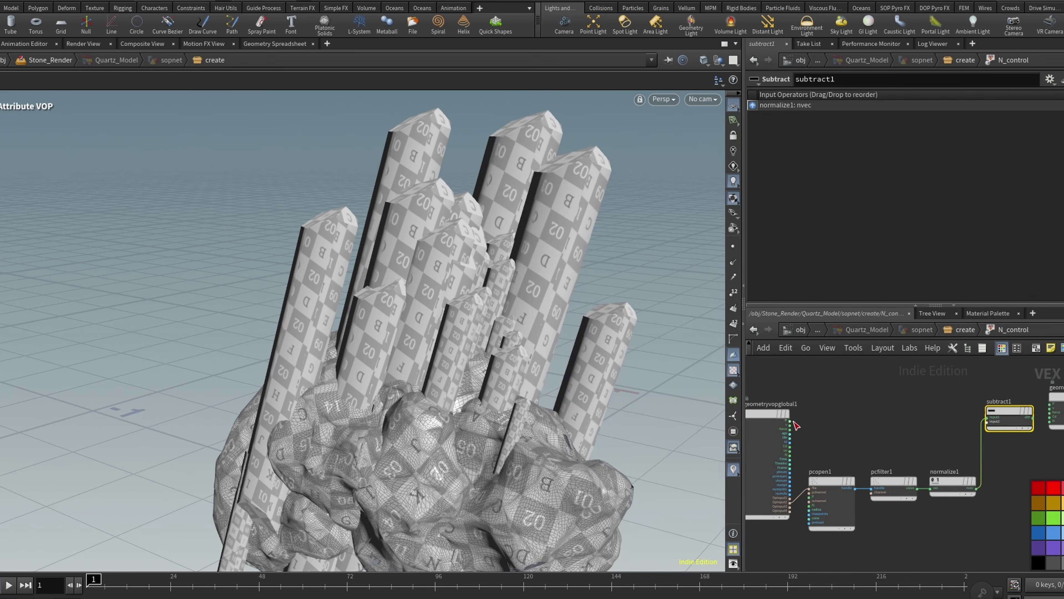
{"action": "left_click_drag", "start_coordinate": [790, 421], "coordinate": [1054, 422]}
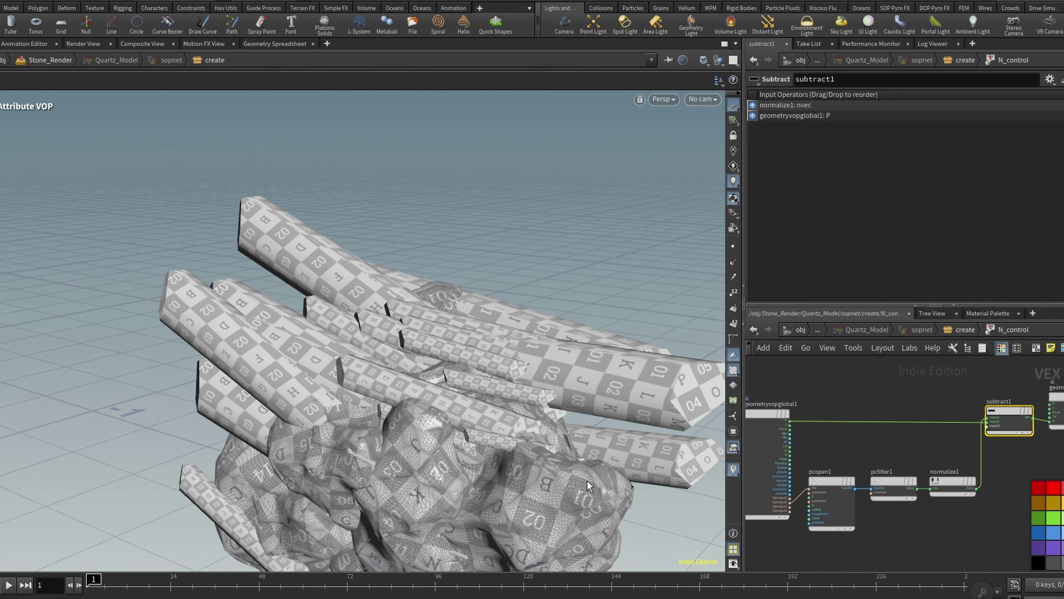
Return to the create network and insert an Extract Centroid node between transform7 and N_control, set to run over Detail
{"action": "left_click_drag", "start_coordinate": [431, 424], "coordinate": [268, 448], "text": "alt"}
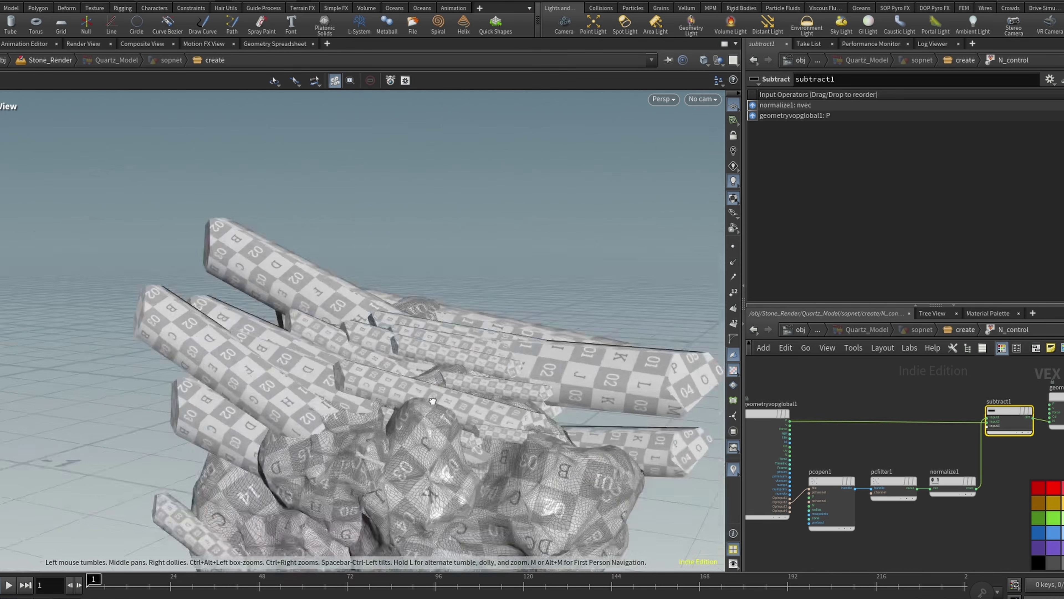
{"action": "right_click_drag", "start_coordinate": [268, 448], "coordinate": [164, 492], "text": "alt"}
{"action": "left_click_drag", "start_coordinate": [164, 492], "coordinate": [350, 442], "text": "alt"}
{"action": "key", "text": "u"}
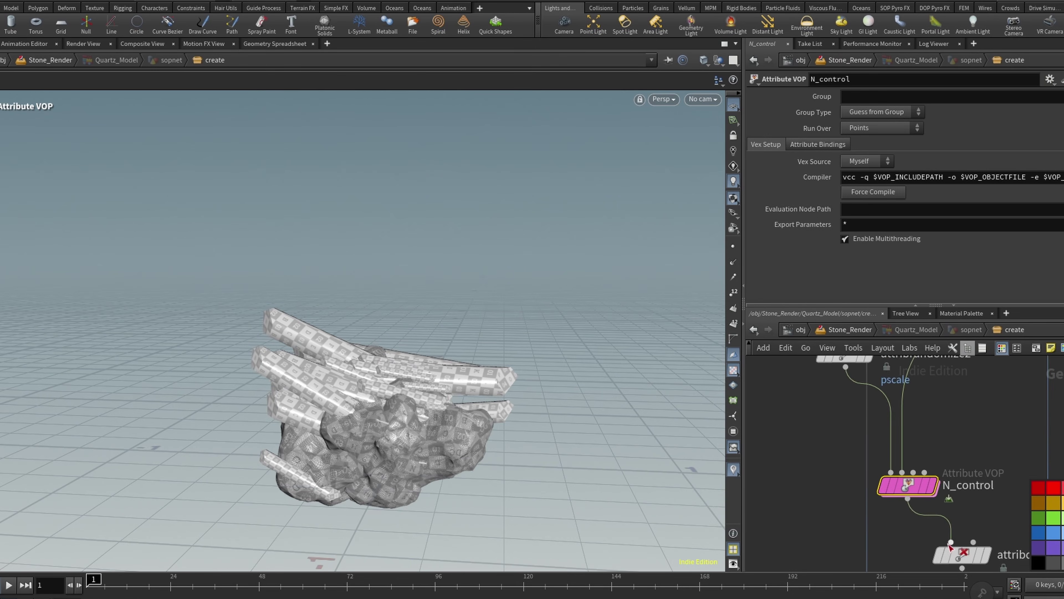
{"action": "key", "text": "Tab"}
{"action": "type", "text": "extr"}
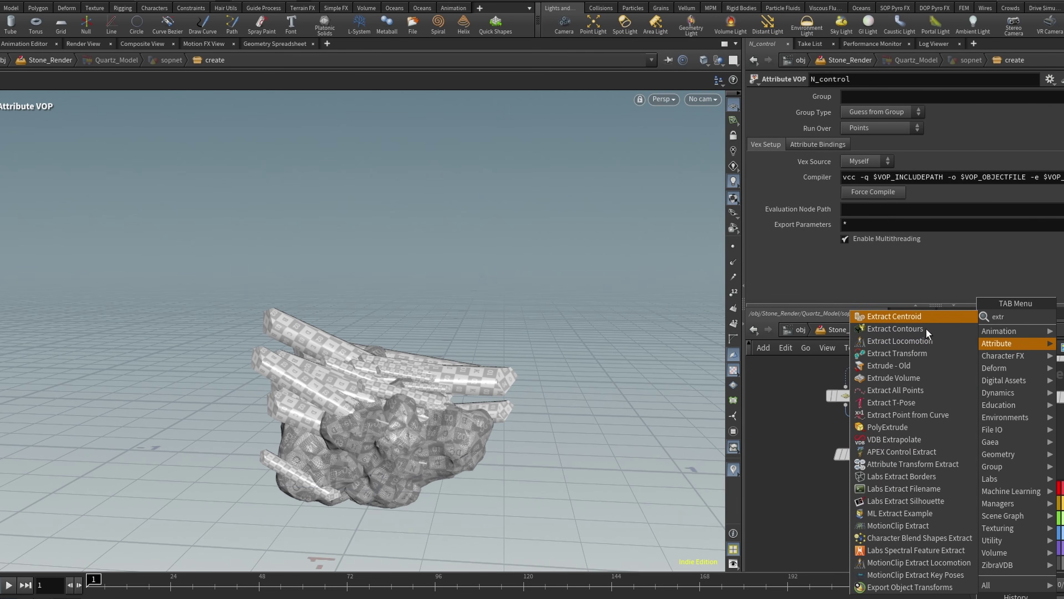
{"action": "key", "text": "Return"}
{"action": "left_click", "coordinate": [881, 97]}
{"action": "left_click", "coordinate": [872, 133]}
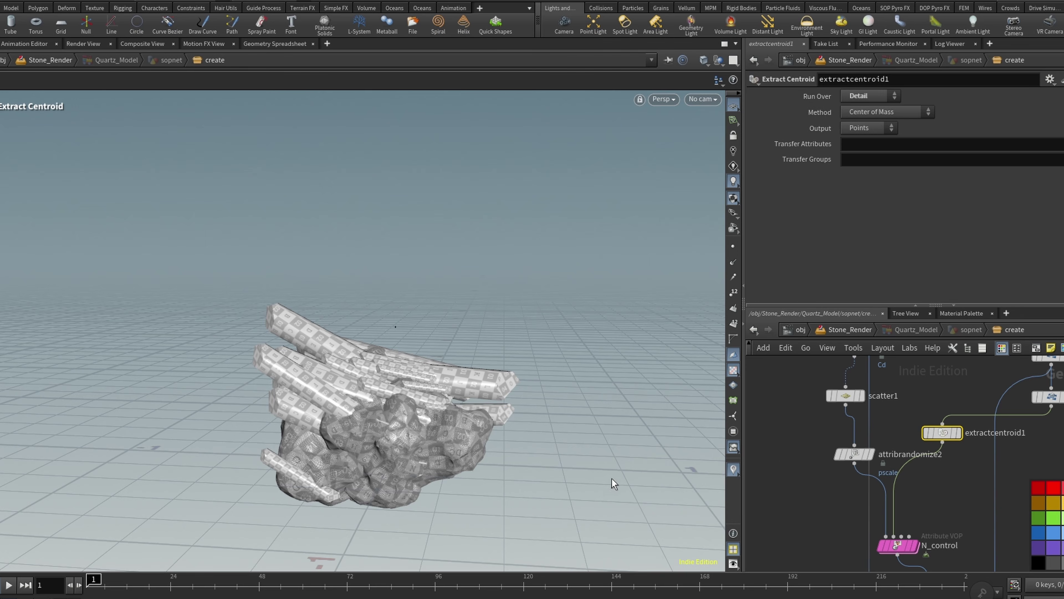
Insert a Transform node between extractcentroid1 and N_control and move the centroid point to about -0.41 in Y
{"action": "key", "text": "Tab"}
{"action": "type", "text": "tr"}
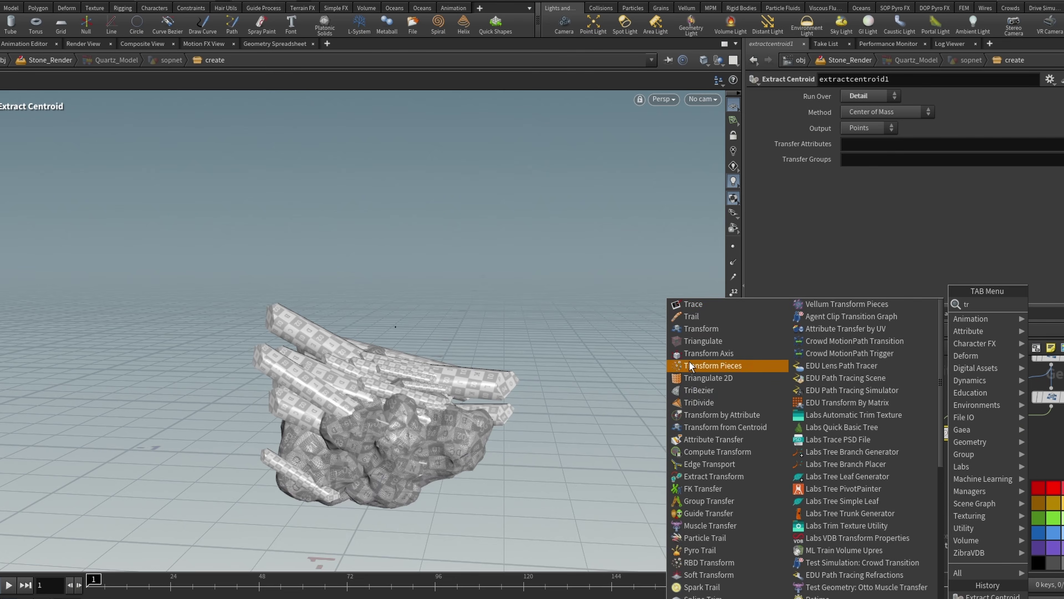
{"action": "left_click", "coordinate": [704, 328]}
{"action": "left_click", "coordinate": [915, 468]}
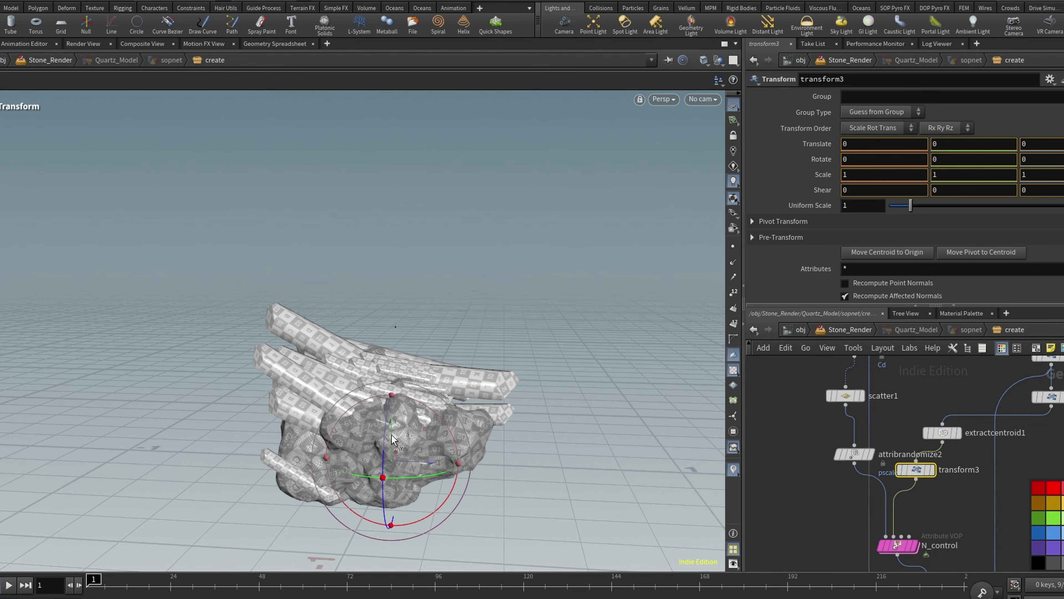
{"action": "left_click_drag", "start_coordinate": [393, 438], "coordinate": [392, 327]}
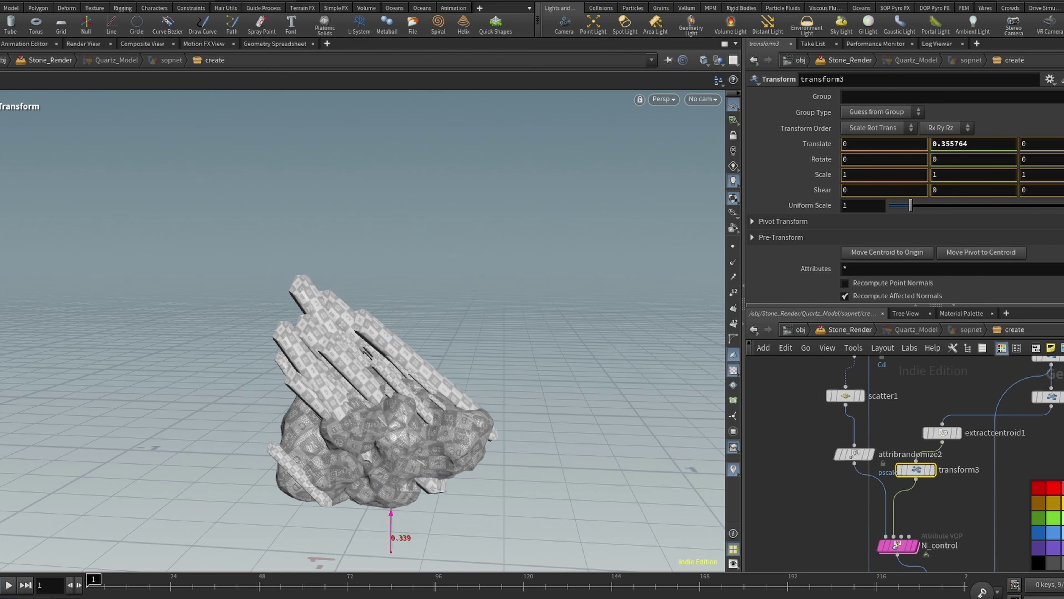
{"action": "left_click_drag", "start_coordinate": [435, 491], "coordinate": [447, 552]}
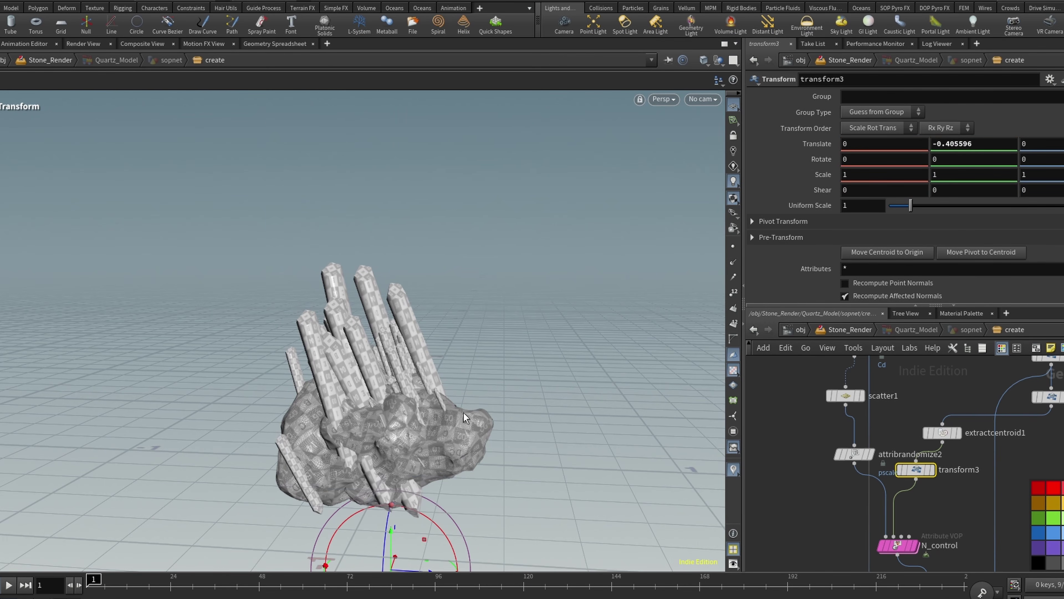
Toggle the bypass of transform7 and try raising the centroid point to about 1.25 in Y with transform3
{"action": "right_click_drag", "start_coordinate": [549, 386], "coordinate": [404, 454], "text": "alt"}
{"action": "left_click", "coordinate": [1035, 397]}
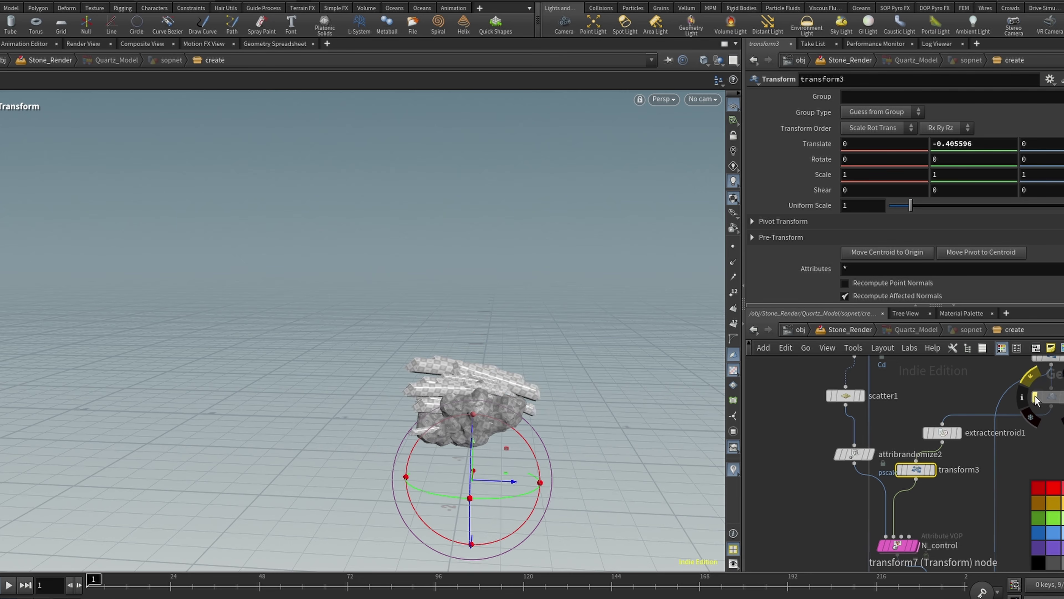
{"action": "left_click", "coordinate": [1034, 397]}
{"action": "left_click", "coordinate": [1035, 397]}
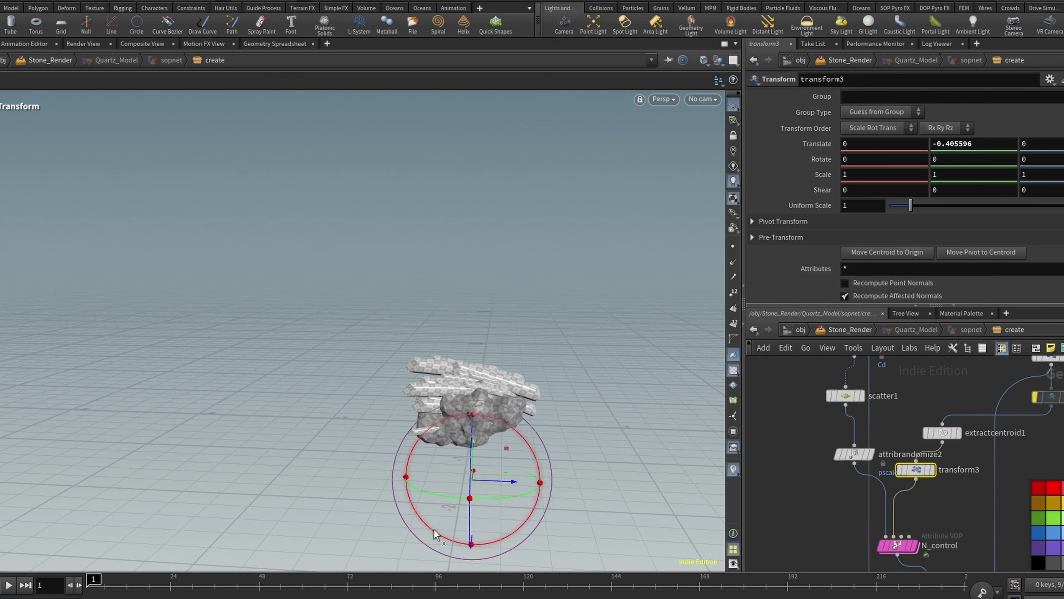
{"action": "left_click_drag", "start_coordinate": [520, 439], "coordinate": [494, 338], "text": "alt"}
{"action": "left_click_drag", "start_coordinate": [496, 289], "coordinate": [497, 264]}
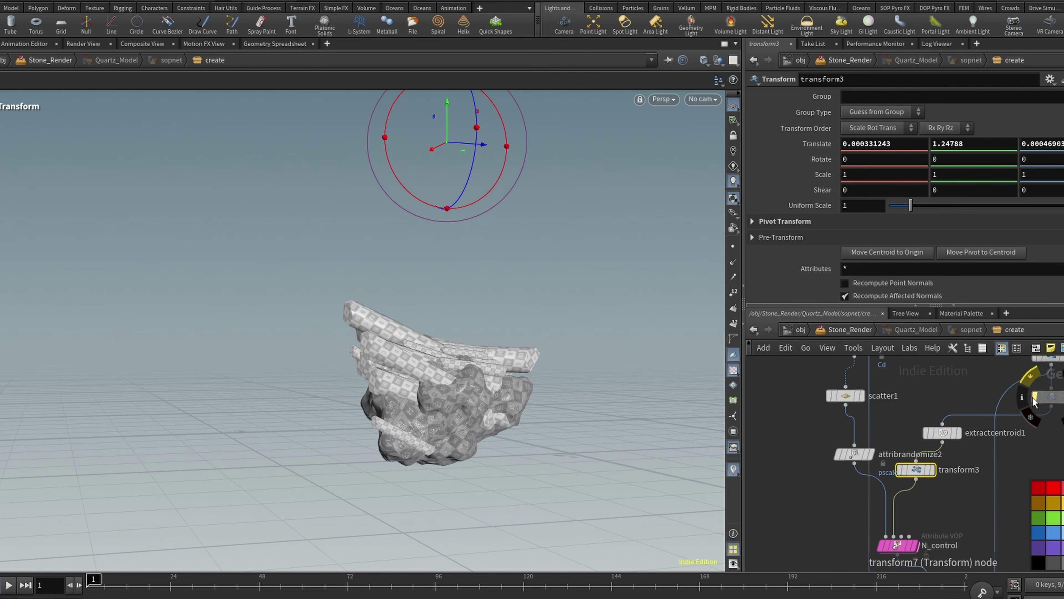
{"action": "left_click", "coordinate": [1033, 397]}
Move the centroid point in transform3 to about 0.61 in X and -0.41 in Y, and set its Y rotation to 37.1
{"action": "left_click_drag", "start_coordinate": [444, 134], "coordinate": [516, 528]}
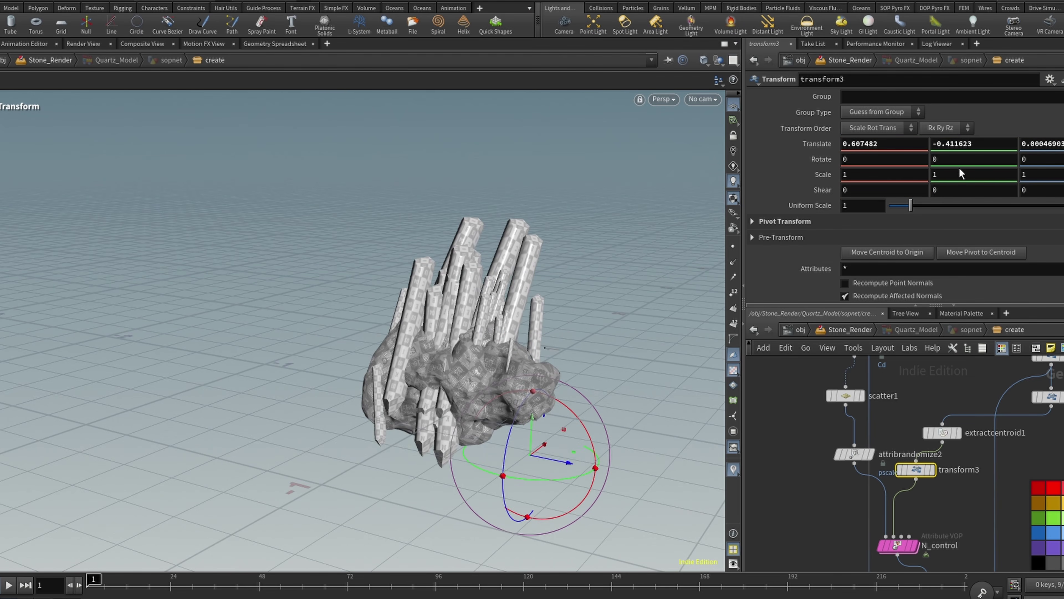
{"action": "middle_click_drag", "start_coordinate": [954, 162], "coordinate": [720, 233]}
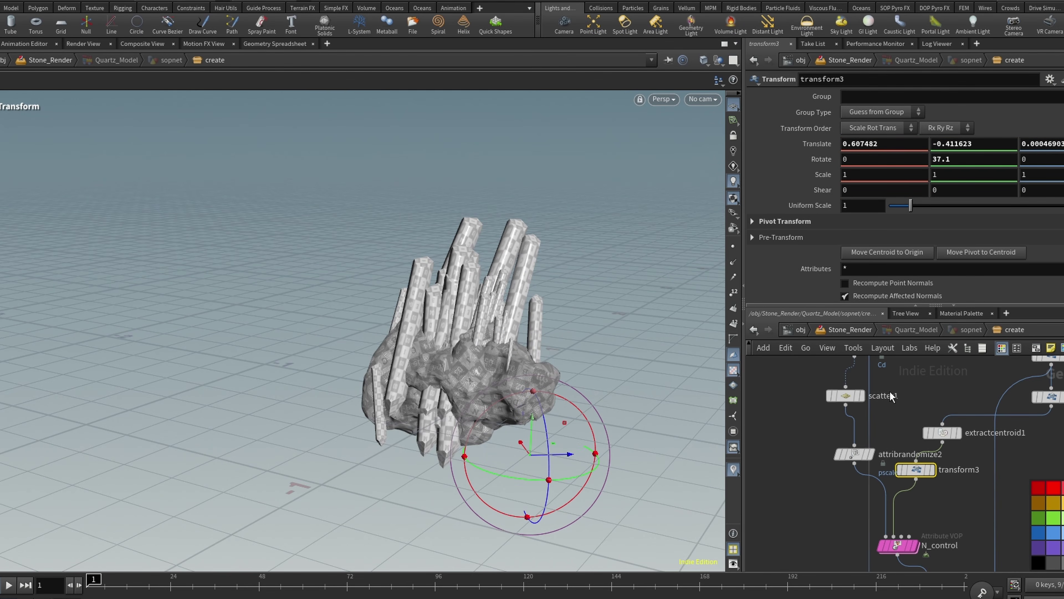
{"action": "scroll", "coordinate": [856, 452], "scroll_direction": "down", "scroll_amount": 1}
{"action": "scroll", "coordinate": [855, 452], "scroll_direction": "up", "scroll_amount": 2}
{"action": "left_click_drag", "start_coordinate": [846, 461], "coordinate": [782, 488]}
{"action": "scroll", "coordinate": [836, 432], "scroll_direction": "down", "scroll_amount": 5}
{"action": "scroll", "coordinate": [830, 410], "scroll_direction": "up", "scroll_amount": 5}
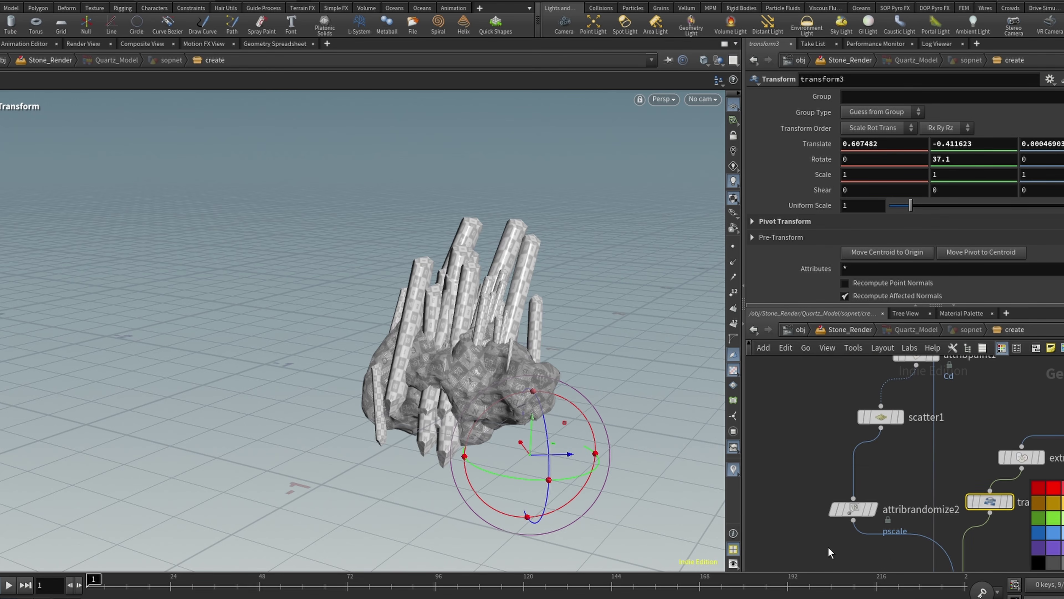
{"action": "left_click", "coordinate": [853, 510]}
{"action": "key", "text": "ctrl+c"}
{"action": "key", "text": "ctrl+v"}
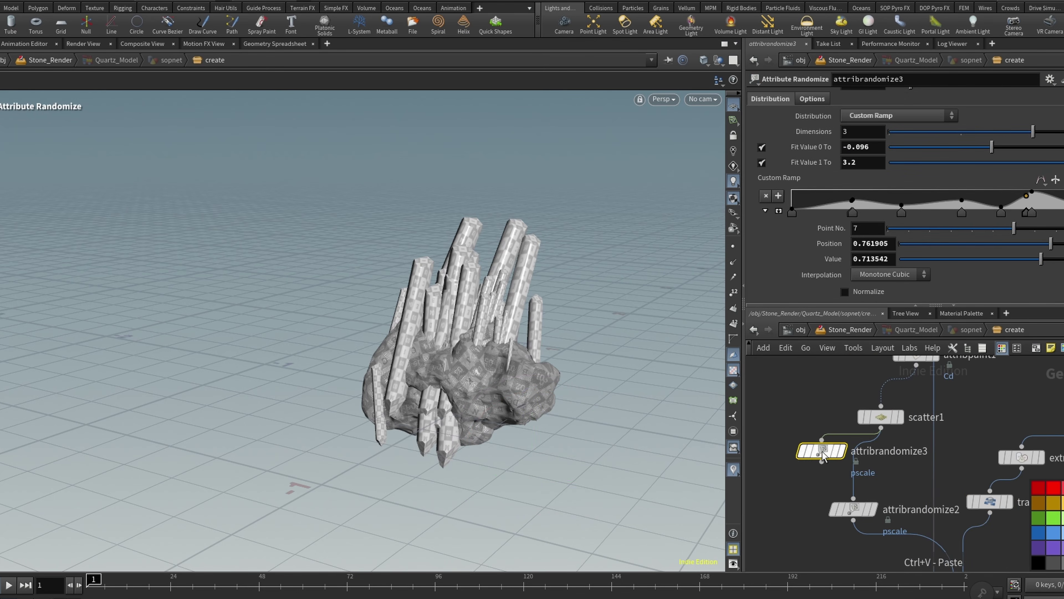
{"action": "left_click_drag", "start_coordinate": [824, 453], "coordinate": [859, 456]}
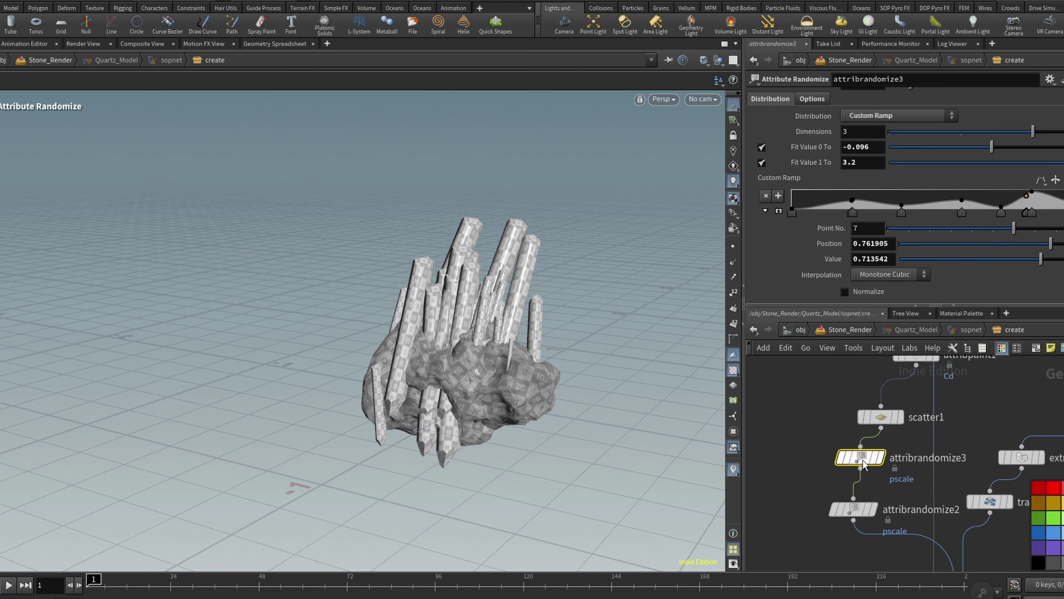
{"action": "key", "text": "Delete"}
Inside N_control, swap the Subtract inputs so P comes first and the normalized value second, inspect the crystals, and return to create
{"action": "scroll", "coordinate": [861, 453], "scroll_direction": "down", "scroll_amount": 5}
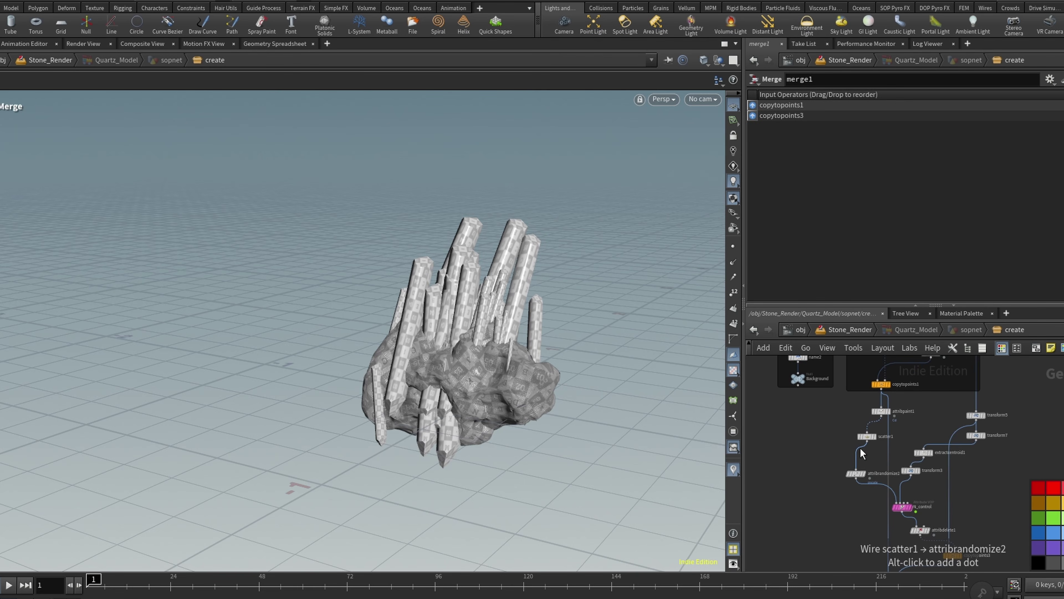
{"action": "scroll", "coordinate": [880, 462], "scroll_direction": "up", "scroll_amount": 5}
{"action": "left_click", "coordinate": [907, 508]}
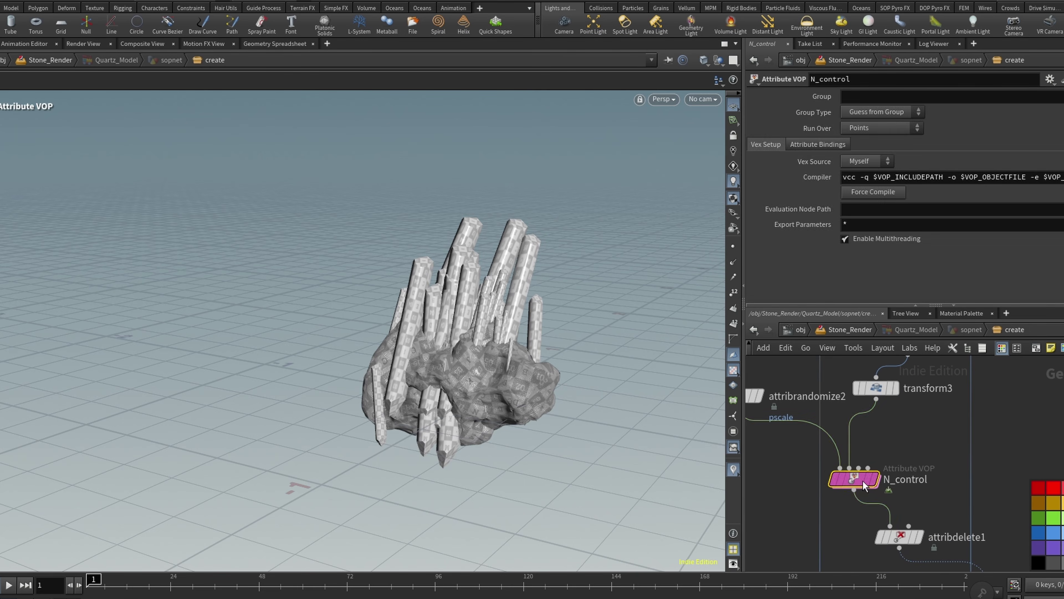
{"action": "double_click", "coordinate": [863, 481]}
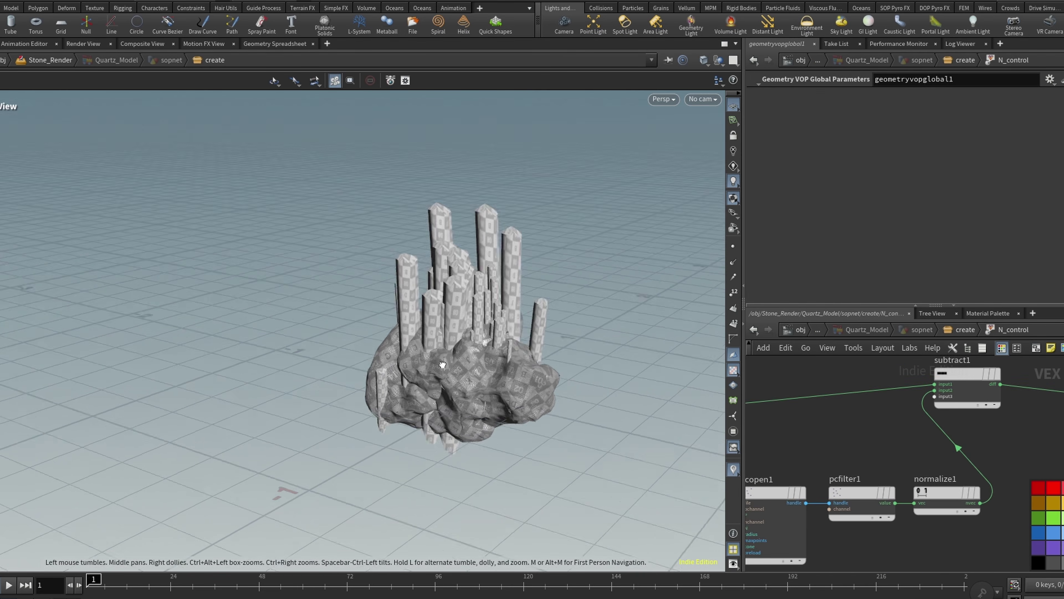
{"action": "right_click_drag", "start_coordinate": [444, 361], "coordinate": [630, 277]}
{"action": "left_click_drag", "start_coordinate": [629, 277], "coordinate": [271, 338]}
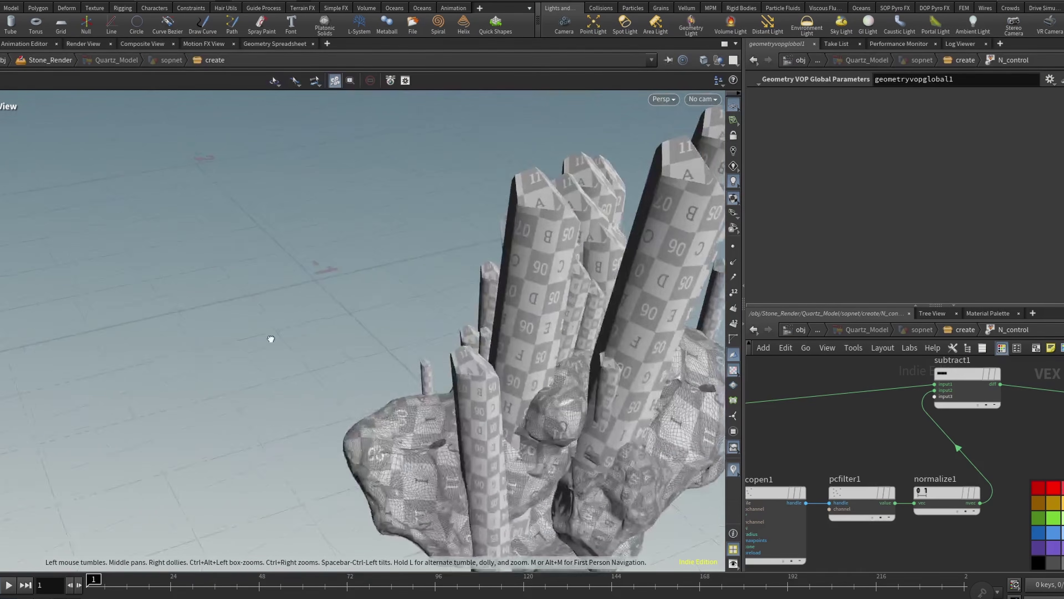
{"action": "right_click_drag", "start_coordinate": [271, 339], "coordinate": [201, 360]}
{"action": "left_click_drag", "start_coordinate": [201, 361], "coordinate": [419, 310]}
{"action": "left_click", "coordinate": [962, 331]}
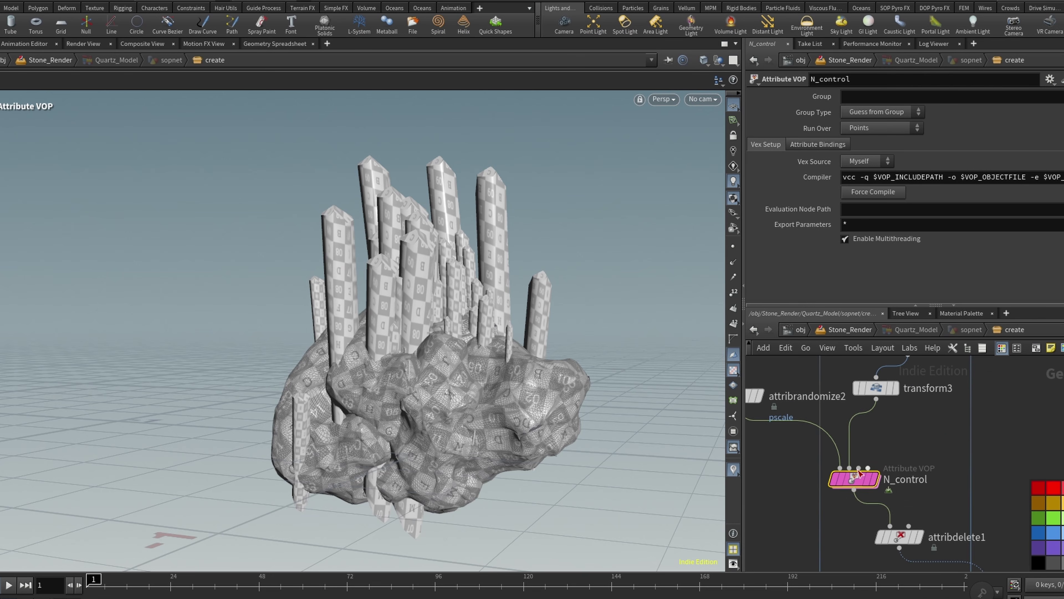
Insert a Clip node on the crystal branch feeding the first input of copytopoints3
{"action": "key", "text": "h"}
{"action": "scroll", "coordinate": [953, 428], "scroll_direction": "up", "scroll_amount": 5}
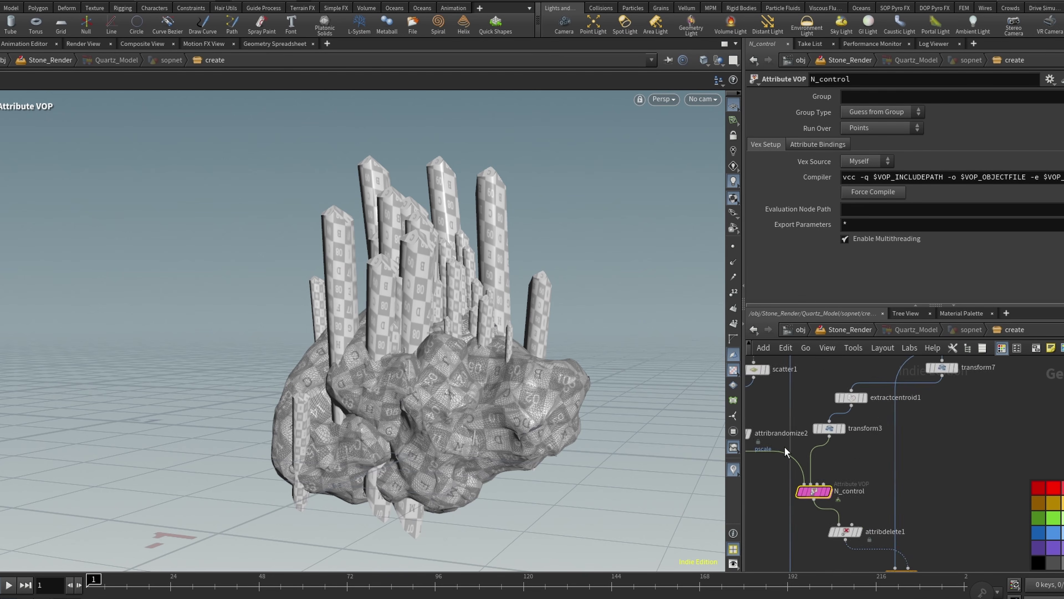
{"action": "key", "text": "Tab"}
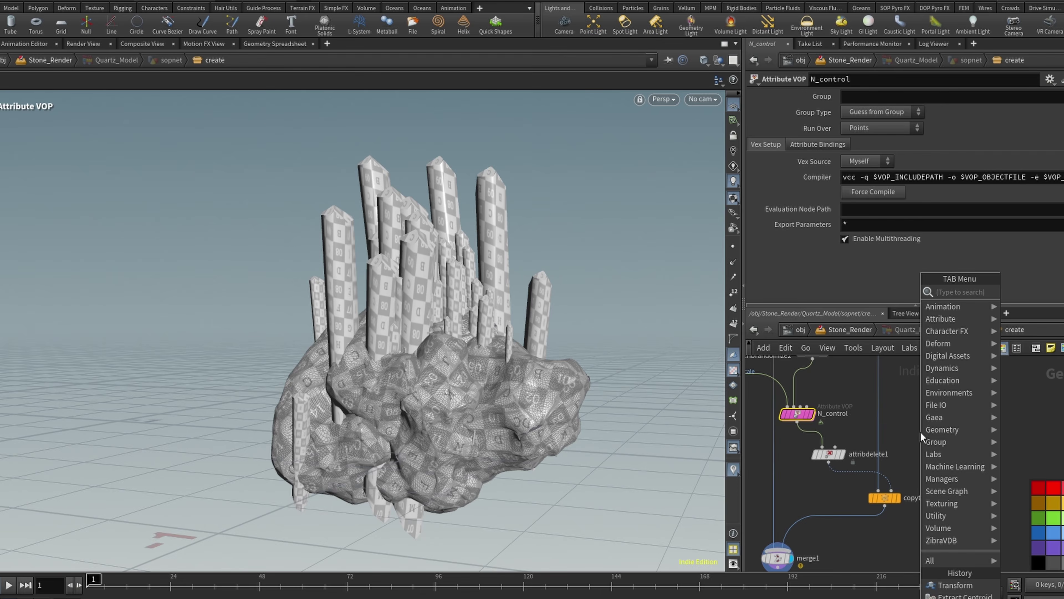
{"action": "type", "text": "cli"}
{"action": "left_click", "coordinate": [782, 291]}
Insert a PolyFill node between clip2 and copytopoints3, keeping its fill mode on Quadrilaterals
{"action": "key", "text": "Tab"}
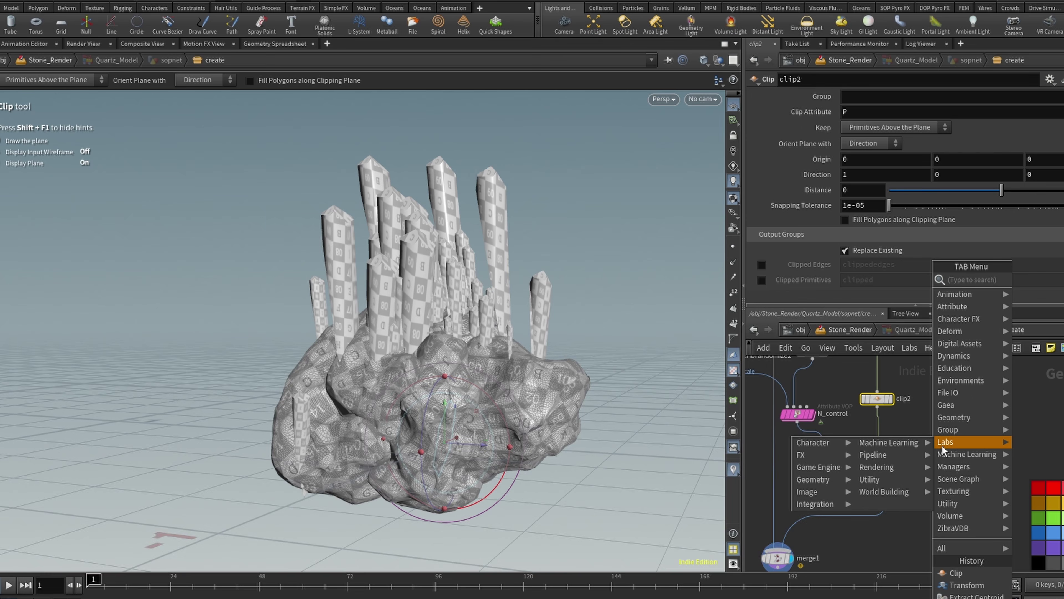
{"action": "type", "text": "poly"}
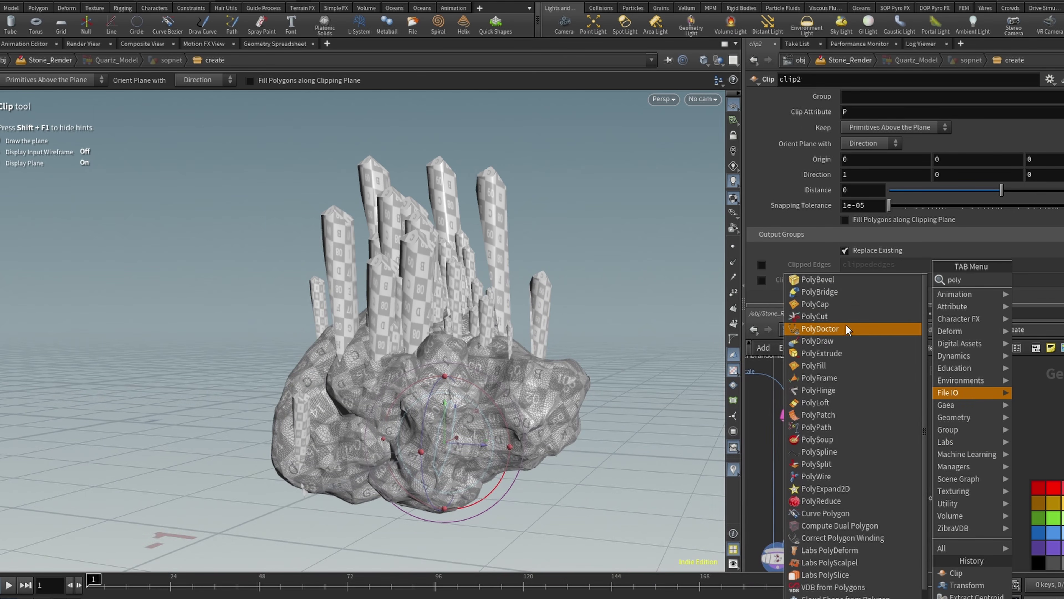
{"action": "left_click", "coordinate": [847, 366]}
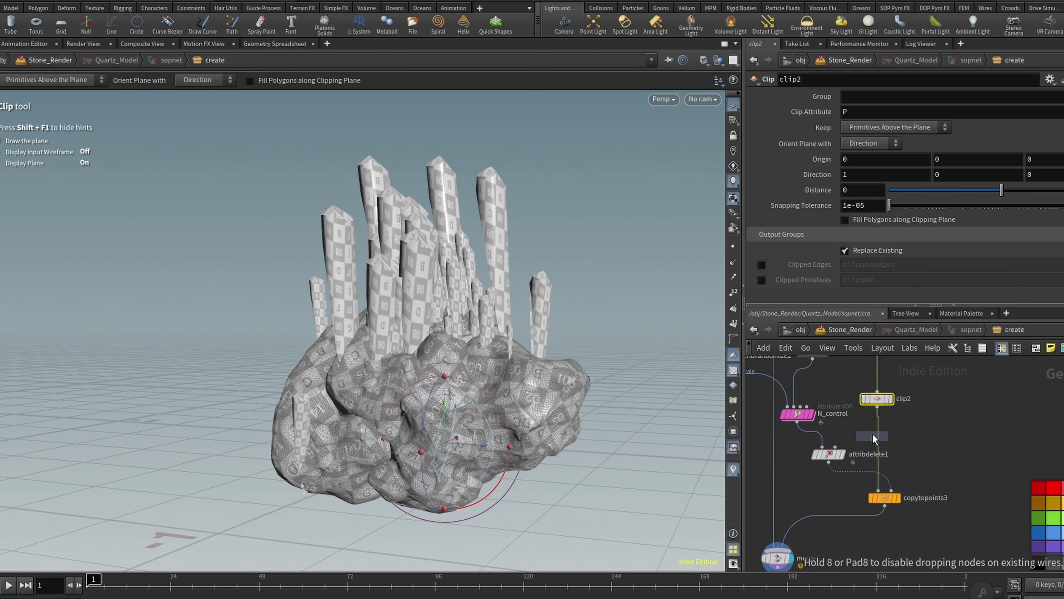
{"action": "left_click", "coordinate": [874, 432]}
{"action": "left_click", "coordinate": [880, 112]}
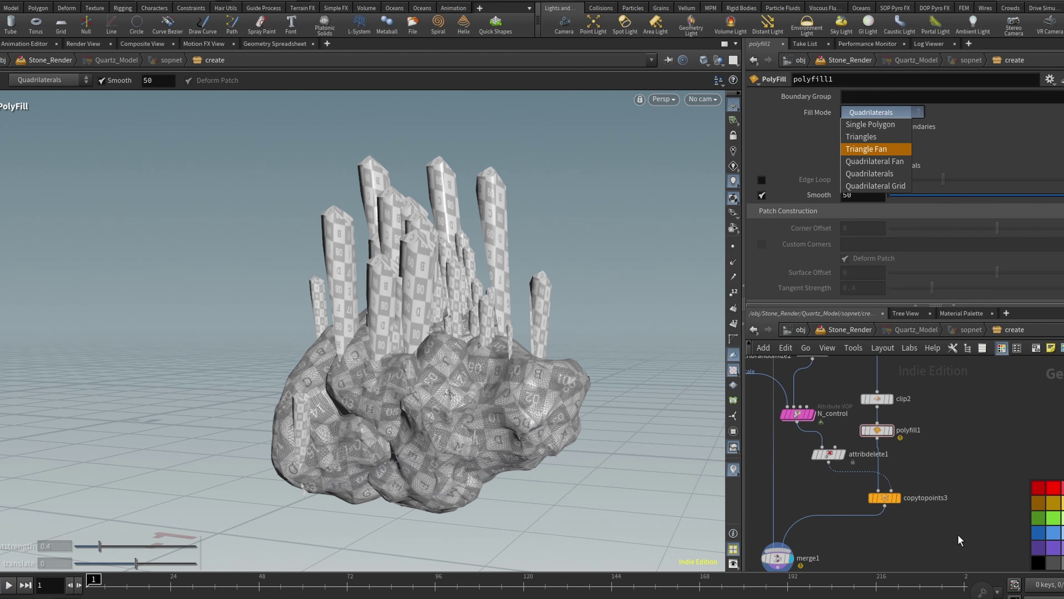
{"action": "left_click", "coordinate": [963, 488]}
{"action": "left_click_drag", "start_coordinate": [412, 285], "coordinate": [310, 241], "text": "alt"}
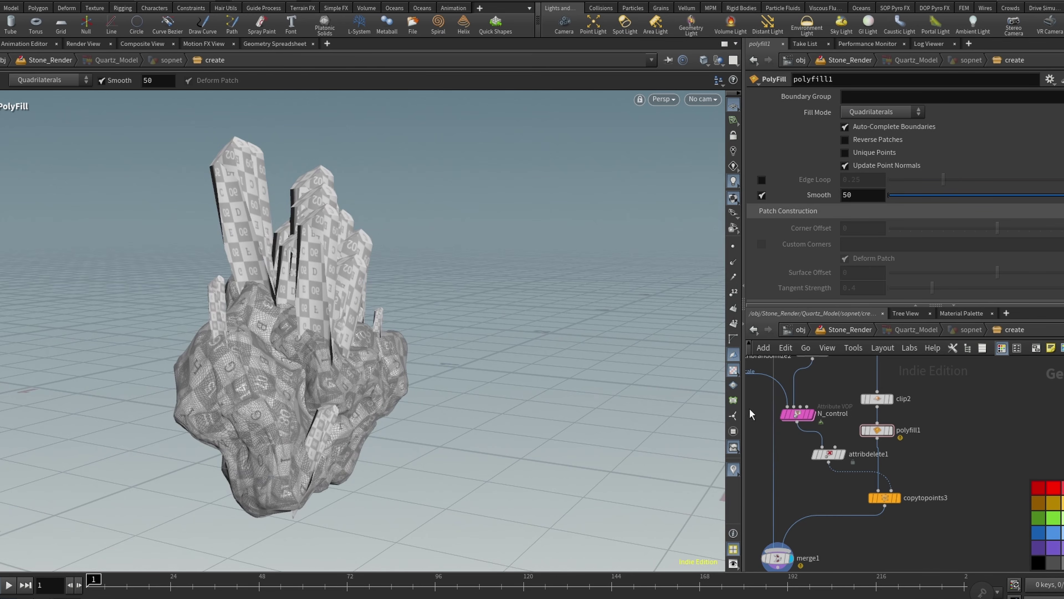
Set the clipping plane direction of clip2 to 0, 1, 0
{"action": "left_click", "coordinate": [877, 398]}
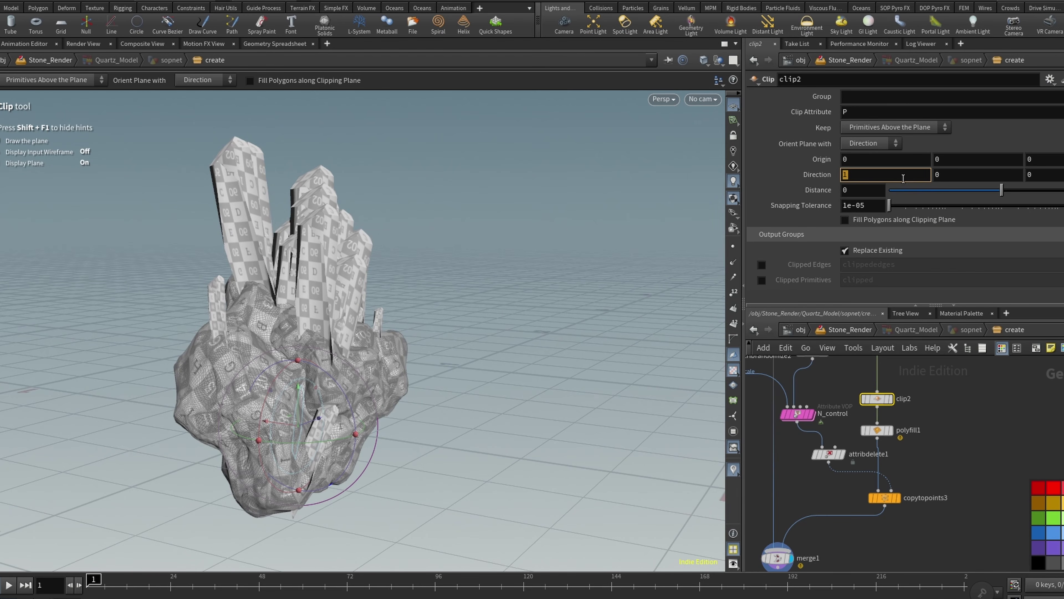
{"action": "left_click", "coordinate": [1059, 399]}
{"action": "double_click", "coordinate": [956, 175]}
{"action": "type", "text": "1"}
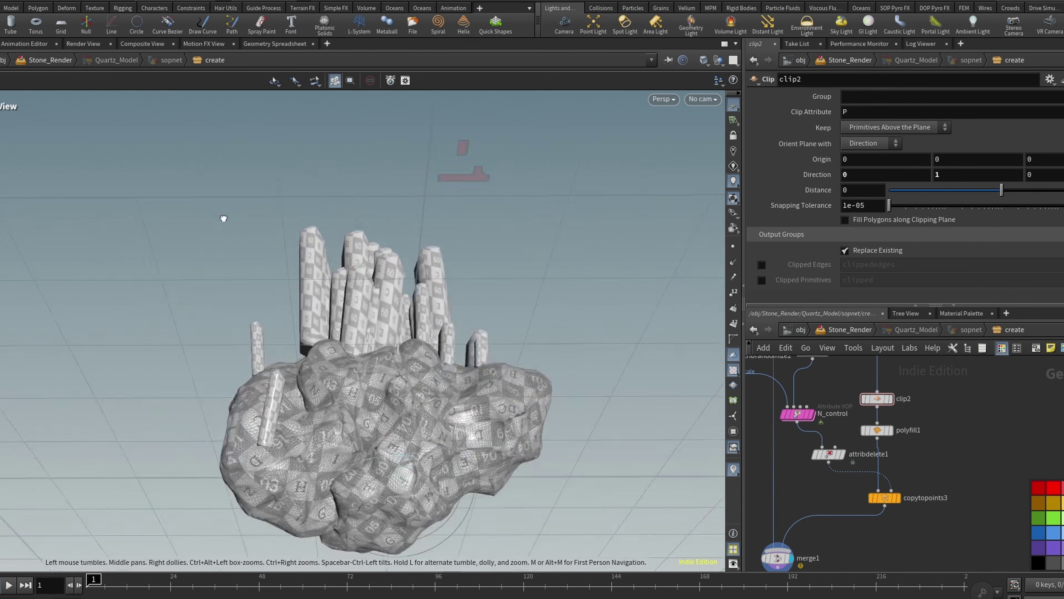
{"action": "left_click_drag", "start_coordinate": [224, 217], "coordinate": [367, 230], "text": "alt"}
{"action": "scroll", "coordinate": [367, 230], "scroll_direction": "up", "scroll_amount": 5}
{"action": "key", "text": "Return"}
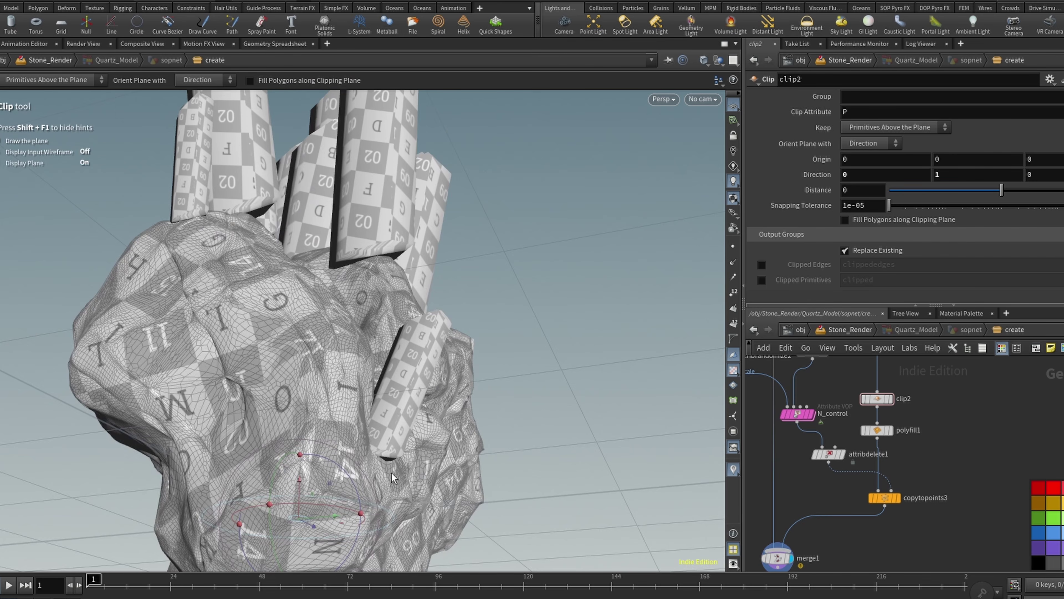
Set clip2's distance to -0.04 and its snapping tolerance to 0.11001
{"action": "key", "text": "Escape"}
{"action": "left_click_drag", "start_coordinate": [384, 451], "coordinate": [397, 386]}
{"action": "key", "text": "Return"}
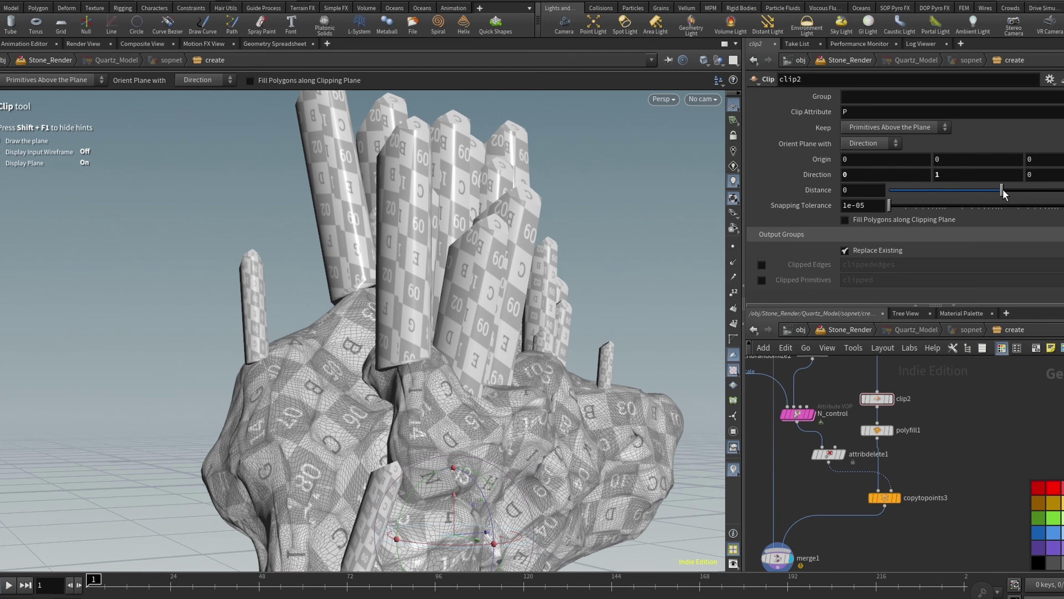
{"action": "left_click_drag", "start_coordinate": [1003, 191], "coordinate": [992, 198]}
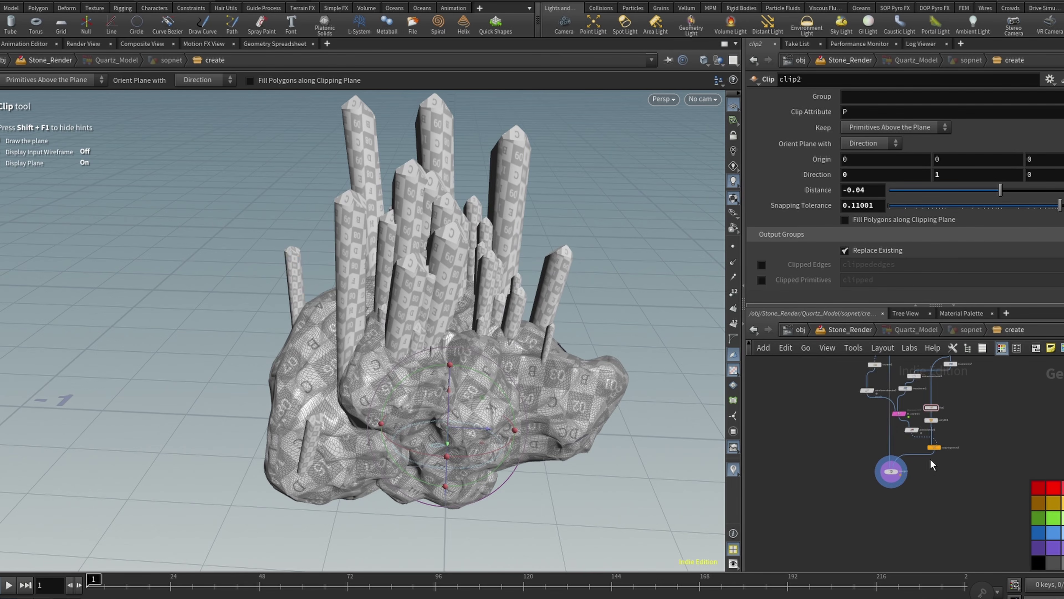
{"action": "scroll", "coordinate": [931, 458], "scroll_direction": "down", "scroll_amount": 1}
{"action": "middle_click_drag", "start_coordinate": [965, 406], "coordinate": [945, 442]}
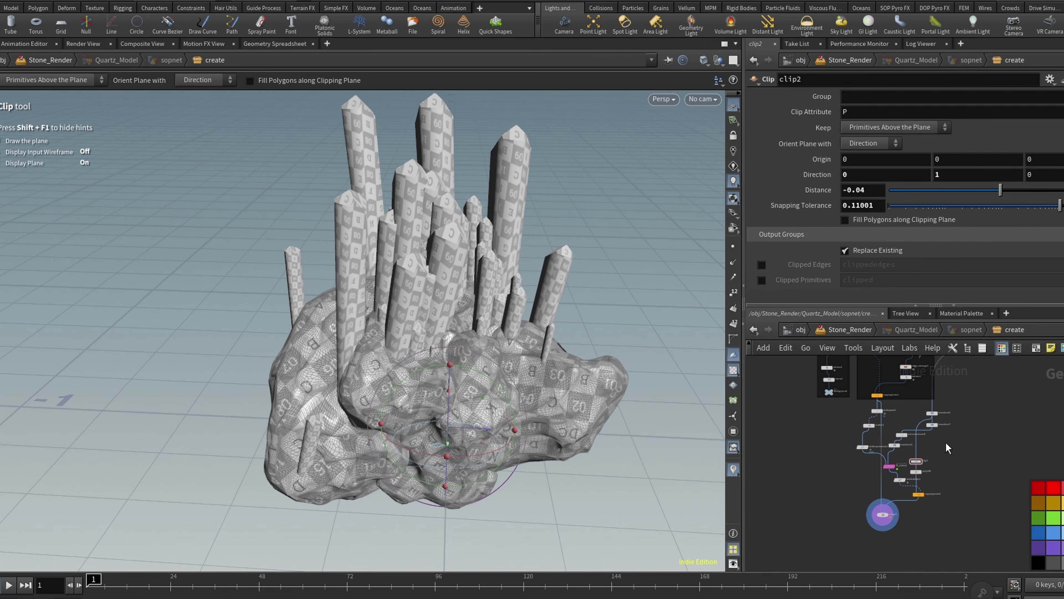
Shift the crystal-placement nodes, down to merge1, sideways in the network to spread out the layout
{"action": "left_click_drag", "start_coordinate": [833, 545], "coordinate": [983, 420]}
{"action": "left_click", "coordinate": [907, 469]}
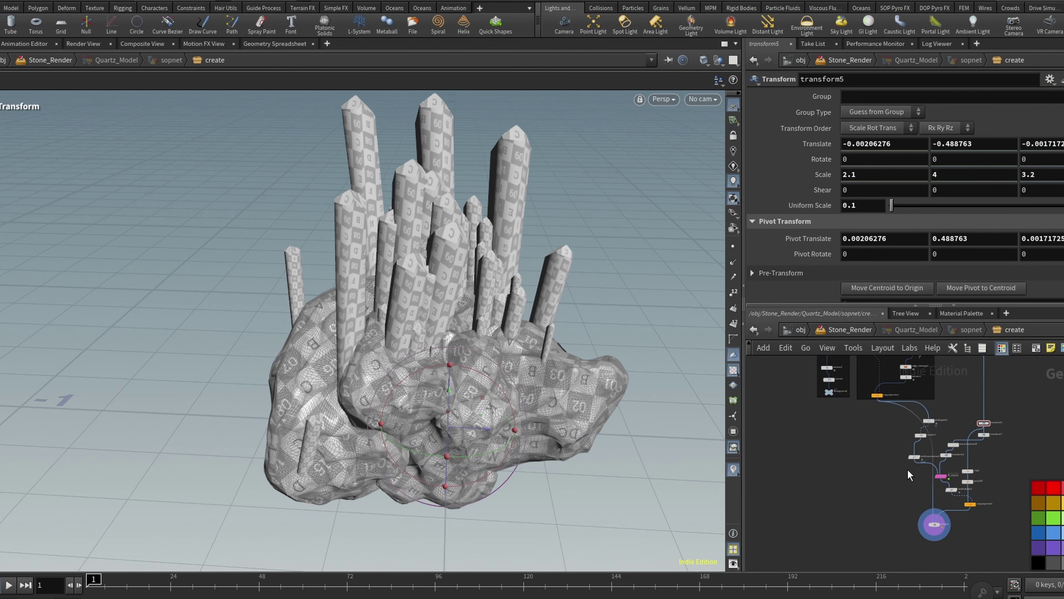
{"action": "scroll", "coordinate": [907, 469], "scroll_direction": "down", "scroll_amount": 5}
{"action": "scroll", "coordinate": [989, 461], "scroll_direction": "up", "scroll_amount": 4}
{"action": "scroll", "coordinate": [904, 445], "scroll_direction": "down", "scroll_amount": 4}
{"action": "scroll", "coordinate": [891, 398], "scroll_direction": "up", "scroll_amount": 5}
{"action": "left_click_drag", "start_coordinate": [892, 447], "coordinate": [992, 331]}
{"action": "left_click_drag", "start_coordinate": [900, 435], "coordinate": [907, 493]}
{"action": "left_click", "coordinate": [1012, 461]}
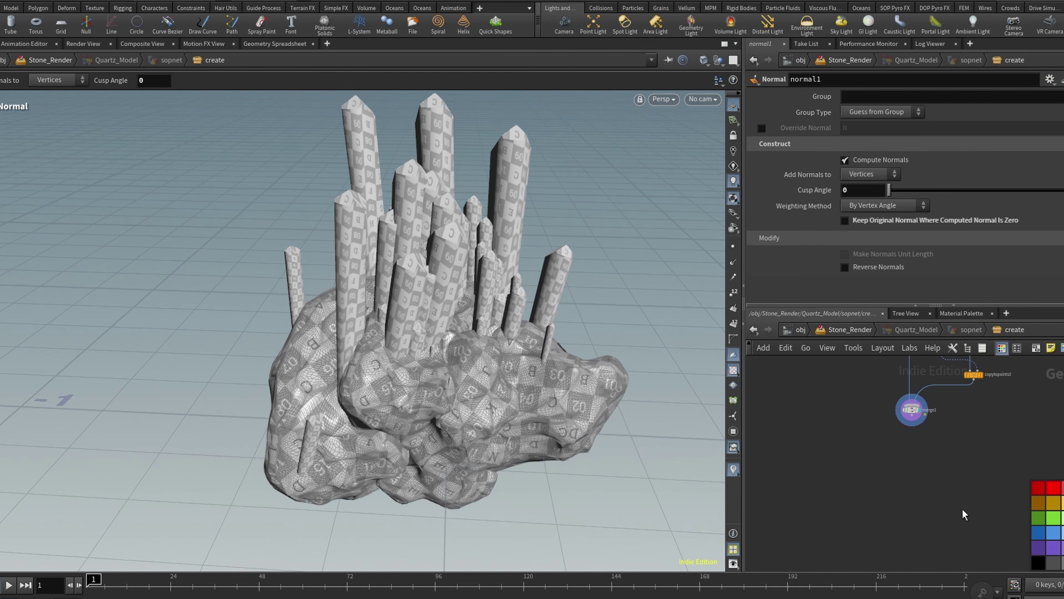
Route the crystals from copytopoints3 through an Unpack node and a Concrete RBD Material Fracture node into merge1
{"action": "middle_click_drag", "start_coordinate": [902, 476], "coordinate": [858, 549]}
{"action": "scroll", "coordinate": [890, 477], "scroll_direction": "up", "scroll_amount": 4}
{"action": "scroll", "coordinate": [886, 437], "scroll_direction": "down", "scroll_amount": 5}
{"action": "mouse_move", "coordinate": [860, 458]}
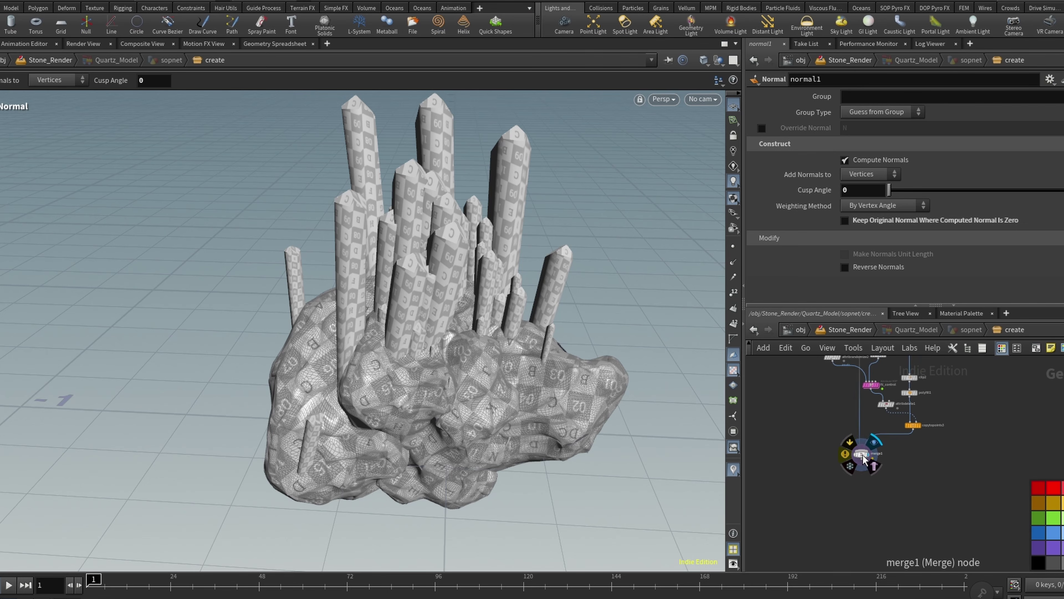
{"action": "left_click_drag", "start_coordinate": [860, 461], "coordinate": [816, 539]}
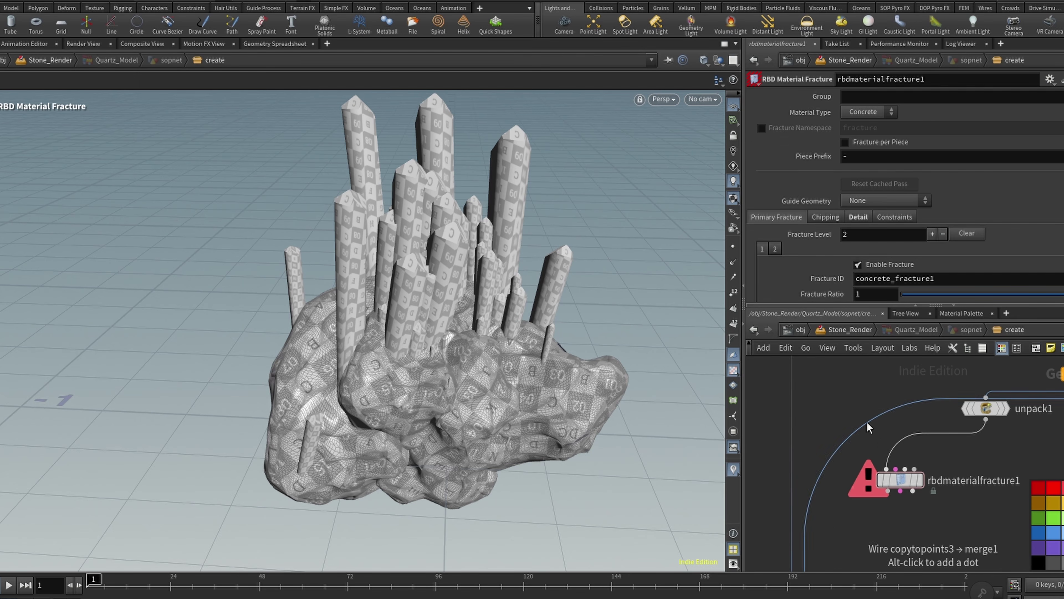
{"action": "left_click_drag", "start_coordinate": [888, 491], "coordinate": [804, 569]}
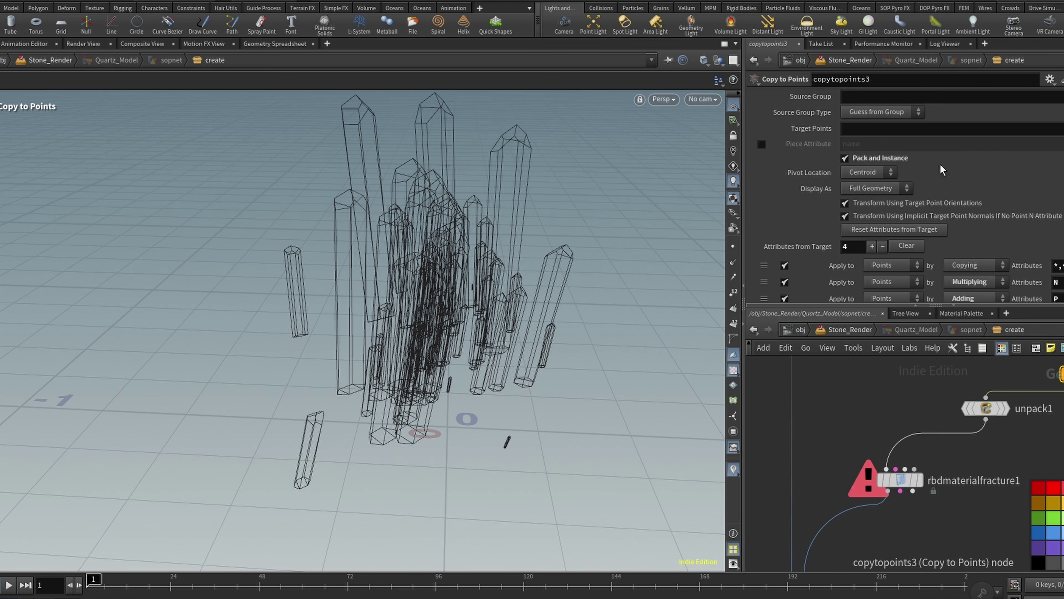
{"action": "scroll", "coordinate": [993, 458], "scroll_direction": "down", "scroll_amount": 4}
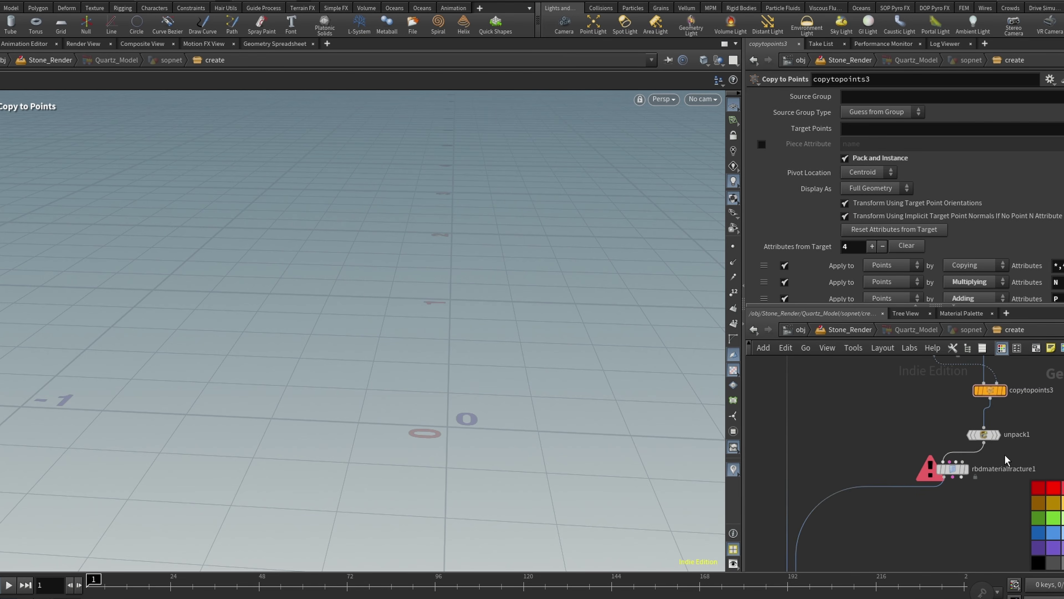
{"action": "scroll", "coordinate": [1003, 457], "scroll_direction": "up", "scroll_amount": 3}
{"action": "mouse_move", "coordinate": [930, 508]}
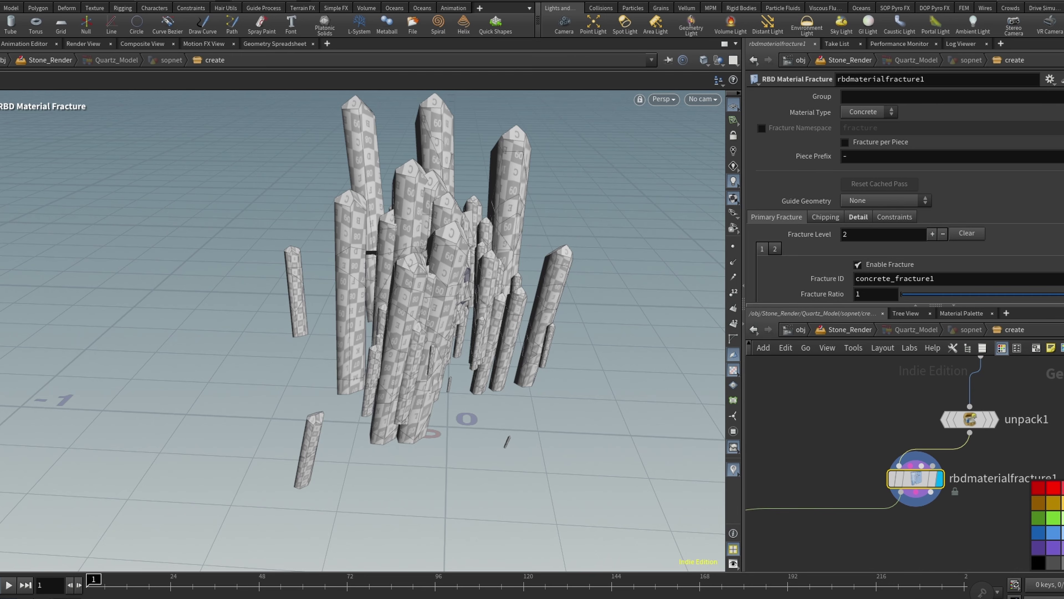
Review rbdmaterialfracture1's primary fracture, scatter point, fog volume, edge detail and interior detail settings
{"action": "scroll", "coordinate": [1024, 140], "scroll_direction": "down", "scroll_amount": 1}
{"action": "scroll", "coordinate": [926, 205], "scroll_direction": "down", "scroll_amount": 5}
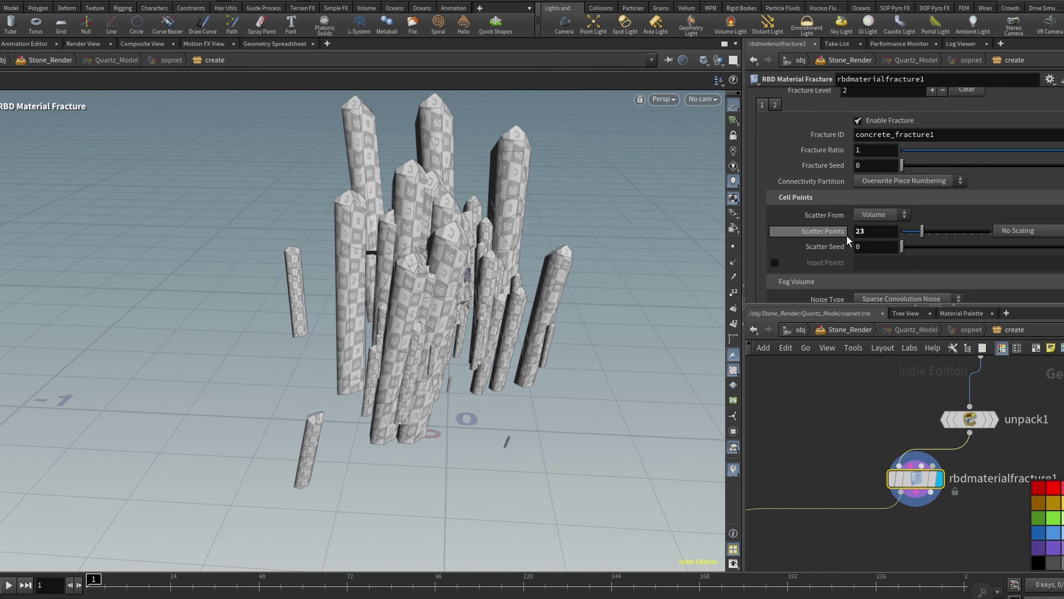
{"action": "scroll", "coordinate": [919, 223], "scroll_direction": "down", "scroll_amount": 5}
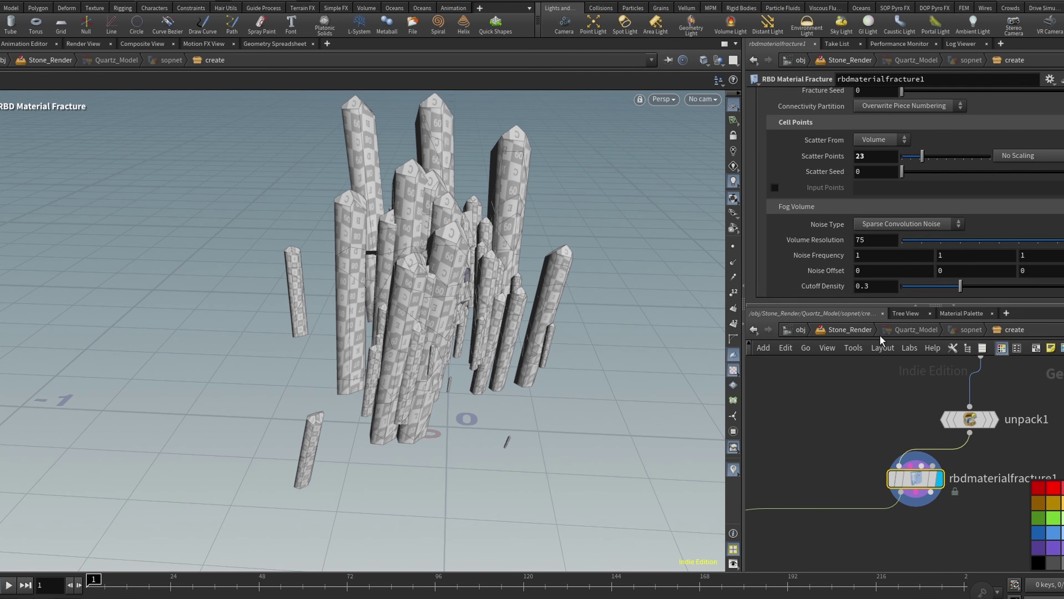
{"action": "left_click", "coordinate": [855, 175]}
{"action": "scroll", "coordinate": [817, 187], "scroll_direction": "down", "scroll_amount": 1}
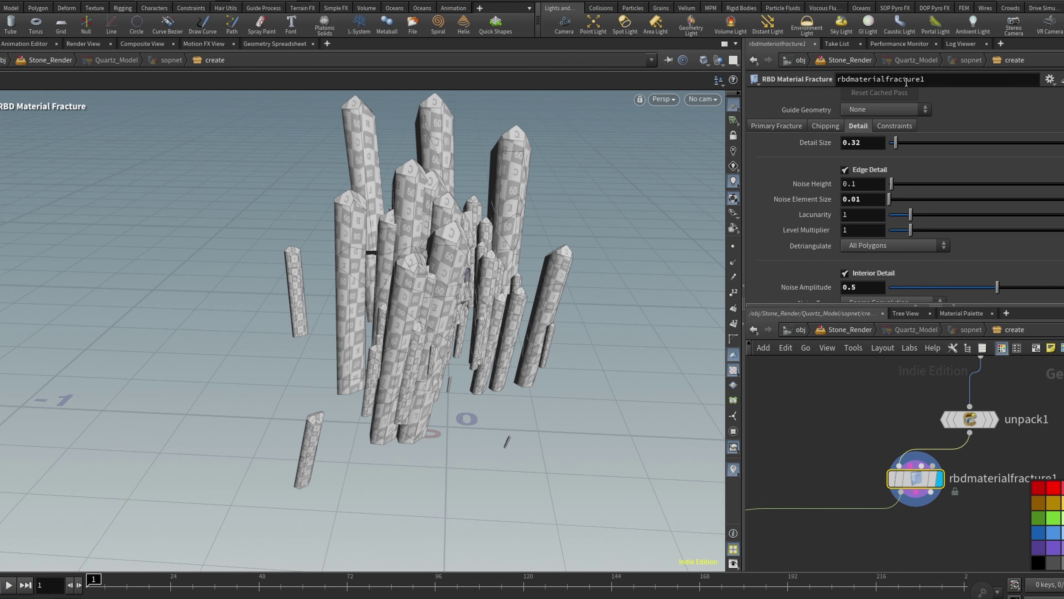
{"action": "scroll", "coordinate": [834, 226], "scroll_direction": "down", "scroll_amount": 2}
{"action": "scroll", "coordinate": [900, 211], "scroll_direction": "down", "scroll_amount": 1}
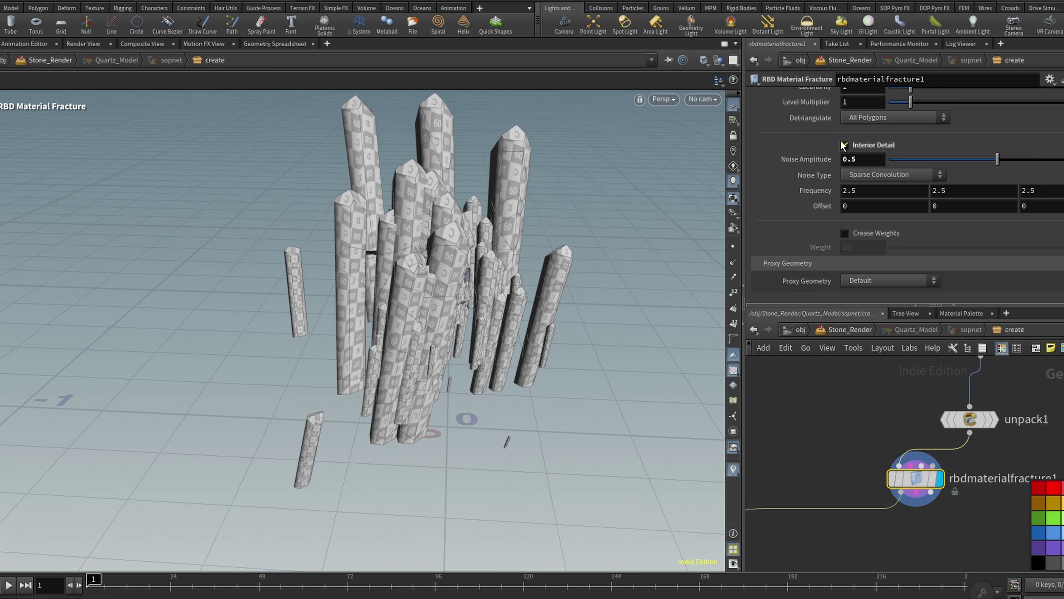
{"action": "scroll", "coordinate": [875, 243], "scroll_direction": "up", "scroll_amount": 2}
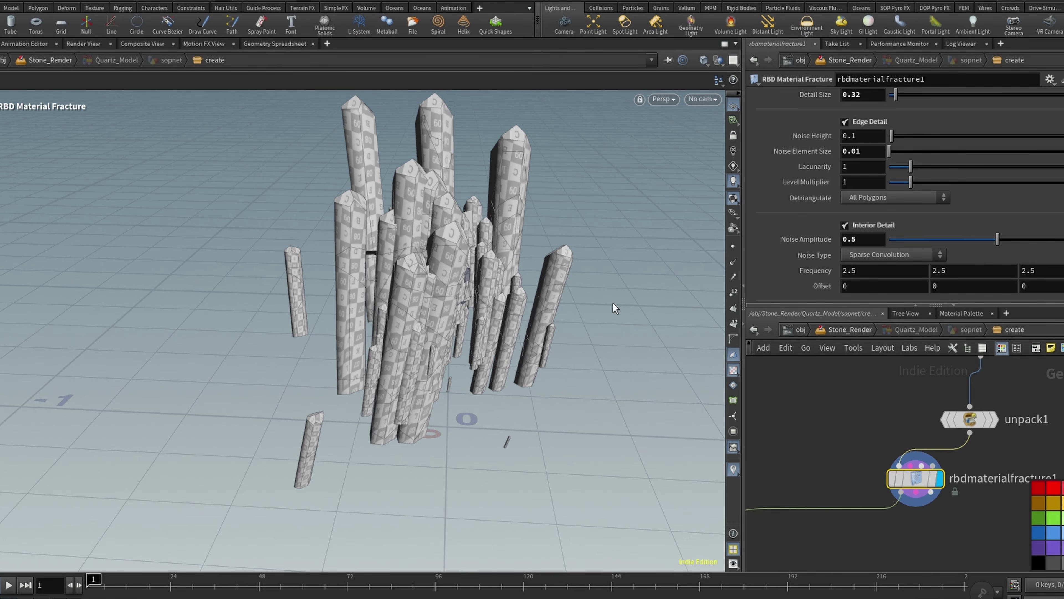
Inspect the fractured crystals up close and set rbdmaterialfracture1's edge detail noise height to 0.03
{"action": "right_click_drag", "start_coordinate": [472, 266], "coordinate": [497, 248], "text": "alt"}
{"action": "left_click_drag", "start_coordinate": [497, 248], "coordinate": [292, 247], "text": "alt"}
{"action": "right_click_drag", "start_coordinate": [620, 252], "coordinate": [660, 268], "text": "alt"}
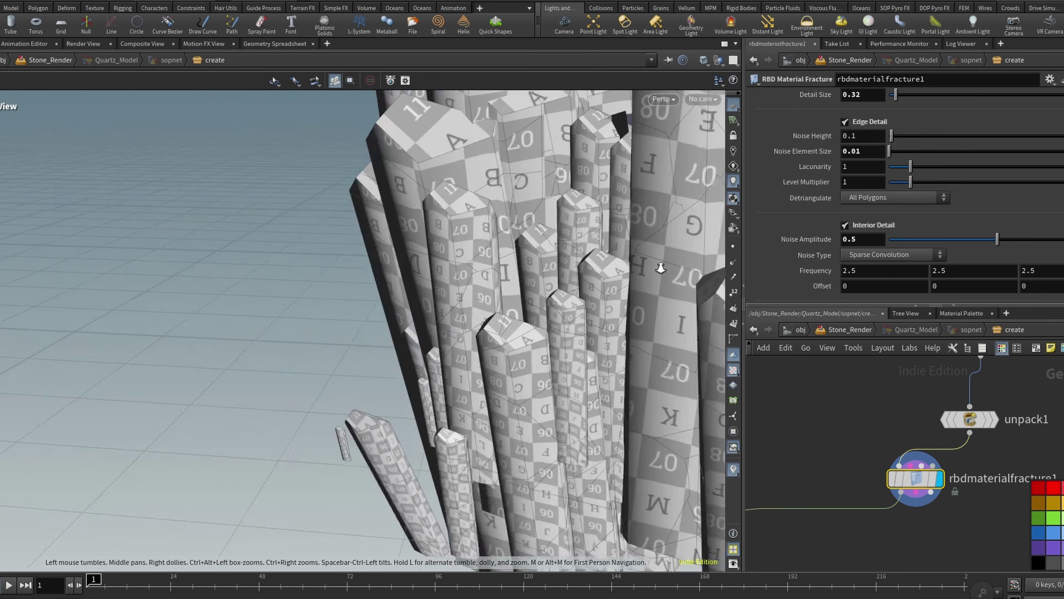
{"action": "left_click_drag", "start_coordinate": [661, 268], "coordinate": [787, 262], "text": "alt"}
{"action": "left_click_drag", "start_coordinate": [560, 258], "coordinate": [620, 337], "text": "alt"}
{"action": "middle_click_drag", "start_coordinate": [620, 337], "coordinate": [567, 323], "text": "alt"}
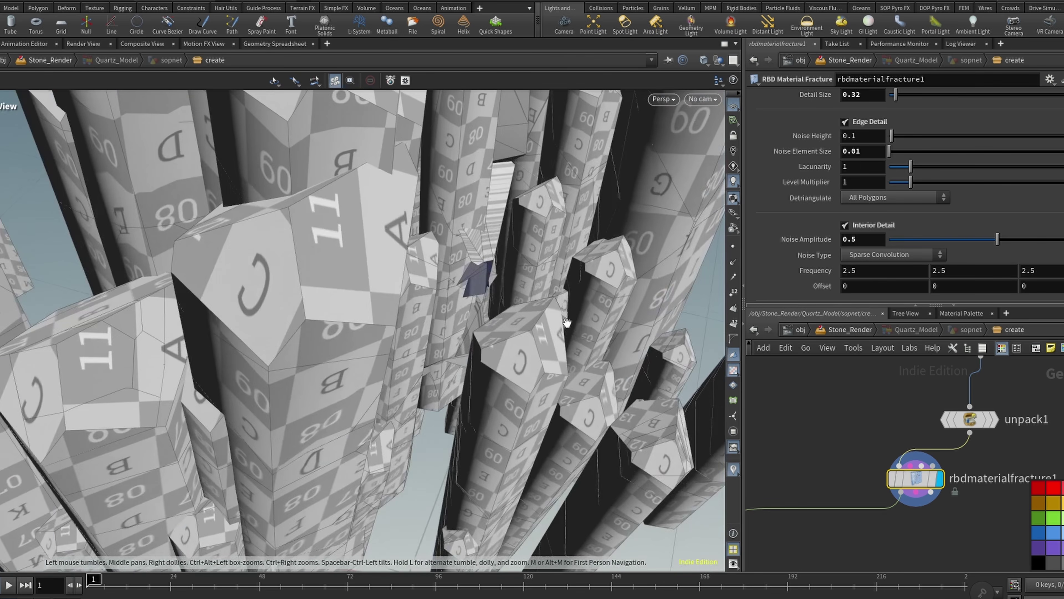
{"action": "double_click", "coordinate": [876, 136]}
{"action": "type", "text": "0.03"}
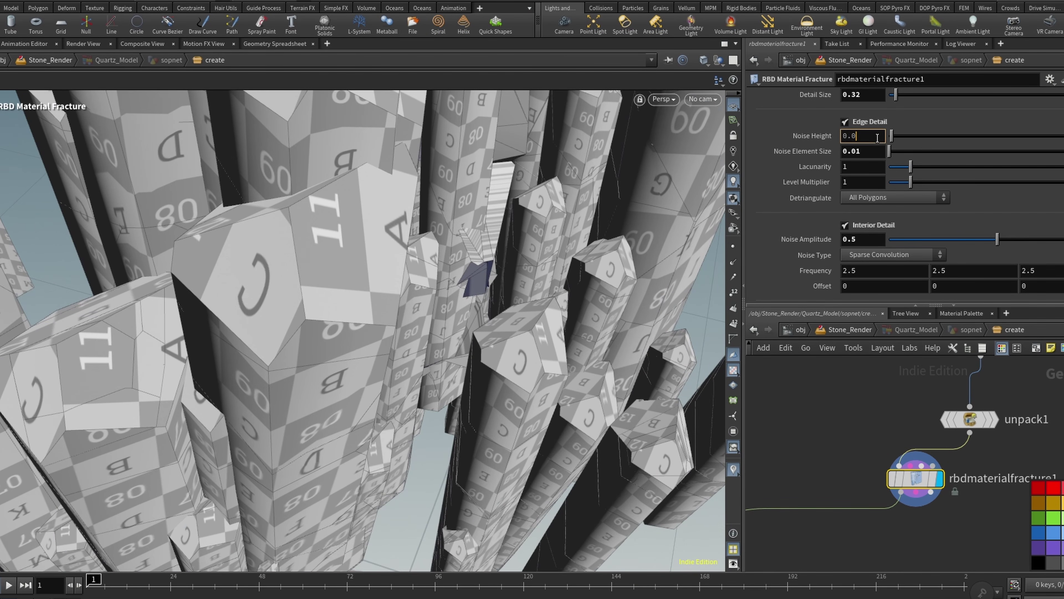
{"action": "key", "text": "Return"}
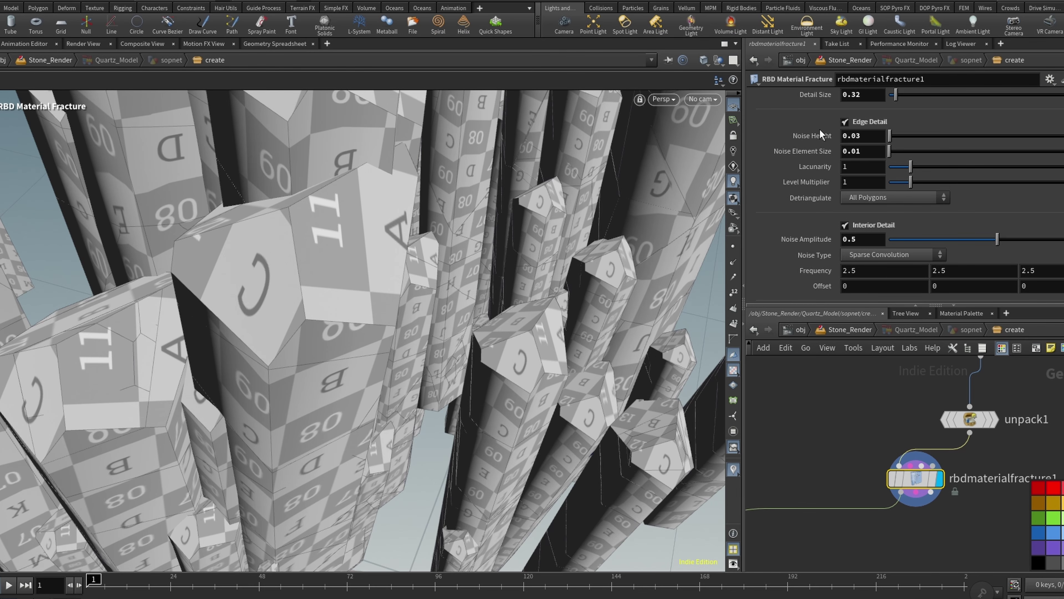
Check the fractured crystals from several sides and add an Exploded View node below rbdmaterialfracture1
{"action": "right_click_drag", "start_coordinate": [591, 280], "coordinate": [473, 381], "text": "alt"}
{"action": "left_click_drag", "start_coordinate": [473, 381], "coordinate": [477, 312], "text": "alt"}
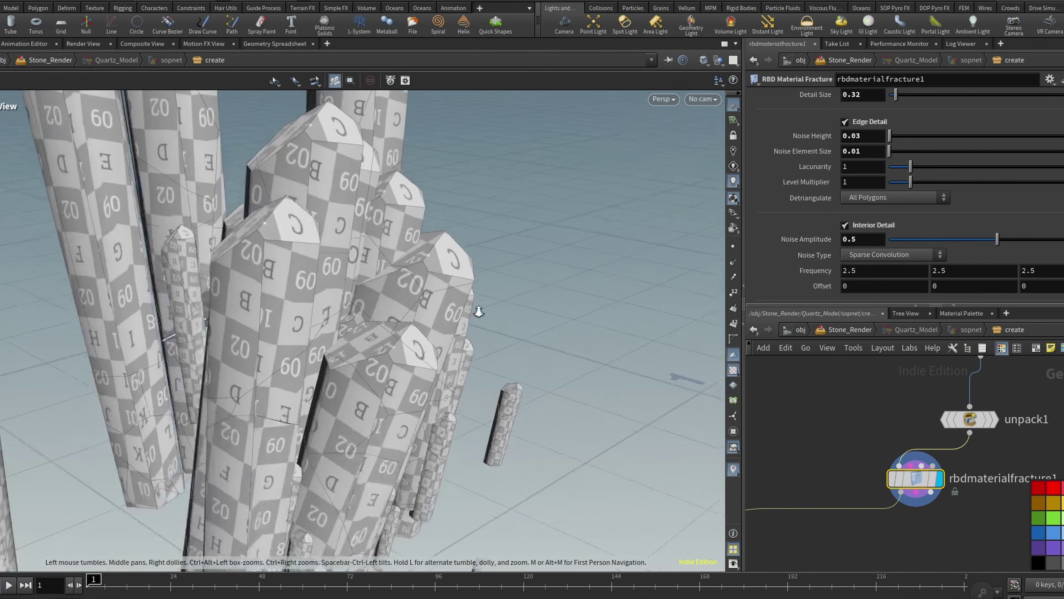
{"action": "right_click_drag", "start_coordinate": [477, 312], "coordinate": [266, 458], "text": "alt"}
{"action": "left_click_drag", "start_coordinate": [388, 339], "coordinate": [356, 322], "text": "alt"}
{"action": "middle_click_drag", "start_coordinate": [356, 323], "coordinate": [347, 271], "text": "alt"}
{"action": "scroll", "coordinate": [927, 556], "scroll_direction": "down", "scroll_amount": 1}
{"action": "middle_click_drag", "start_coordinate": [927, 556], "coordinate": [939, 477]}
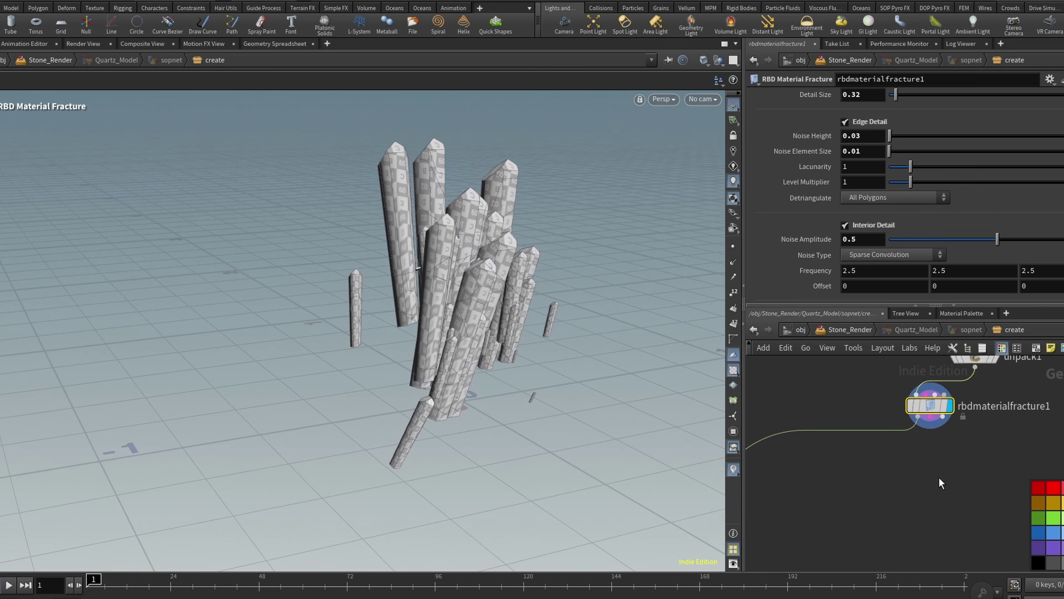
{"action": "key", "text": "Tab"}
{"action": "type", "text": "expol"}
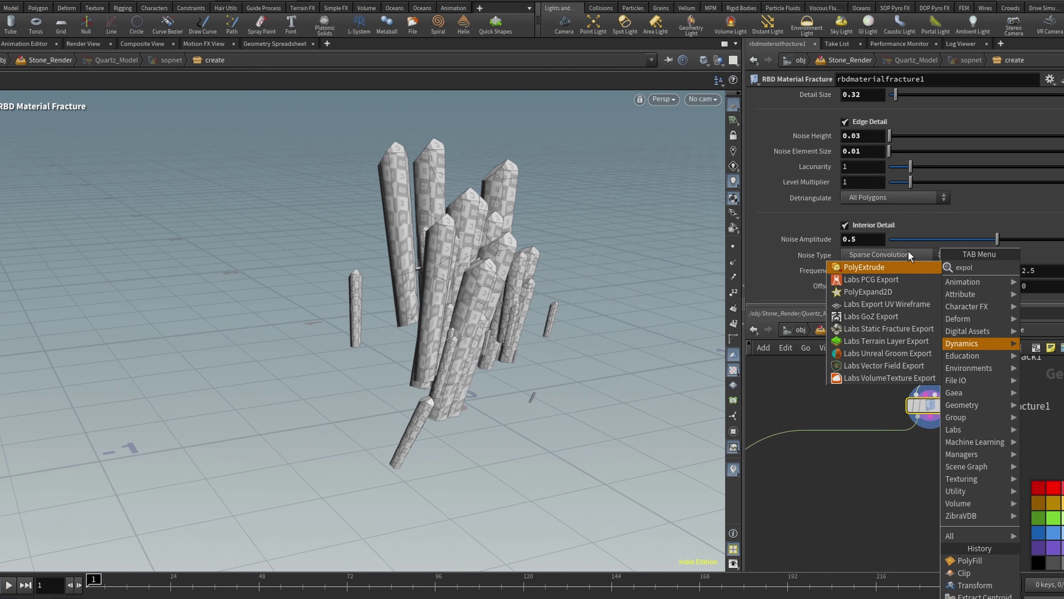
{"action": "key", "text": "BackSpace"}
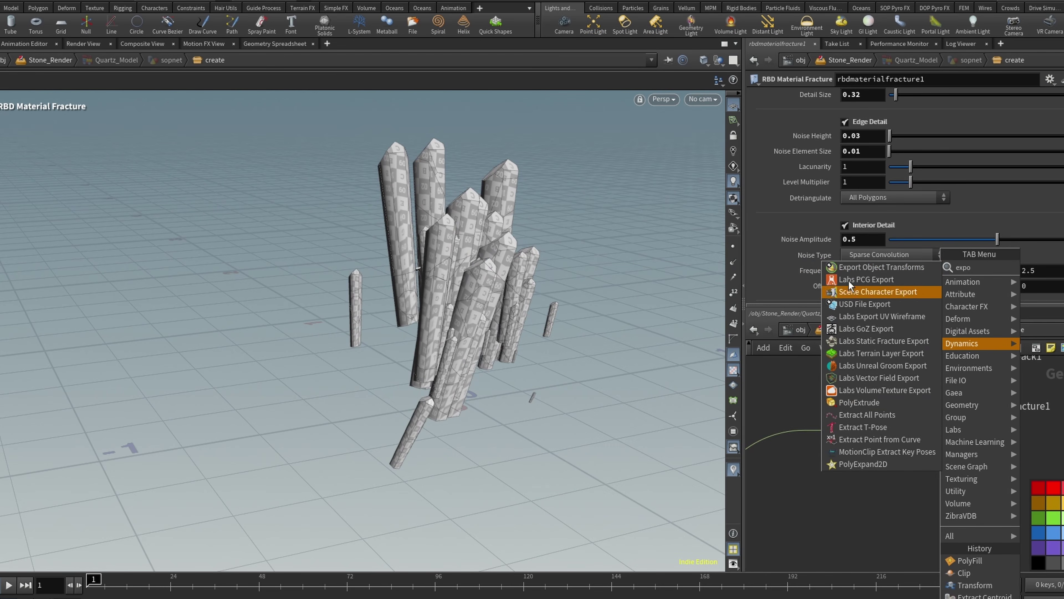
{"action": "key", "text": "BackSpace"}
{"action": "key", "text": "Return"}
{"action": "left_click", "coordinate": [930, 466]}
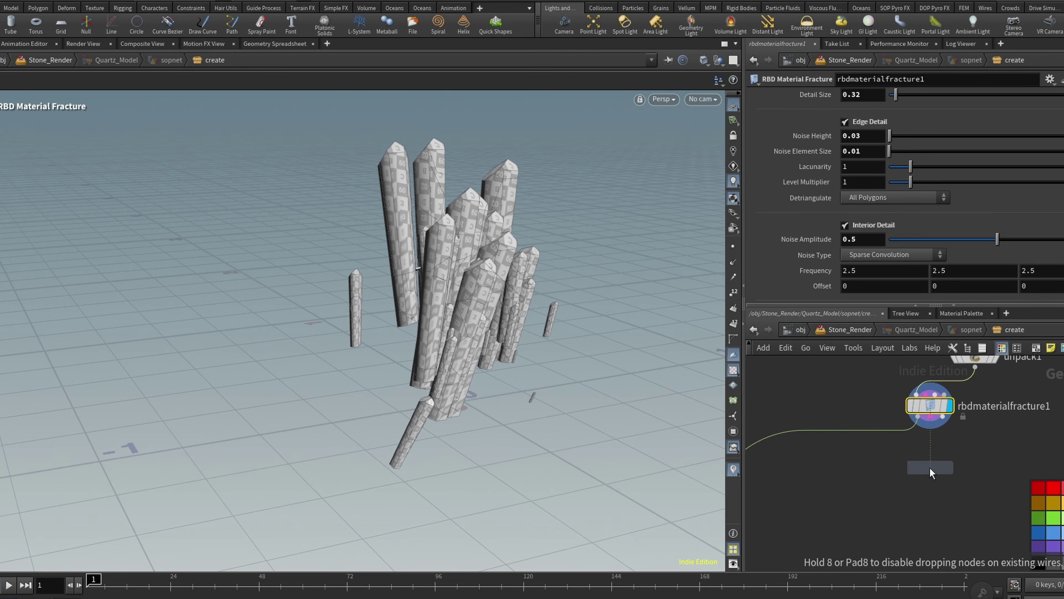
Examine the merged rock and fractured crystals at merge1, and look over the node network above it
{"action": "left_click_drag", "start_coordinate": [552, 355], "coordinate": [499, 294]}
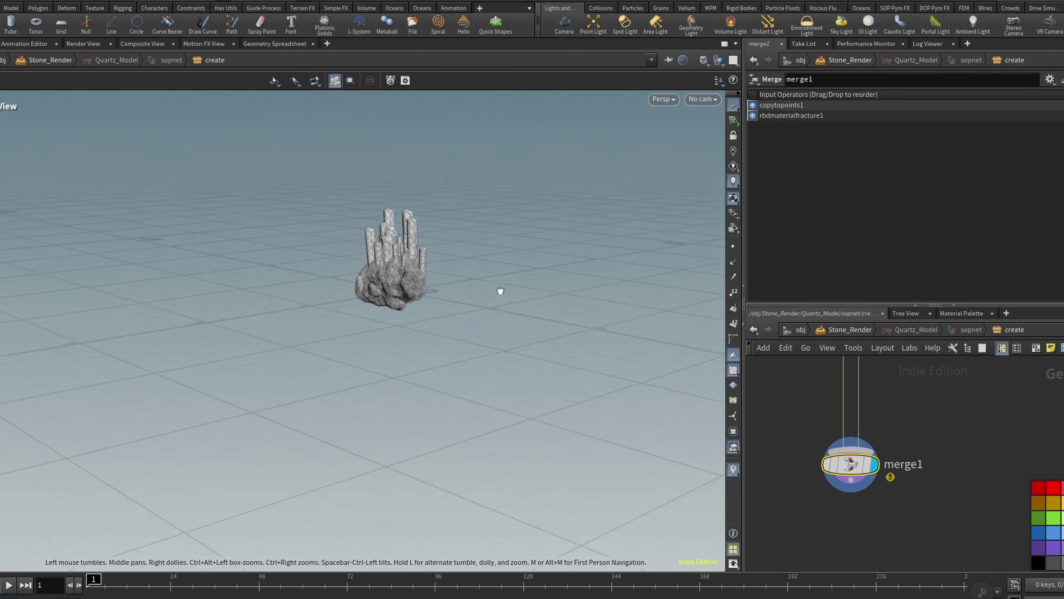
{"action": "left_click_drag", "start_coordinate": [655, 163], "coordinate": [641, 235]}
{"action": "scroll", "coordinate": [475, 286], "scroll_direction": "up", "scroll_amount": 5}
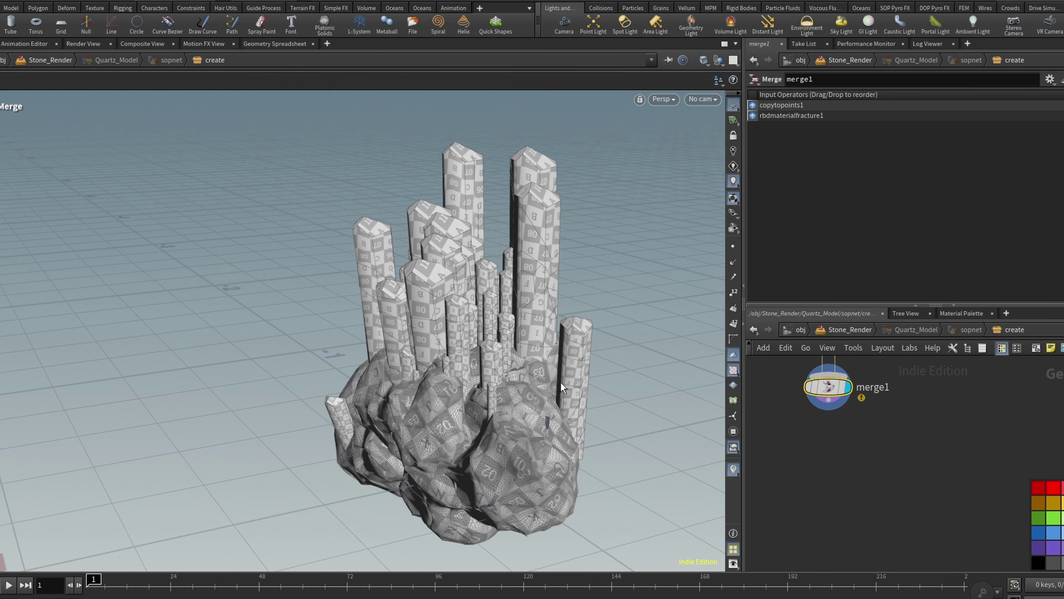
{"action": "scroll", "coordinate": [932, 482], "scroll_direction": "down", "scroll_amount": 10}
{"action": "scroll", "coordinate": [879, 400], "scroll_direction": "up", "scroll_amount": 10}
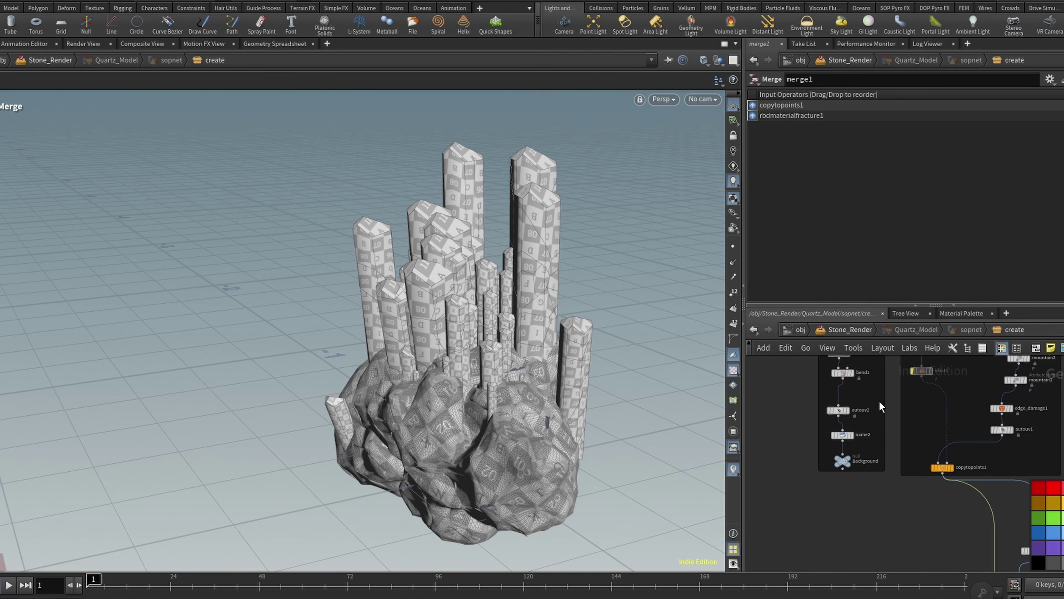
Paste a copy of the Name node below merge1, wire it to merge1's output and set its name value to Quatrz
{"action": "left_click", "coordinate": [796, 472]}
{"action": "key", "text": "ctrl+c"}
{"action": "scroll", "coordinate": [879, 402], "scroll_direction": "down", "scroll_amount": 8}
{"action": "scroll", "coordinate": [835, 455], "scroll_direction": "up", "scroll_amount": 8}
{"action": "key", "text": "ctrl+v"}
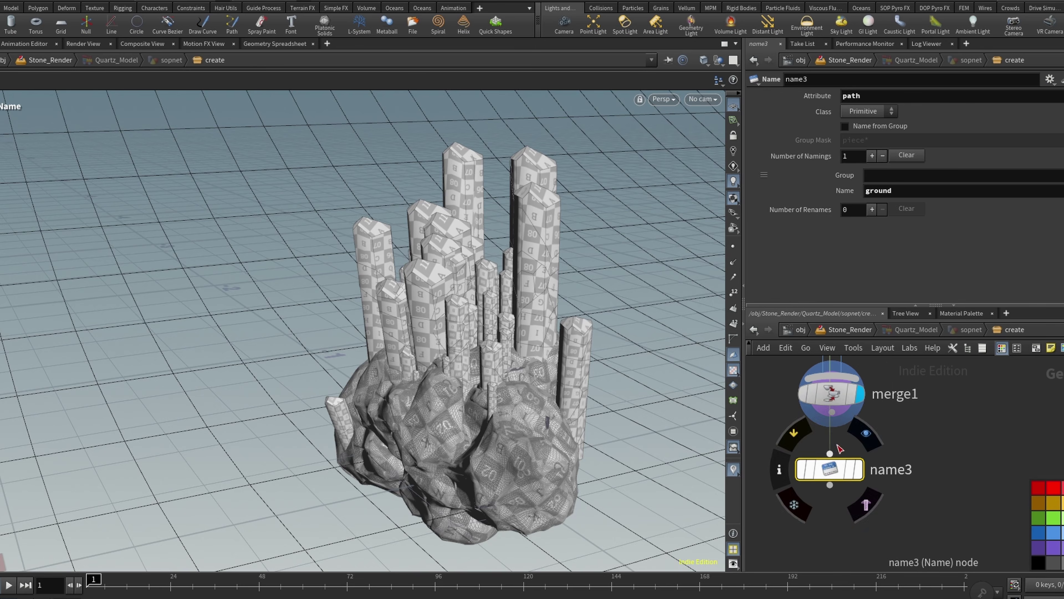
{"action": "left_click_drag", "start_coordinate": [830, 453], "coordinate": [831, 412]}
{"action": "left_click", "coordinate": [861, 470]}
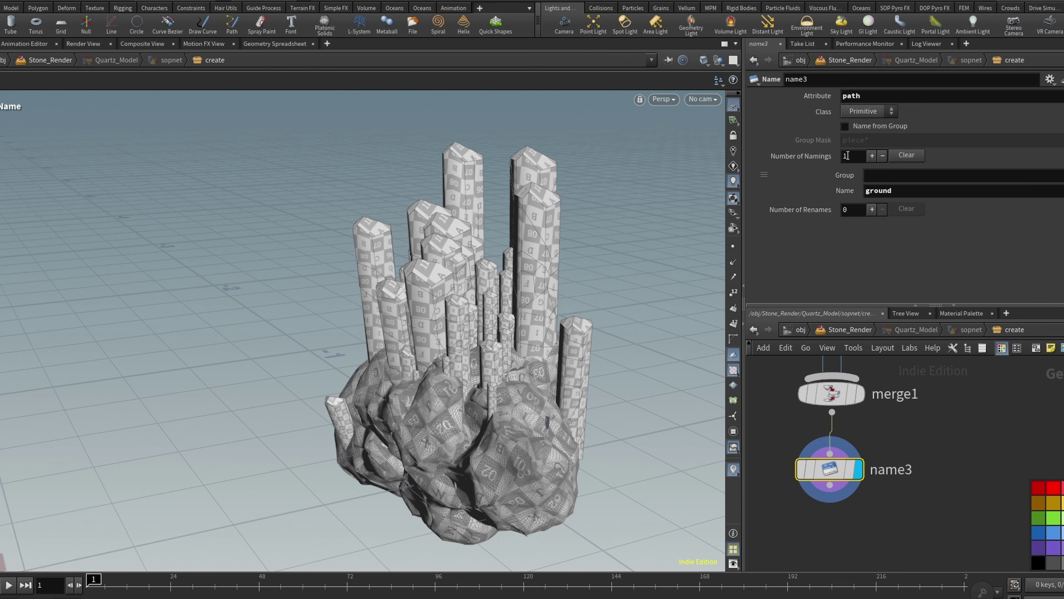
{"action": "triple_click", "coordinate": [922, 191]}
{"action": "type", "text": "Quatrz"}
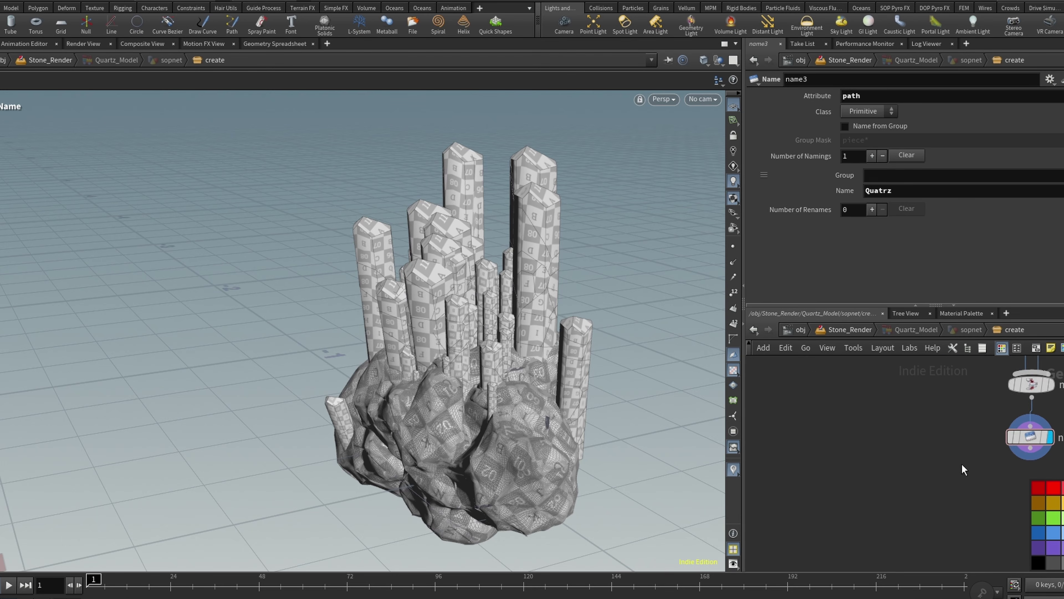
{"action": "middle_click_drag", "start_coordinate": [963, 470], "coordinate": [904, 461]}
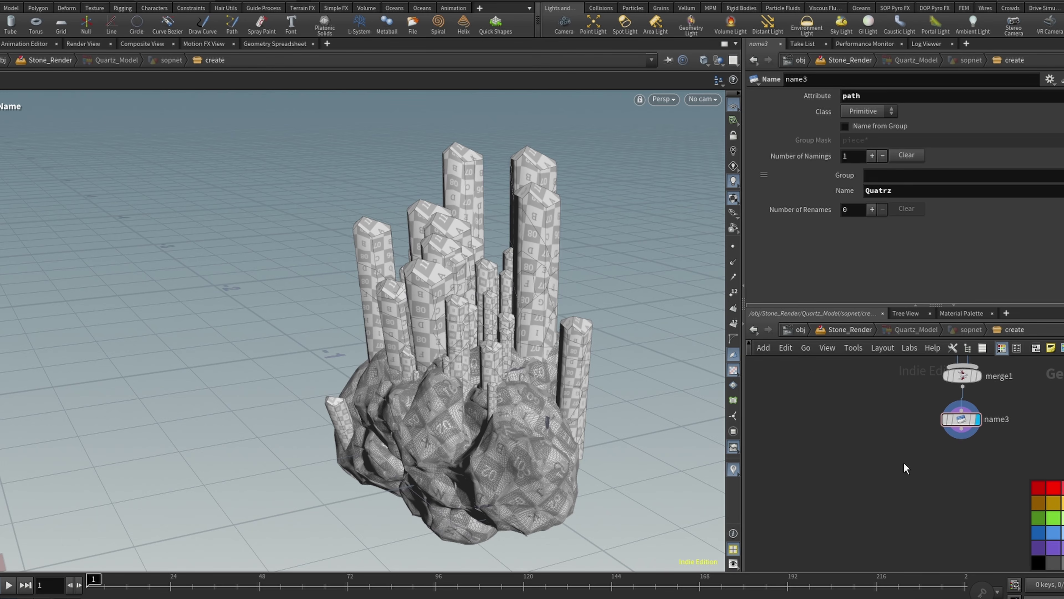
Add a Null named OUT_ROCK below name3 and combine it with the Background null in a new Merge node
{"action": "key", "text": "Tab"}
{"action": "type", "text": "merge"}
{"action": "key", "text": "Return"}
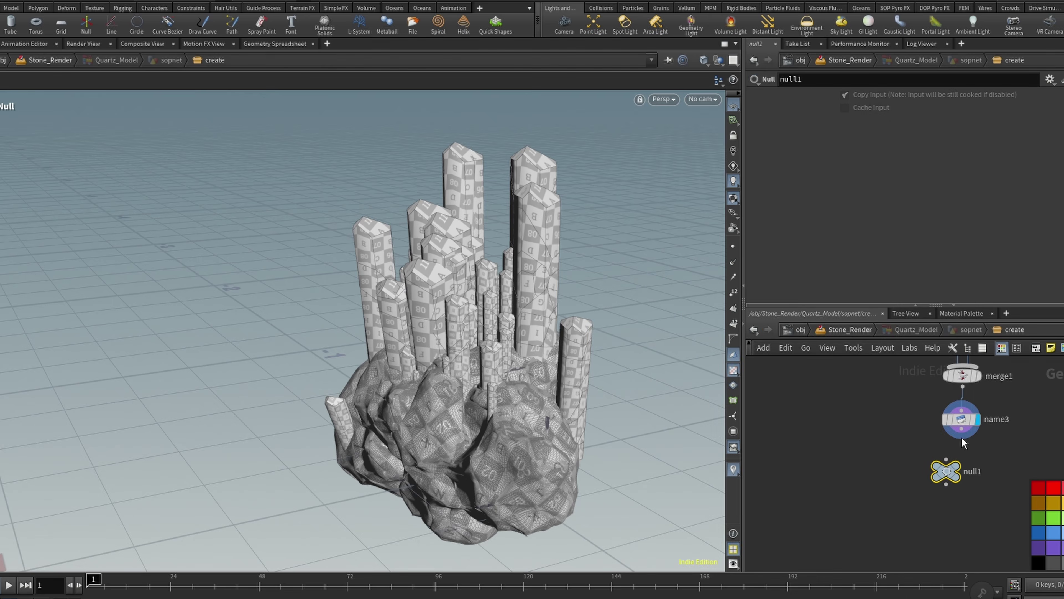
{"action": "left_click", "coordinate": [962, 437]}
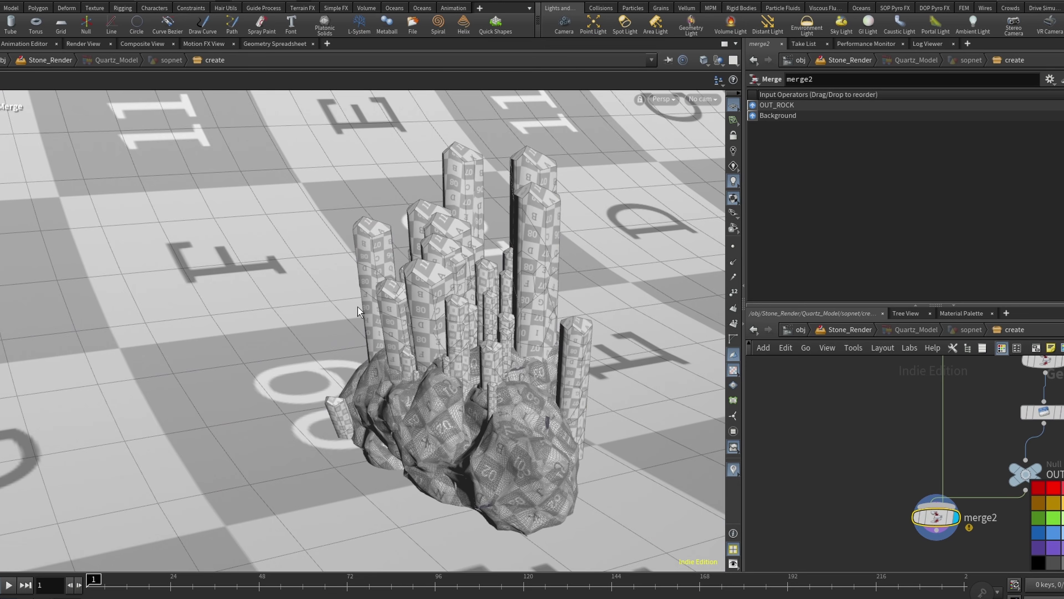
Insert a Transform node on the Background wire above merge2 and rotate the backdrop -34.5 degrees about Y
{"action": "left_click_drag", "start_coordinate": [358, 307], "coordinate": [434, 260], "text": "alt"}
{"action": "key", "text": "Tab"}
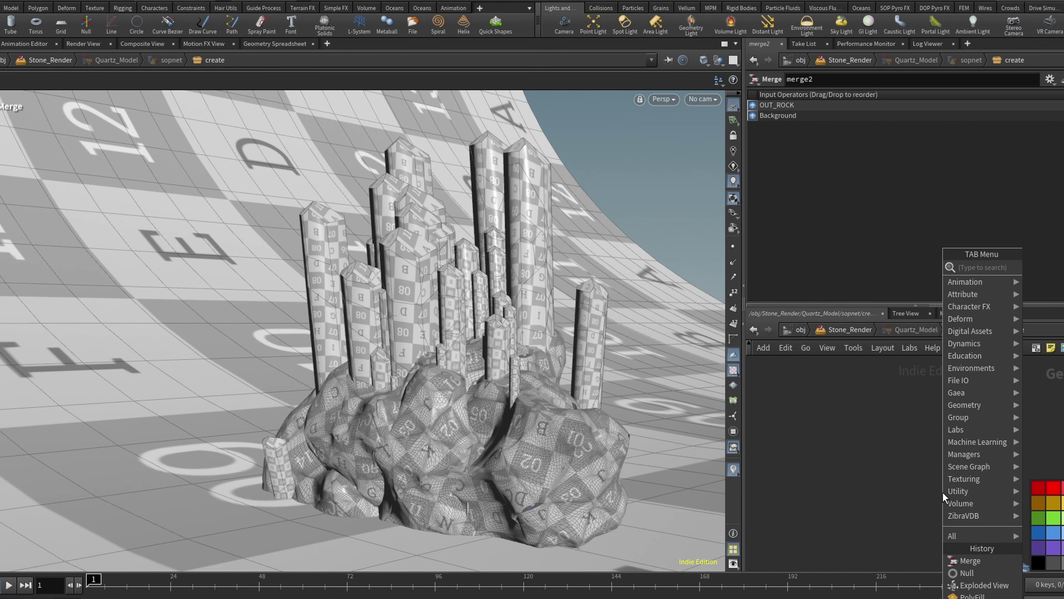
{"action": "mouse_move", "coordinate": [942, 491]}
{"action": "left_click", "coordinate": [759, 290]}
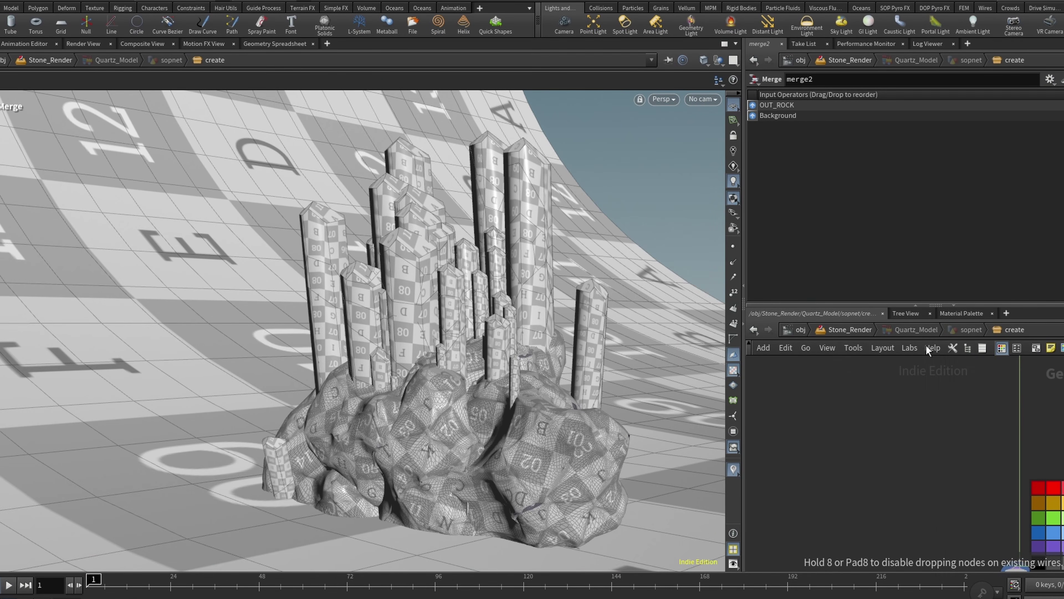
{"action": "left_click", "coordinate": [1021, 437]}
{"action": "middle_click_drag", "start_coordinate": [946, 156], "coordinate": [310, 210]}
{"action": "left_click_drag", "start_coordinate": [289, 473], "coordinate": [293, 282], "text": "alt"}
{"action": "left_click", "coordinate": [897, 414]}
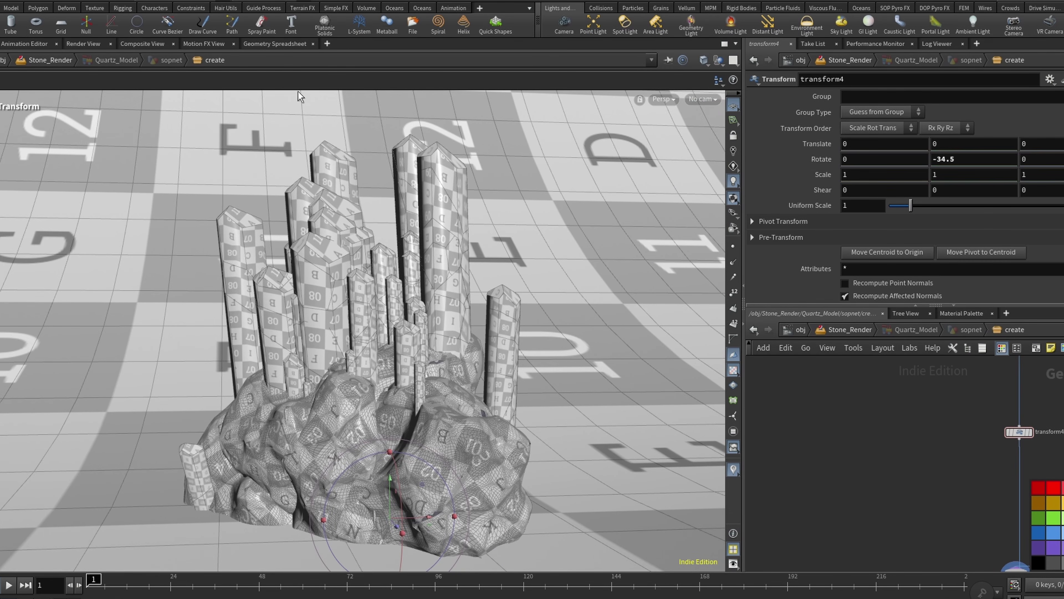
Create a camera from the current view in Stone_Render and place it between materiallibrary1 and the Quartz1 render settings
{"action": "left_click", "coordinate": [563, 23]}
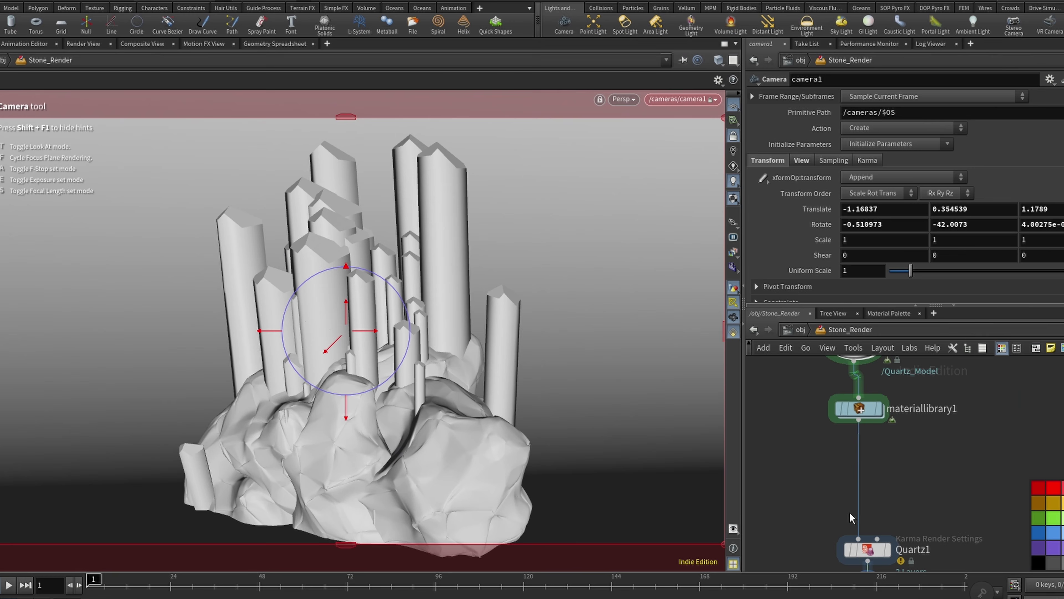
{"action": "left_click_drag", "start_coordinate": [846, 498], "coordinate": [841, 430]}
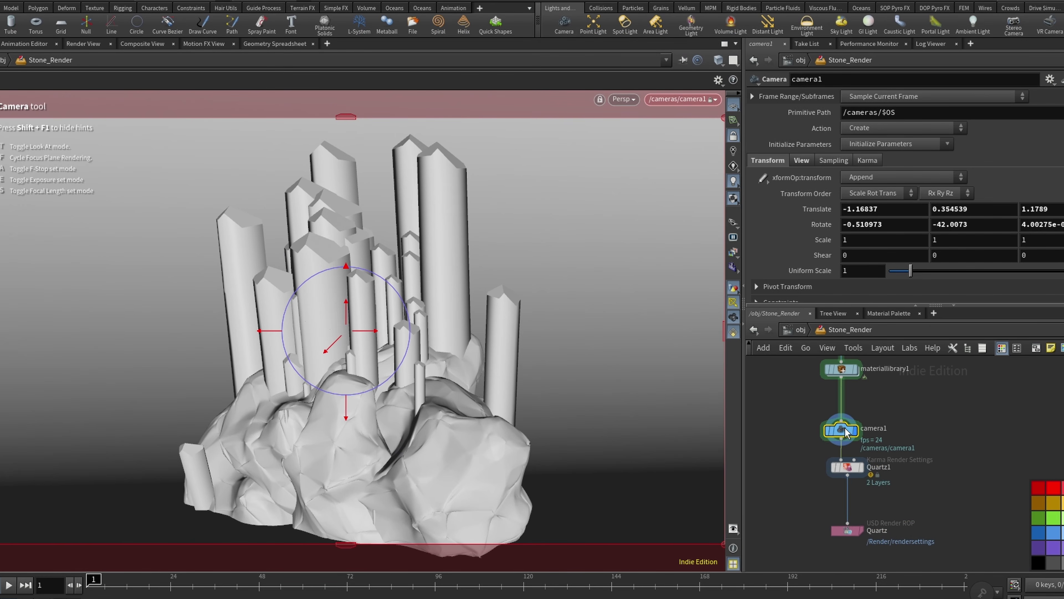
{"action": "left_click_drag", "start_coordinate": [852, 472], "coordinate": [851, 491]}
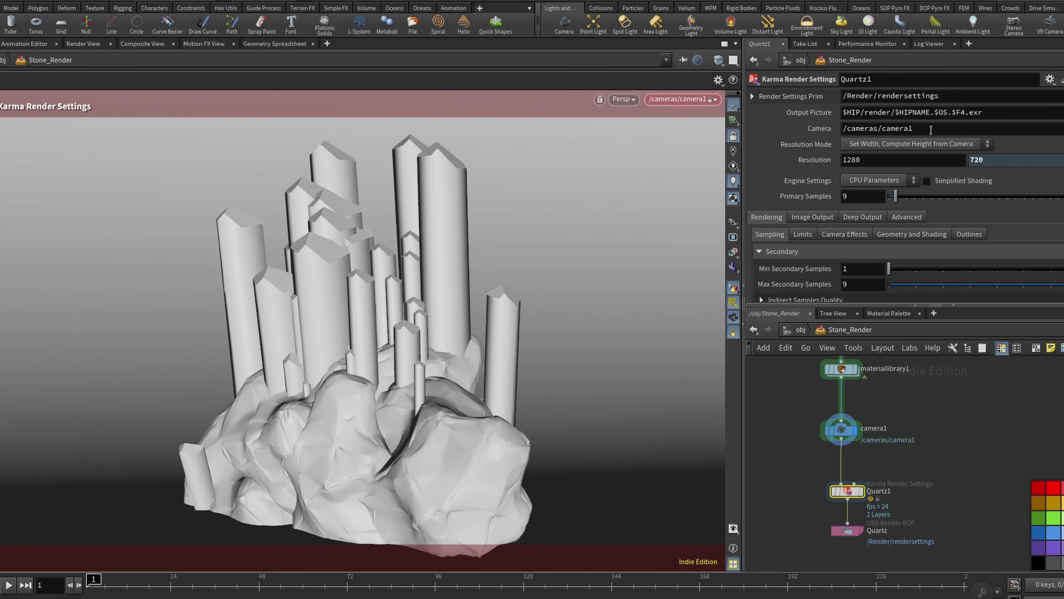
Unlock the camera from the view and render the Quartz1 output in the viewport with Karma CPU
{"action": "left_click", "coordinate": [600, 99]}
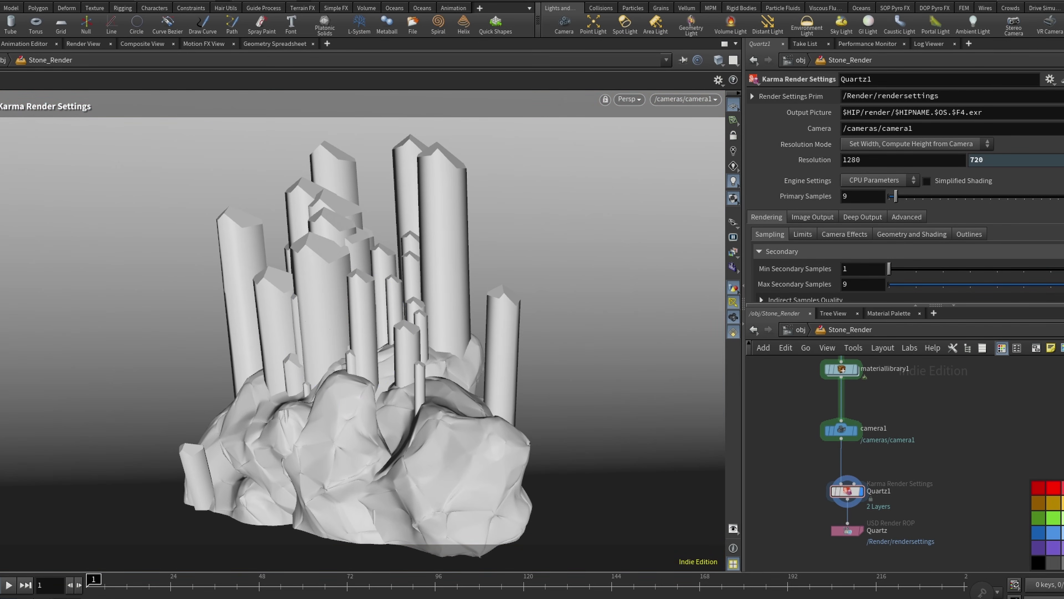
{"action": "left_click", "coordinate": [627, 100]}
{"action": "left_click", "coordinate": [644, 158]}
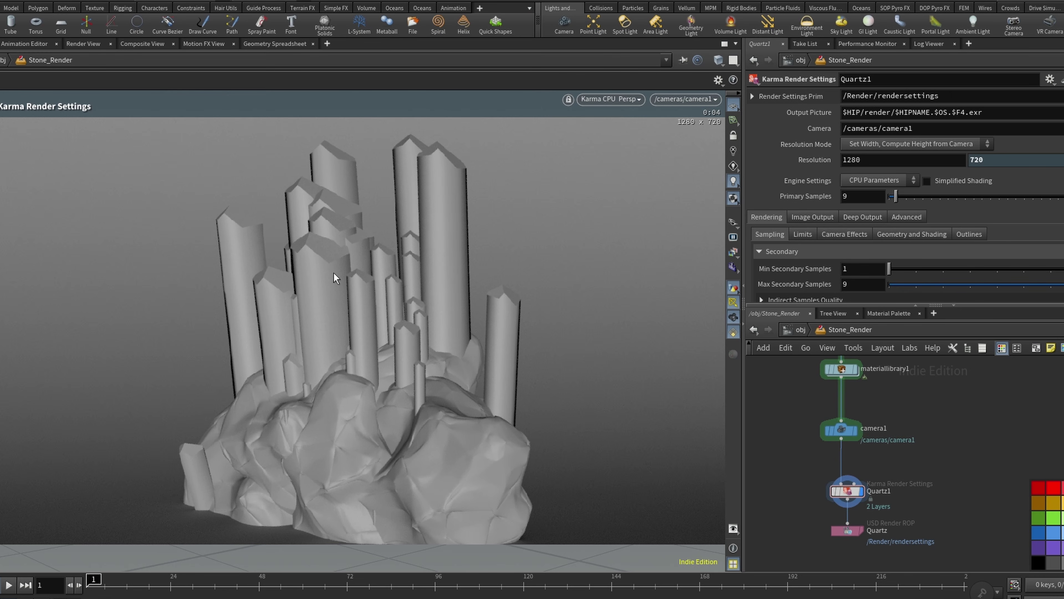
Go back into the Quartz_Model network and try rotating transform3 below extractcentroid1 about X
{"action": "scroll", "coordinate": [848, 529], "scroll_direction": "down", "scroll_amount": 8}
{"action": "middle_click_drag", "start_coordinate": [846, 514], "coordinate": [818, 474]}
{"action": "scroll", "coordinate": [818, 468], "scroll_direction": "up", "scroll_amount": 9}
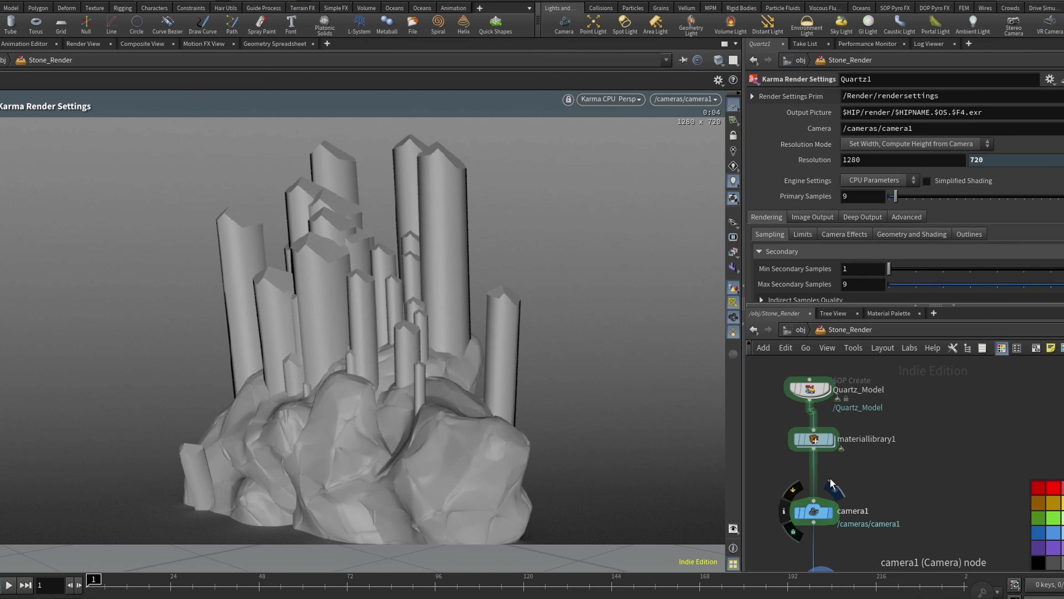
{"action": "double_click", "coordinate": [801, 393]}
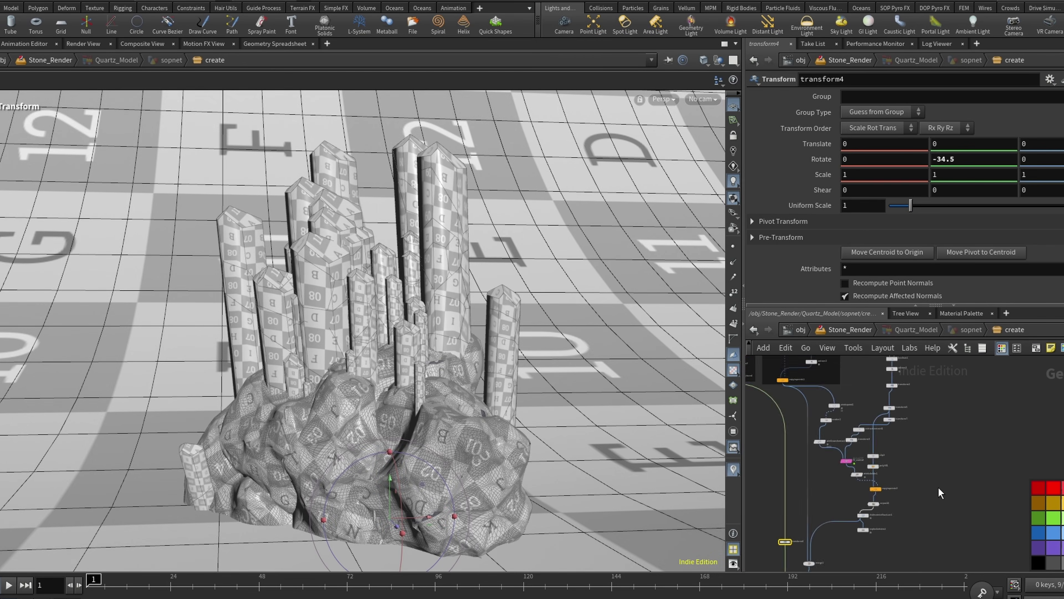
{"action": "left_click", "coordinate": [782, 397]}
{"action": "scroll", "coordinate": [876, 468], "scroll_direction": "down", "scroll_amount": 5}
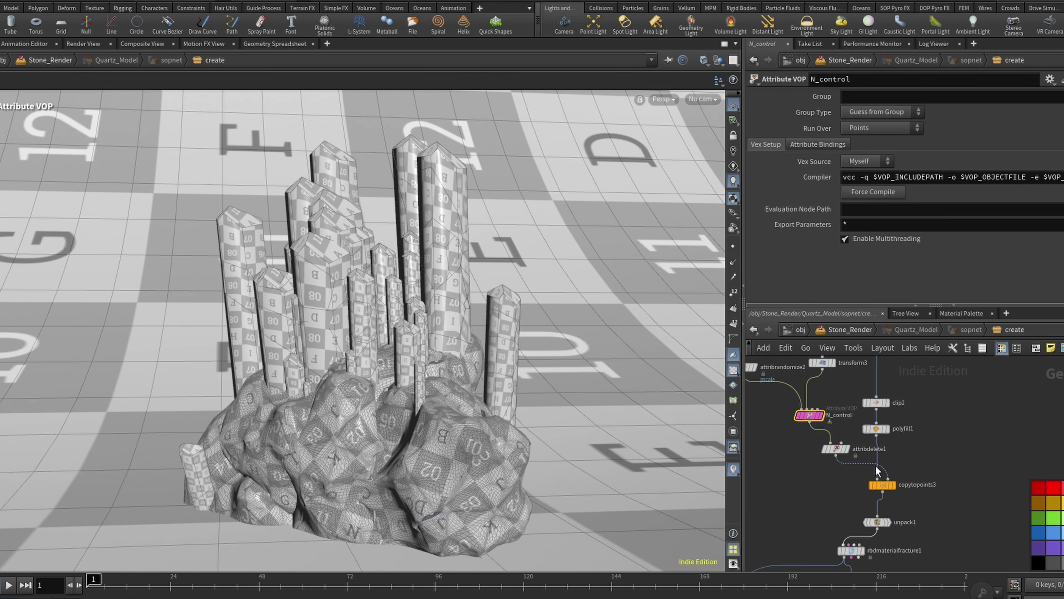
{"action": "middle_click_drag", "start_coordinate": [847, 432], "coordinate": [832, 529]}
{"action": "scroll", "coordinate": [832, 528], "scroll_direction": "up", "scroll_amount": 6}
{"action": "left_click", "coordinate": [855, 493]}
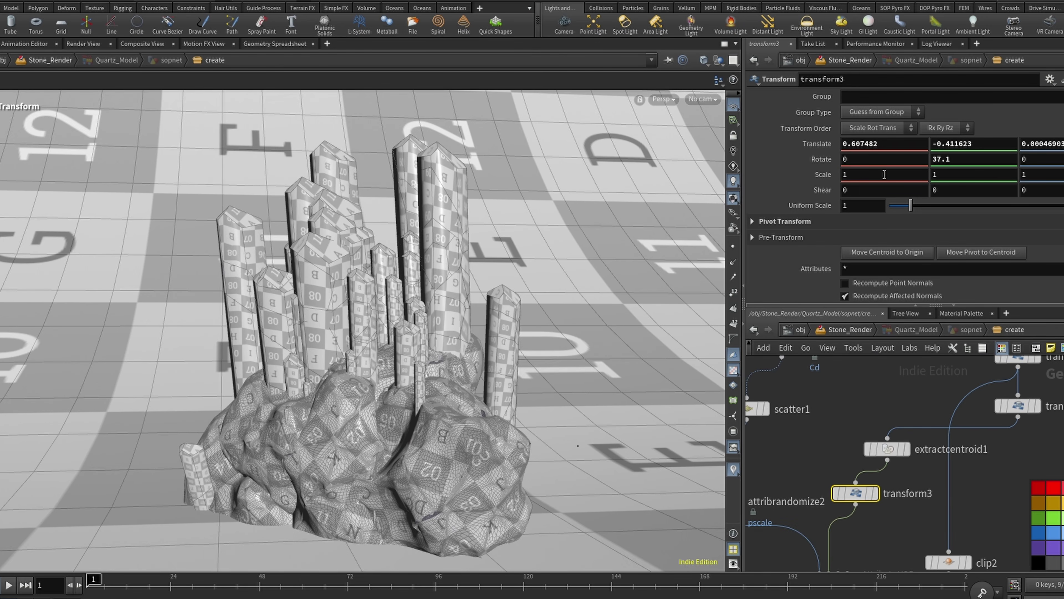
{"action": "middle_click_drag", "start_coordinate": [873, 155], "coordinate": [994, 155]}
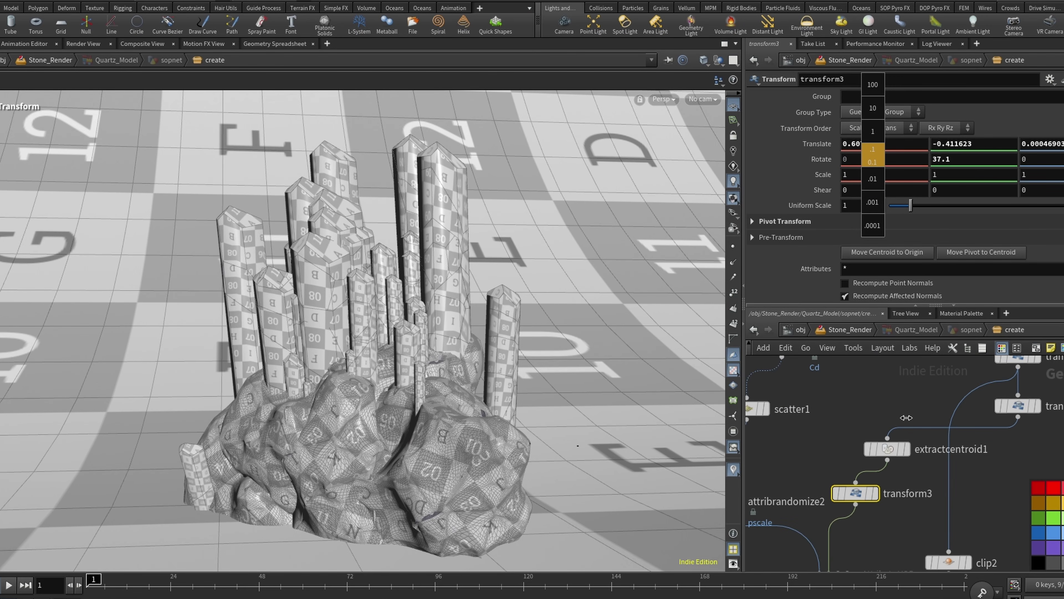
{"action": "middle_click_drag", "start_coordinate": [851, 434], "coordinate": [850, 413]}
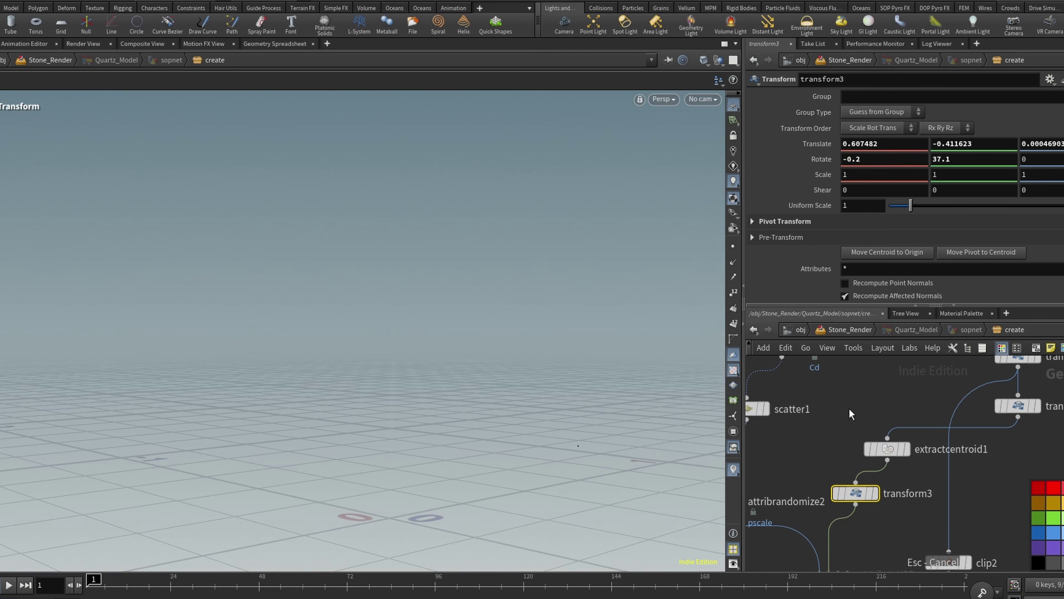
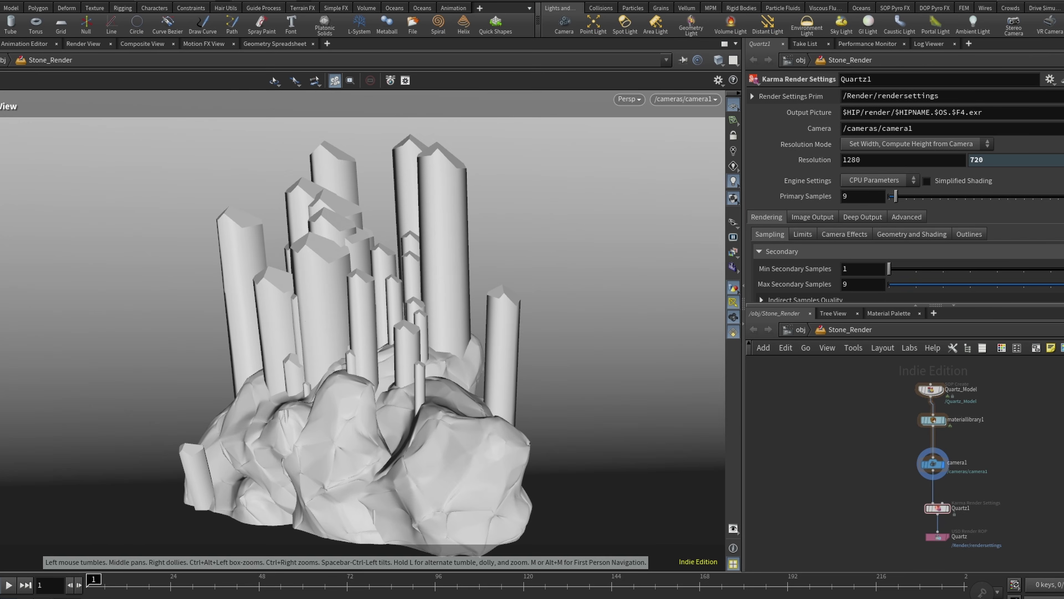
Insert an Attribute Wrangle between attribdelete1 and copytopoints3
{"action": "key", "text": "Tab"}
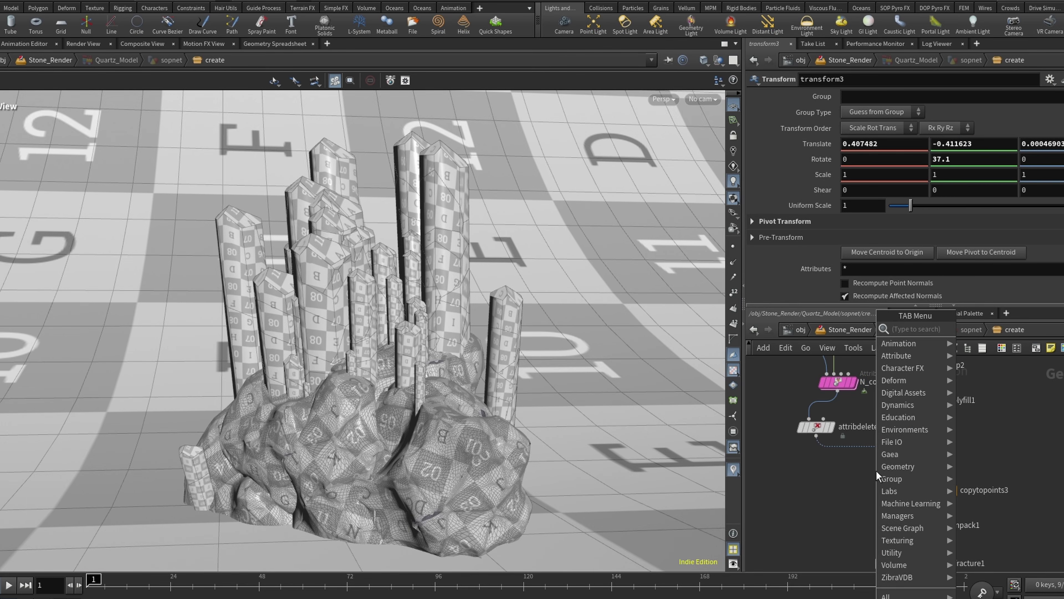
{"action": "type", "text": "attr"}
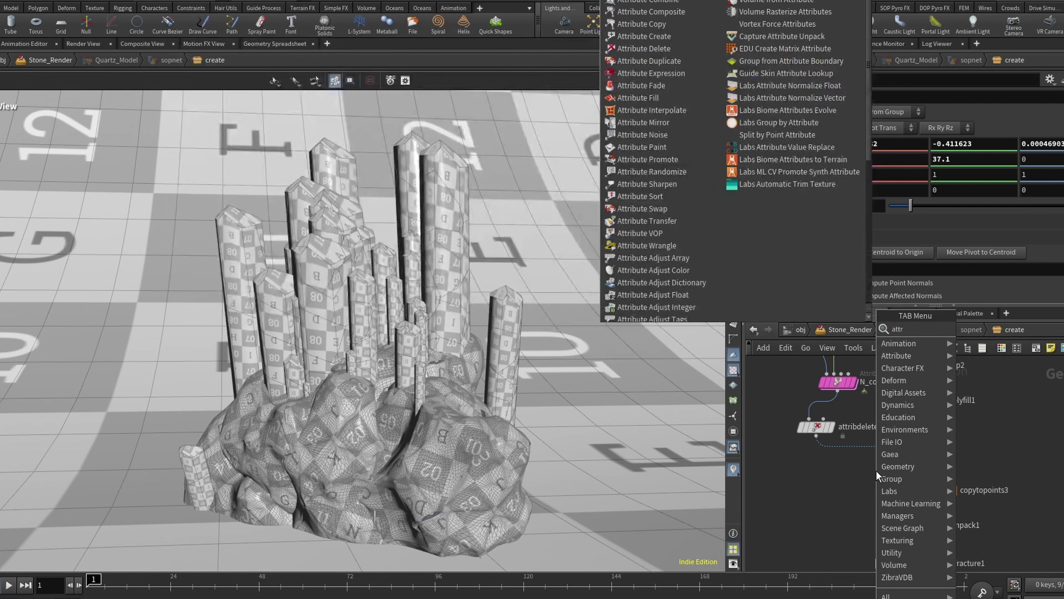
{"action": "left_click", "coordinate": [670, 246]}
{"action": "left_click", "coordinate": [863, 447]}
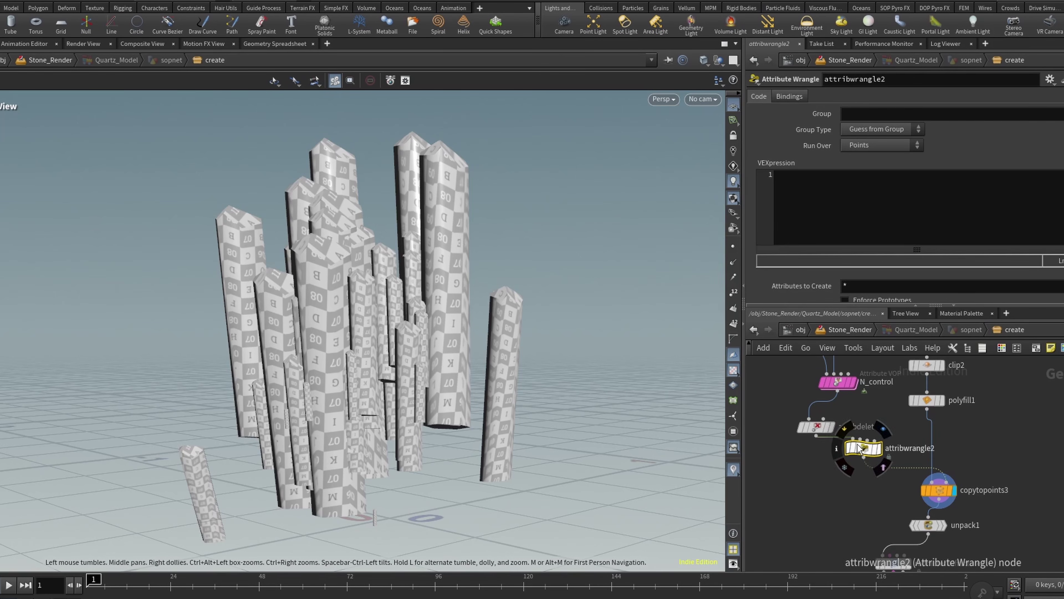
{"action": "left_click", "coordinate": [857, 232]}
{"action": "type", "text": "@"}
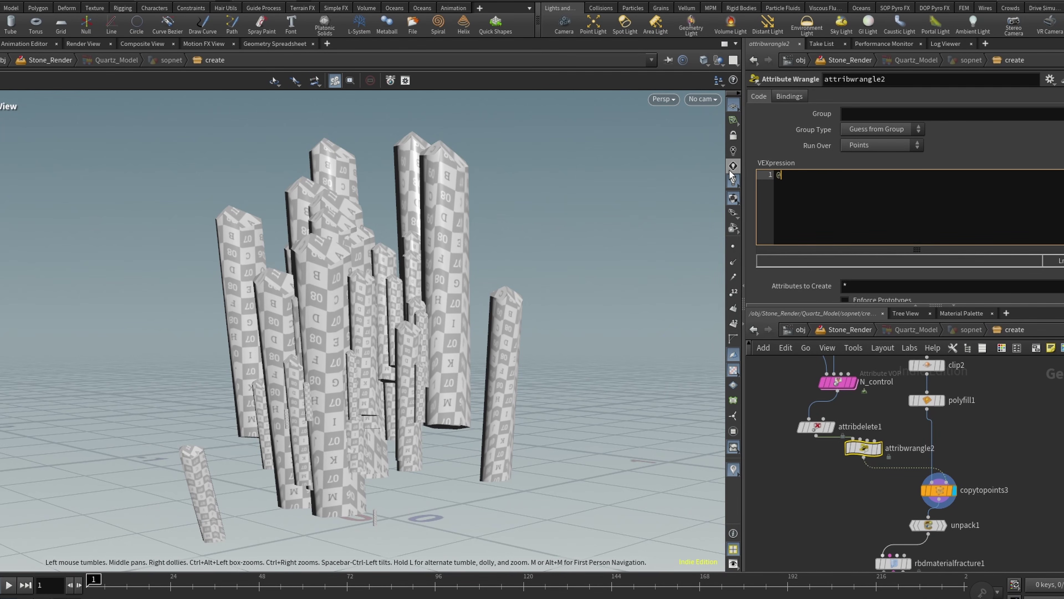
{"action": "type", "text": "orient.y *= rand(@ptnum);"}
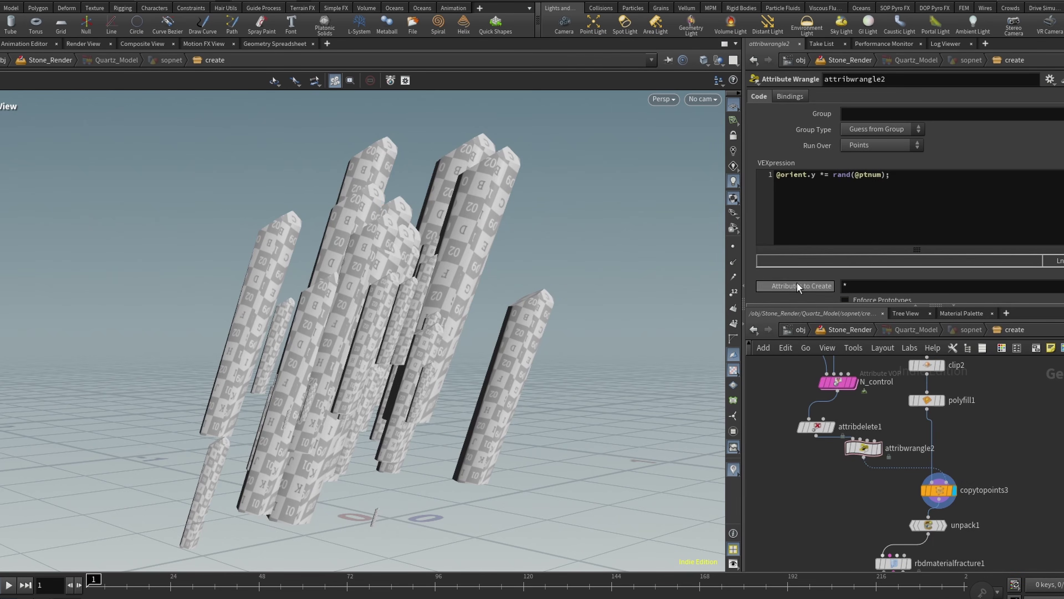
Change the operator in attribwrangle2's expression to += and display merge2 with the rock and backdrop
{"action": "left_click", "coordinate": [885, 177]}
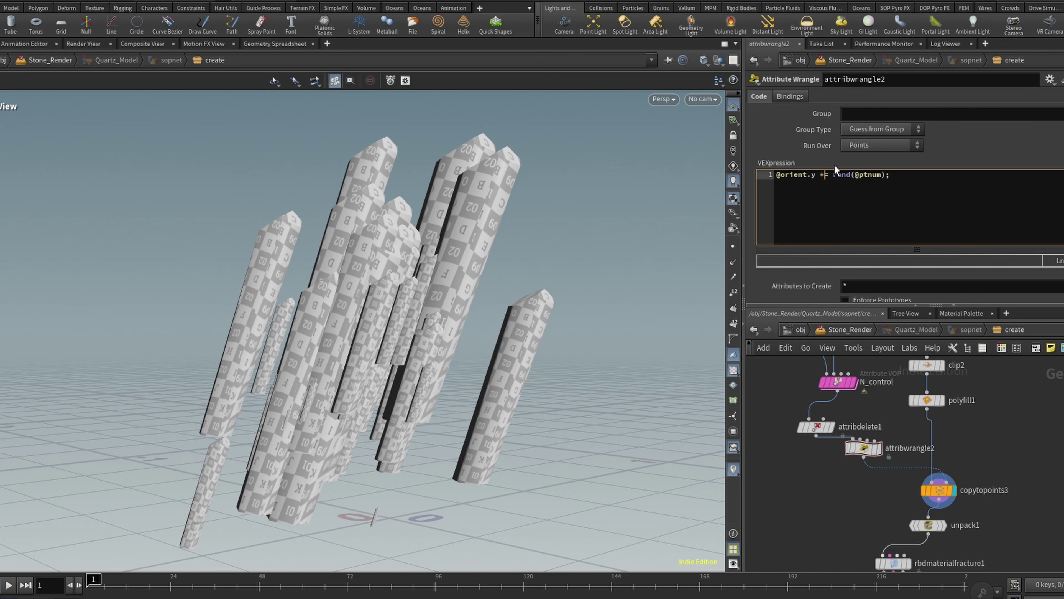
{"action": "scroll", "coordinate": [949, 475], "scroll_direction": "down", "scroll_amount": 5}
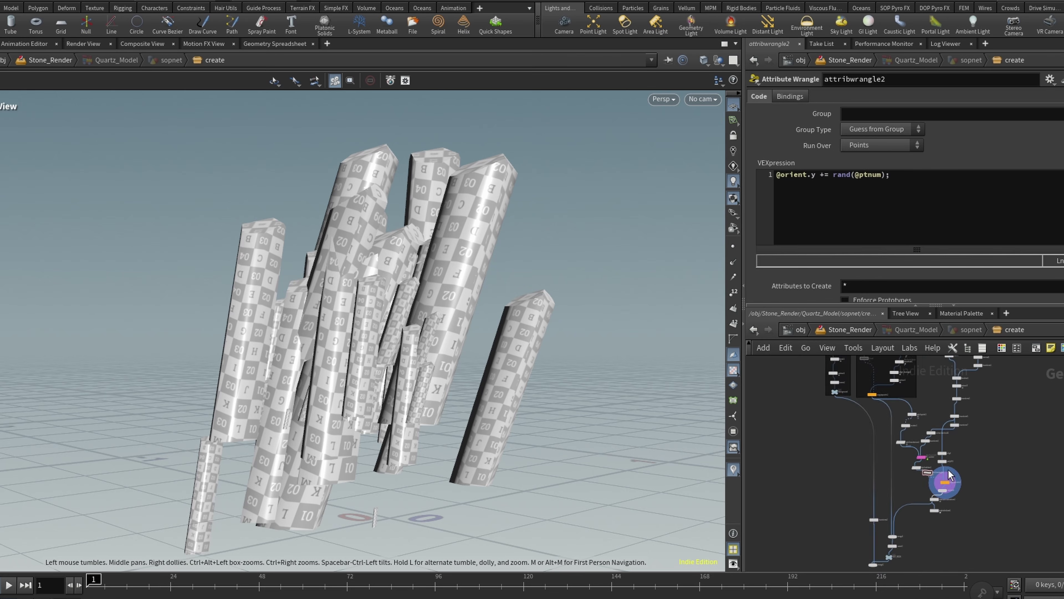
{"action": "scroll", "coordinate": [949, 475], "scroll_direction": "up", "scroll_amount": 6}
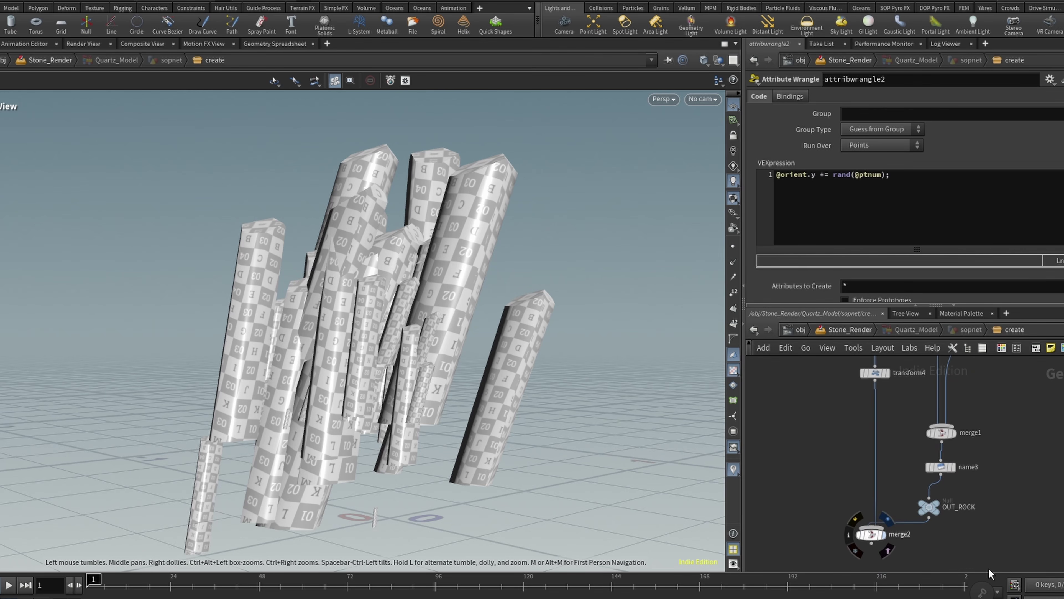
{"action": "left_click", "coordinate": [887, 520]}
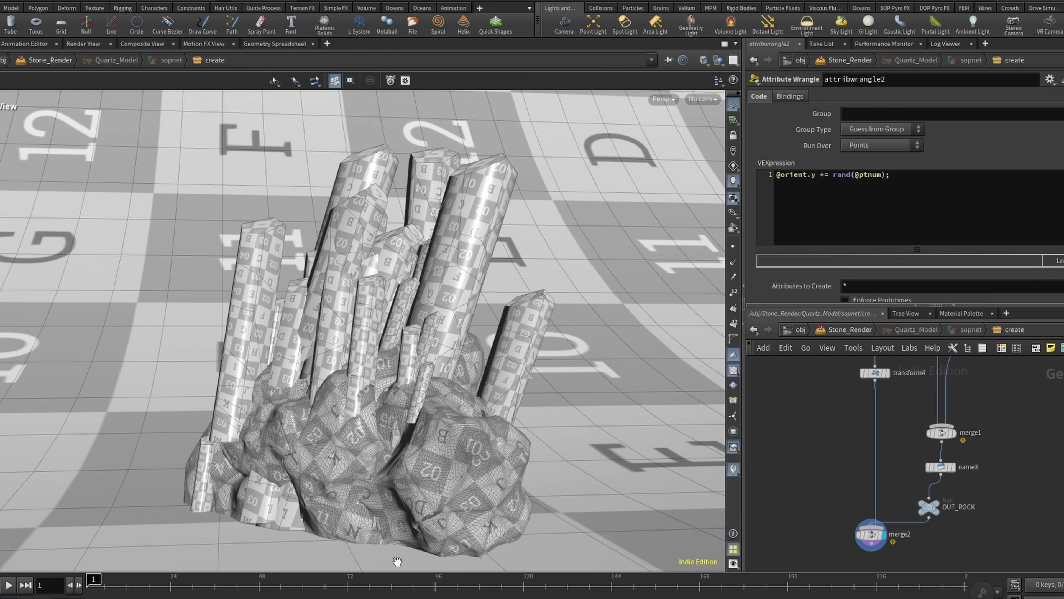
Display copytopoints3 and toggle attribwrangle2's bypass off and on to compare the crystal orientations
{"action": "scroll", "coordinate": [976, 532], "scroll_direction": "down", "scroll_amount": 5}
{"action": "scroll", "coordinate": [980, 446], "scroll_direction": "up", "scroll_amount": 6}
{"action": "left_click", "coordinate": [904, 489]}
{"action": "left_click", "coordinate": [882, 489]}
{"action": "scroll", "coordinate": [893, 522], "scroll_direction": "down", "scroll_amount": 3}
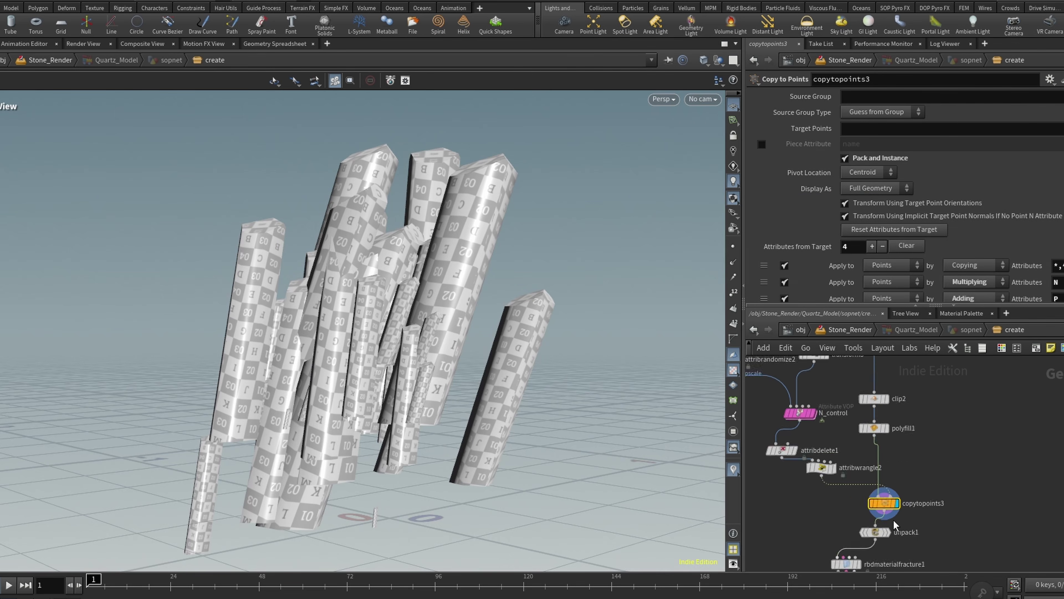
{"action": "scroll", "coordinate": [895, 524], "scroll_direction": "up", "scroll_amount": 2}
{"action": "left_click", "coordinate": [808, 468]}
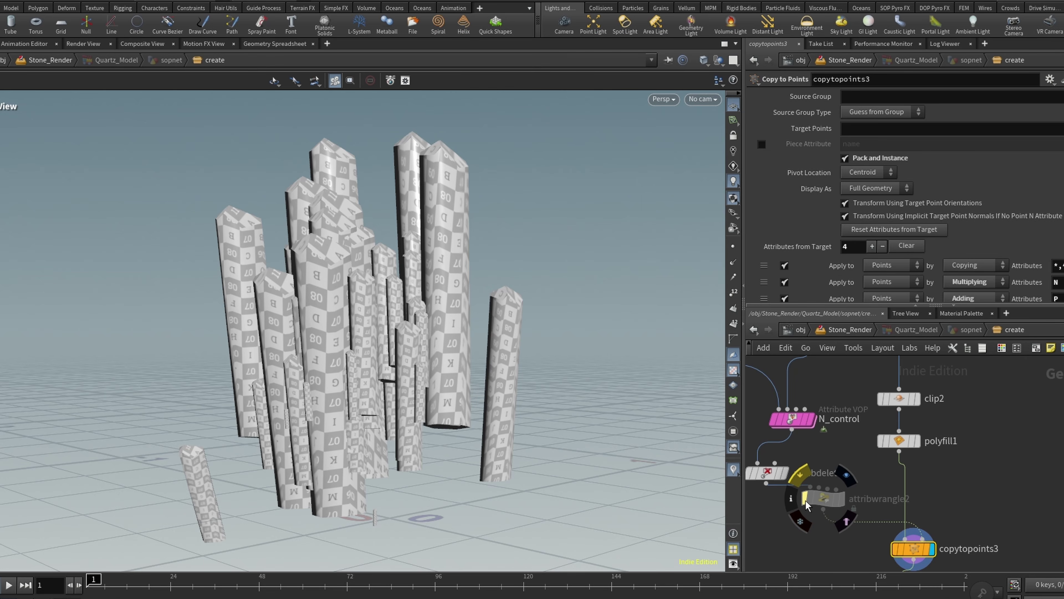
{"action": "left_click", "coordinate": [805, 502]}
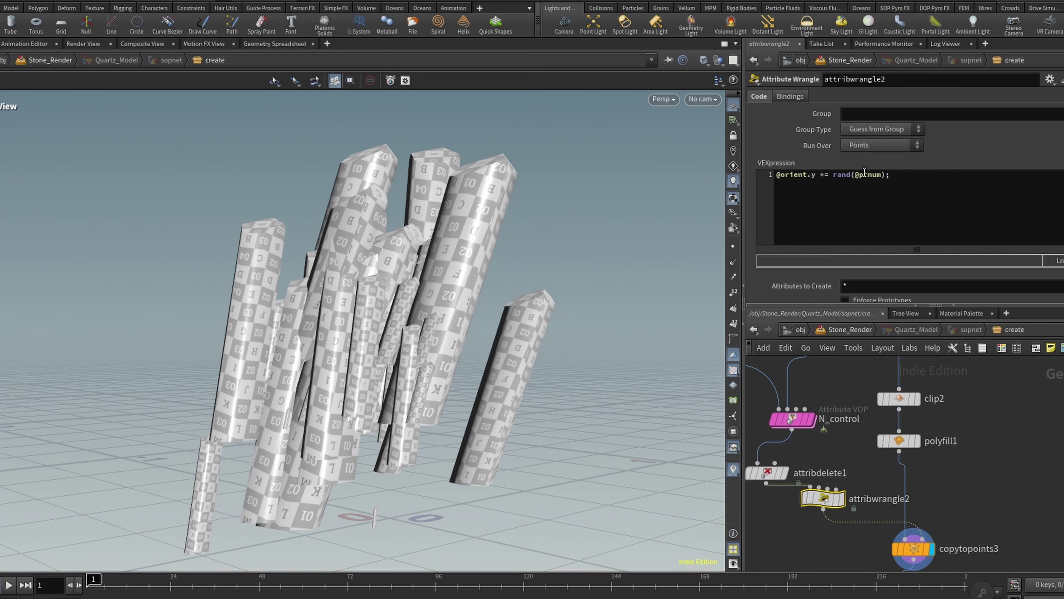
{"action": "left_click", "coordinate": [811, 178]}
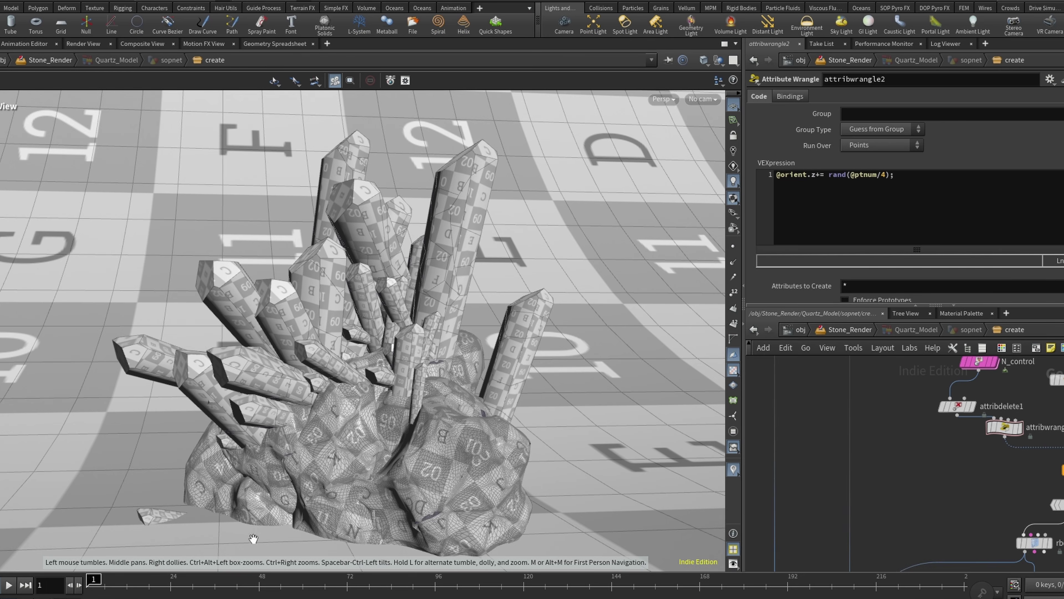
{"action": "scroll", "coordinate": [837, 462], "scroll_direction": "down", "scroll_amount": 4}
{"action": "scroll", "coordinate": [919, 438], "scroll_direction": "up", "scroll_amount": 5}
{"action": "left_click", "coordinate": [905, 460]}
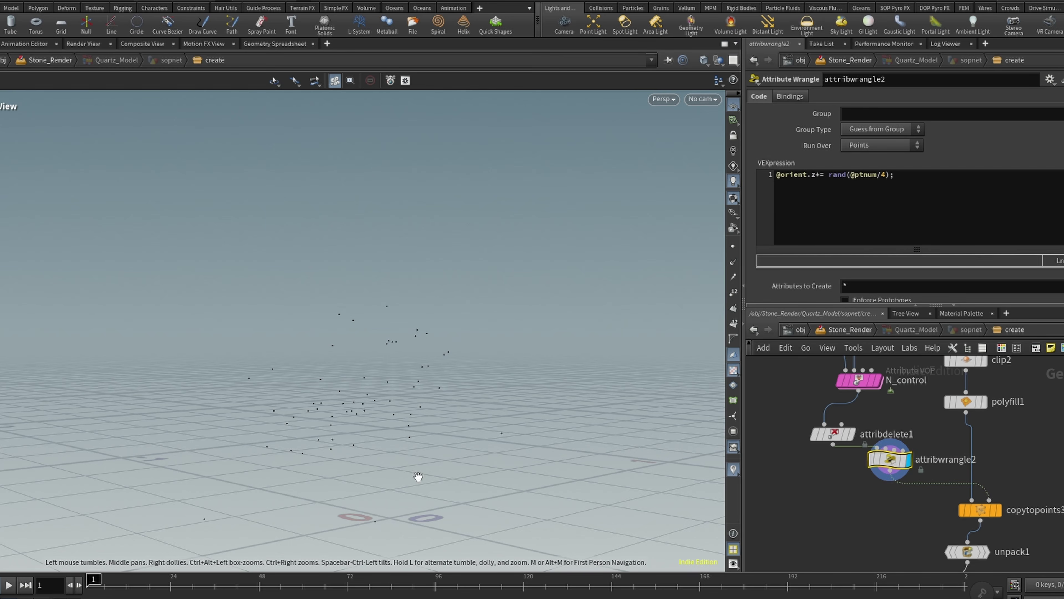
Delete point 53, the isolated foremost point of attribwrangle2's scatter, with a Blast and display merge2
{"action": "key", "text": "s"}
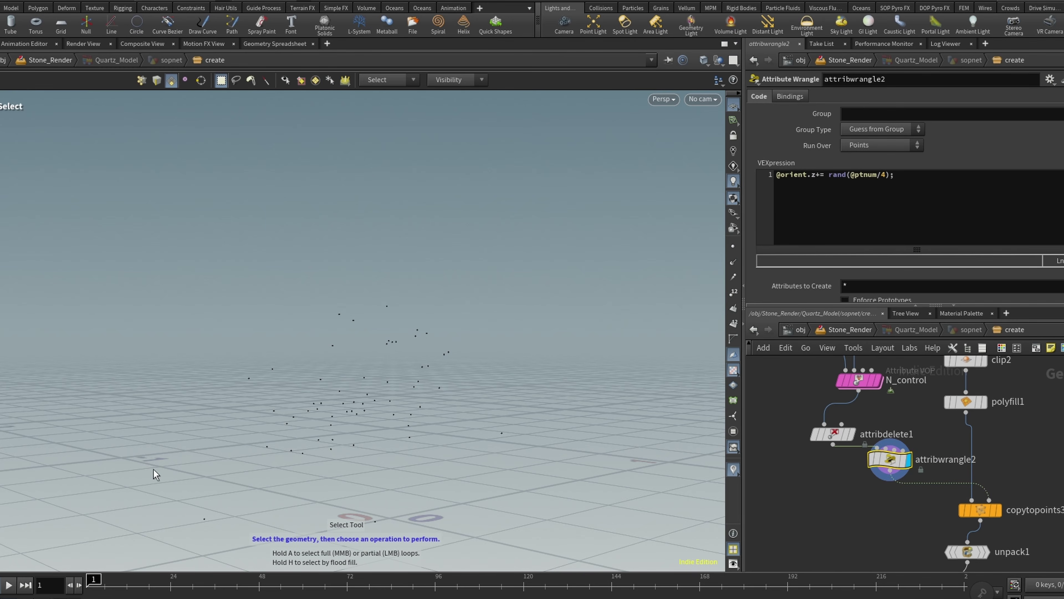
{"action": "left_click_drag", "start_coordinate": [153, 469], "coordinate": [253, 522]}
{"action": "key", "text": "Delete"}
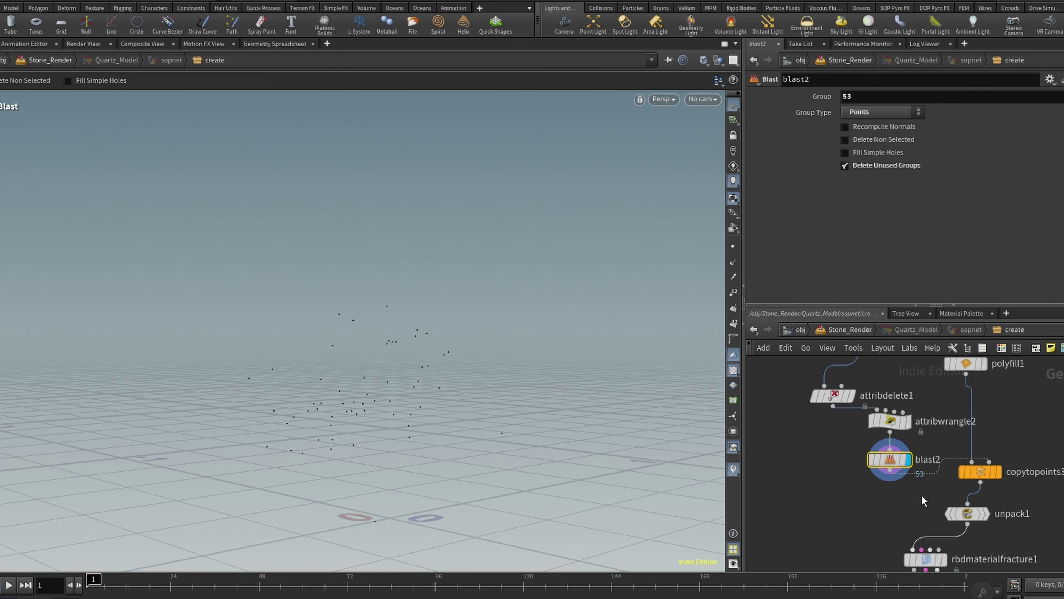
{"action": "scroll", "coordinate": [924, 469], "scroll_direction": "down", "scroll_amount": 6}
{"action": "scroll", "coordinate": [896, 503], "scroll_direction": "up", "scroll_amount": 6}
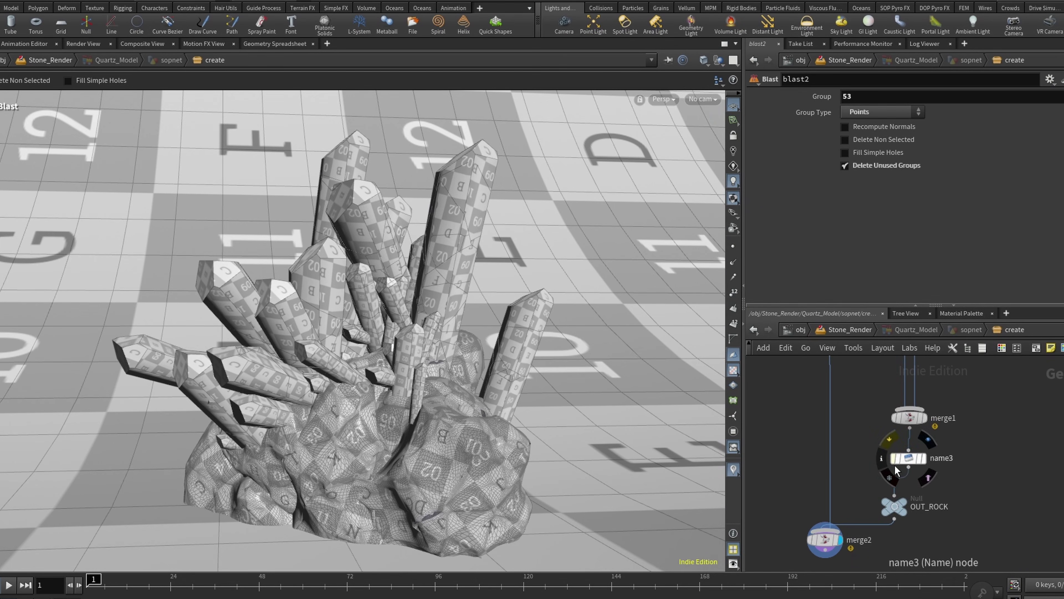
Add an Output node with output index 0 after merge2
{"action": "key", "text": "Tab"}
{"action": "mouse_move", "coordinate": [920, 553]}
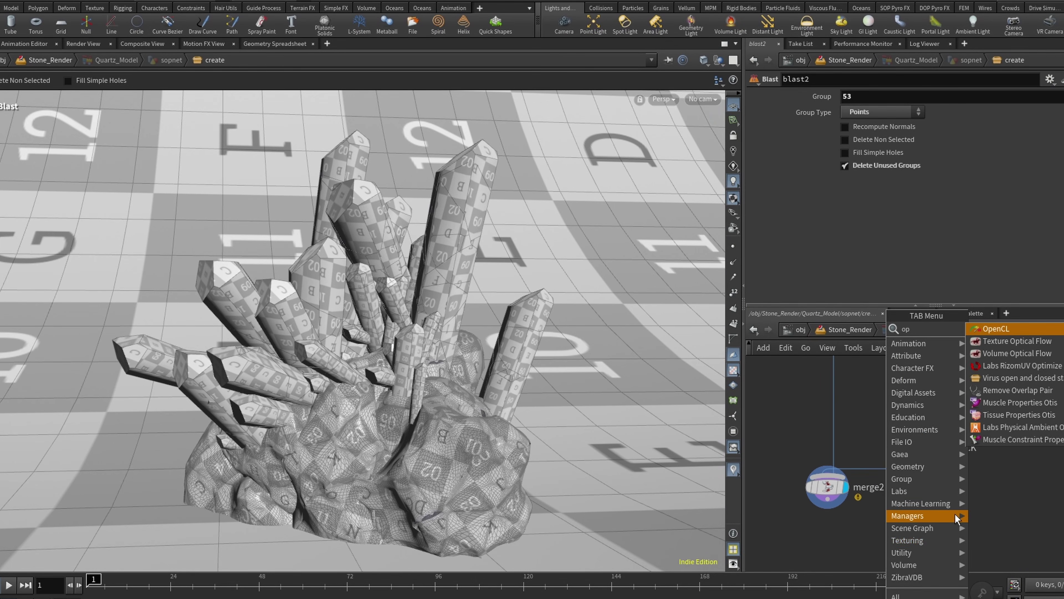
{"action": "left_click", "coordinate": [828, 465]}
Review merge2's node information and reorder its inputs so transform4 comes before OUT_ROCK
{"action": "middle_click", "coordinate": [844, 495]}
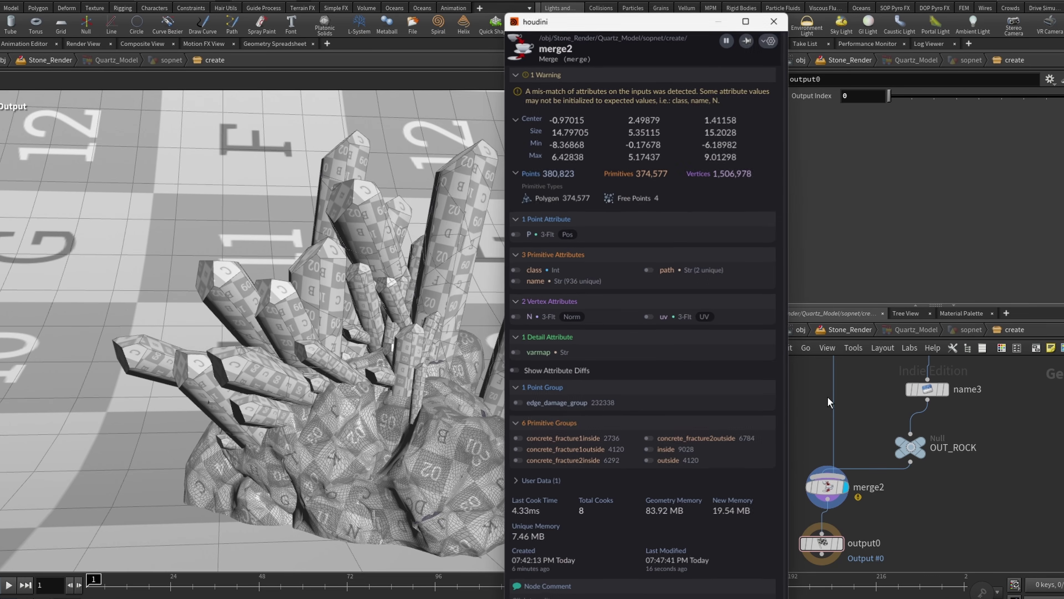
{"action": "left_click", "coordinate": [827, 487]}
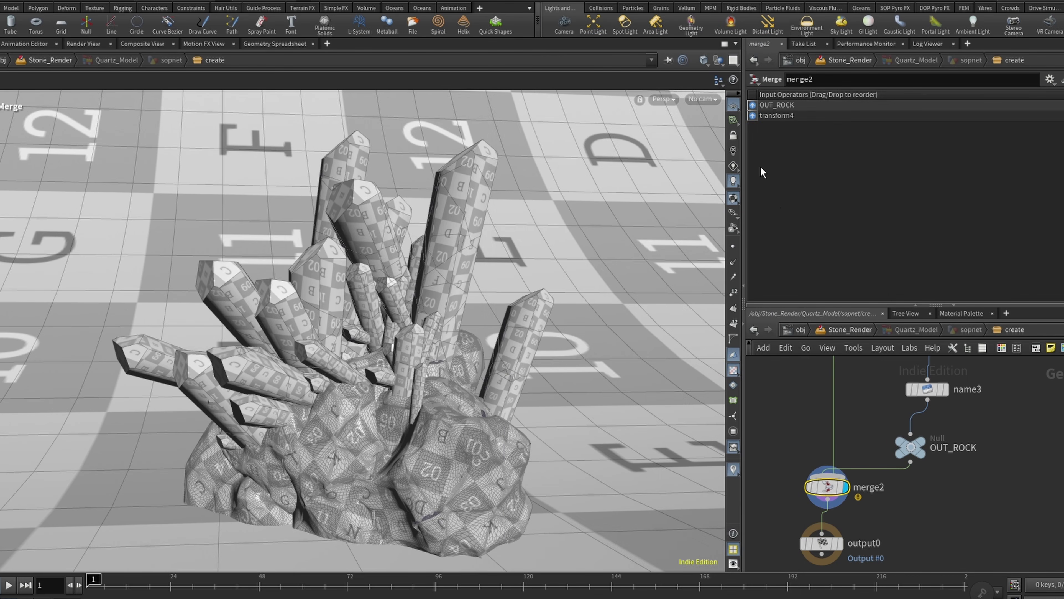
{"action": "left_click_drag", "start_coordinate": [752, 119], "coordinate": [752, 104]}
{"action": "middle_click", "coordinate": [827, 486]}
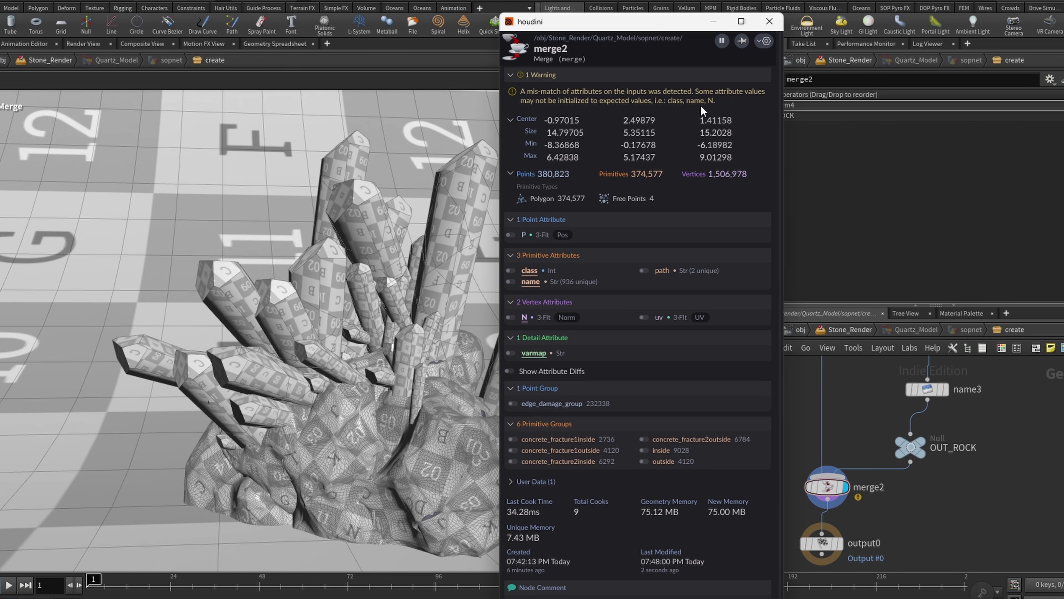
Examine the network around transform4, merge1 and name3, and read merge2's node information, including its warning and attributes
{"action": "left_click", "coordinate": [1013, 455]}
{"action": "scroll", "coordinate": [922, 530], "scroll_direction": "down", "scroll_amount": 10}
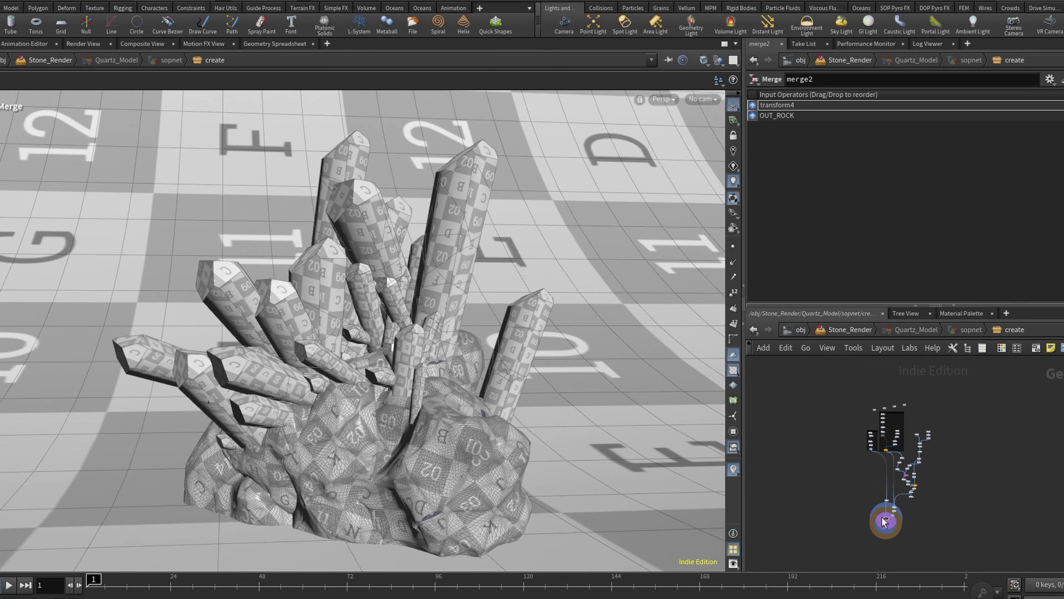
{"action": "scroll", "coordinate": [888, 512], "scroll_direction": "up", "scroll_amount": 9}
{"action": "left_click_drag", "start_coordinate": [875, 428], "coordinate": [840, 491]}
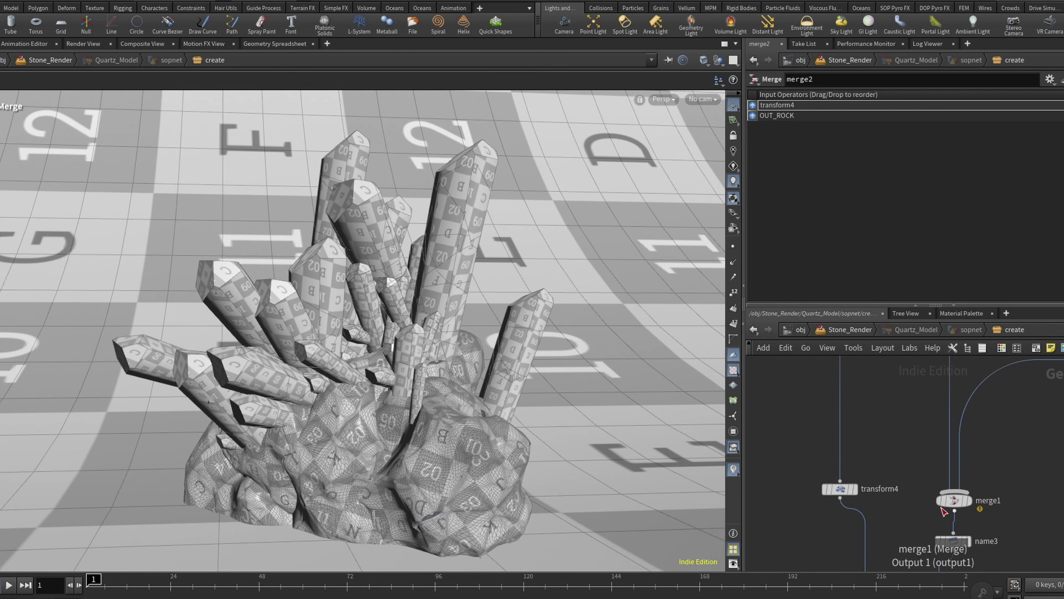
{"action": "scroll", "coordinate": [946, 511], "scroll_direction": "down", "scroll_amount": 5}
{"action": "scroll", "coordinate": [891, 473], "scroll_direction": "up", "scroll_amount": 7}
{"action": "middle_click", "coordinate": [890, 466]}
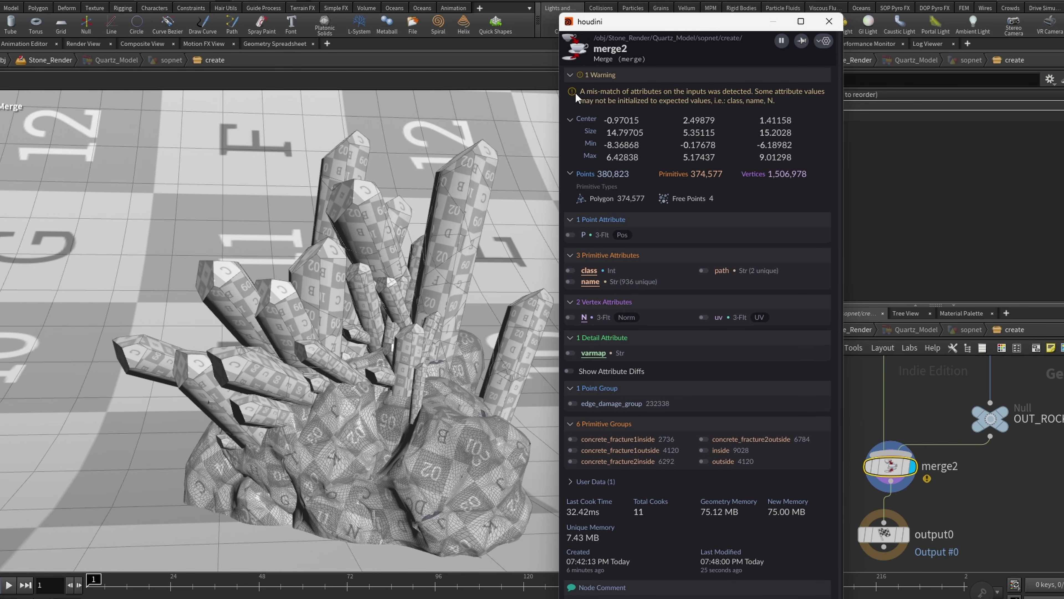
{"action": "scroll", "coordinate": [683, 103], "scroll_direction": "down", "scroll_amount": 2}
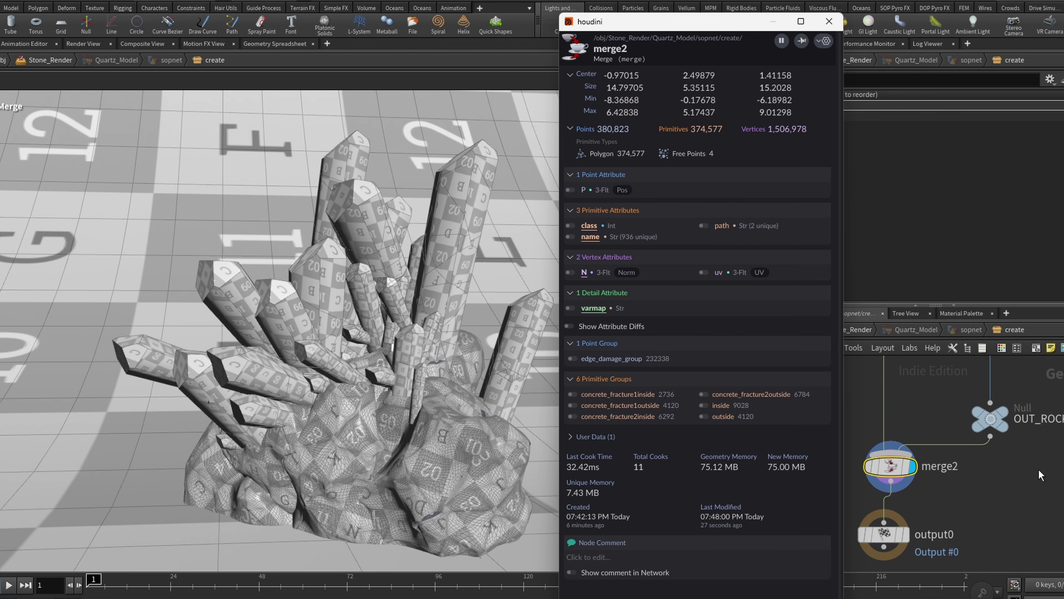
{"action": "left_click", "coordinate": [828, 22]}
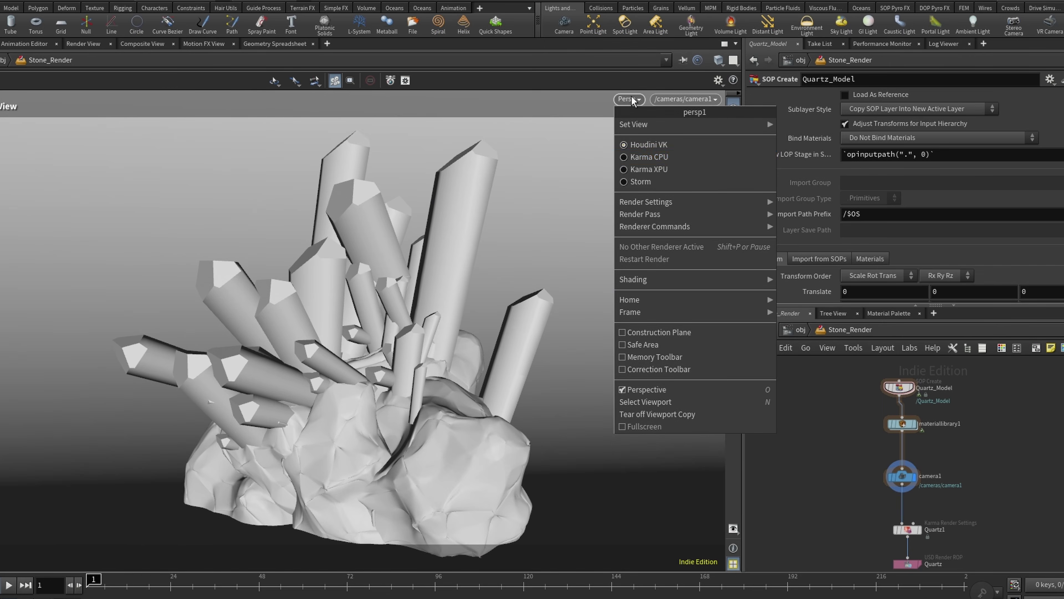
Preview the Stone_Render stage with Karma CPU and switch the desktop layout to Solaris
{"action": "left_click", "coordinate": [670, 162]}
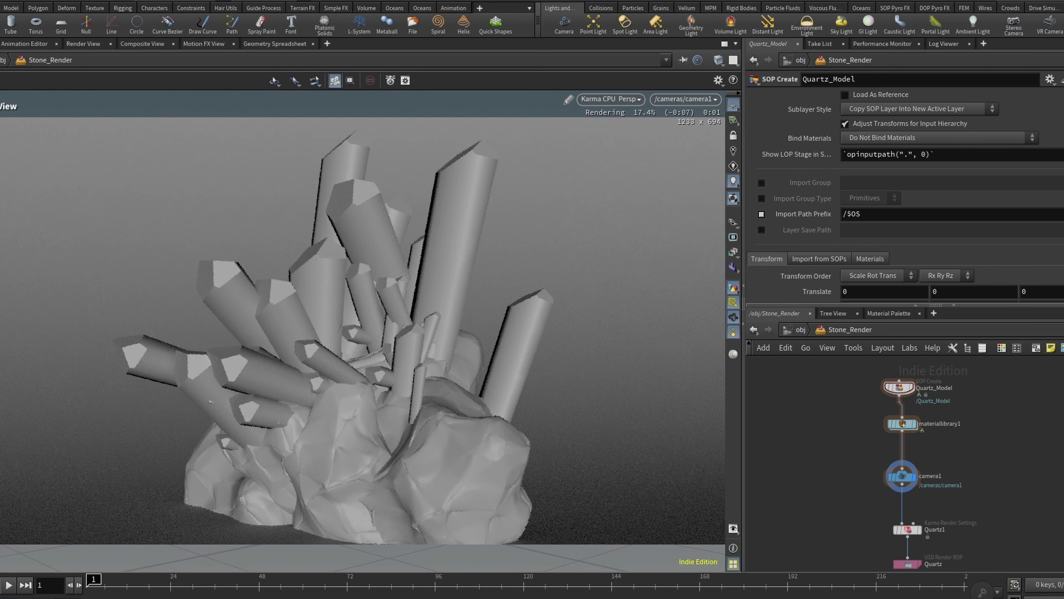
{"action": "left_click", "coordinate": [1, 1]}
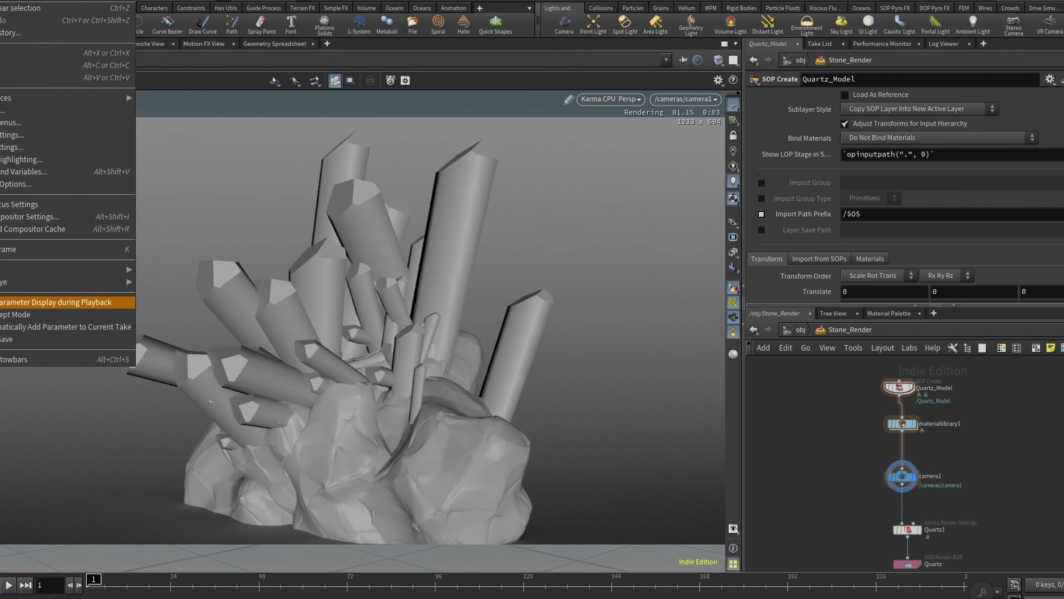
{"action": "left_click", "coordinate": [180, 1]}
{"action": "left_click", "coordinate": [180, 2]}
{"action": "left_click", "coordinate": [181, 120]}
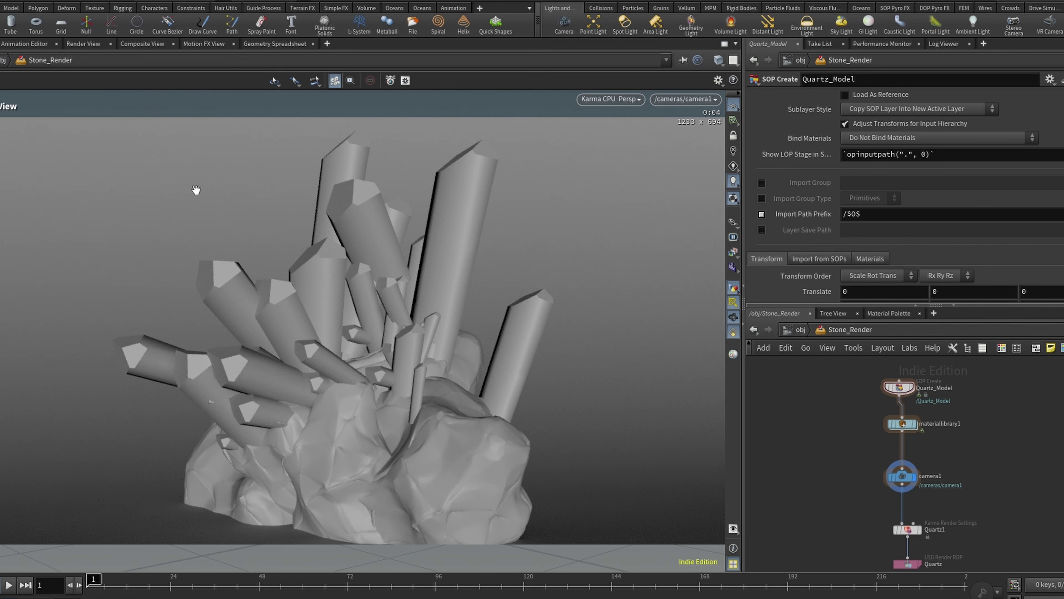
Look through /cameras/camera1 and expand Quartz_Model in the scene graph
{"action": "double_click", "coordinate": [903, 476]}
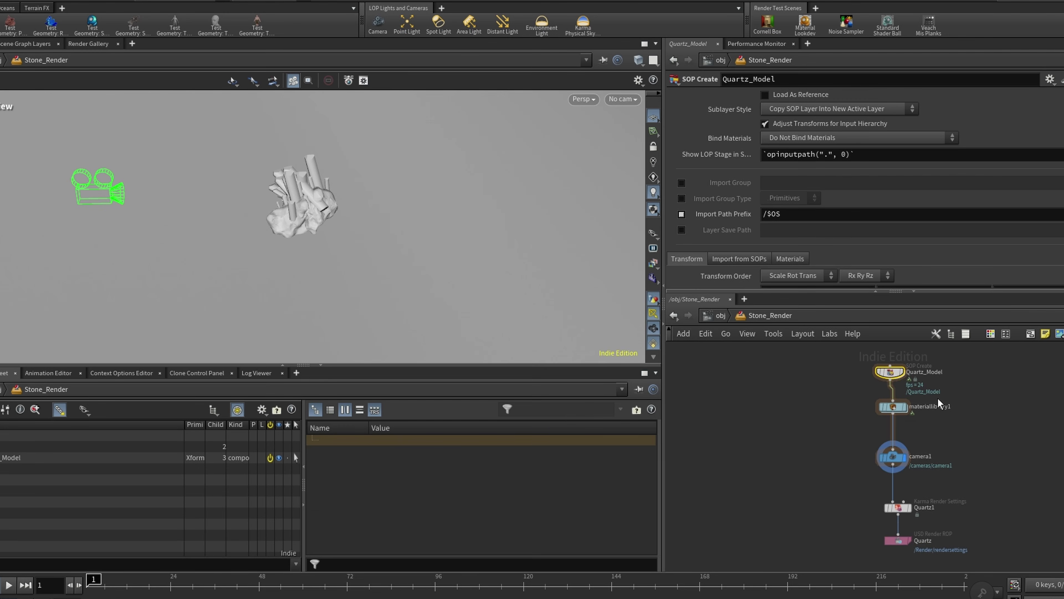
{"action": "left_click", "coordinate": [623, 99]}
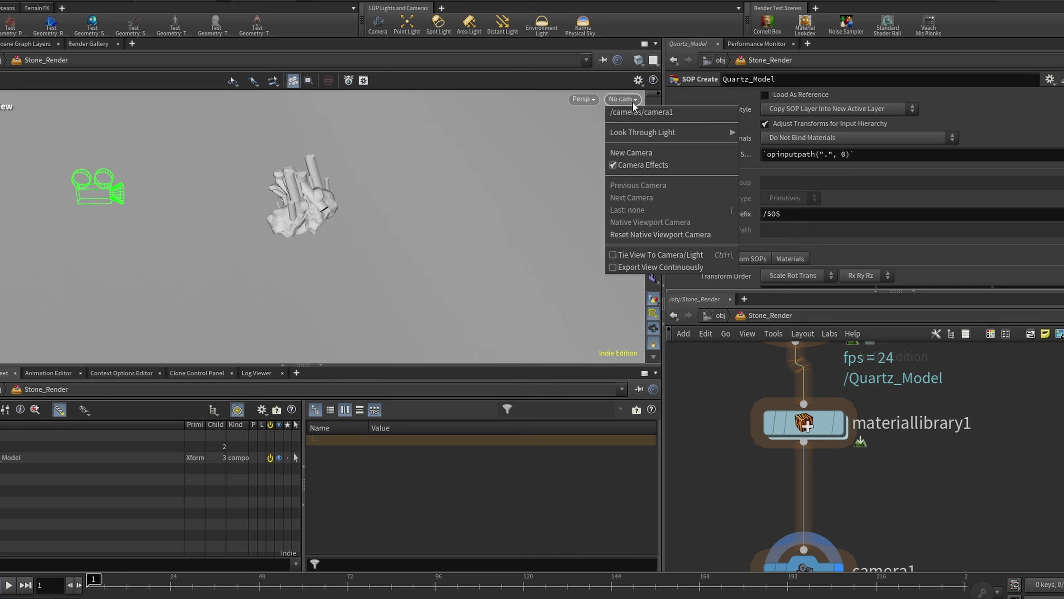
{"action": "left_click", "coordinate": [651, 126]}
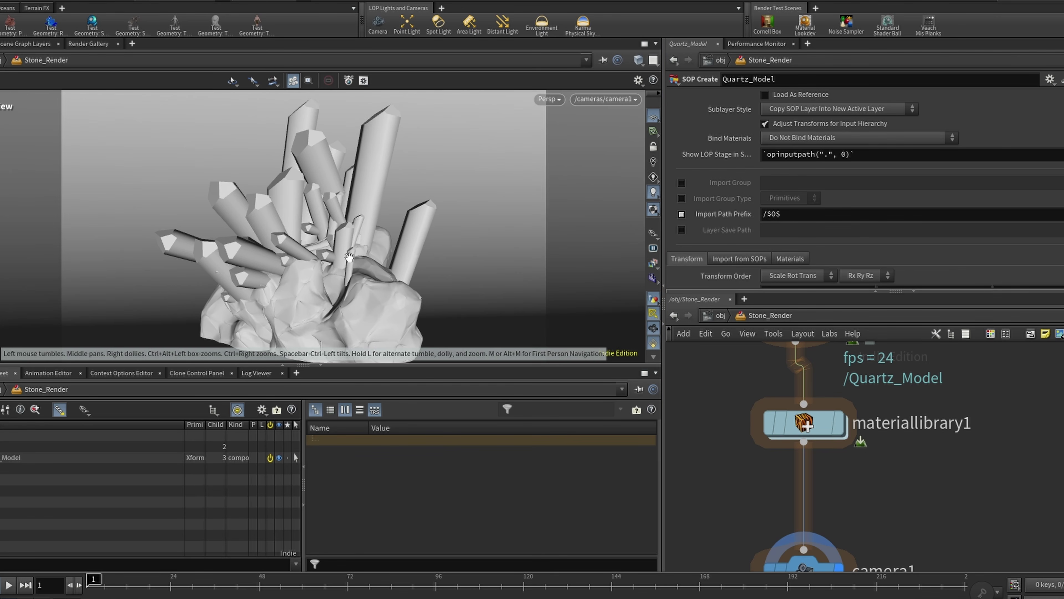
{"action": "left_click", "coordinate": [1, 457]}
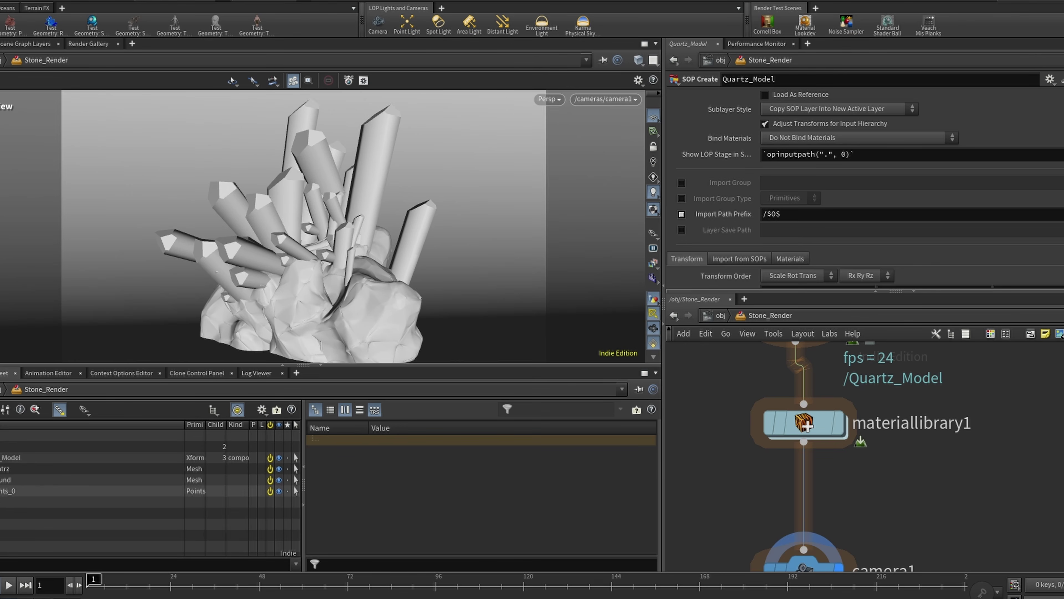
Inside Quartz_Model's geometry network, insert an Add node between merge2 and output0 to remove the loose unused points
{"action": "scroll", "coordinate": [926, 498], "scroll_direction": "down", "scroll_amount": 5}
{"action": "scroll", "coordinate": [907, 445], "scroll_direction": "up", "scroll_amount": 5}
{"action": "double_click", "coordinate": [833, 499]}
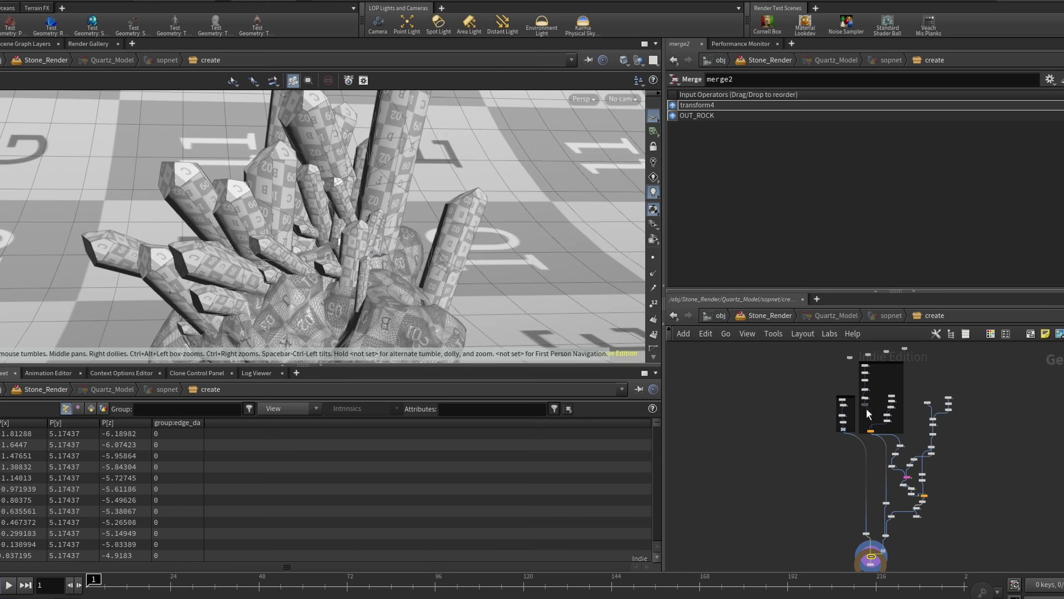
{"action": "scroll", "coordinate": [867, 407], "scroll_direction": "up", "scroll_amount": 8}
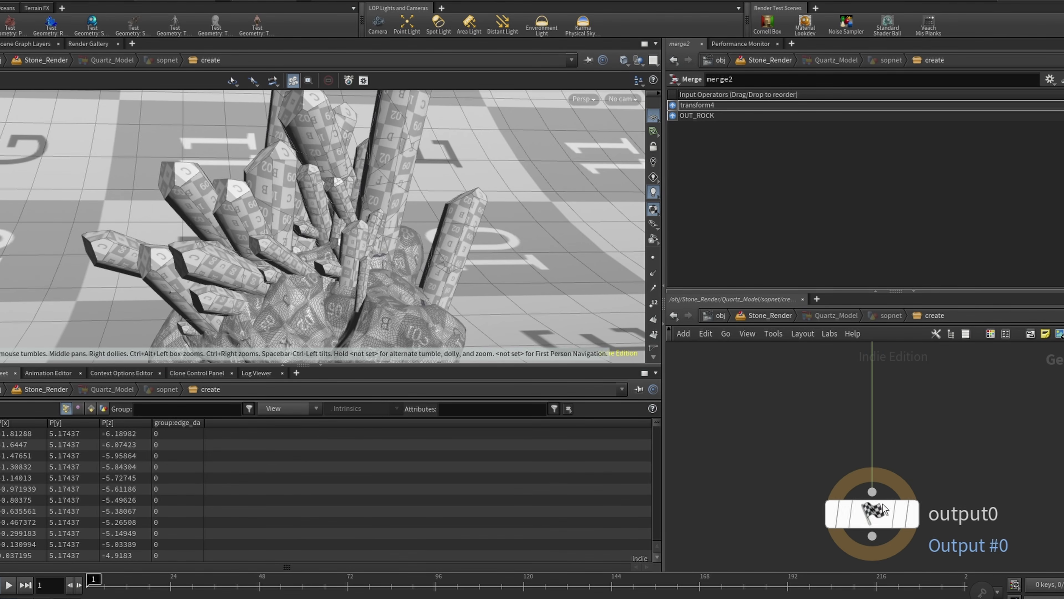
{"action": "key", "text": "Tab"}
{"action": "type", "text": "add"}
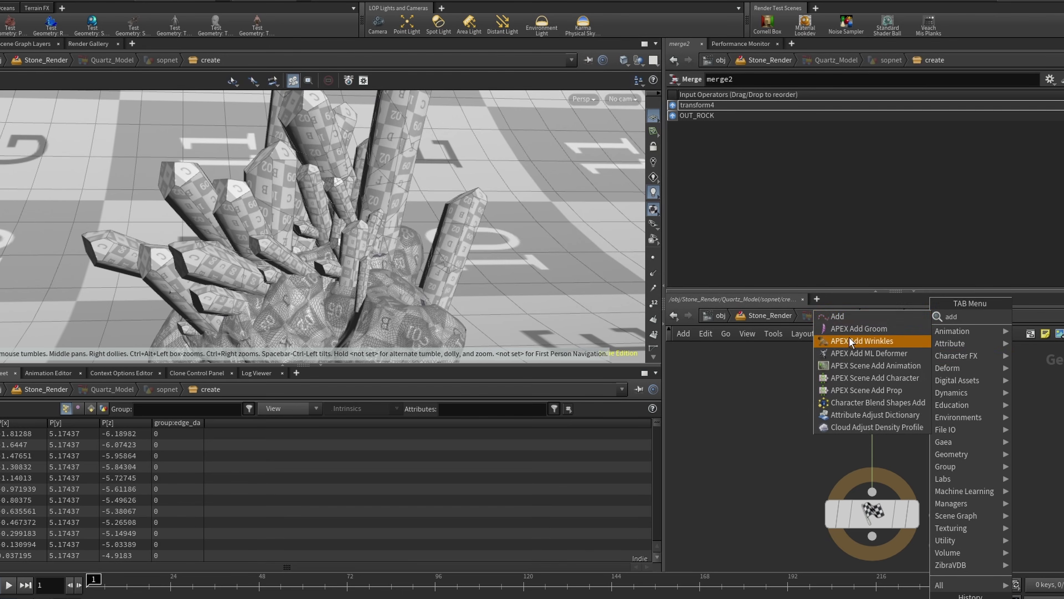
{"action": "left_click", "coordinate": [837, 317]}
{"action": "left_click", "coordinate": [918, 396]}
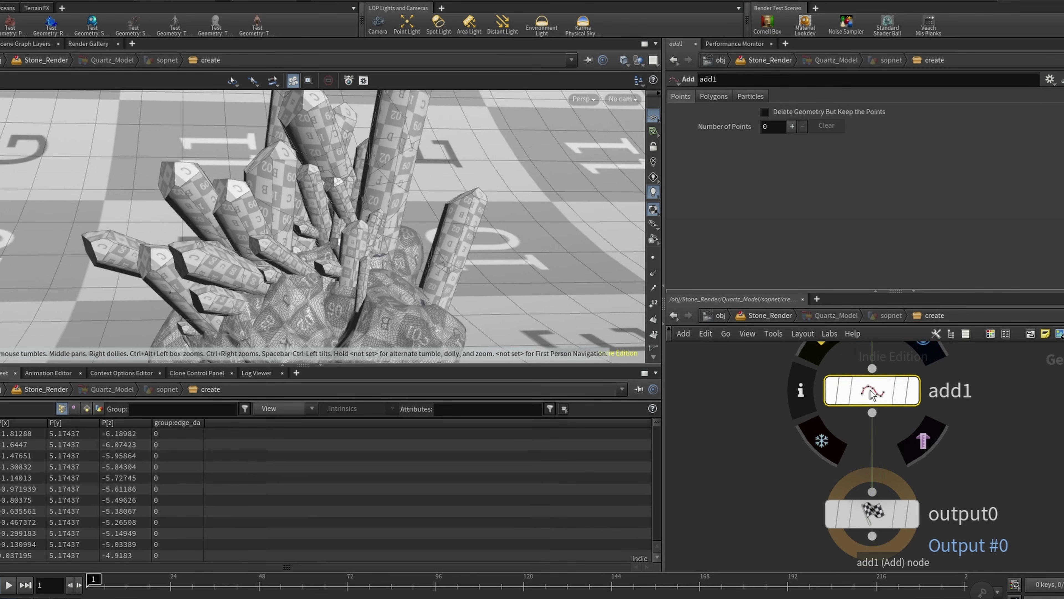
{"action": "left_click", "coordinate": [918, 398]}
{"action": "left_click", "coordinate": [713, 97]}
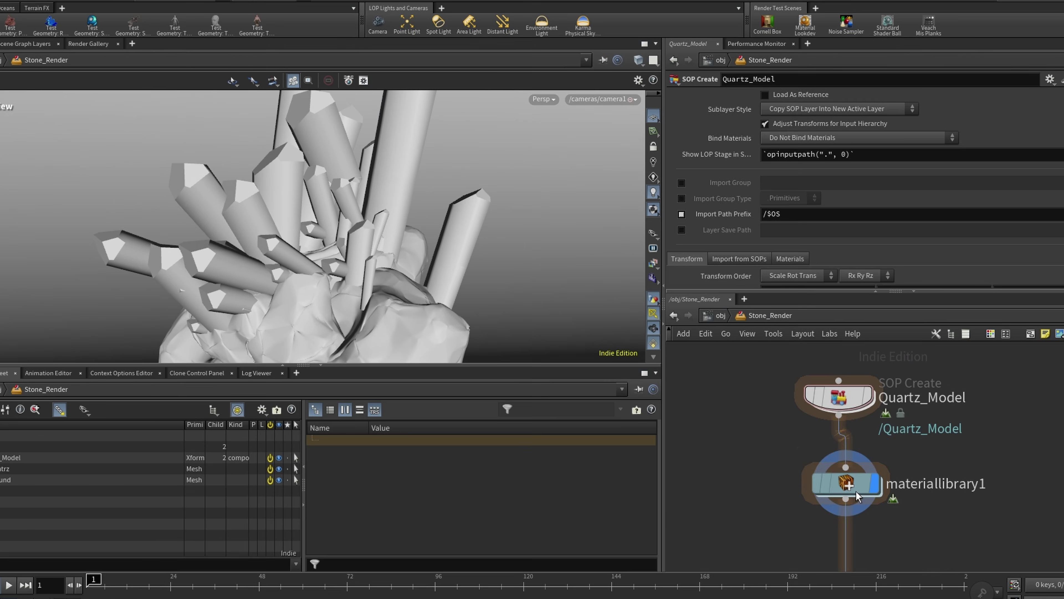
Display materiallibrary1 and create two MaterialX material subnetworks inside it
{"action": "left_click", "coordinate": [856, 491]}
{"action": "double_click", "coordinate": [856, 485]}
{"action": "key", "text": "Tab"}
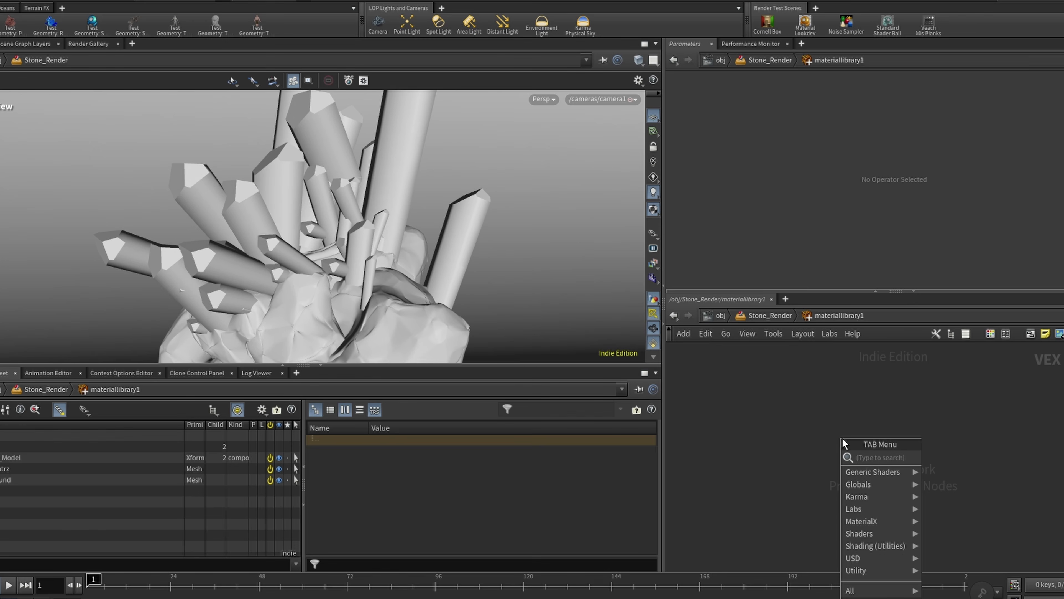
{"action": "mouse_move", "coordinate": [859, 497]}
{"action": "left_click", "coordinate": [957, 419]}
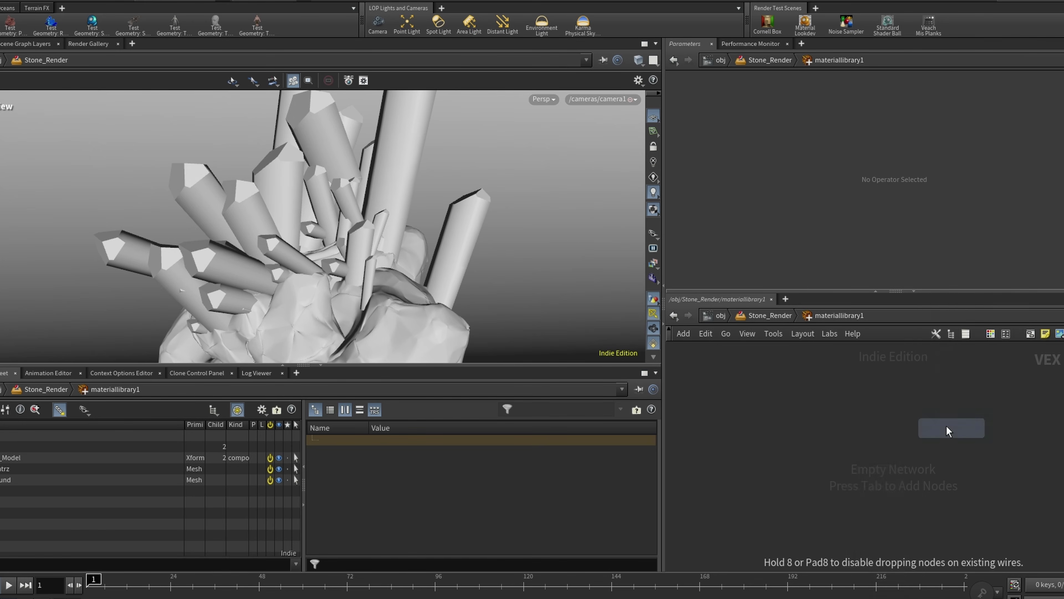
{"action": "left_click", "coordinate": [888, 395]}
{"action": "key", "text": "Tab"}
{"action": "left_click", "coordinate": [901, 598]}
{"action": "left_click", "coordinate": [889, 530]}
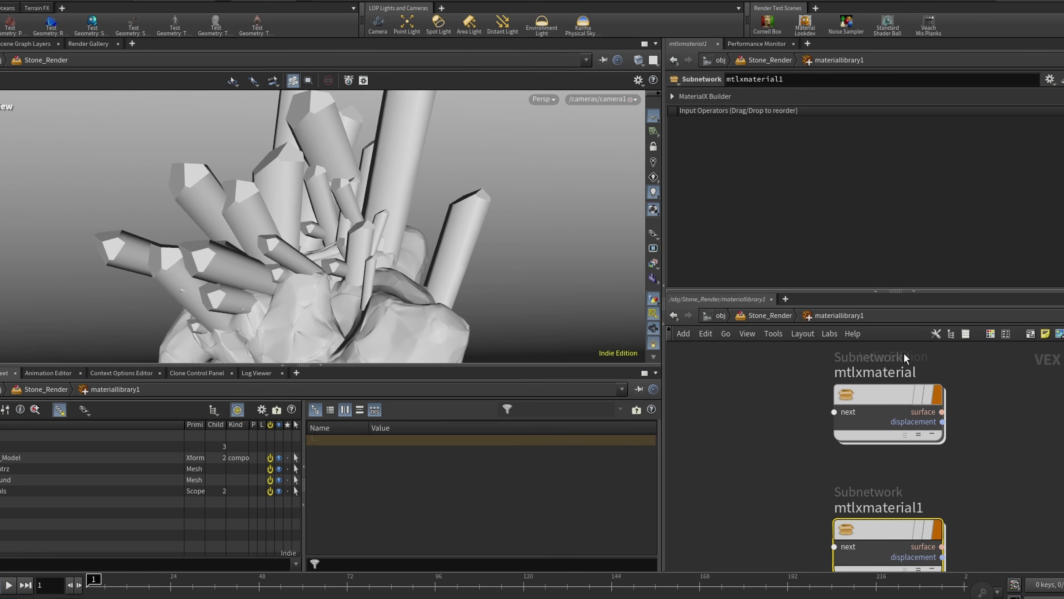
Rename the two MaterialX subnetworks Quartz and Ground
{"action": "double_click", "coordinate": [904, 355]}
{"action": "type", "text": "Quartz"}
{"action": "key", "text": "Tab"}
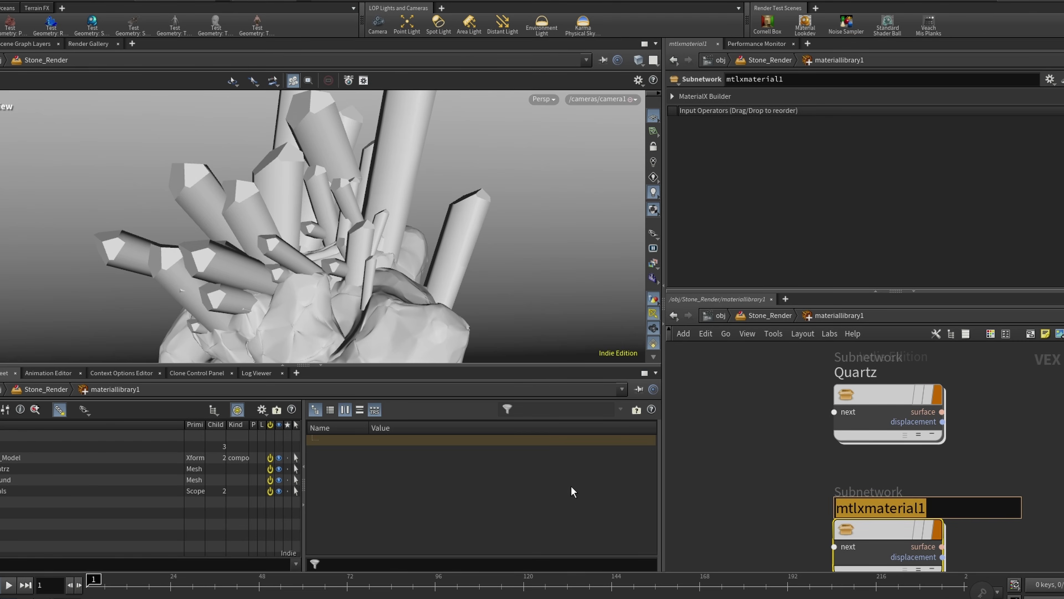
{"action": "type", "text": "Ground"}
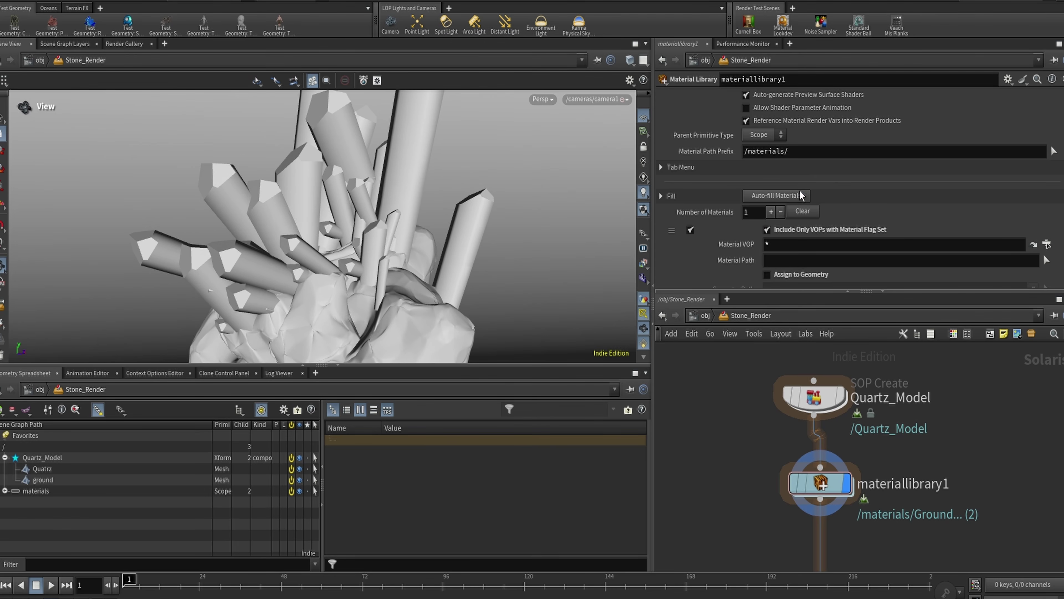
Auto-fill materiallibrary1 with the Quartz and Ground materials and enable assignment to geometry for both
{"action": "left_click", "coordinate": [798, 195]}
{"action": "scroll", "coordinate": [809, 190], "scroll_direction": "down", "scroll_amount": 3}
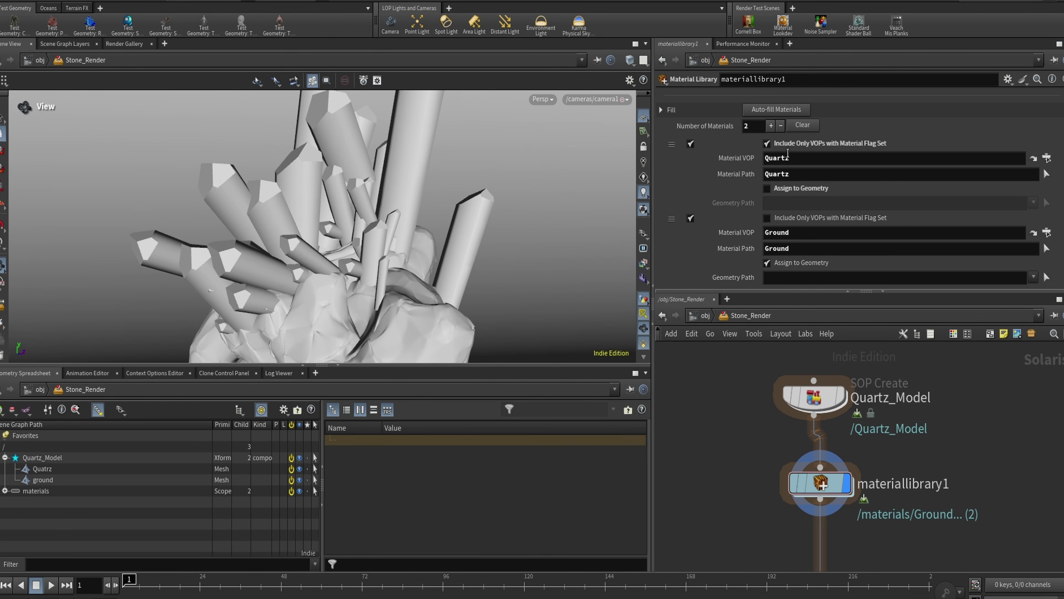
{"action": "left_click", "coordinate": [824, 186]}
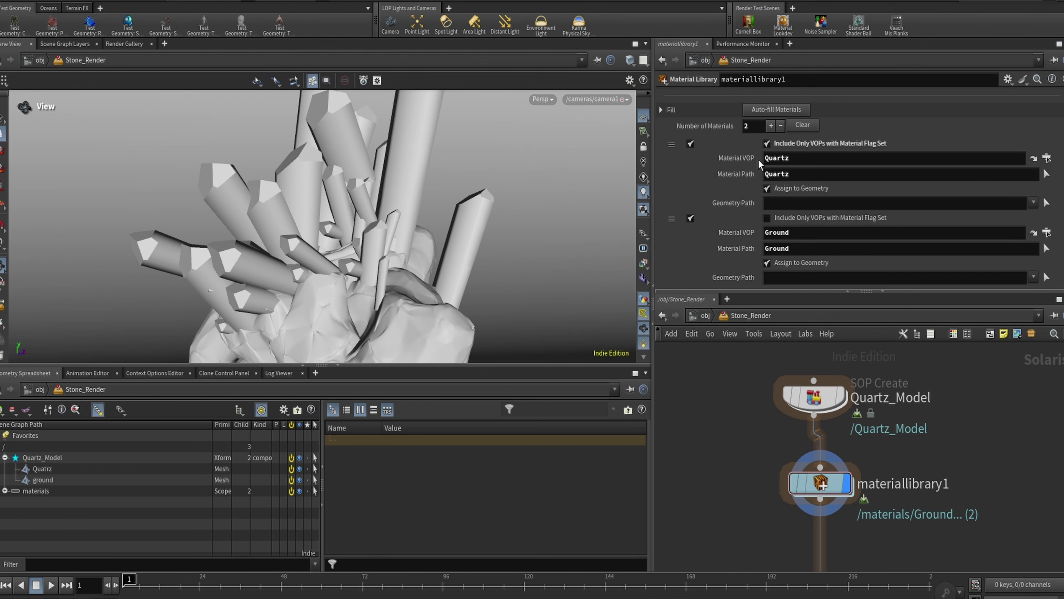
Set the geometry paths to /Quartz_Model/Quatrz for the Quartz material and /Quartz_Model/ground for Ground
{"action": "left_click", "coordinate": [109, 473]}
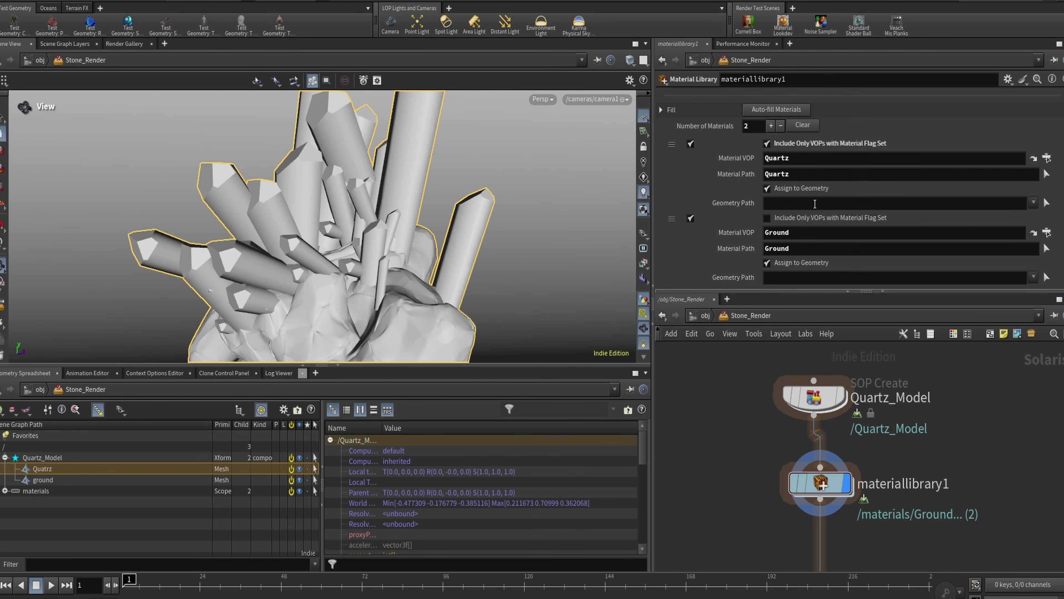
{"action": "left_click_drag", "start_coordinate": [815, 204], "coordinate": [815, 205]}
{"action": "left_click_drag", "start_coordinate": [104, 480], "coordinate": [821, 280]}
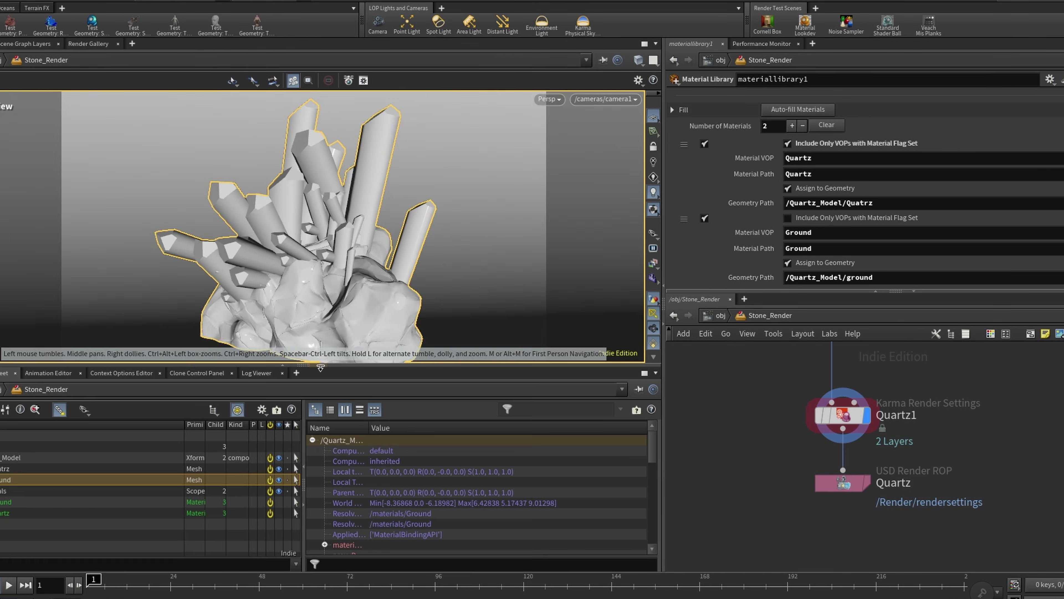
Hide the panes below the viewport and switch the viewport renderer to Karma XPU
{"action": "left_click", "coordinate": [321, 367]}
{"action": "left_click", "coordinate": [547, 104]}
{"action": "left_click", "coordinate": [587, 174]}
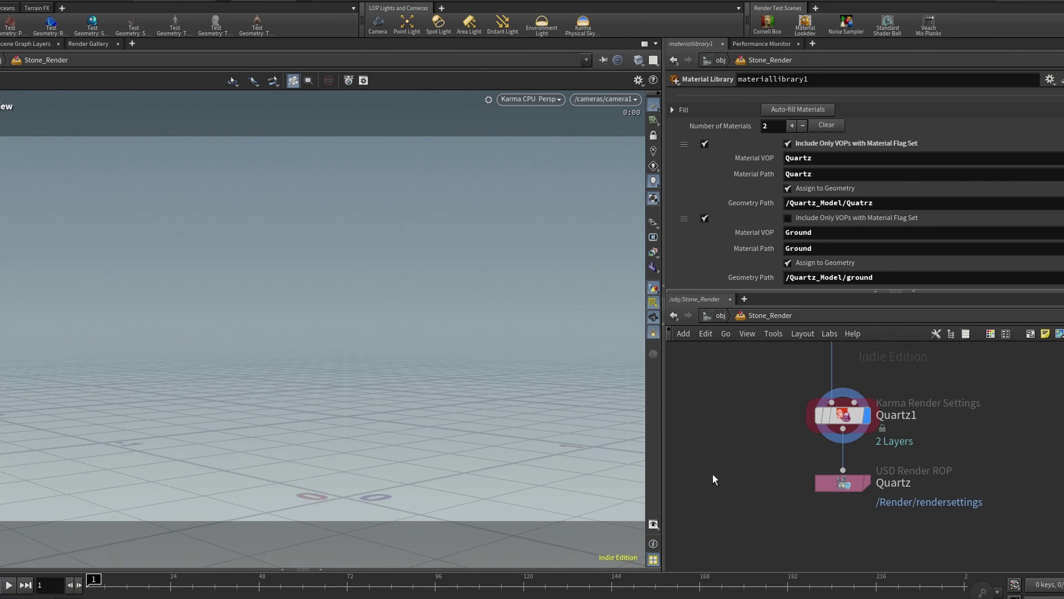
{"action": "left_click", "coordinate": [555, 101]}
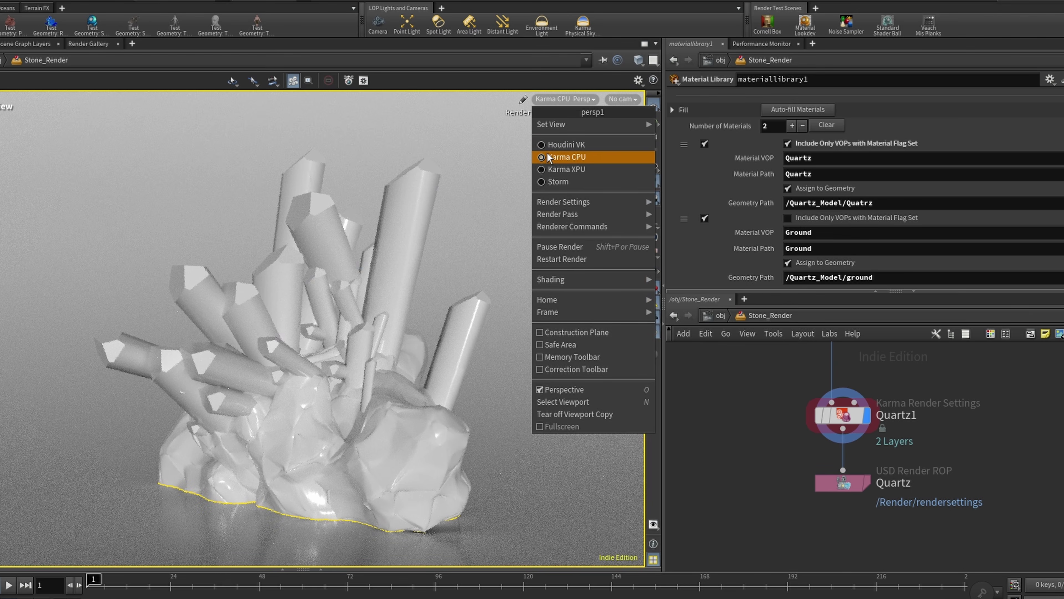
{"action": "left_click", "coordinate": [581, 170]}
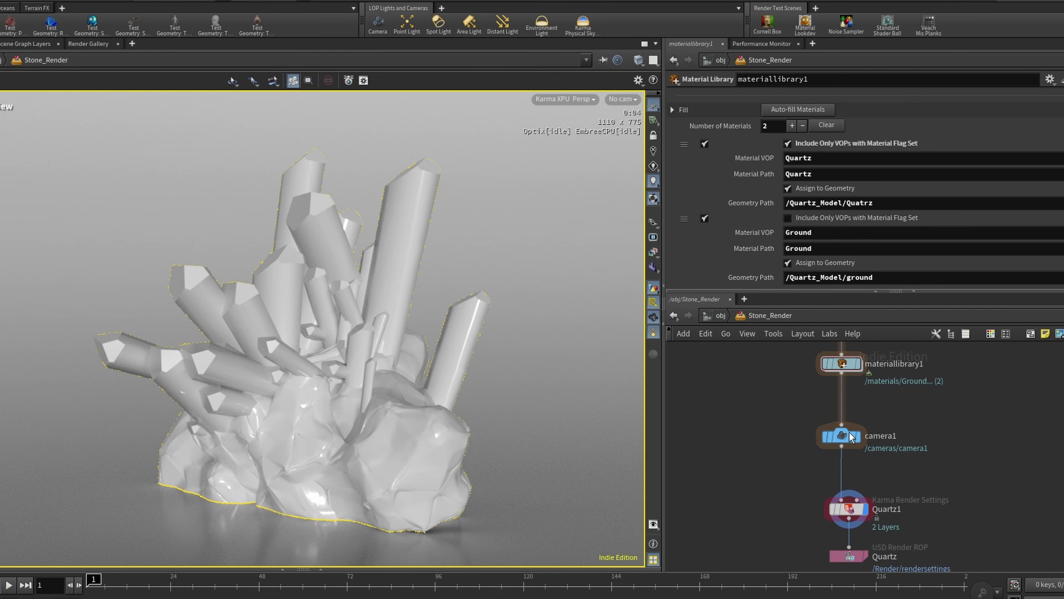
Move camera1, the Karma render settings and the USD Render ROP down to leave space below materiallibrary1
{"action": "left_click_drag", "start_coordinate": [845, 437], "coordinate": [854, 462]}
{"action": "left_click_drag", "start_coordinate": [774, 420], "coordinate": [894, 564]}
{"action": "left_click_drag", "start_coordinate": [847, 454], "coordinate": [848, 493]}
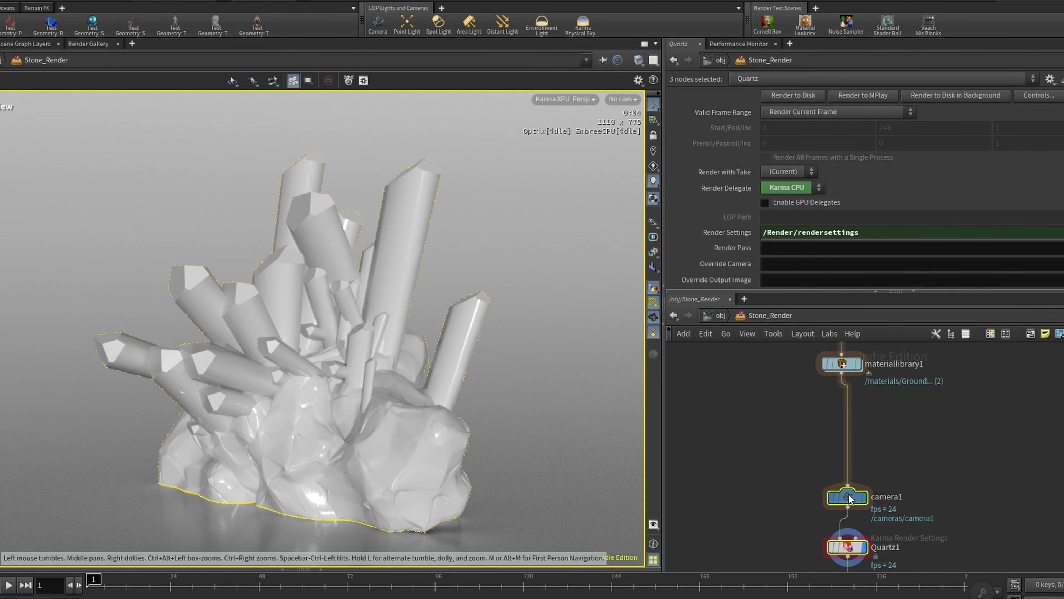
{"action": "left_click", "coordinate": [983, 516]}
{"action": "scroll", "coordinate": [879, 520], "scroll_direction": "down", "scroll_amount": 5}
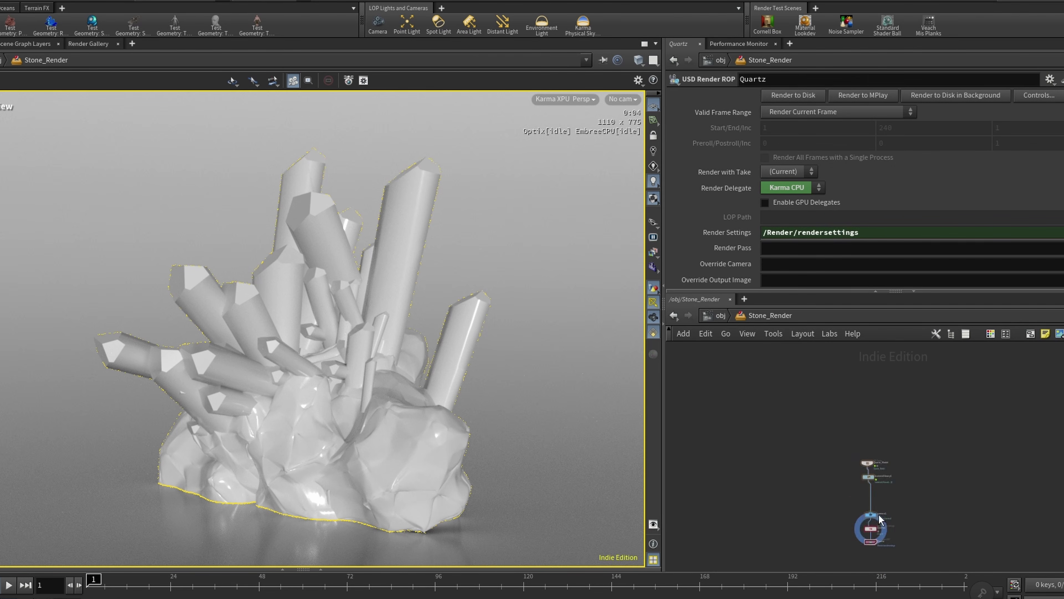
Inside Quartz_Model, enclose the ungrouped crystal-building nodes in a network box and colour the box black
{"action": "scroll", "coordinate": [873, 468], "scroll_direction": "up", "scroll_amount": 5}
{"action": "double_click", "coordinate": [850, 472]}
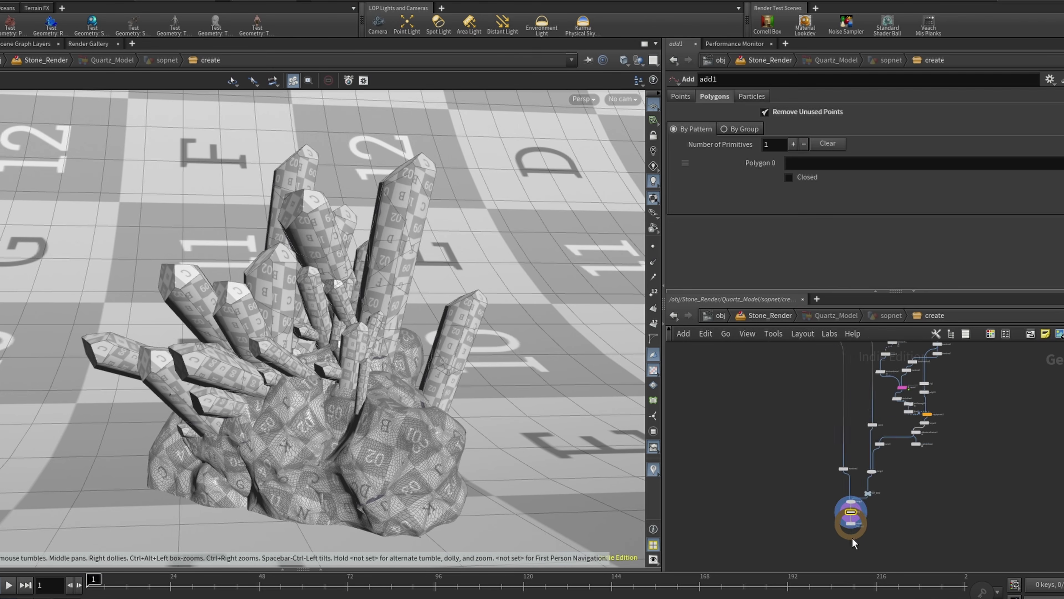
{"action": "left_click_drag", "start_coordinate": [840, 352], "coordinate": [972, 571]}
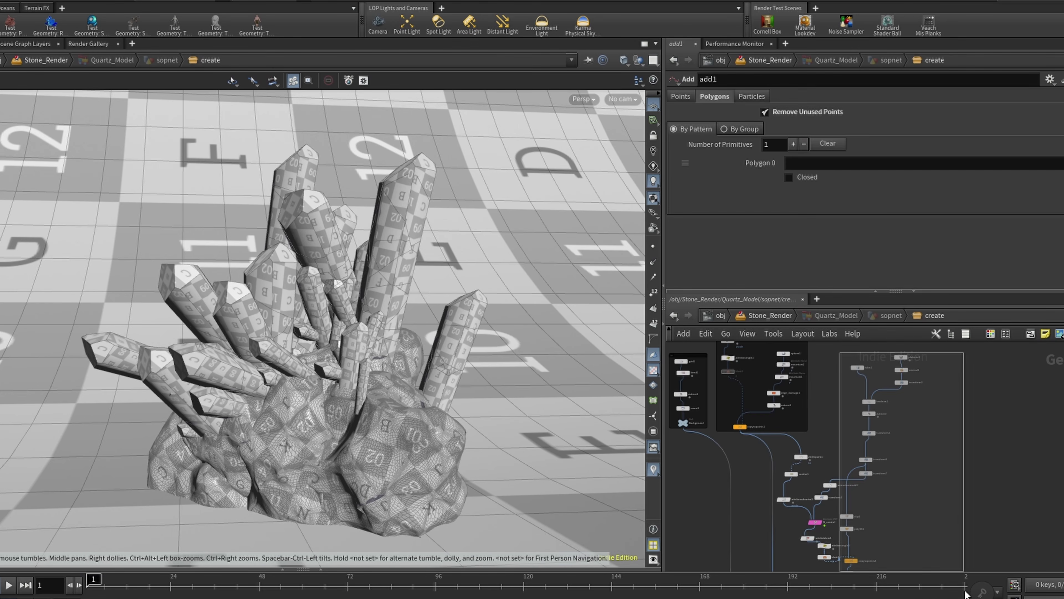
{"action": "scroll", "coordinate": [857, 438], "scroll_direction": "down", "scroll_amount": 4}
{"action": "scroll", "coordinate": [858, 438], "scroll_direction": "up", "scroll_amount": 3}
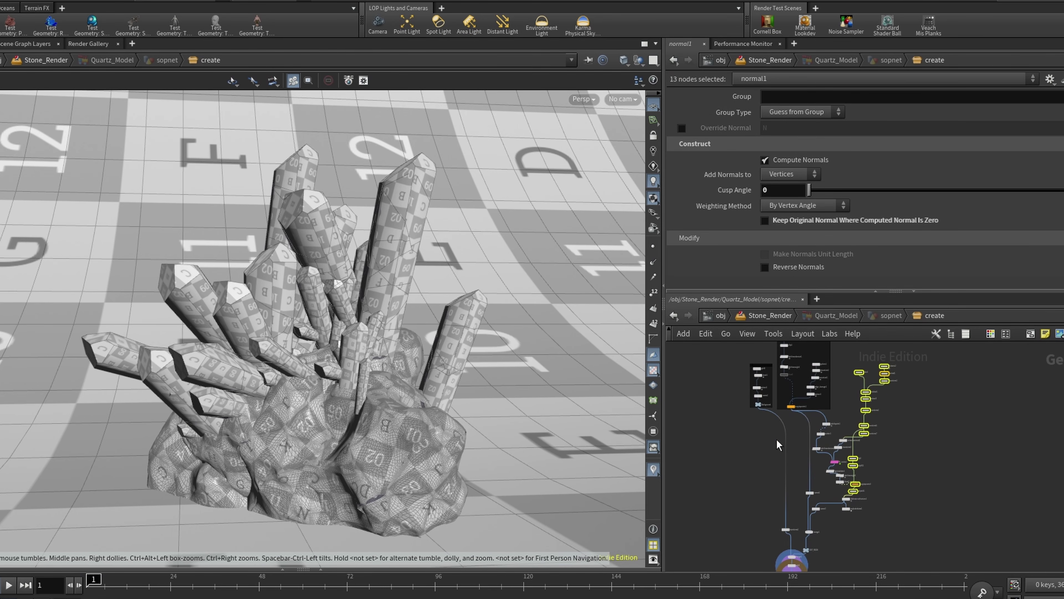
{"action": "left_click_drag", "start_coordinate": [796, 417], "coordinate": [900, 510], "text": "shift"}
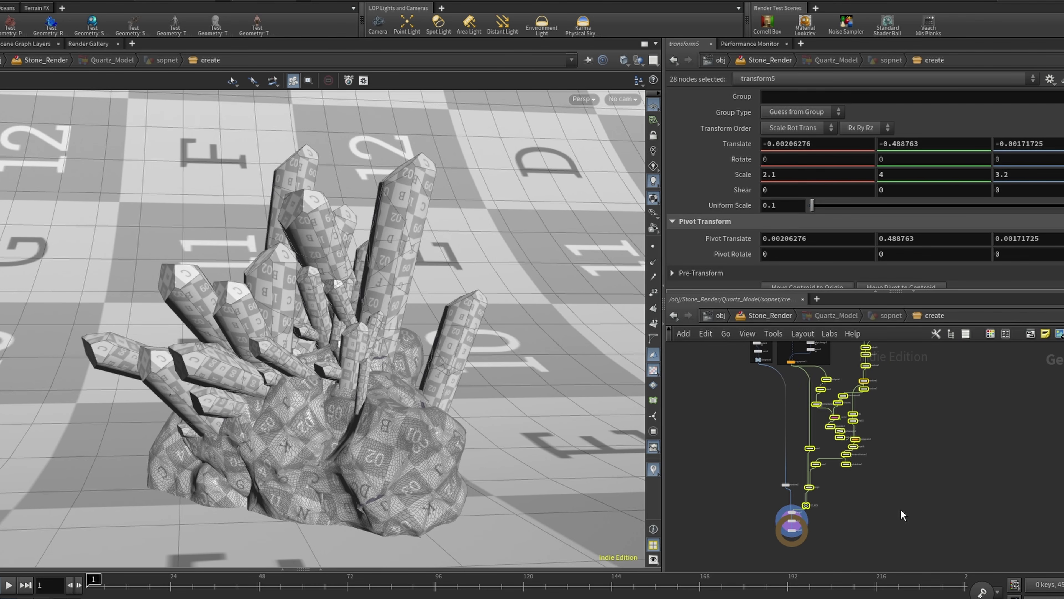
{"action": "left_click", "coordinate": [995, 337]}
{"action": "left_click", "coordinate": [1029, 333]}
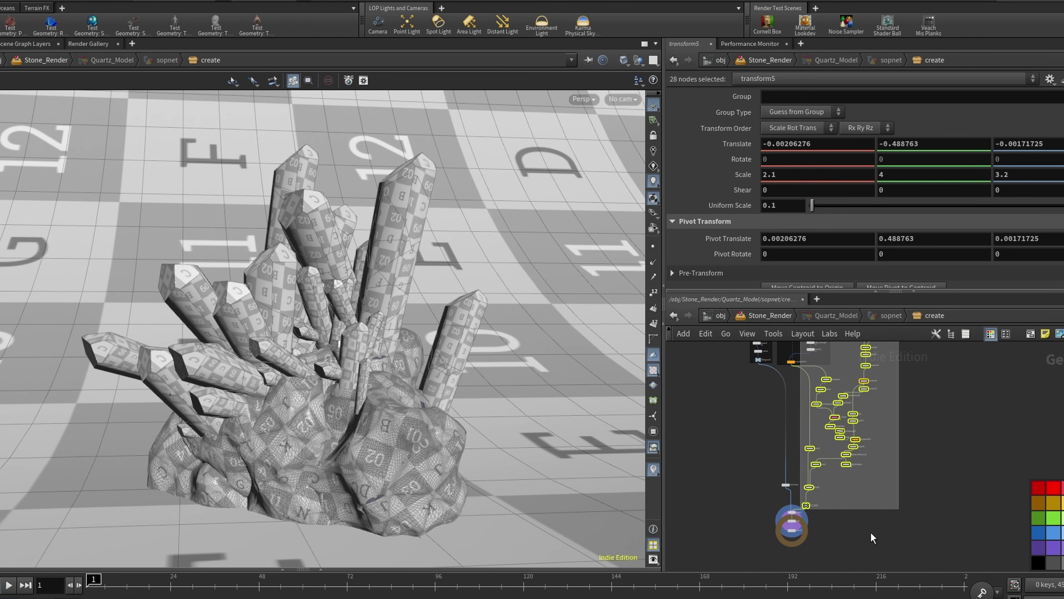
{"action": "left_click", "coordinate": [854, 363]}
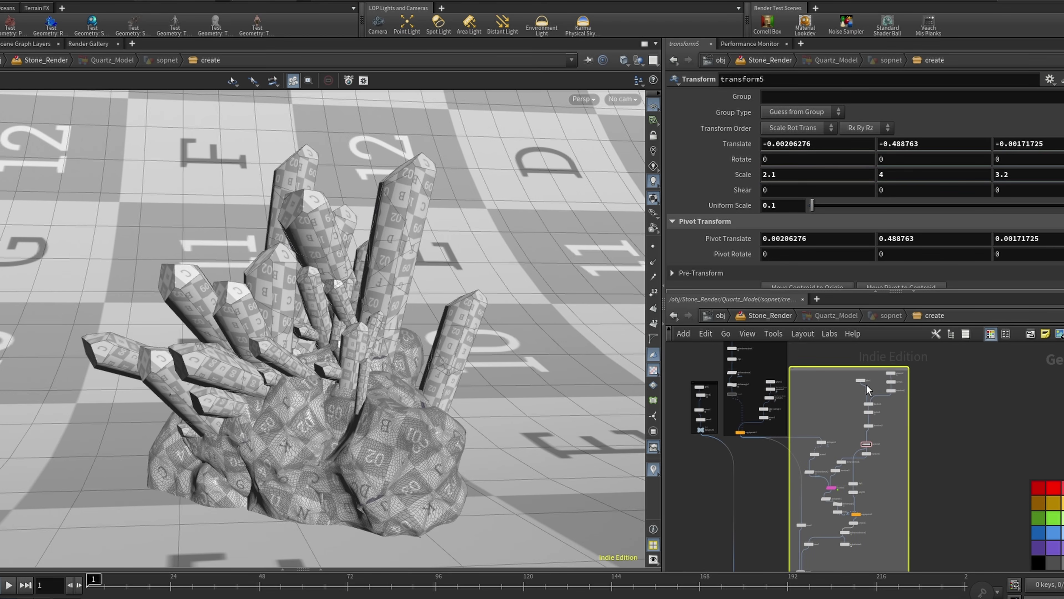
{"action": "left_click", "coordinate": [1038, 564]}
{"action": "scroll", "coordinate": [974, 486], "scroll_direction": "down", "scroll_amount": 3}
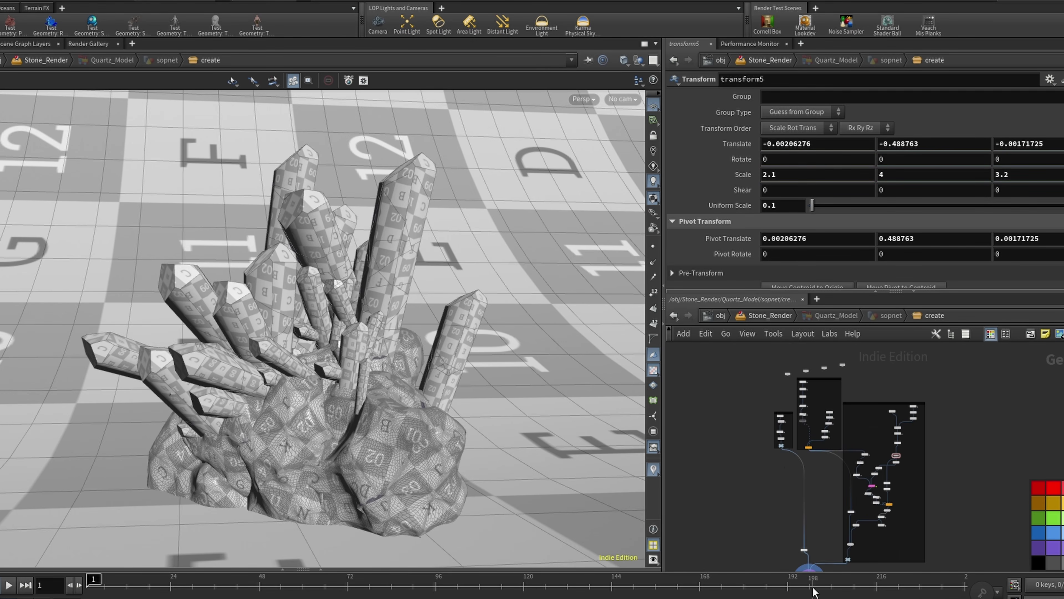
{"action": "scroll", "coordinate": [839, 524], "scroll_direction": "up", "scroll_amount": 5}
{"action": "scroll", "coordinate": [850, 428], "scroll_direction": "down", "scroll_amount": 5}
{"action": "scroll", "coordinate": [850, 448], "scroll_direction": "up", "scroll_amount": 5}
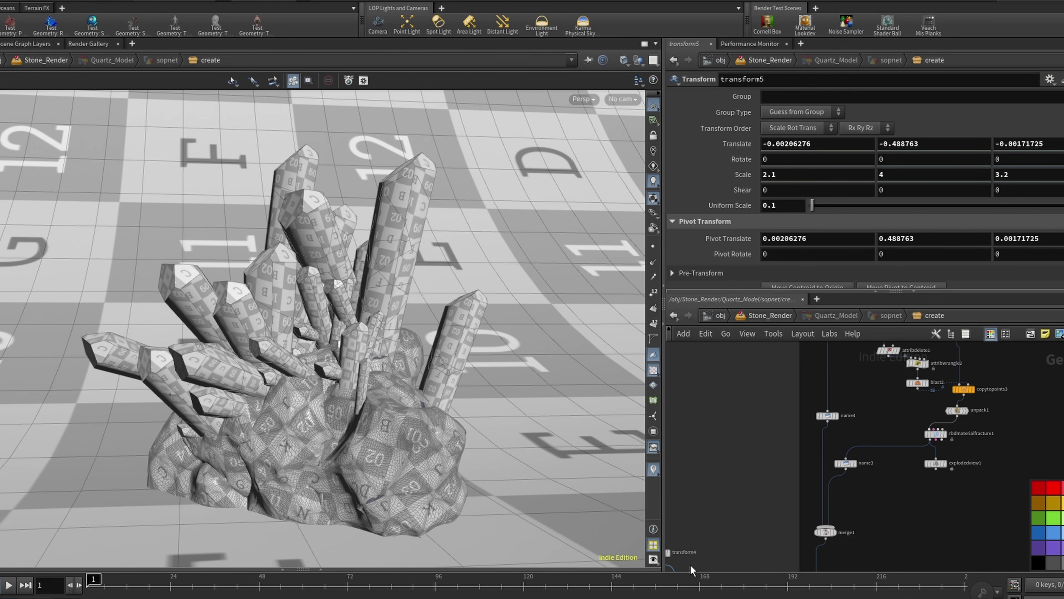
{"action": "scroll", "coordinate": [843, 471], "scroll_direction": "down", "scroll_amount": 3}
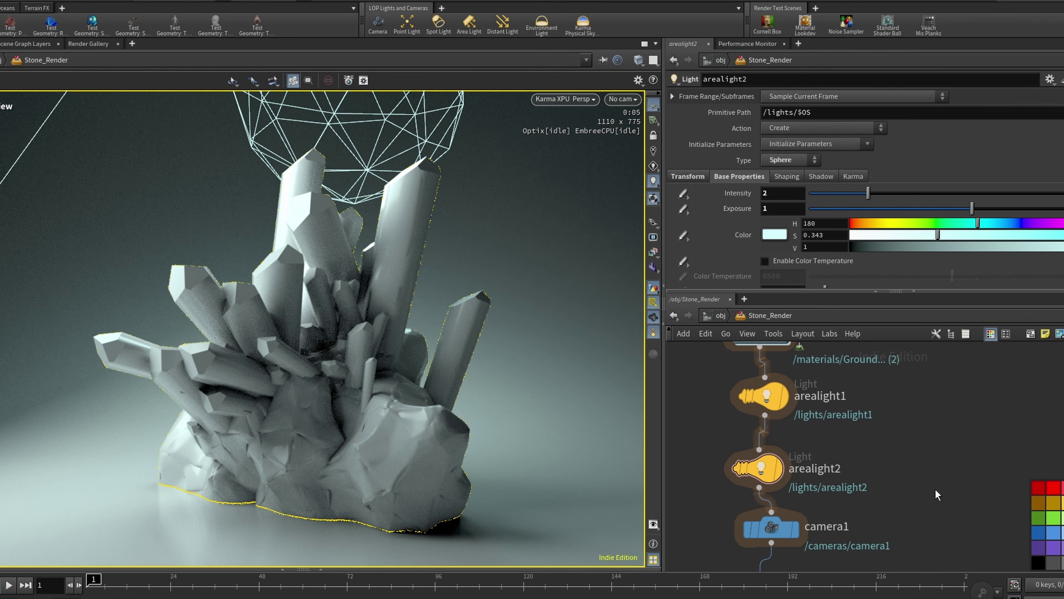
Examine the transform and base property settings of arealight1 and arealight2
{"action": "left_click", "coordinate": [770, 392]}
{"action": "left_click", "coordinate": [687, 176]}
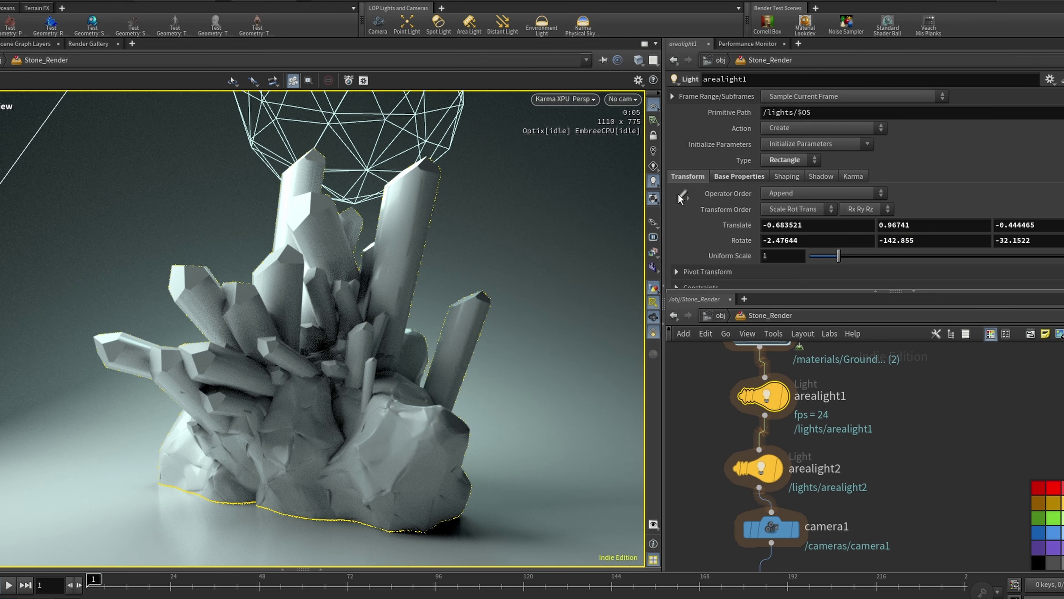
{"action": "scroll", "coordinate": [685, 195], "scroll_direction": "down", "scroll_amount": 2}
{"action": "scroll", "coordinate": [686, 194], "scroll_direction": "up", "scroll_amount": 2}
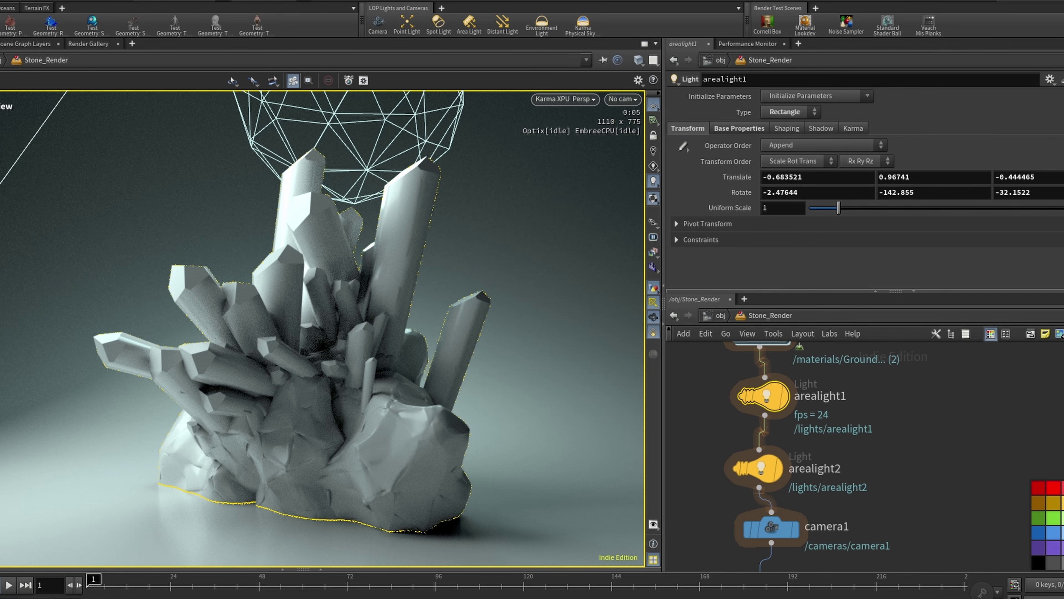
{"action": "left_click", "coordinate": [725, 129]}
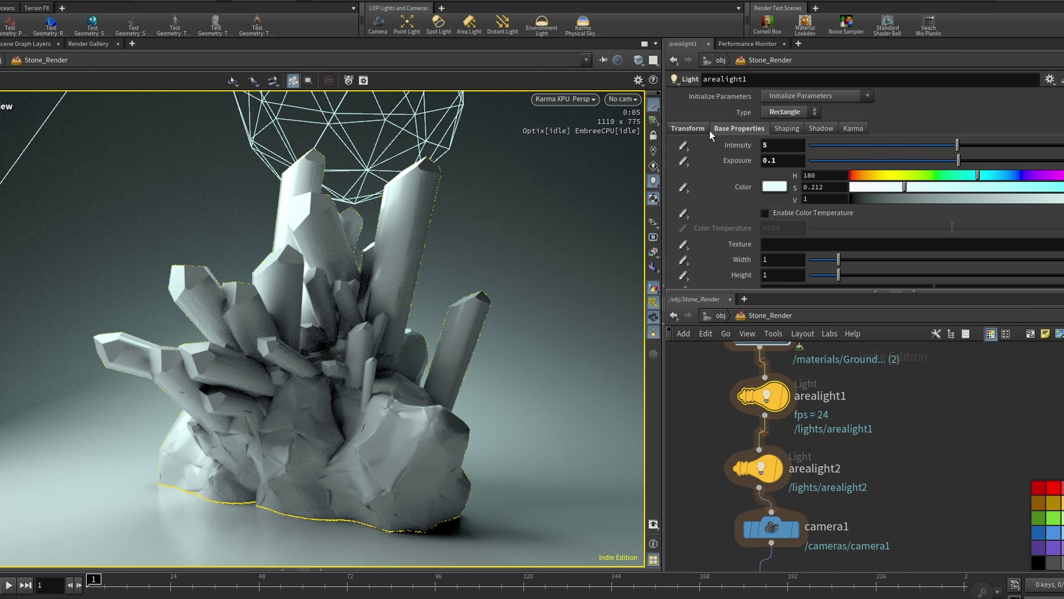
{"action": "scroll", "coordinate": [709, 130], "scroll_direction": "down", "scroll_amount": 1}
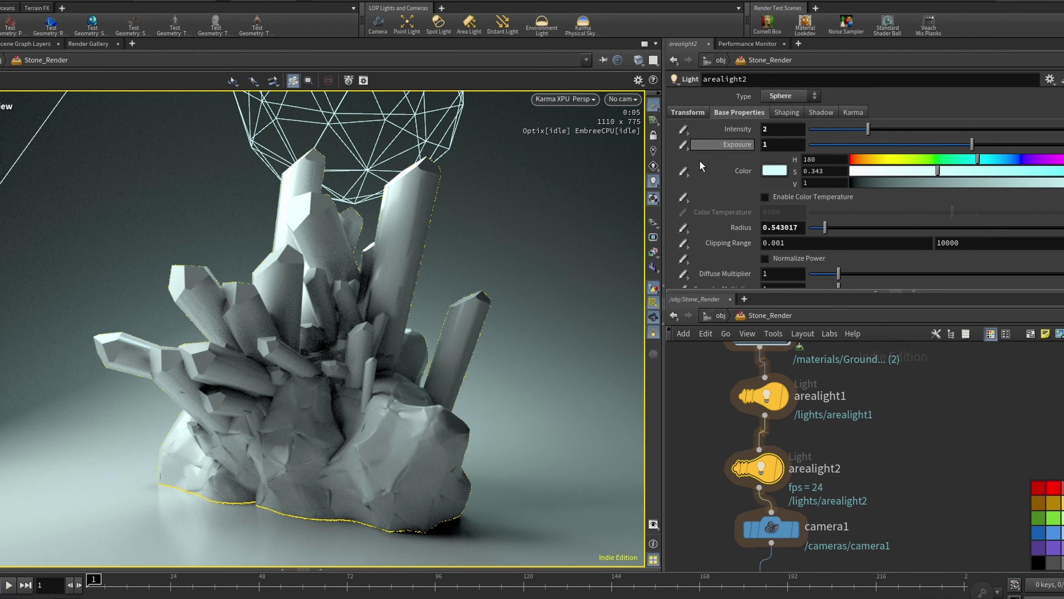
{"action": "scroll", "coordinate": [767, 233], "scroll_direction": "up", "scroll_amount": 3}
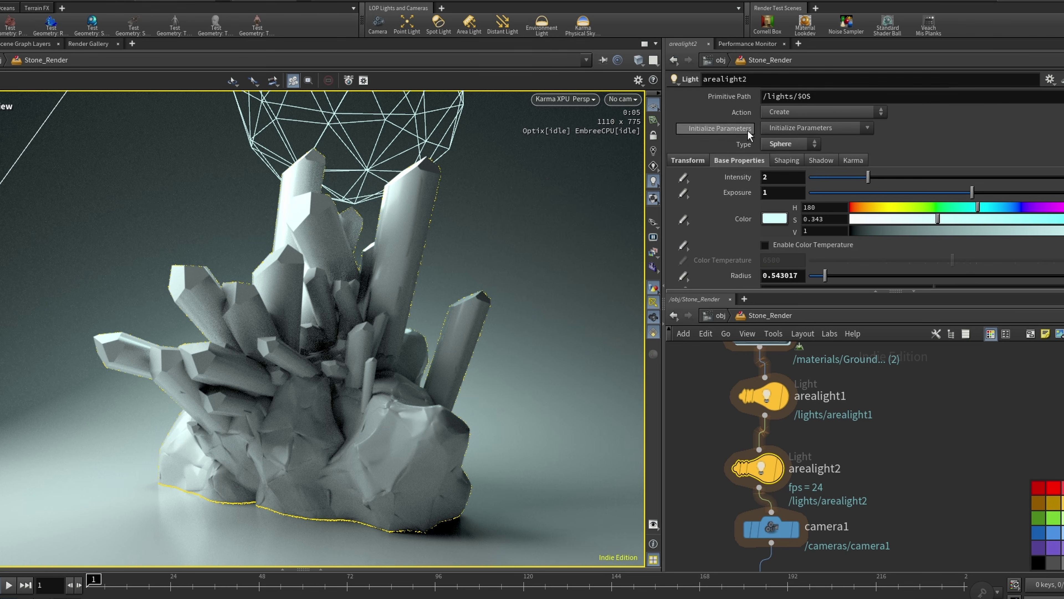
{"action": "left_click", "coordinate": [690, 158]}
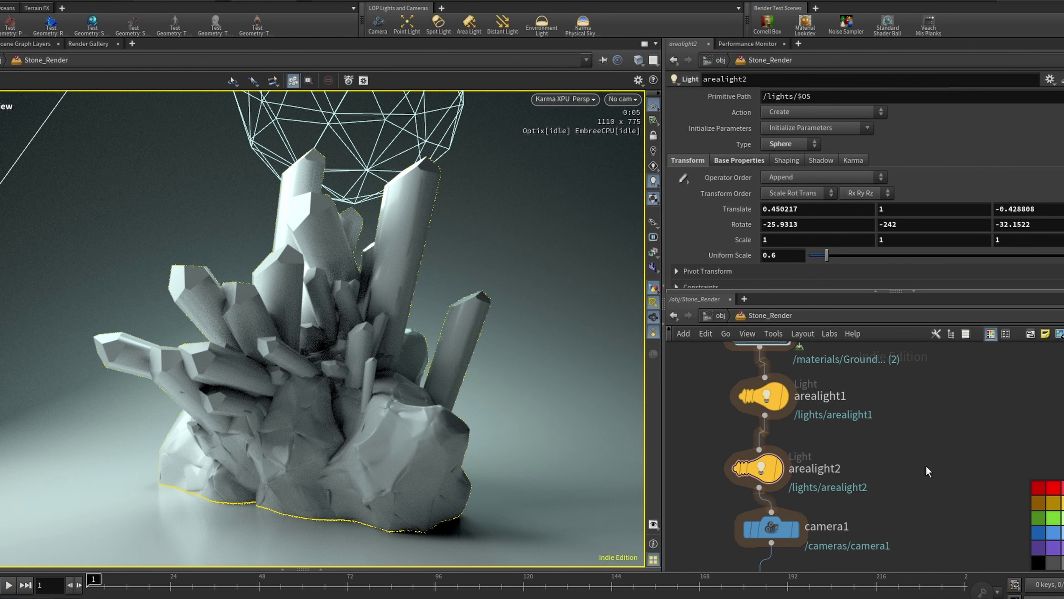
Compare each light's contribution in the render by bypassing and re-enabling arealight2 and arealight1 in turn
{"action": "left_click", "coordinate": [737, 477]}
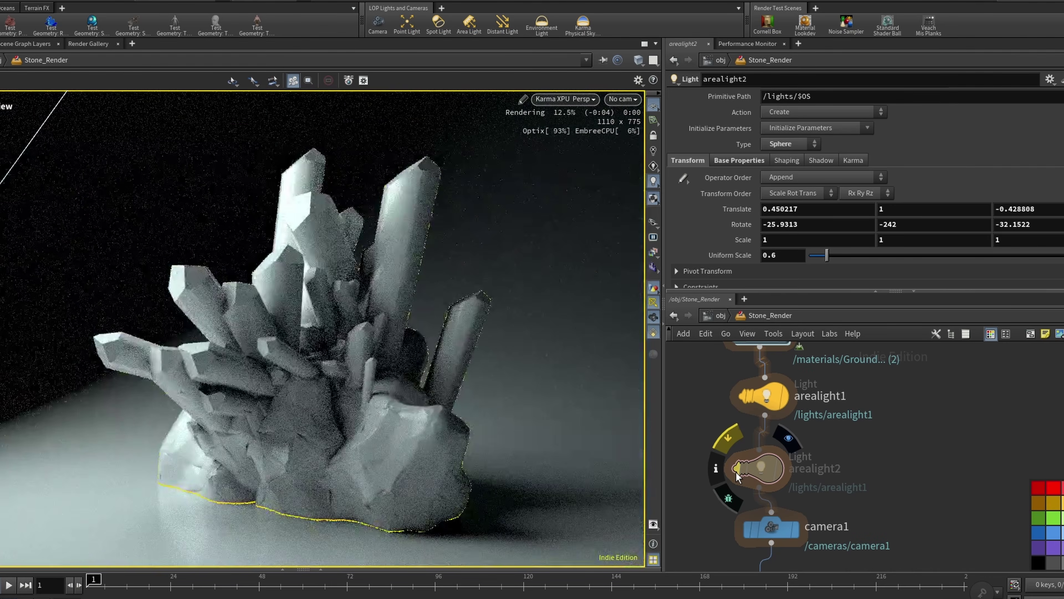
{"action": "left_click", "coordinate": [738, 477]}
{"action": "left_click", "coordinate": [737, 477]}
{"action": "left_click", "coordinate": [737, 477]}
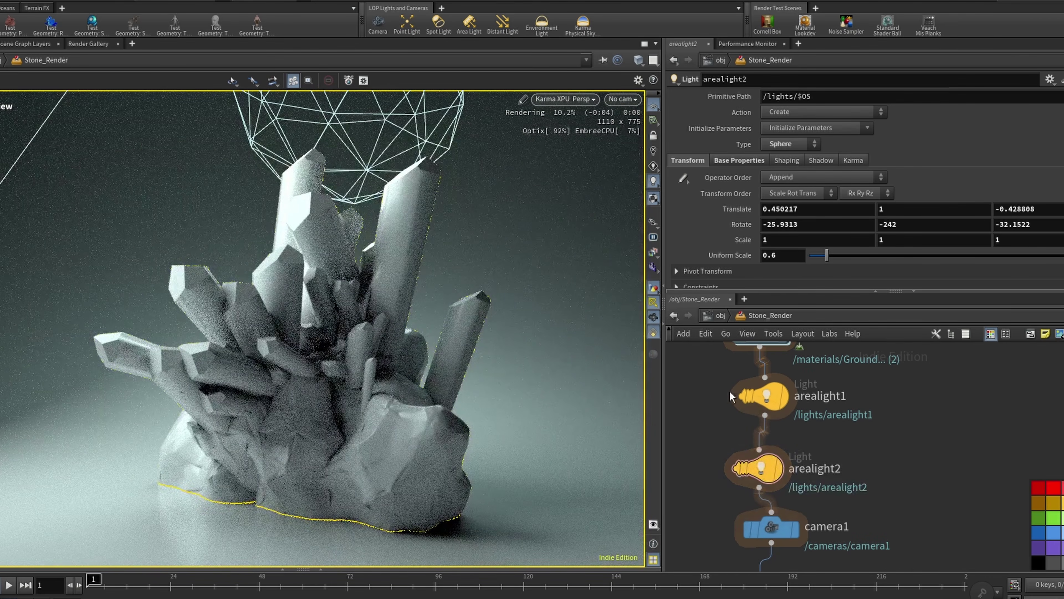
{"action": "left_click", "coordinate": [740, 398]}
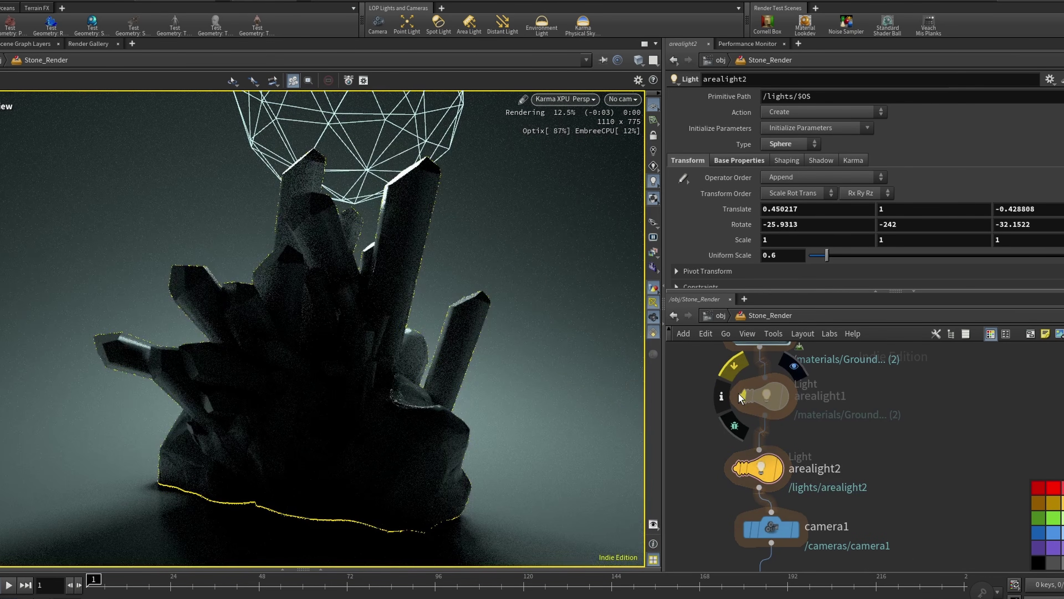
{"action": "left_click", "coordinate": [739, 398]}
{"action": "left_click", "coordinate": [739, 398]}
{"action": "left_click", "coordinate": [739, 396]}
Shift camera1 and the render nodes further down to separate them from arealight2
{"action": "middle_click_drag", "start_coordinate": [812, 544], "coordinate": [796, 469]}
{"action": "scroll", "coordinate": [796, 469], "scroll_direction": "down", "scroll_amount": 1}
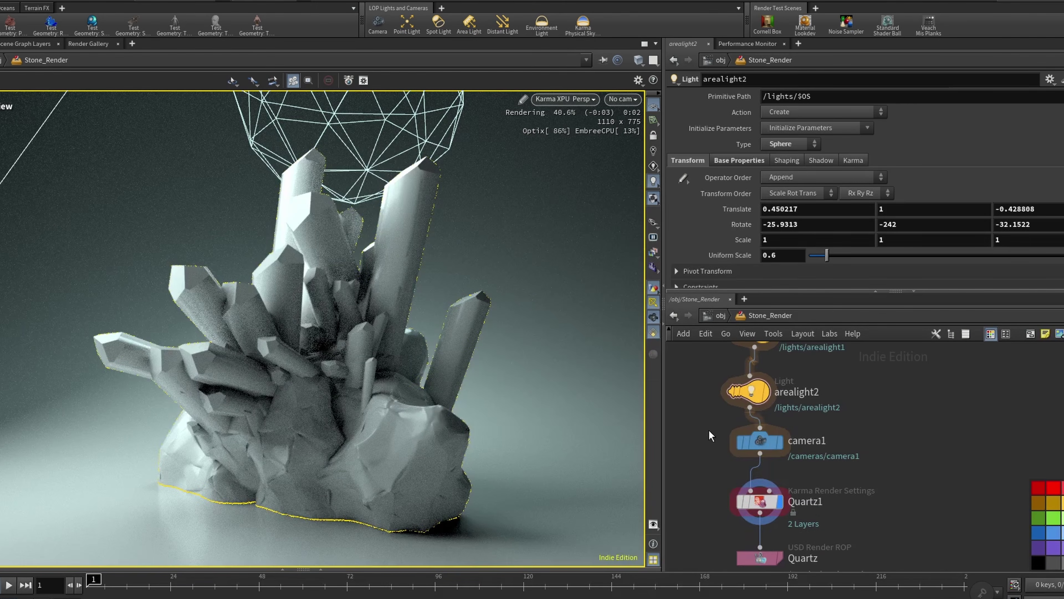
{"action": "left_click_drag", "start_coordinate": [709, 430], "coordinate": [772, 566]}
{"action": "left_click_drag", "start_coordinate": [754, 448], "coordinate": [740, 498]}
{"action": "left_click", "coordinate": [860, 459]}
Open the Ground material and set the mtlxstandard_surface base color to dark grey, 0.2 in each channel
{"action": "scroll", "coordinate": [855, 465], "scroll_direction": "down", "scroll_amount": 4}
{"action": "scroll", "coordinate": [835, 436], "scroll_direction": "up", "scroll_amount": 4}
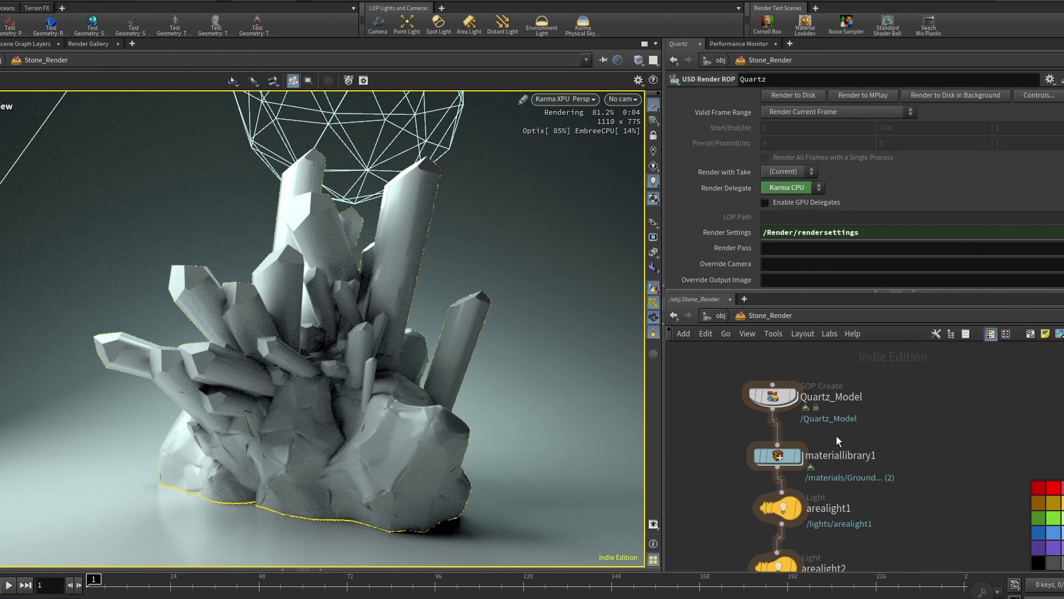
{"action": "double_click", "coordinate": [777, 455]}
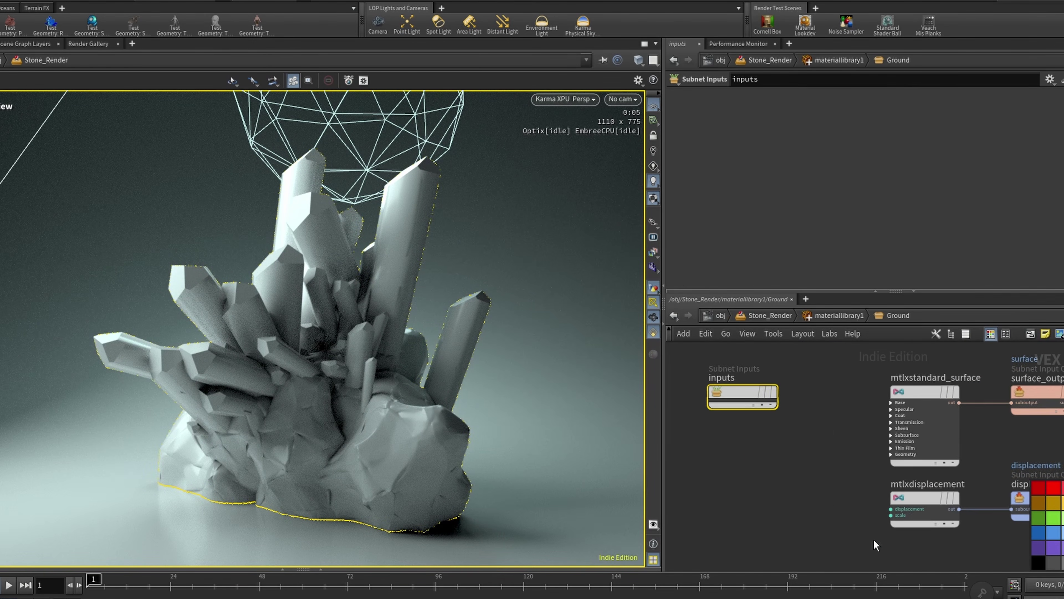
{"action": "scroll", "coordinate": [817, 420], "scroll_direction": "up", "scroll_amount": 2}
{"action": "left_click_drag", "start_coordinate": [817, 421], "coordinate": [1054, 369]}
{"action": "left_click", "coordinate": [946, 426]}
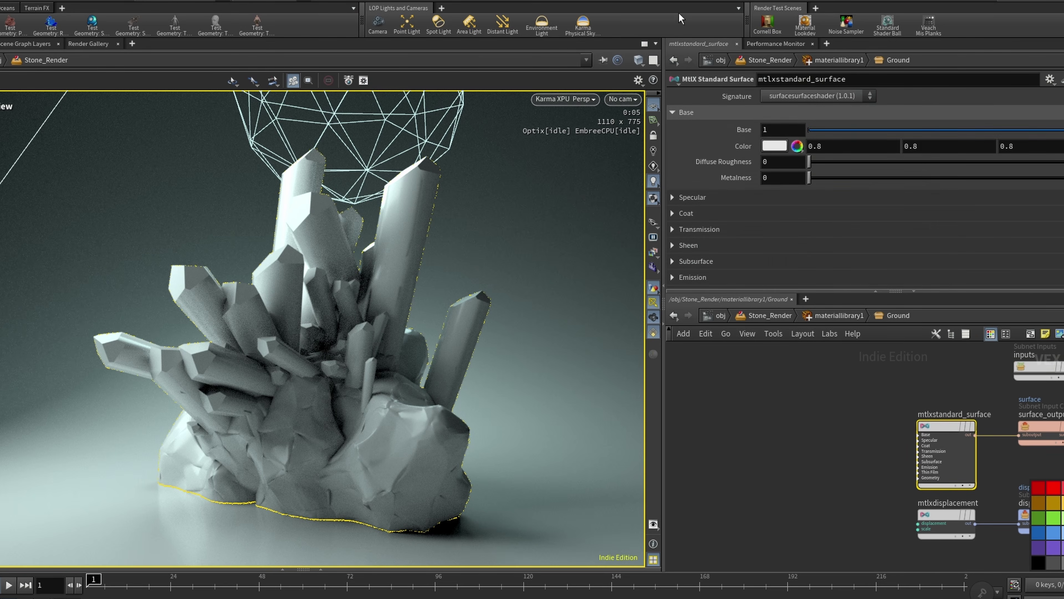
{"action": "left_click", "coordinate": [766, 147]}
{"action": "left_click", "coordinate": [831, 116]}
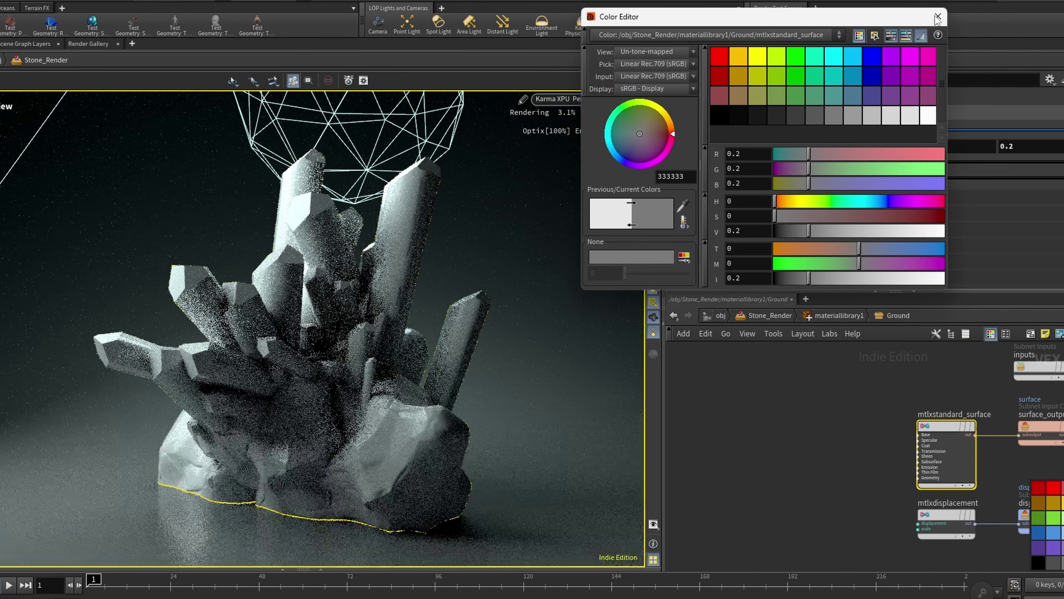
{"action": "left_click", "coordinate": [938, 17]}
Set the Ground surface's specular to 0.123, specular roughness to 1 and index of refraction to 1
{"action": "left_click_drag", "start_coordinate": [901, 218], "coordinate": [1062, 248]}
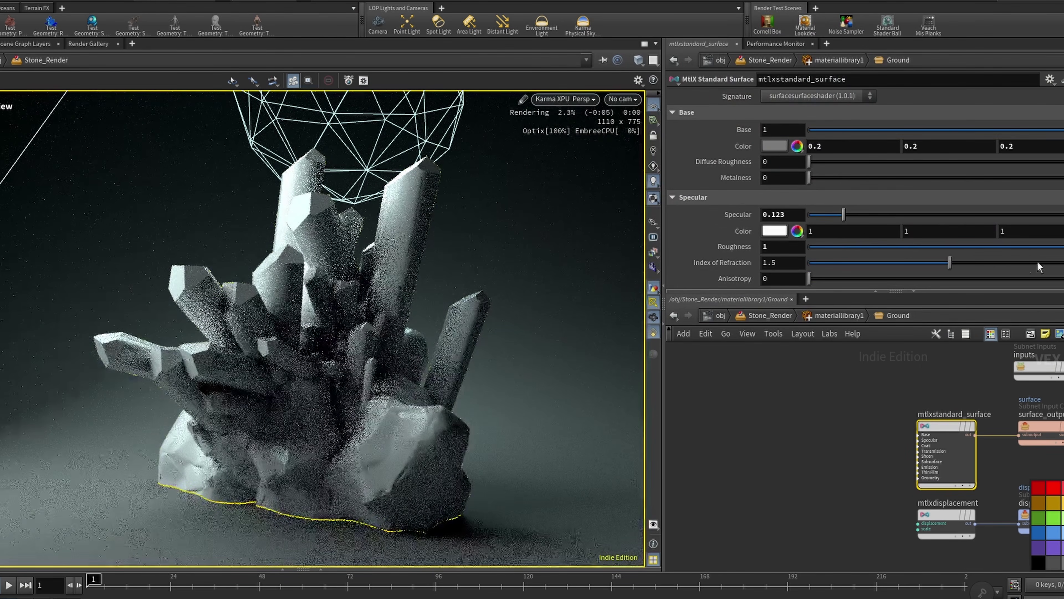
{"action": "left_click_drag", "start_coordinate": [786, 263], "coordinate": [754, 264]}
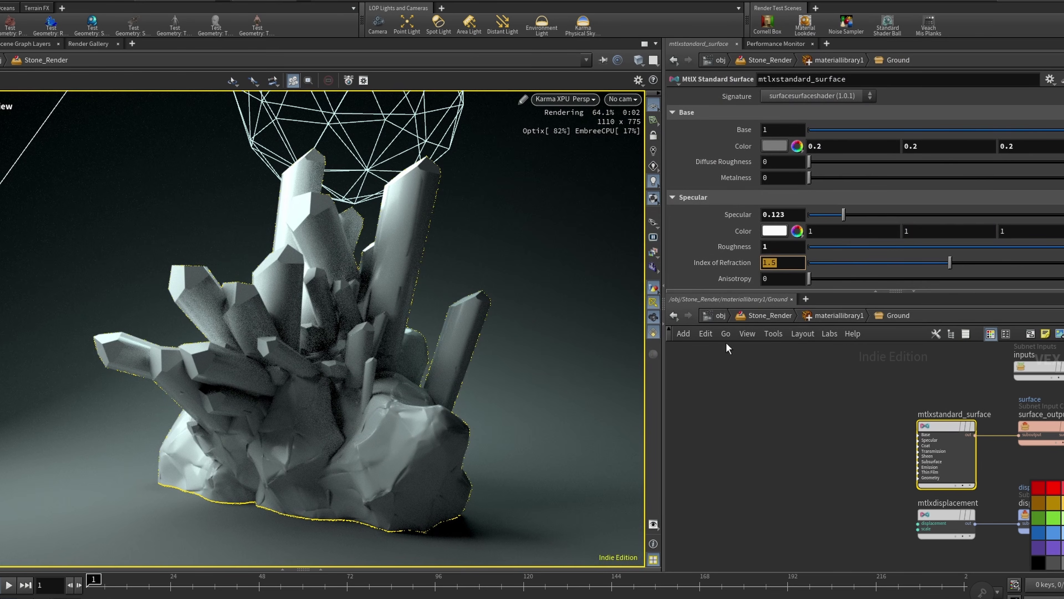
{"action": "type", "text": "1"}
{"action": "key", "text": "Return"}
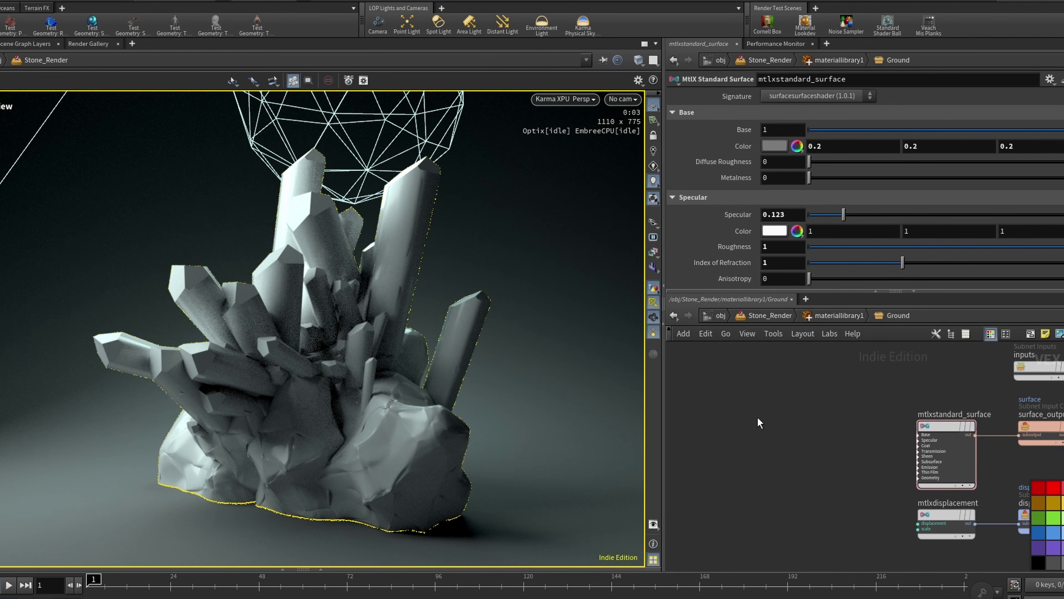
Enter the Quartz material, move its inputs node aside and select mtlxstandard_surface for editing
{"action": "key", "text": "u"}
{"action": "double_click", "coordinate": [879, 396]}
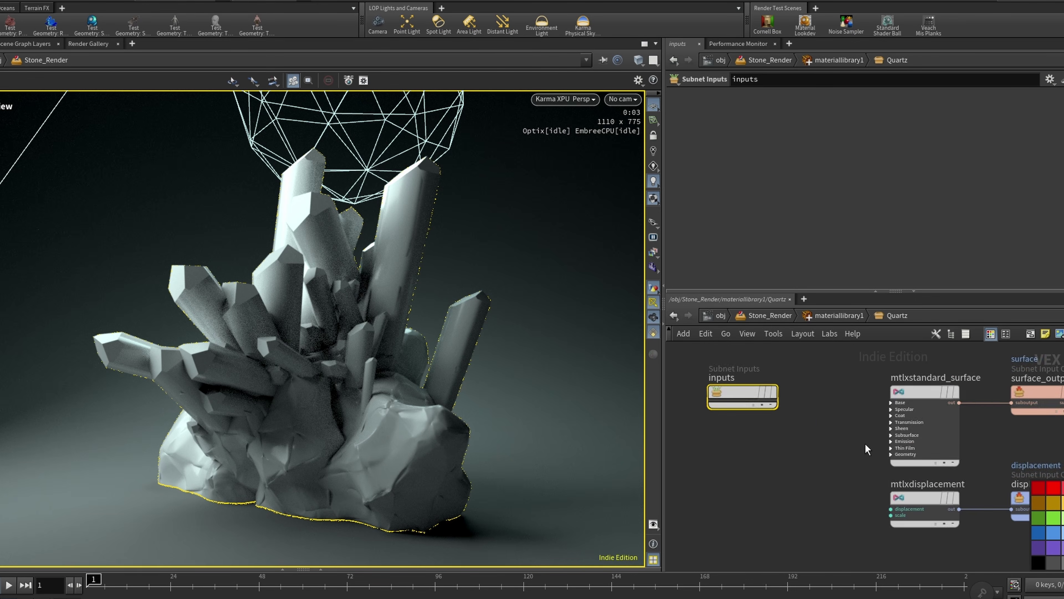
{"action": "scroll", "coordinate": [867, 449], "scroll_direction": "down", "scroll_amount": 3}
{"action": "left_click_drag", "start_coordinate": [817, 428], "coordinate": [1054, 371]}
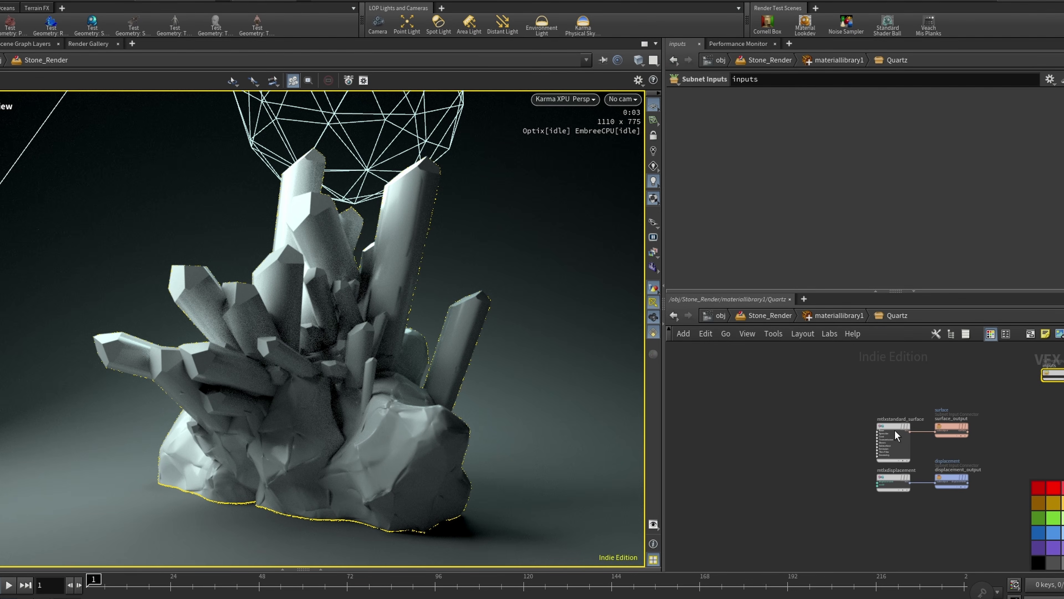
{"action": "left_click_drag", "start_coordinate": [893, 429], "coordinate": [889, 379]}
{"action": "scroll", "coordinate": [891, 364], "scroll_direction": "up", "scroll_amount": 4}
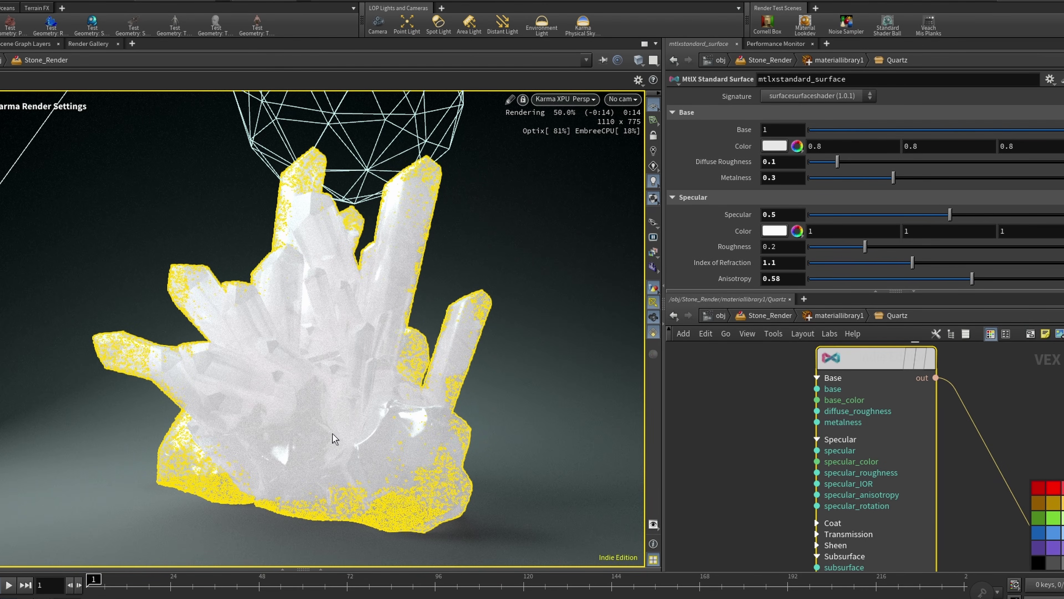
Re-enter the Quartz material's mtlxstandard_surface, set its coat roughness to 0 and collapse the Coat parameters
{"action": "key", "text": "s"}
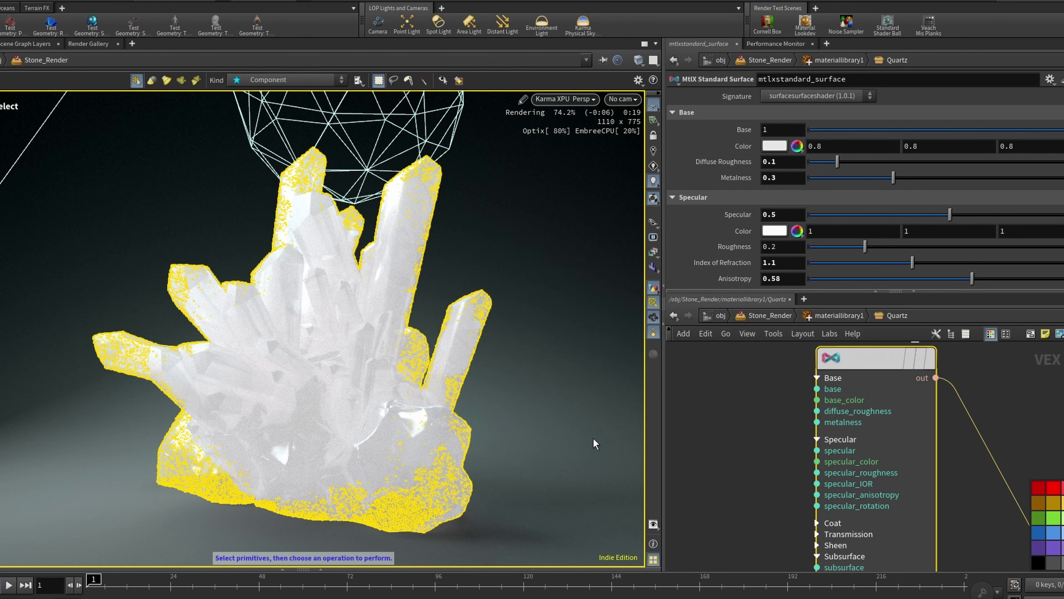
{"action": "right_click", "coordinate": [377, 423]}
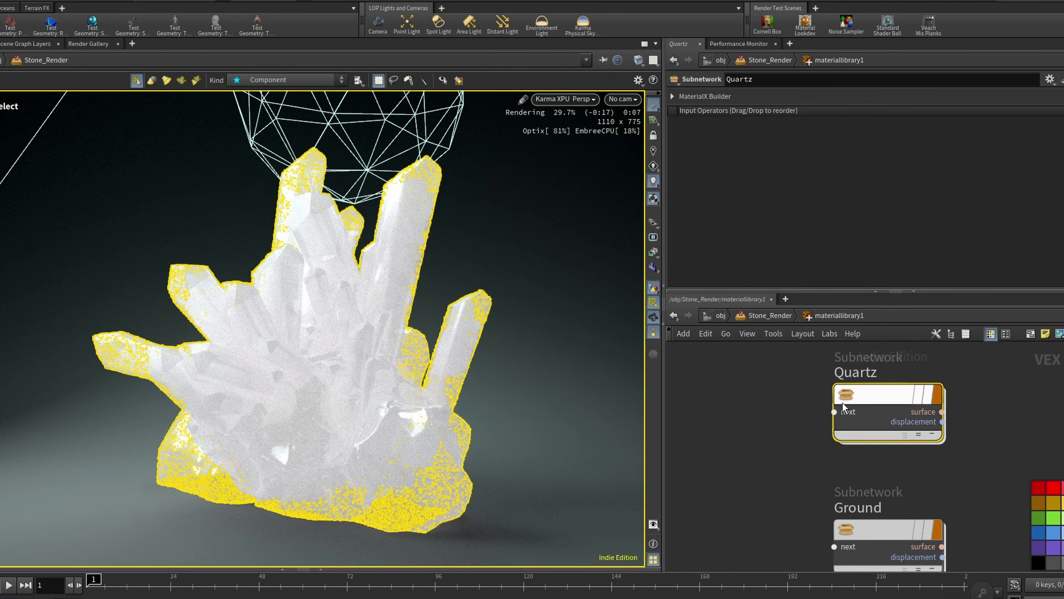
{"action": "double_click", "coordinate": [842, 402]}
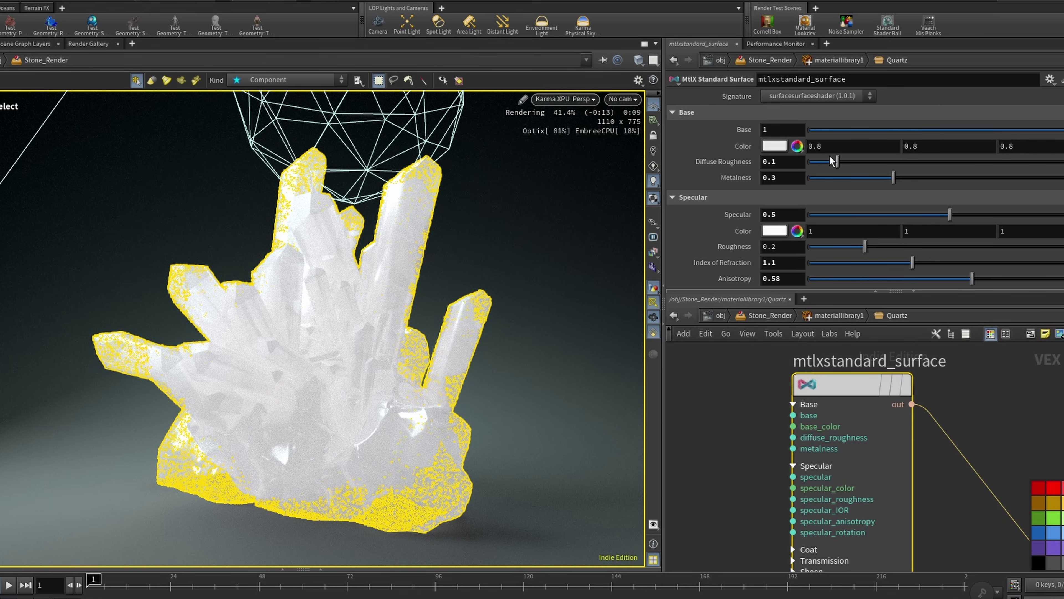
{"action": "mouse_move", "coordinate": [732, 166]}
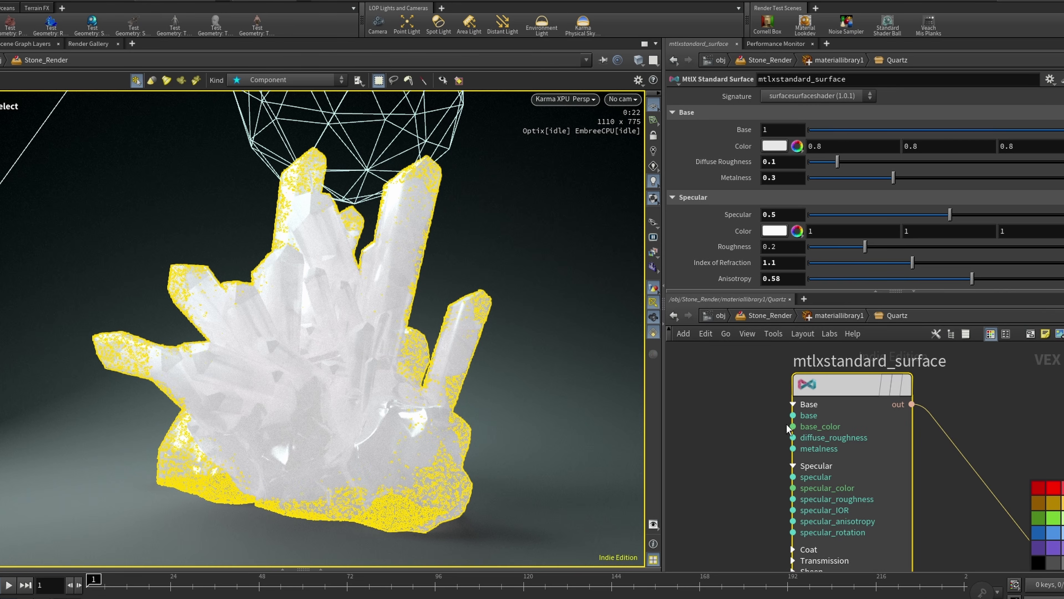
{"action": "scroll", "coordinate": [826, 165], "scroll_direction": "down", "scroll_amount": 3}
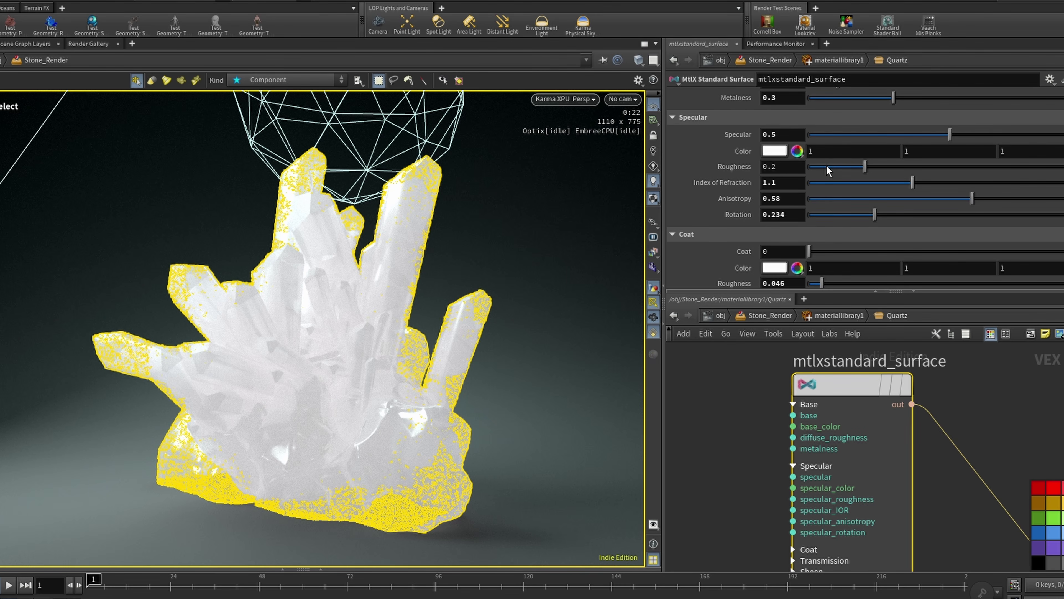
{"action": "scroll", "coordinate": [826, 164], "scroll_direction": "down", "scroll_amount": 4}
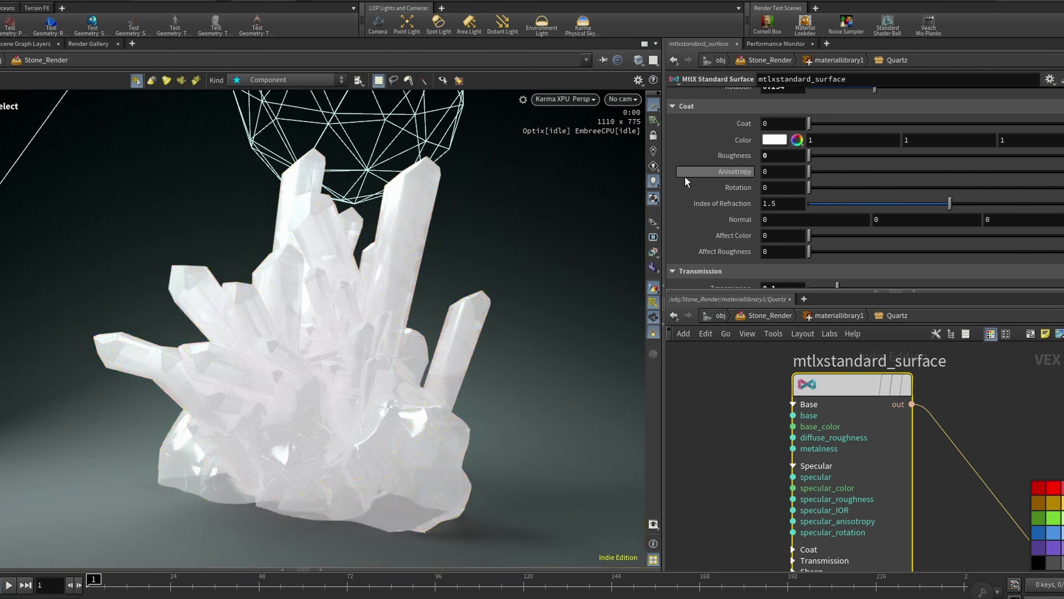
{"action": "left_click", "coordinate": [687, 106]}
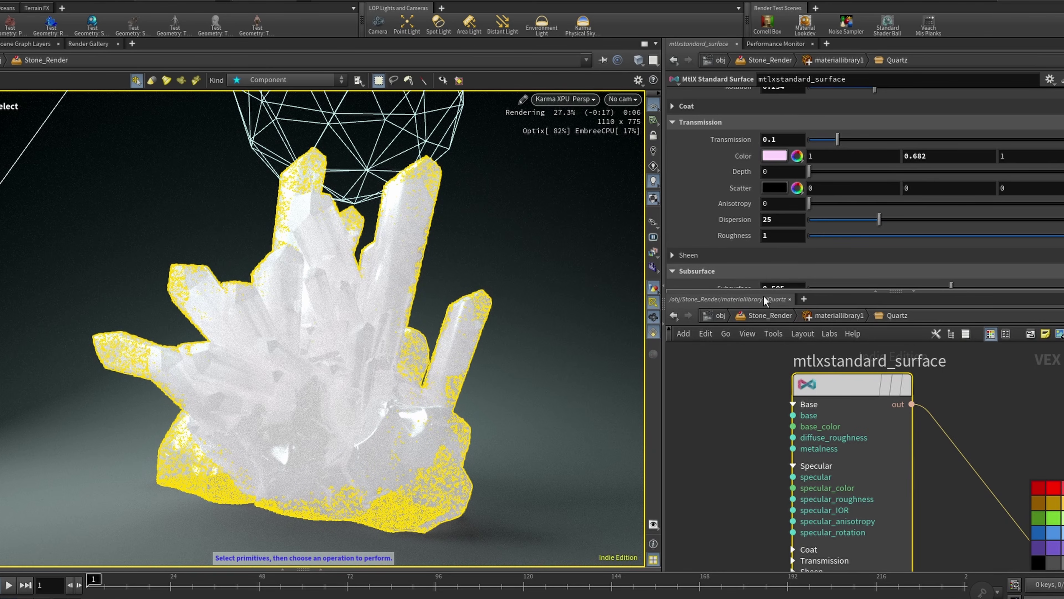
Set the Quartz surface's transmission color to pure white, 1 in each channel
{"action": "left_click", "coordinate": [779, 155]}
{"action": "left_click", "coordinate": [919, 114]}
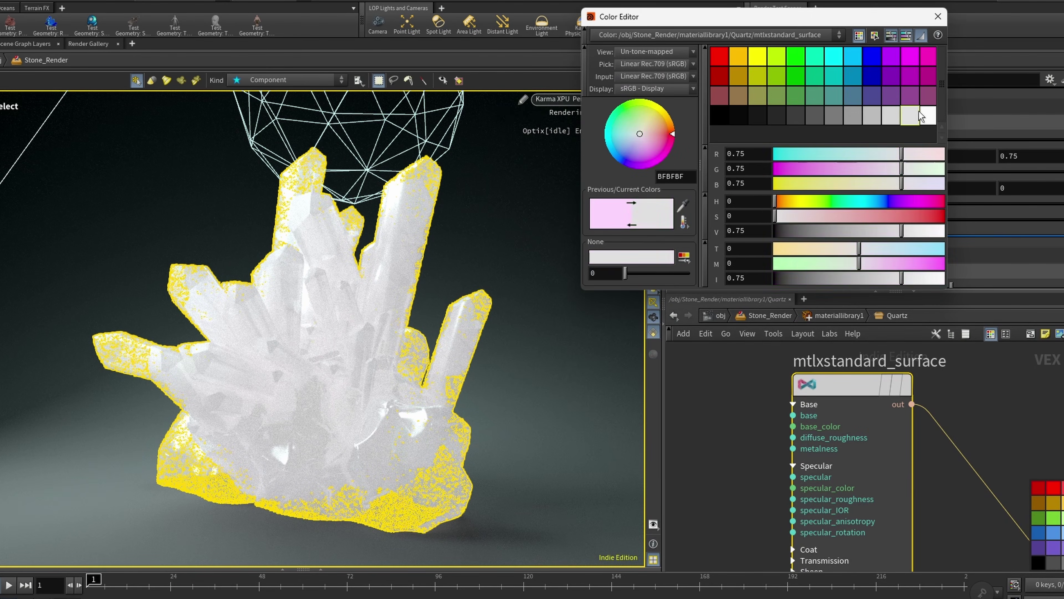
{"action": "left_click", "coordinate": [928, 108]}
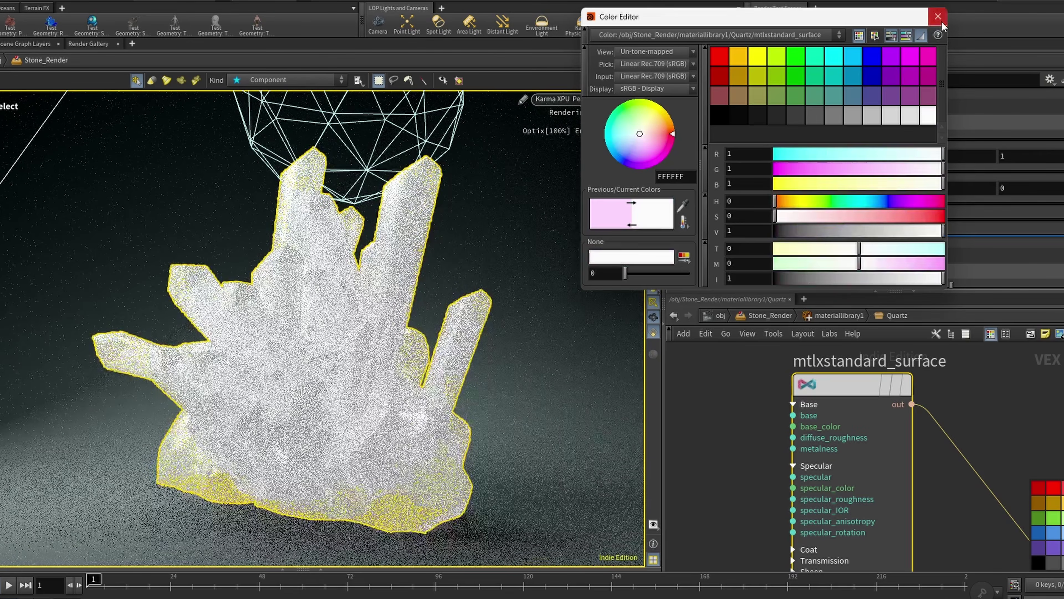
{"action": "left_click", "coordinate": [938, 17]}
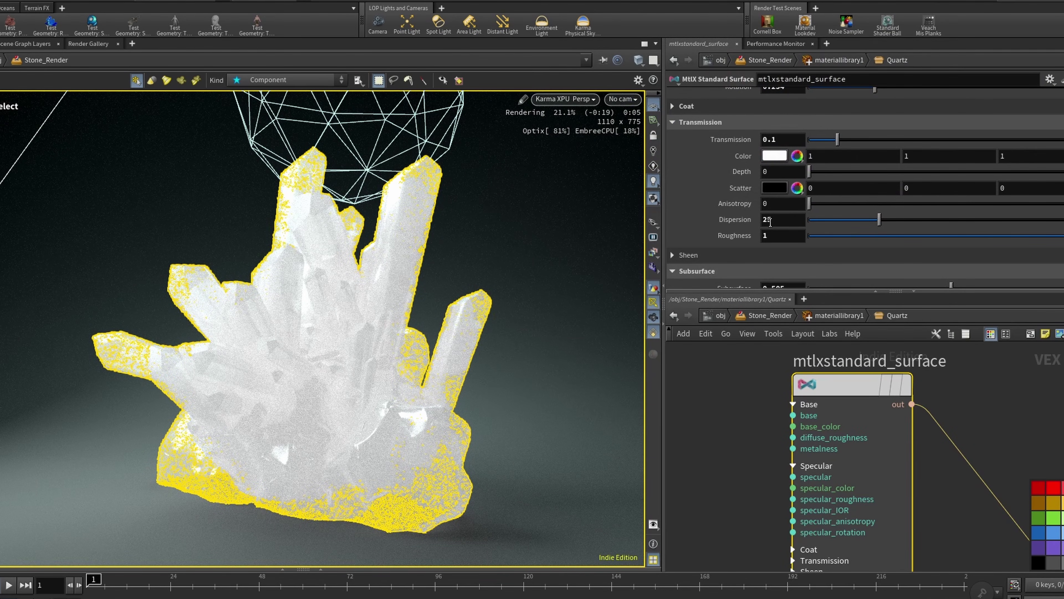
Set the Quartz surface's emission to 0.34
{"action": "scroll", "coordinate": [743, 243], "scroll_direction": "down", "scroll_amount": 1}
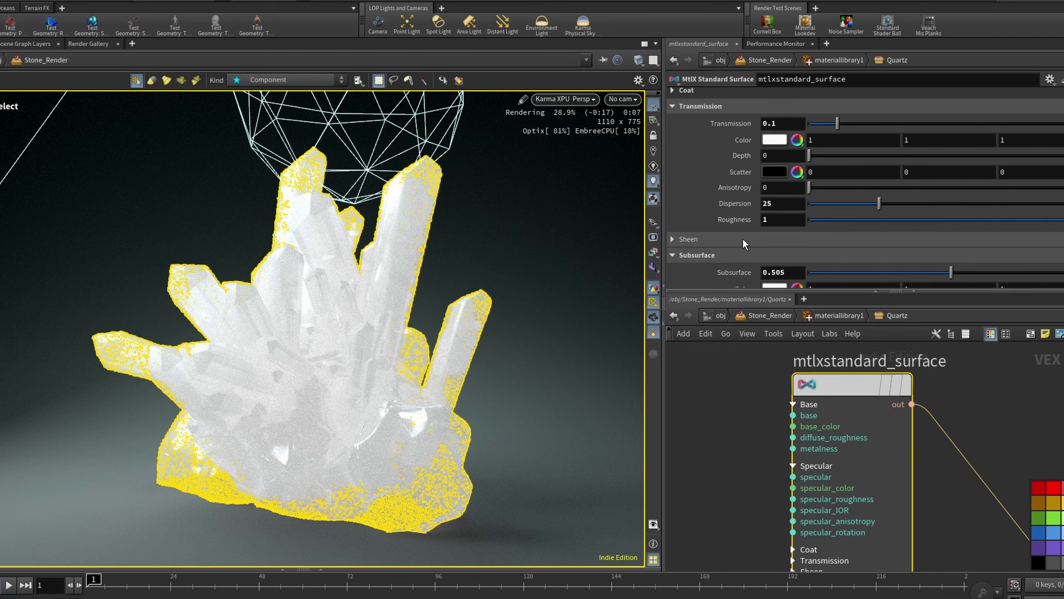
{"action": "scroll", "coordinate": [744, 243], "scroll_direction": "down", "scroll_amount": 2}
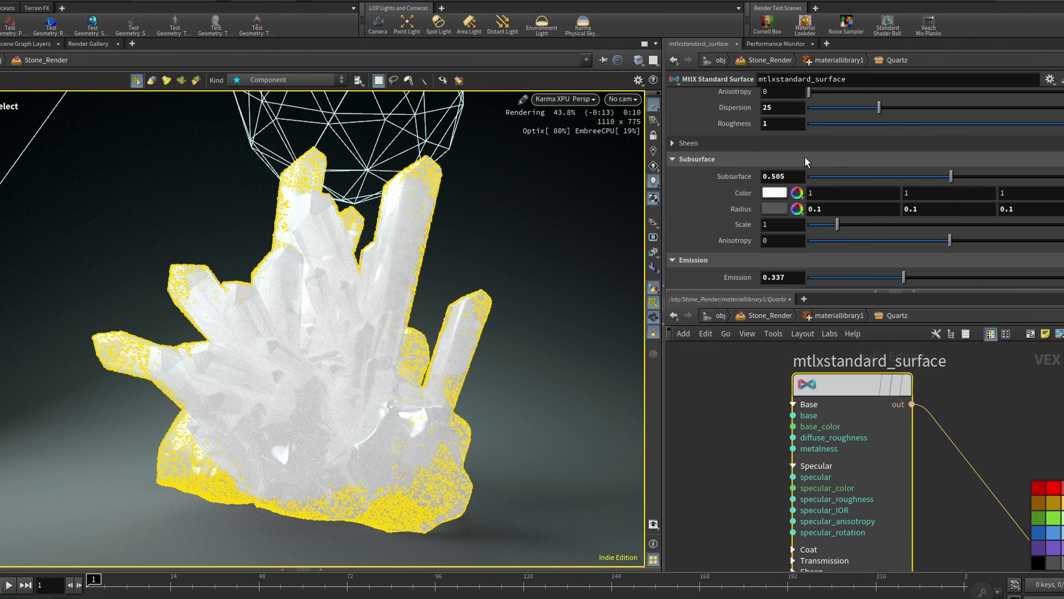
{"action": "scroll", "coordinate": [811, 126], "scroll_direction": "down", "scroll_amount": 1}
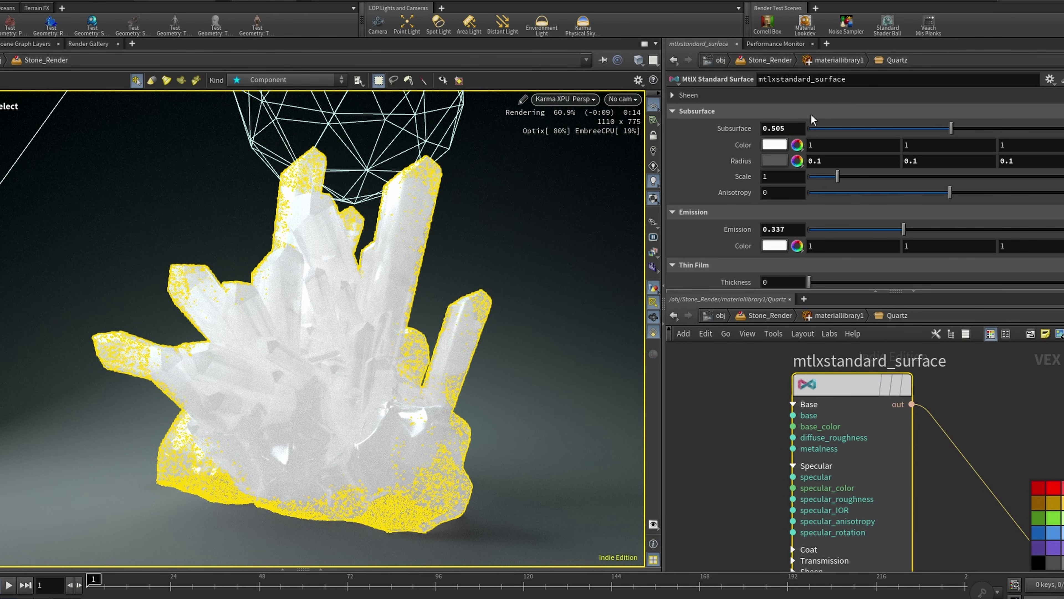
{"action": "scroll", "coordinate": [784, 143], "scroll_direction": "down", "scroll_amount": 2}
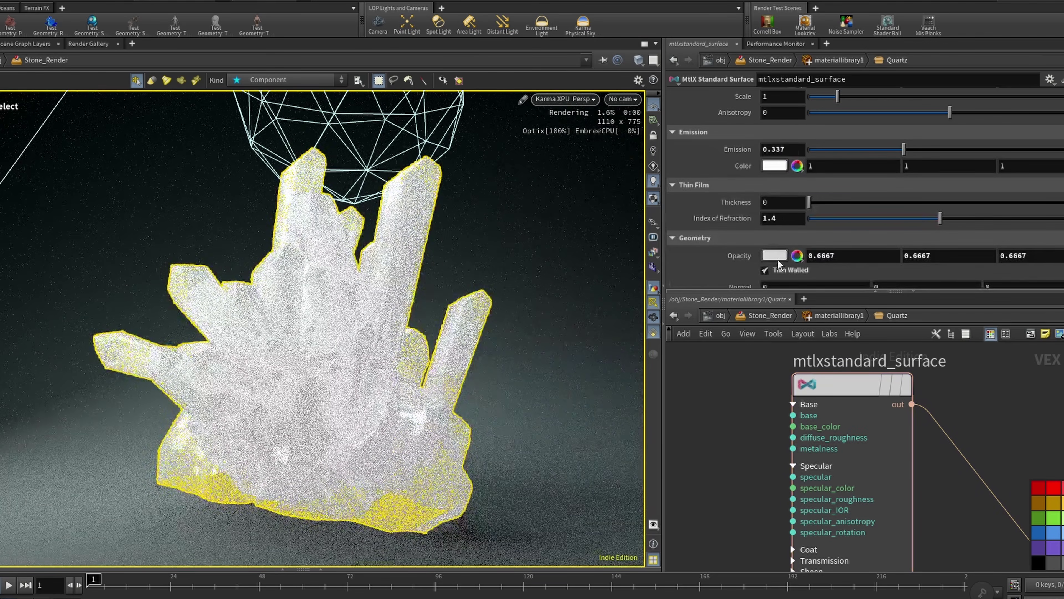
{"action": "left_click", "coordinate": [795, 153]}
{"action": "key", "text": "BackSpace"}
{"action": "key", "text": "BackSpace"}
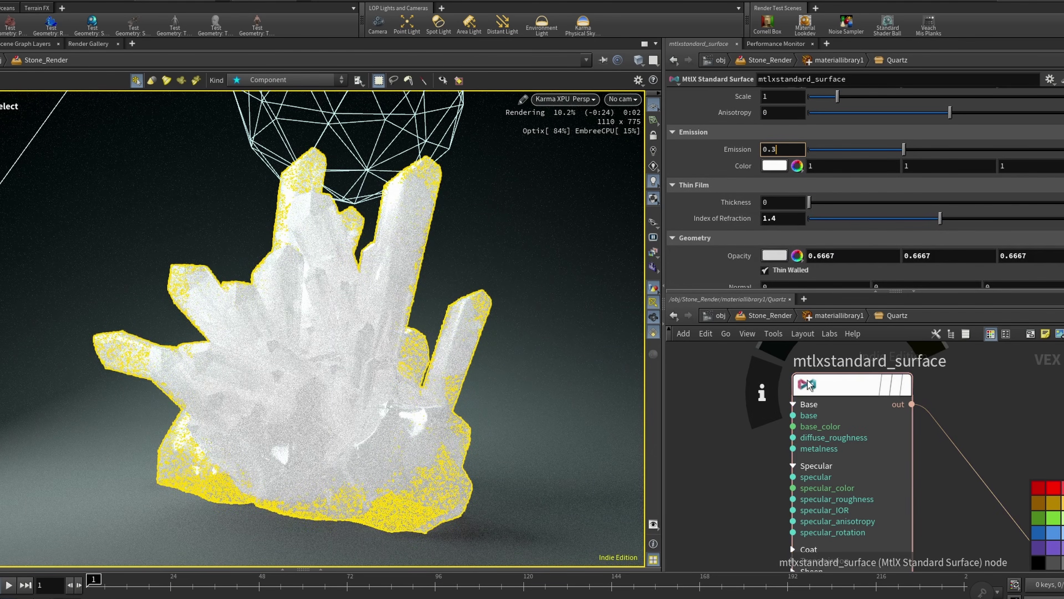
{"action": "type", "text": "4"}
{"action": "key", "text": "Return"}
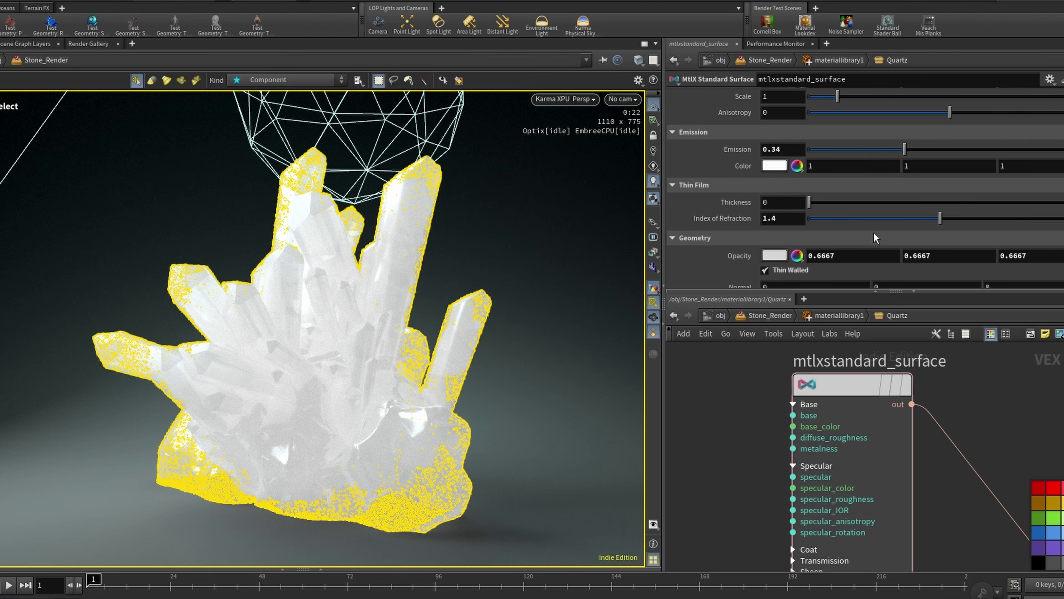
Review the Quartz surface's opacity color along with its specular and transmission settings
{"action": "scroll", "coordinate": [853, 197], "scroll_direction": "down", "scroll_amount": 2}
{"action": "left_click", "coordinate": [771, 231]}
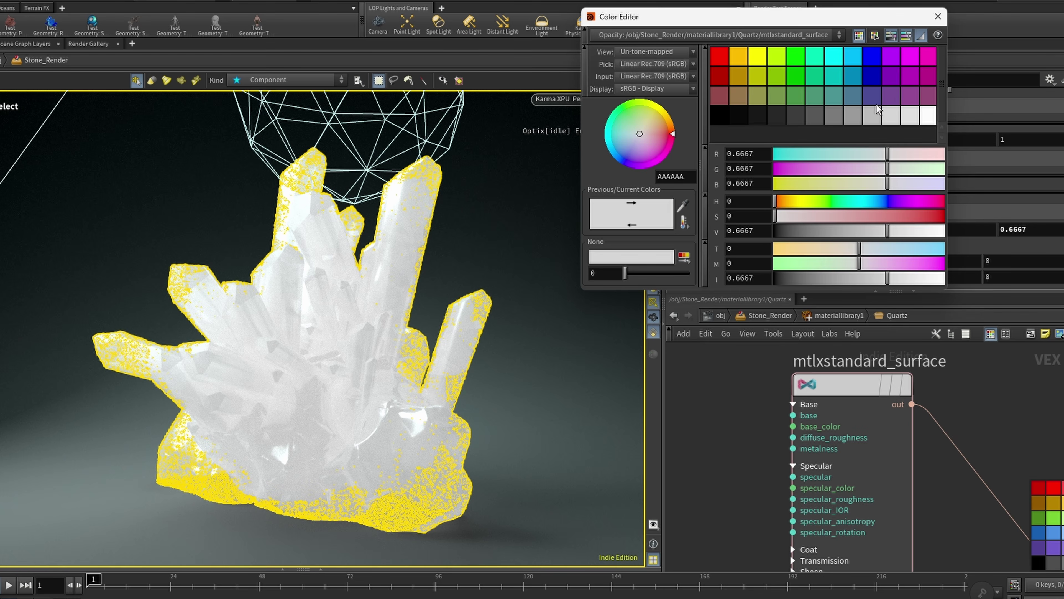
{"action": "left_click", "coordinate": [938, 17]}
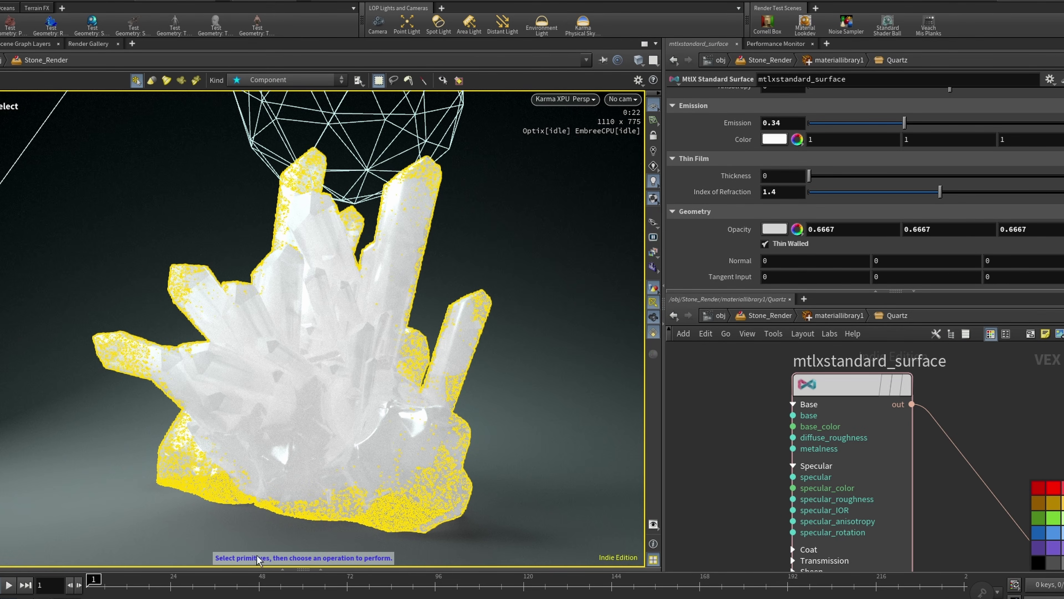
{"action": "scroll", "coordinate": [863, 189], "scroll_direction": "up", "scroll_amount": 10}
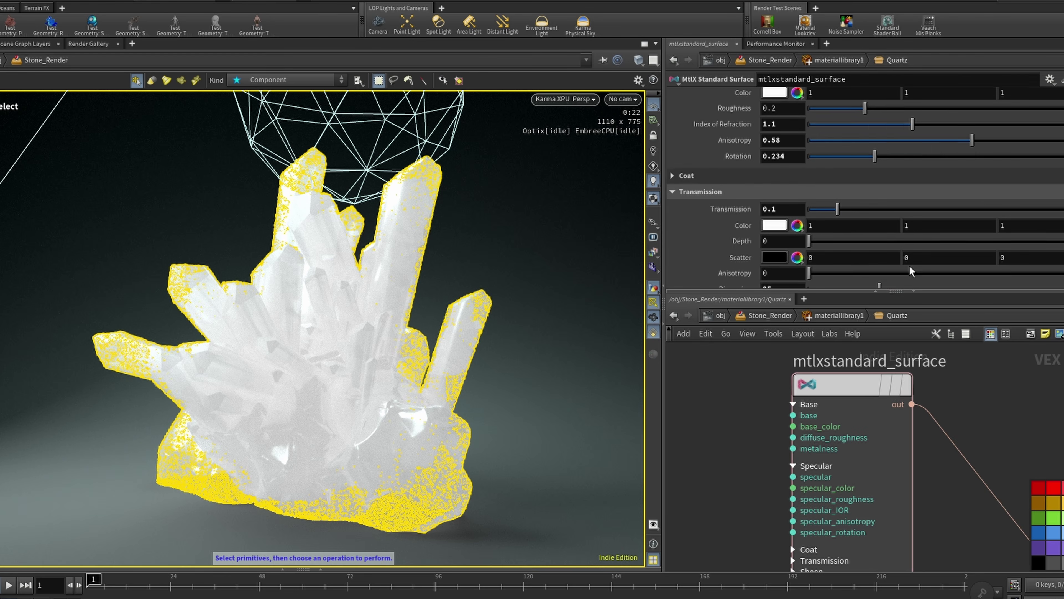
{"action": "scroll", "coordinate": [952, 429], "scroll_direction": "down", "scroll_amount": 5}
Move mtlxstandard_surface aside and add a MtlX Image node named DIFFUSE in the free space of the Quartz network
{"action": "mouse_move", "coordinate": [877, 458]}
{"action": "middle_mouse_down"}
{"action": "mouse_move", "coordinate": [904, 456]}
{"action": "mouse_move", "coordinate": [879, 473]}
{"action": "middle_mouse_up"}
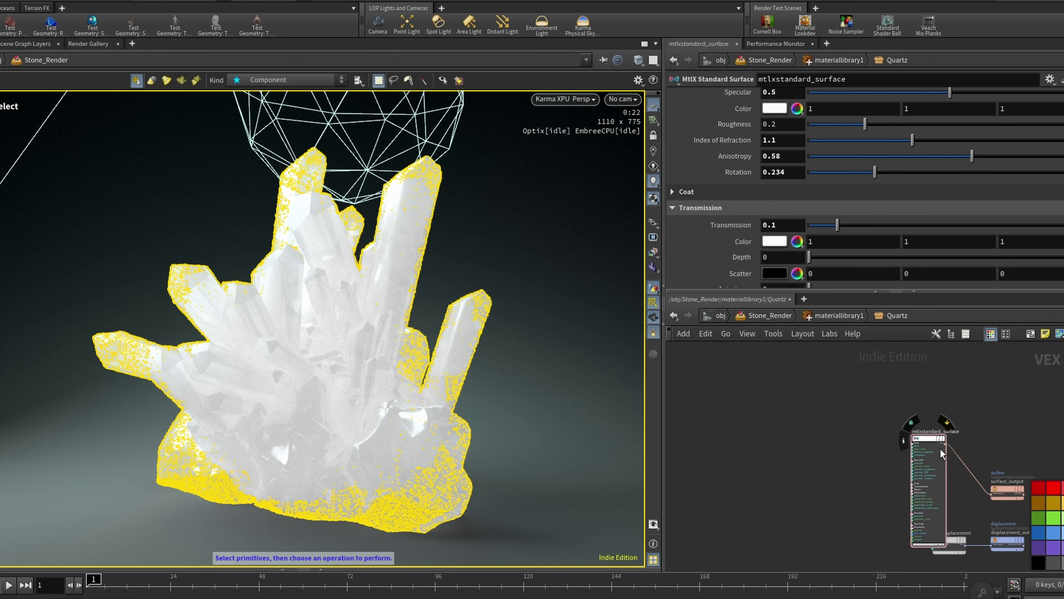
{"action": "left_click_drag", "start_coordinate": [934, 438], "coordinate": [956, 408]}
{"action": "scroll", "coordinate": [938, 394], "scroll_direction": "up", "scroll_amount": 3}
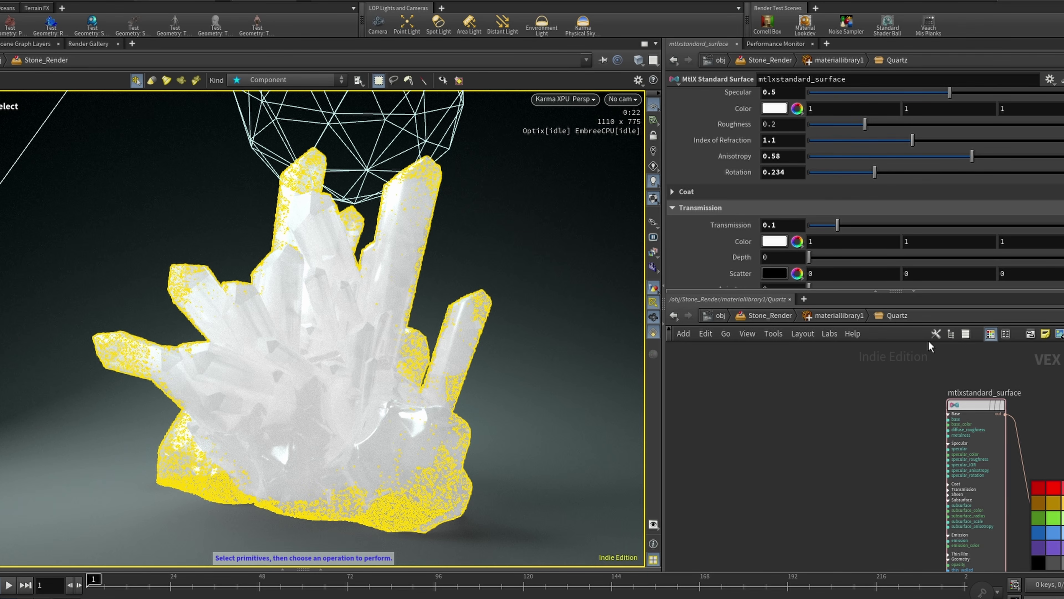
{"action": "key", "text": "Tab"}
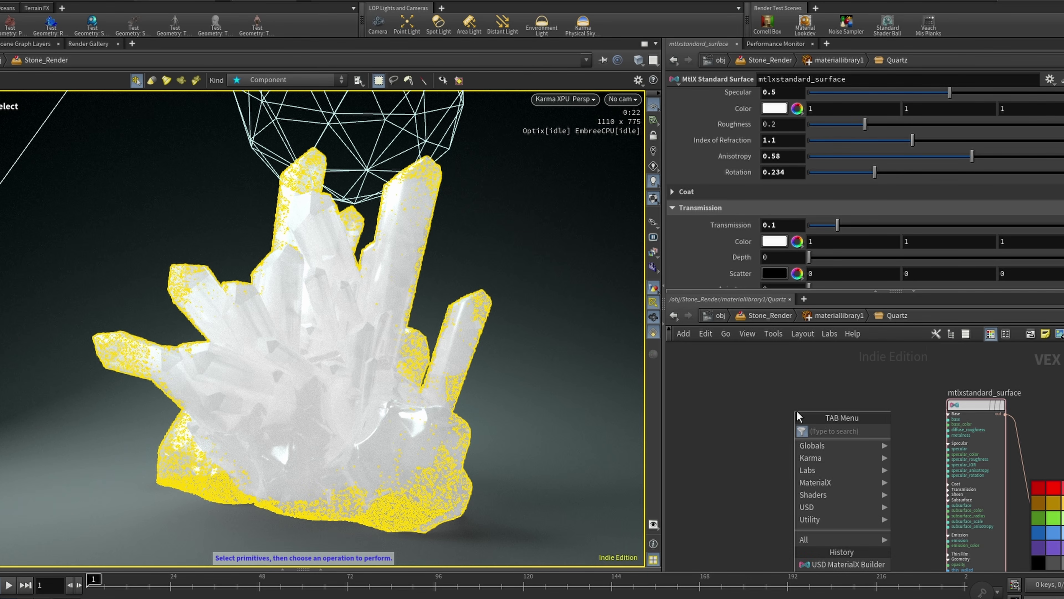
{"action": "type", "text": "image"}
{"action": "left_click", "coordinate": [898, 429]}
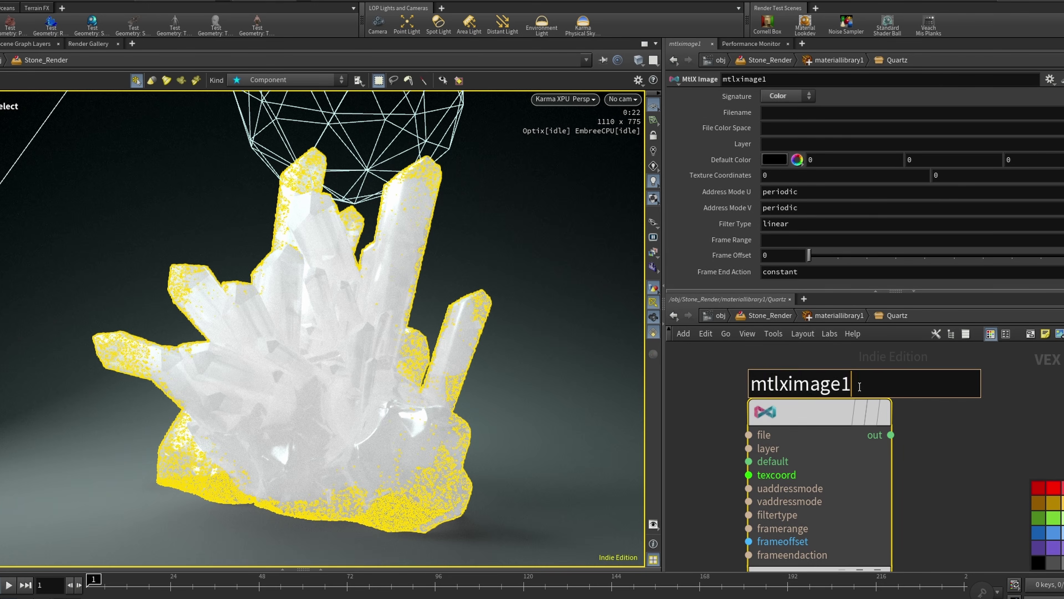
{"action": "left_click_drag", "start_coordinate": [860, 387], "coordinate": [528, 358]}
{"action": "type", "text": "D"}
{"action": "type", "text": "USE"}
{"action": "key", "text": "Return"}
Load Stone_tut.DIFFUSE.0001.exr from the comp folder into the DIFFUSE image and connect its output to the surface's base_color
{"action": "left_click", "coordinate": [722, 39]}
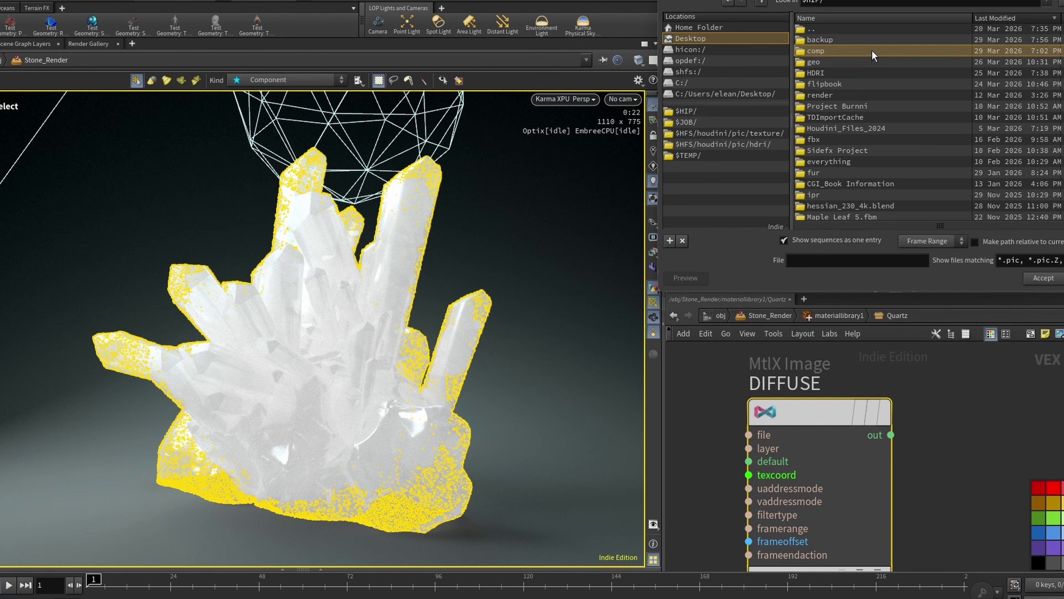
{"action": "double_click", "coordinate": [815, 51]}
{"action": "left_click", "coordinate": [842, 39]}
{"action": "left_click", "coordinate": [1043, 278]}
{"action": "middle_click_drag", "start_coordinate": [1003, 434], "coordinate": [870, 450]}
{"action": "scroll", "coordinate": [870, 450], "scroll_direction": "up", "scroll_amount": 1}
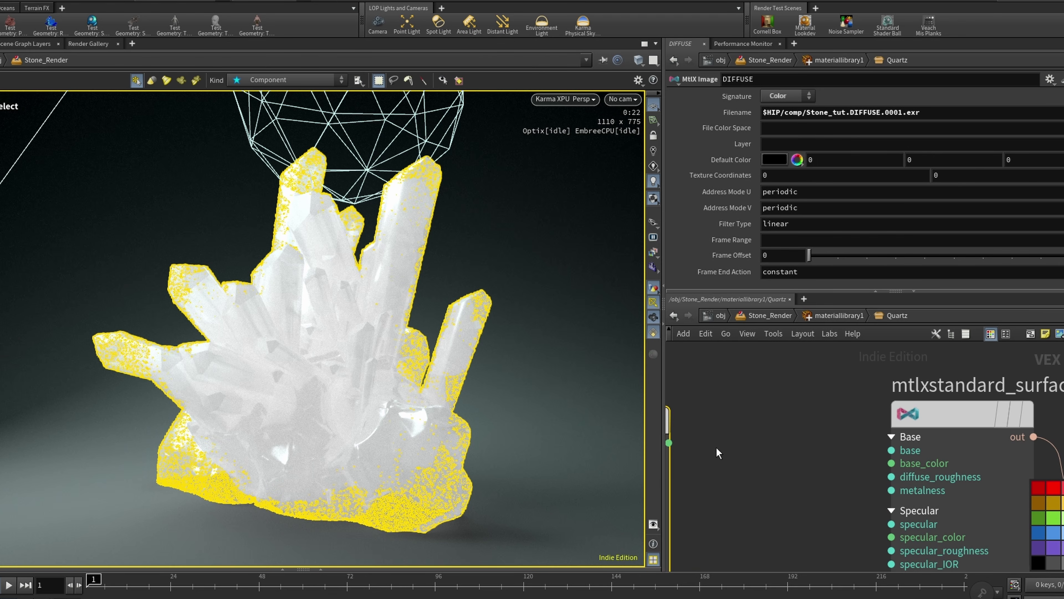
{"action": "left_click_drag", "start_coordinate": [669, 443], "coordinate": [779, 505]}
Name the duplicate of the DIFFUSE image ROUGH_SPEC and load Stone_tut.ROUGH_SPEC.0001.exr into it
{"action": "scroll", "coordinate": [907, 453], "scroll_direction": "down", "scroll_amount": 3}
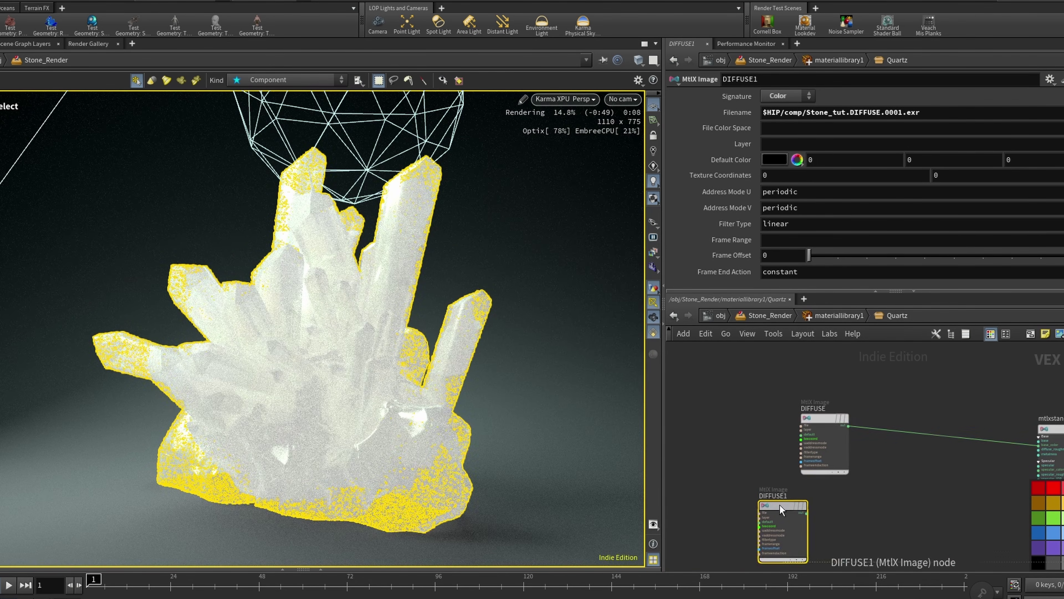
{"action": "scroll", "coordinate": [778, 504], "scroll_direction": "up", "scroll_amount": 3}
{"action": "double_click", "coordinate": [778, 486]}
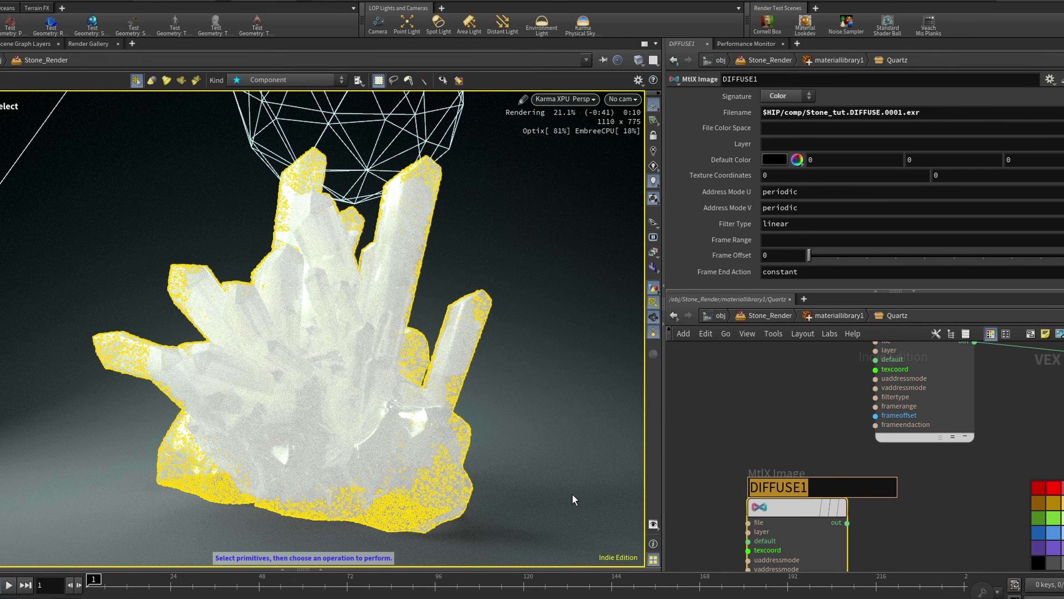
{"action": "type", "text": "ROIGH_SPEC"}
{"action": "key", "text": "Return"}
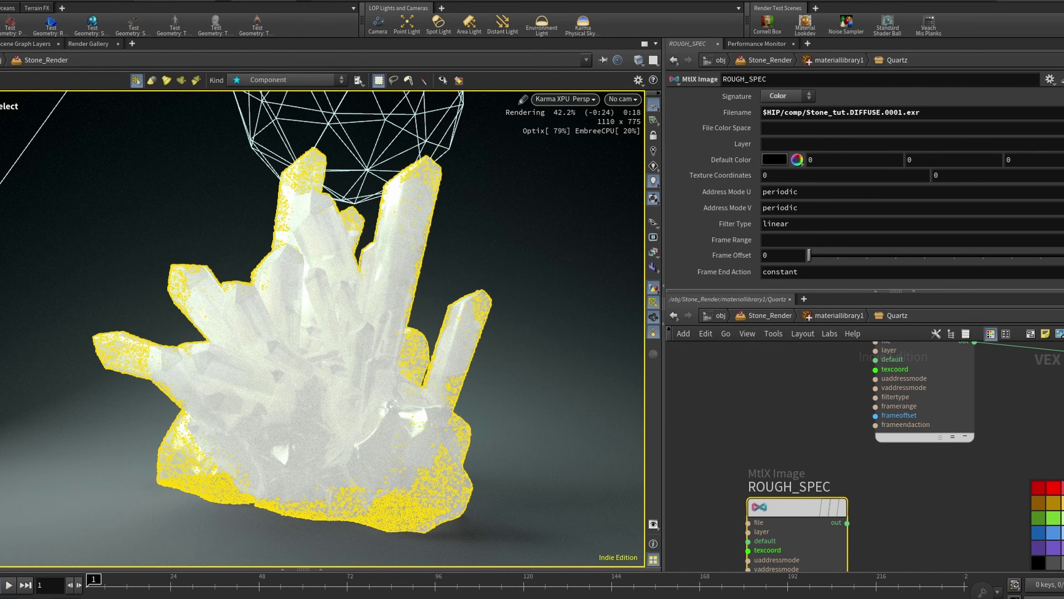
{"action": "left_click", "coordinate": [1062, 113]}
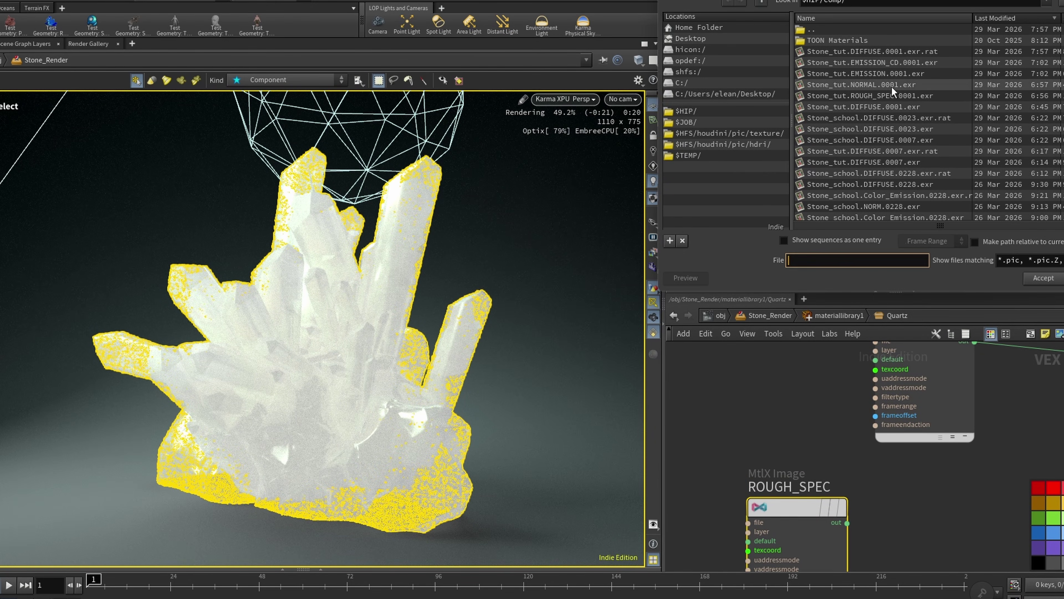
{"action": "double_click", "coordinate": [900, 96]}
Select the DIFFUSE image again and reassign Stone_tut.DIFFUSE.0001.exr as its texture file
{"action": "left_click", "coordinate": [858, 401]}
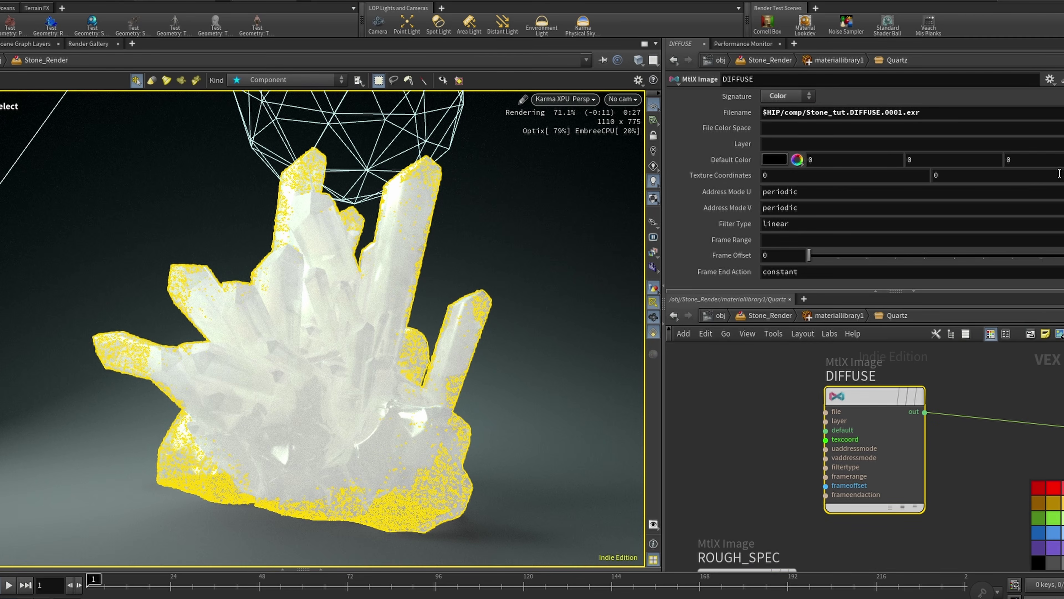
{"action": "left_click", "coordinate": [1062, 113]}
{"action": "left_click", "coordinate": [940, 106]}
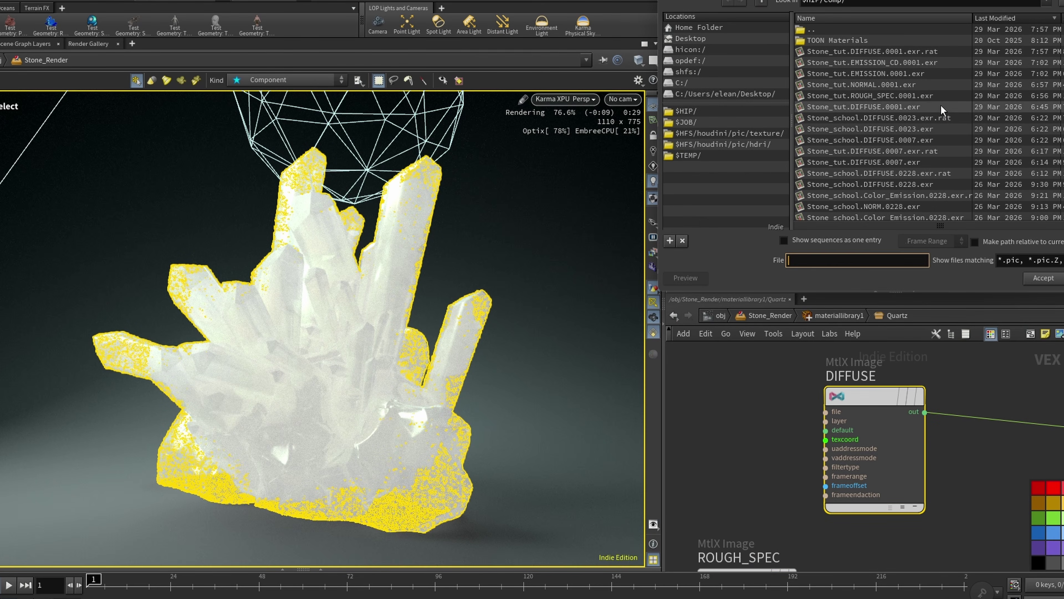
{"action": "left_click", "coordinate": [1043, 279]}
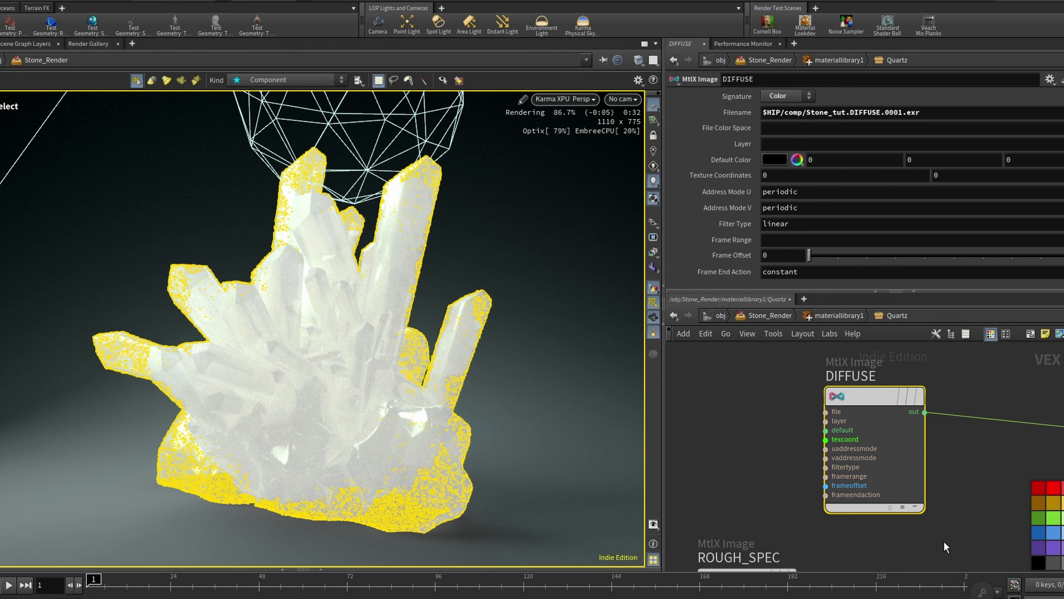
Duplicate the ROUGH_SPEC image into three more image nodes named NORMAL, EMMISION and EMMISION_CD
{"action": "scroll", "coordinate": [838, 379], "scroll_direction": "down", "scroll_amount": 5}
{"action": "scroll", "coordinate": [797, 461], "scroll_direction": "up", "scroll_amount": 4}
{"action": "left_click_drag", "start_coordinate": [806, 462], "coordinate": [742, 432]}
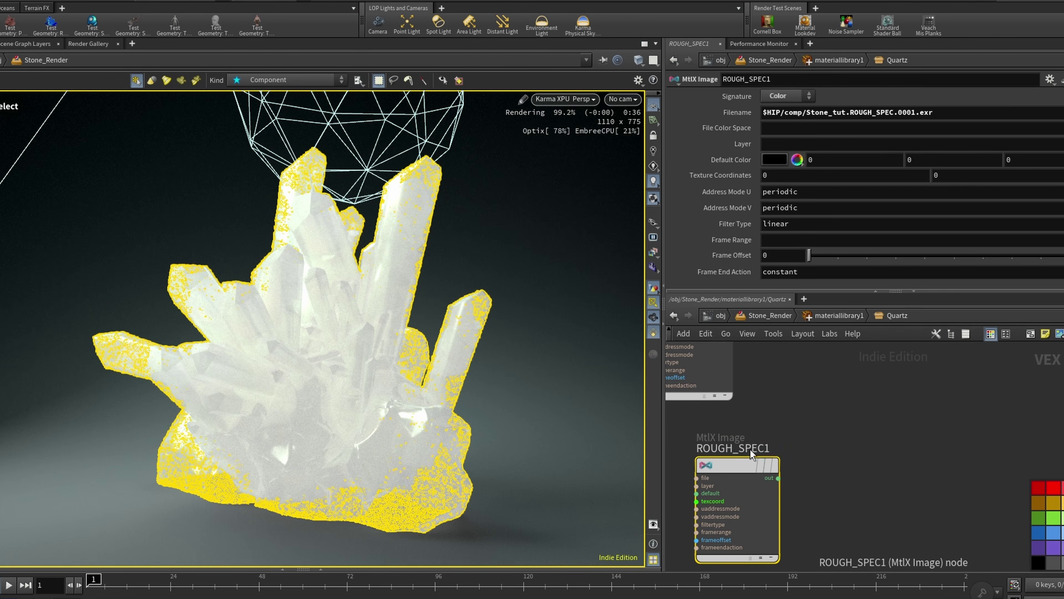
{"action": "double_click", "coordinate": [750, 449]}
{"action": "type", "text": "NORMAL"}
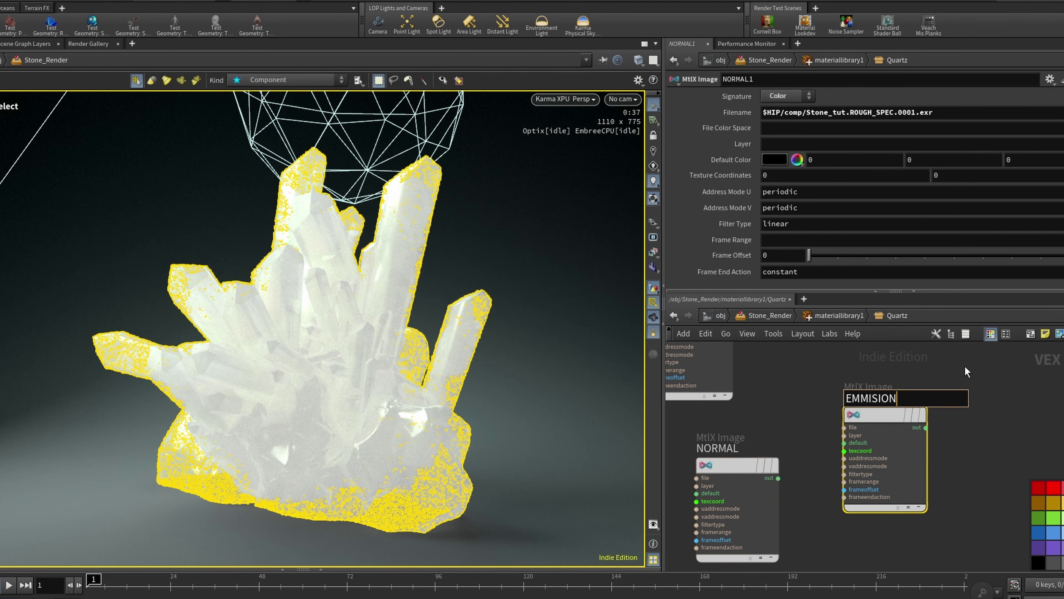
{"action": "key", "text": "Return"}
{"action": "type", "text": "D"}
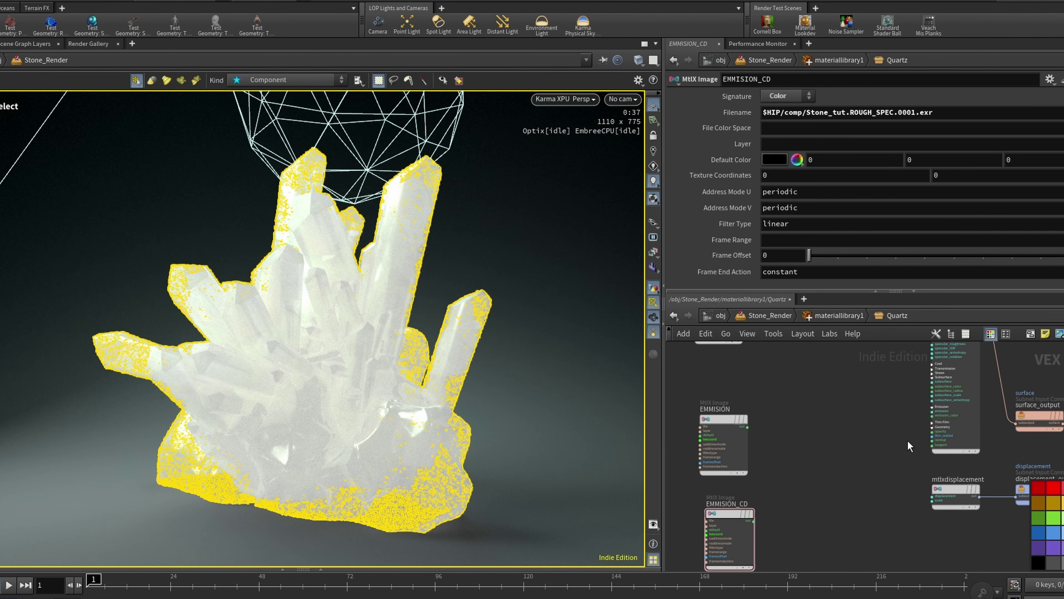
Connect the EMMISION_CD image's output to the emission_color input of the Quartz standard surface
{"action": "left_click", "coordinate": [970, 450]}
{"action": "scroll", "coordinate": [897, 131], "scroll_direction": "down", "scroll_amount": 10}
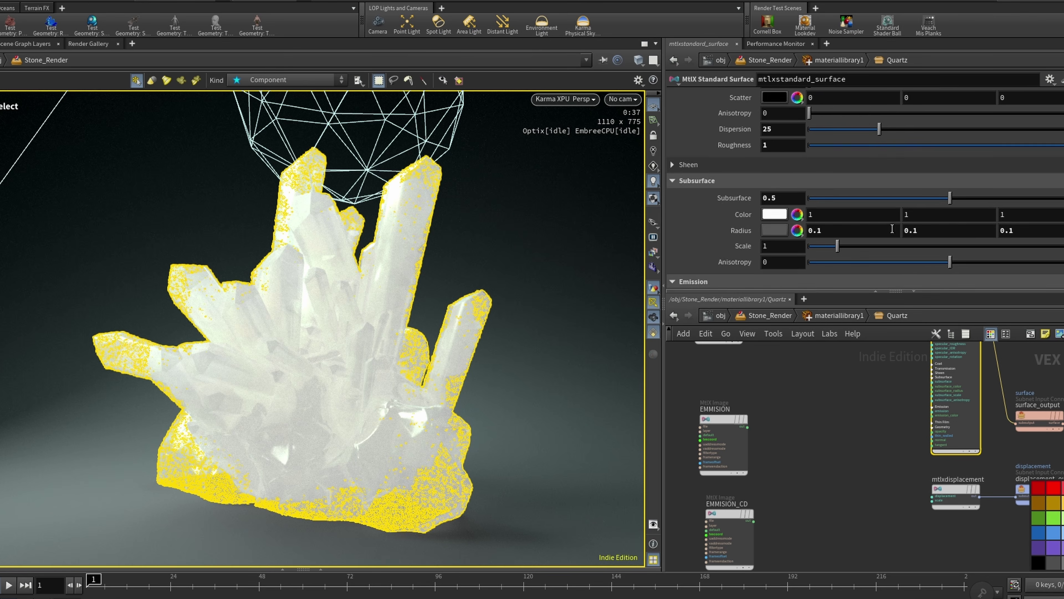
{"action": "scroll", "coordinate": [736, 196], "scroll_direction": "up", "scroll_amount": 3}
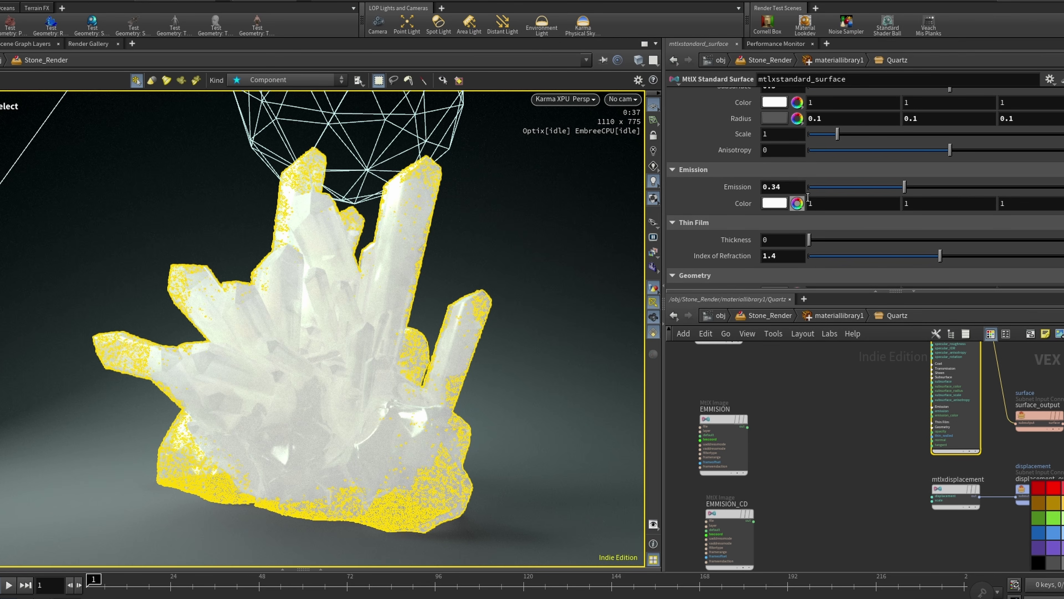
{"action": "left_click_drag", "start_coordinate": [742, 431], "coordinate": [812, 424]}
{"action": "scroll", "coordinate": [828, 428], "scroll_direction": "up", "scroll_amount": 3}
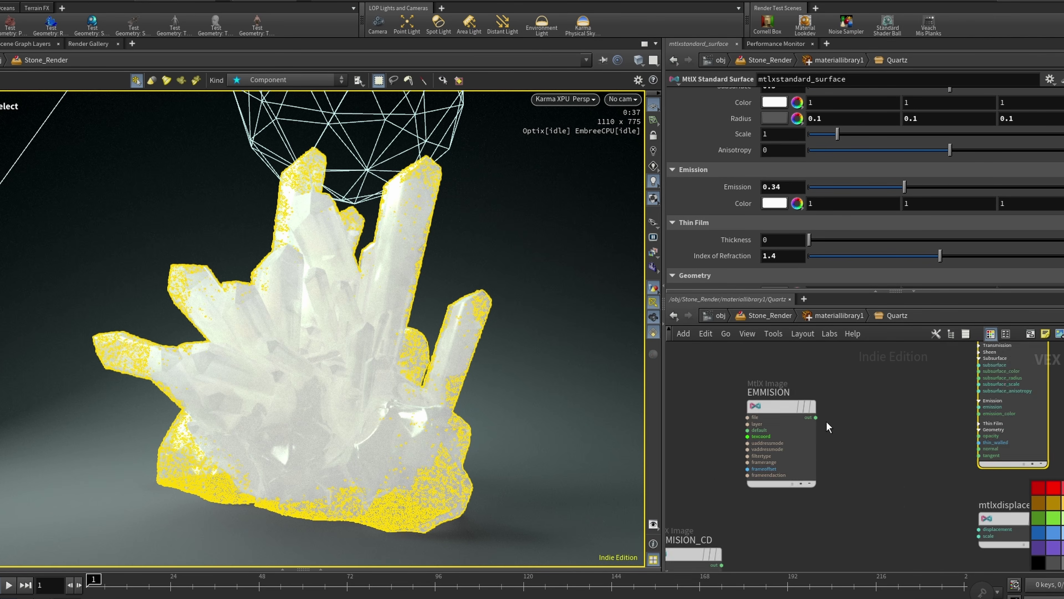
{"action": "scroll", "coordinate": [729, 428], "scroll_direction": "down", "scroll_amount": 3}
{"action": "left_click_drag", "start_coordinate": [699, 514], "coordinate": [746, 505]}
{"action": "scroll", "coordinate": [788, 485], "scroll_direction": "up", "scroll_amount": 4}
{"action": "left_click", "coordinate": [985, 364]}
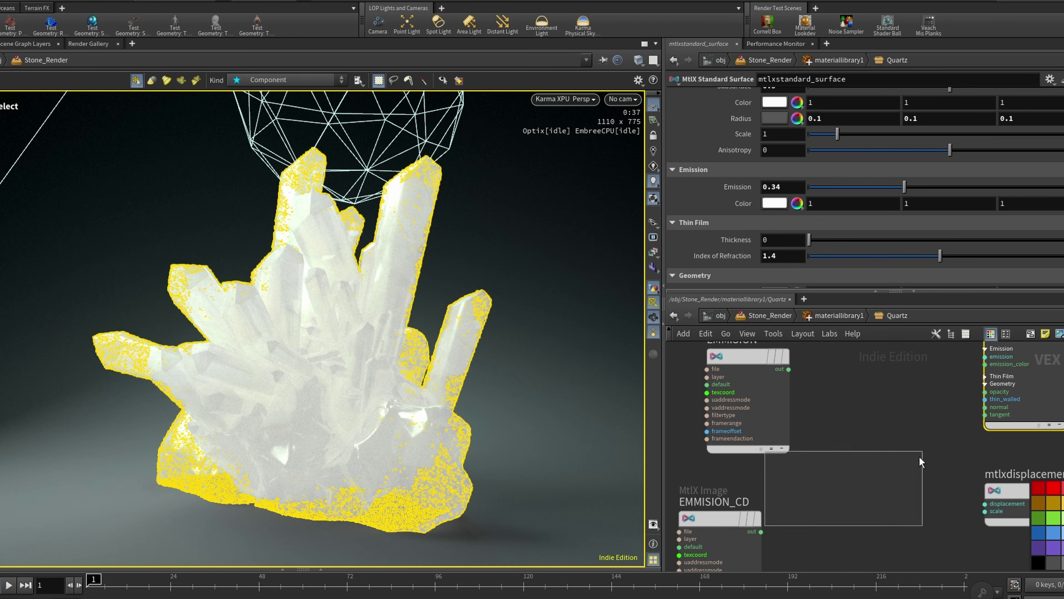
{"action": "left_click", "coordinate": [761, 532]}
{"action": "middle_click_drag", "start_coordinate": [819, 369], "coordinate": [823, 450]}
{"action": "scroll", "coordinate": [823, 451], "scroll_direction": "down", "scroll_amount": 1}
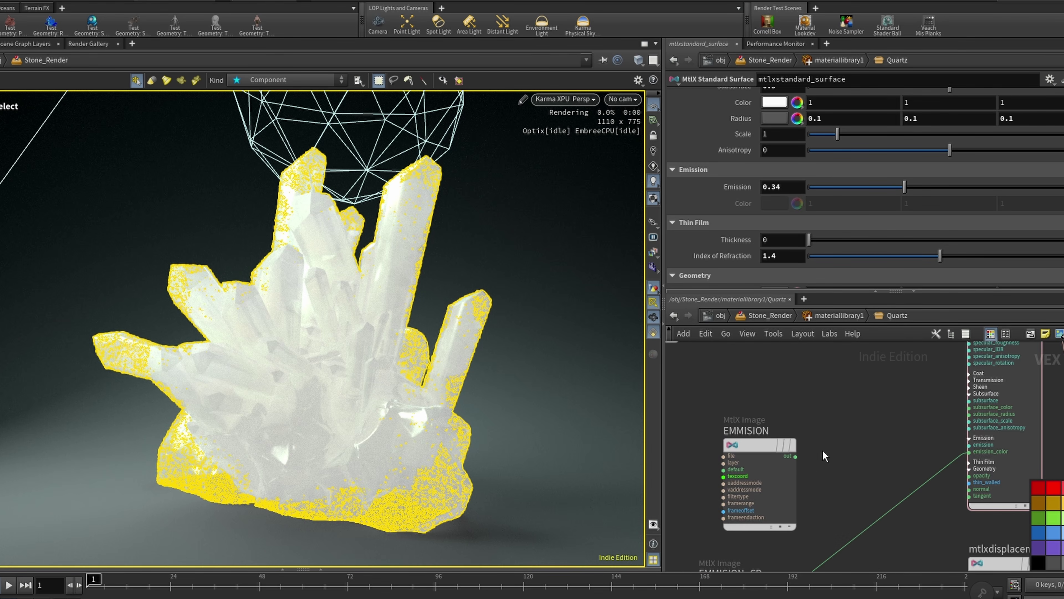
Connect the EMMISION image's output to the surface's emission input
{"action": "left_click", "coordinate": [796, 456]}
{"action": "left_click", "coordinate": [999, 446]}
{"action": "scroll", "coordinate": [1022, 477], "scroll_direction": "down", "scroll_amount": 3}
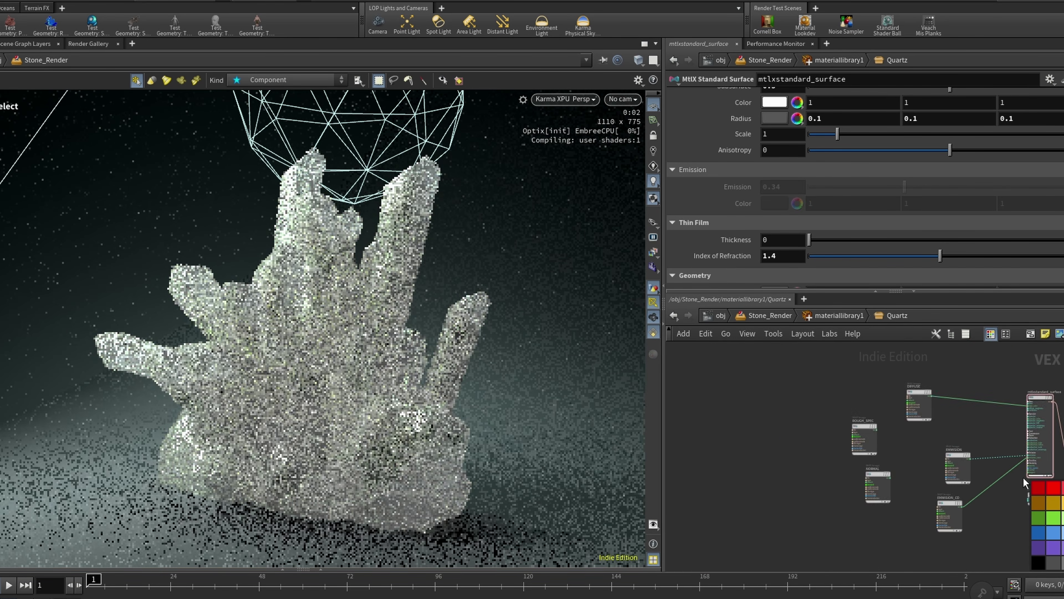
{"action": "scroll", "coordinate": [962, 469], "scroll_direction": "up", "scroll_amount": 3}
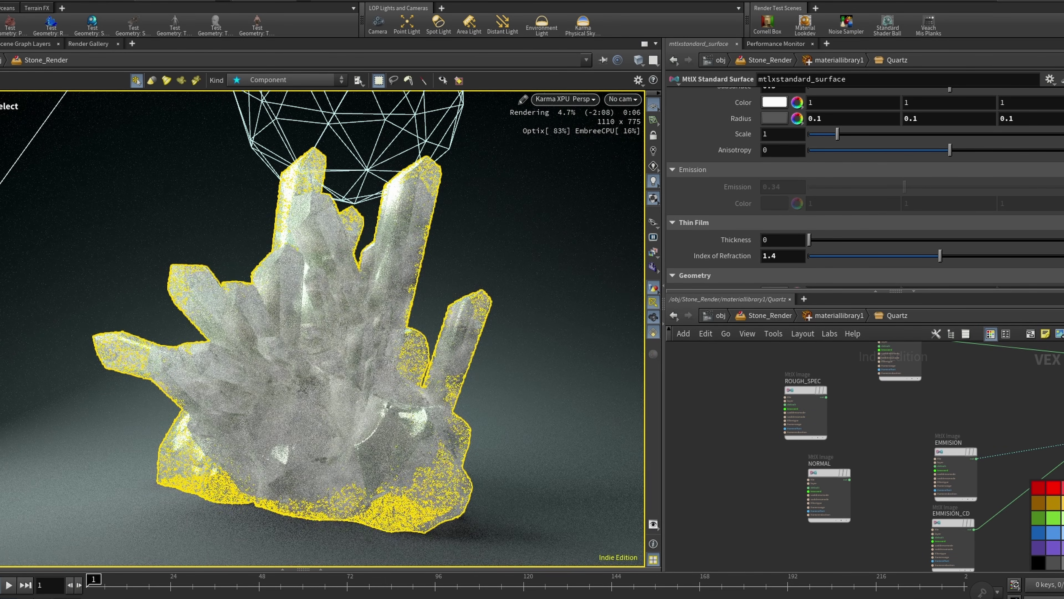
Reposition the DIFFUSE and ROUGH_SPEC images and connect ROUGH_SPEC to the surface's diffuse_roughness and specular_roughness inputs
{"action": "scroll", "coordinate": [913, 521], "scroll_direction": "down", "scroll_amount": 2}
{"action": "scroll", "coordinate": [976, 472], "scroll_direction": "up", "scroll_amount": 2}
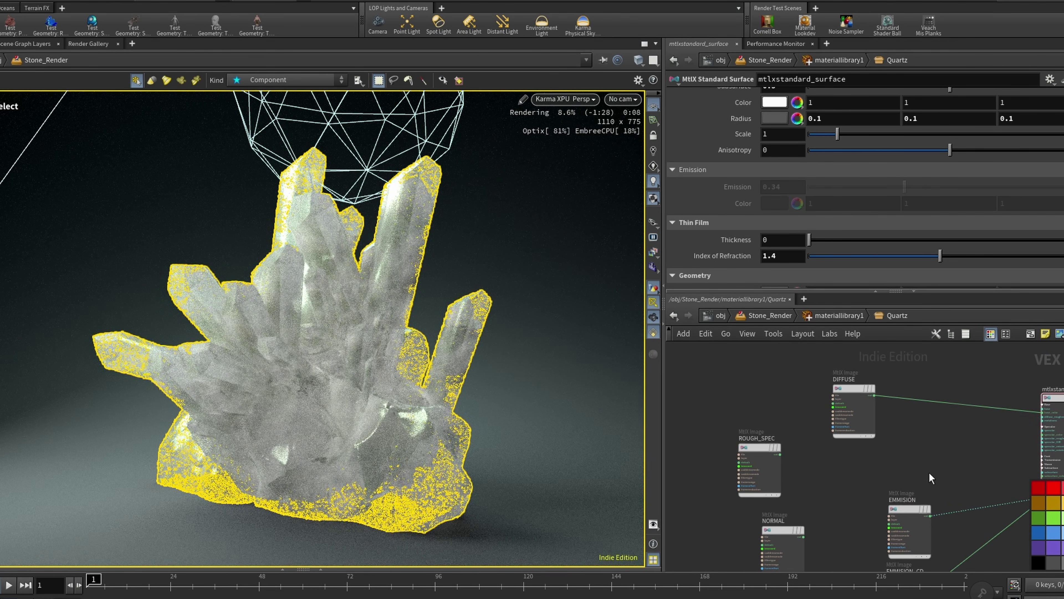
{"action": "left_click_drag", "start_coordinate": [854, 389], "coordinate": [804, 355]}
{"action": "left_click_drag", "start_coordinate": [781, 454], "coordinate": [860, 445]}
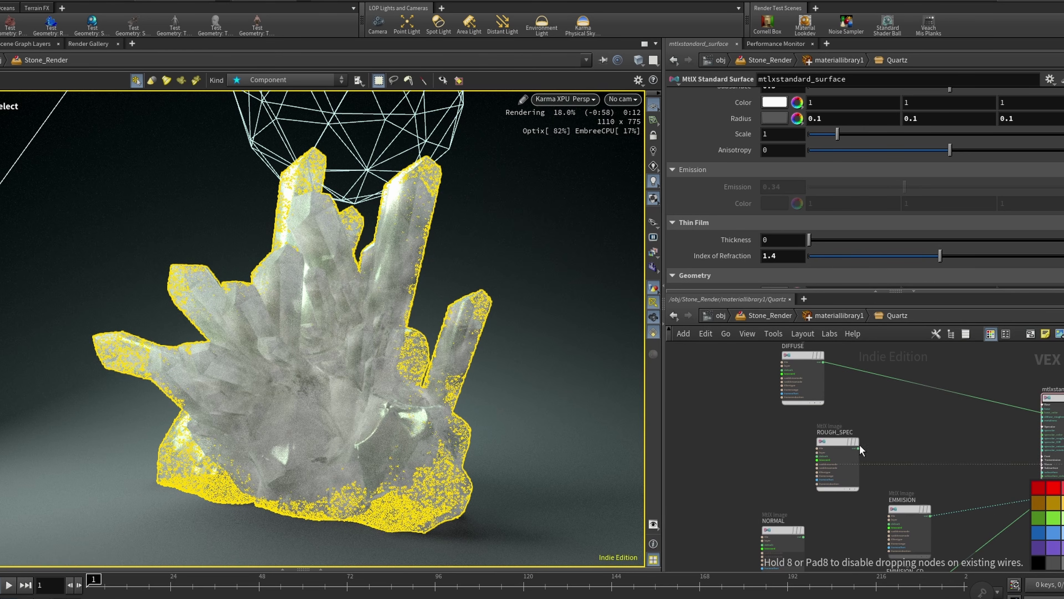
{"action": "scroll", "coordinate": [959, 438], "scroll_direction": "up", "scroll_amount": 3}
{"action": "left_click_drag", "start_coordinate": [788, 455], "coordinate": [955, 464]}
{"action": "scroll", "coordinate": [956, 464], "scroll_direction": "up", "scroll_amount": 3}
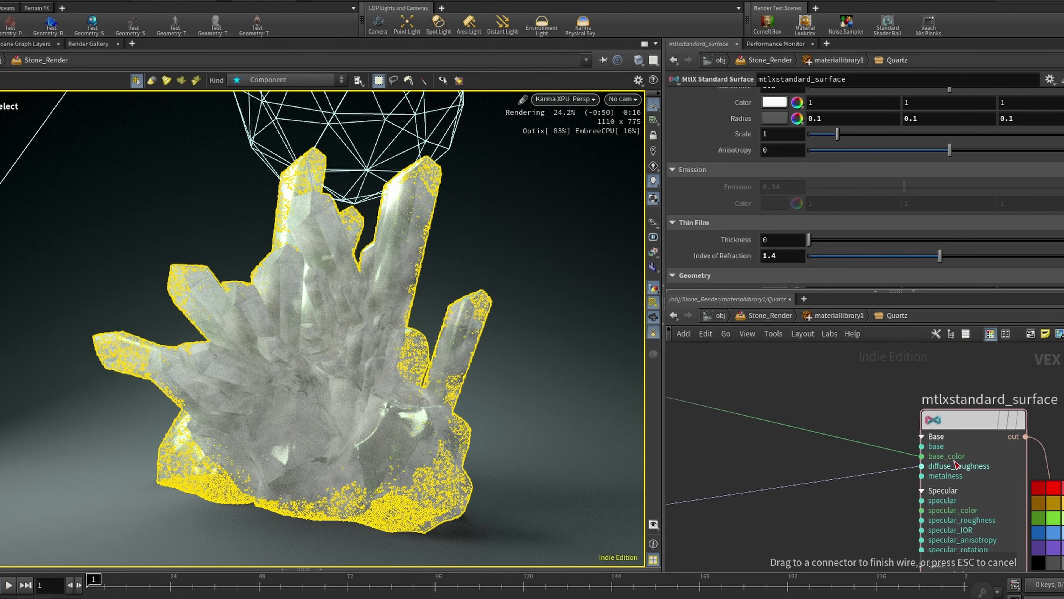
{"action": "left_click", "coordinate": [955, 465], "text": "shift"}
{"action": "scroll", "coordinate": [959, 465], "scroll_direction": "down", "scroll_amount": 3}
{"action": "left_click", "coordinate": [982, 477]}
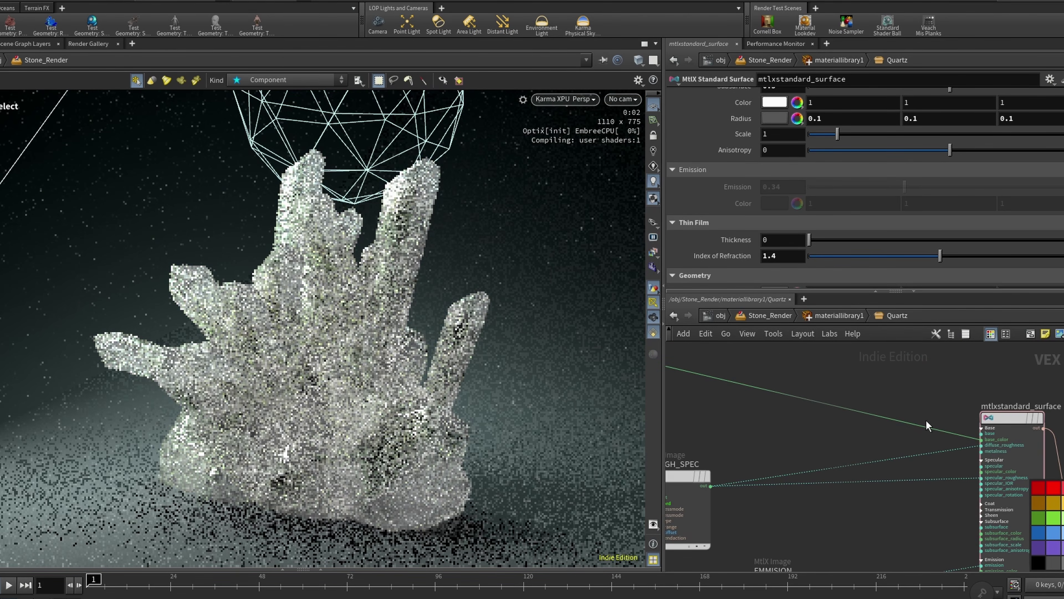
Move the NORMAL image aside and connect its output to the surface's normal input
{"action": "scroll", "coordinate": [934, 436], "scroll_direction": "down", "scroll_amount": 4}
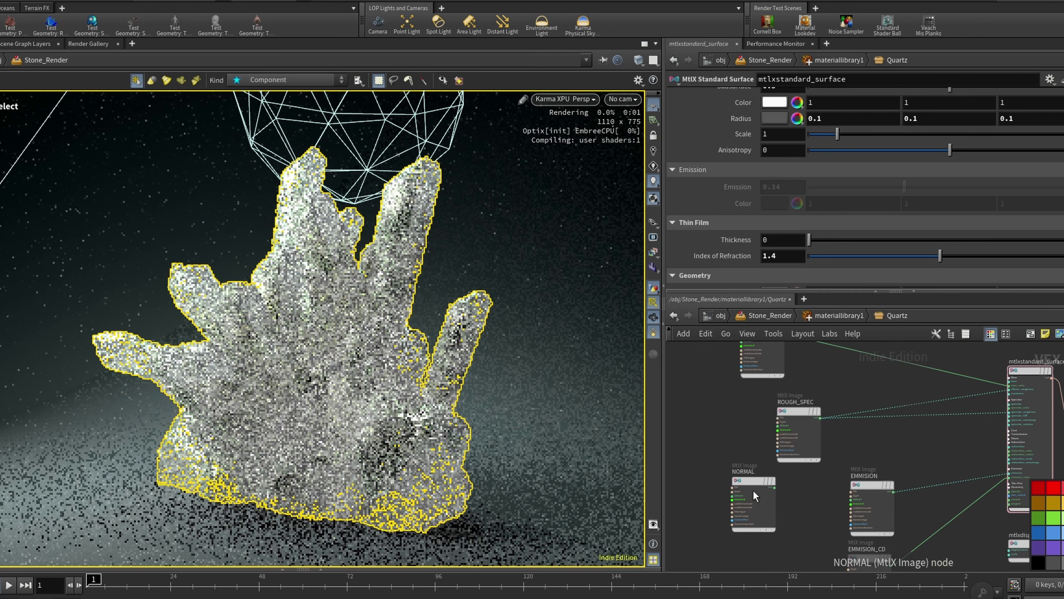
{"action": "scroll", "coordinate": [807, 483], "scroll_direction": "up", "scroll_amount": 1}
{"action": "left_click_drag", "start_coordinate": [766, 490], "coordinate": [707, 500]}
{"action": "scroll", "coordinate": [745, 470], "scroll_direction": "down", "scroll_amount": 1}
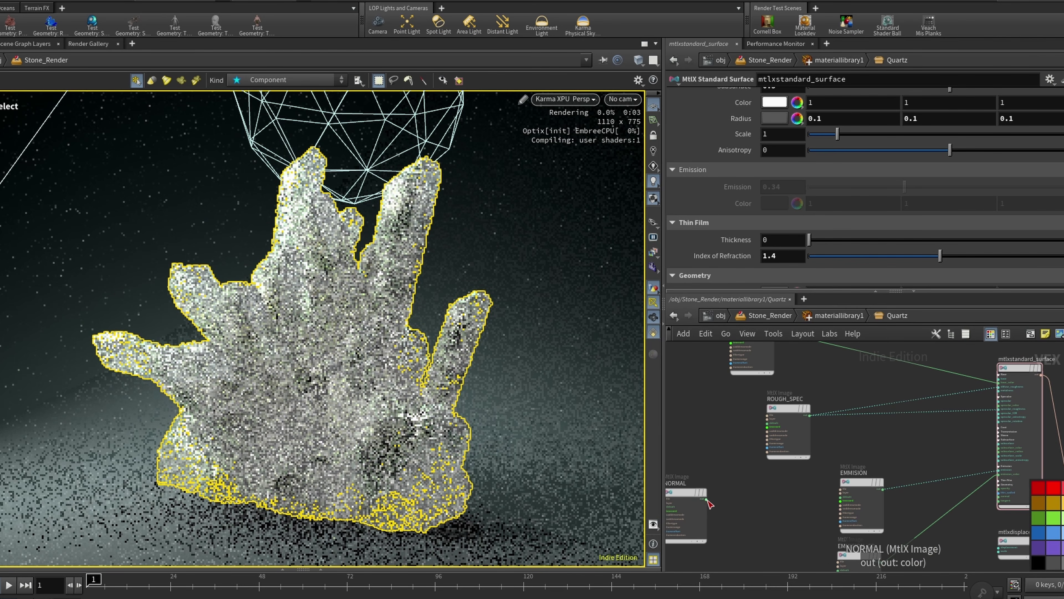
{"action": "left_click", "coordinate": [707, 499]}
{"action": "scroll", "coordinate": [1022, 490], "scroll_direction": "up", "scroll_amount": 3}
{"action": "left_click", "coordinate": [983, 506]}
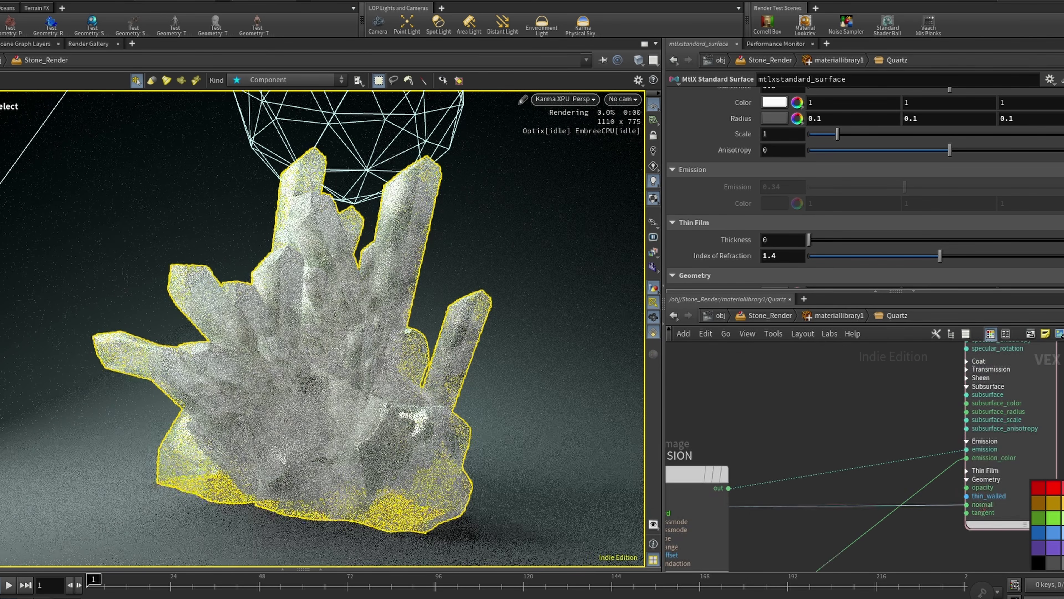
Tidy the Quartz network by spacing out the image nodes away from the surface and switching the wires to the curved style
{"action": "scroll", "coordinate": [1005, 459], "scroll_direction": "down", "scroll_amount": 4}
{"action": "scroll", "coordinate": [968, 465], "scroll_direction": "up", "scroll_amount": 1}
{"action": "left_click_drag", "start_coordinate": [925, 546], "coordinate": [986, 439]}
{"action": "left_click_drag", "start_coordinate": [954, 451], "coordinate": [788, 472]}
{"action": "key", "text": "shift+s"}
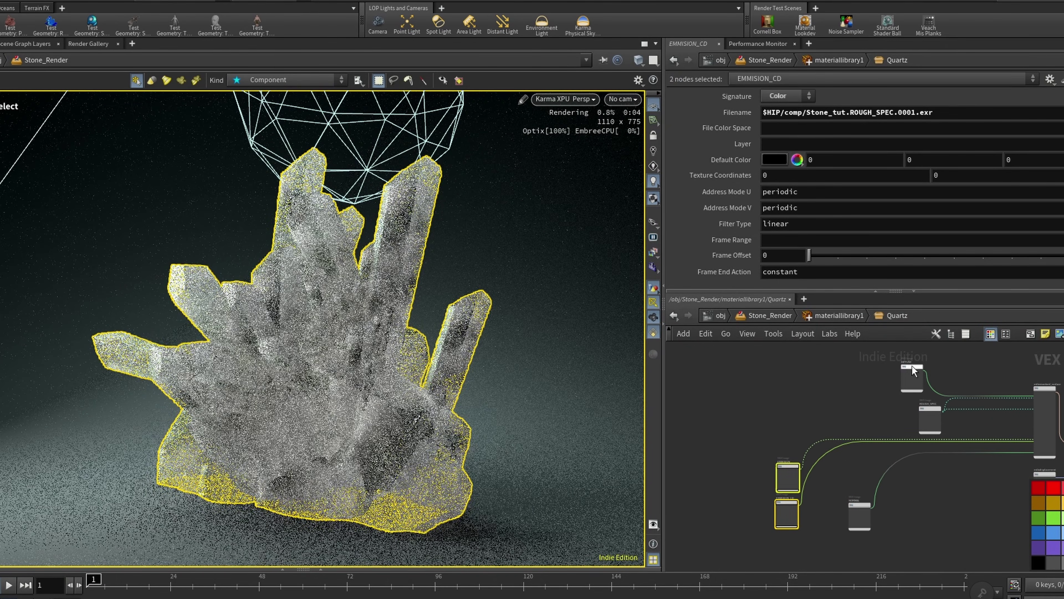
{"action": "left_click_drag", "start_coordinate": [912, 365], "coordinate": [833, 361]}
{"action": "left_click_drag", "start_coordinate": [930, 413], "coordinate": [836, 411]}
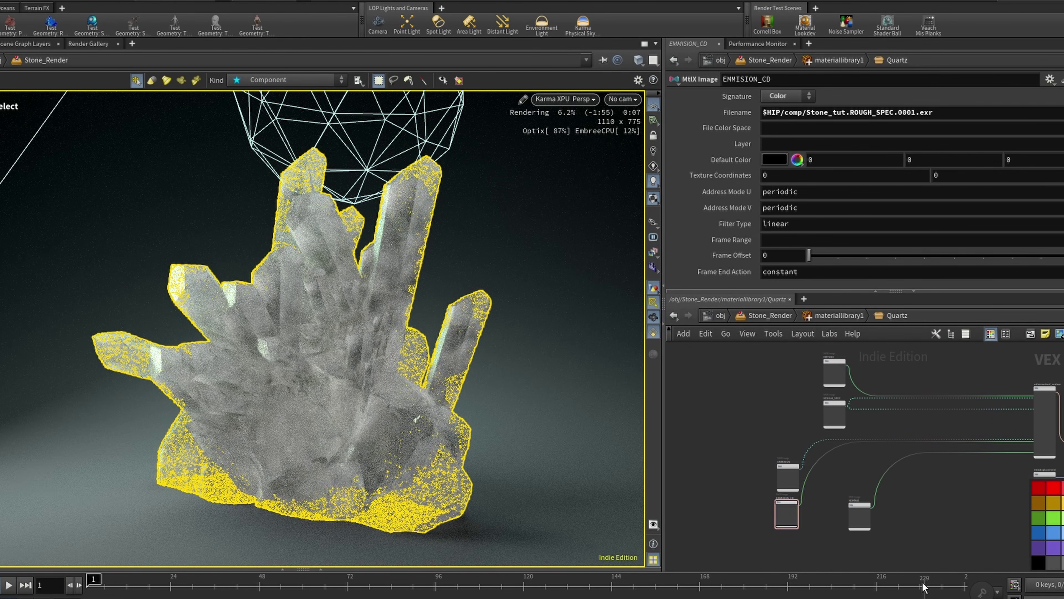
Look through /cameras/camera1 in the viewport and return to the inside of the Quartz material
{"action": "key", "text": "u"}
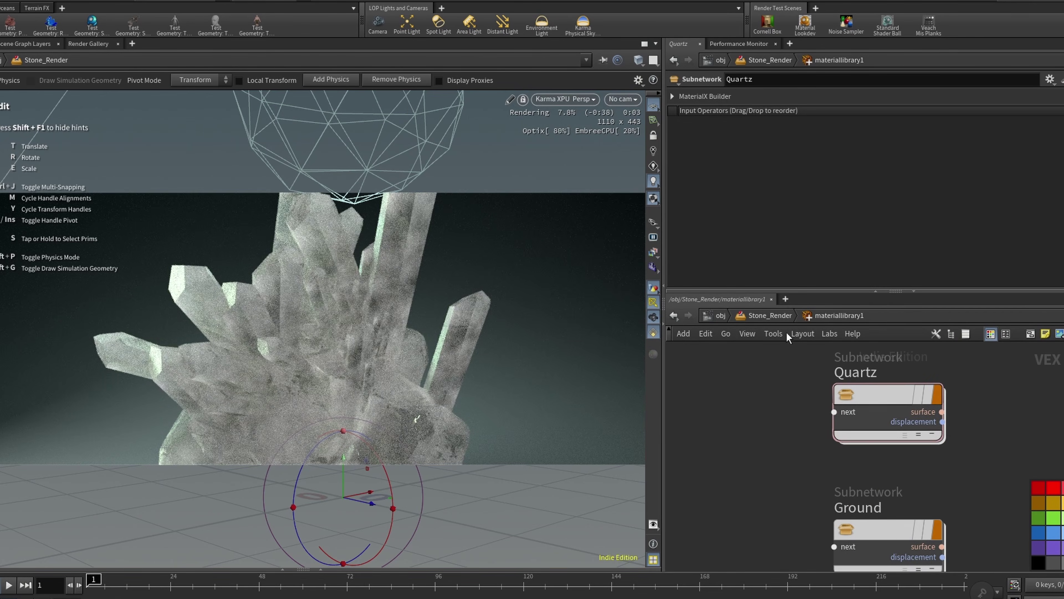
{"action": "left_click", "coordinate": [623, 99]}
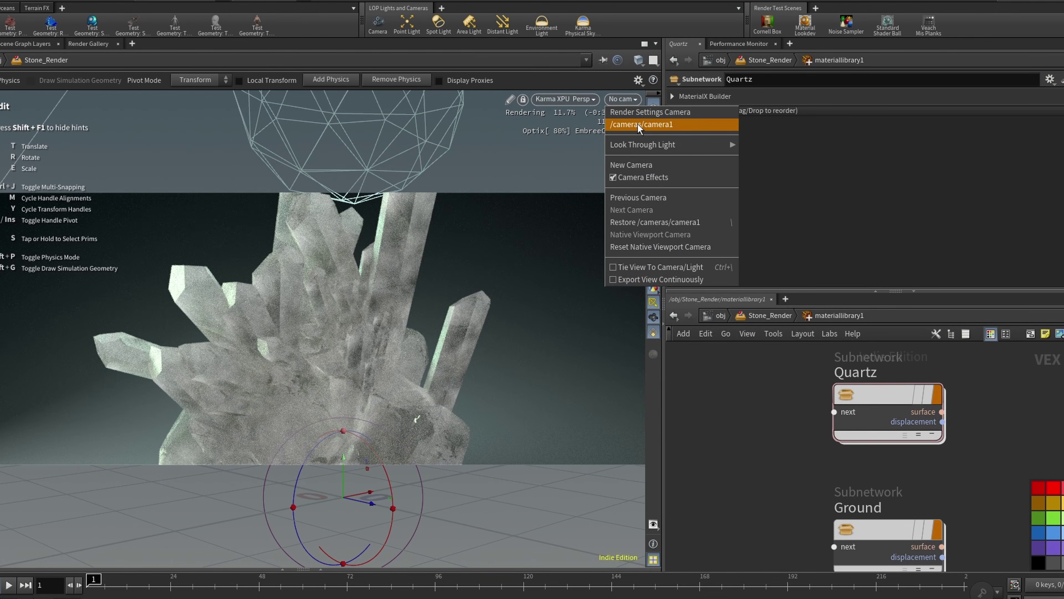
{"action": "left_click", "coordinate": [633, 125]}
{"action": "key", "text": "i"}
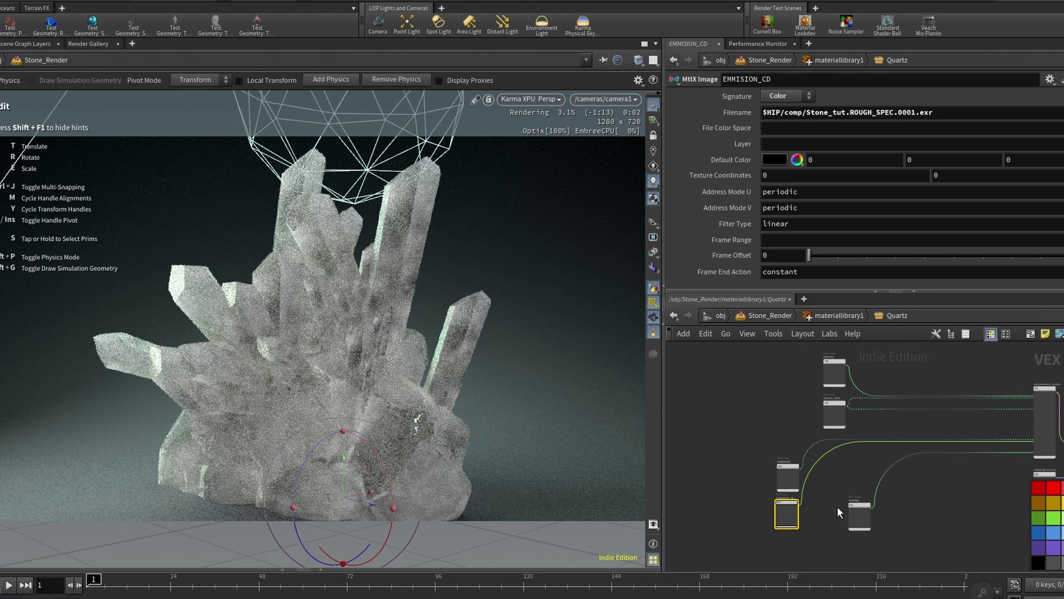
Connect the DIFFUSE image's output to the surface's specular_color input as well
{"action": "scroll", "coordinate": [930, 503], "scroll_direction": "up", "scroll_amount": 6}
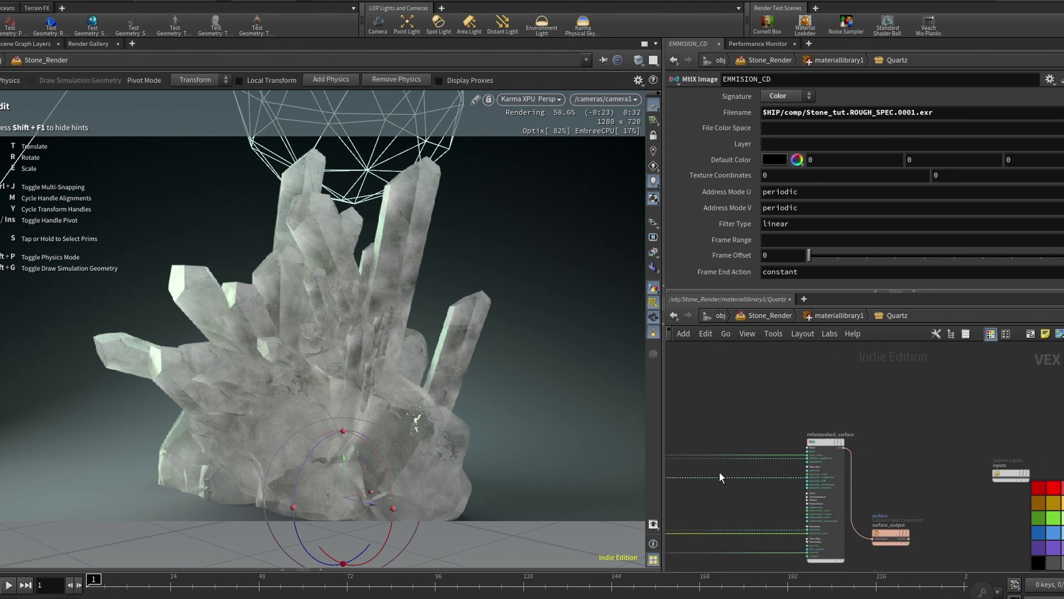
{"action": "left_click_drag", "start_coordinate": [934, 485], "coordinate": [919, 483]}
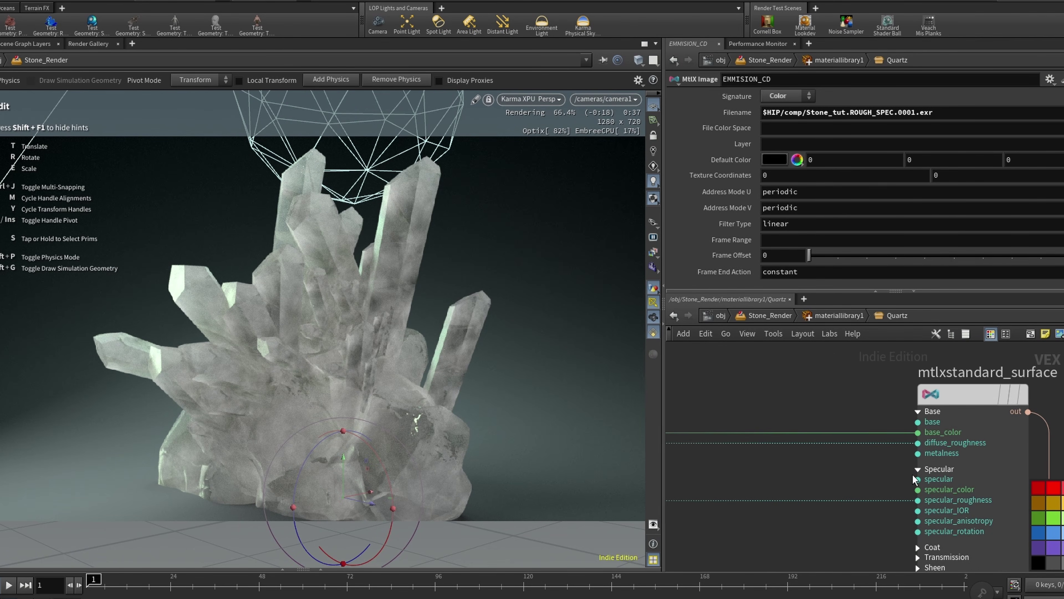
{"action": "left_click", "coordinate": [918, 489]}
{"action": "scroll", "coordinate": [916, 490], "scroll_direction": "down", "scroll_amount": 6}
{"action": "scroll", "coordinate": [842, 472], "scroll_direction": "up", "scroll_amount": 6}
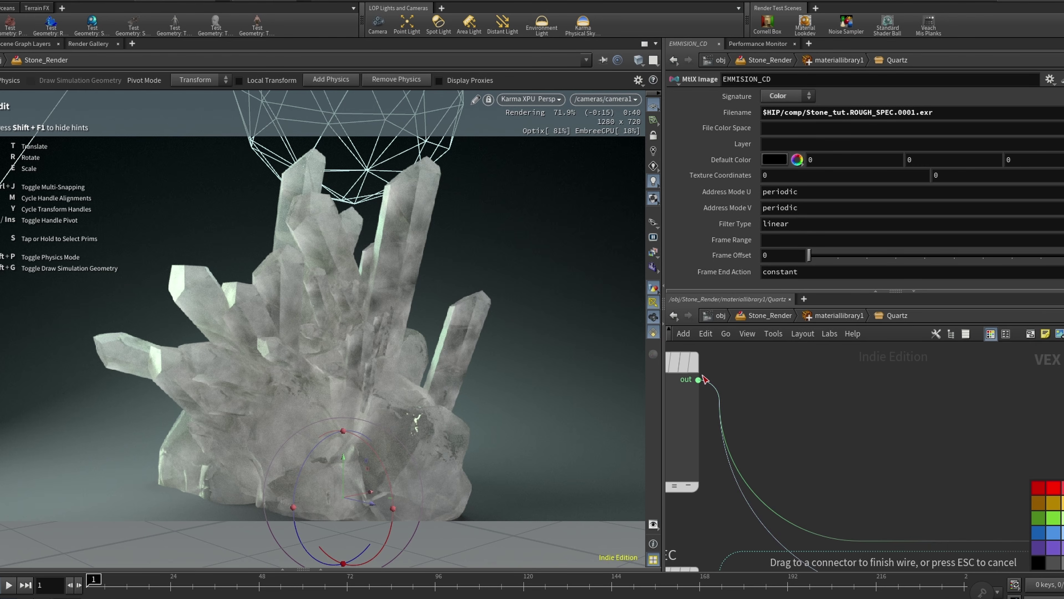
{"action": "left_click", "coordinate": [699, 379]}
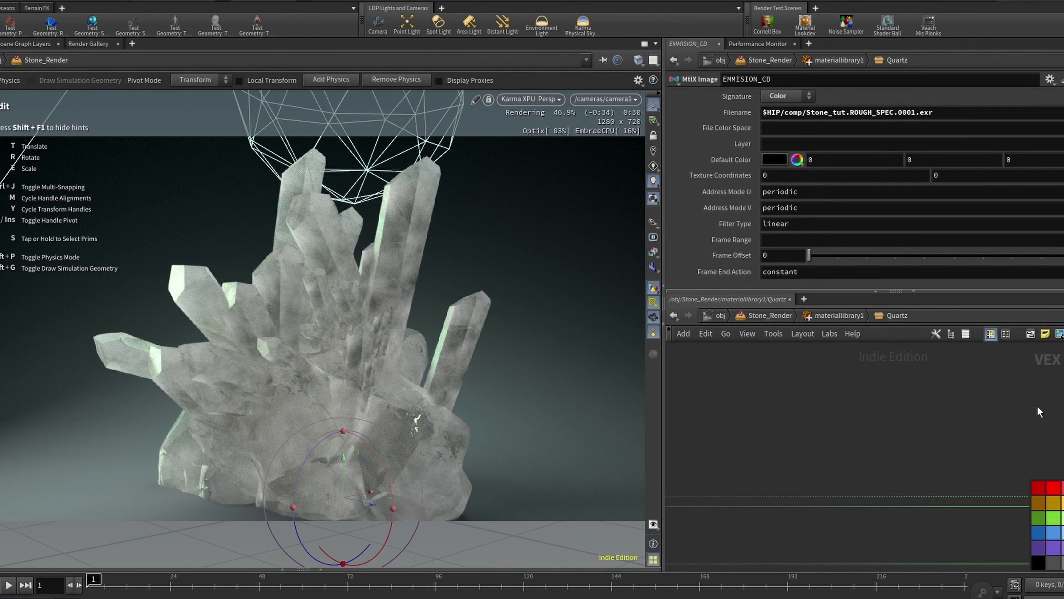
Connect the DIFFUSE image's output to the surface's subsurface_color input
{"action": "middle_click_drag", "start_coordinate": [1037, 406], "coordinate": [670, 454]}
{"action": "scroll", "coordinate": [866, 448], "scroll_direction": "up", "scroll_amount": 3}
{"action": "left_click", "coordinate": [852, 455]}
{"action": "scroll", "coordinate": [1016, 531], "scroll_direction": "down", "scroll_amount": 5}
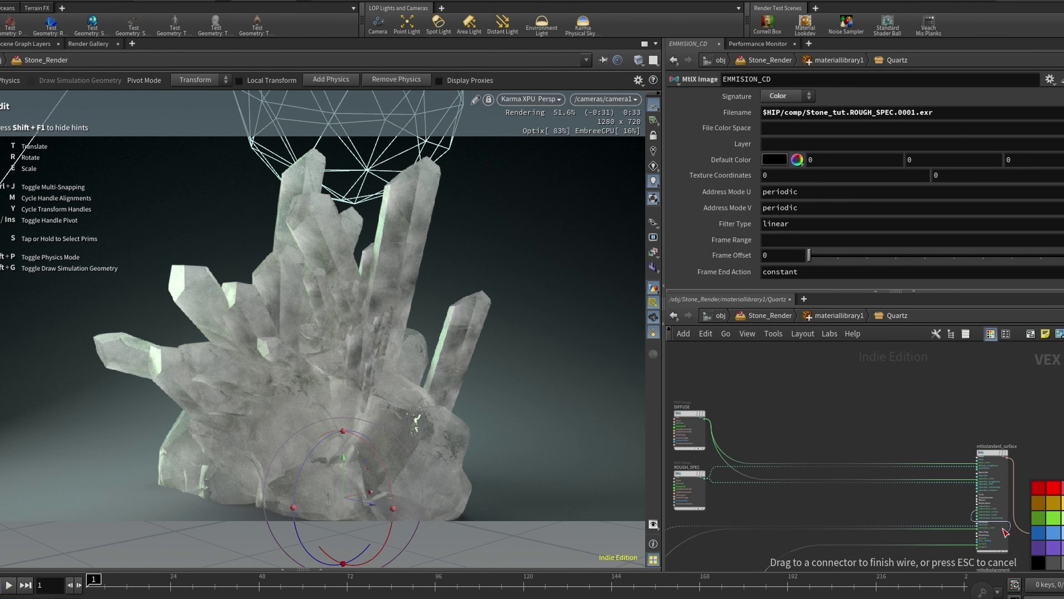
{"action": "scroll", "coordinate": [1005, 532], "scroll_direction": "up", "scroll_amount": 1}
{"action": "scroll", "coordinate": [771, 446], "scroll_direction": "down", "scroll_amount": 2}
{"action": "scroll", "coordinate": [808, 444], "scroll_direction": "up", "scroll_amount": 5}
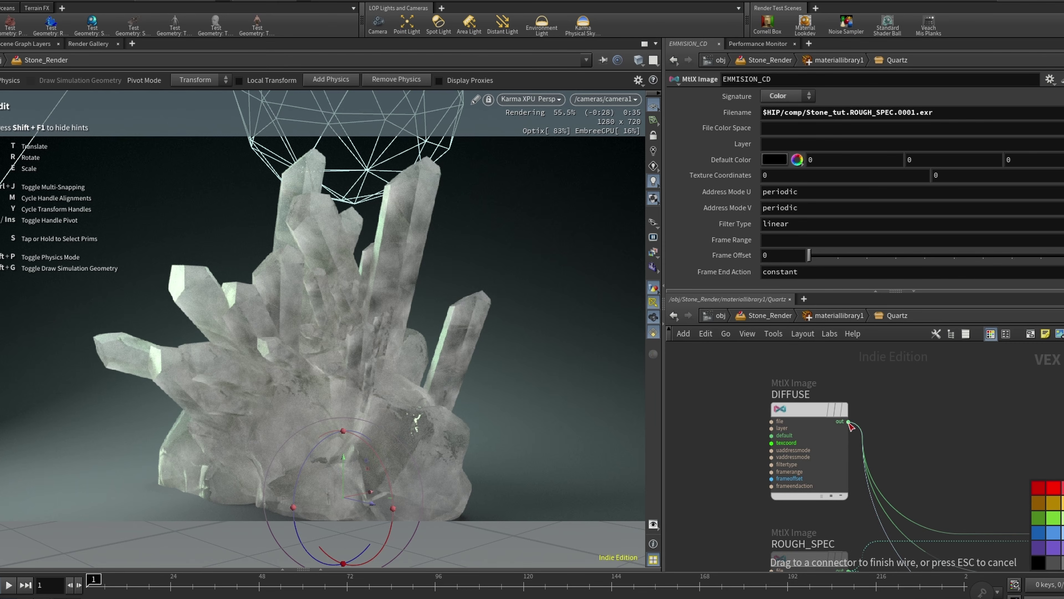
{"action": "left_click", "coordinate": [848, 421]}
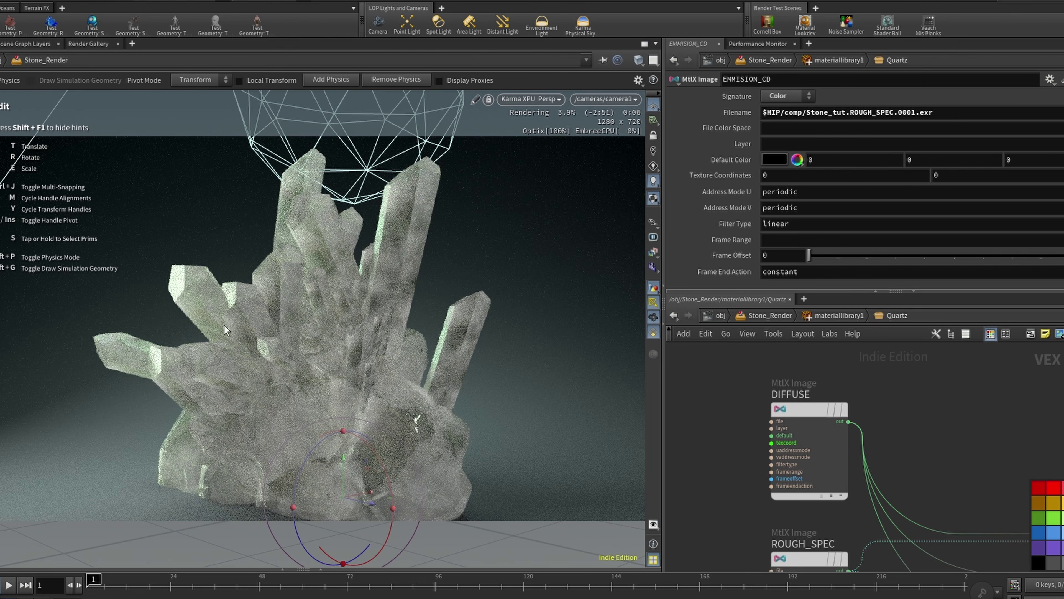
Paste the copied MtlX Ramptb and MtlX Saturate nodes and place them between the images and the surface
{"action": "middle_click_drag", "start_coordinate": [691, 466], "coordinate": [499, 453]}
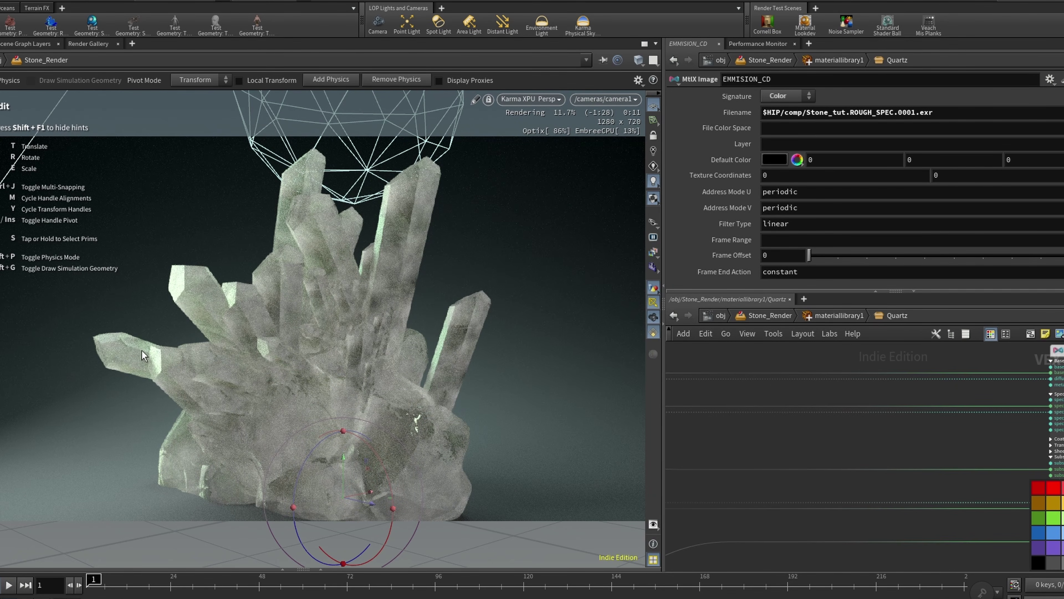
{"action": "key", "text": "ctrl+v"}
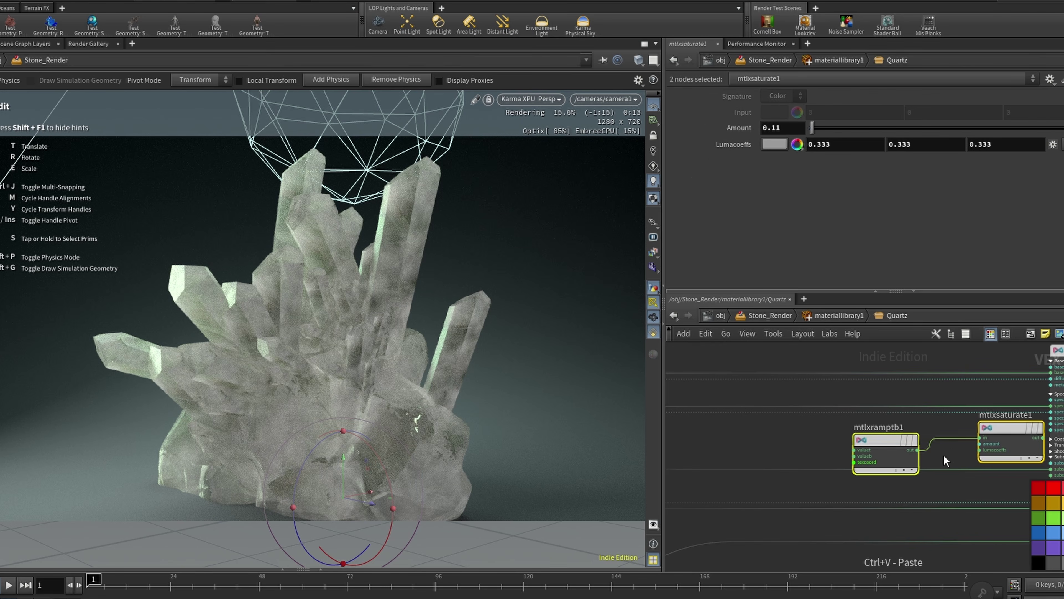
{"action": "left_click_drag", "start_coordinate": [855, 451], "coordinate": [768, 477]}
{"action": "left_click", "coordinate": [974, 412]}
{"action": "key", "text": "Escape"}
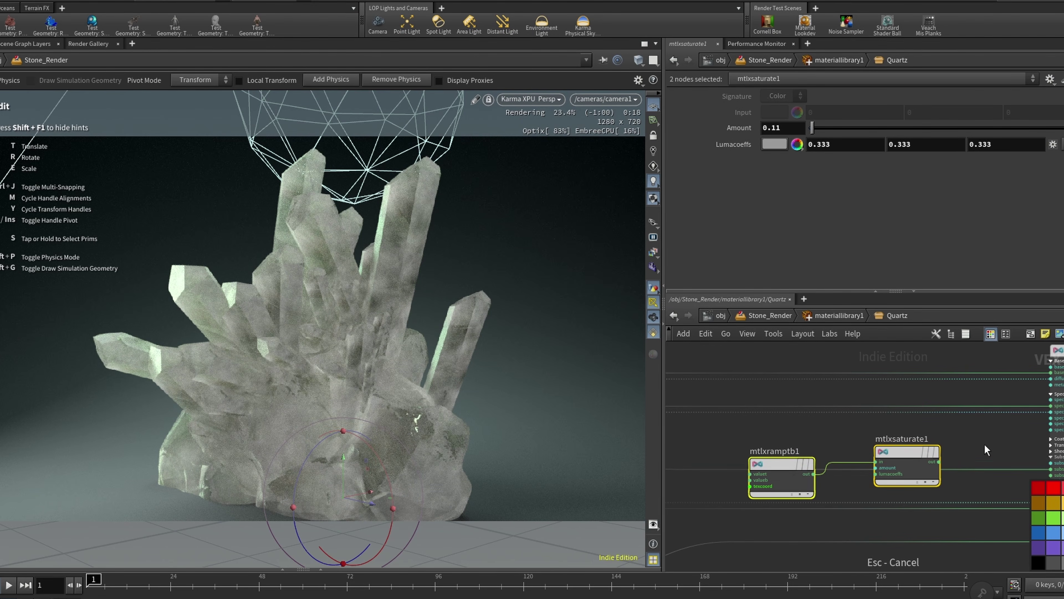
Route DIFFUSE into the ramp's valuet input and the saturate node's output into the surface's subsurface_color
{"action": "scroll", "coordinate": [696, 471], "scroll_direction": "up", "scroll_amount": 4}
{"action": "left_click_drag", "start_coordinate": [698, 469], "coordinate": [808, 478]}
{"action": "scroll", "coordinate": [800, 457], "scroll_direction": "down", "scroll_amount": 6}
{"action": "middle_click_drag", "start_coordinate": [947, 452], "coordinate": [910, 449]}
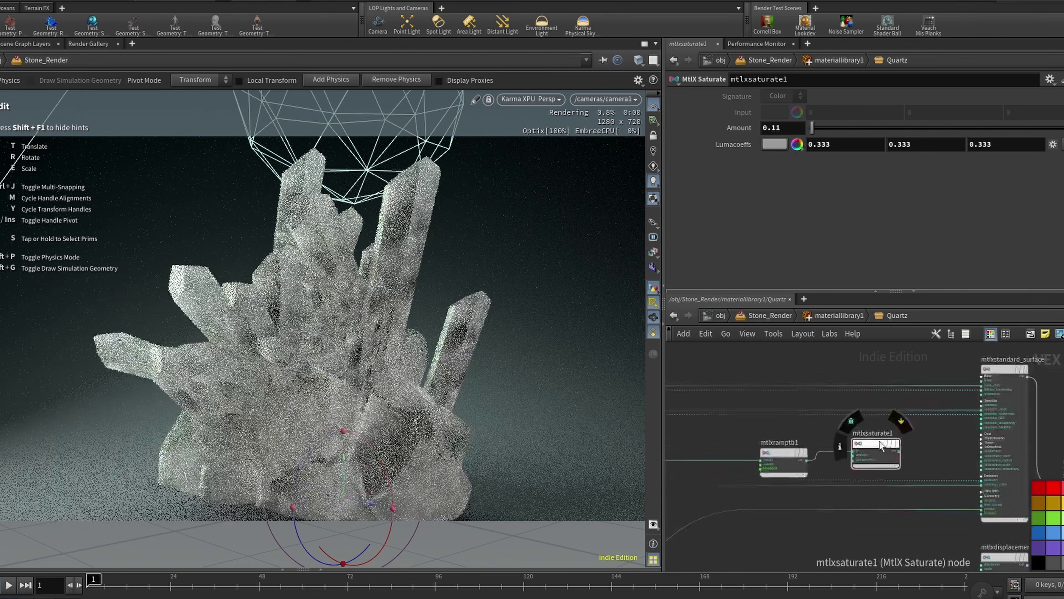
{"action": "scroll", "coordinate": [983, 453], "scroll_direction": "up", "scroll_amount": 4}
{"action": "left_click_drag", "start_coordinate": [900, 450], "coordinate": [1007, 469]}
{"action": "scroll", "coordinate": [1004, 468], "scroll_direction": "down", "scroll_amount": 6}
{"action": "middle_click_drag", "start_coordinate": [938, 469], "coordinate": [1001, 459]}
Examine the parameters of the ramp and saturate nodes and their place in the Quartz network
{"action": "scroll", "coordinate": [981, 455], "scroll_direction": "up", "scroll_amount": 4}
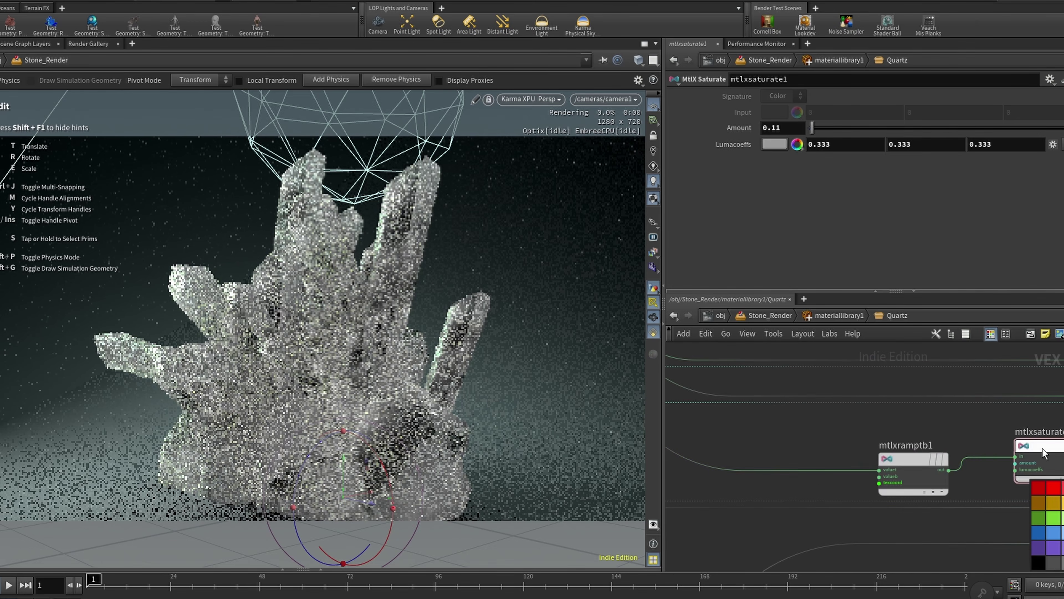
{"action": "left_click", "coordinate": [925, 457]}
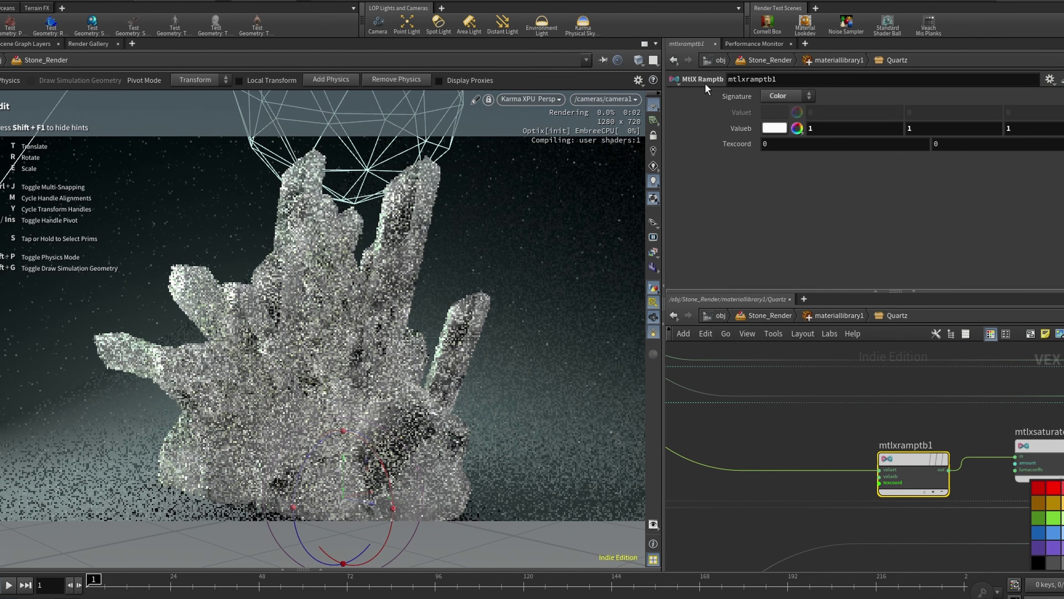
{"action": "scroll", "coordinate": [855, 420], "scroll_direction": "down", "scroll_amount": 4}
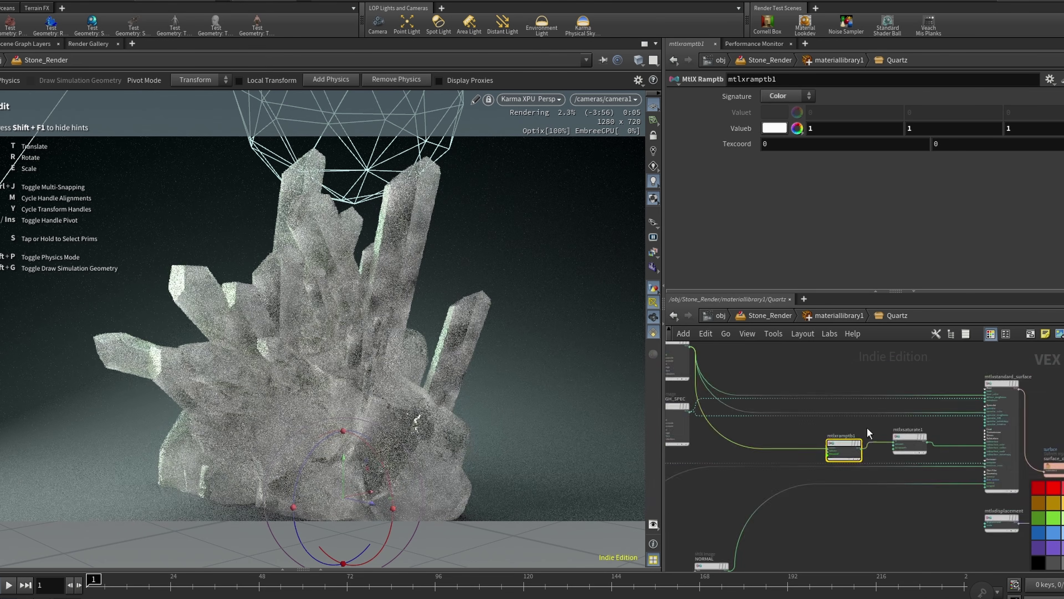
{"action": "scroll", "coordinate": [851, 448], "scroll_direction": "up", "scroll_amount": 4}
{"action": "left_click", "coordinate": [834, 463]}
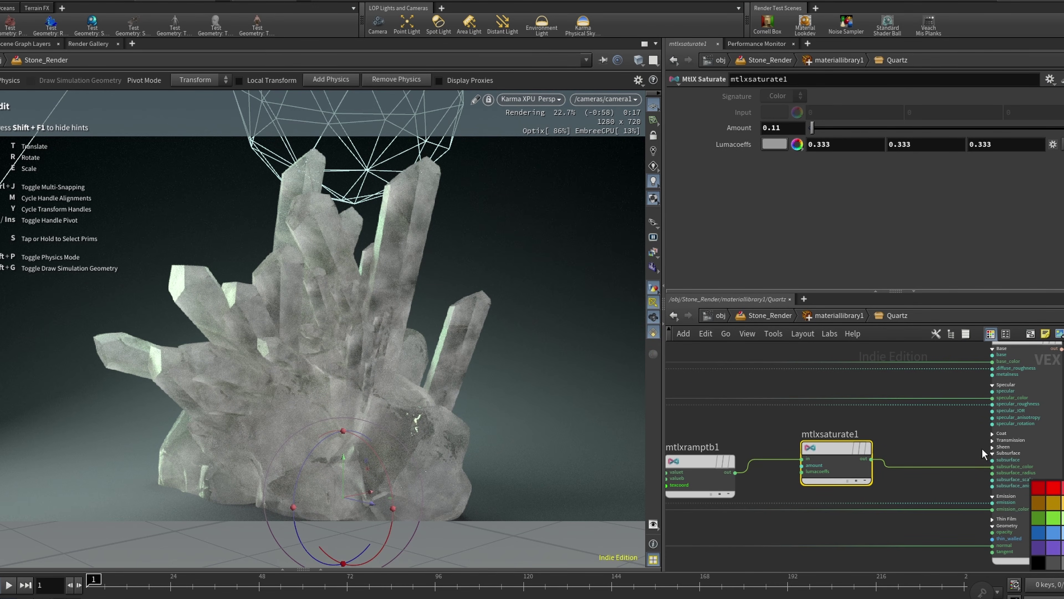
{"action": "scroll", "coordinate": [982, 448], "scroll_direction": "down", "scroll_amount": 3}
{"action": "scroll", "coordinate": [997, 461], "scroll_direction": "down", "scroll_amount": 5}
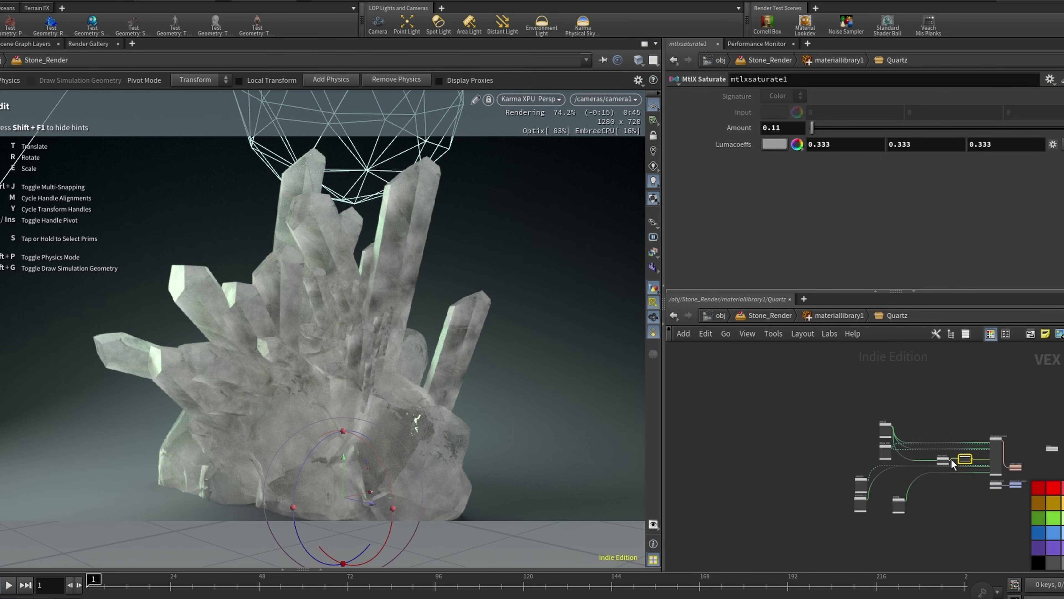
Connect the ROUGH_SPEC image's output to the surface's subsurface_radius input
{"action": "scroll", "coordinate": [953, 461], "scroll_direction": "up", "scroll_amount": 6}
{"action": "scroll", "coordinate": [758, 432], "scroll_direction": "up", "scroll_amount": 3}
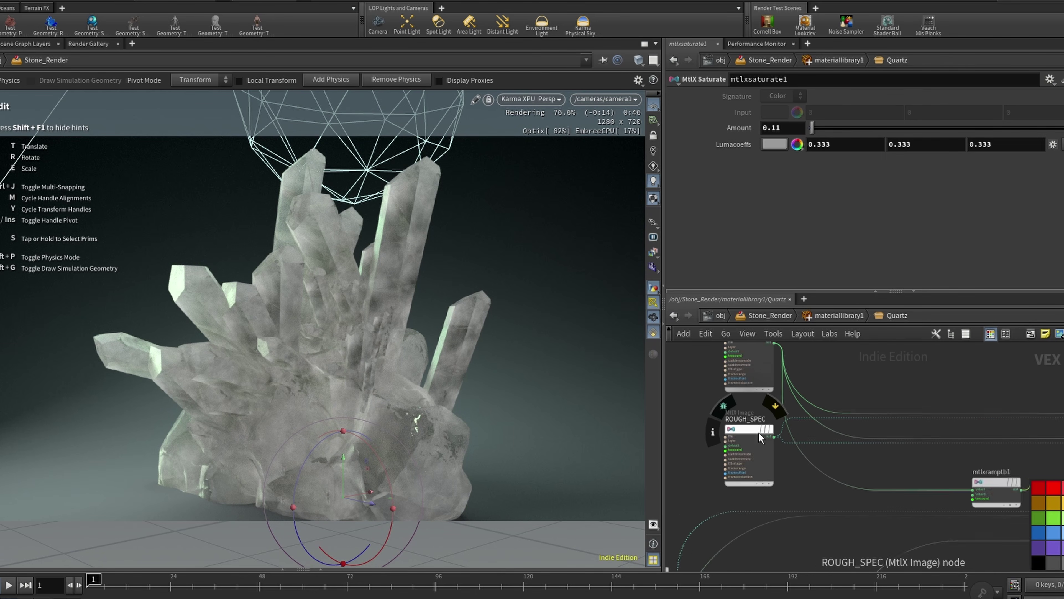
{"action": "left_click", "coordinate": [777, 438]}
{"action": "scroll", "coordinate": [779, 440], "scroll_direction": "down", "scroll_amount": 5}
{"action": "scroll", "coordinate": [931, 454], "scroll_direction": "up", "scroll_amount": 4}
{"action": "scroll", "coordinate": [807, 478], "scroll_direction": "up", "scroll_amount": 4}
{"action": "scroll", "coordinate": [807, 478], "scroll_direction": "up", "scroll_amount": 3}
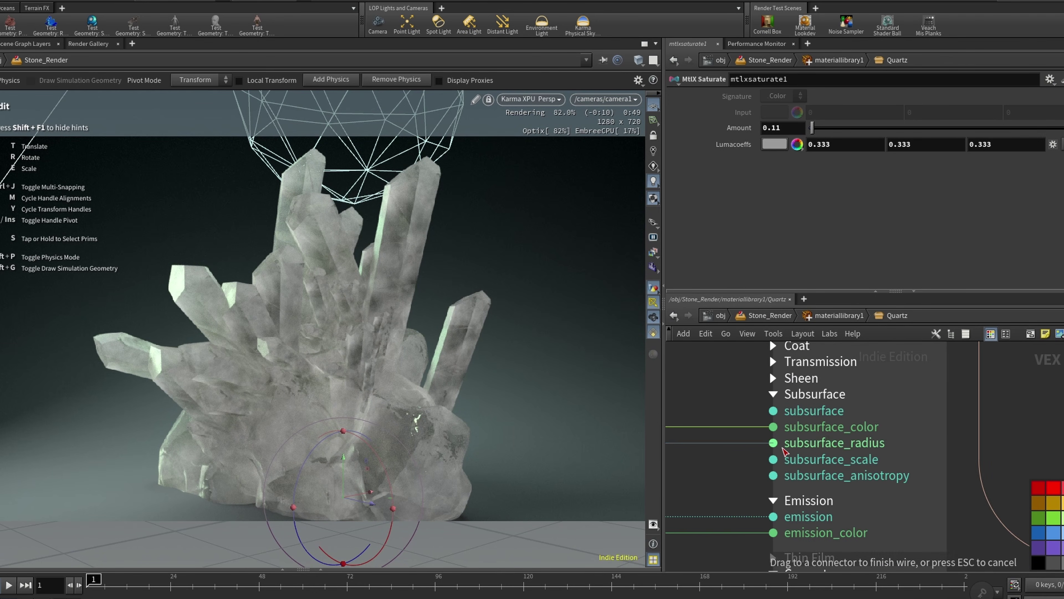
{"action": "left_click", "coordinate": [788, 443]}
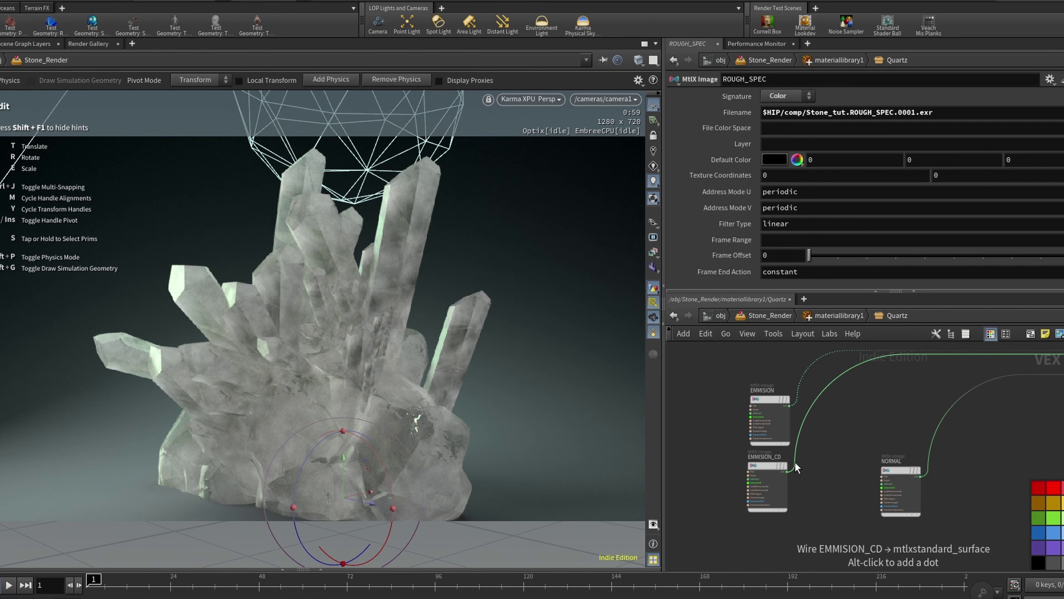
Move the NORMAL image node close to the standard surface, clearing space beside the emission images
{"action": "scroll", "coordinate": [874, 477], "scroll_direction": "down", "scroll_amount": 4}
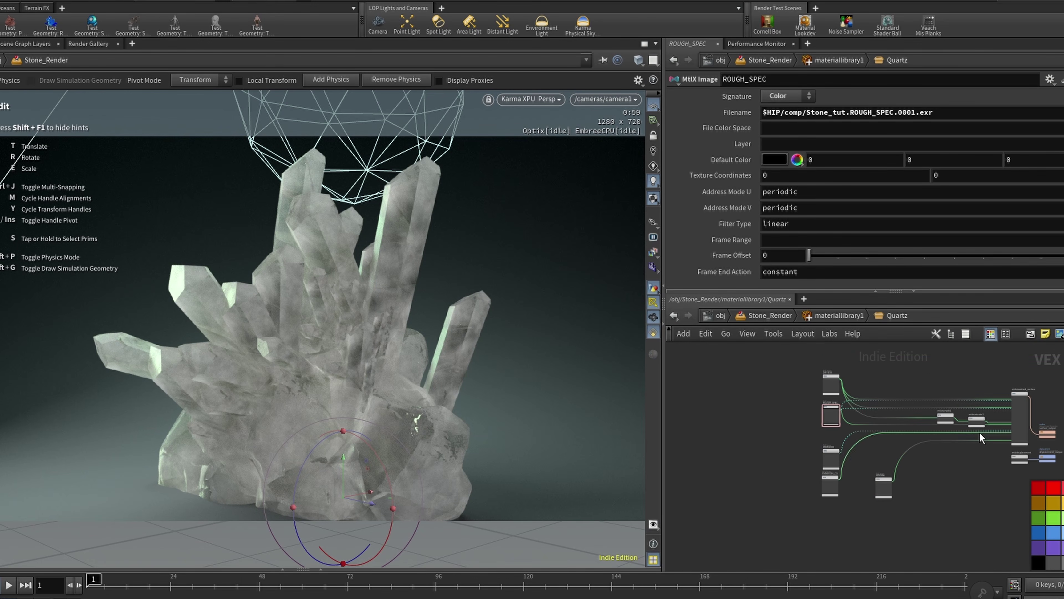
{"action": "scroll", "coordinate": [1029, 419], "scroll_direction": "up", "scroll_amount": 4}
{"action": "scroll", "coordinate": [1030, 418], "scroll_direction": "down", "scroll_amount": 4}
{"action": "scroll", "coordinate": [1030, 418], "scroll_direction": "up", "scroll_amount": 4}
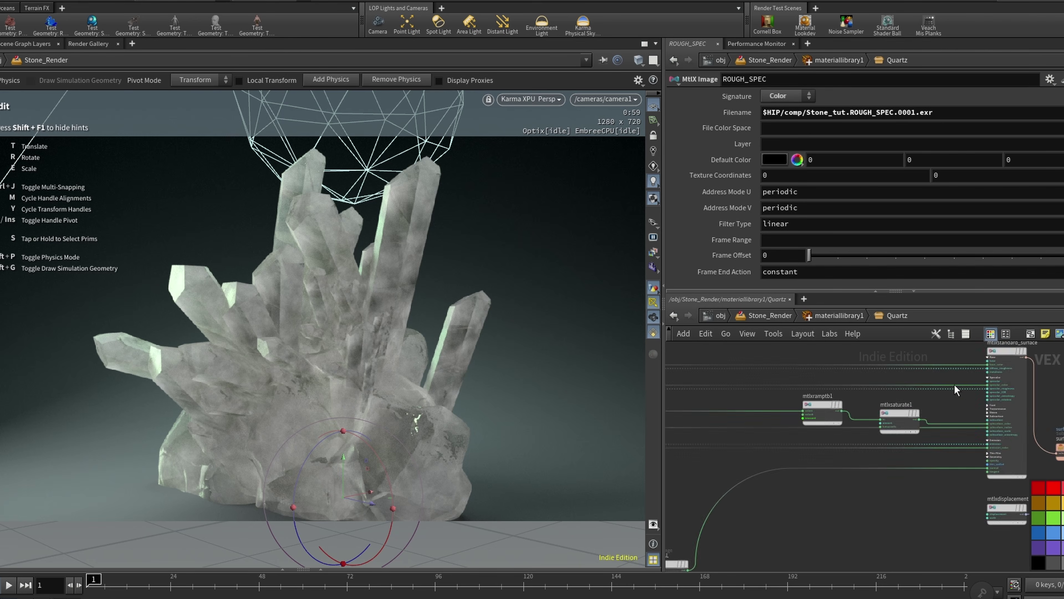
{"action": "scroll", "coordinate": [914, 403], "scroll_direction": "down", "scroll_amount": 4}
{"action": "scroll", "coordinate": [848, 477], "scroll_direction": "up", "scroll_amount": 4}
{"action": "left_click_drag", "start_coordinate": [750, 474], "coordinate": [1020, 486]}
{"action": "scroll", "coordinate": [871, 459], "scroll_direction": "down", "scroll_amount": 2}
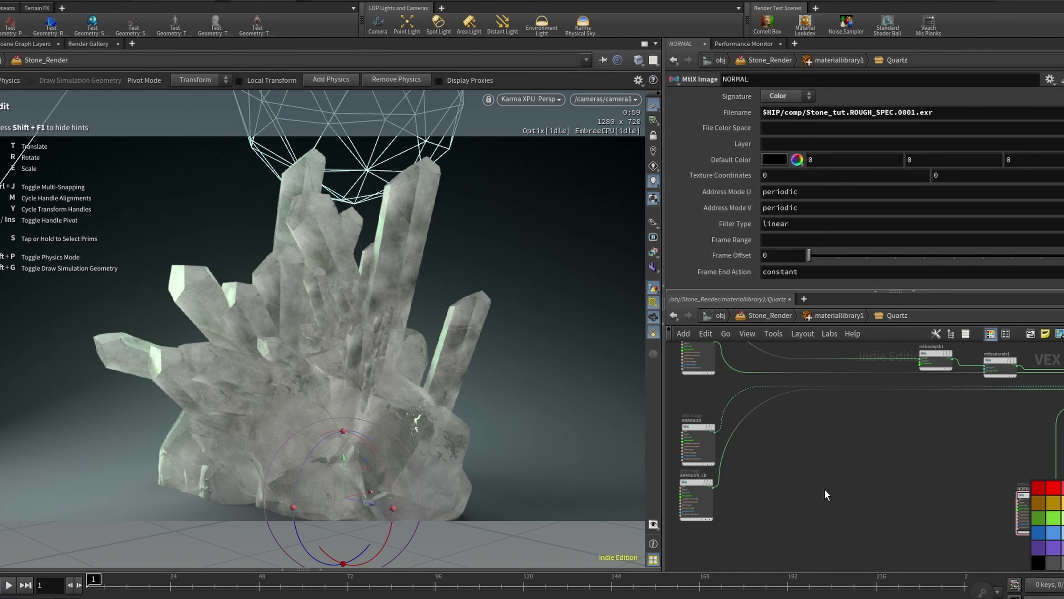
Paste the copied MtlX Tiled Hexagons, parameter and MtlX Multiply nodes near the EMMISION images and arrange them
{"action": "key", "text": "ctrl+v"}
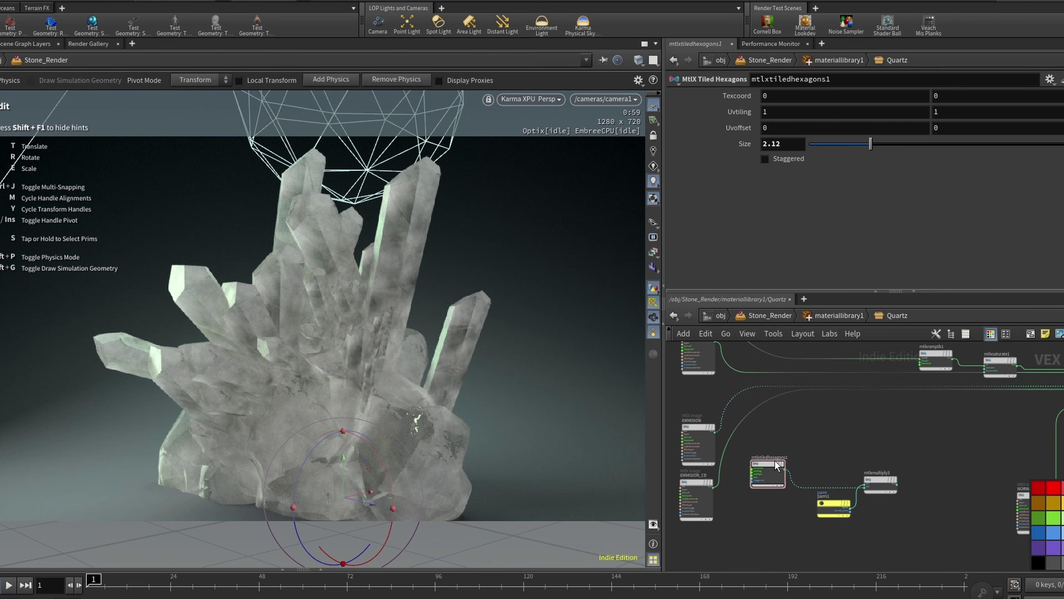
{"action": "scroll", "coordinate": [785, 453], "scroll_direction": "up", "scroll_amount": 1}
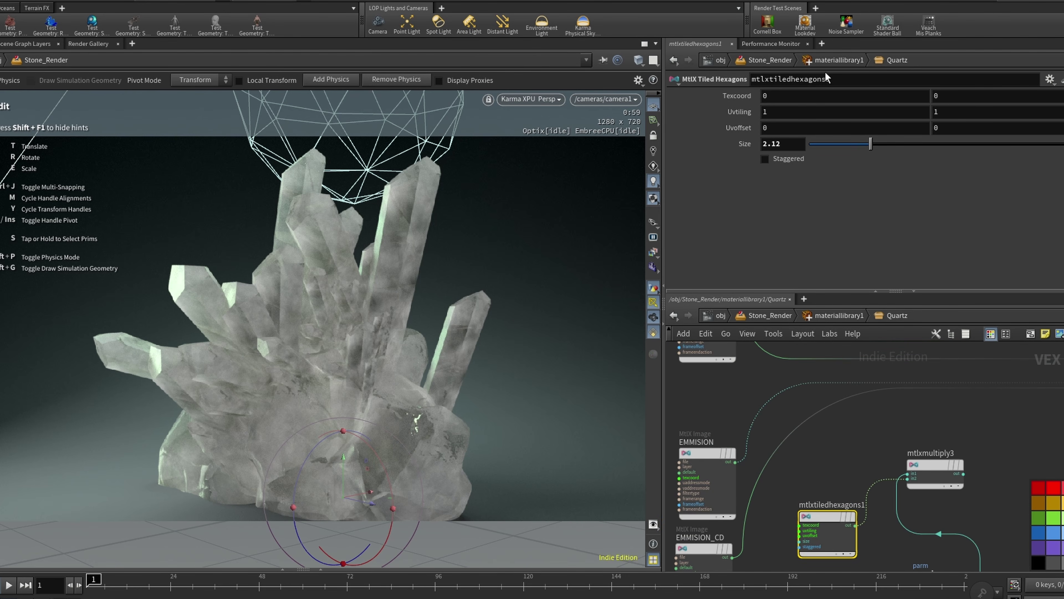
{"action": "left_click", "coordinate": [936, 482]}
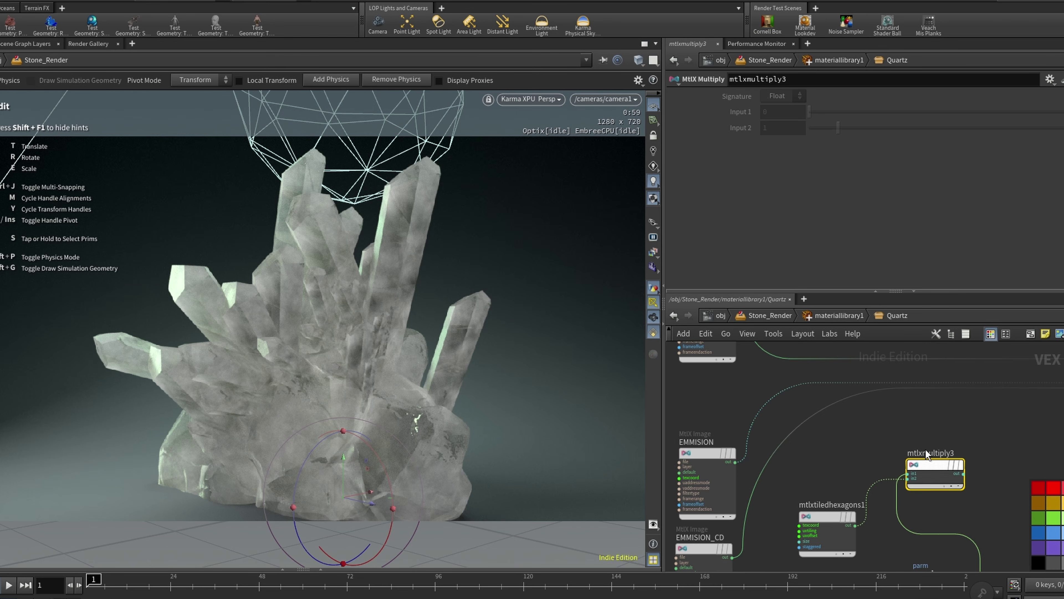
{"action": "scroll", "coordinate": [953, 485], "scroll_direction": "down", "scroll_amount": 3}
{"action": "scroll", "coordinate": [953, 486], "scroll_direction": "up", "scroll_amount": 3}
{"action": "left_click_drag", "start_coordinate": [880, 483], "coordinate": [720, 504]}
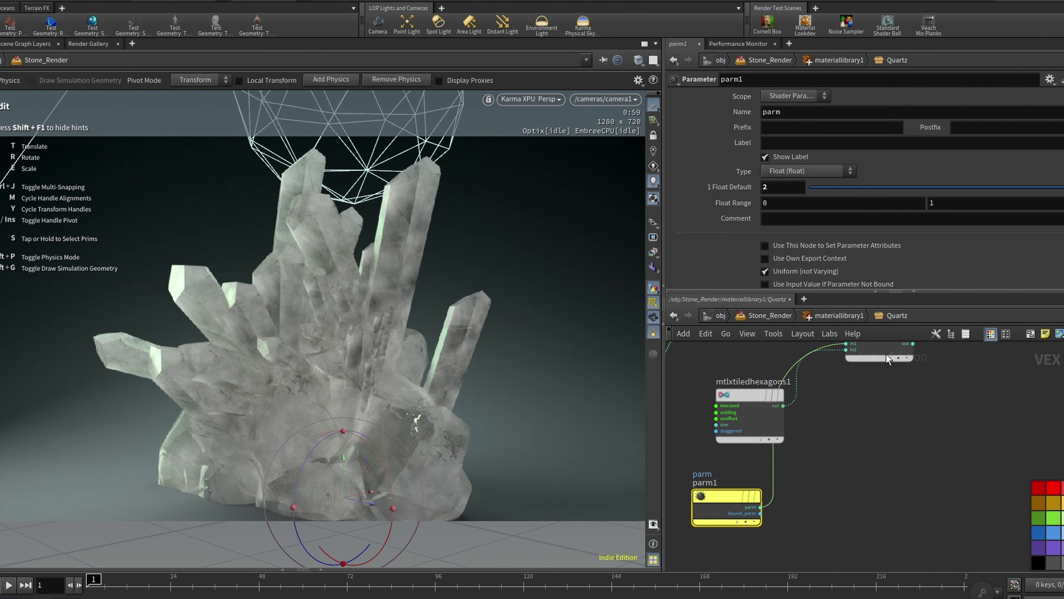
{"action": "left_click_drag", "start_coordinate": [886, 355], "coordinate": [886, 445]}
Insert an MtlX Multiply on the EMMISION output wire and feed the tiled-hexagons multiply into its second input
{"action": "scroll", "coordinate": [807, 464], "scroll_direction": "down", "scroll_amount": 4}
{"action": "key", "text": "Tab"}
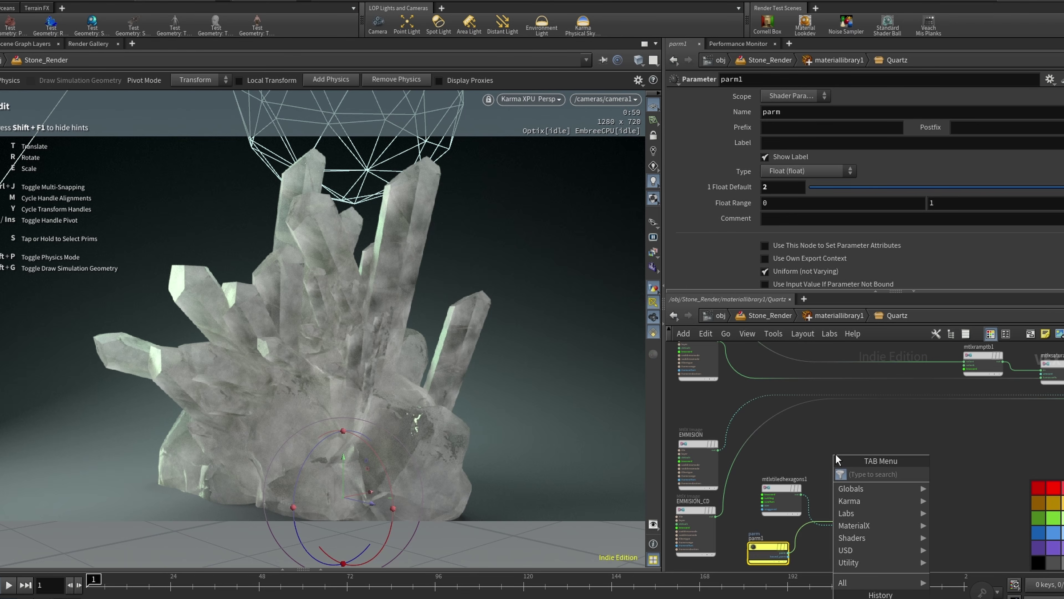
{"action": "type", "text": "mul"}
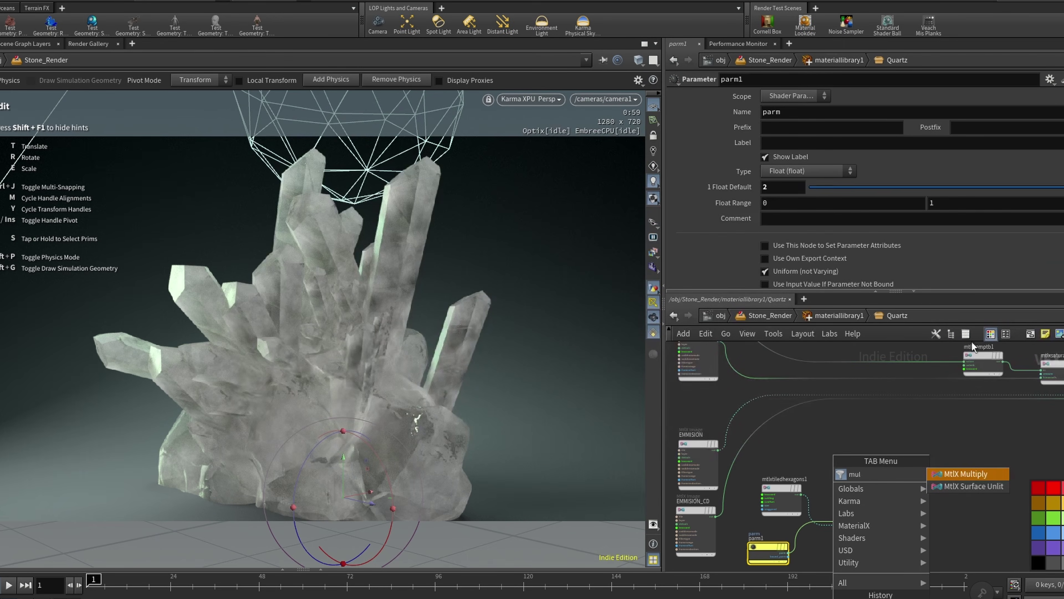
{"action": "left_click", "coordinate": [981, 473]}
{"action": "left_click", "coordinate": [748, 405]}
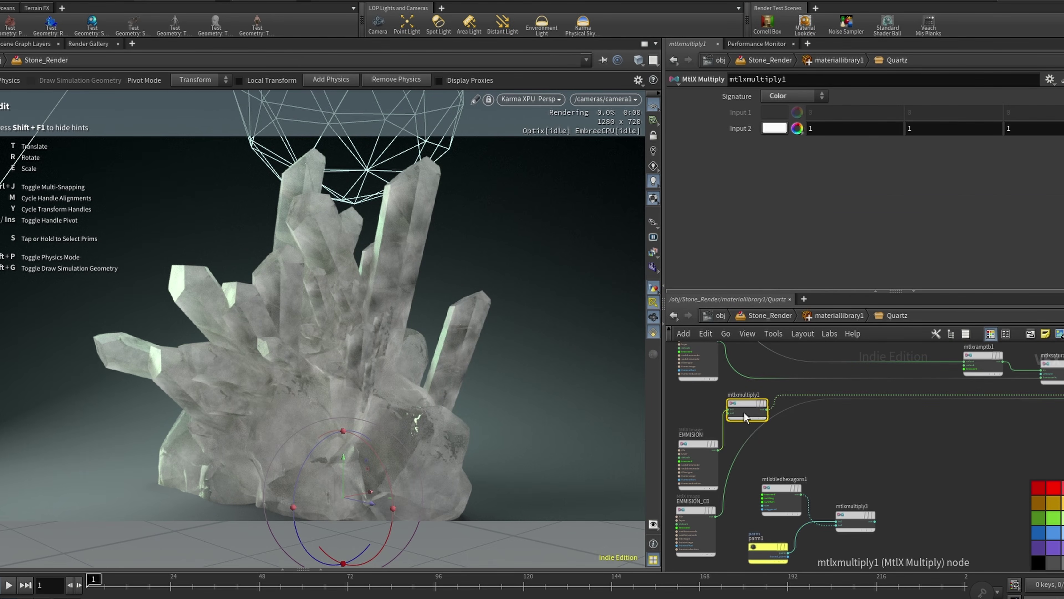
{"action": "mouse_move", "coordinate": [743, 412]}
{"action": "left_mouse_down"}
{"action": "mouse_move", "coordinate": [925, 457]}
{"action": "mouse_move", "coordinate": [909, 467]}
{"action": "left_mouse_up"}
{"action": "left_click_drag", "start_coordinate": [875, 521], "coordinate": [914, 472]}
Align the parm1 node below the tiled hexagons node and move the DIFFUSE image closer to the surface
{"action": "scroll", "coordinate": [807, 487], "scroll_direction": "down", "scroll_amount": 2}
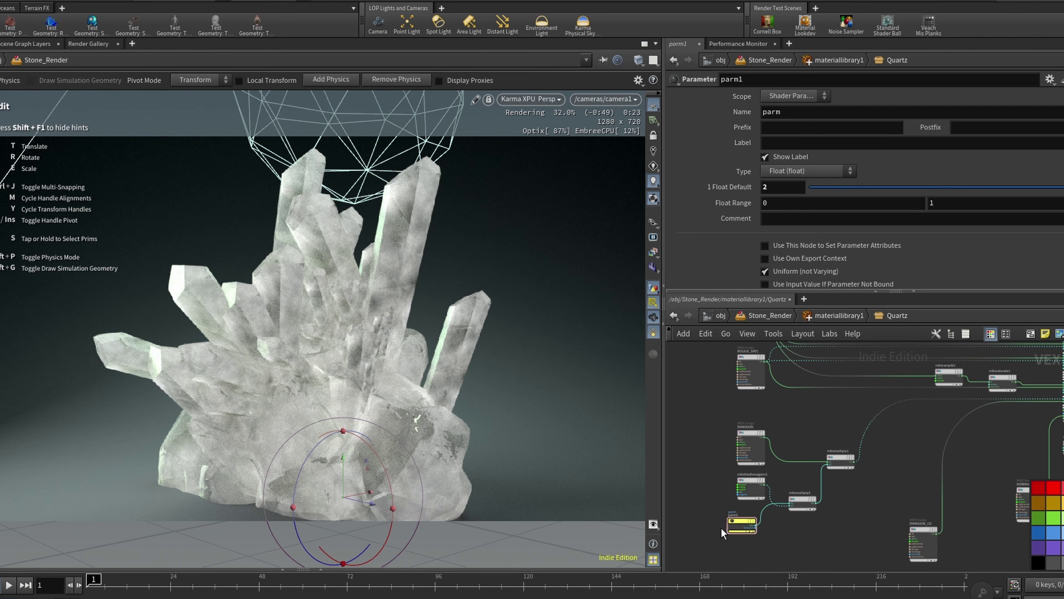
{"action": "left_click_drag", "start_coordinate": [734, 525], "coordinate": [742, 525]}
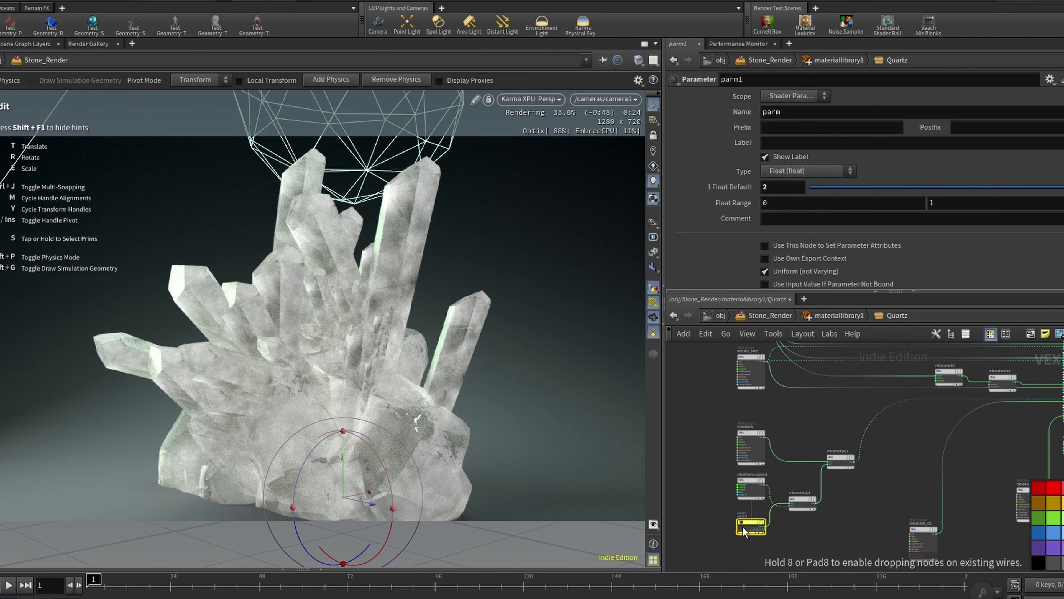
{"action": "scroll", "coordinate": [743, 525], "scroll_direction": "down", "scroll_amount": 3}
{"action": "scroll", "coordinate": [756, 457], "scroll_direction": "up", "scroll_amount": 2}
{"action": "left_click_drag", "start_coordinate": [734, 386], "coordinate": [857, 382]}
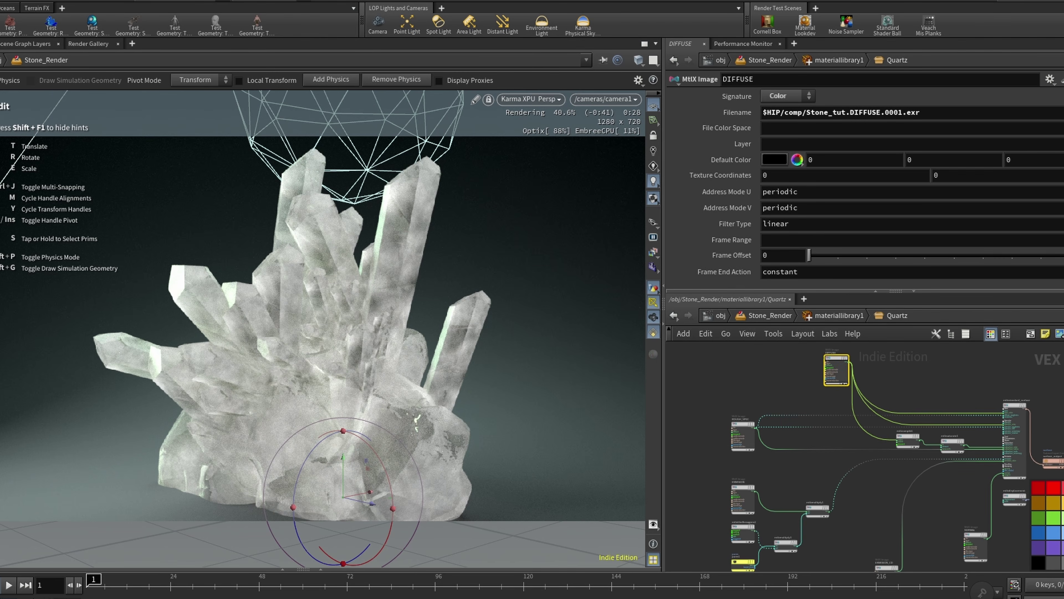
Colour the DIFFUSE, ROUGH_SPEC and EMMISION_CD image nodes green
{"action": "left_click", "coordinate": [743, 424]}
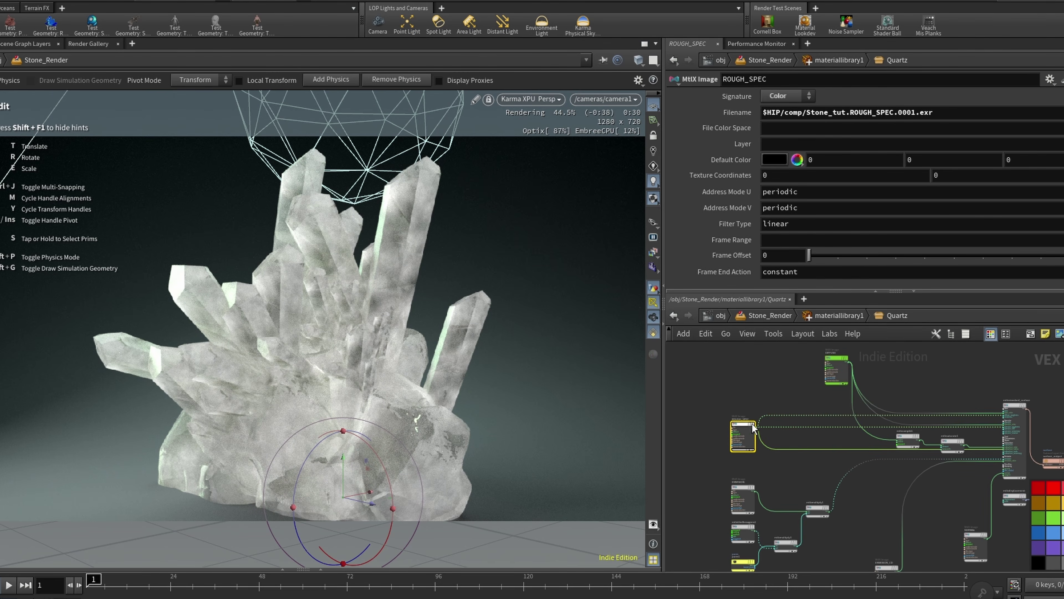
{"action": "middle_click_drag", "start_coordinate": [930, 467], "coordinate": [909, 410]}
{"action": "scroll", "coordinate": [901, 427], "scroll_direction": "up", "scroll_amount": 2}
{"action": "left_click", "coordinate": [867, 521]}
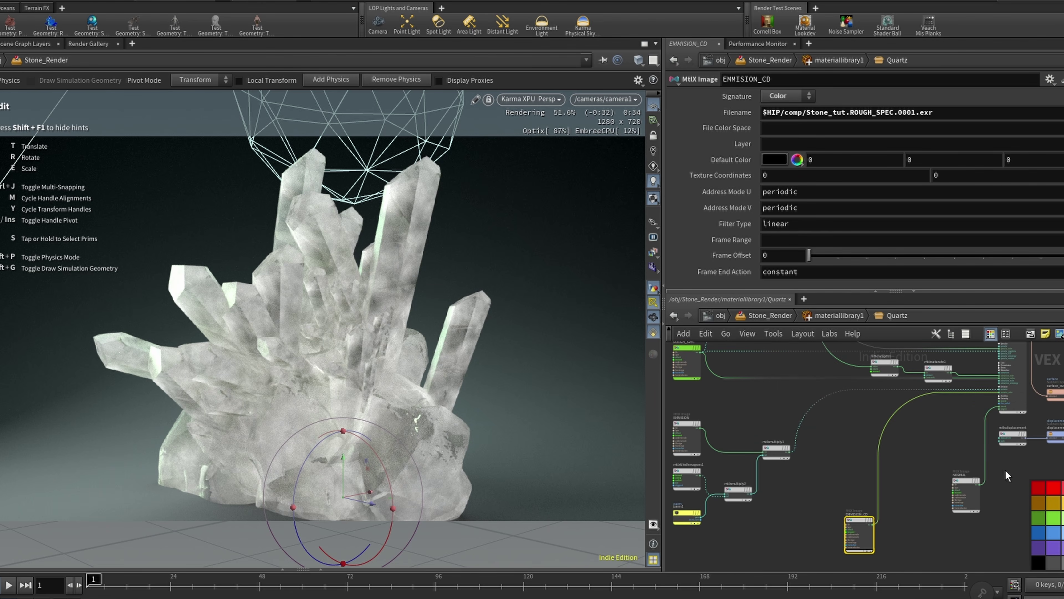
{"action": "left_click", "coordinate": [1054, 520]}
{"action": "middle_click_drag", "start_coordinate": [924, 473], "coordinate": [933, 468]}
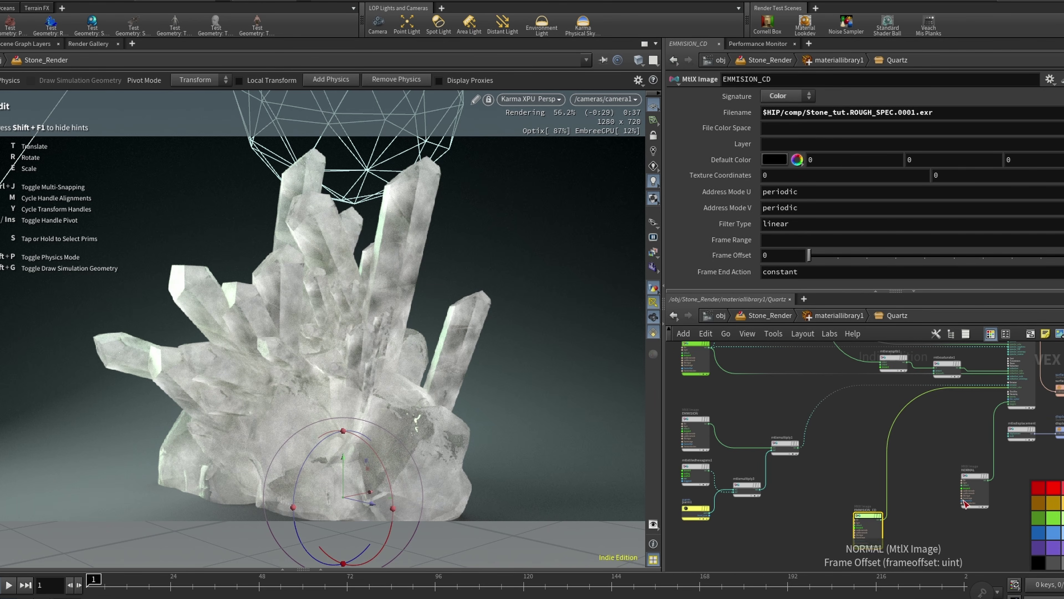
{"action": "left_click", "coordinate": [981, 494]}
Enclose the EMMISION image, tiled hexagons, parm1 and both multiply nodes in a network box and colour it black
{"action": "left_click_drag", "start_coordinate": [824, 562], "coordinate": [969, 534]}
{"action": "key", "text": "Escape"}
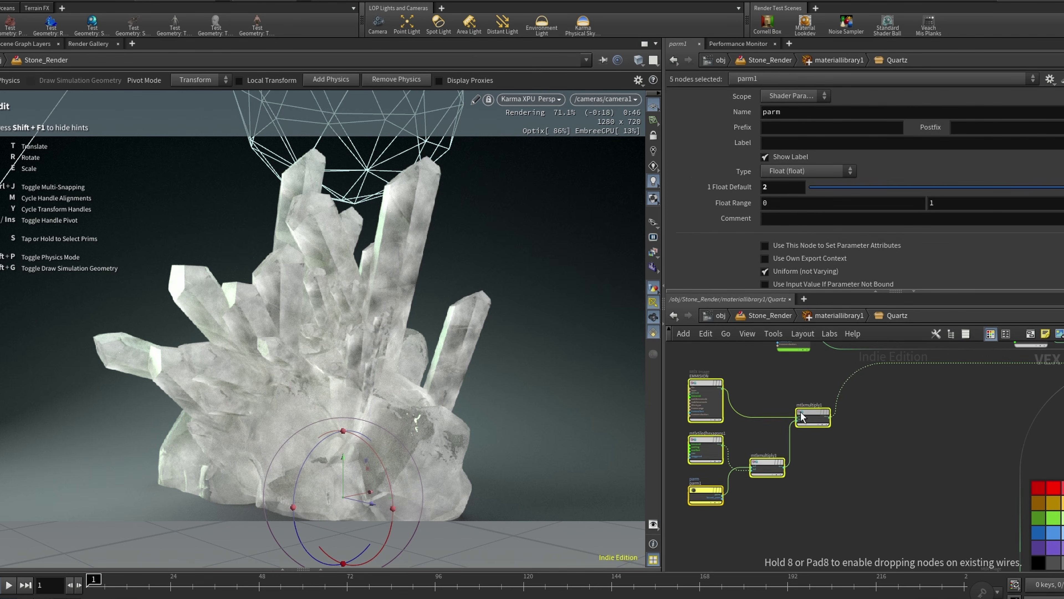
{"action": "left_click", "coordinate": [1044, 334]}
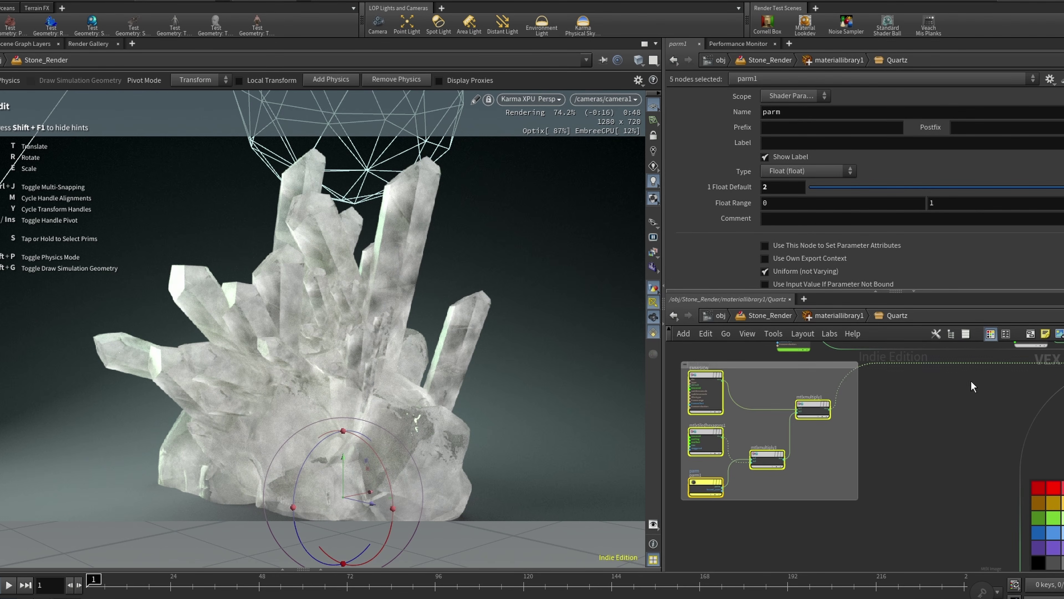
{"action": "left_click", "coordinate": [816, 365]}
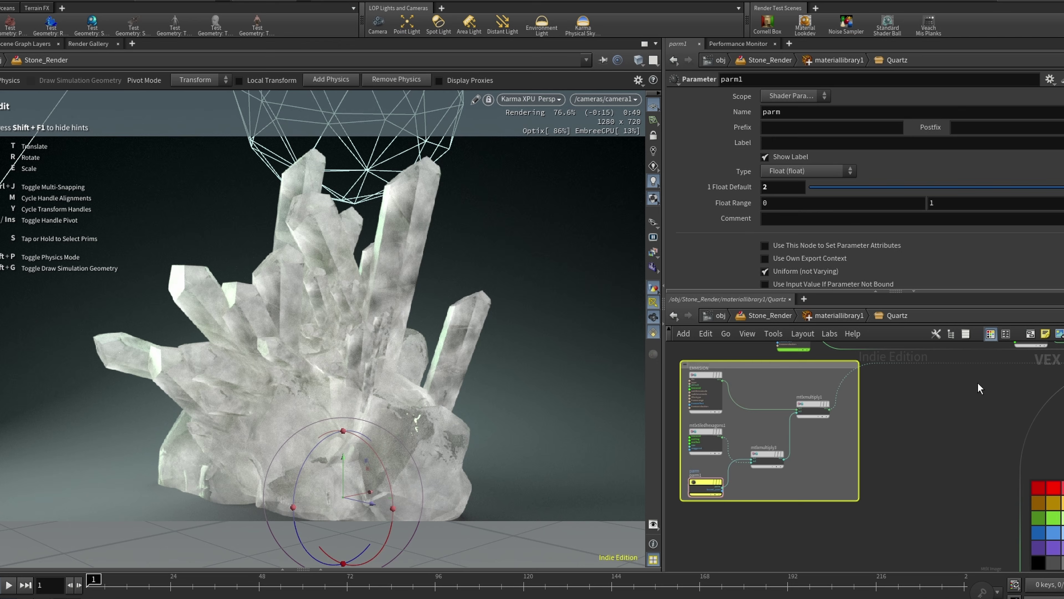
{"action": "left_click", "coordinate": [1039, 562]}
{"action": "left_click", "coordinate": [890, 441]}
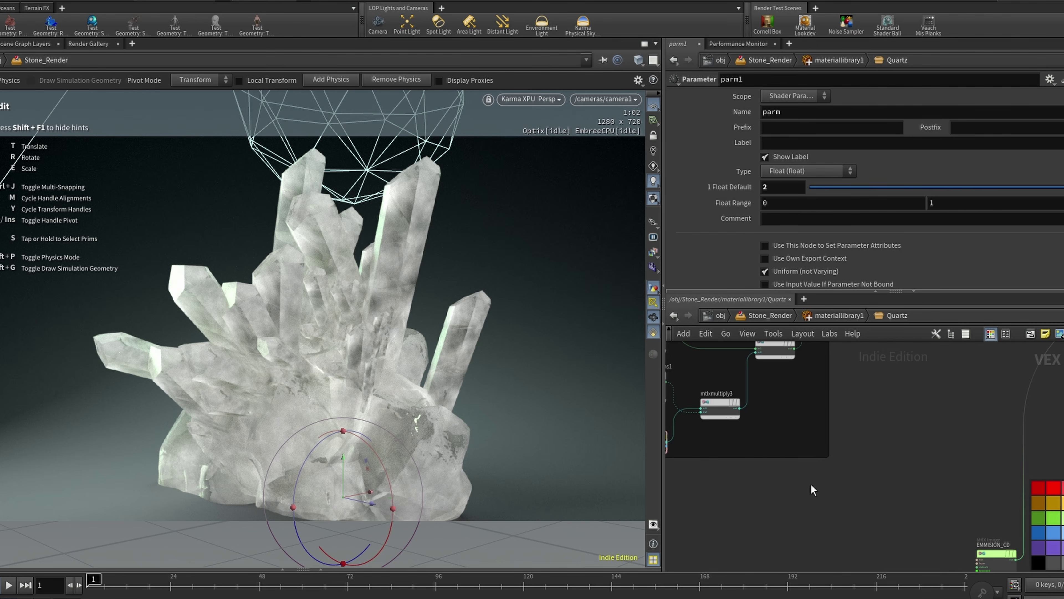
Paste the copied USD Primvar Reader, Cell Noise 2D, parm2 and multiply nodes below the black network box
{"action": "key", "text": "ctrl+v"}
{"action": "left_click_drag", "start_coordinate": [792, 479], "coordinate": [730, 502]}
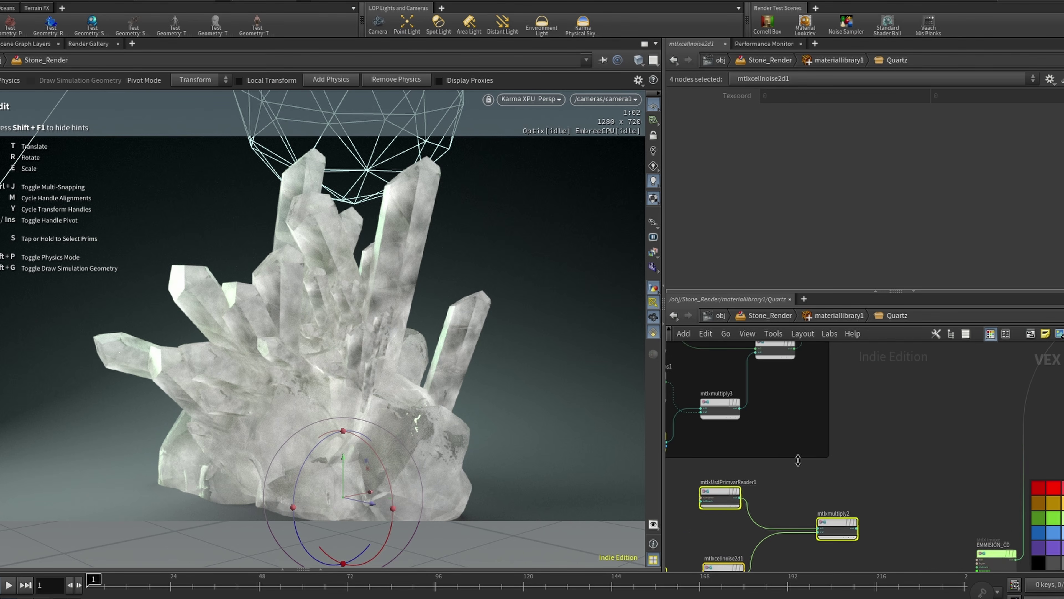
{"action": "scroll", "coordinate": [804, 475], "scroll_direction": "down", "scroll_amount": 4}
{"action": "scroll", "coordinate": [789, 528], "scroll_direction": "up", "scroll_amount": 3}
{"action": "scroll", "coordinate": [714, 465], "scroll_direction": "up", "scroll_amount": 4}
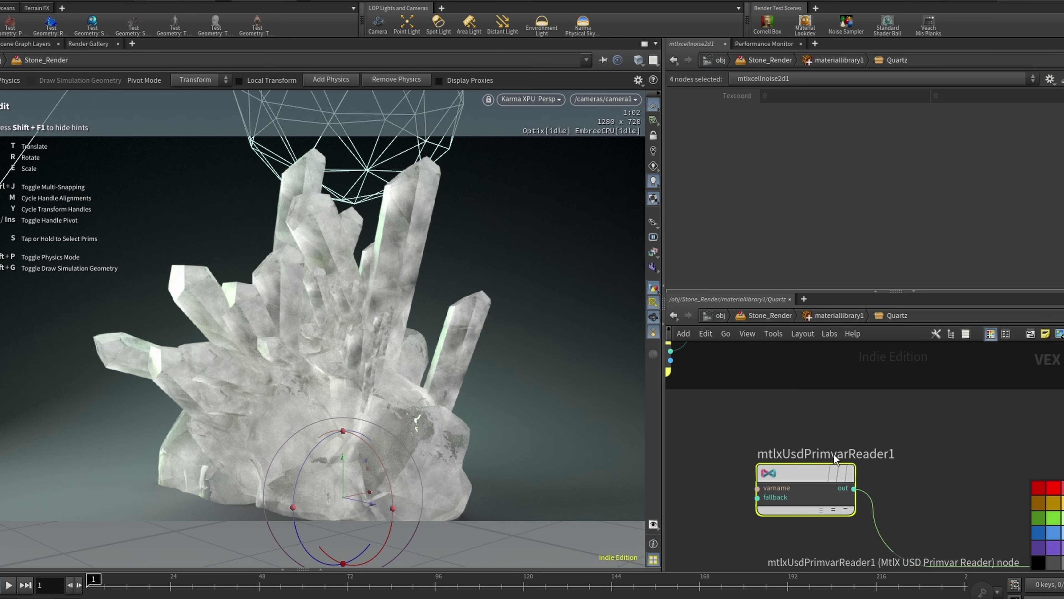
Examine the parameters of the pasted parm2 and Cell Noise 2D nodes and their wiring
{"action": "left_click", "coordinate": [988, 415]}
{"action": "left_click", "coordinate": [828, 474]}
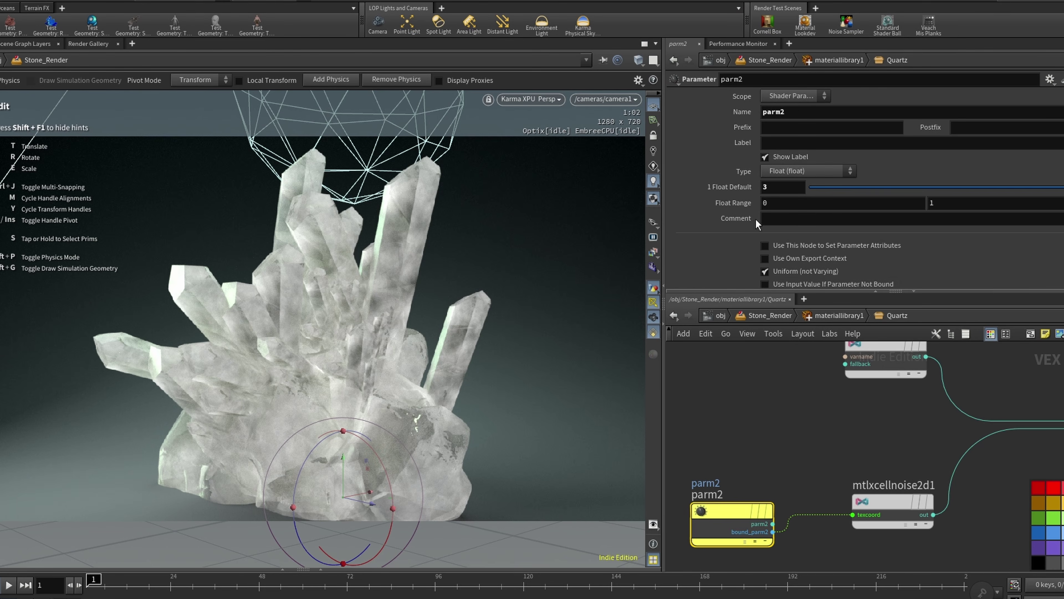
{"action": "left_click", "coordinate": [880, 507]}
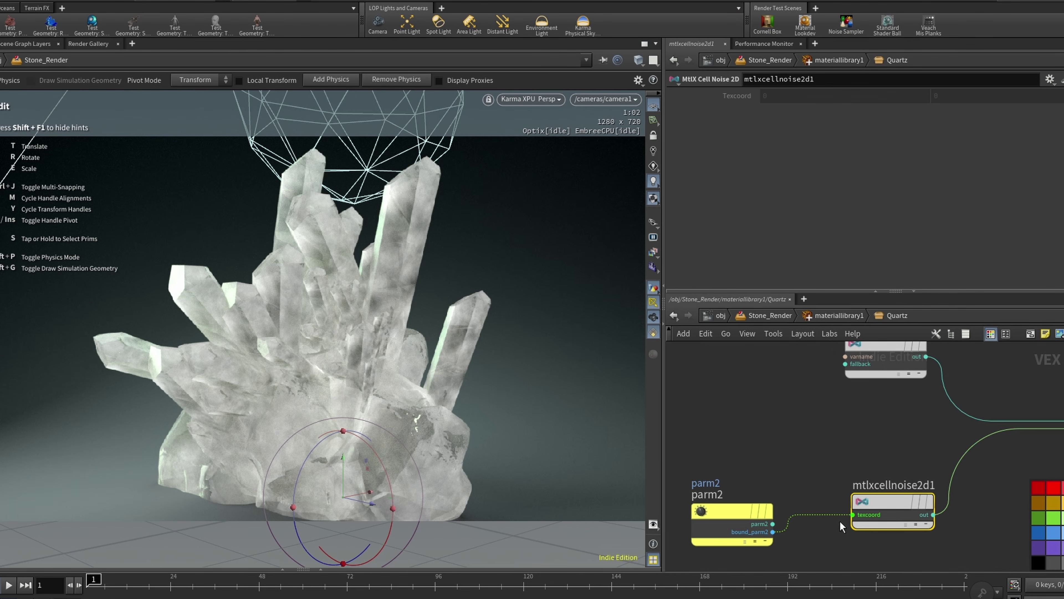
{"action": "scroll", "coordinate": [921, 470], "scroll_direction": "down", "scroll_amount": 5}
{"action": "scroll", "coordinate": [915, 462], "scroll_direction": "up", "scroll_amount": 6}
{"action": "left_click_drag", "start_coordinate": [946, 410], "coordinate": [938, 434]}
{"action": "scroll", "coordinate": [872, 508], "scroll_direction": "down", "scroll_amount": 6}
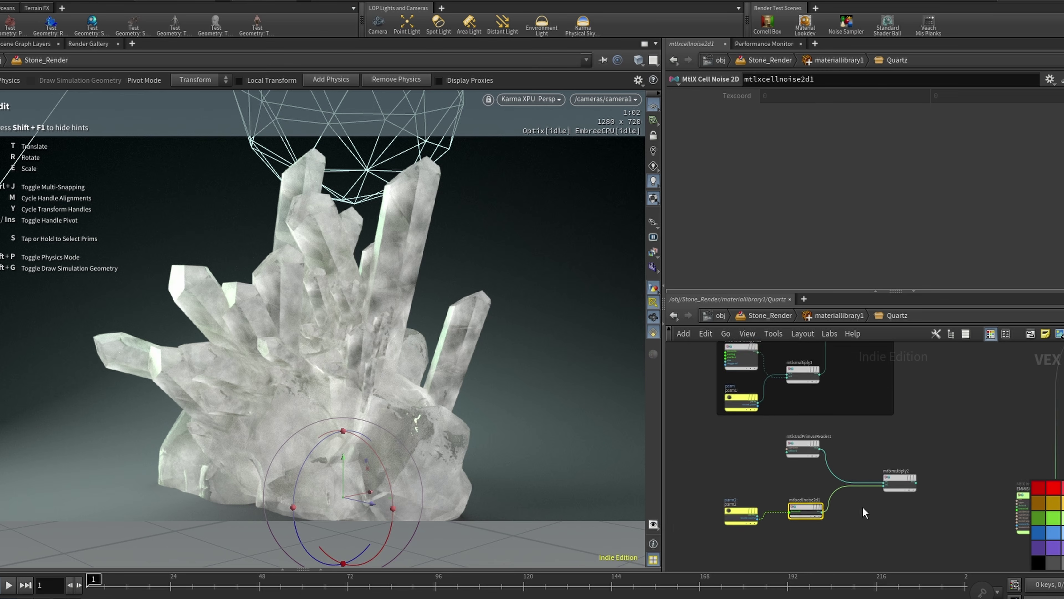
Insert another MtlX Multiply on the wire leaving the emission network box and place it beside the box
{"action": "scroll", "coordinate": [857, 482], "scroll_direction": "up", "scroll_amount": 6}
{"action": "scroll", "coordinate": [900, 455], "scroll_direction": "down", "scroll_amount": 3}
{"action": "scroll", "coordinate": [918, 491], "scroll_direction": "down", "scroll_amount": 2}
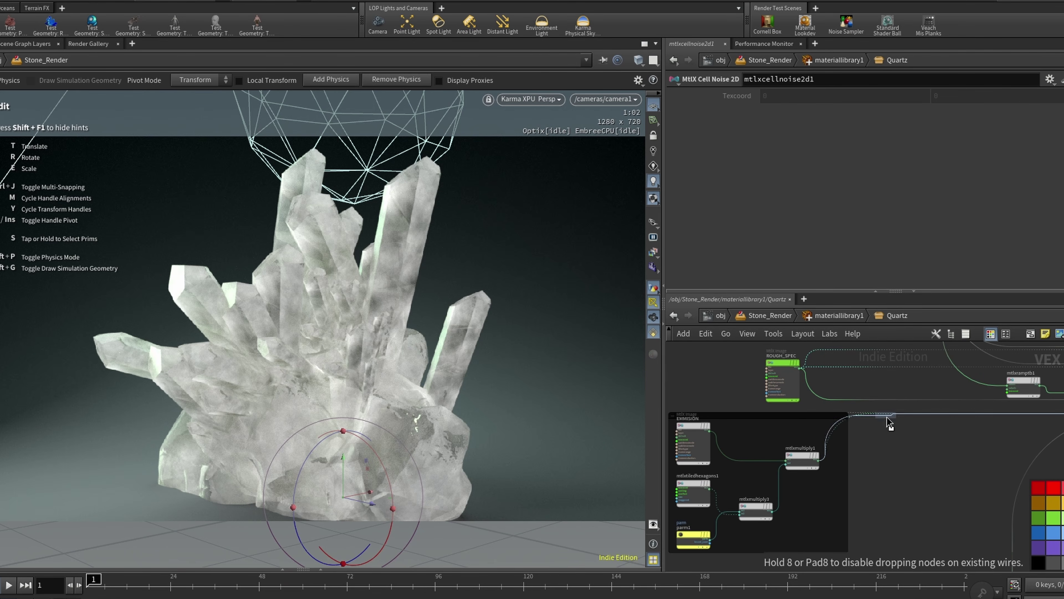
{"action": "left_click", "coordinate": [883, 425]}
{"action": "left_click_drag", "start_coordinate": [883, 425], "coordinate": [903, 499]}
Connect the primvar and cell noise multiply's output to the second input of the new emission multiply
{"action": "scroll", "coordinate": [902, 499], "scroll_direction": "down", "scroll_amount": 4}
{"action": "scroll", "coordinate": [880, 524], "scroll_direction": "up", "scroll_amount": 4}
{"action": "scroll", "coordinate": [875, 529], "scroll_direction": "down", "scroll_amount": 2}
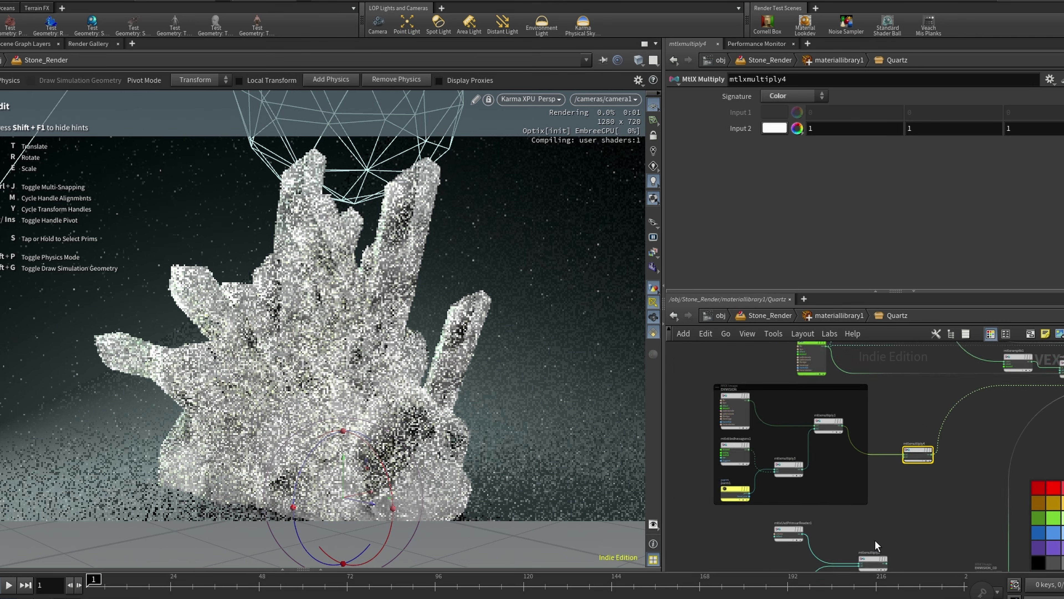
{"action": "scroll", "coordinate": [875, 541], "scroll_direction": "up", "scroll_amount": 2}
{"action": "left_click_drag", "start_coordinate": [891, 571], "coordinate": [905, 450]}
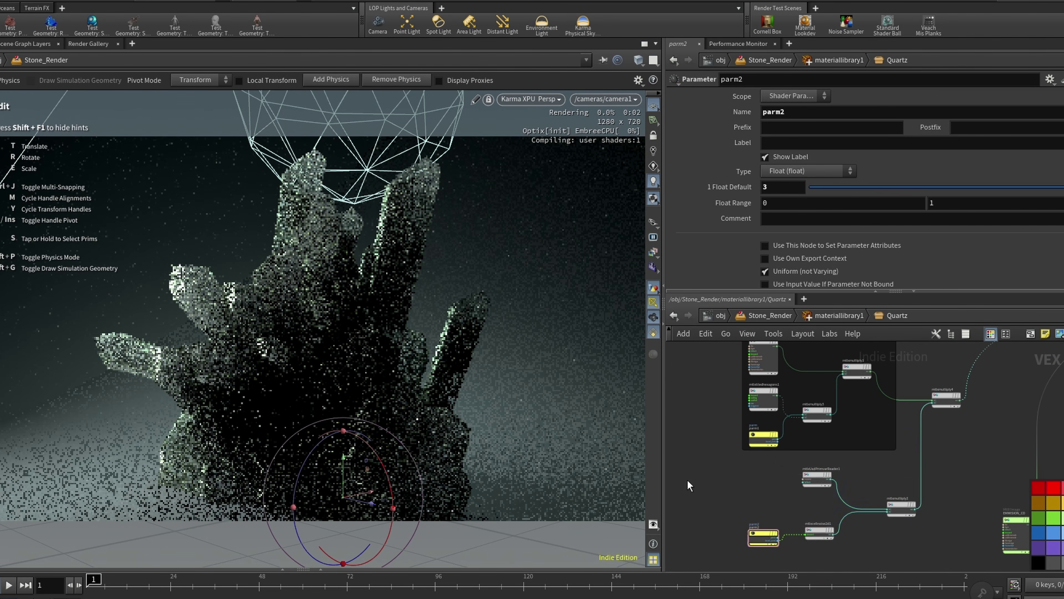
Enclose the primvar reader, cell noise, parm2 and their multiply in a second network box and colour it black
{"action": "left_click_drag", "start_coordinate": [691, 476], "coordinate": [949, 583]}
{"action": "key", "text": "shift+o"}
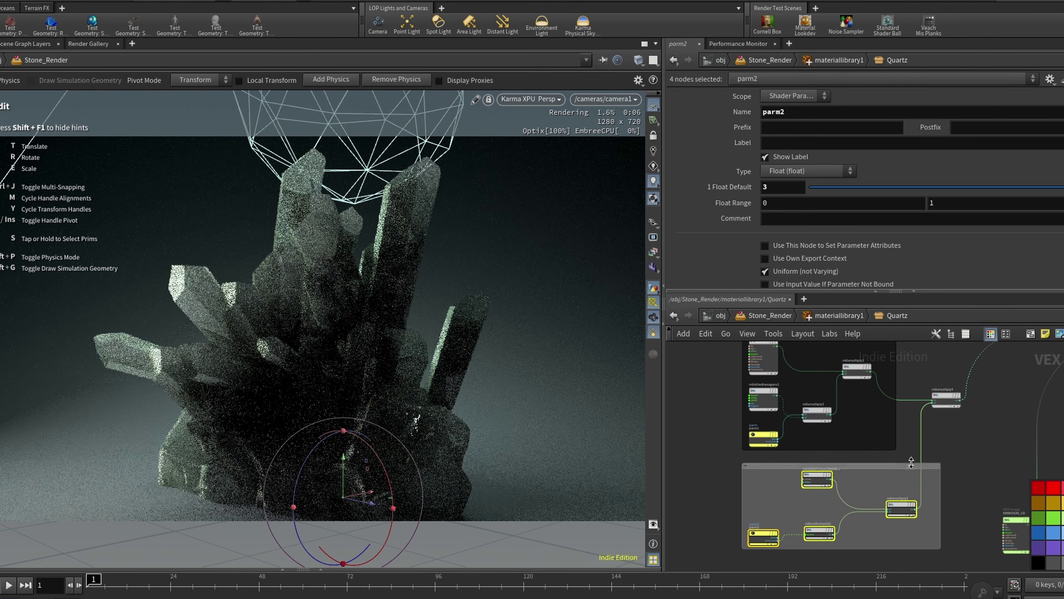
{"action": "left_click", "coordinate": [1034, 563]}
{"action": "left_click", "coordinate": [979, 457]}
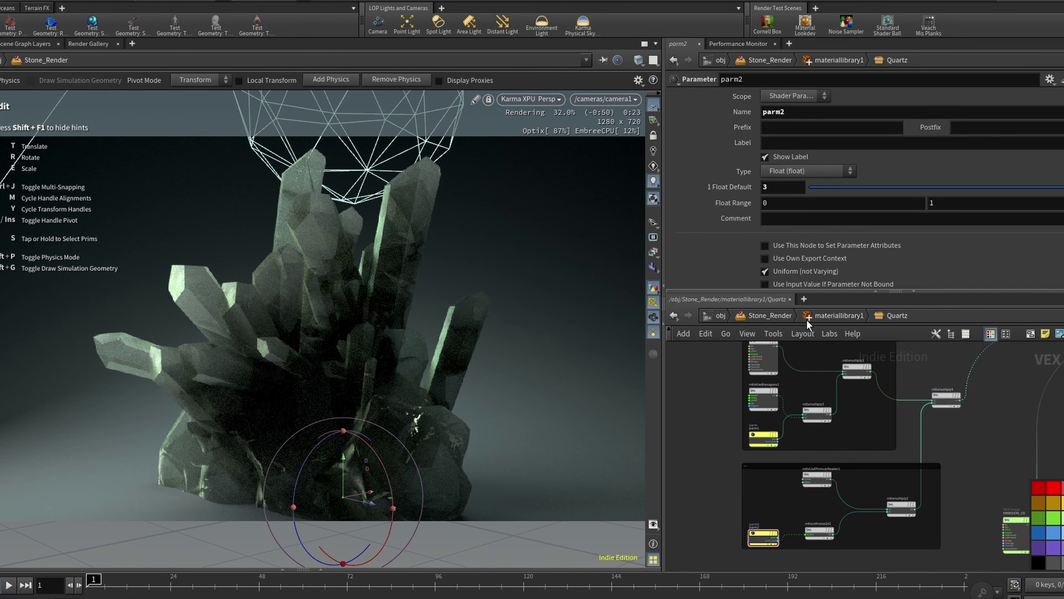
Examine the parameters of the USD Primvar Reader node in the second network box
{"action": "scroll", "coordinate": [824, 486], "scroll_direction": "up", "scroll_amount": 5}
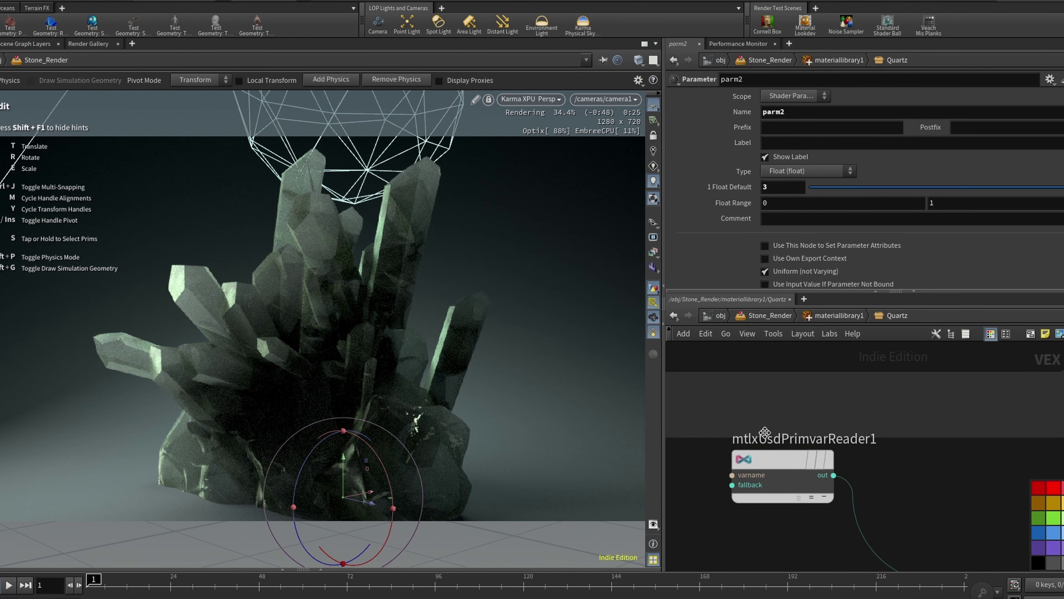
{"action": "left_click", "coordinate": [772, 464]}
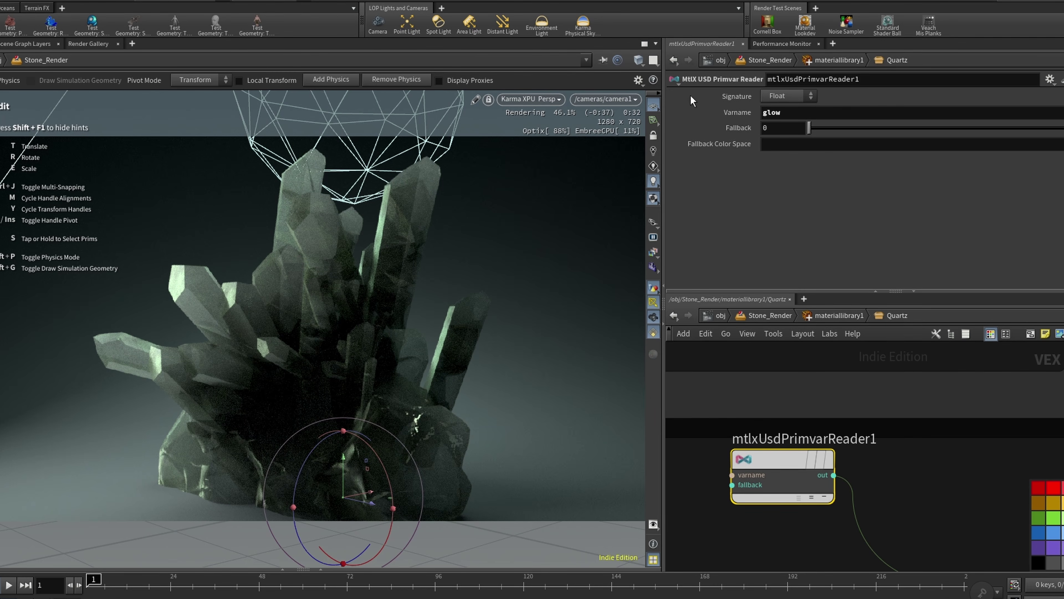
Leave the Quartz material, enter the Quartz_Model geometry network and locate the nodes following rbdmaterialfracture1
{"action": "left_click", "coordinate": [785, 315]}
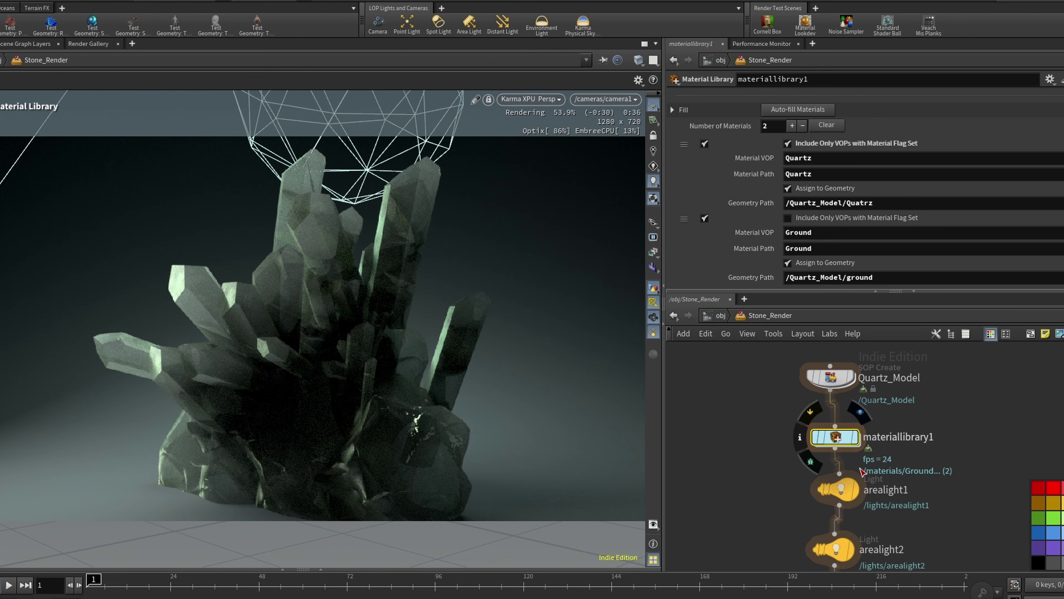
{"action": "double_click", "coordinate": [834, 376]}
{"action": "scroll", "coordinate": [859, 470], "scroll_direction": "down", "scroll_amount": 5}
{"action": "left_click_drag", "start_coordinate": [794, 493], "coordinate": [923, 398]}
{"action": "left_click_drag", "start_coordinate": [914, 394], "coordinate": [888, 485]}
{"action": "left_click", "coordinate": [923, 397]}
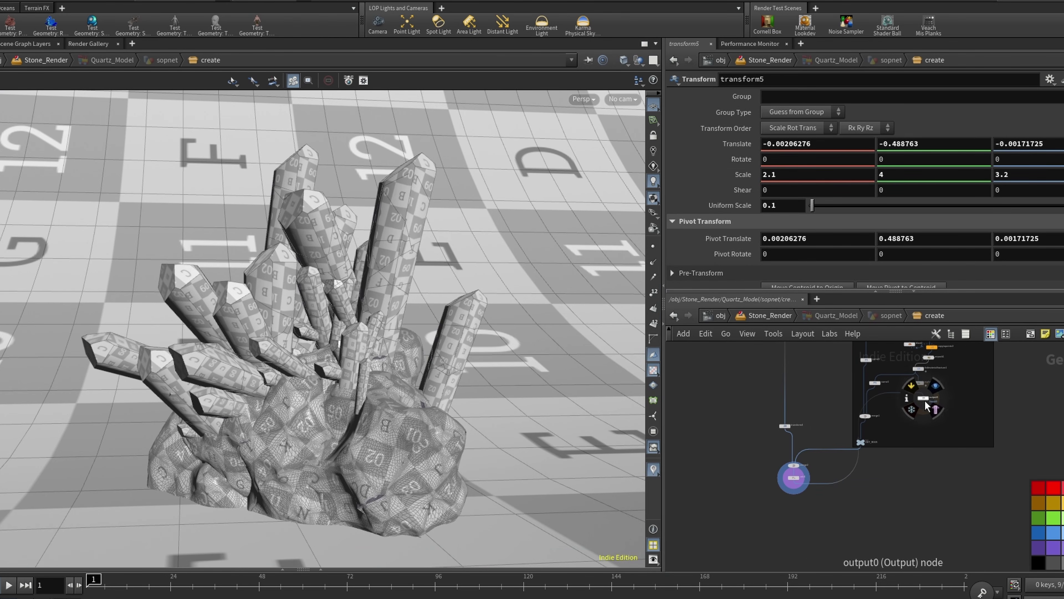
{"action": "left_click_drag", "start_coordinate": [923, 398], "coordinate": [828, 514]}
{"action": "scroll", "coordinate": [835, 506], "scroll_direction": "down", "scroll_amount": 3}
{"action": "scroll", "coordinate": [889, 439], "scroll_direction": "up", "scroll_amount": 8}
{"action": "left_click", "coordinate": [831, 417]}
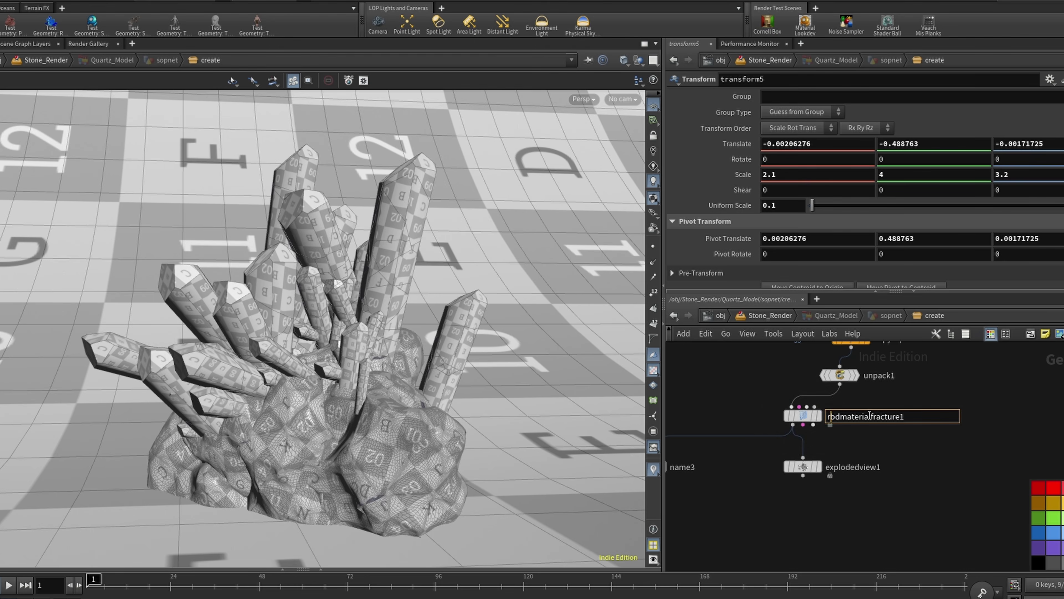
{"action": "key", "text": "Return"}
{"action": "scroll", "coordinate": [816, 463], "scroll_direction": "down", "scroll_amount": 3}
{"action": "left_click_drag", "start_coordinate": [814, 463], "coordinate": [895, 457]}
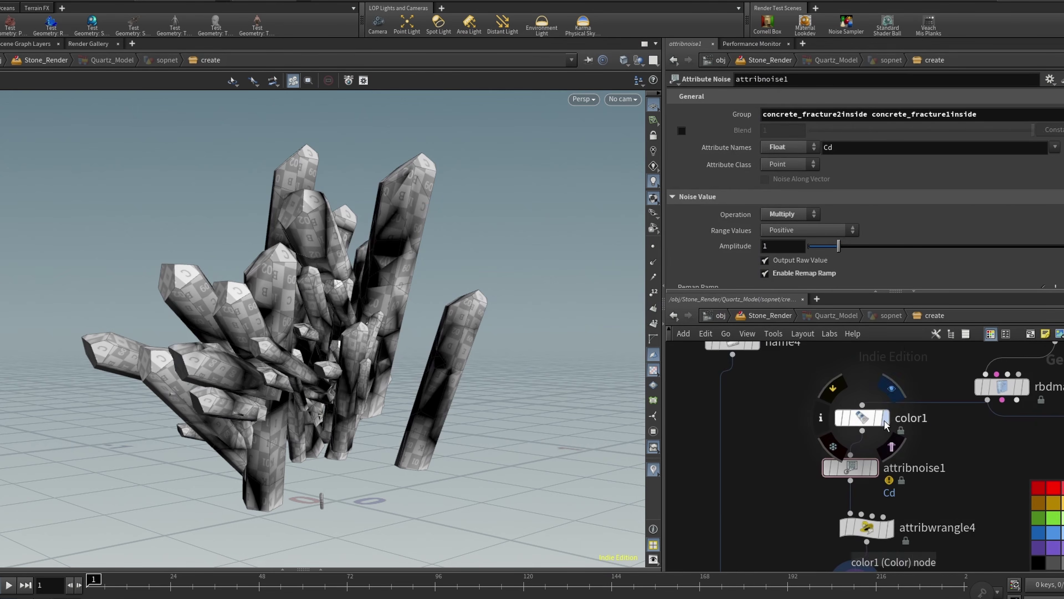
Display the color1 node and examine its parameters and available groups, comparing it with rbdmaterialfracture1
{"action": "left_click", "coordinate": [885, 418]}
{"action": "left_click", "coordinate": [859, 418]}
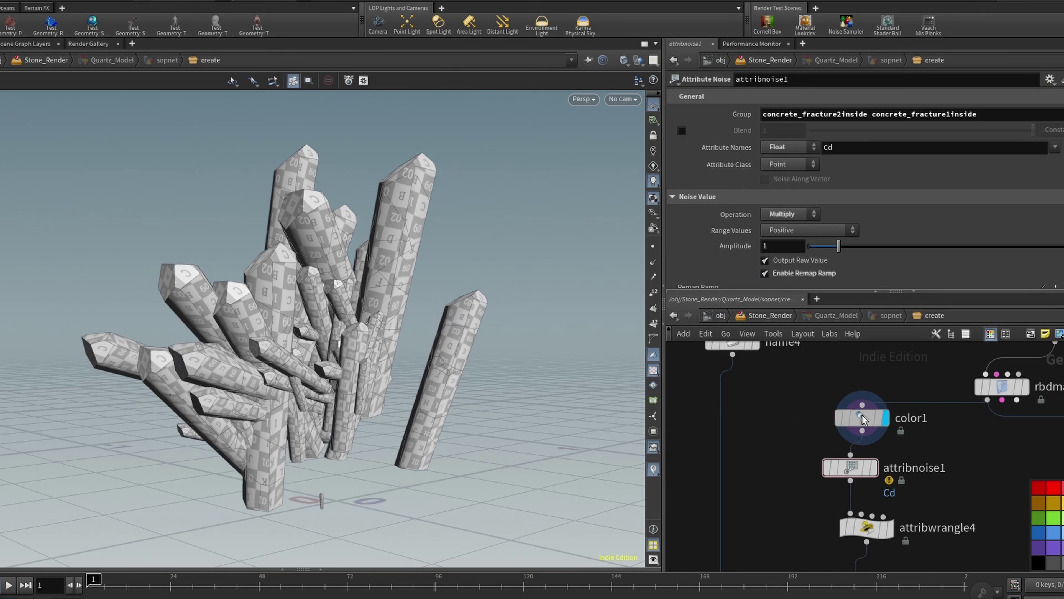
{"action": "scroll", "coordinate": [706, 381], "scroll_direction": "down", "scroll_amount": 4}
{"action": "scroll", "coordinate": [901, 474], "scroll_direction": "up", "scroll_amount": 4}
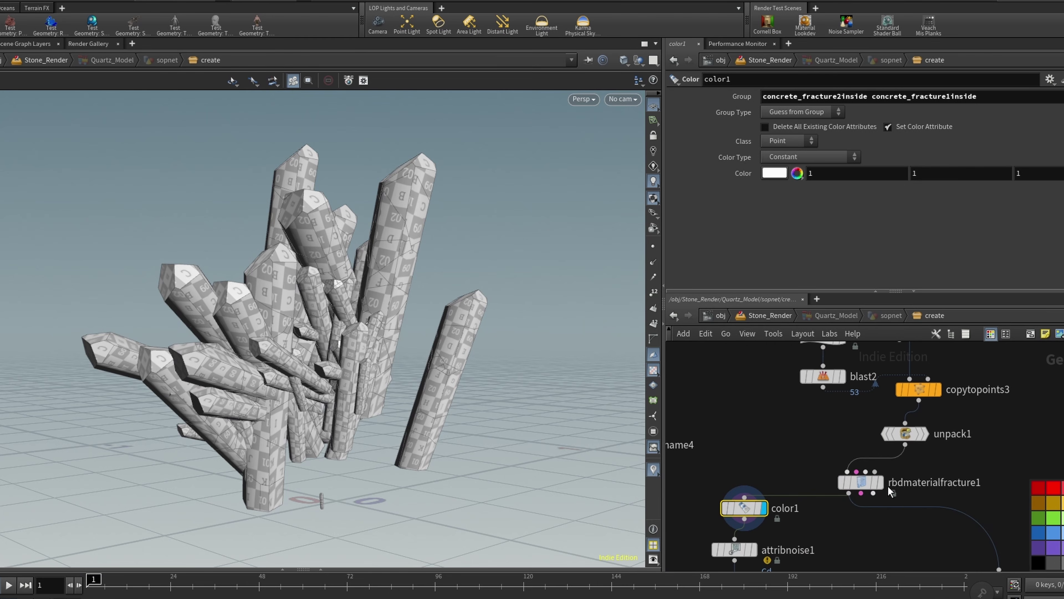
{"action": "left_click", "coordinate": [869, 482]}
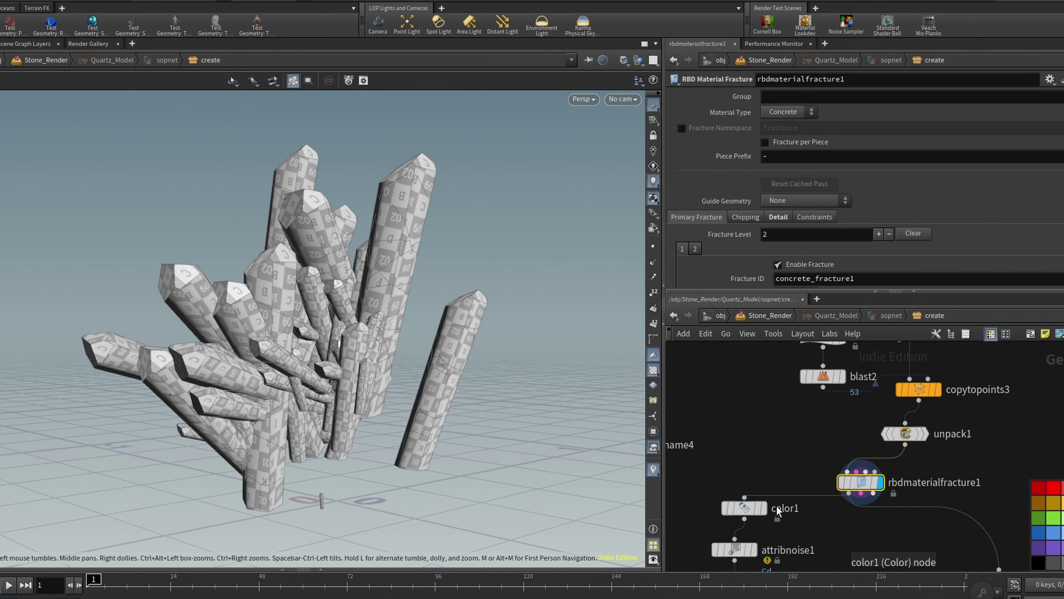
{"action": "left_click", "coordinate": [746, 508]}
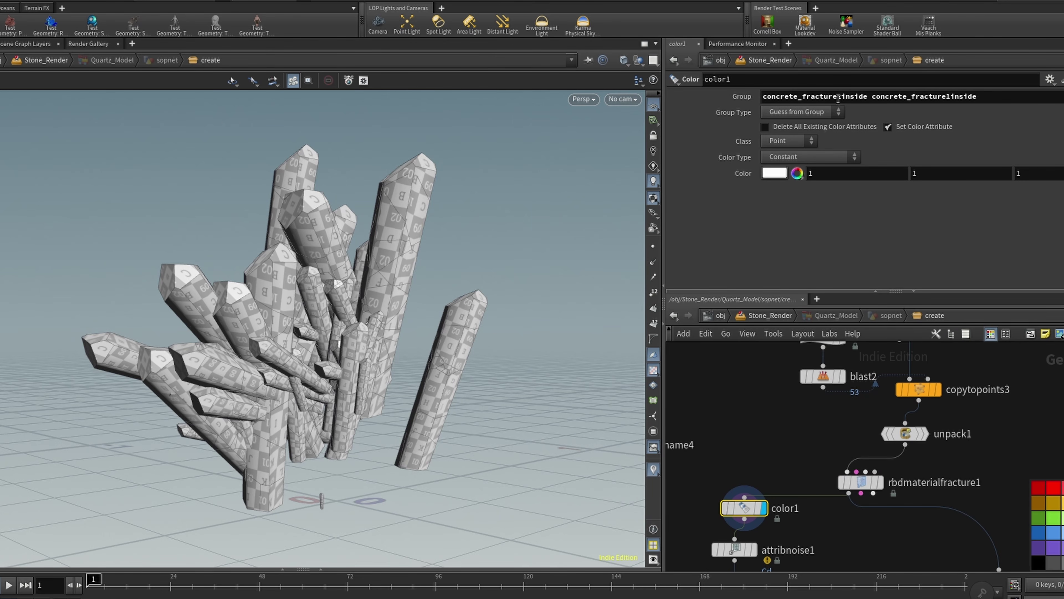
{"action": "left_click", "coordinate": [1063, 97]}
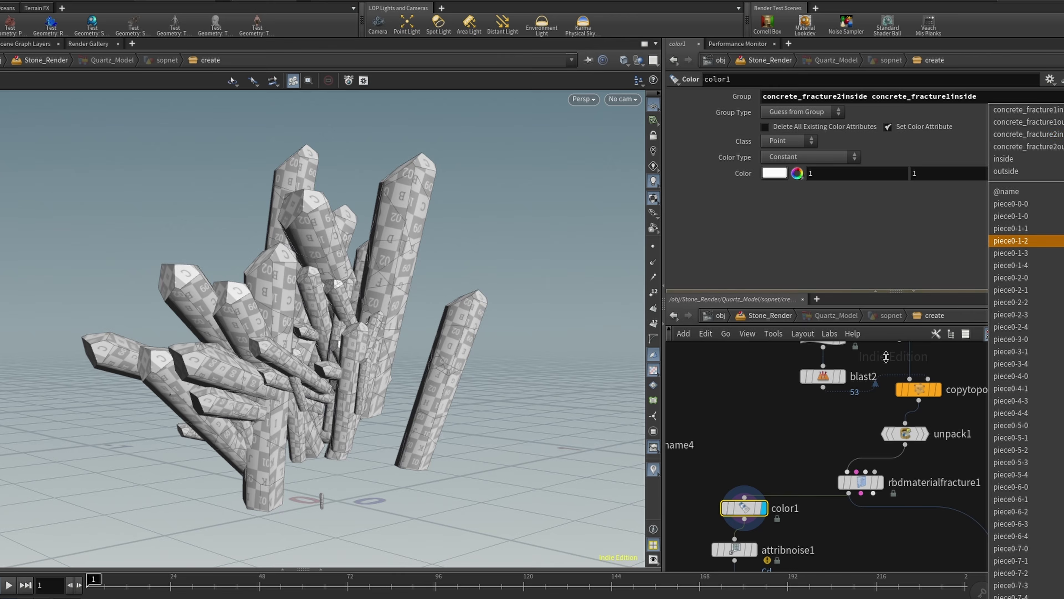
Examine the noise value and pattern settings of attribnoise1 and the glow expression in attribwrangle4
{"action": "middle_click_drag", "start_coordinate": [754, 541], "coordinate": [813, 453]}
{"action": "left_click", "coordinate": [813, 461]}
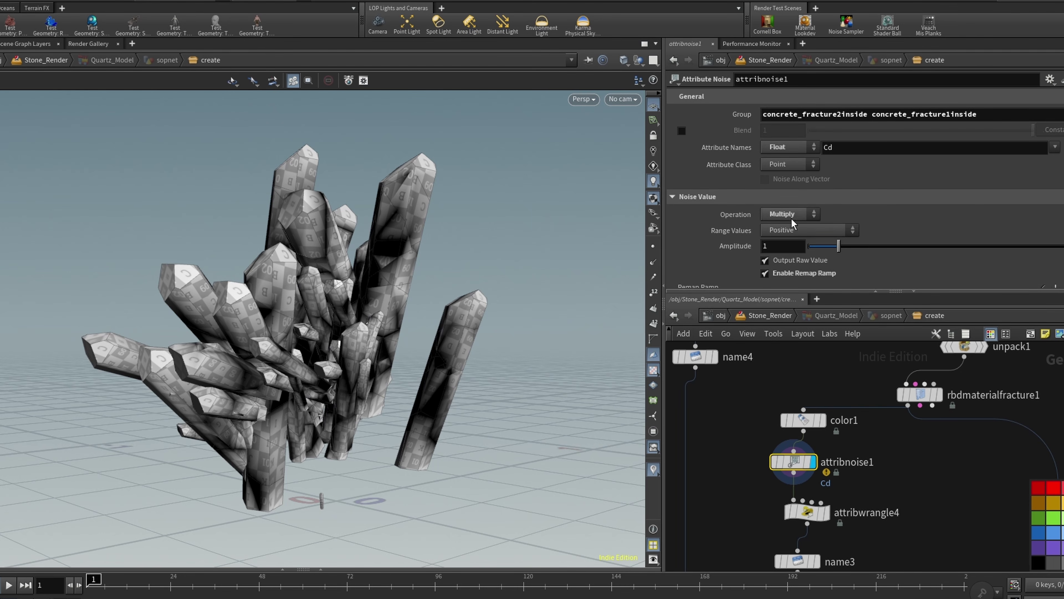
{"action": "scroll", "coordinate": [842, 179], "scroll_direction": "down", "scroll_amount": 5}
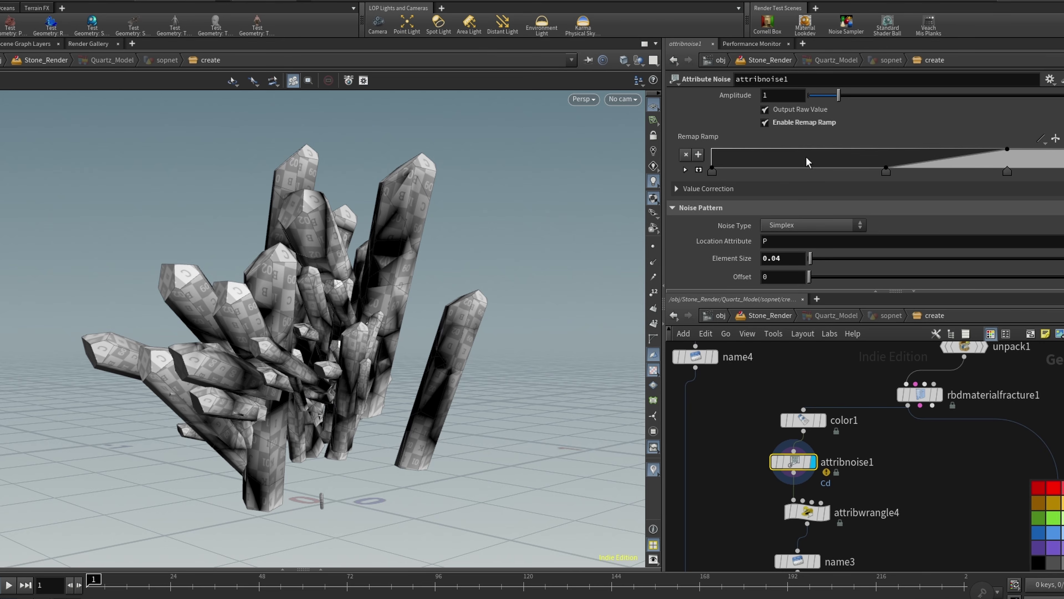
{"action": "scroll", "coordinate": [776, 230], "scroll_direction": "down", "scroll_amount": 3}
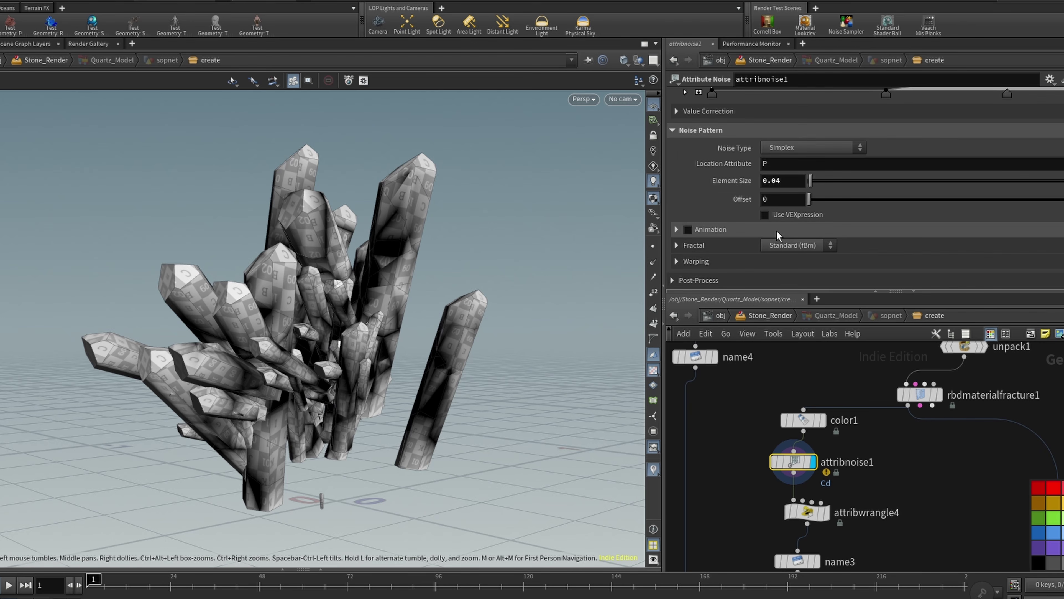
{"action": "left_click", "coordinate": [834, 510]}
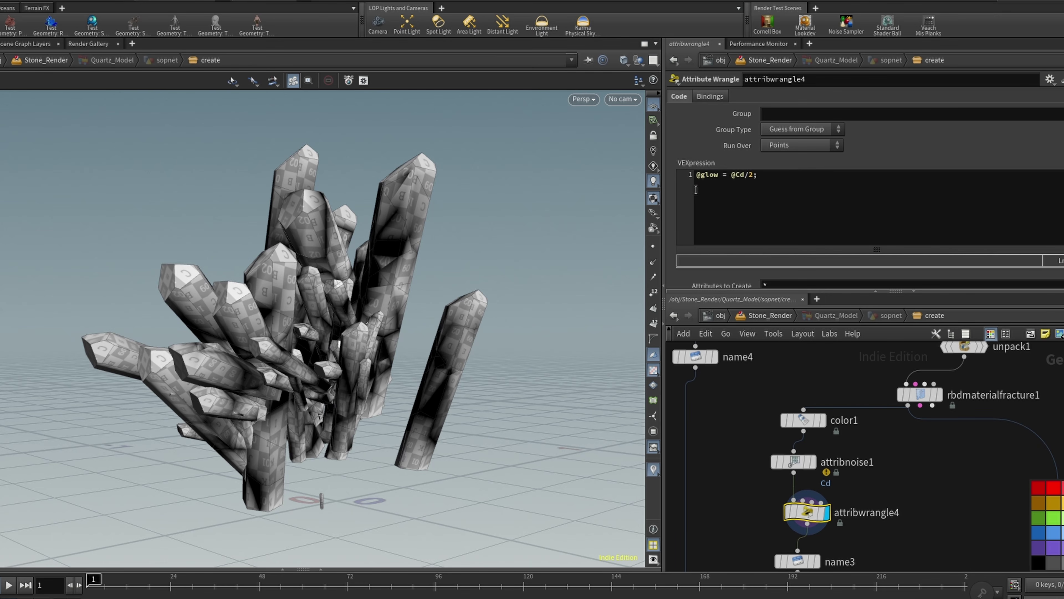
{"action": "scroll", "coordinate": [807, 452], "scroll_direction": "down", "scroll_amount": 4}
{"action": "scroll", "coordinate": [683, 478], "scroll_direction": "up", "scroll_amount": 5}
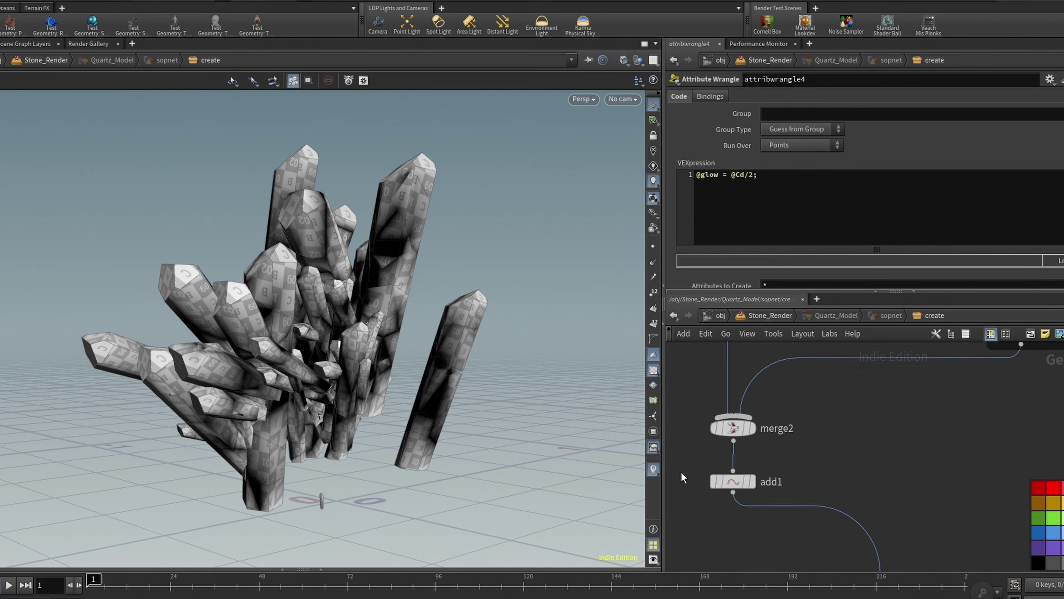
Display the result of the add1 node and leave the geometry network
{"action": "left_click", "coordinate": [767, 483]}
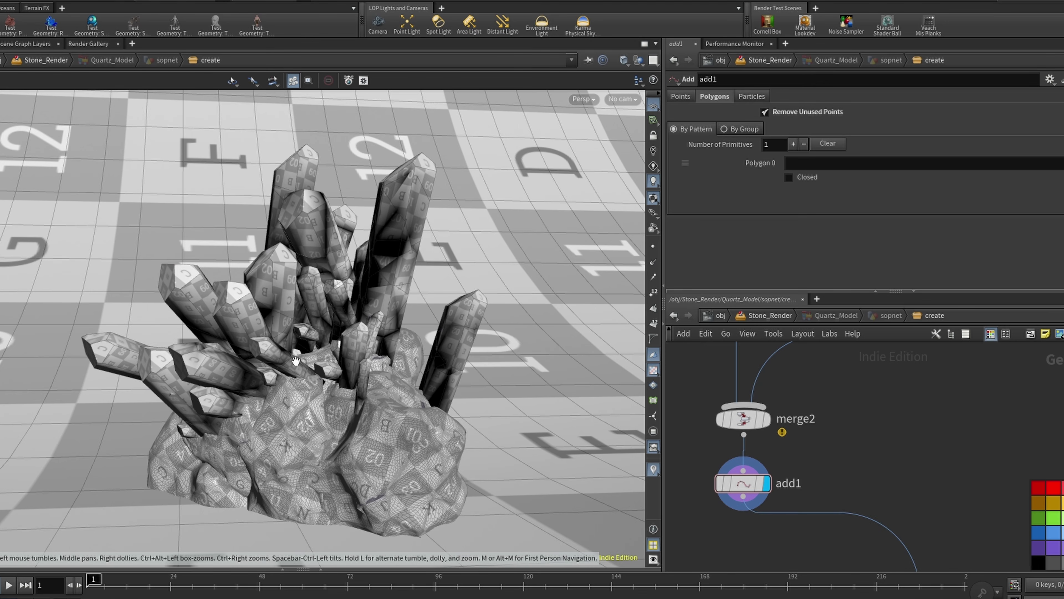
{"action": "key", "text": "u"}
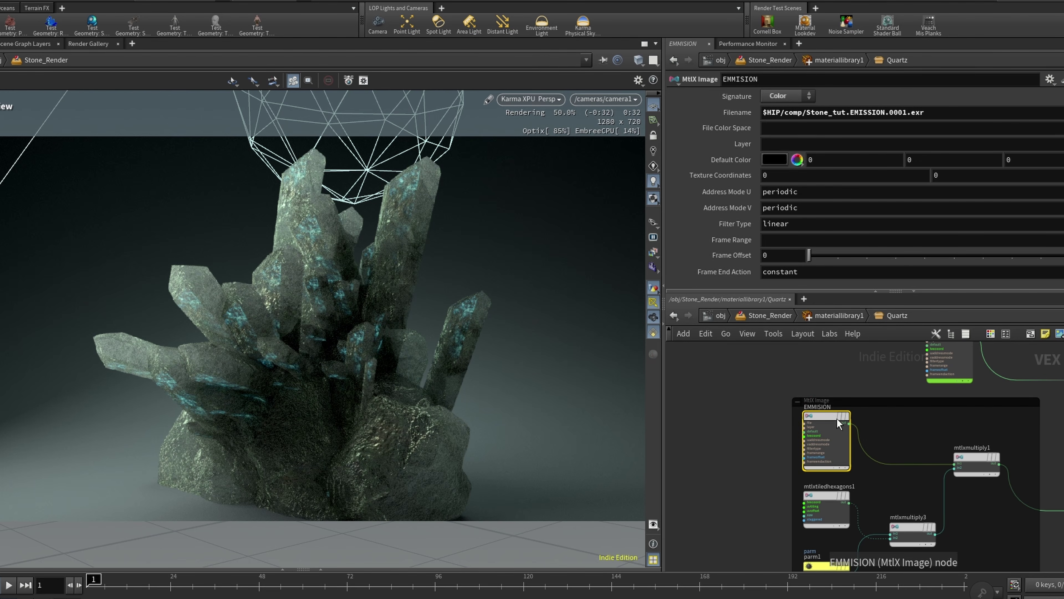
Browse the texture files available for the EMMISION image node without choosing another one
{"action": "left_click", "coordinate": [1063, 112]}
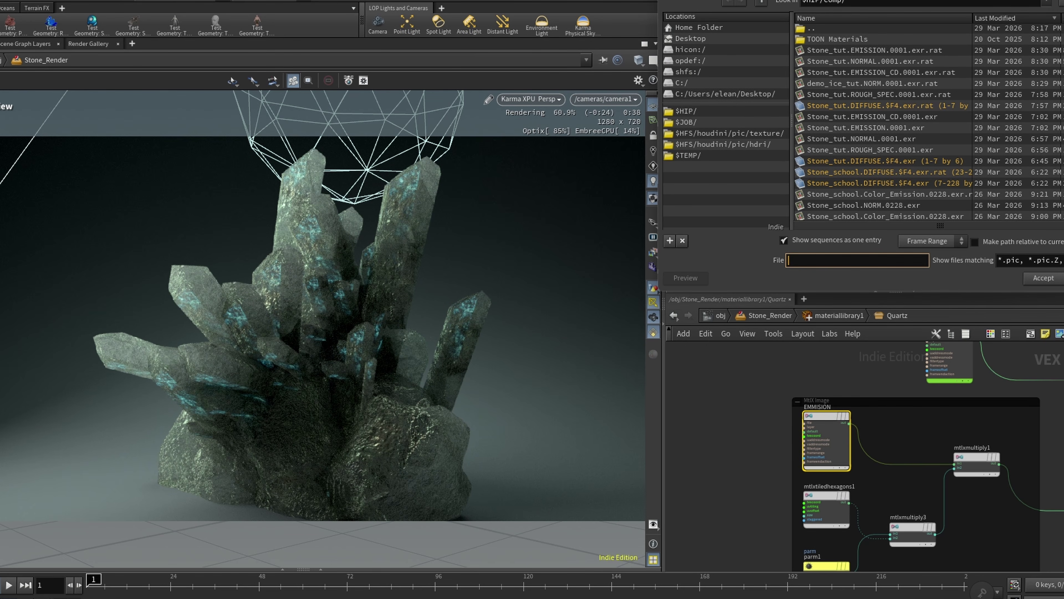
{"action": "key", "text": "Escape"}
{"action": "middle_click_drag", "start_coordinate": [727, 479], "coordinate": [700, 413]}
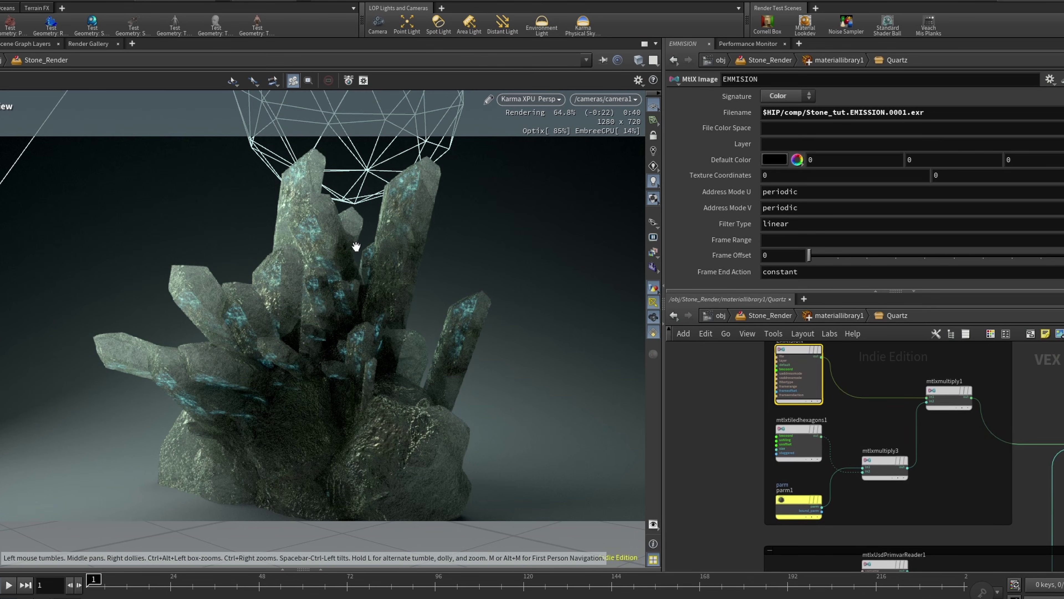
Set the float default of parm1 in the emission network box to 6
{"action": "left_click", "coordinate": [798, 503]}
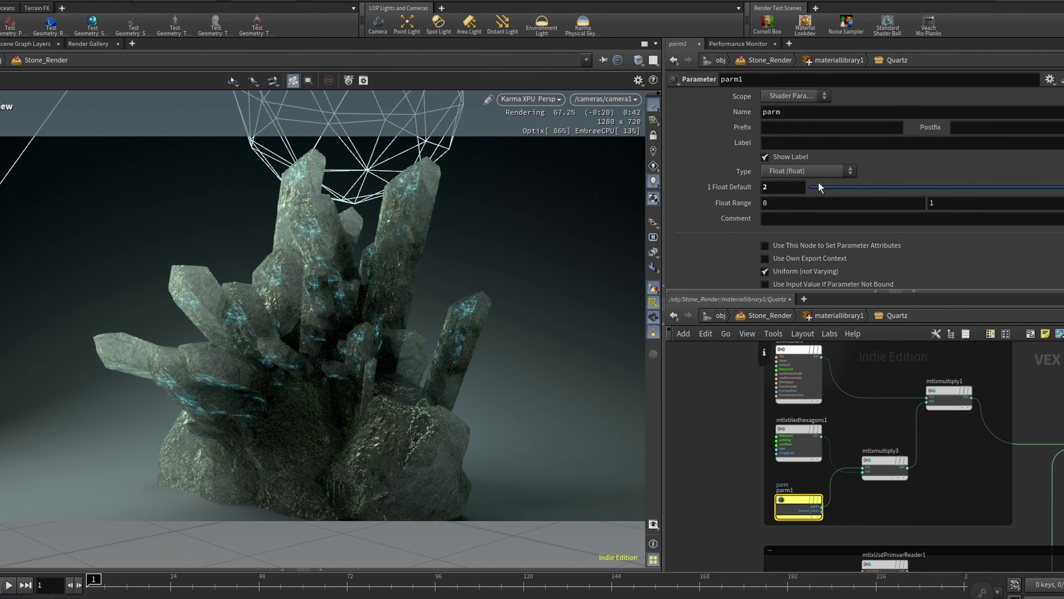
{"action": "left_click_drag", "start_coordinate": [787, 193], "coordinate": [724, 189]}
{"action": "type", "text": "6"}
{"action": "key", "text": "Return"}
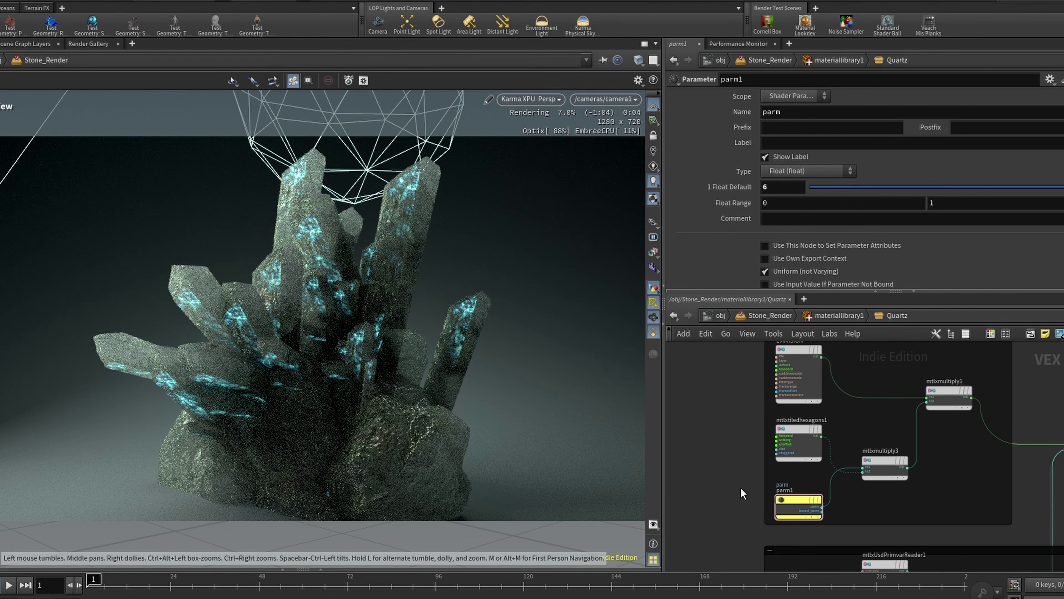
Examine the specular and transmission parameters of the Quartz material's mtlxstandard_surface node
{"action": "key", "text": "h"}
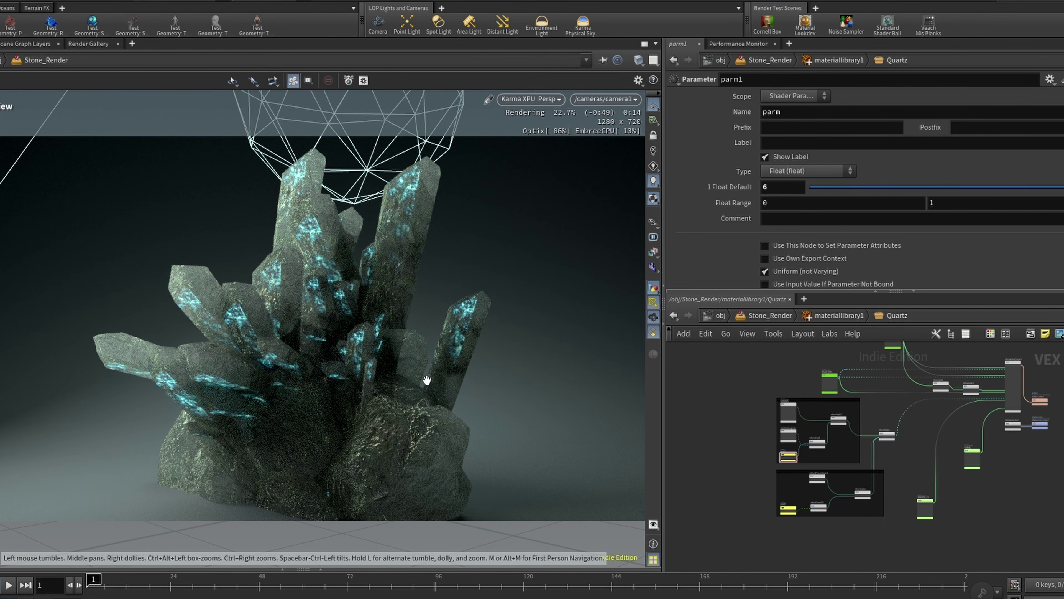
{"action": "scroll", "coordinate": [1048, 354], "scroll_direction": "up", "scroll_amount": 6}
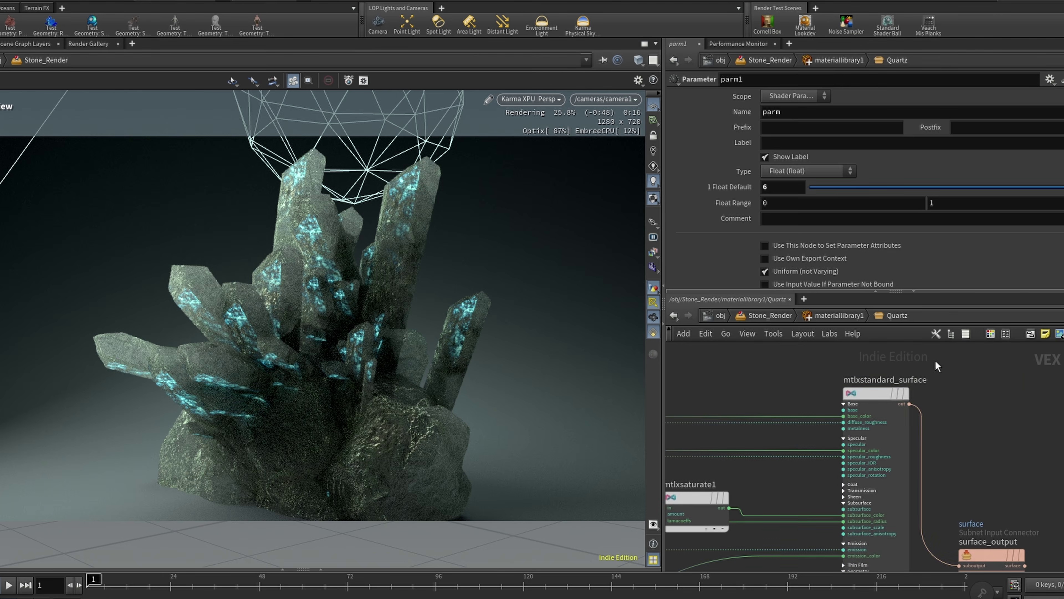
{"action": "left_click", "coordinate": [894, 396]}
{"action": "scroll", "coordinate": [808, 224], "scroll_direction": "down", "scroll_amount": 3}
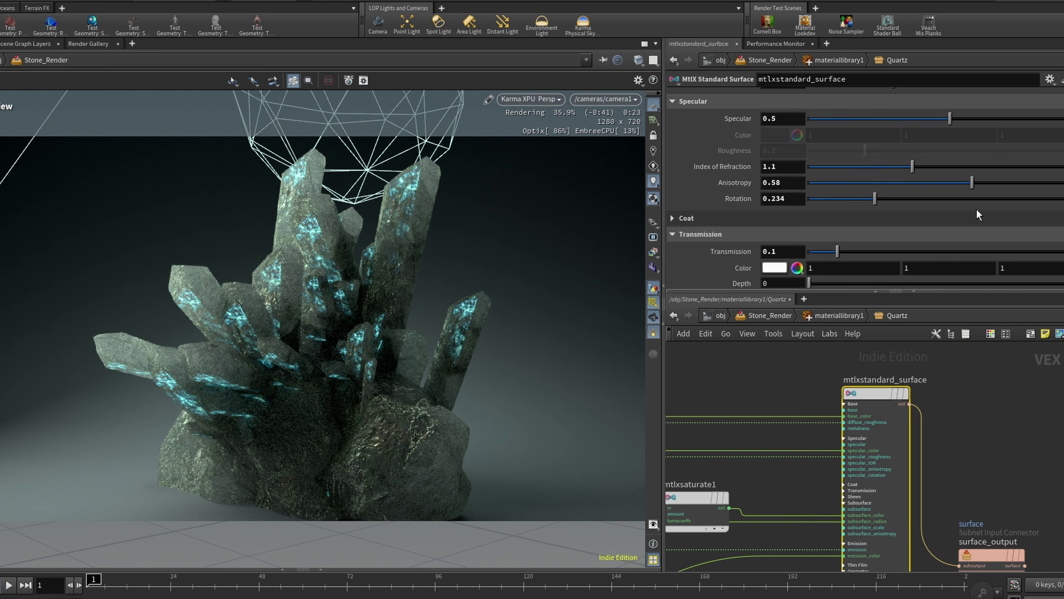
{"action": "scroll", "coordinate": [978, 215], "scroll_direction": "down", "scroll_amount": 2}
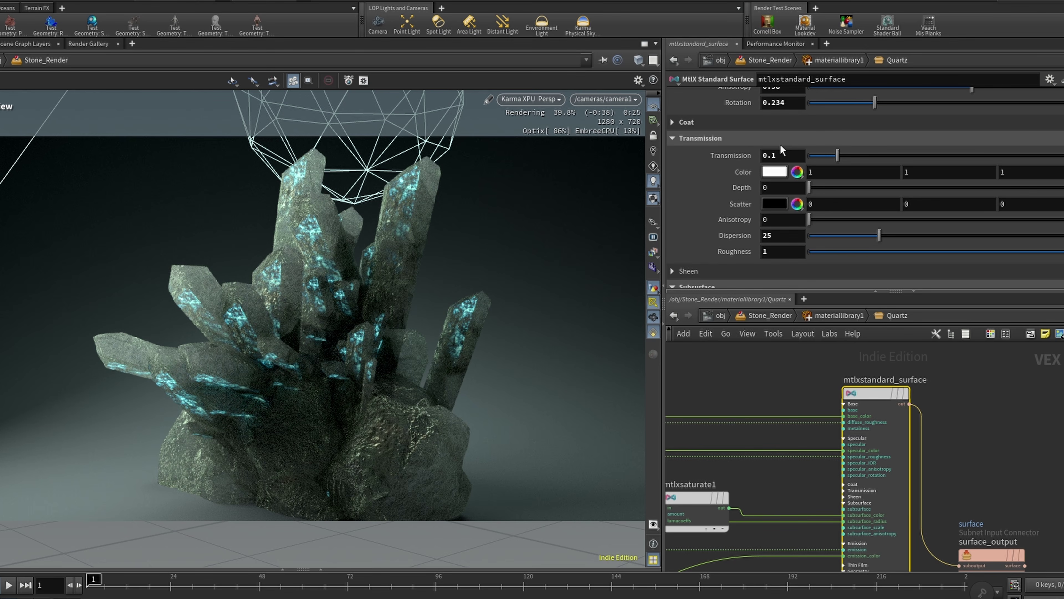
{"action": "scroll", "coordinate": [910, 441], "scroll_direction": "up", "scroll_amount": 2}
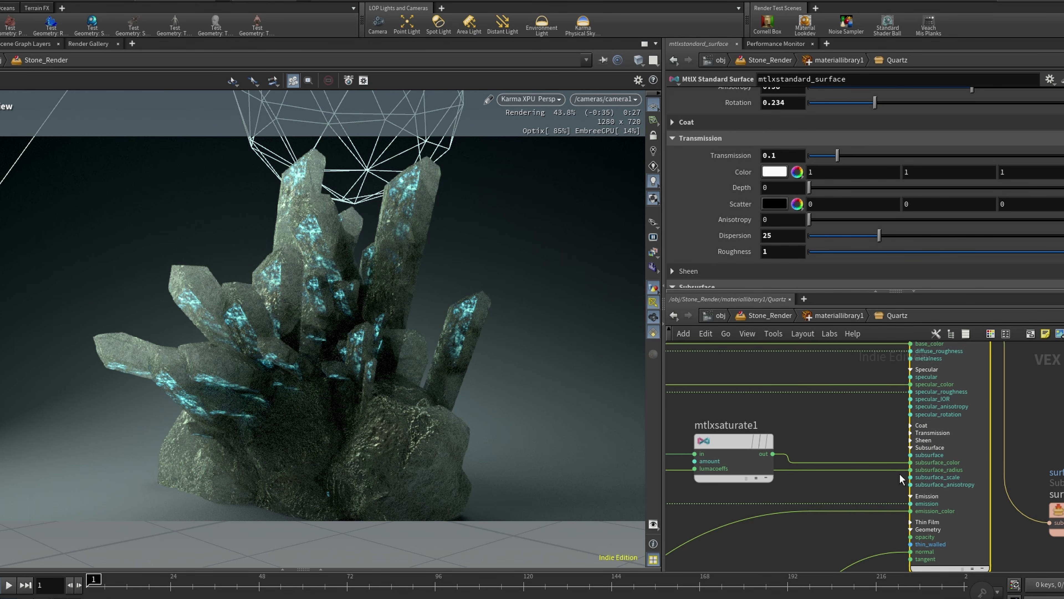
Expand the transmission inputs of mtlxstandard_surface and connect the ROUGH_SPEC image's output to its transmission input
{"action": "left_click", "coordinate": [910, 432]}
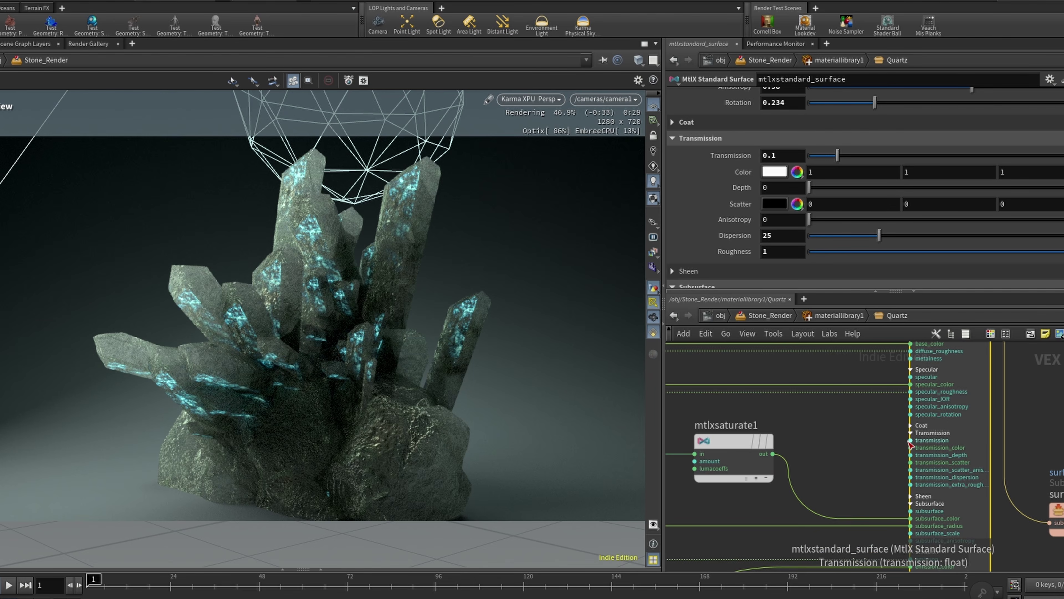
{"action": "left_click", "coordinate": [911, 440]}
{"action": "scroll", "coordinate": [1062, 455], "scroll_direction": "down", "scroll_amount": 5}
{"action": "scroll", "coordinate": [1002, 458], "scroll_direction": "up", "scroll_amount": 4}
{"action": "scroll", "coordinate": [1025, 441], "scroll_direction": "down", "scroll_amount": 6}
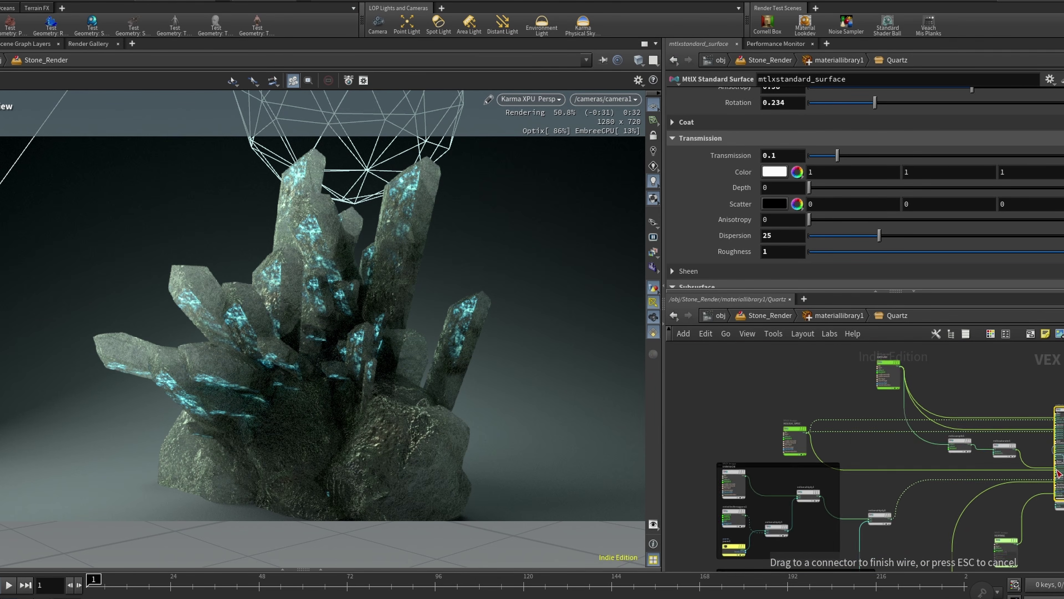
{"action": "scroll", "coordinate": [899, 436], "scroll_direction": "up", "scroll_amount": 4}
{"action": "left_click", "coordinate": [820, 416]}
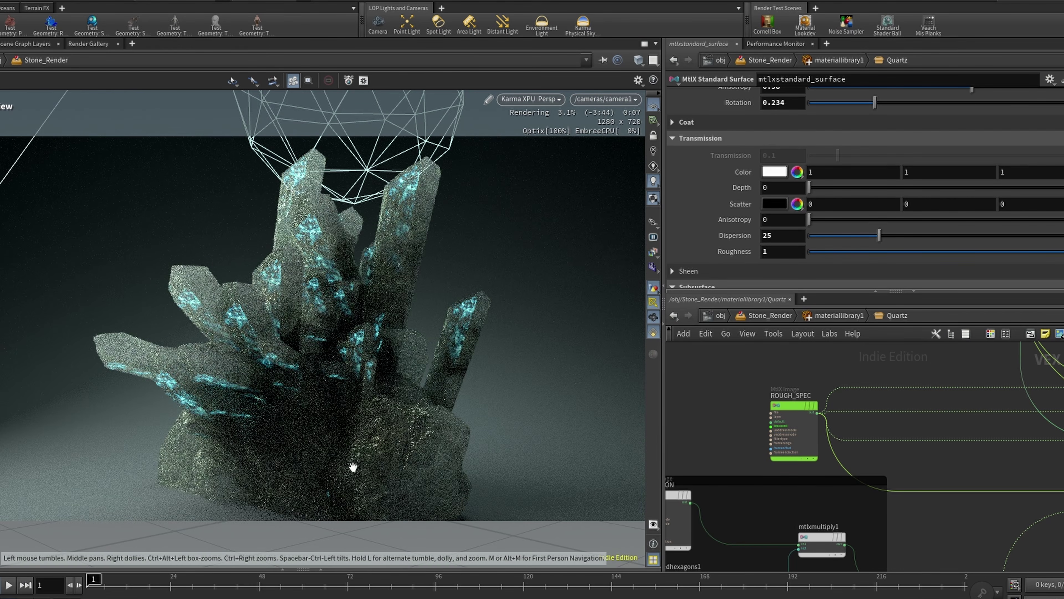
{"action": "middle_click_drag", "start_coordinate": [989, 466], "coordinate": [883, 462]}
{"action": "key", "text": "Tab"}
{"action": "type", "text": "ram"}
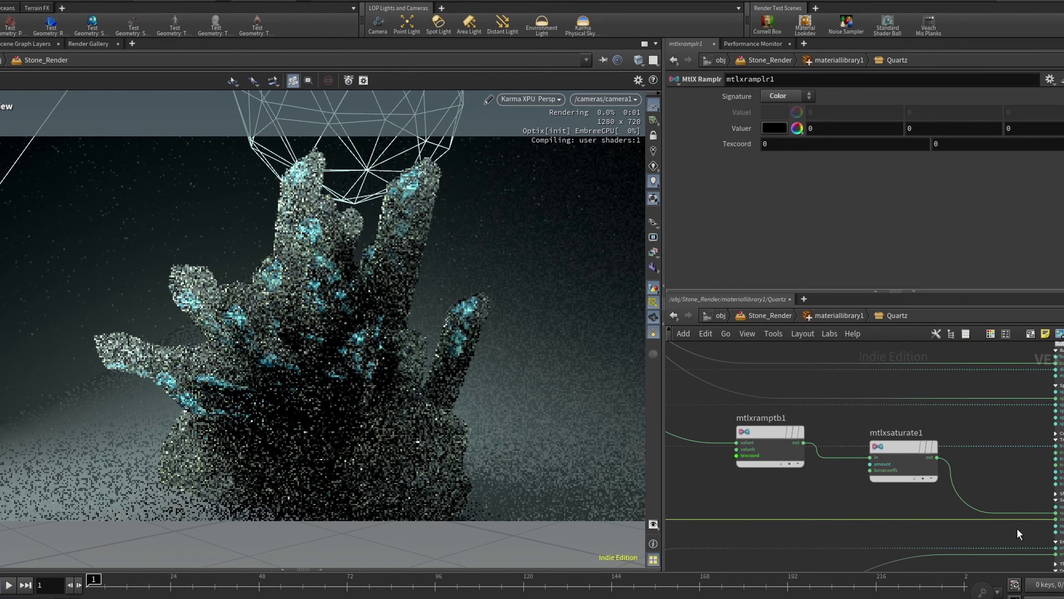
{"action": "scroll", "coordinate": [1063, 529], "scroll_direction": "down", "scroll_amount": 4}
{"action": "key", "text": "Delete"}
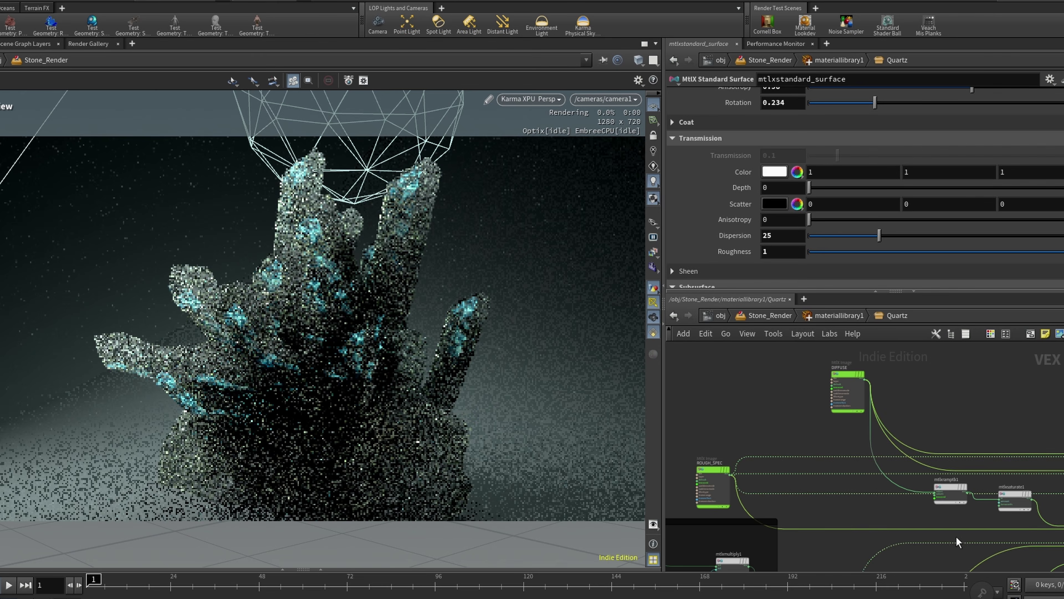
Insert a MtlX Ramplr node on the wire between ROUGH_SPEC and the transmission input
{"action": "scroll", "coordinate": [1063, 487], "scroll_direction": "up", "scroll_amount": 3}
{"action": "scroll", "coordinate": [1019, 495], "scroll_direction": "down", "scroll_amount": 4}
{"action": "scroll", "coordinate": [955, 503], "scroll_direction": "up", "scroll_amount": 3}
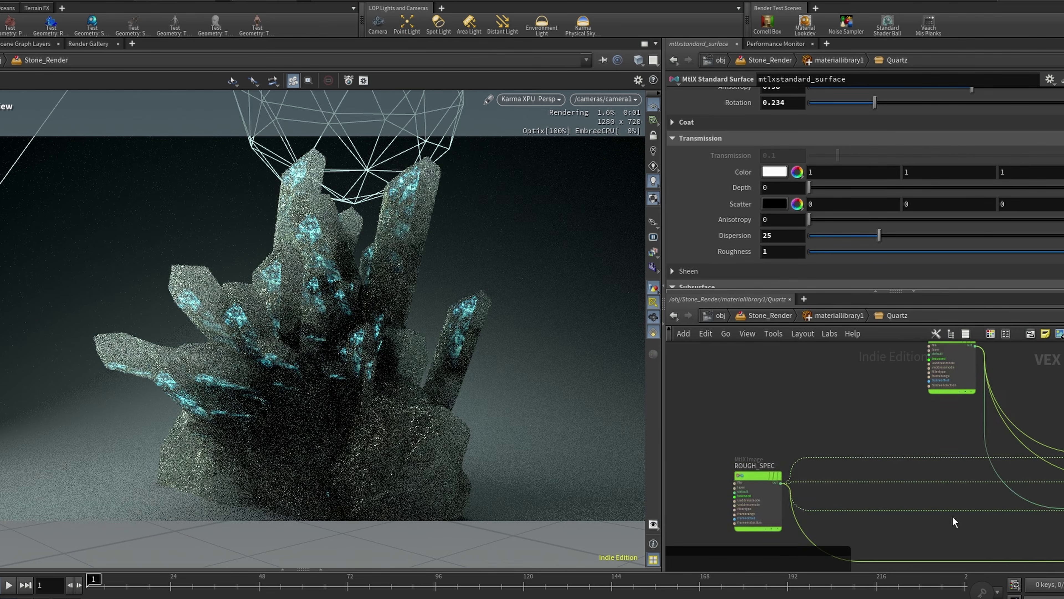
{"action": "key", "text": "Tab"}
{"action": "key", "text": "Return"}
{"action": "left_click", "coordinate": [909, 514]}
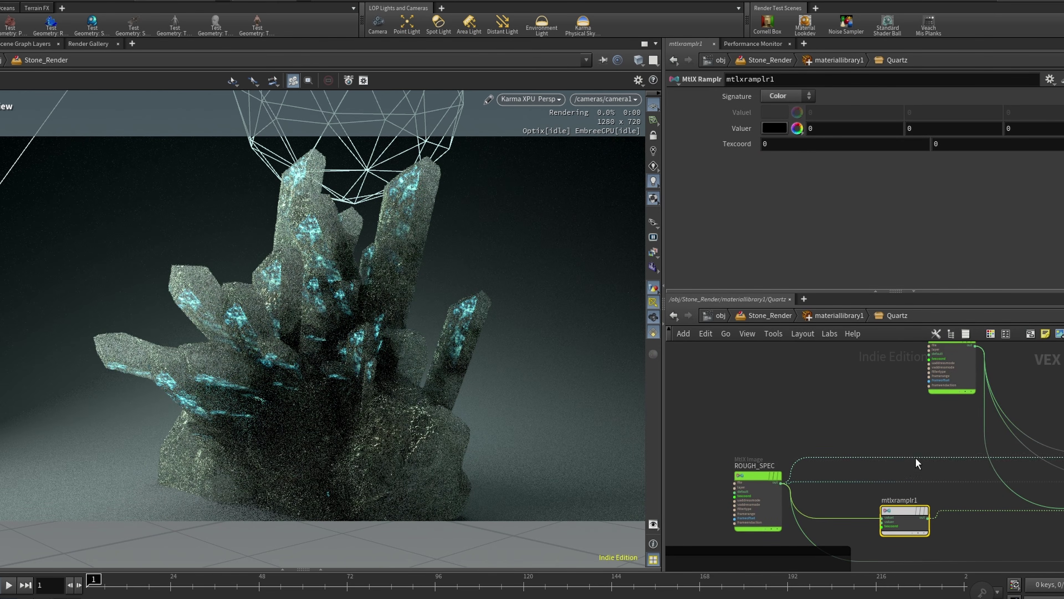
Set the Valuer colour of the new MtlX Ramplr node to white (1, 1, 1)
{"action": "left_click", "coordinate": [797, 127]}
{"action": "left_click", "coordinate": [948, 97]}
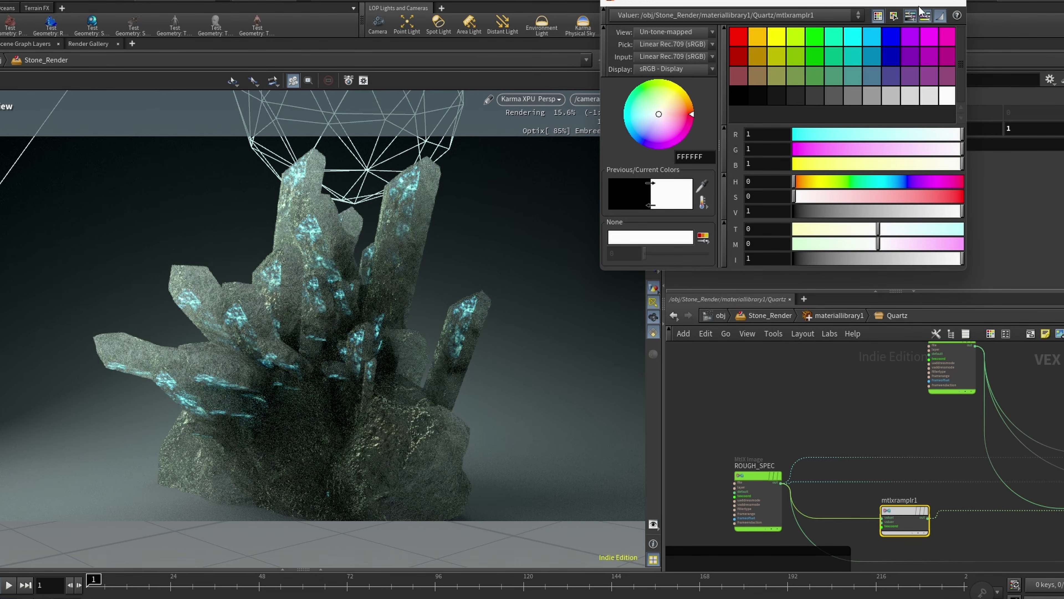
{"action": "left_click", "coordinate": [957, 5]}
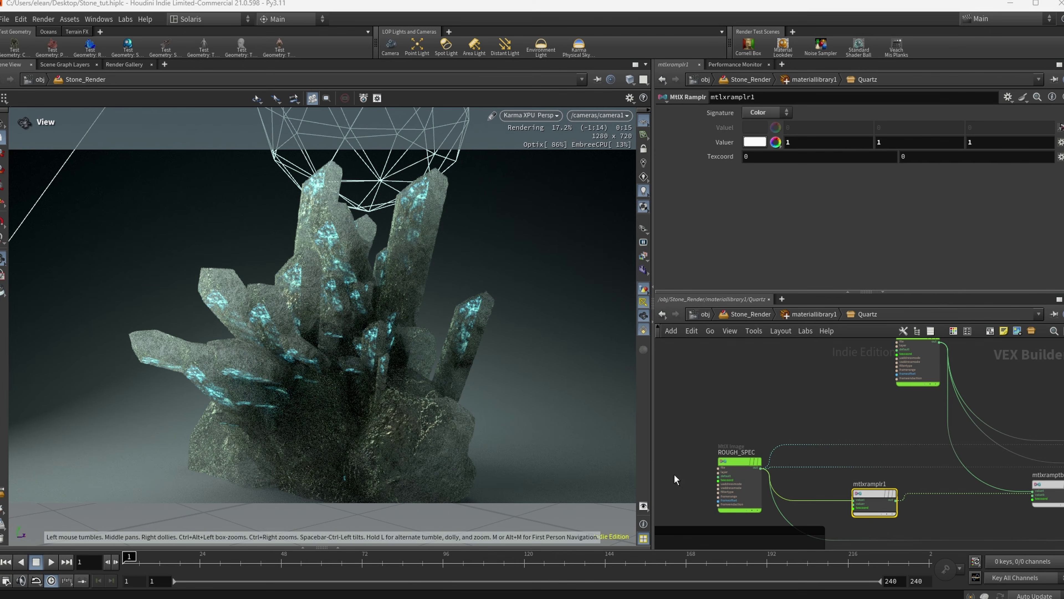
{"action": "scroll", "coordinate": [828, 435], "scroll_direction": "down", "scroll_amount": 5}
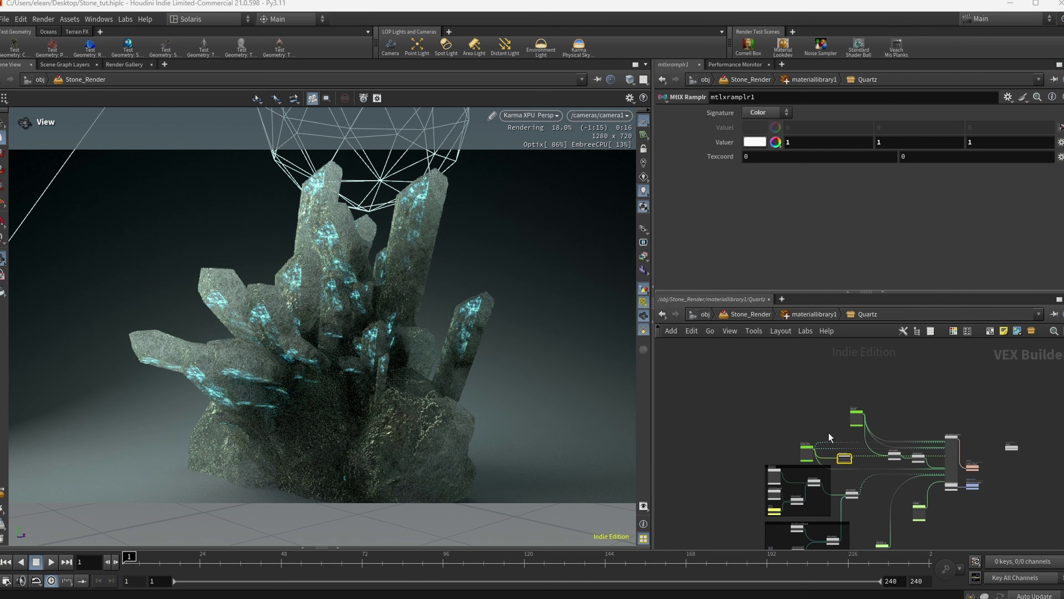
Connect the output of mtlxramplr1 to the opacity input of the mtlxstandard_surface node
{"action": "scroll", "coordinate": [925, 445], "scroll_direction": "up", "scroll_amount": 7}
{"action": "scroll", "coordinate": [975, 529], "scroll_direction": "down", "scroll_amount": 5}
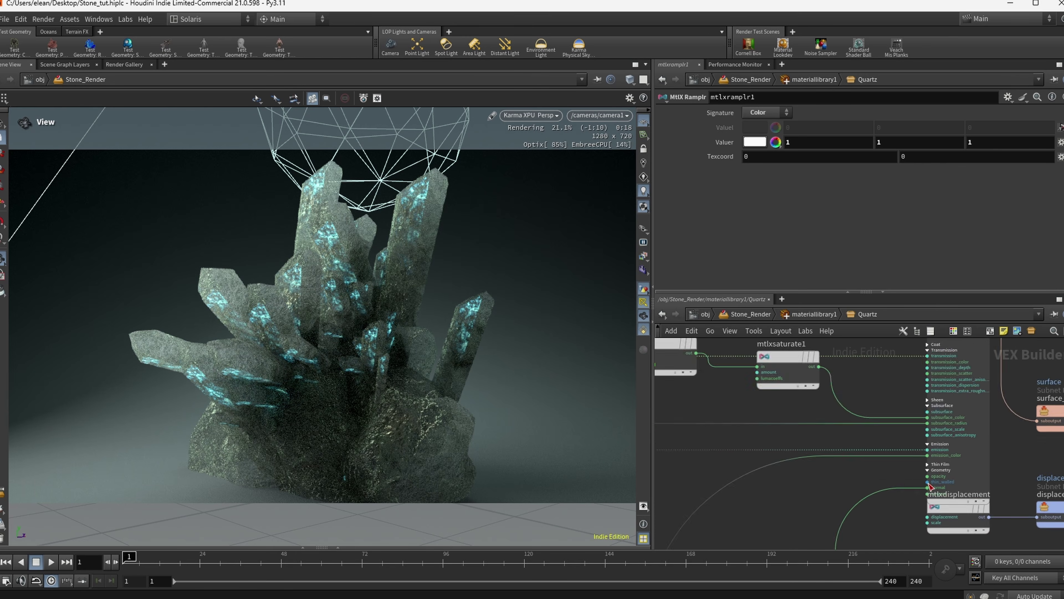
{"action": "scroll", "coordinate": [879, 450], "scroll_direction": "up", "scroll_amount": 4}
{"action": "scroll", "coordinate": [882, 451], "scroll_direction": "down", "scroll_amount": 5}
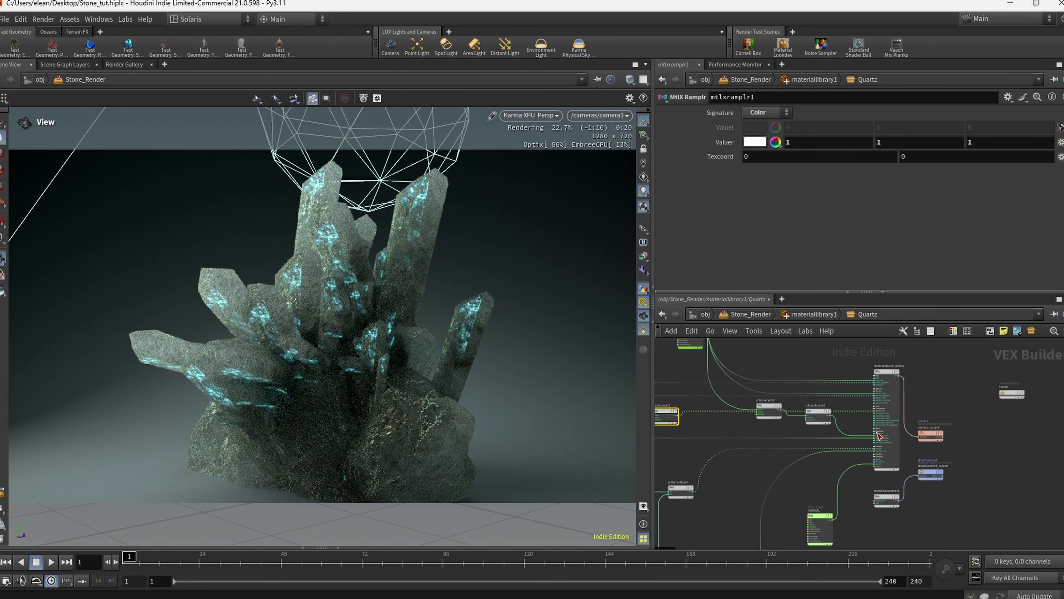
{"action": "scroll", "coordinate": [883, 408], "scroll_direction": "up", "scroll_amount": 5}
{"action": "scroll", "coordinate": [885, 369], "scroll_direction": "down", "scroll_amount": 4}
{"action": "left_click", "coordinate": [885, 353]}
{"action": "scroll", "coordinate": [838, 126], "scroll_direction": "down", "scroll_amount": 2}
{"action": "scroll", "coordinate": [838, 122], "scroll_direction": "down", "scroll_amount": 6}
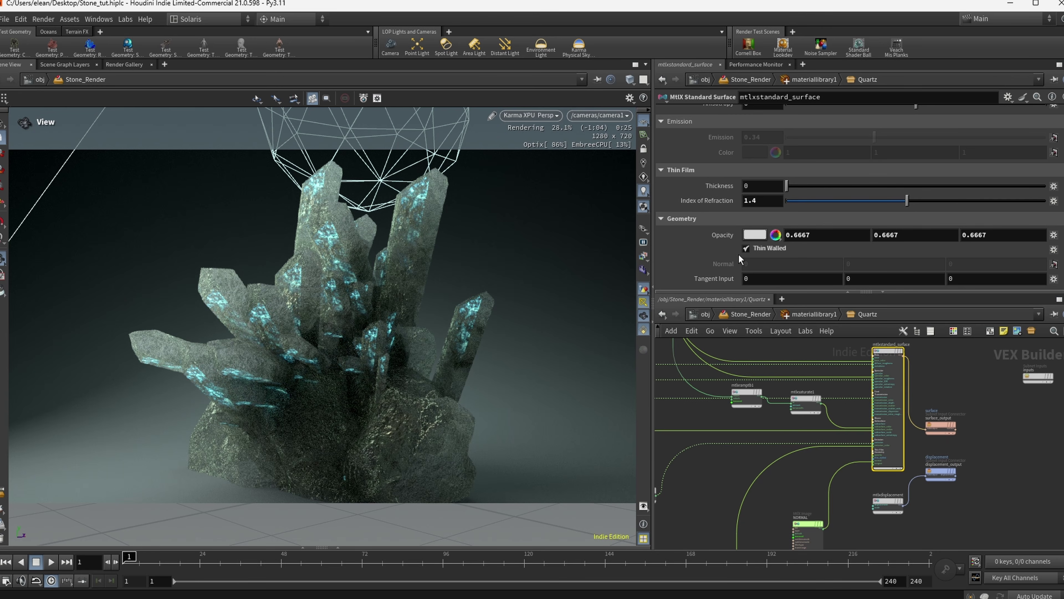
{"action": "scroll", "coordinate": [862, 469], "scroll_direction": "up", "scroll_amount": 7}
{"action": "left_click_drag", "start_coordinate": [893, 442], "coordinate": [1059, 502]}
{"action": "scroll", "coordinate": [1041, 468], "scroll_direction": "down", "scroll_amount": 7}
{"action": "scroll", "coordinate": [846, 462], "scroll_direction": "down", "scroll_amount": 3}
{"action": "scroll", "coordinate": [846, 461], "scroll_direction": "up", "scroll_amount": 6}
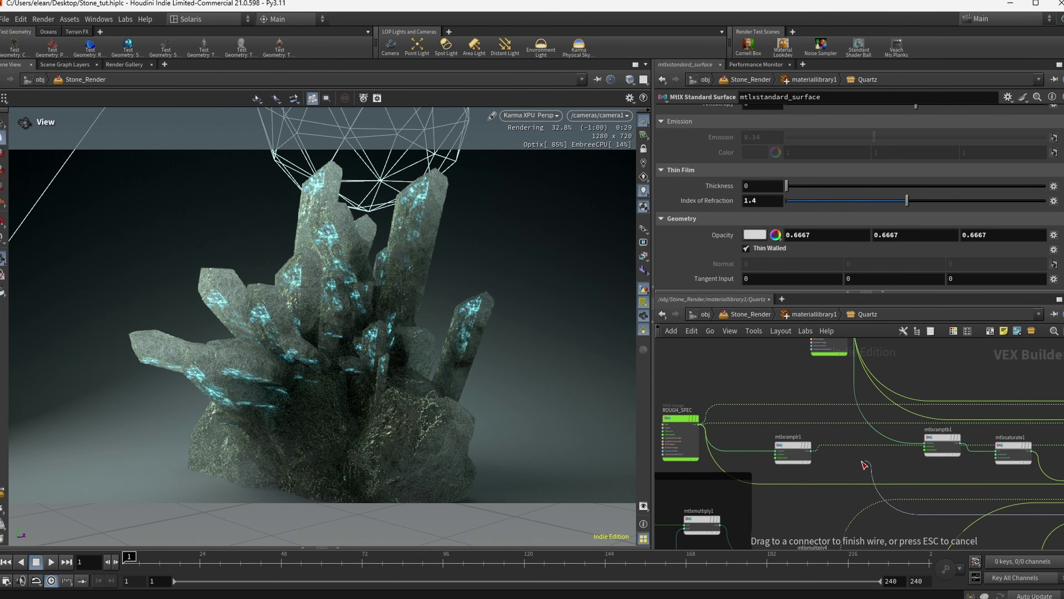
{"action": "left_click", "coordinate": [804, 453]}
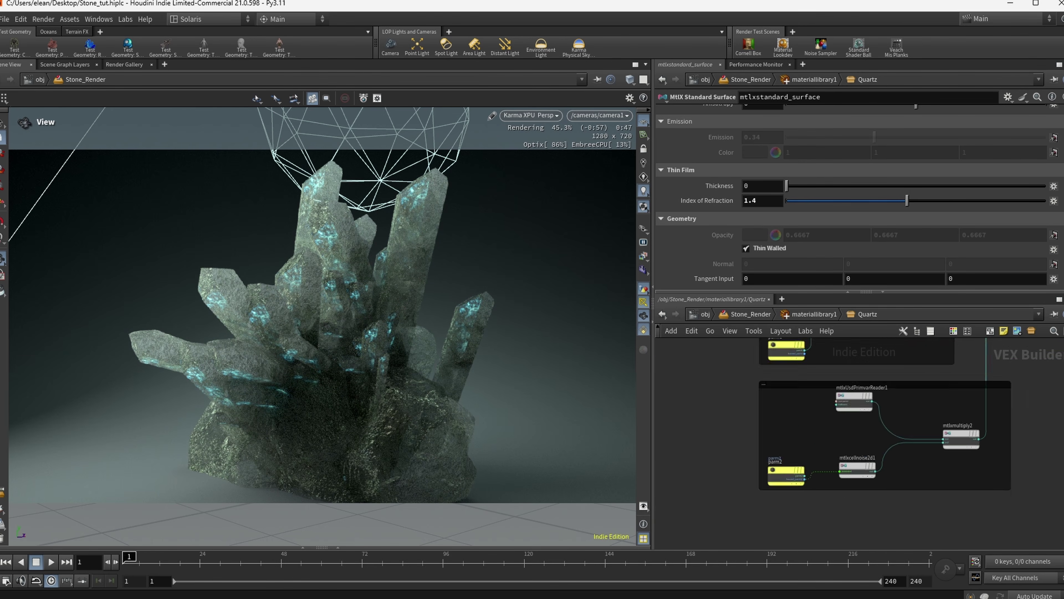
Set the float default of parm2, which feeds the cell noise node, to 5
{"action": "scroll", "coordinate": [905, 465], "scroll_direction": "up", "scroll_amount": 3}
{"action": "left_click", "coordinate": [903, 471]}
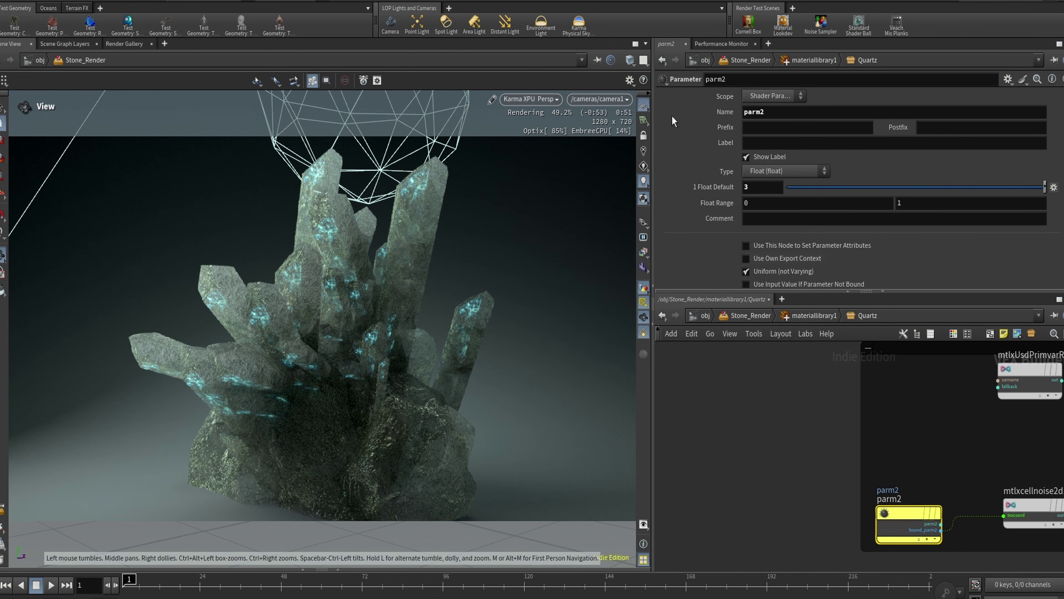
{"action": "double_click", "coordinate": [757, 197]}
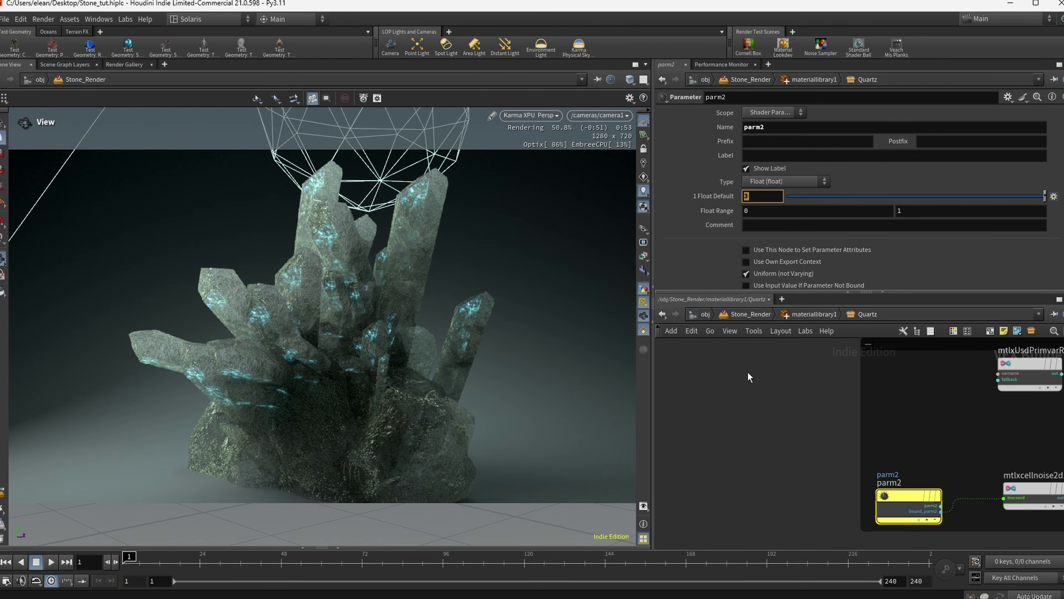
{"action": "type", "text": "5"}
{"action": "key", "text": "Return"}
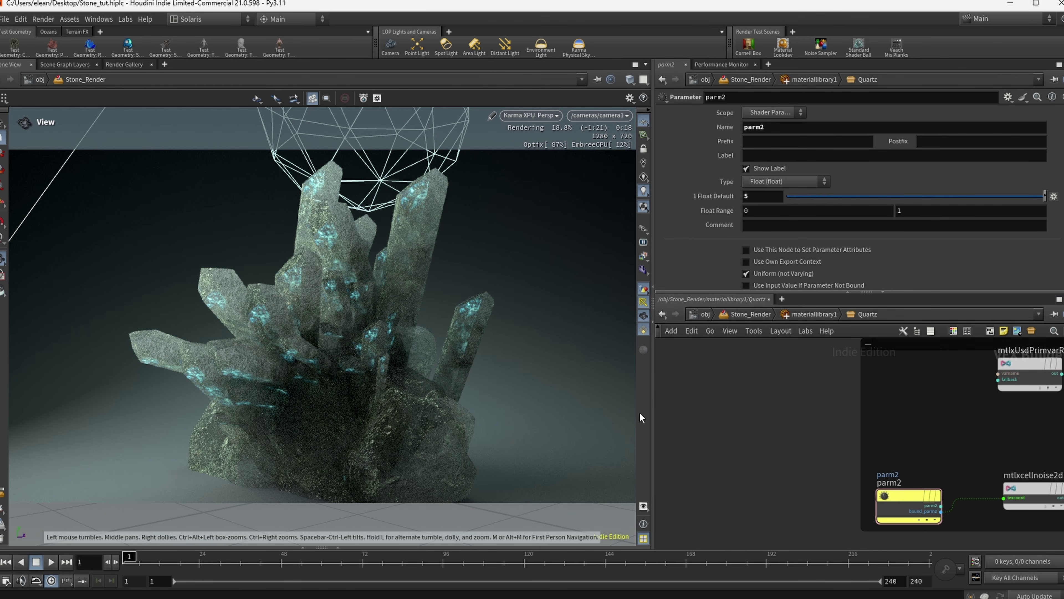
Leave the Quartz material network and open the geometry network inside Quartz_Model
{"action": "scroll", "coordinate": [766, 434], "scroll_direction": "down", "scroll_amount": 5}
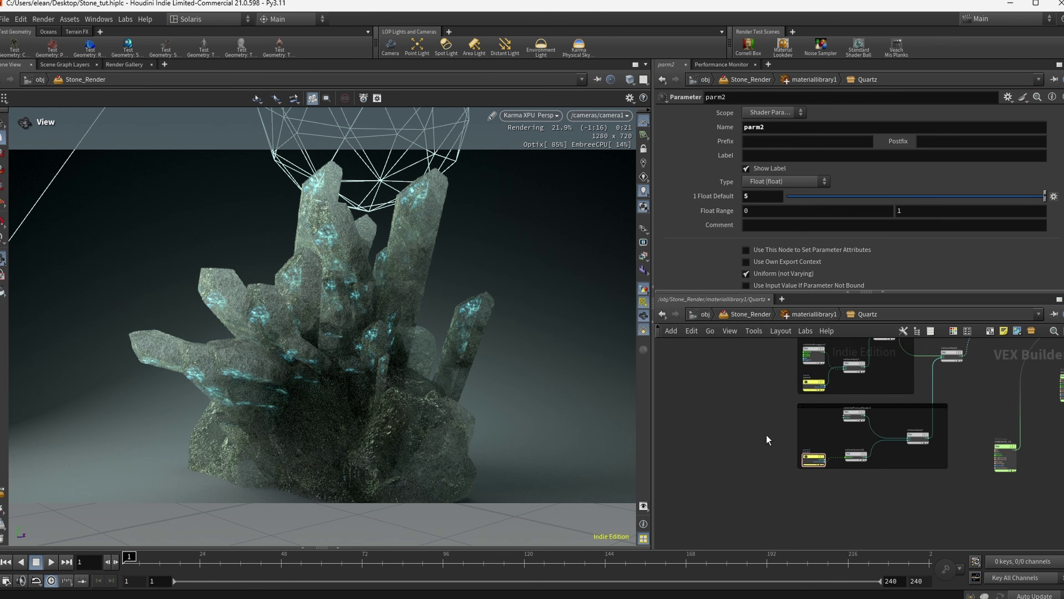
{"action": "scroll", "coordinate": [767, 436], "scroll_direction": "up", "scroll_amount": 3}
{"action": "key", "text": "u"}
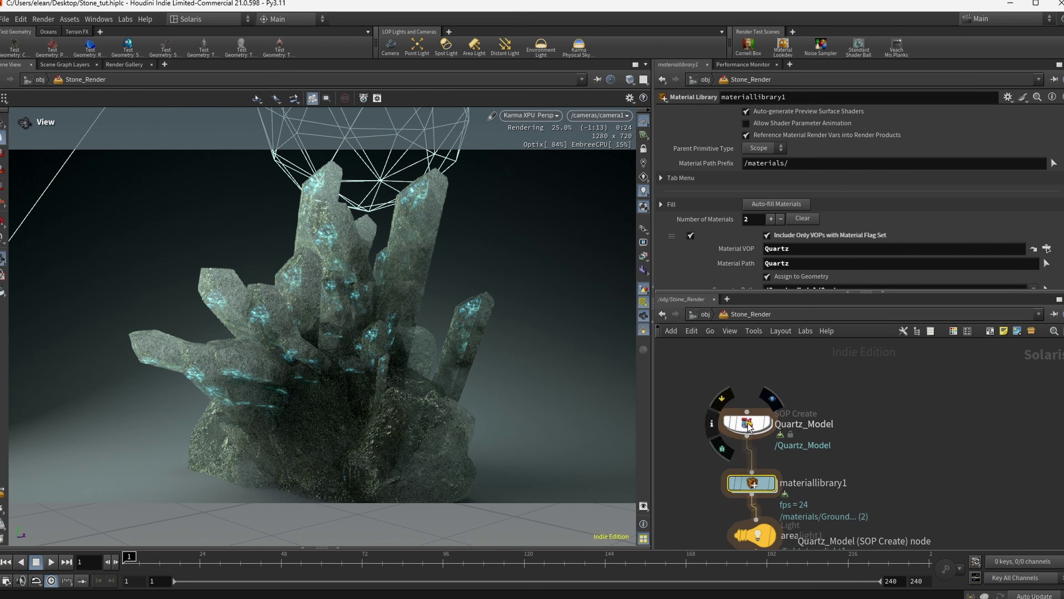
{"action": "double_click", "coordinate": [748, 424]}
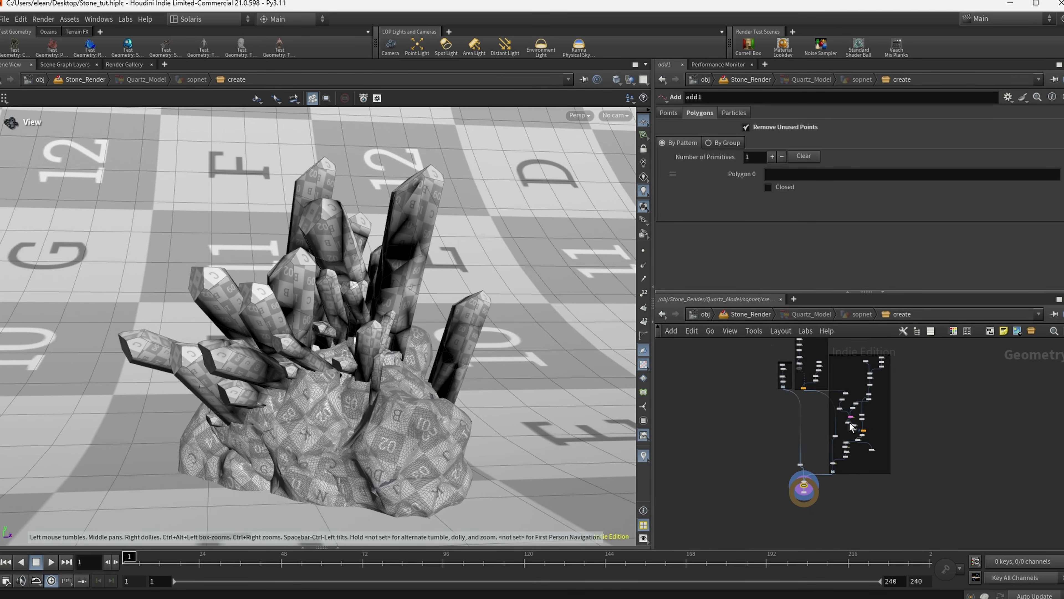
Duplicate color1, attribnoise1 and attribwrangle4, and insert the copies on the rock branch below its name node
{"action": "scroll", "coordinate": [842, 463], "scroll_direction": "up", "scroll_amount": 8}
{"action": "scroll", "coordinate": [858, 464], "scroll_direction": "down", "scroll_amount": 3}
{"action": "scroll", "coordinate": [865, 399], "scroll_direction": "up", "scroll_amount": 3}
{"action": "left_click_drag", "start_coordinate": [809, 413], "coordinate": [899, 472]}
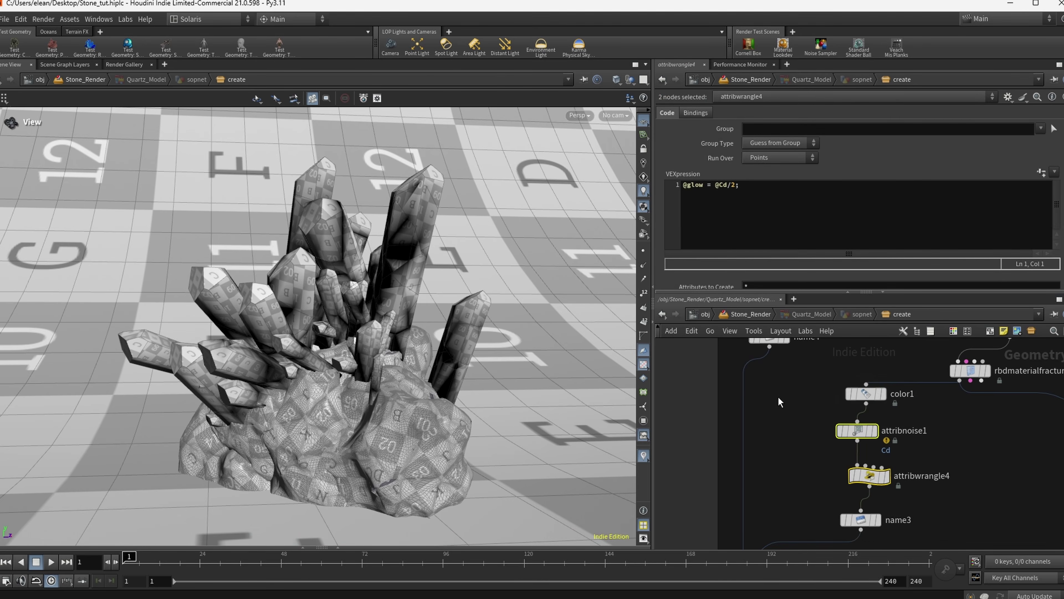
{"action": "left_click_drag", "start_coordinate": [791, 372], "coordinate": [913, 486]}
{"action": "key", "text": "ctrl+c"}
{"action": "key", "text": "ctrl+v"}
{"action": "left_click_drag", "start_coordinate": [769, 385], "coordinate": [740, 401]}
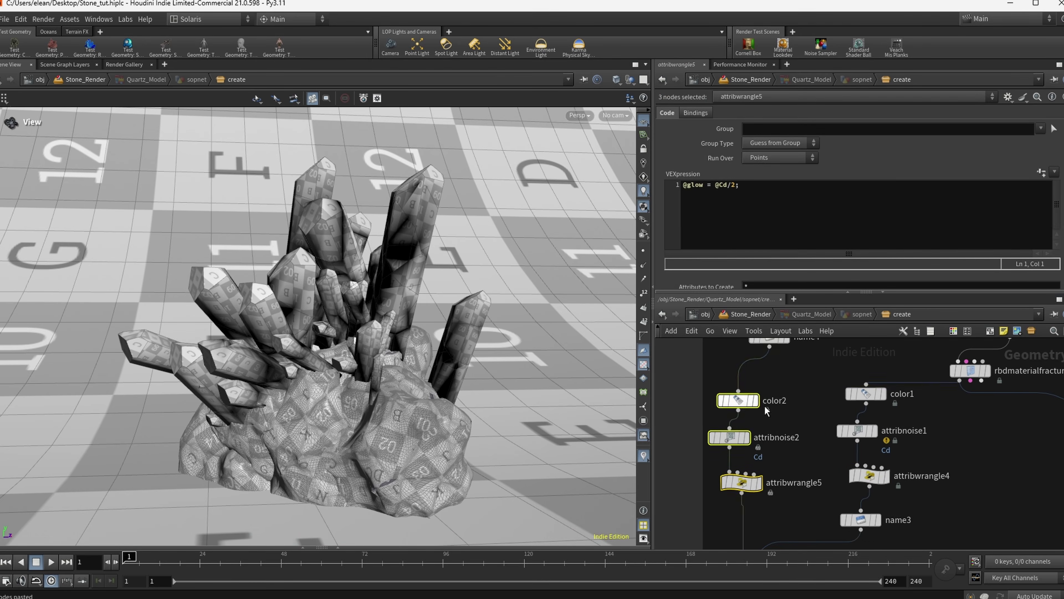
Delete the copied color2 node from the rock branch and display the result of attribnoise2
{"action": "scroll", "coordinate": [715, 437], "scroll_direction": "up", "scroll_amount": 4}
{"action": "left_click", "coordinate": [784, 437]}
{"action": "scroll", "coordinate": [863, 487], "scroll_direction": "down", "scroll_amount": 4}
{"action": "left_click_drag", "start_coordinate": [809, 459], "coordinate": [789, 456]}
{"action": "left_click", "coordinate": [794, 455]}
{"action": "key", "text": "Delete"}
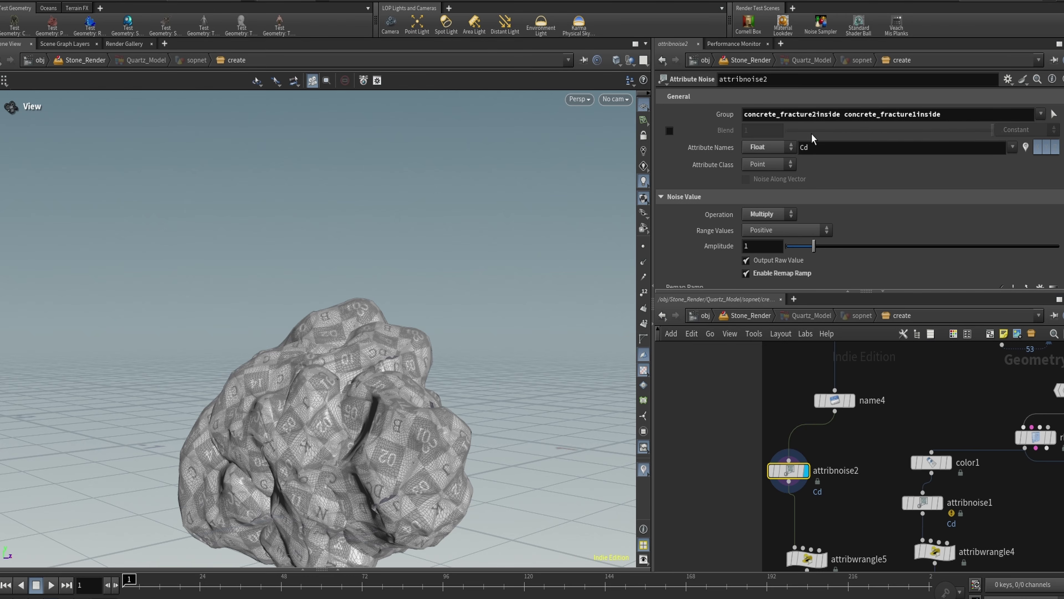
Clear the Group of attribnoise2 so the noise applies to the whole rock
{"action": "triple_click", "coordinate": [876, 114]}
{"action": "key", "text": "BackSpace"}
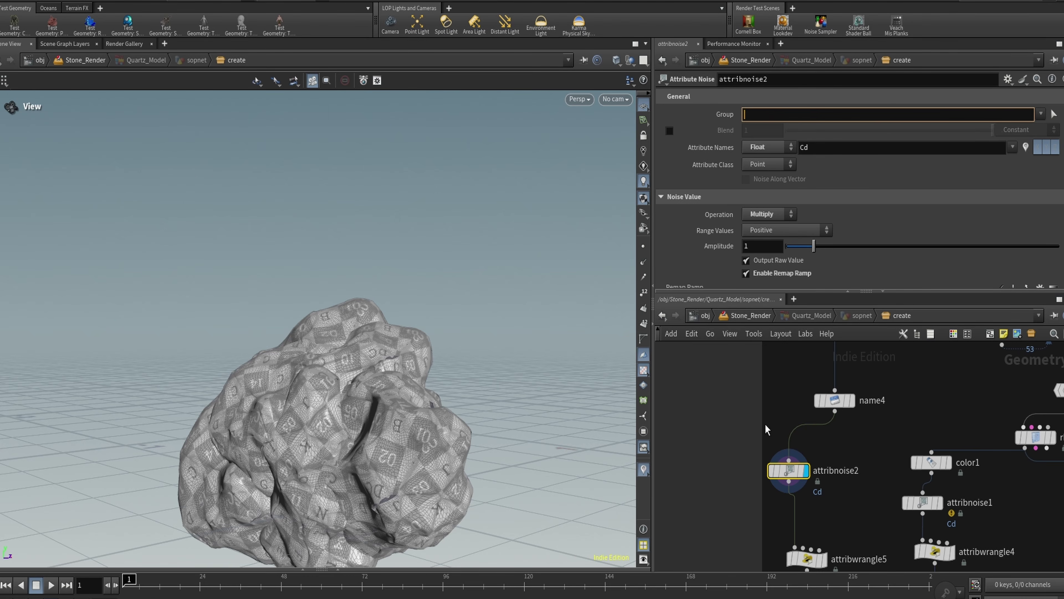
{"action": "left_click", "coordinate": [766, 430]}
Set the element size of attribnoise2 to 0.24 and shift the remap ramp's third point lower and toward the high end
{"action": "scroll", "coordinate": [748, 214], "scroll_direction": "down", "scroll_amount": 5}
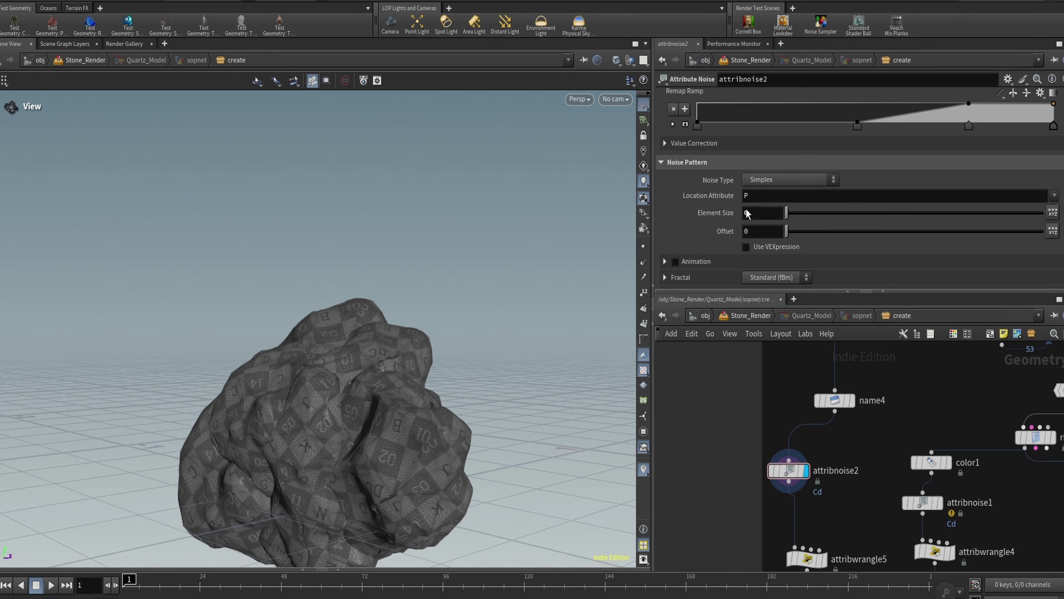
{"action": "mouse_move", "coordinate": [787, 213]}
{"action": "left_mouse_down"}
{"action": "mouse_move", "coordinate": [805, 212]}
{"action": "mouse_move", "coordinate": [792, 212]}
{"action": "left_mouse_up"}
{"action": "left_click_drag", "start_coordinate": [968, 104], "coordinate": [985, 119]}
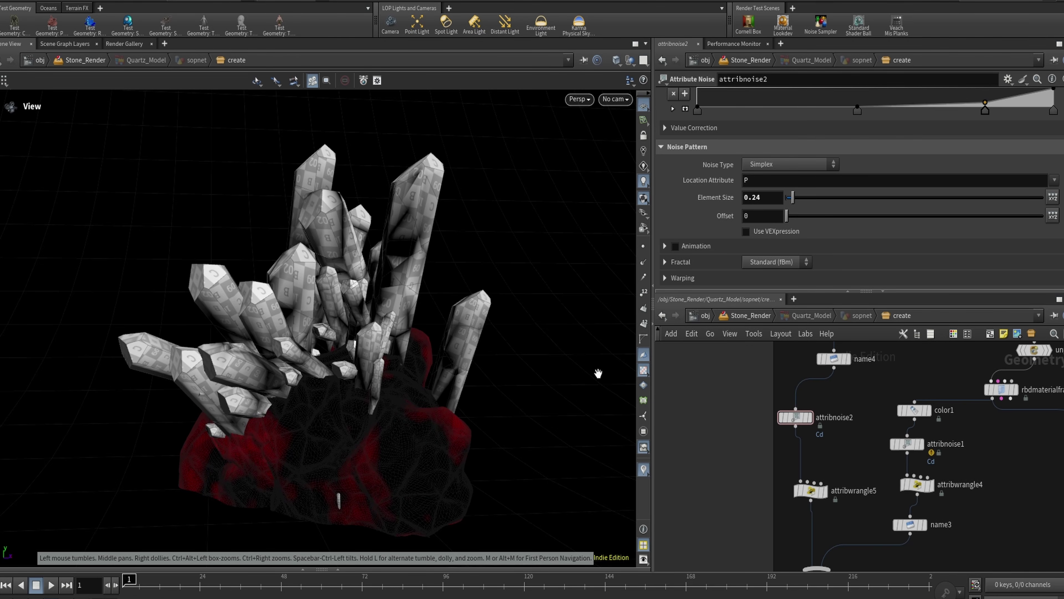
Set the amplitude of attribnoise2 to 1.68 and return to the Stone_Render stage
{"action": "scroll", "coordinate": [843, 416], "scroll_direction": "up", "scroll_amount": 5}
{"action": "left_click", "coordinate": [750, 423]}
{"action": "scroll", "coordinate": [766, 250], "scroll_direction": "up", "scroll_amount": 4}
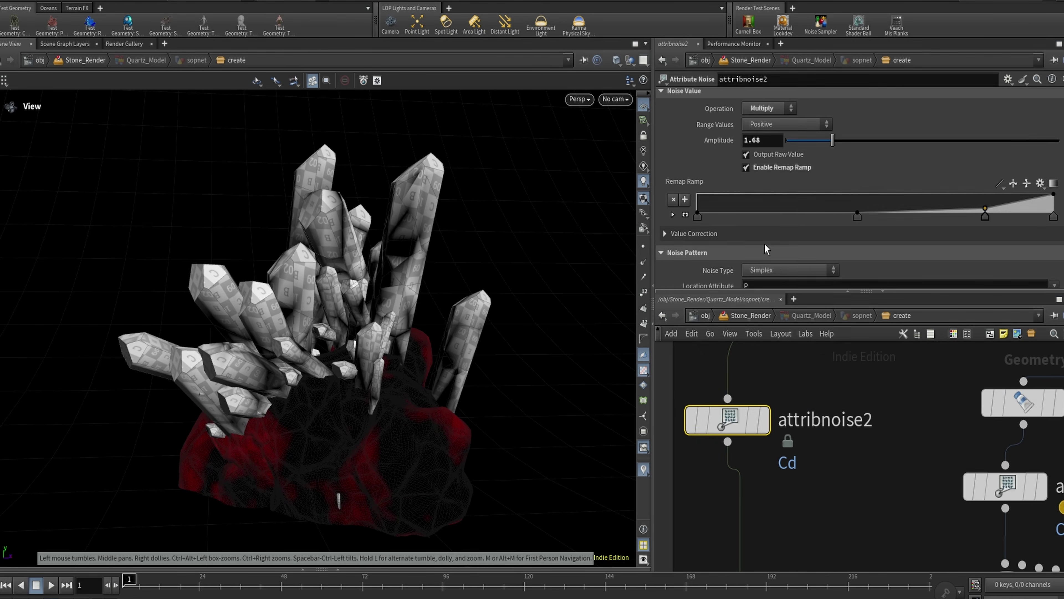
{"action": "scroll", "coordinate": [765, 250], "scroll_direction": "up", "scroll_amount": 4}
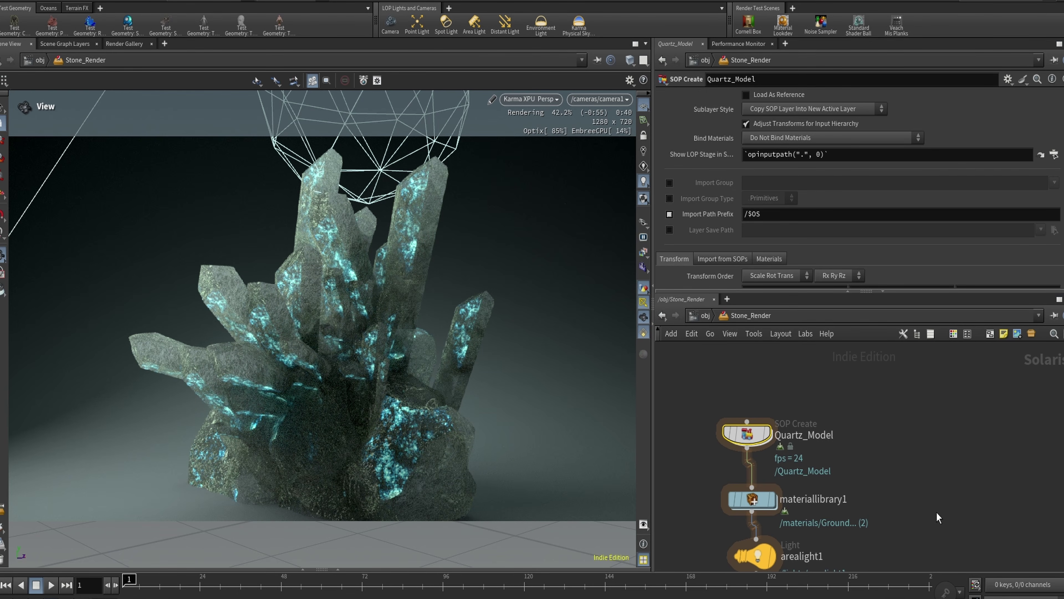
Switch the render viewport to the Select tool
{"action": "left_click", "coordinate": [3, 108]}
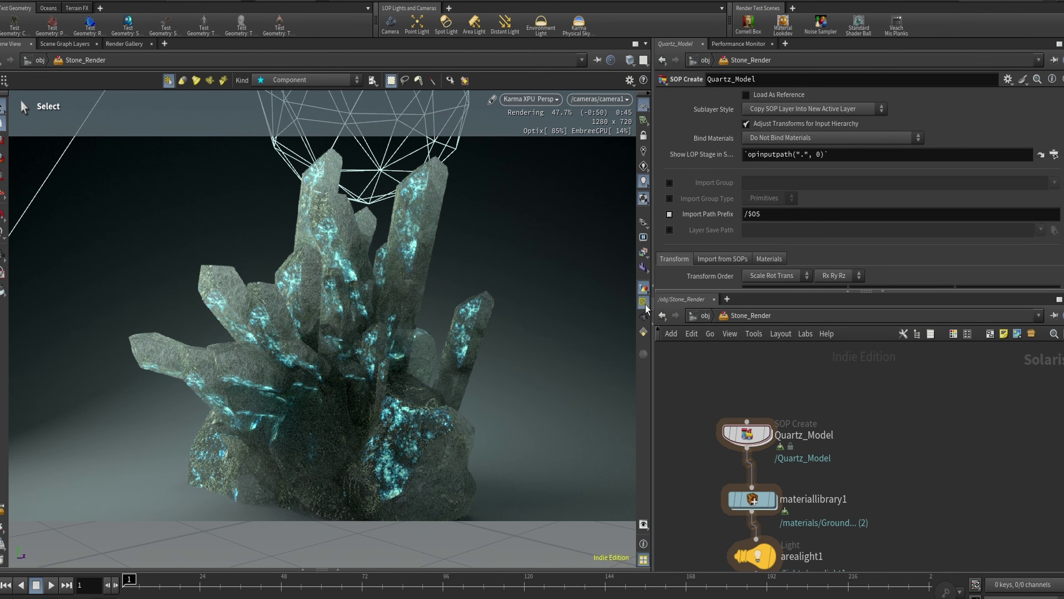